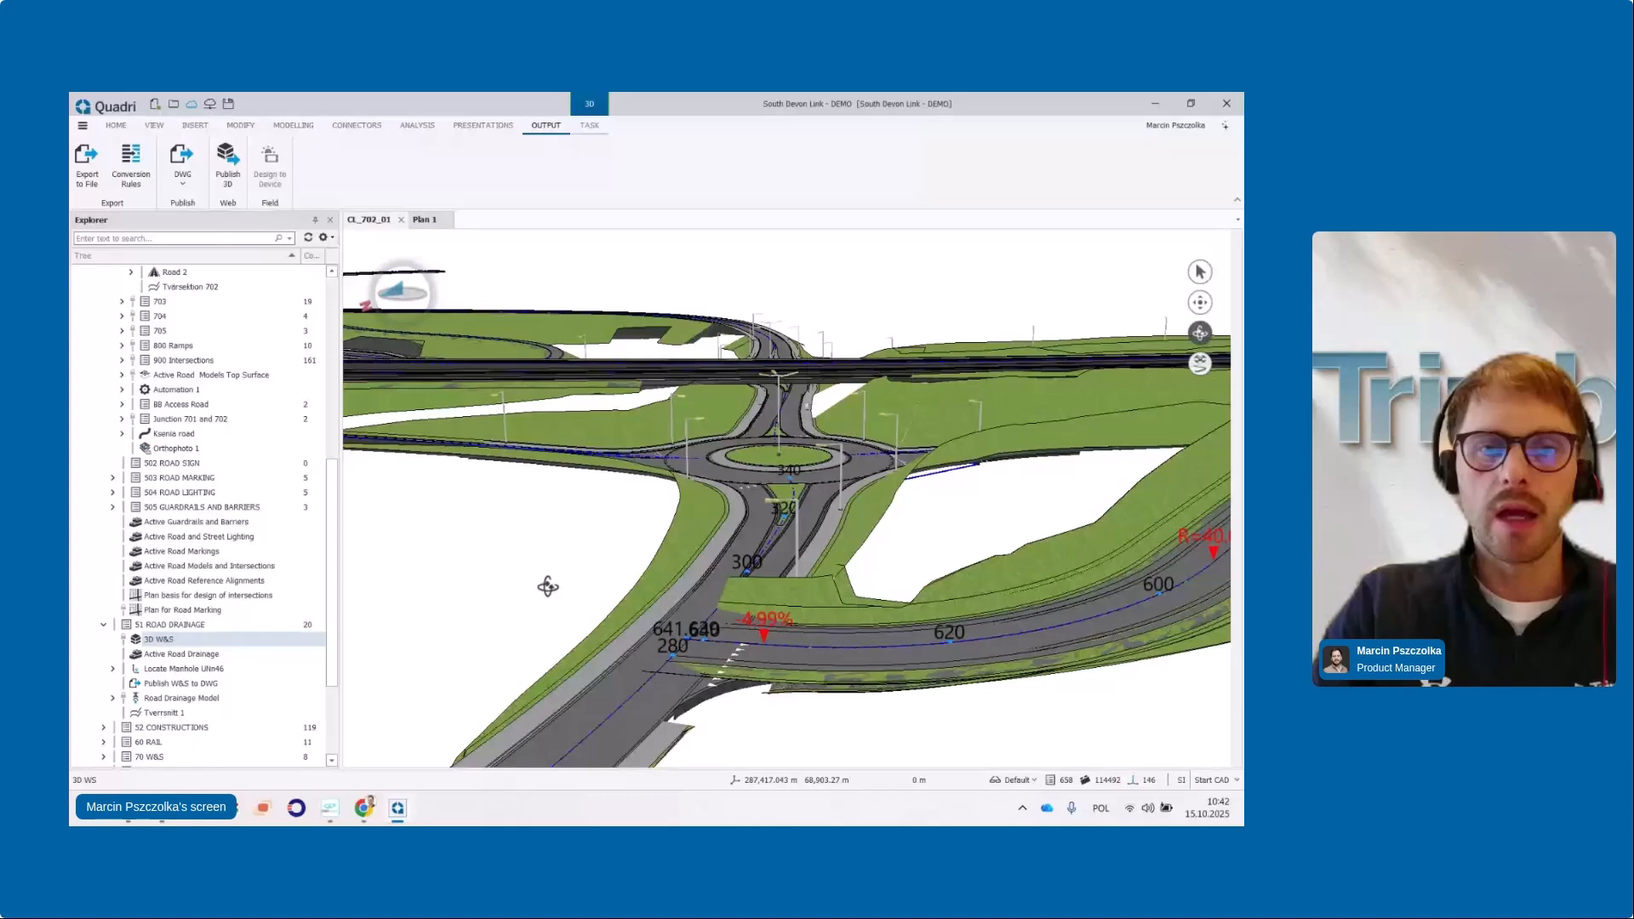
Zoom and orbit the interchange model, then close the Plan 1 view
scroll(536, 452, down, 3)
drag(533, 444, 668, 485)
scroll(610, 383, down, 5)
mouse_move(609, 383)
mouse_down()
mouse_move(660, 413)
mouse_move(608, 385)
mouse_up()
click(455, 211)
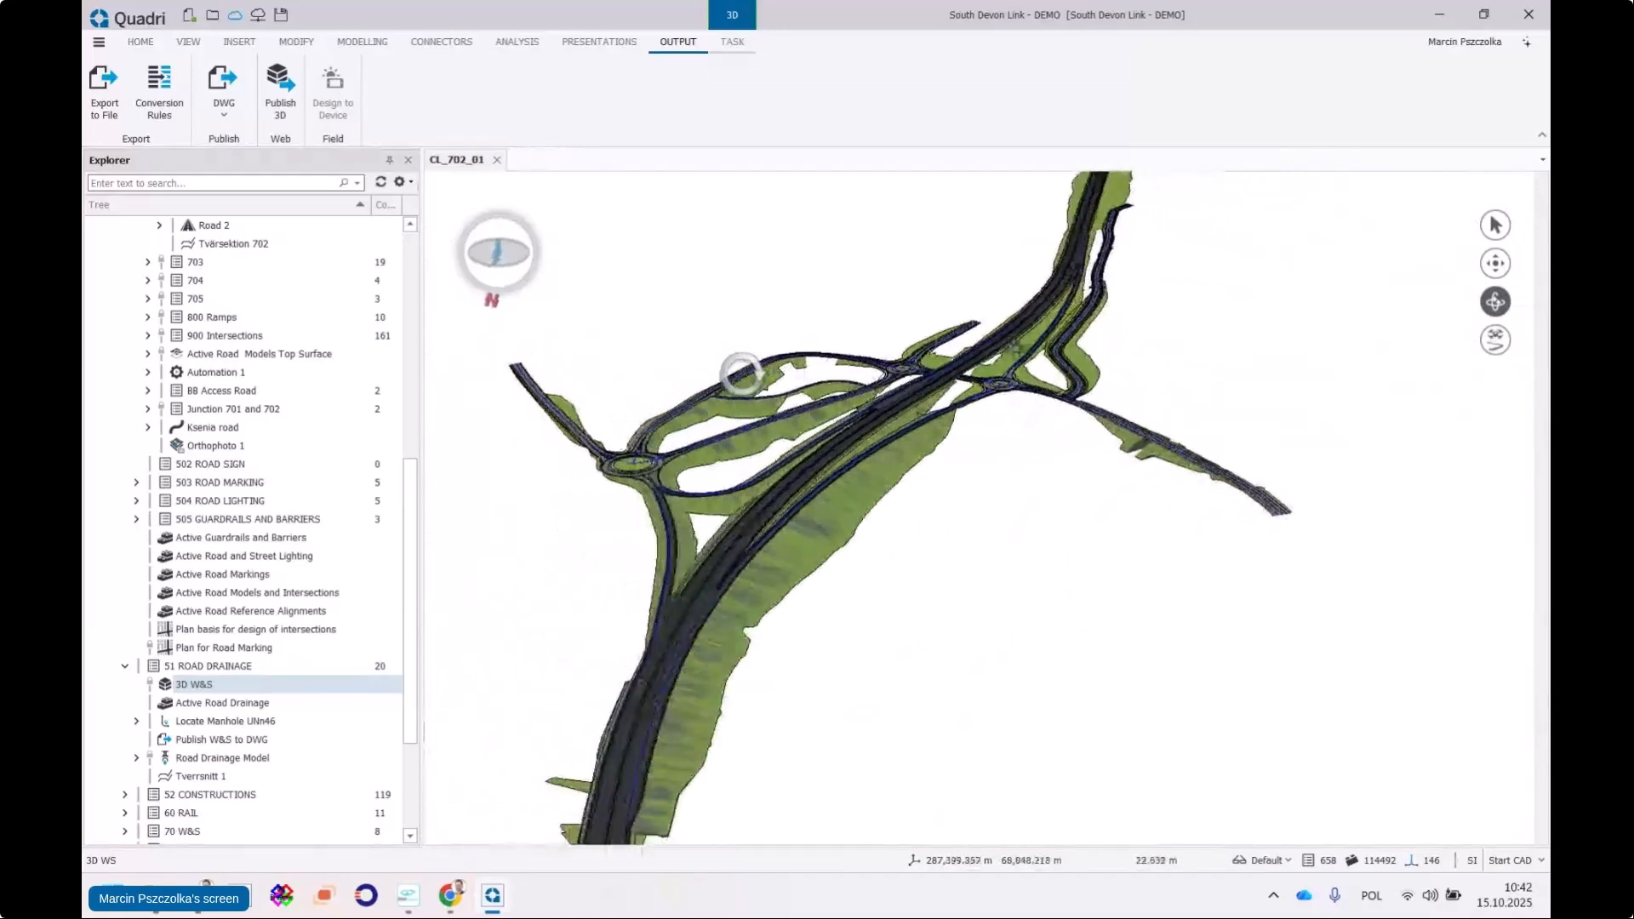
Orbit the interchange around the upper and lower roundabouts
drag(1016, 347, 683, 370)
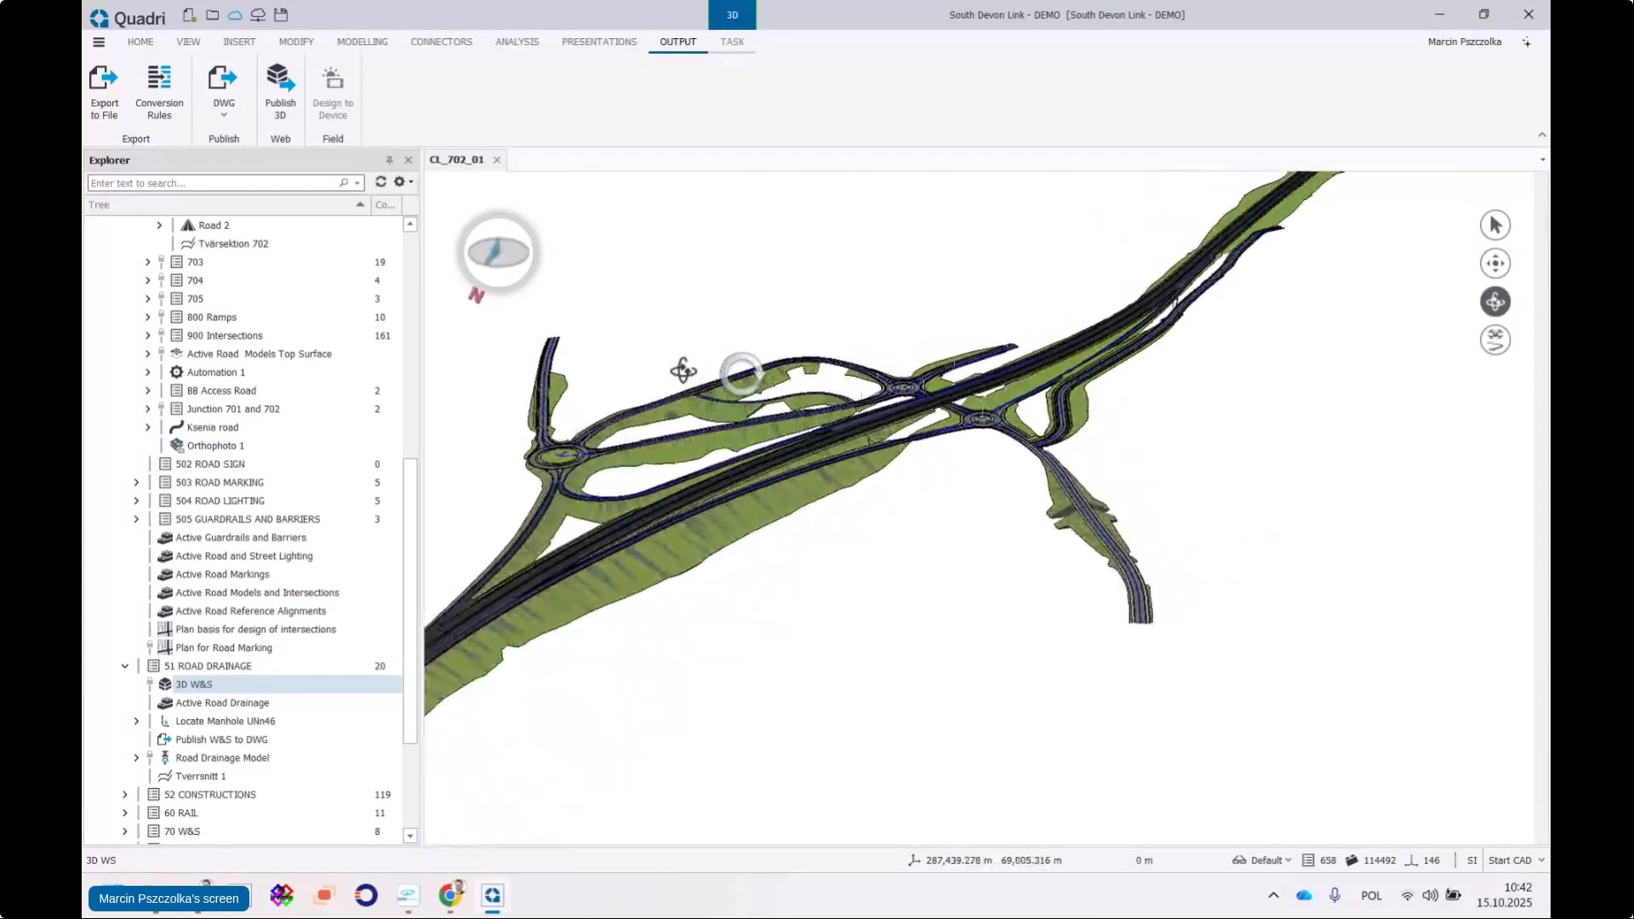
scroll(864, 376, up, 9)
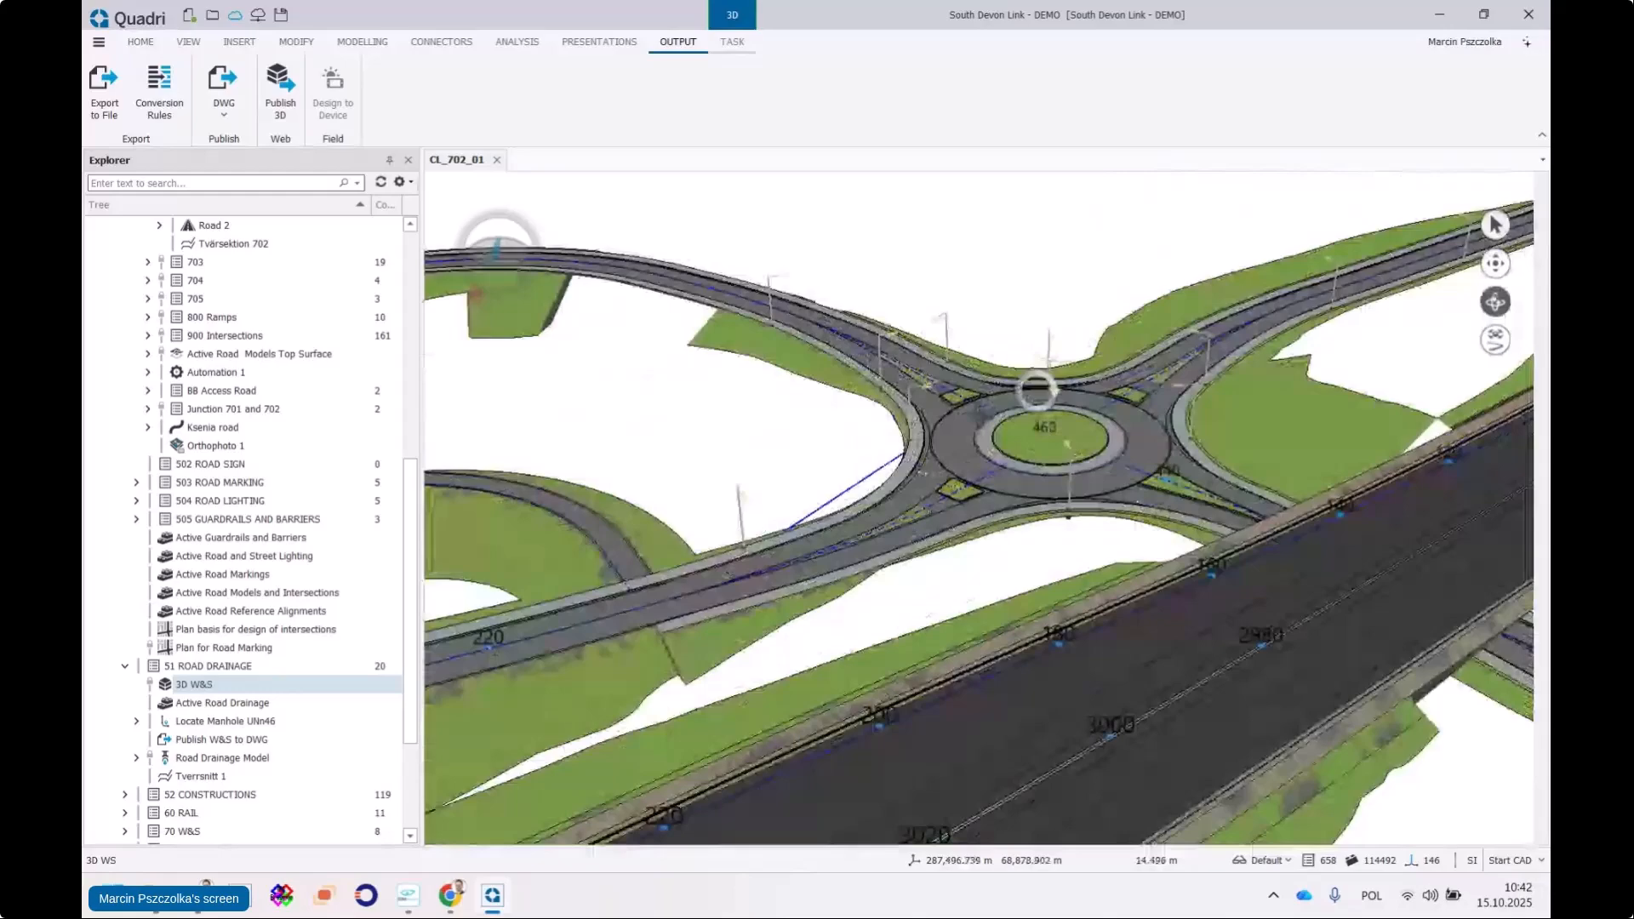
drag(1037, 390, 677, 375)
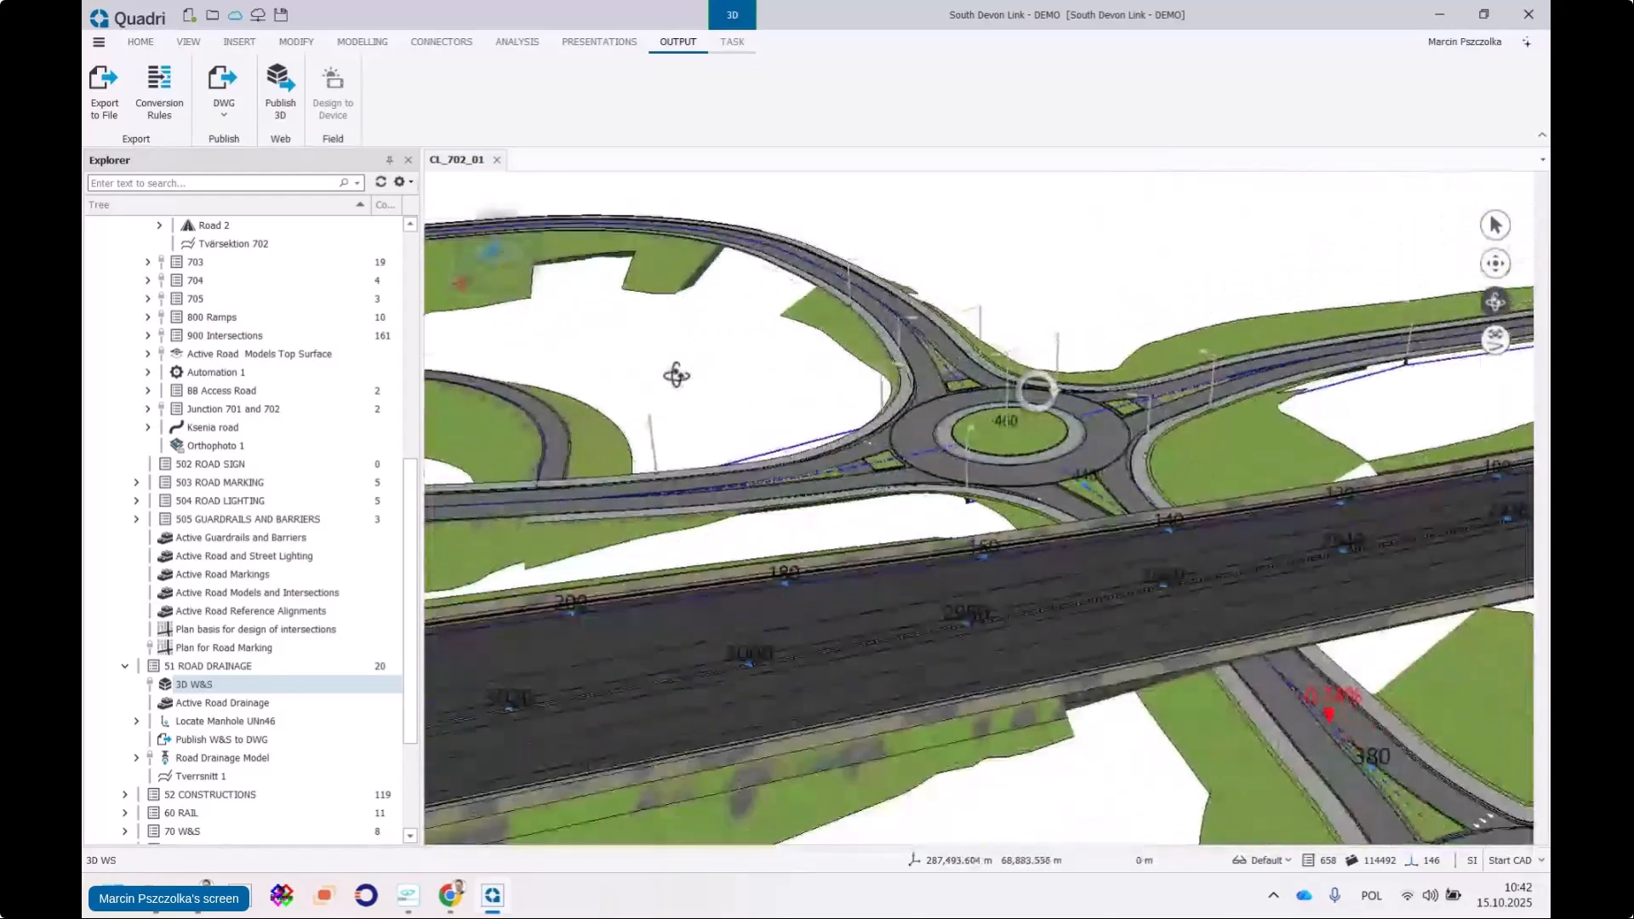
scroll(832, 355, down, 5)
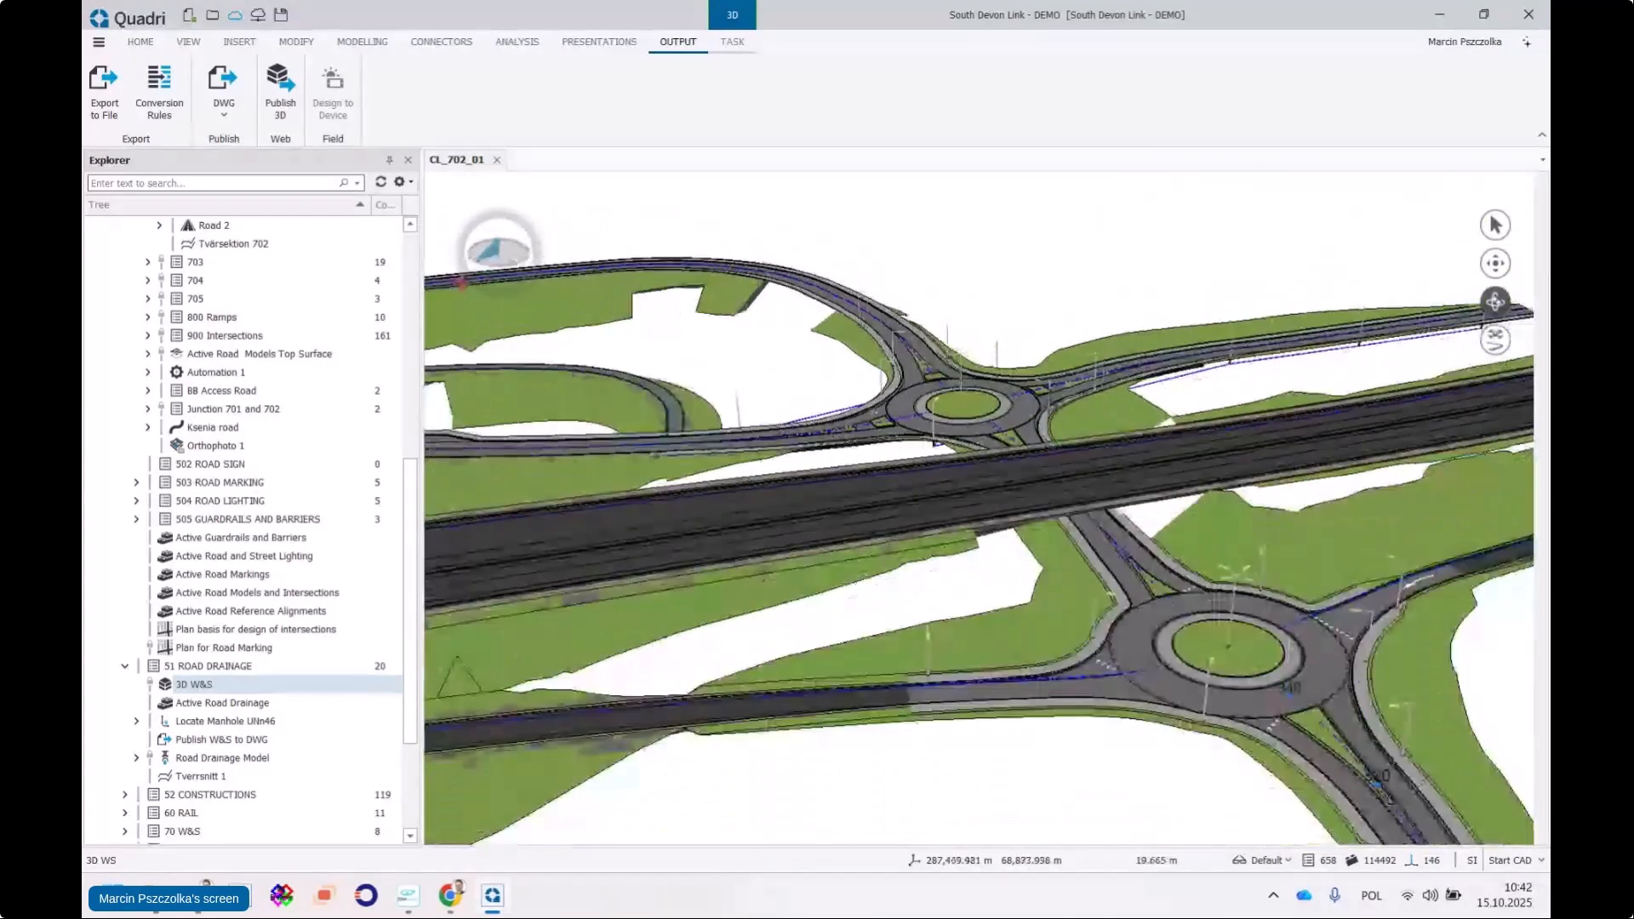
drag(1054, 400, 877, 392)
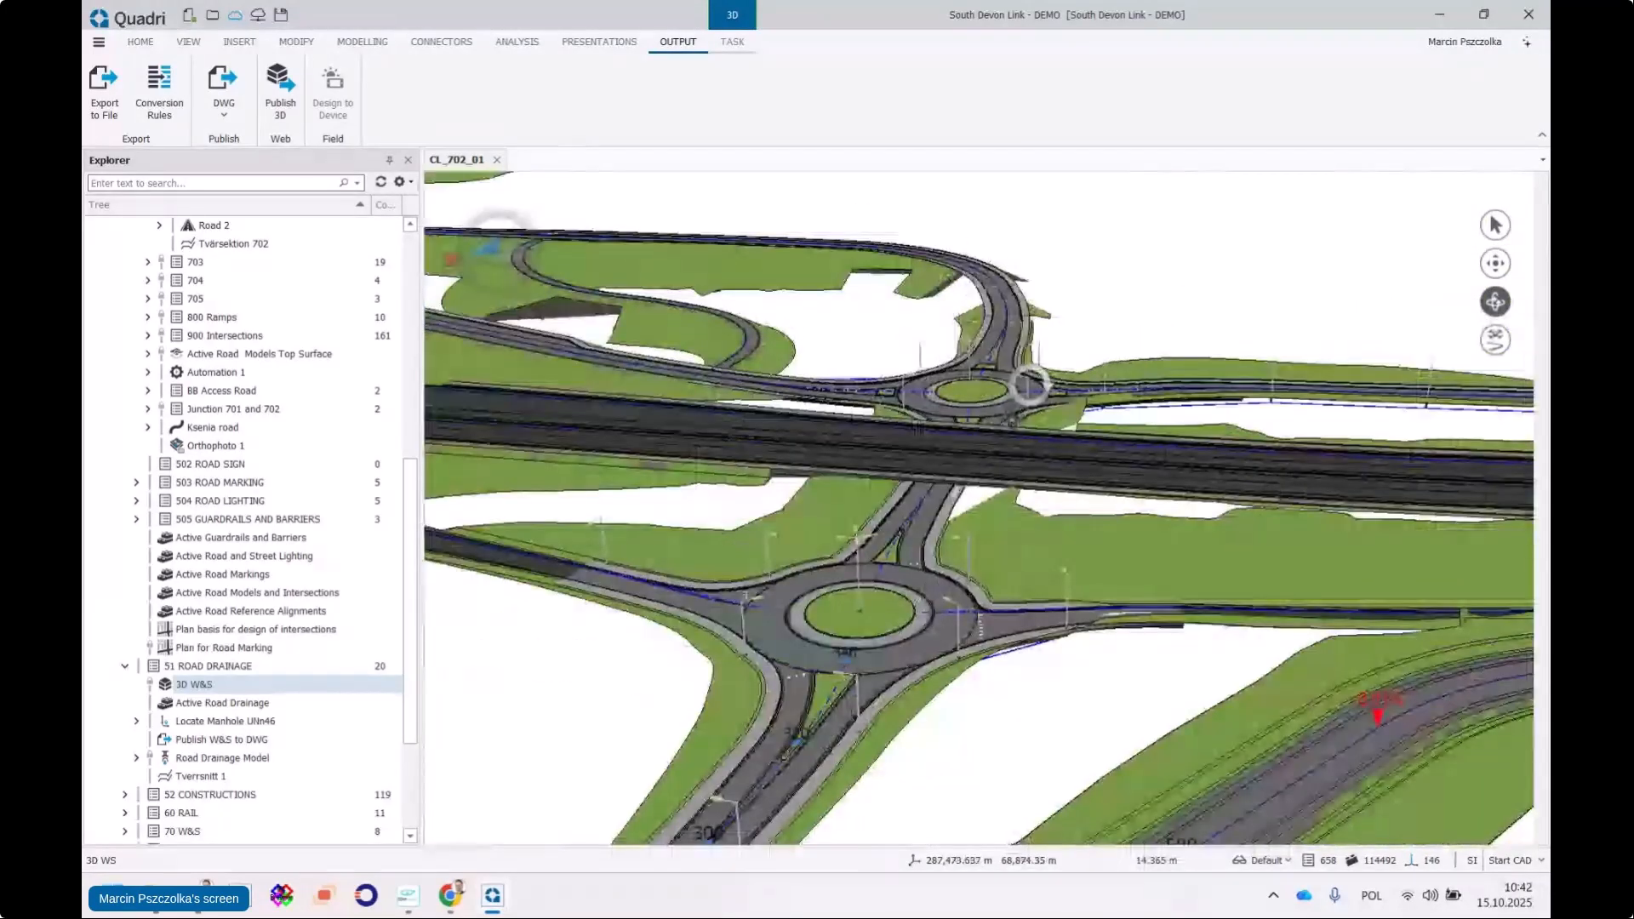
drag(945, 477, 890, 492)
scroll(901, 406, down, 2)
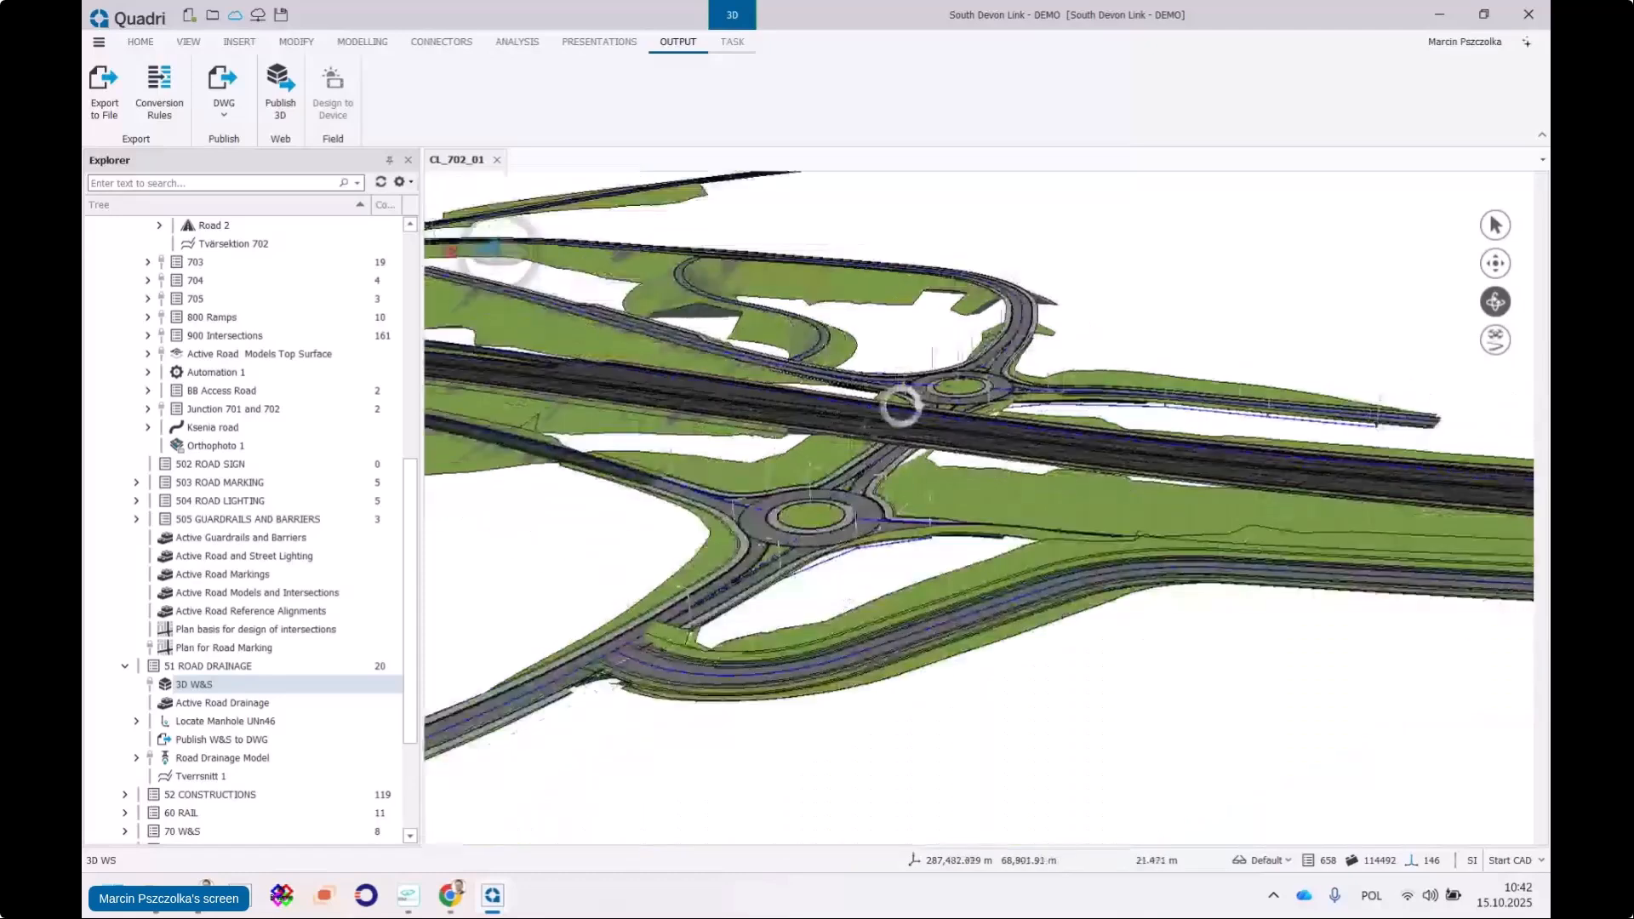
drag(901, 406, 435, 543)
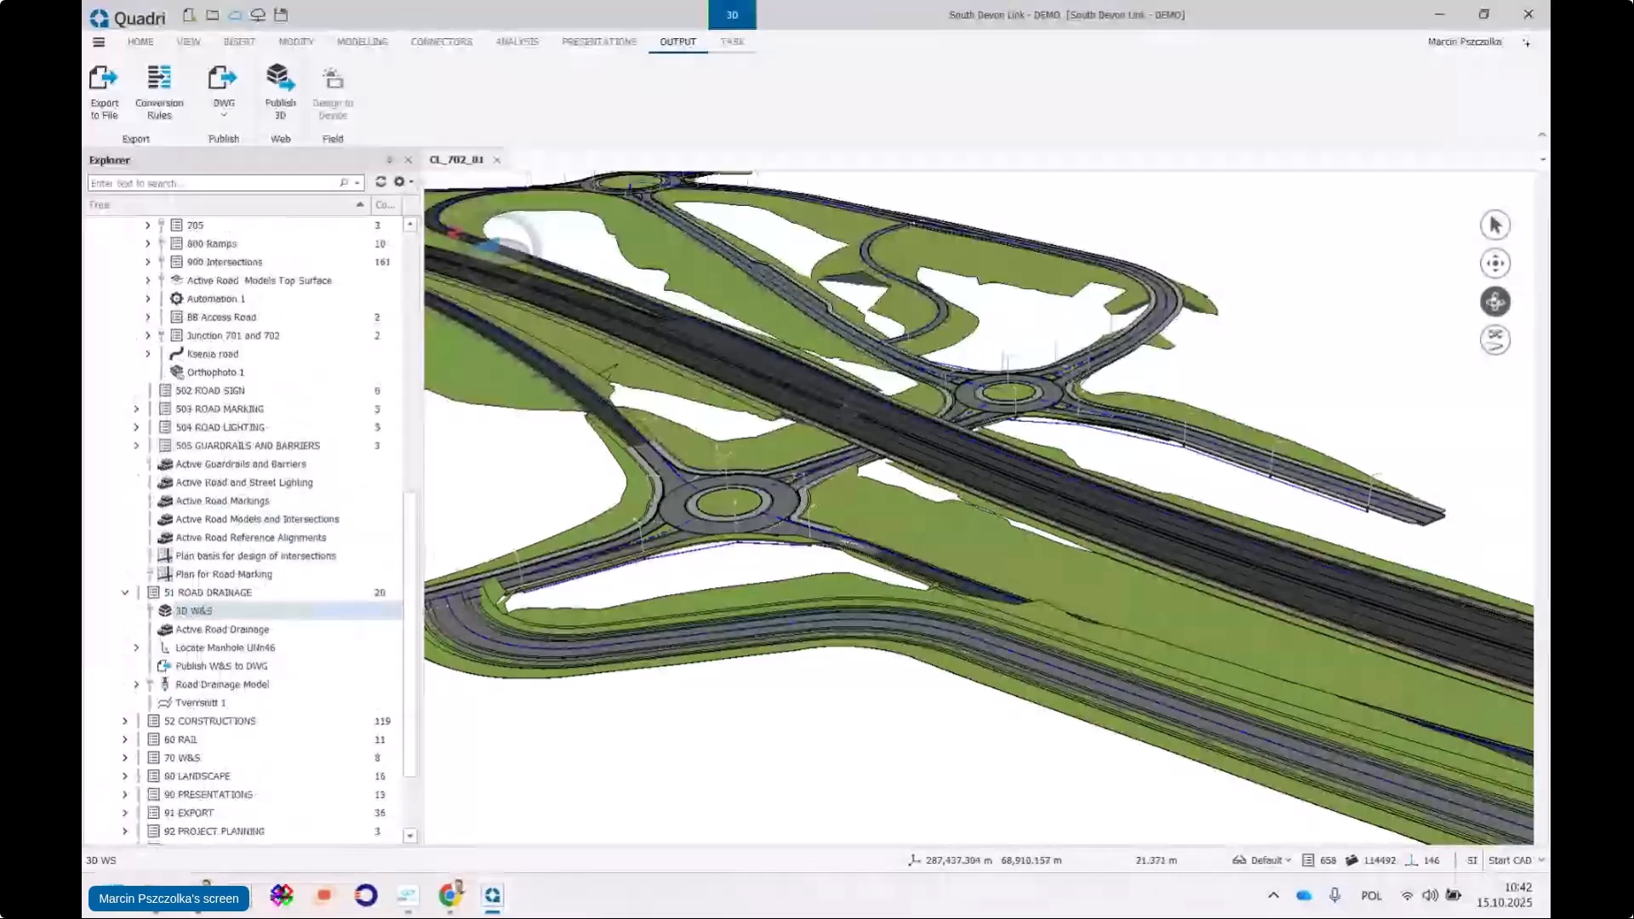
scroll(854, 409, up, 4)
Zoom into closer views along the highway and around the roundabout area
drag(965, 449, 707, 444)
scroll(962, 394, down, 2)
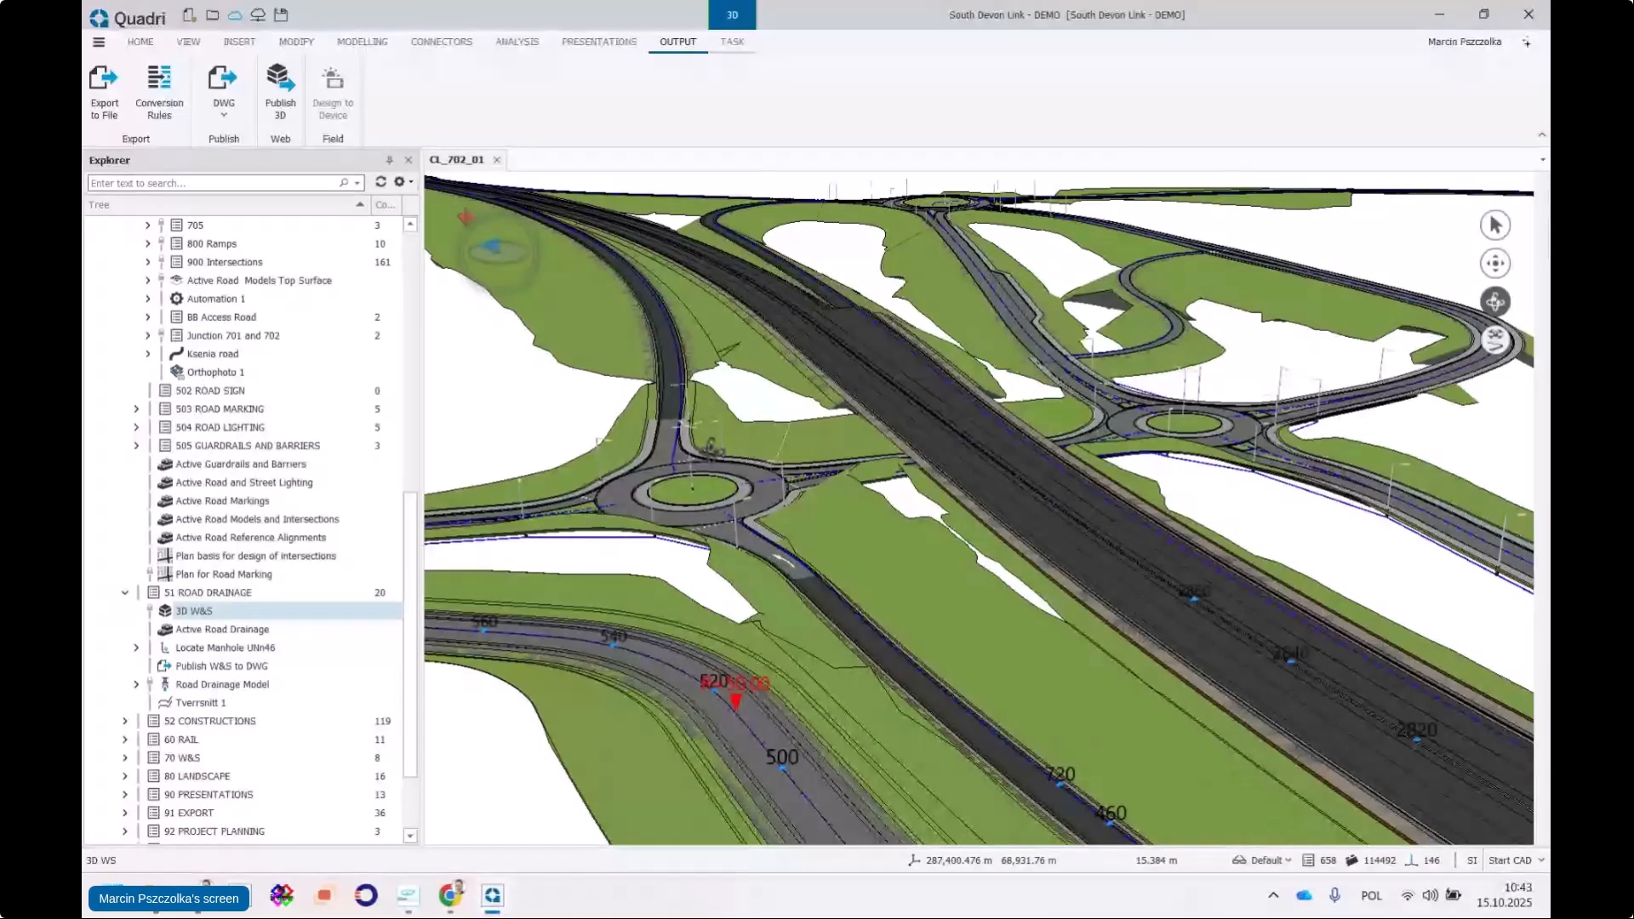
scroll(951, 432, up, 5)
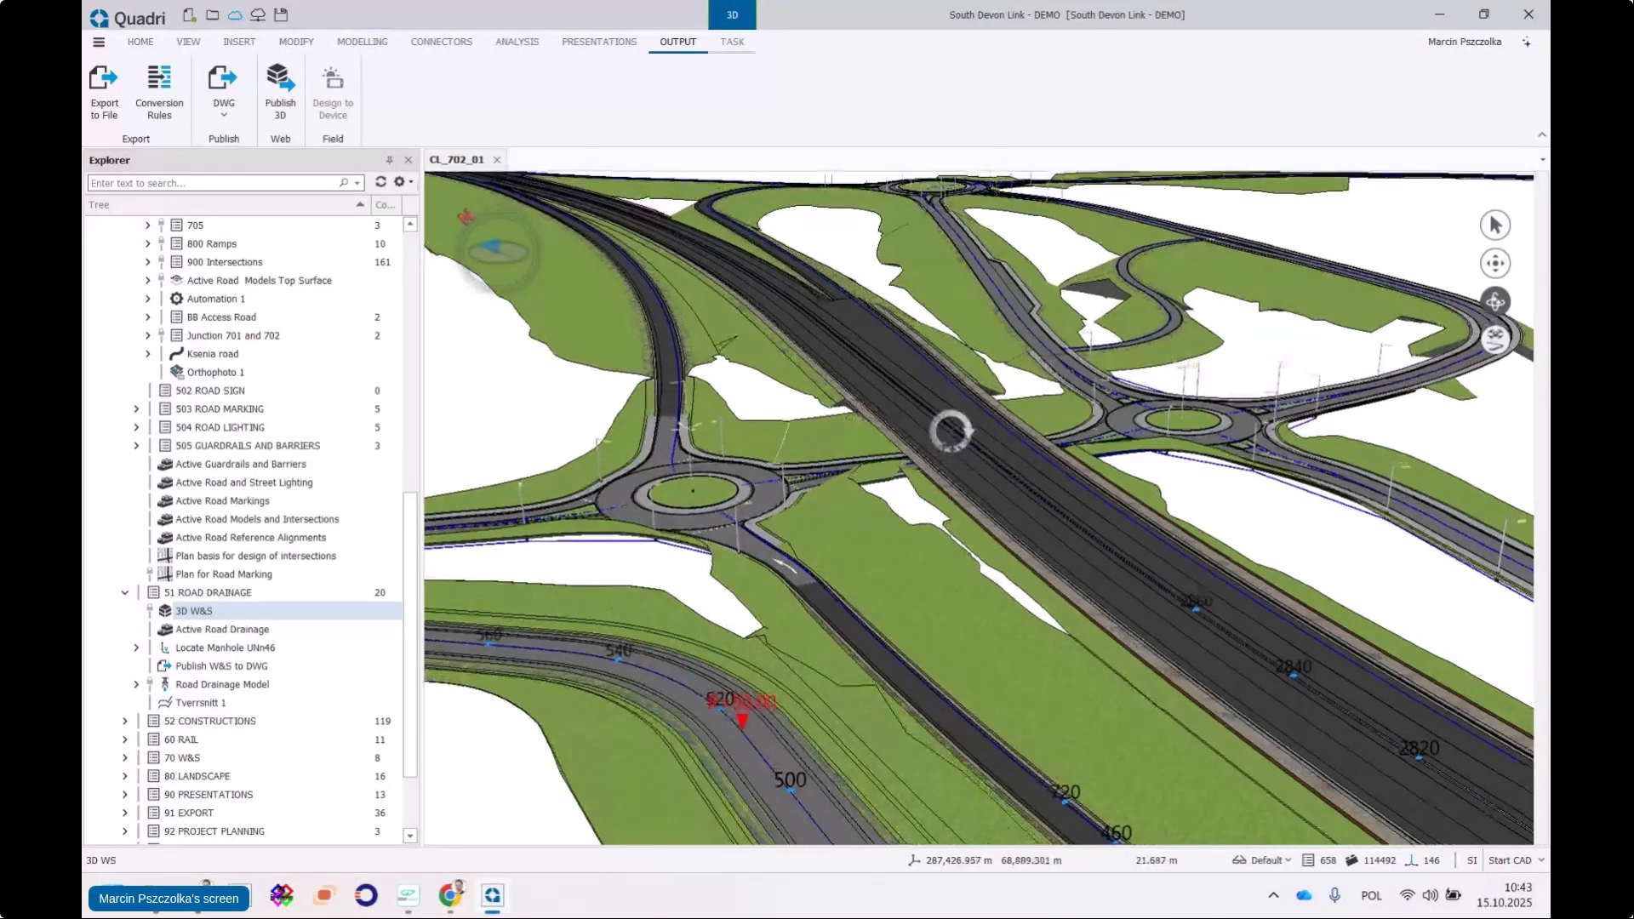
scroll(951, 432, down, 10)
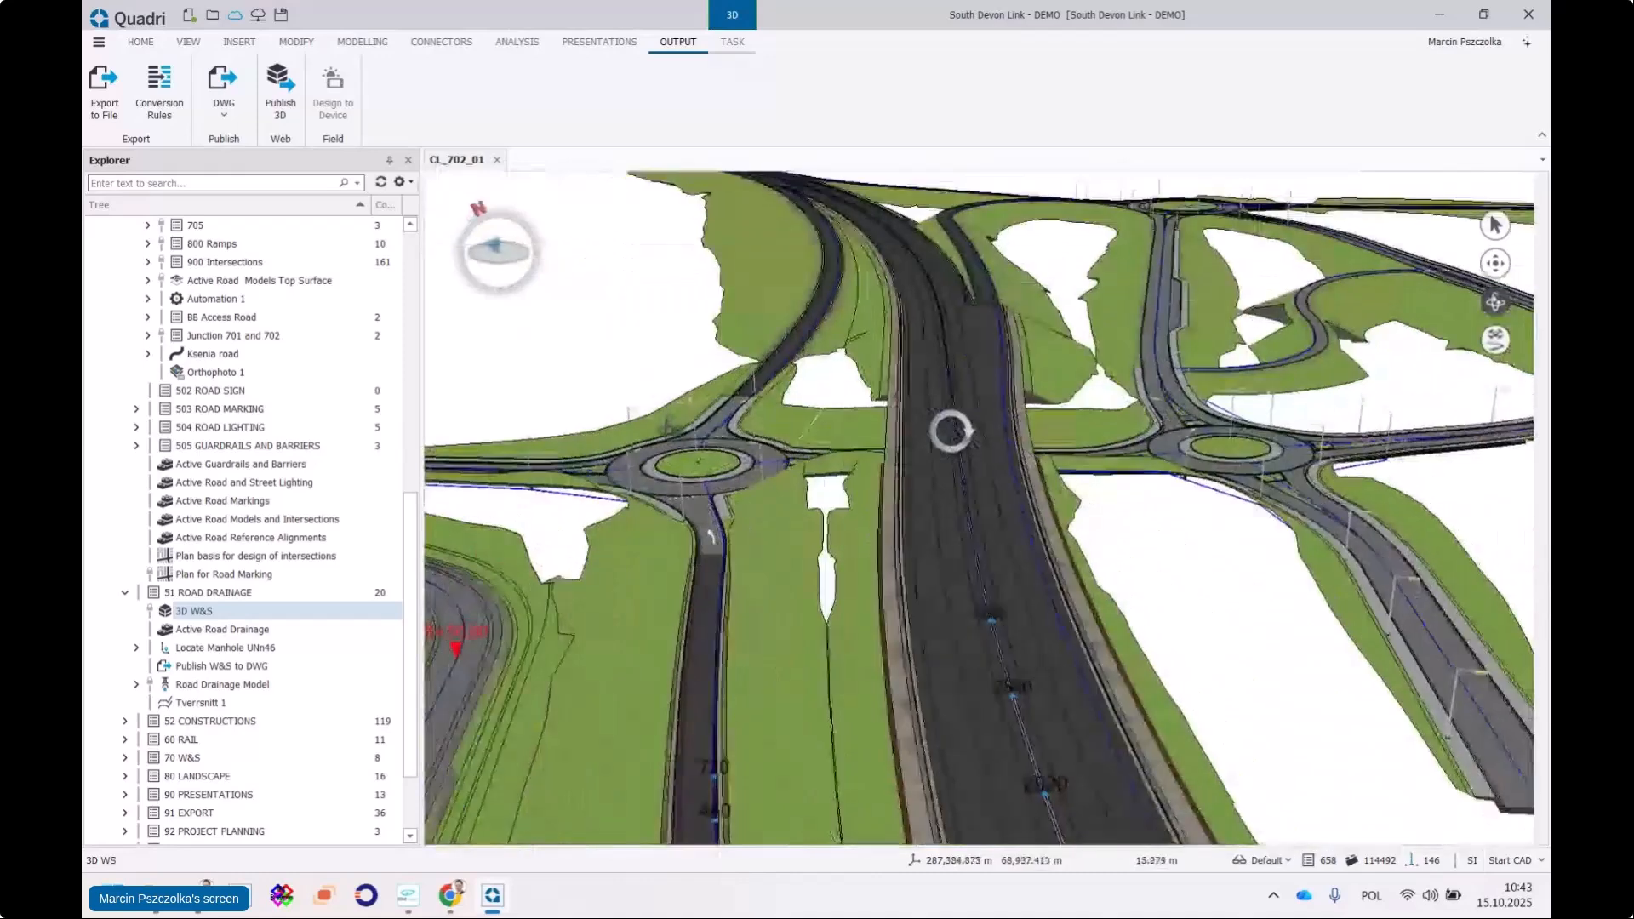
drag(908, 368, 1001, 425)
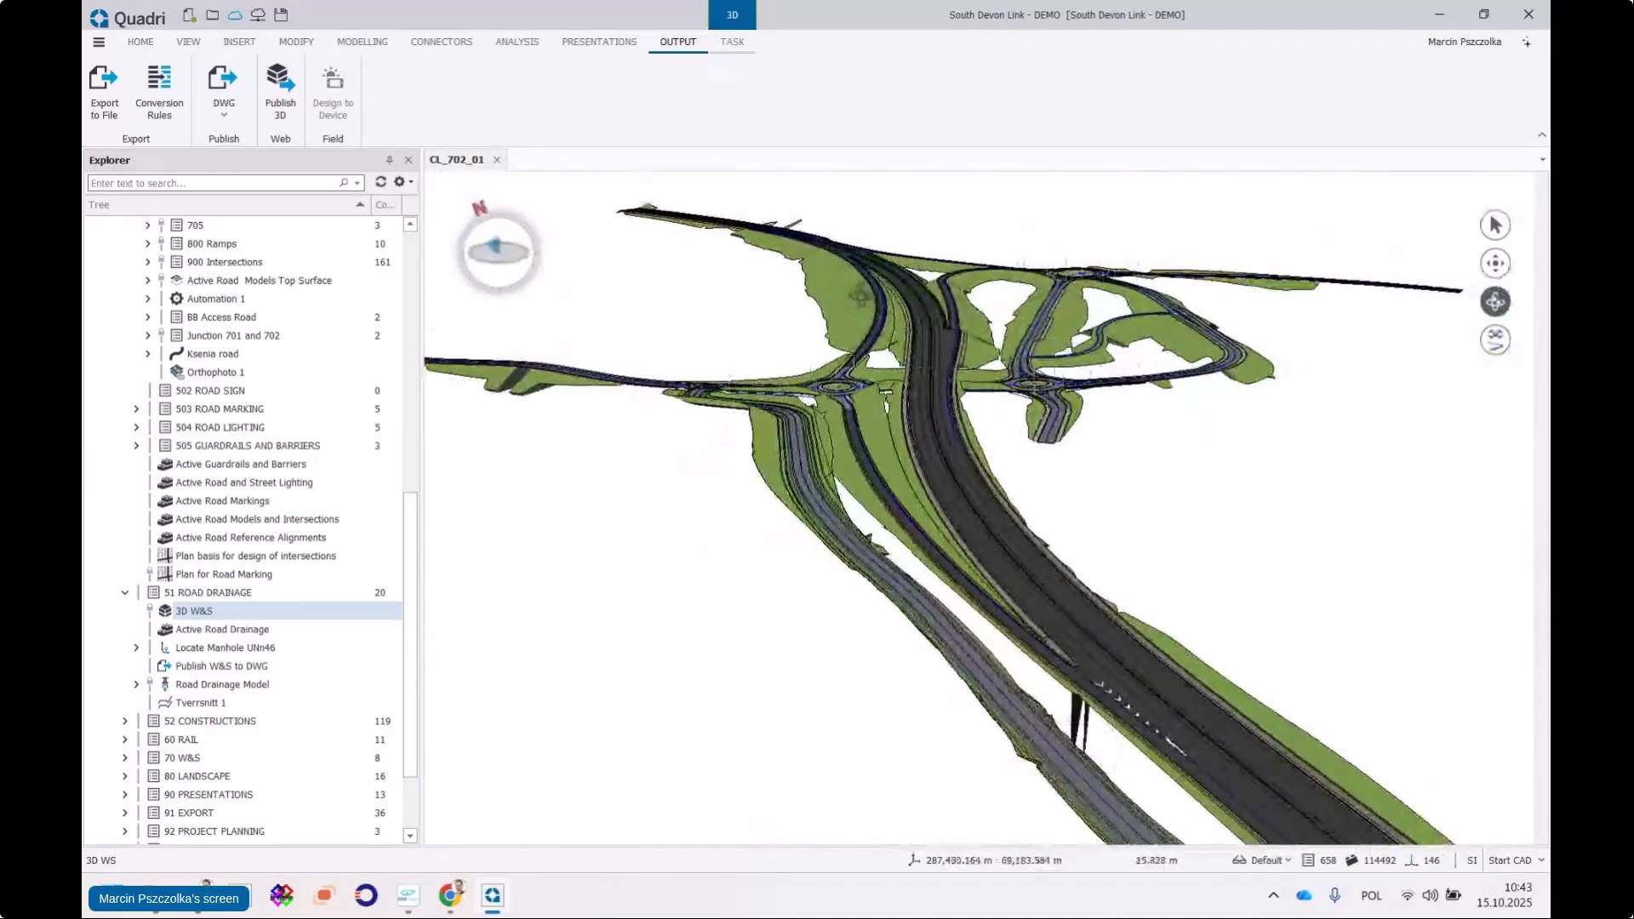
scroll(804, 391, up, 8)
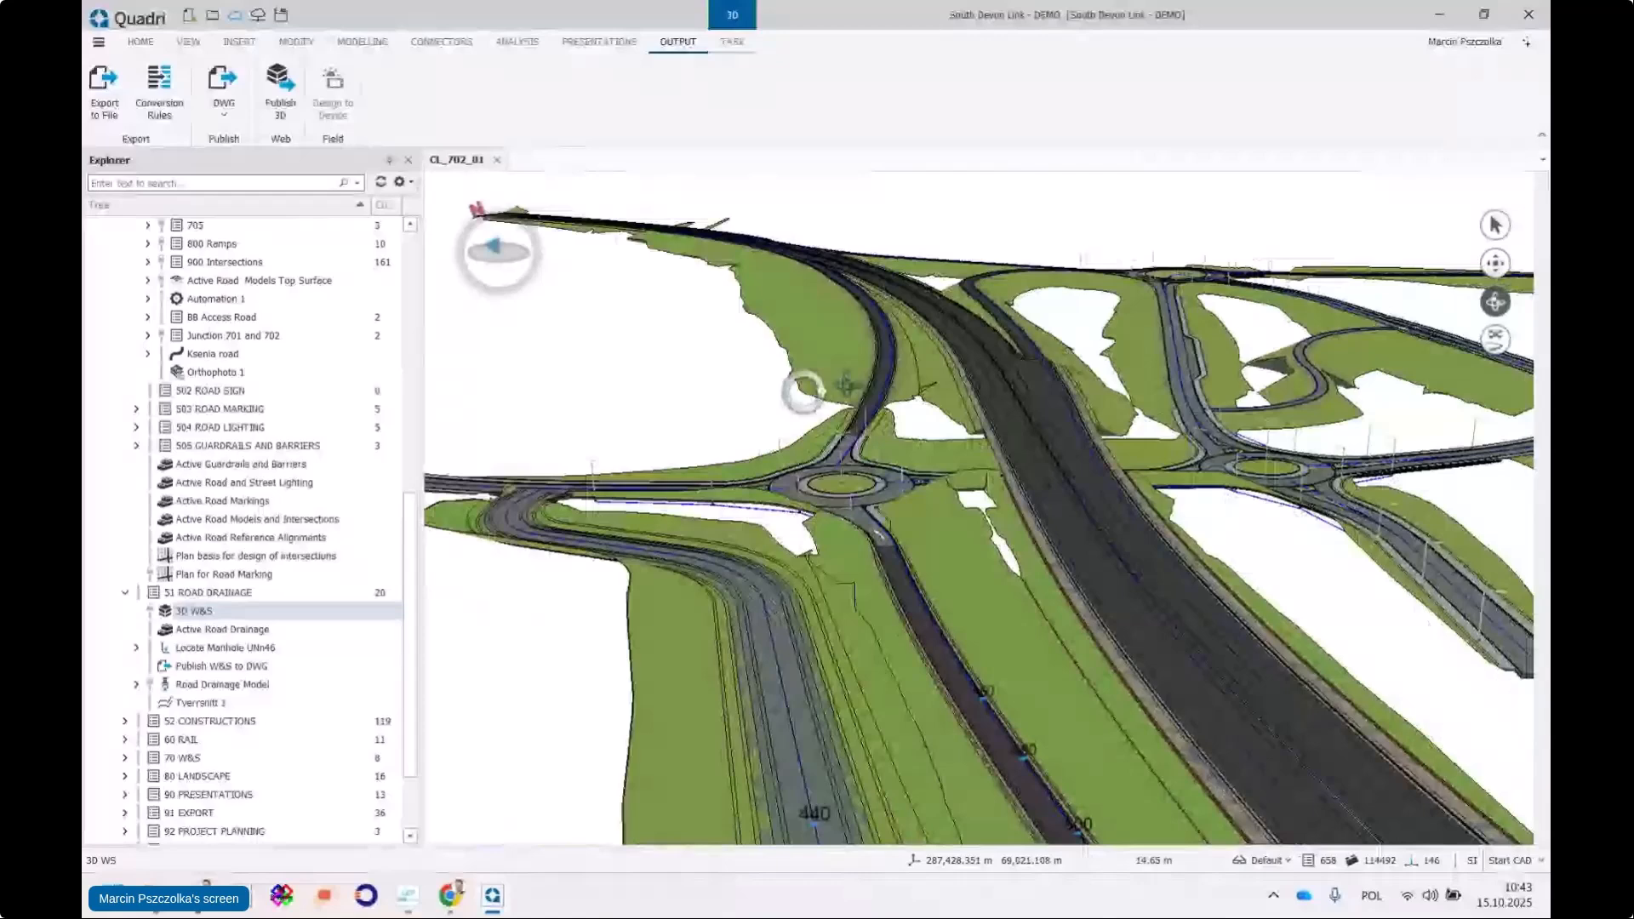
drag(846, 385, 994, 453)
scroll(417, 545, up, 2)
drag(430, 513, 426, 320)
Orbit the roundabouts and motorway at flatter and steeper angles, then select 702_1_DEMO in the Explorer
scroll(904, 544, up, 5)
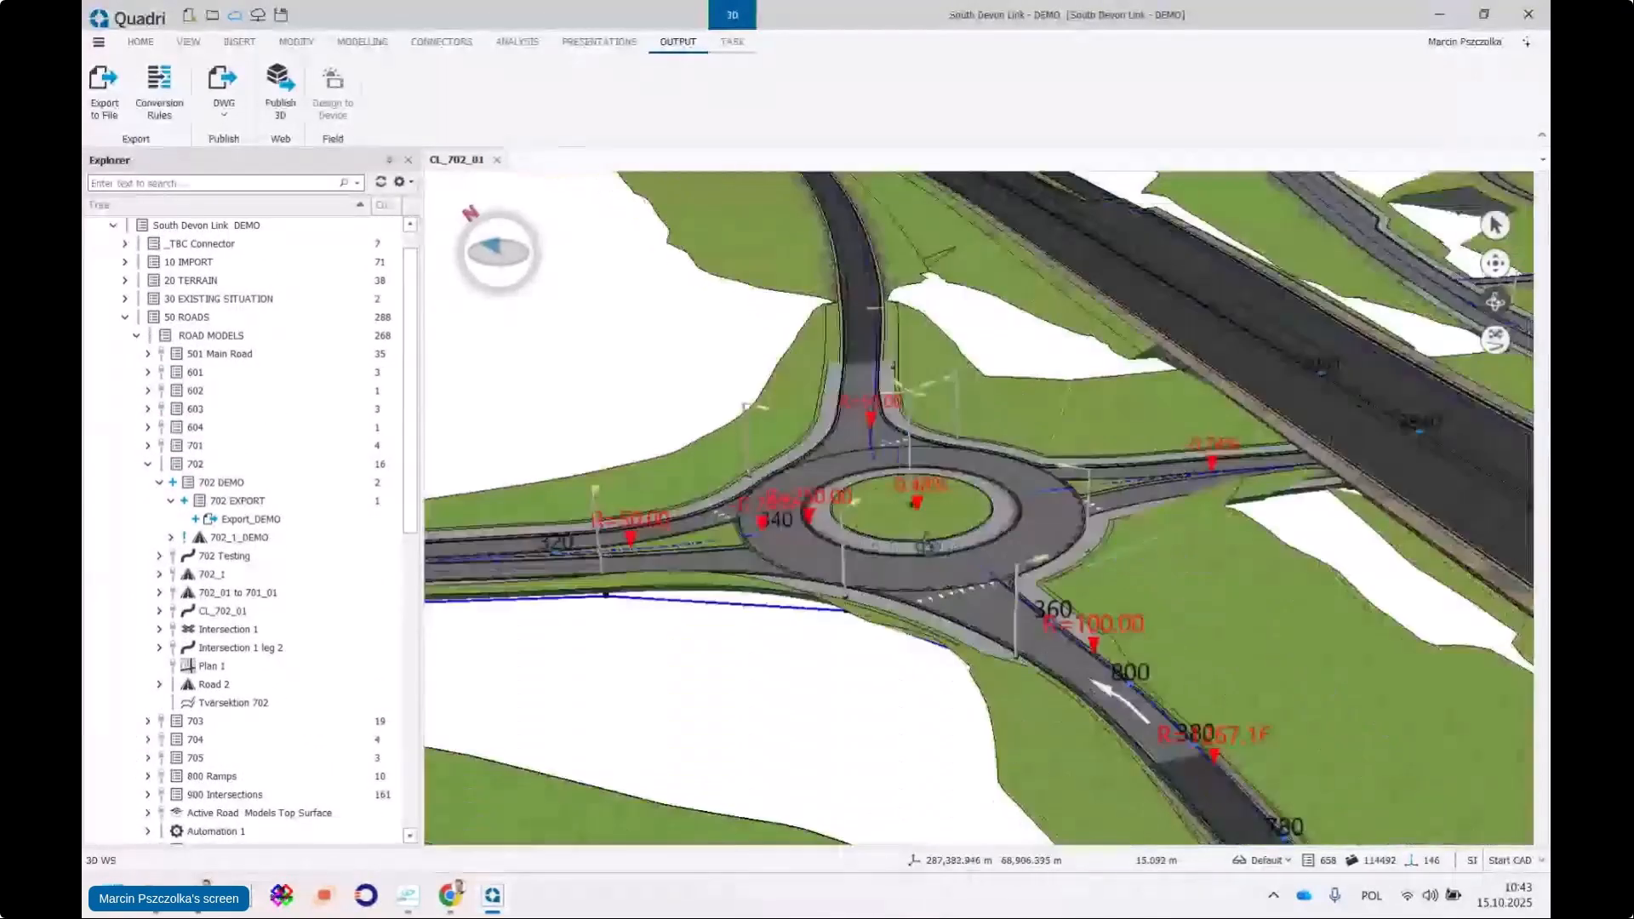
drag(901, 544, 889, 519)
scroll(888, 516, down, 2)
scroll(889, 516, down, 3)
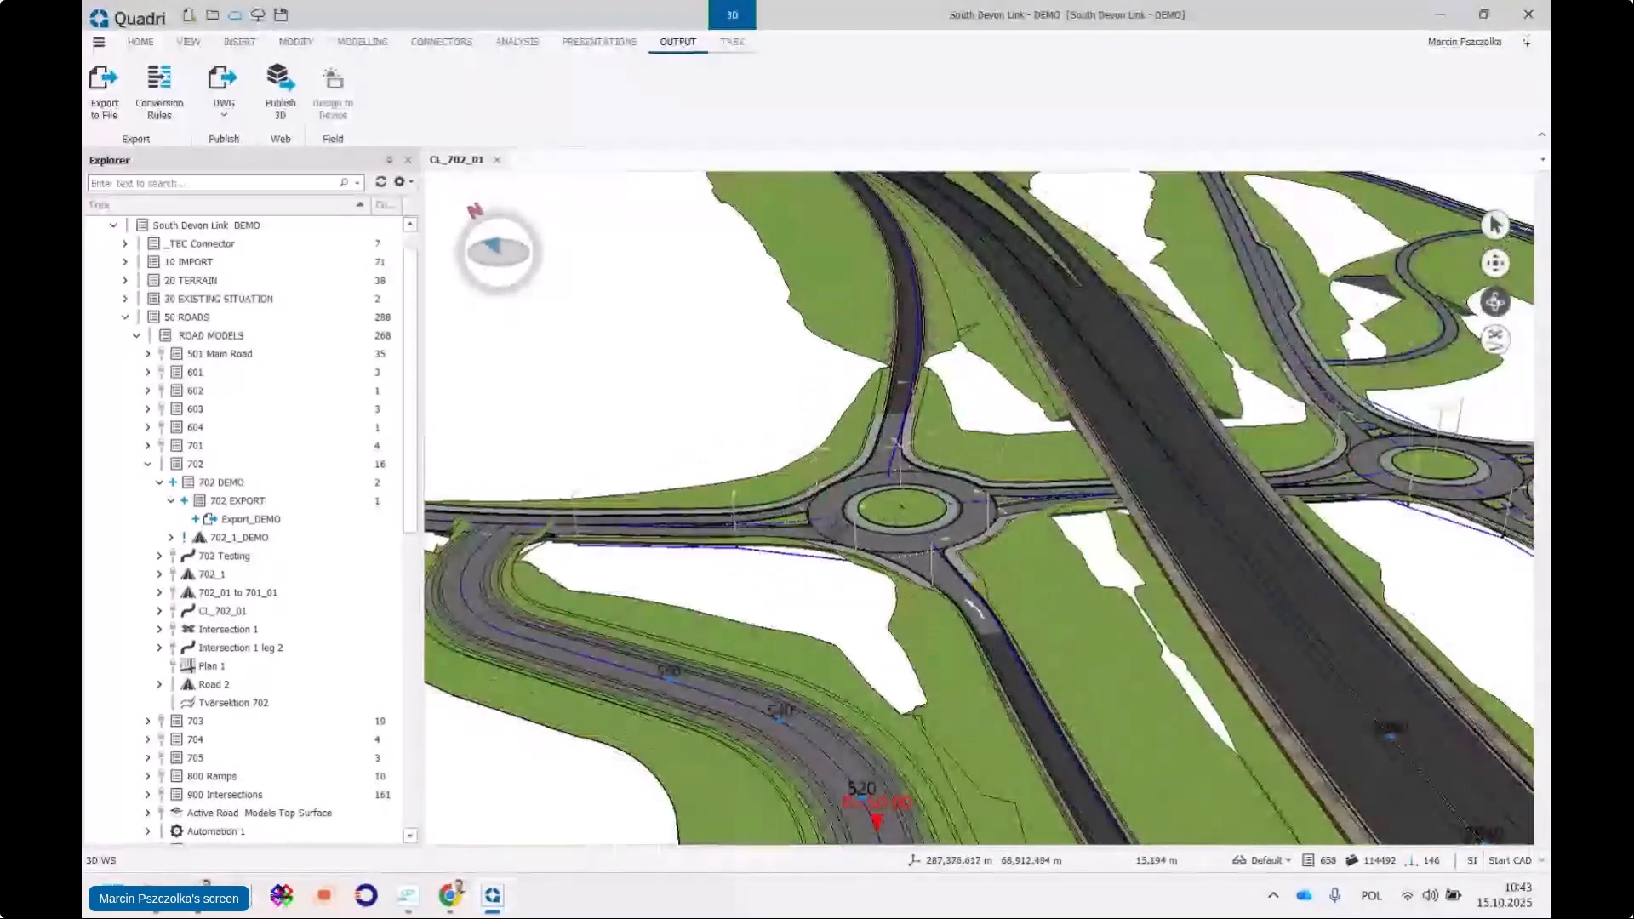
drag(552, 509, 945, 443)
scroll(753, 442, up, 1)
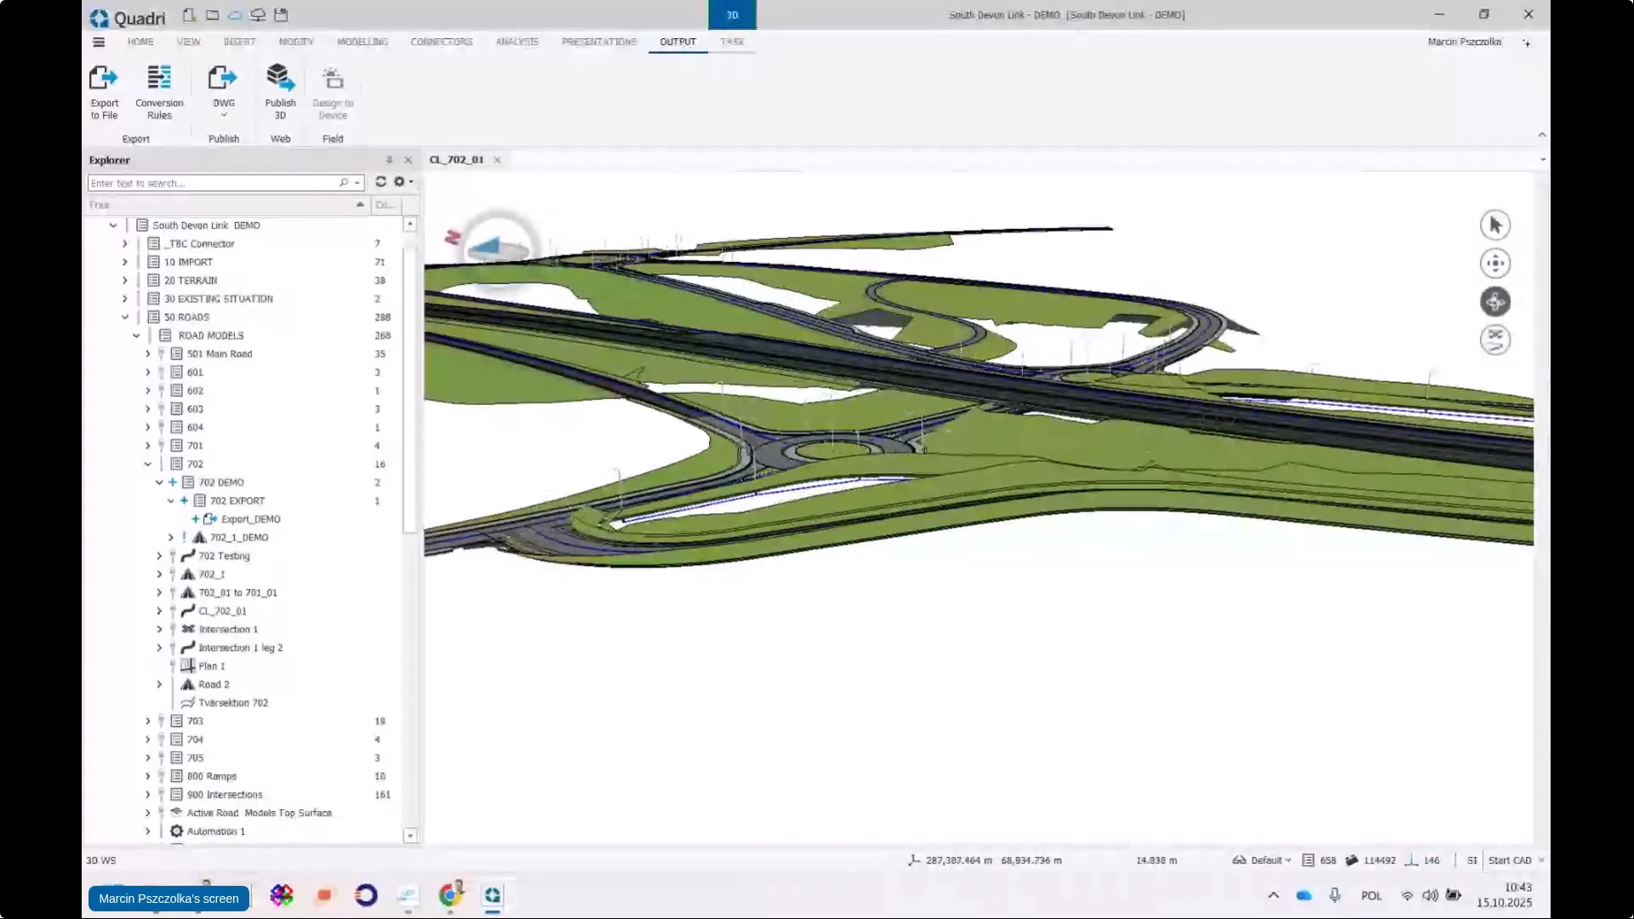
drag(753, 443, 1167, 511)
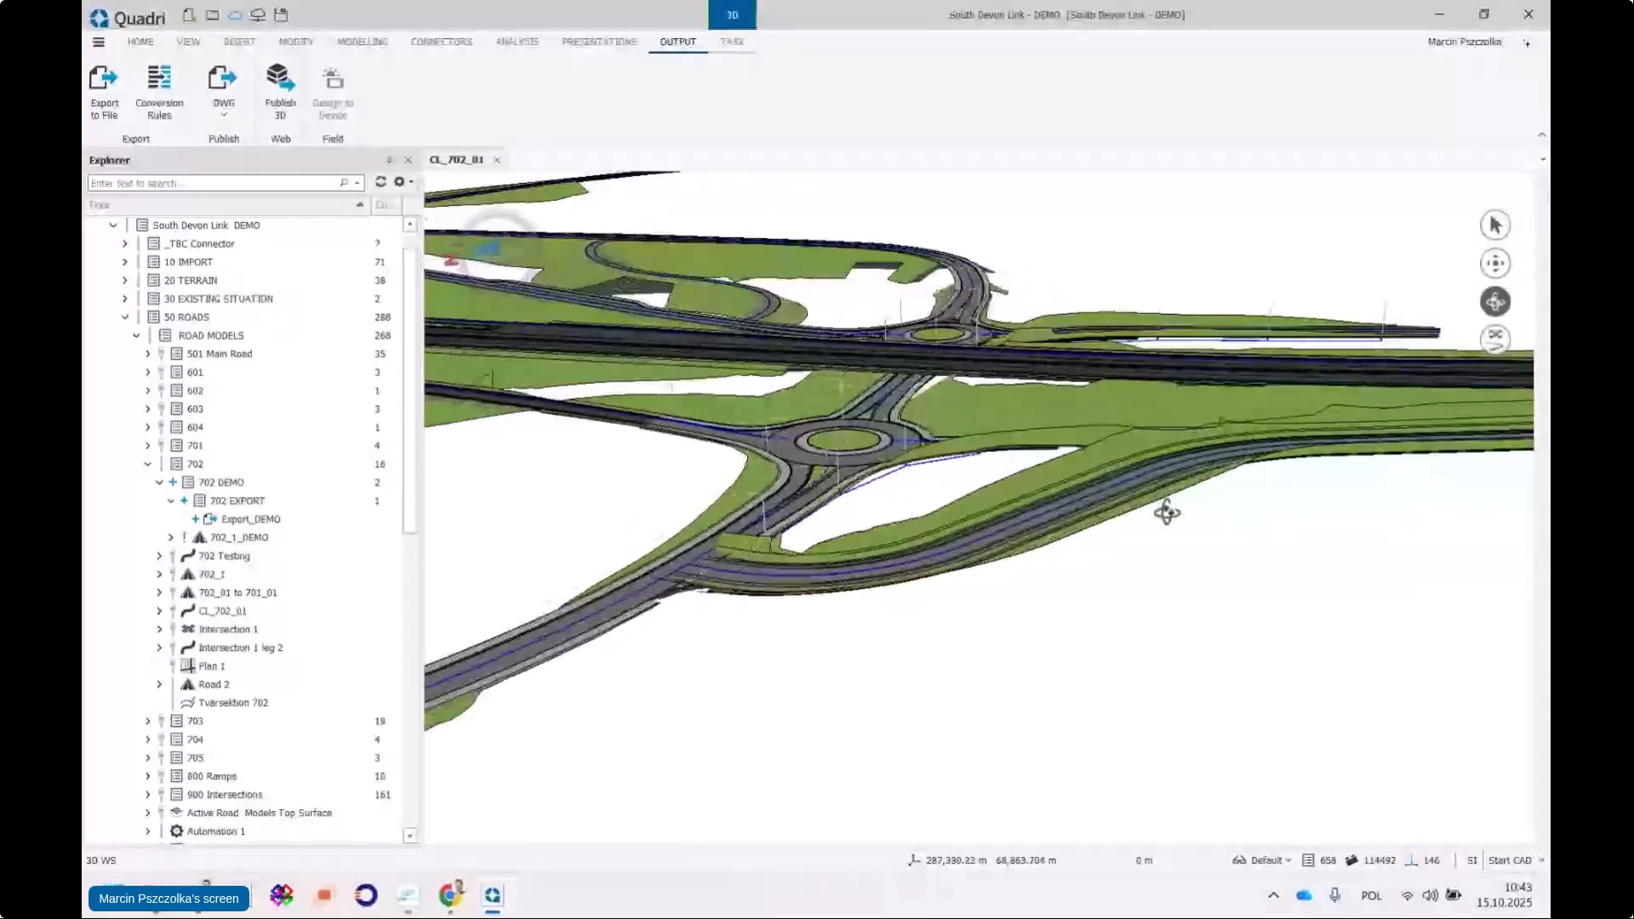
drag(788, 390, 1077, 459)
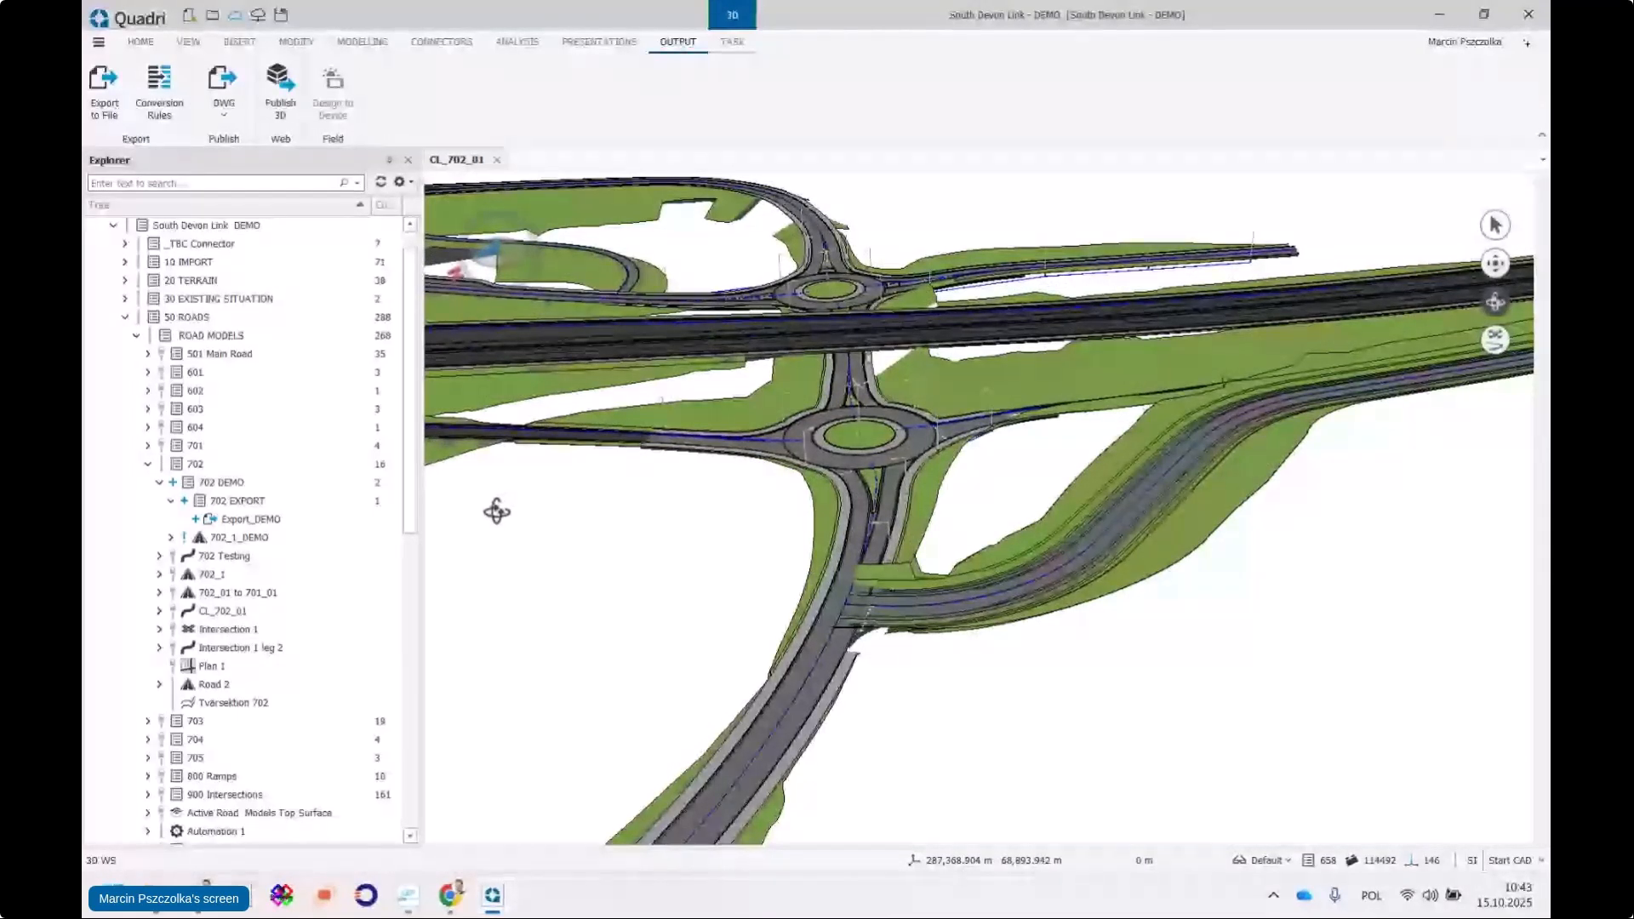
click(254, 540)
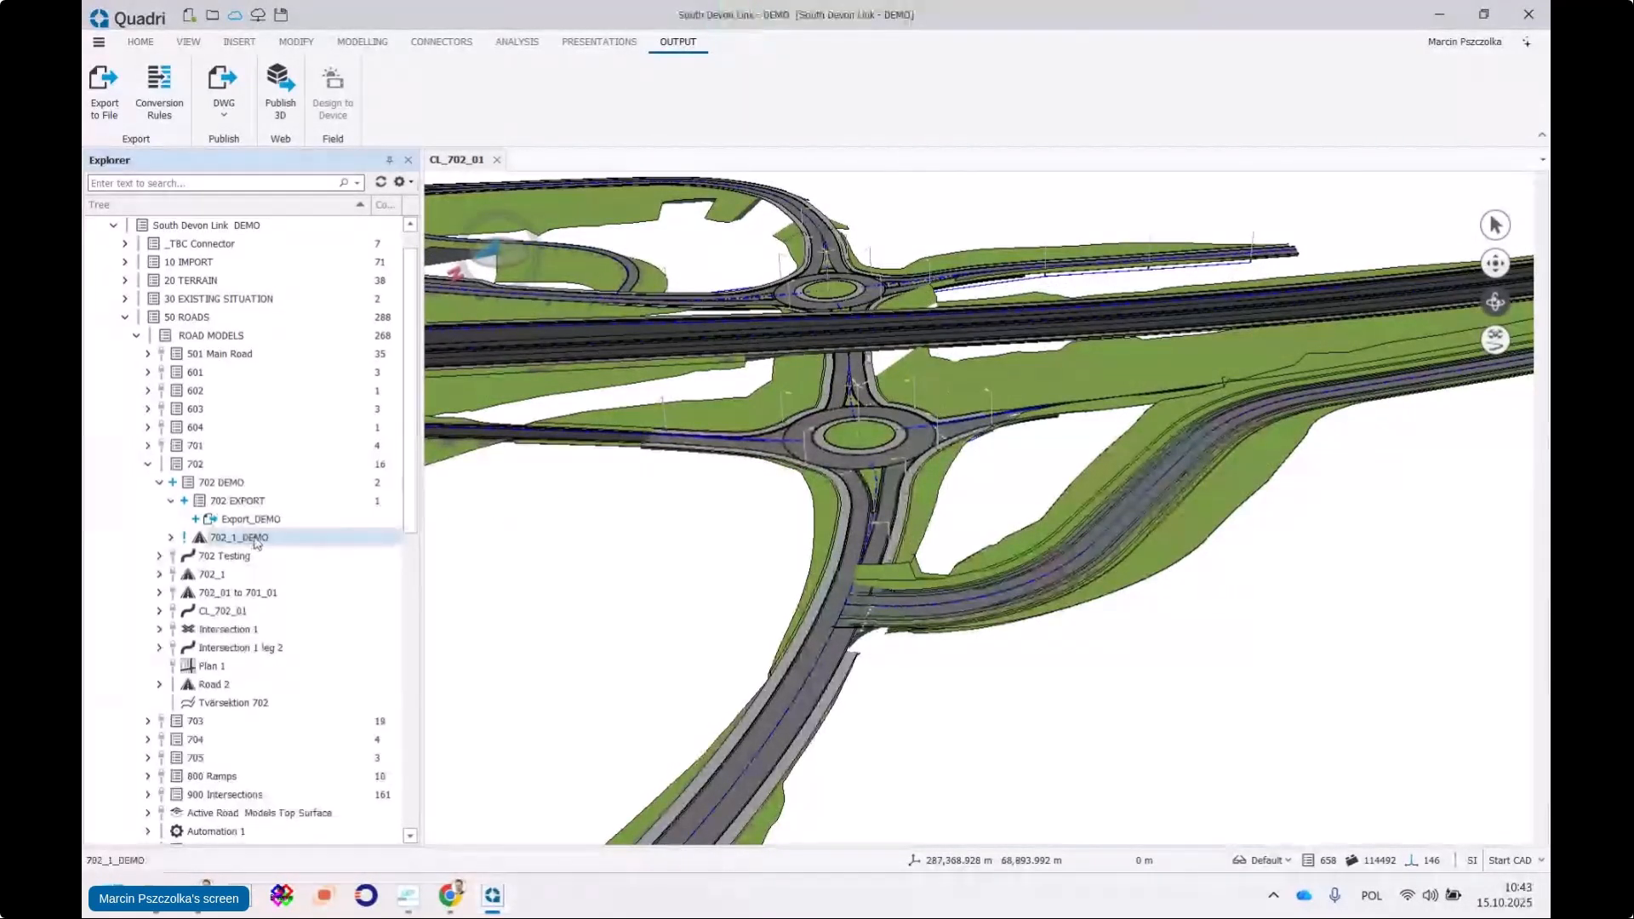
Show 702_1_DEMO in its own 3D view and orbit around it
right_click(256, 542)
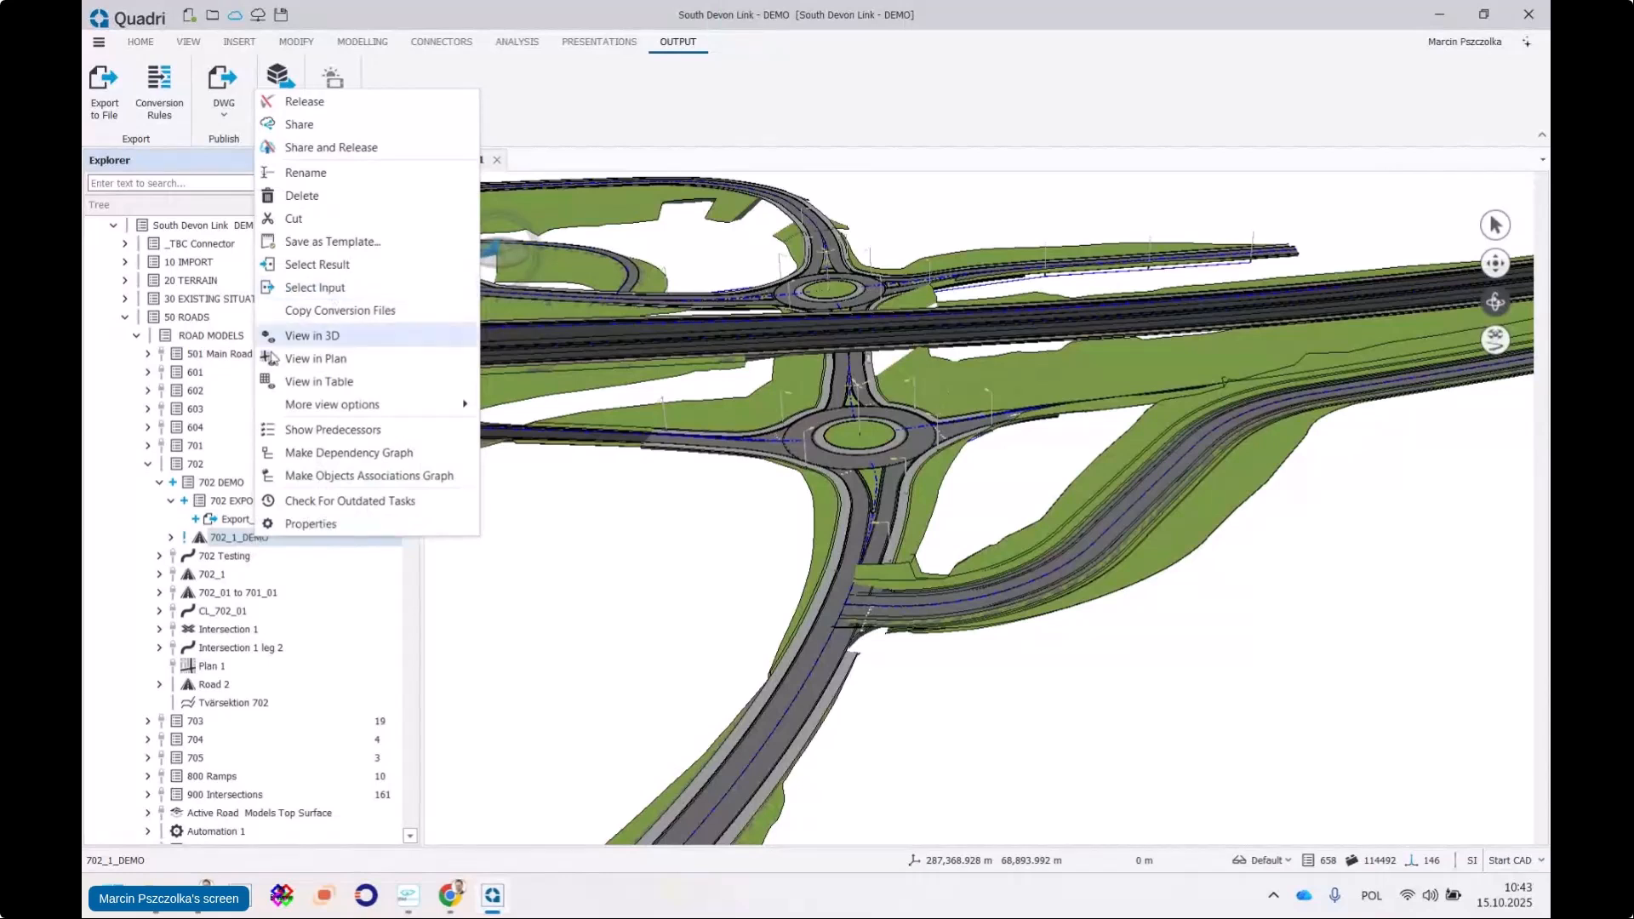
click(314, 336)
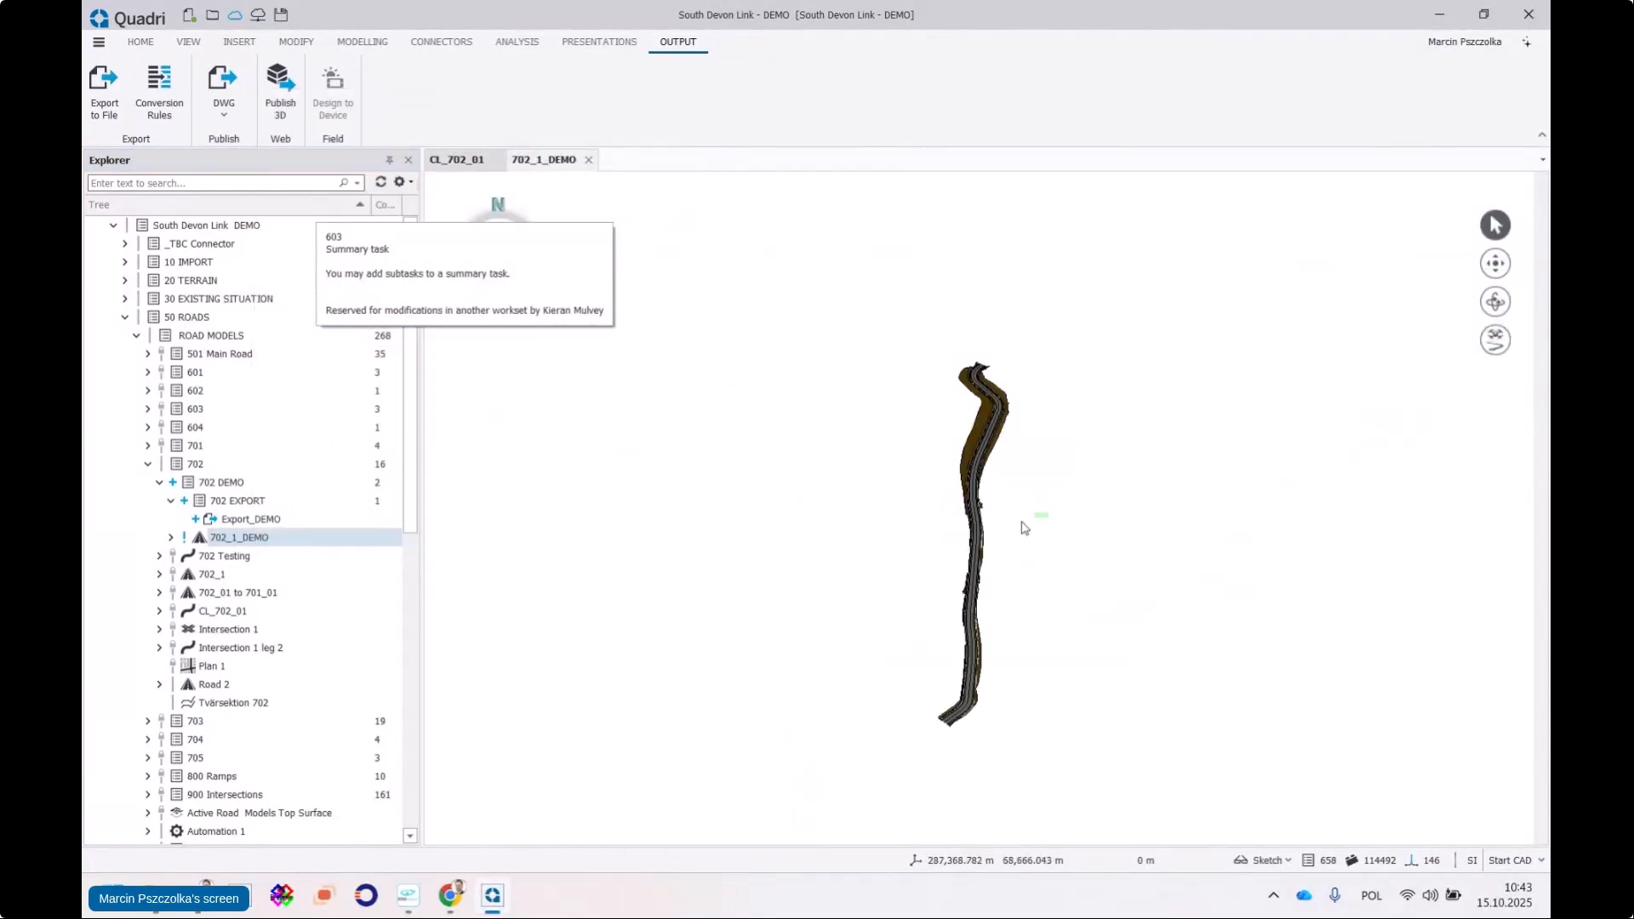
scroll(1103, 516, up, 2)
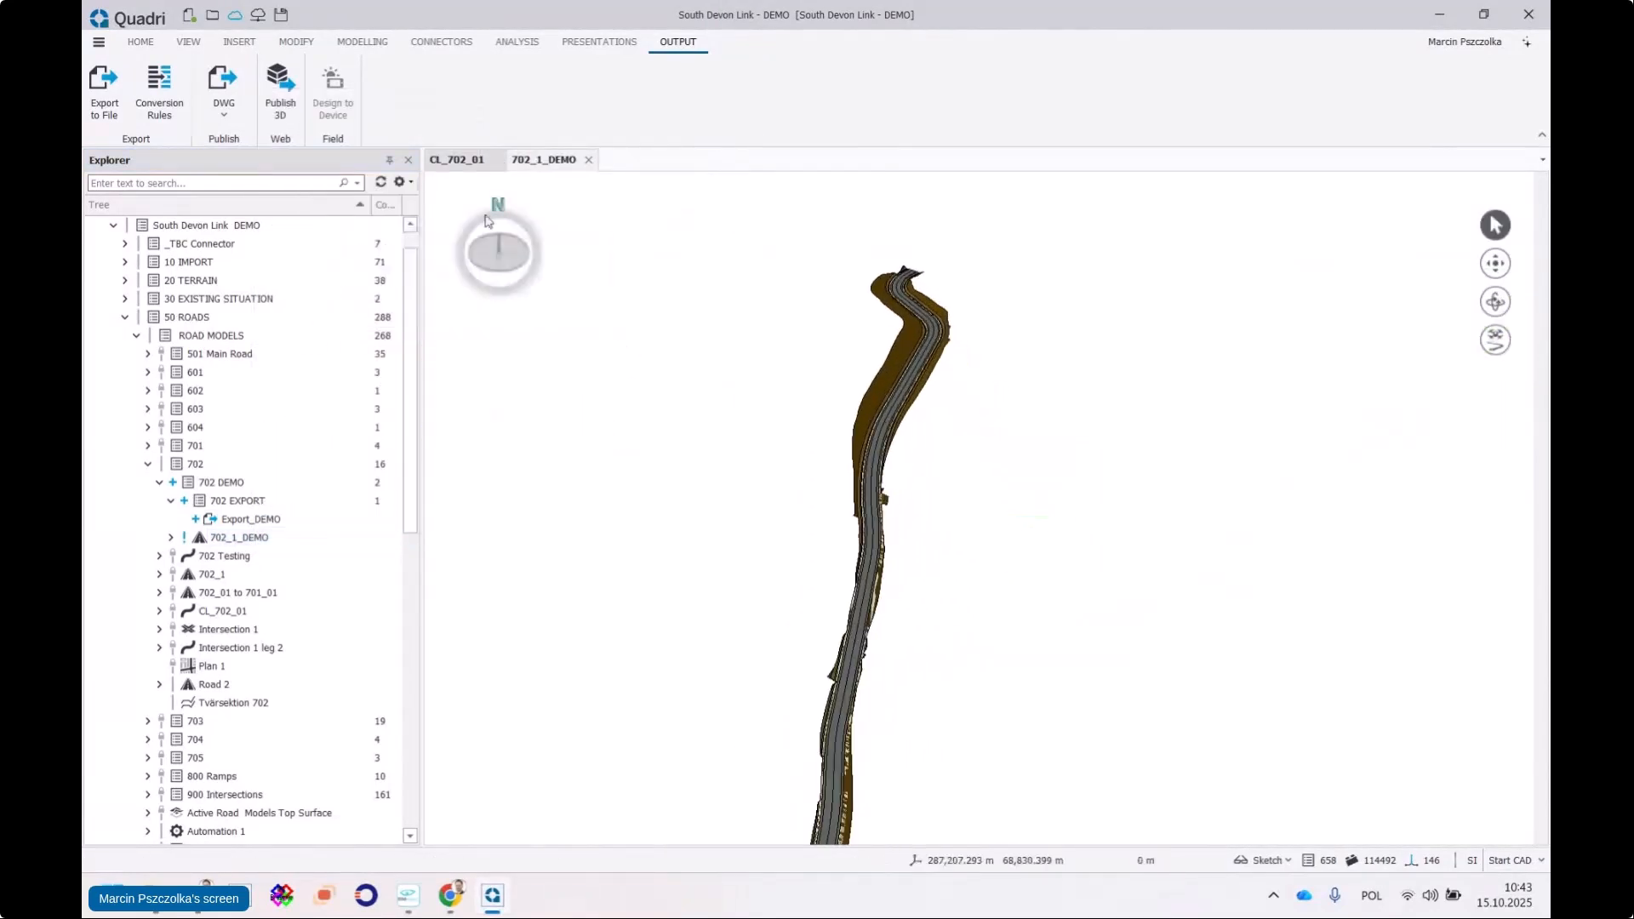
click(1496, 302)
mouse_move(934, 558)
mouse_down()
mouse_move(1113, 390)
mouse_move(858, 496)
mouse_move(963, 449)
mouse_move(806, 350)
mouse_move(902, 336)
mouse_move(780, 502)
mouse_move(1186, 540)
mouse_move(831, 474)
mouse_move(1029, 519)
mouse_up()
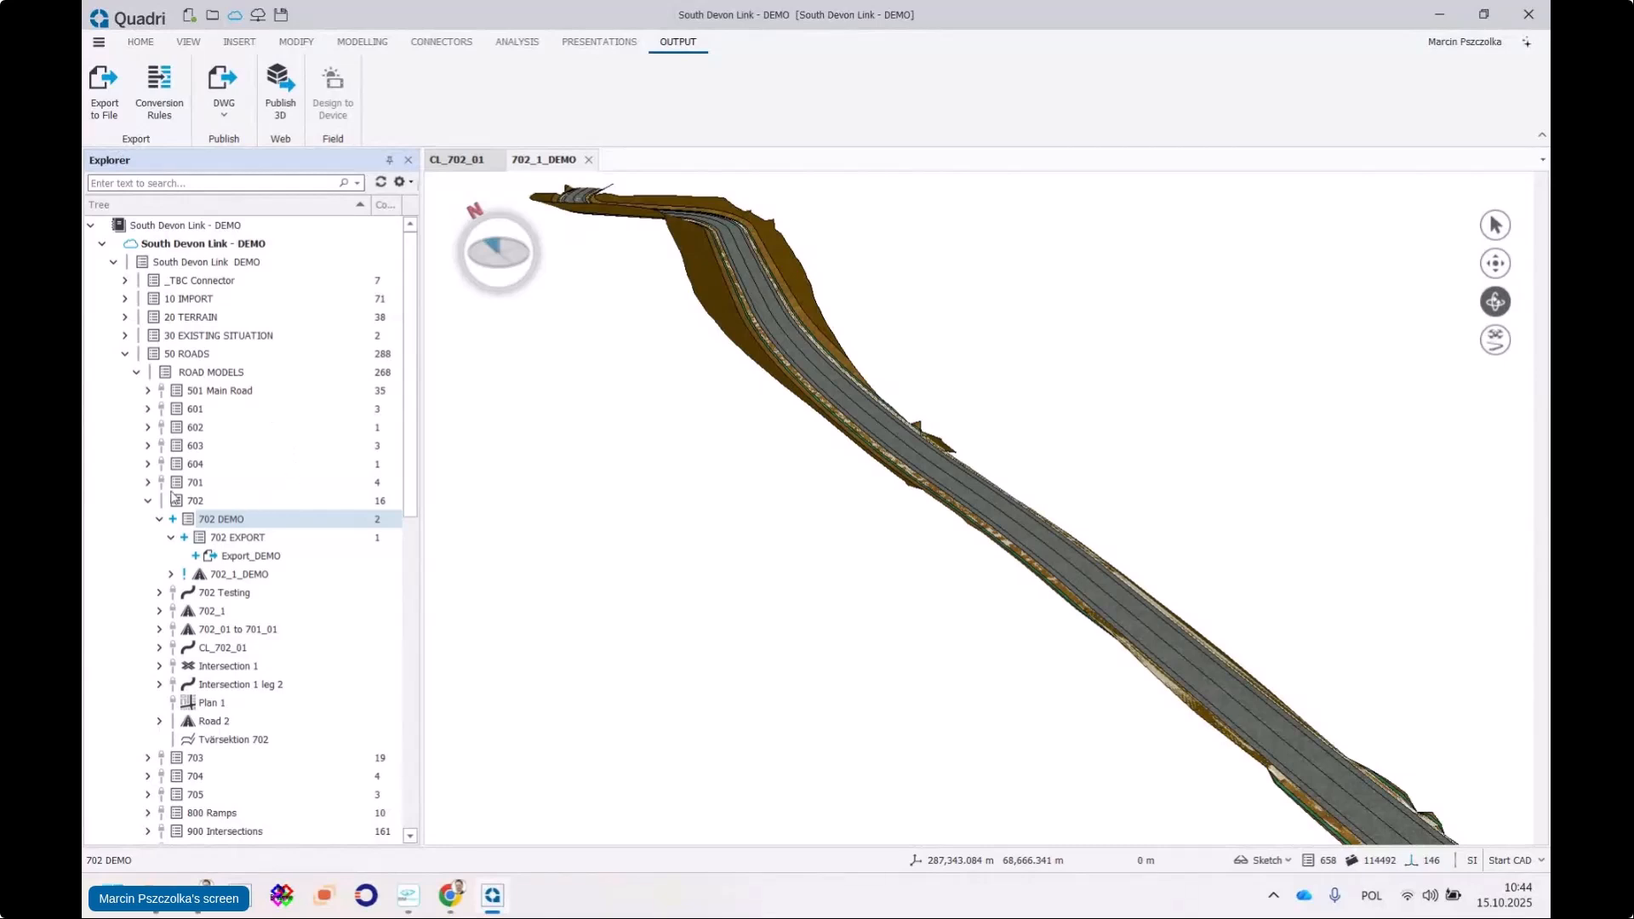
Expand the 702 DEMO and 702 EXPORT groups and select 702 EXPORT
click(159, 520)
click(159, 519)
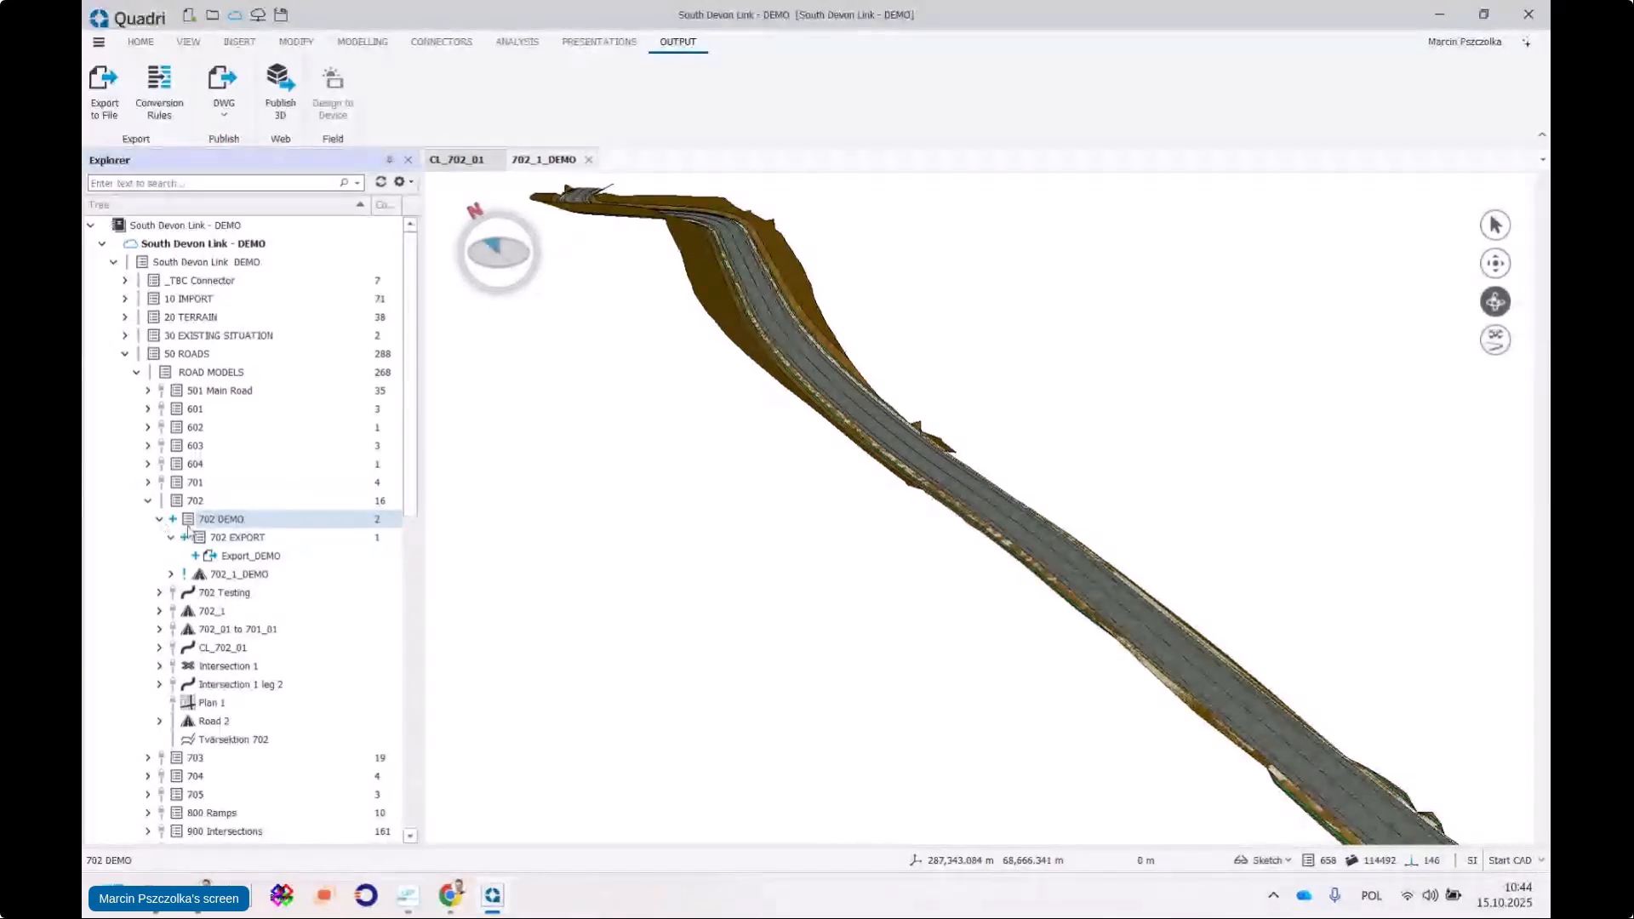
click(172, 538)
click(172, 538)
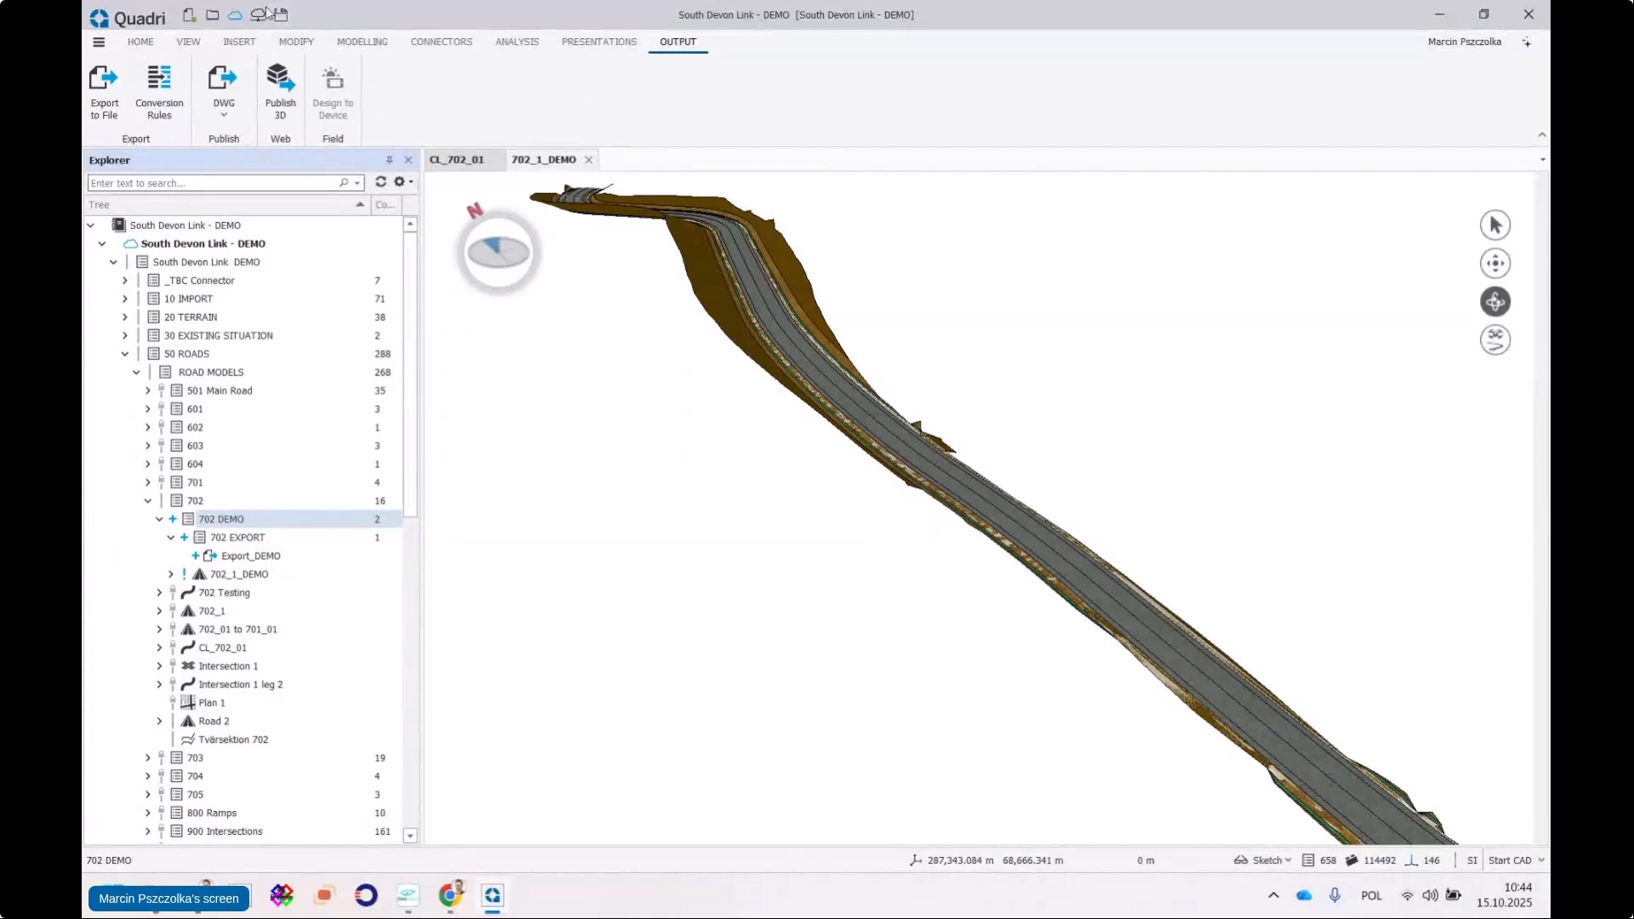
click(188, 42)
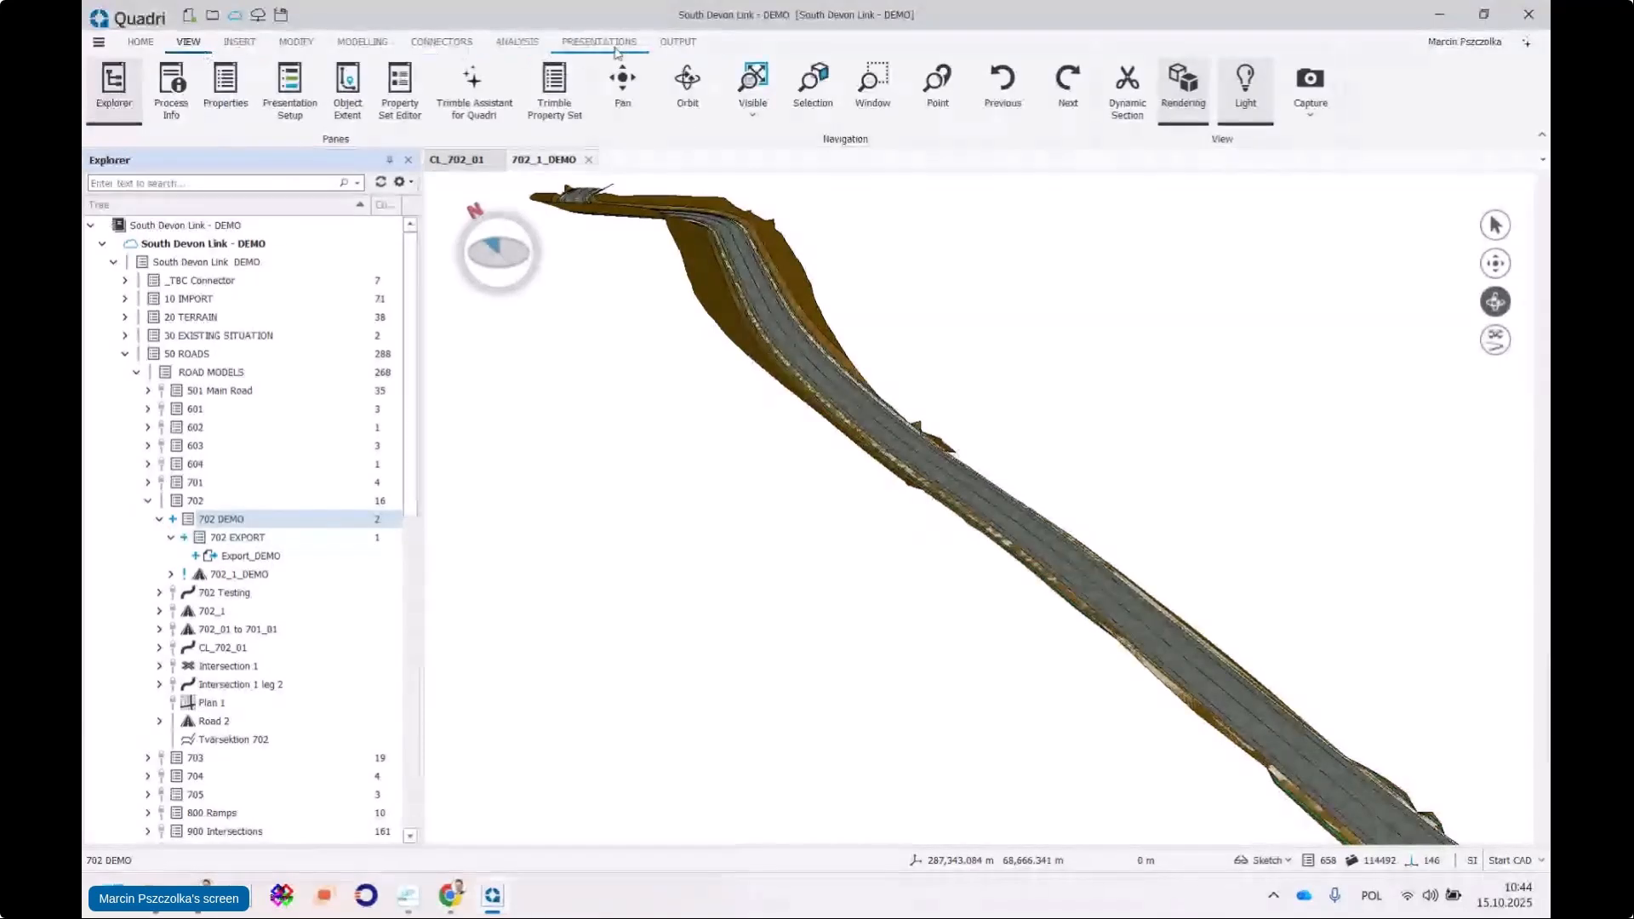
click(671, 44)
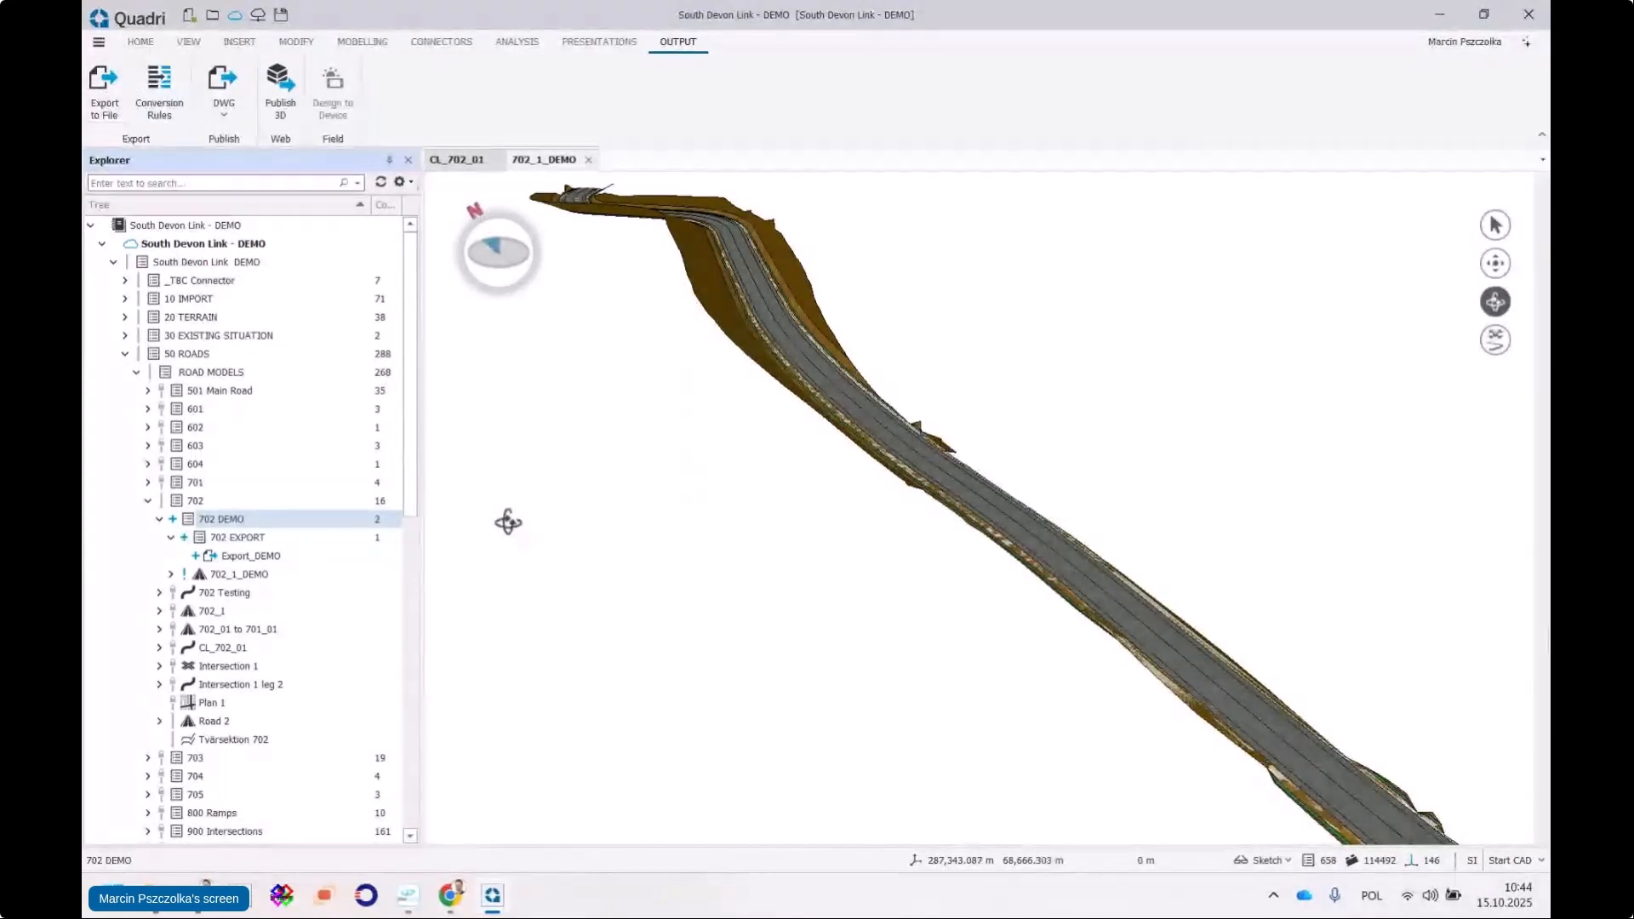
click(235, 540)
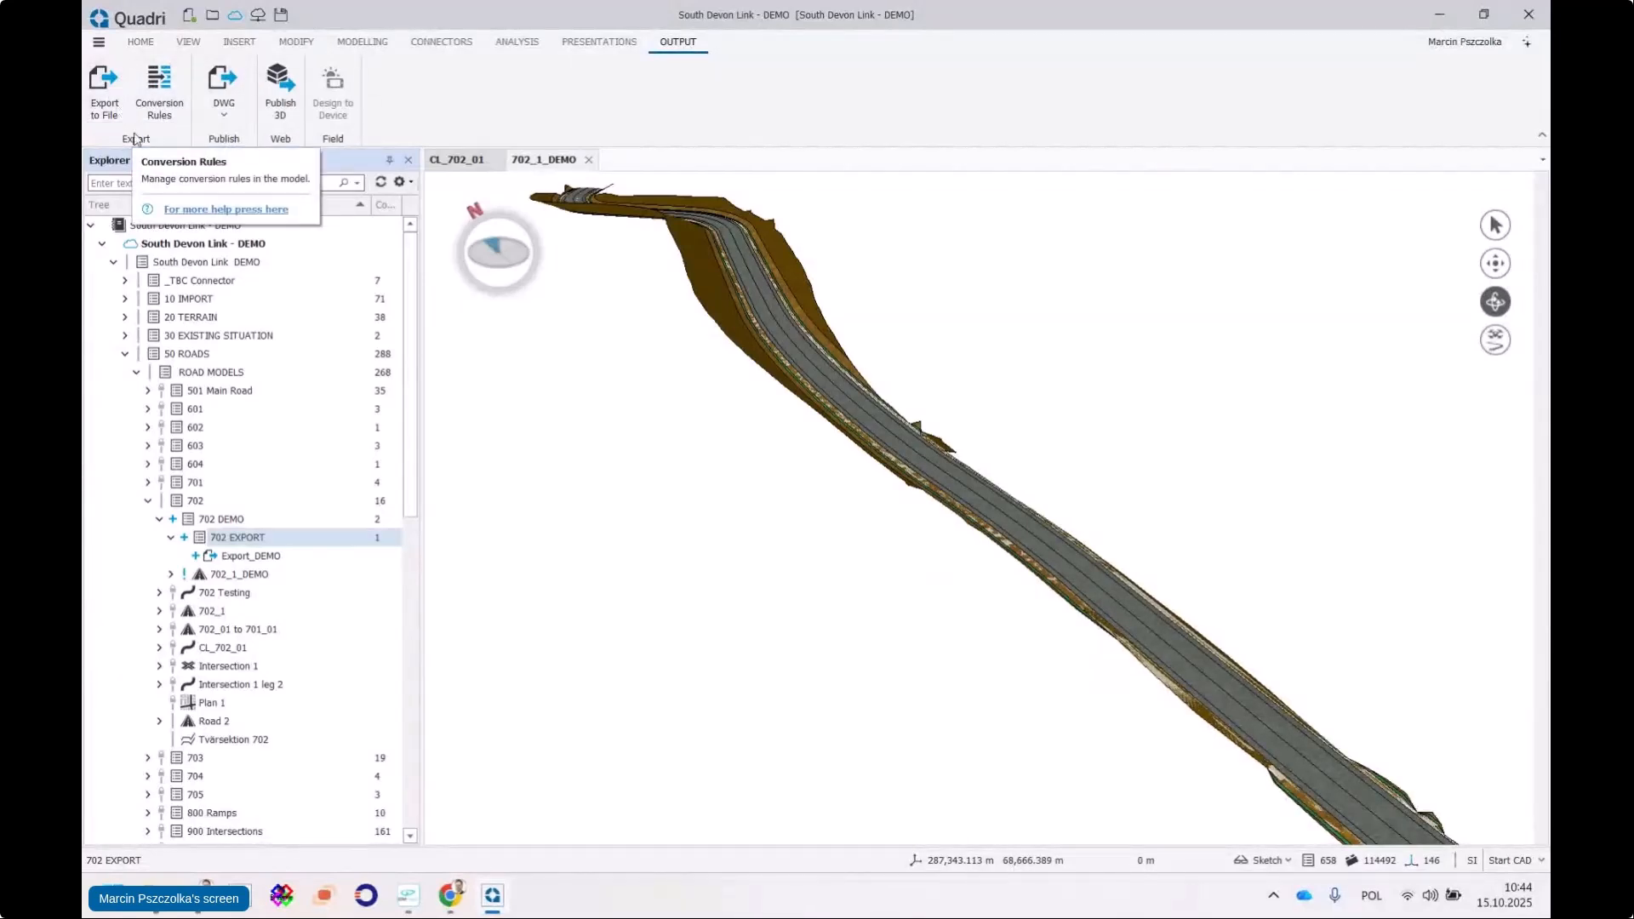
Create an export-to-file task named 'Road to IFC' and open its Dynamic Query
click(86, 79)
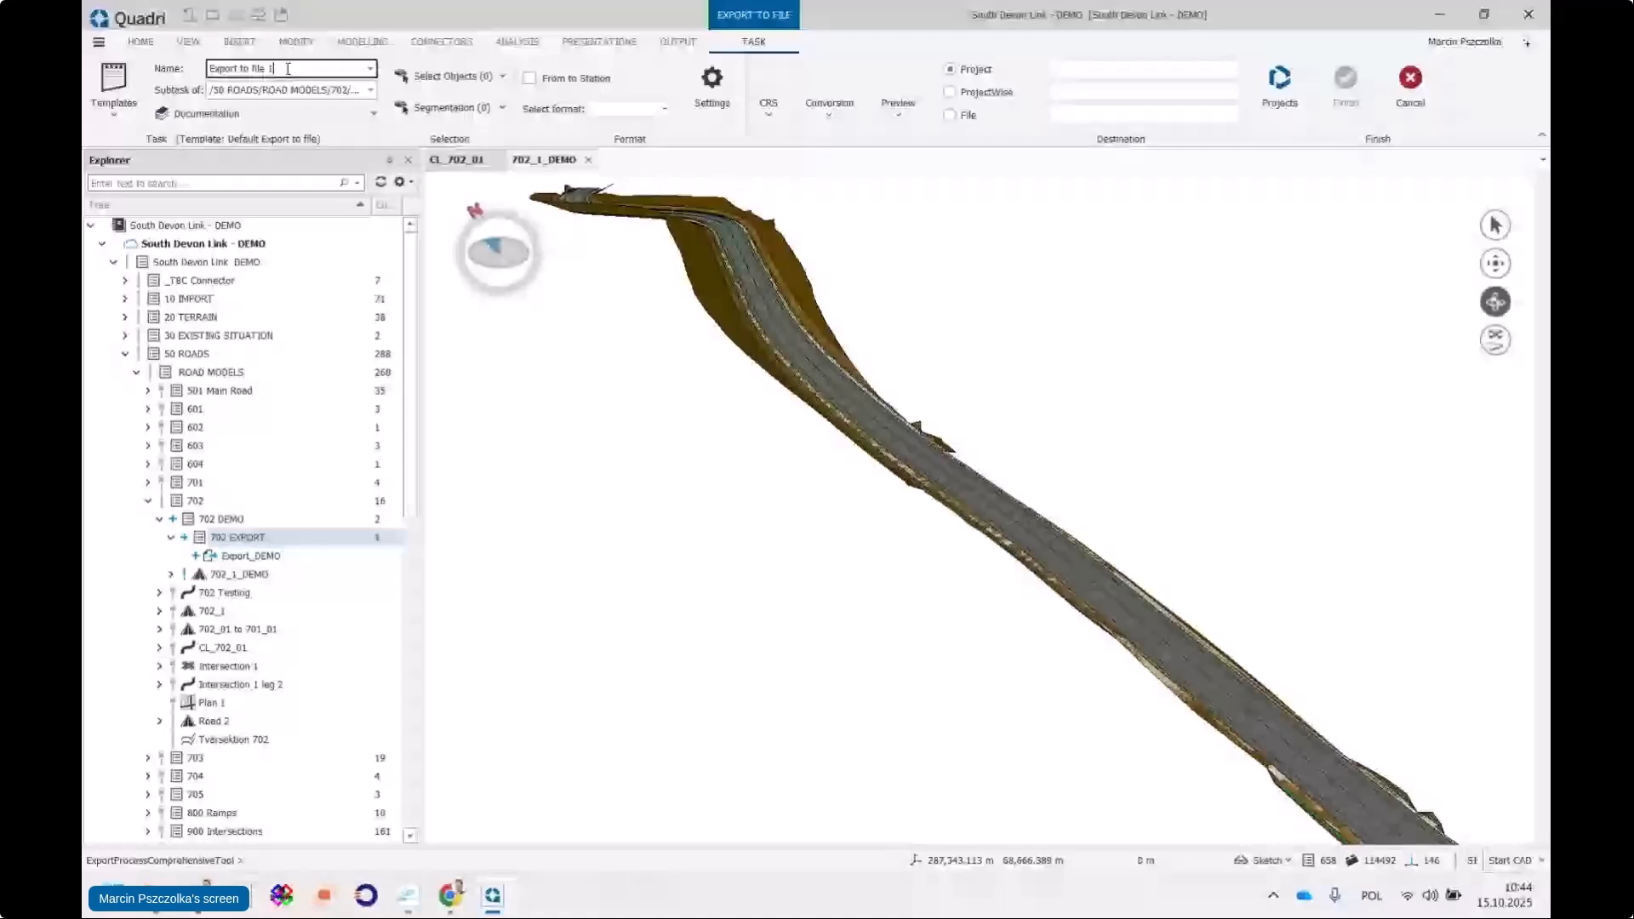
drag(288, 68, 179, 70)
text(R)
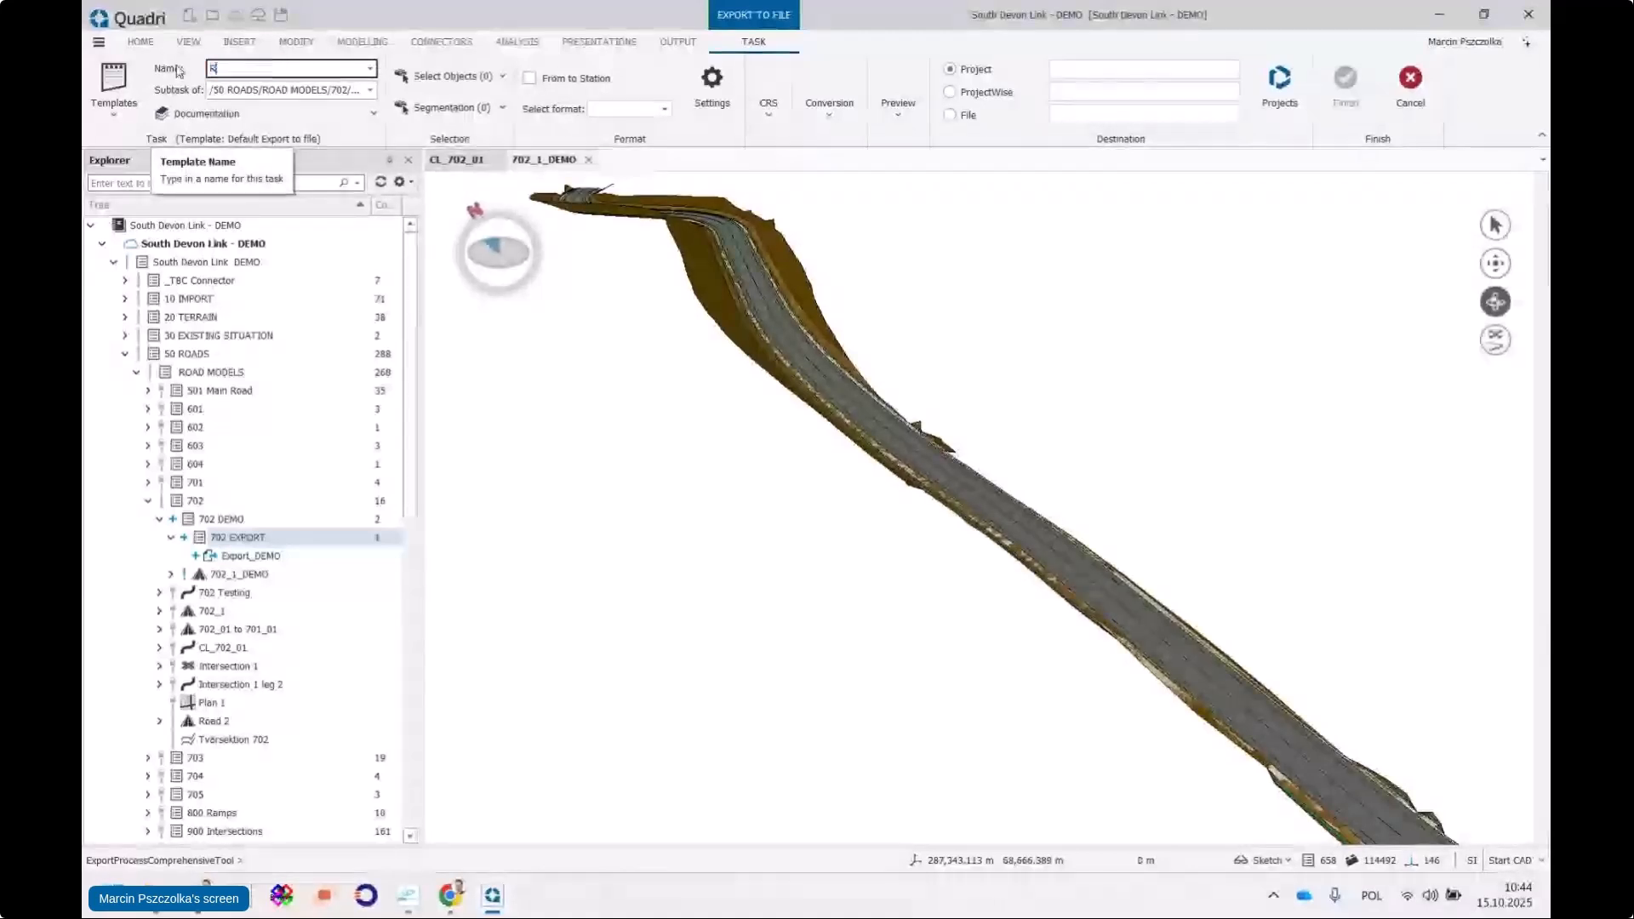
text(oad to IFC)
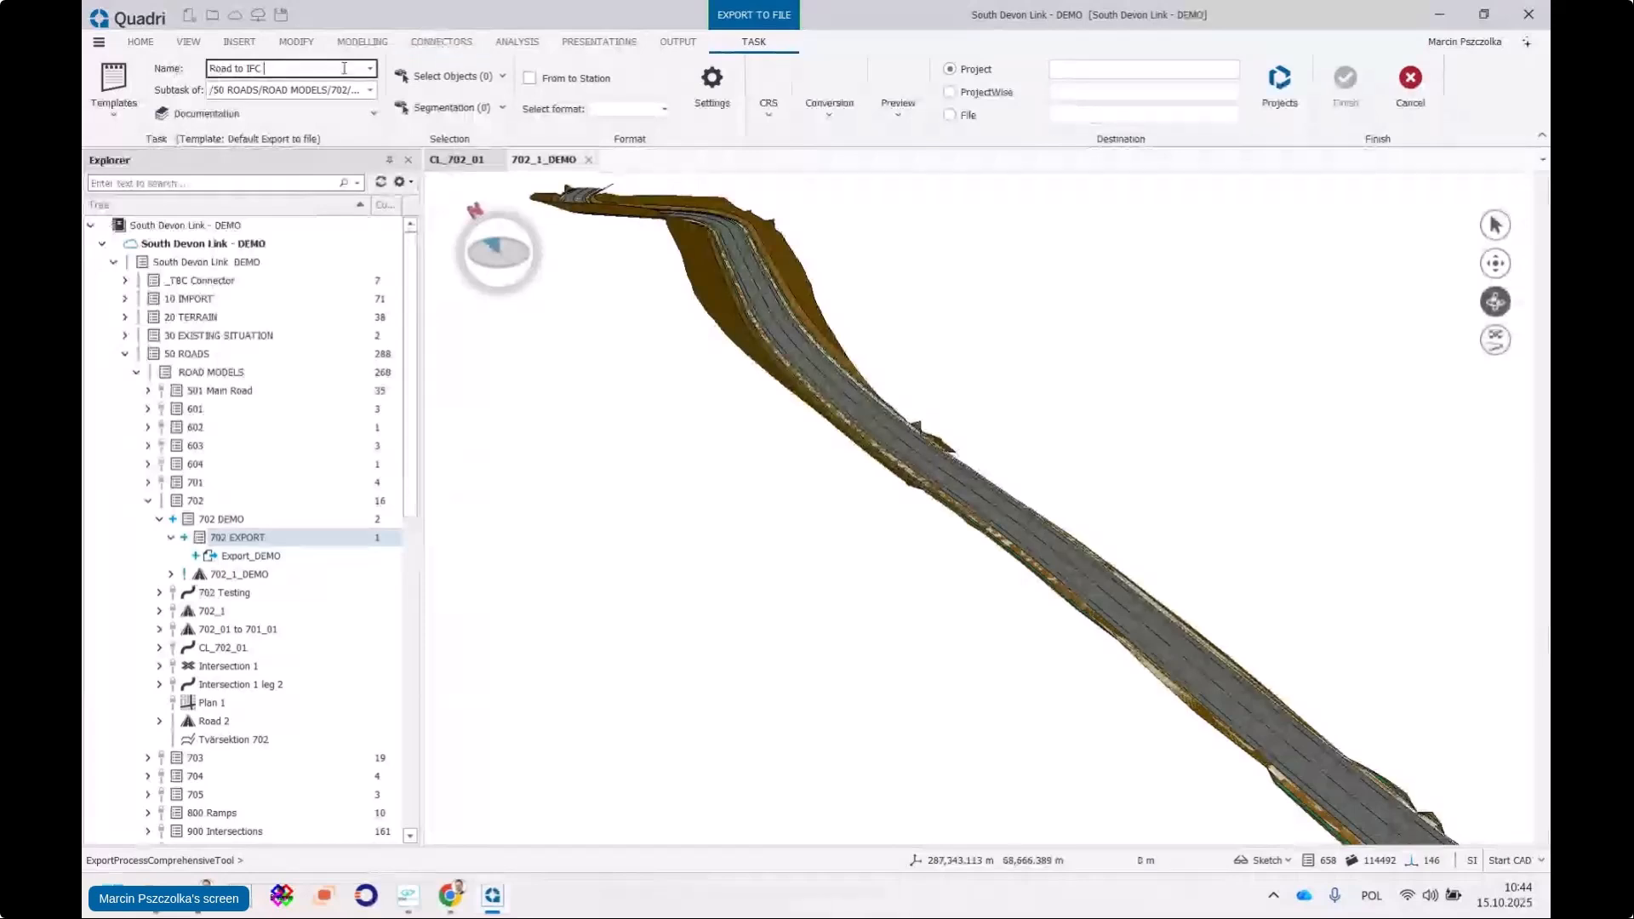
click(451, 76)
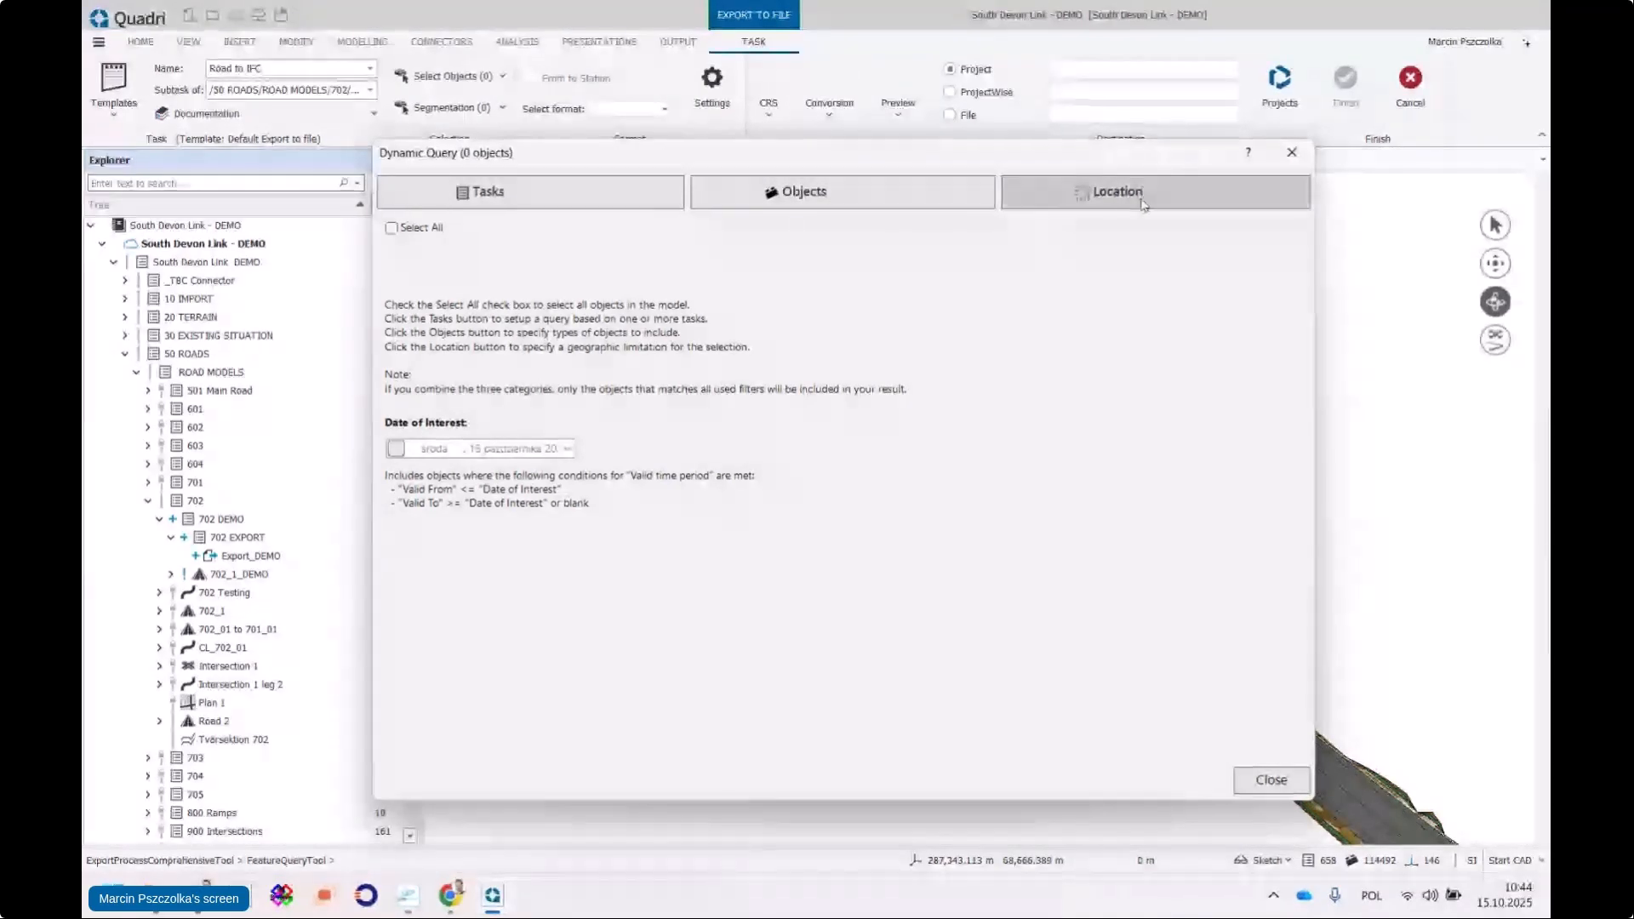
Search tasks for '702_' and tick 702_1_DEMO, selecting 89 objects
click(603, 201)
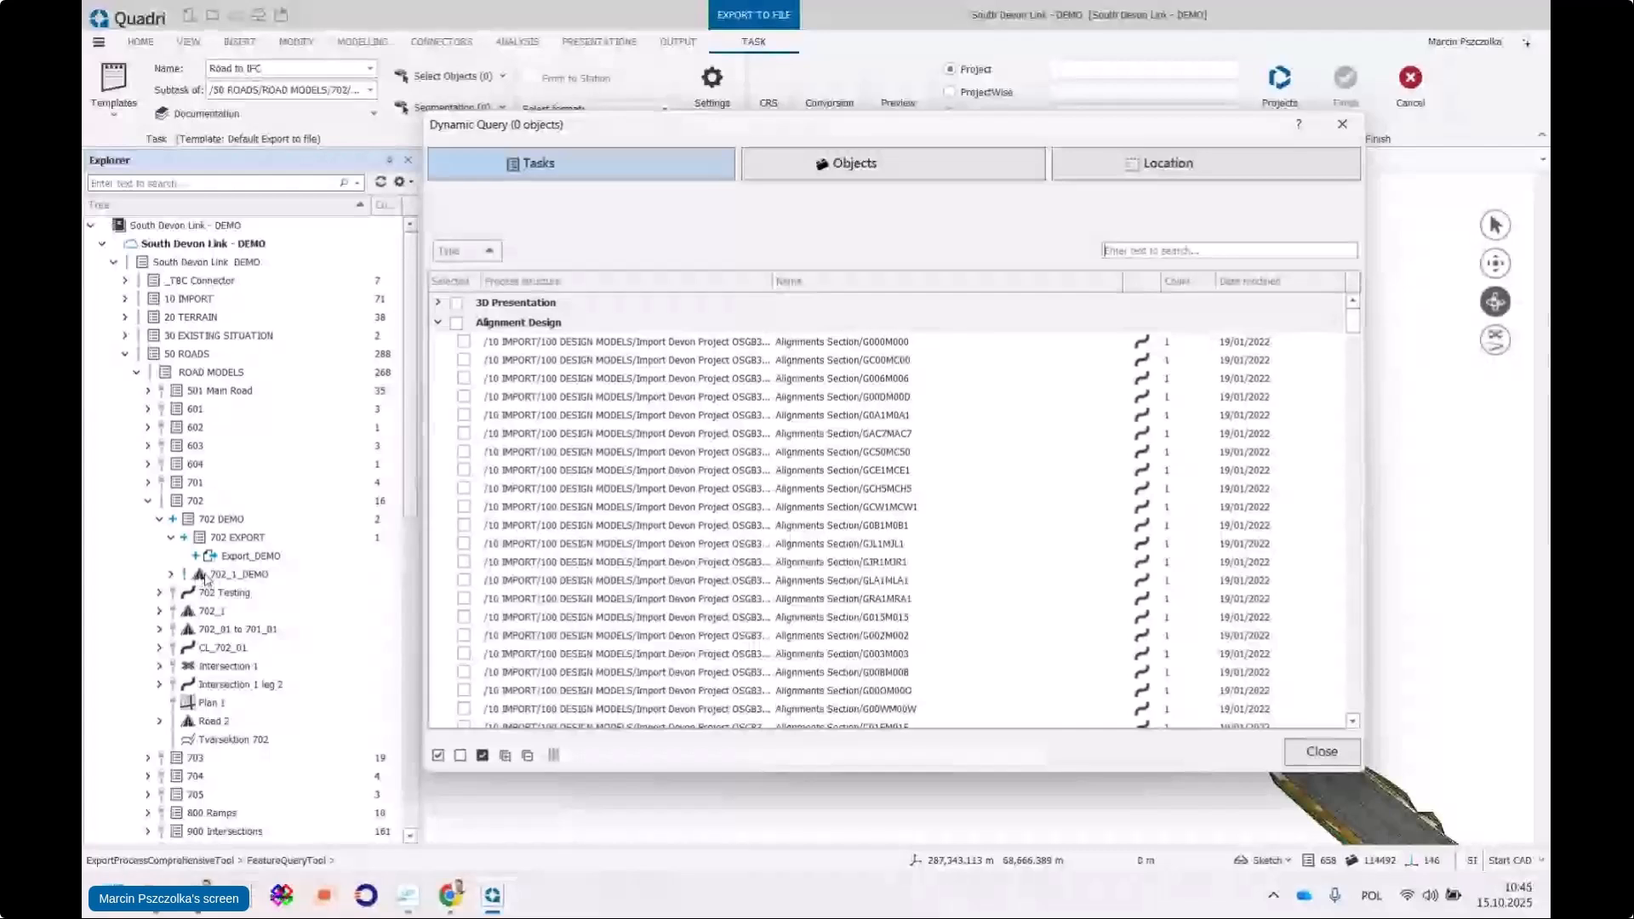
click(1129, 251)
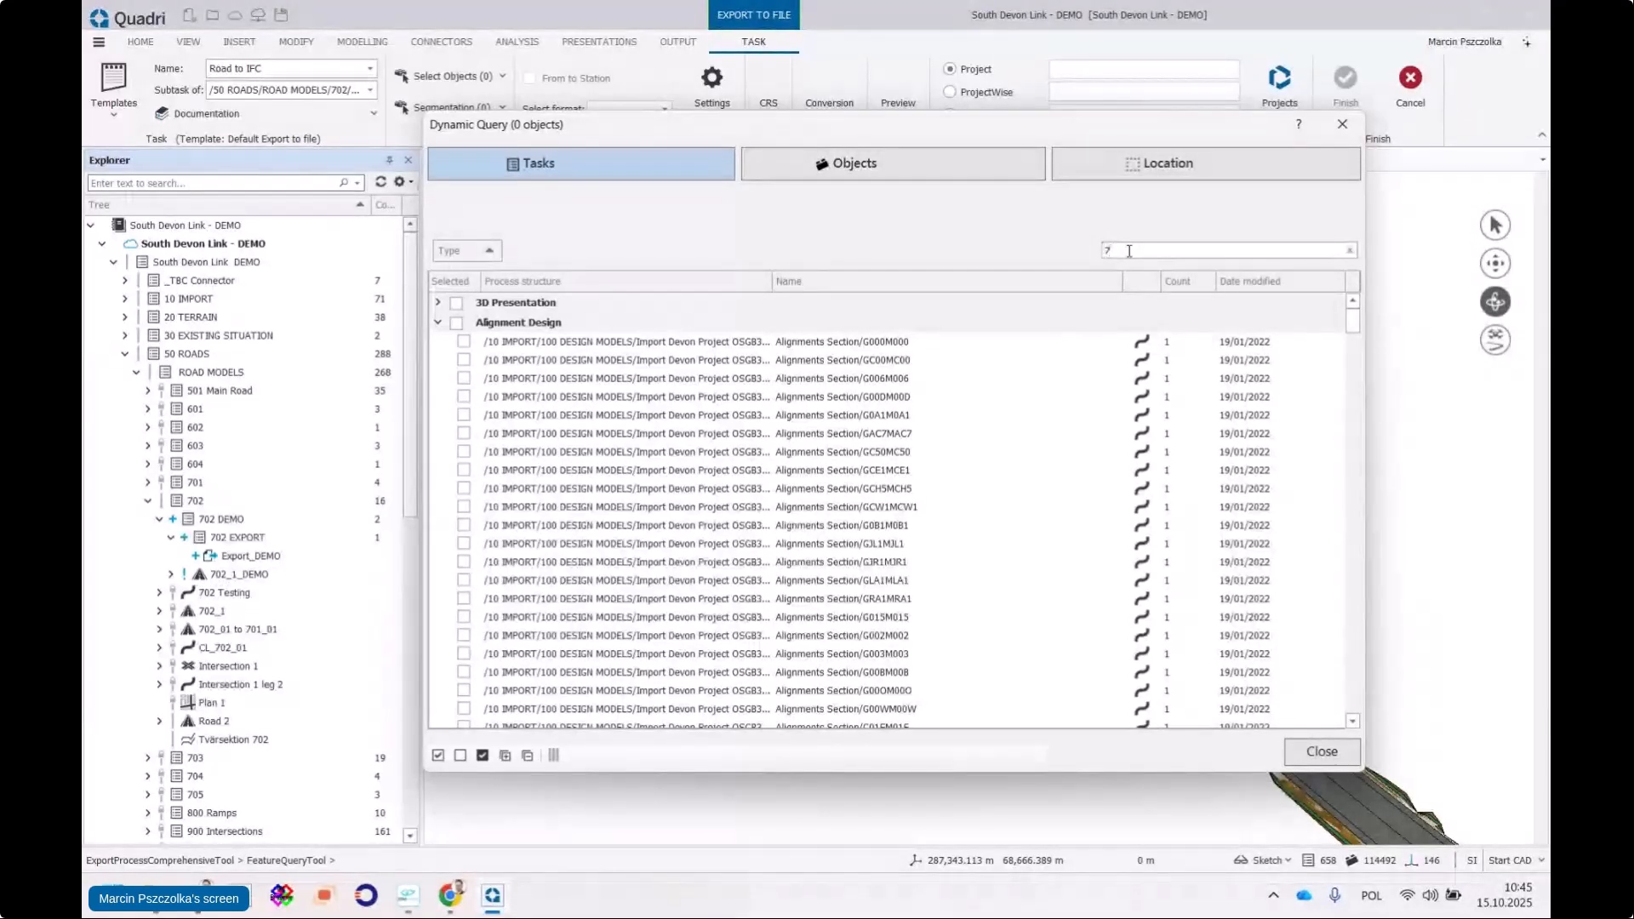
text(702)
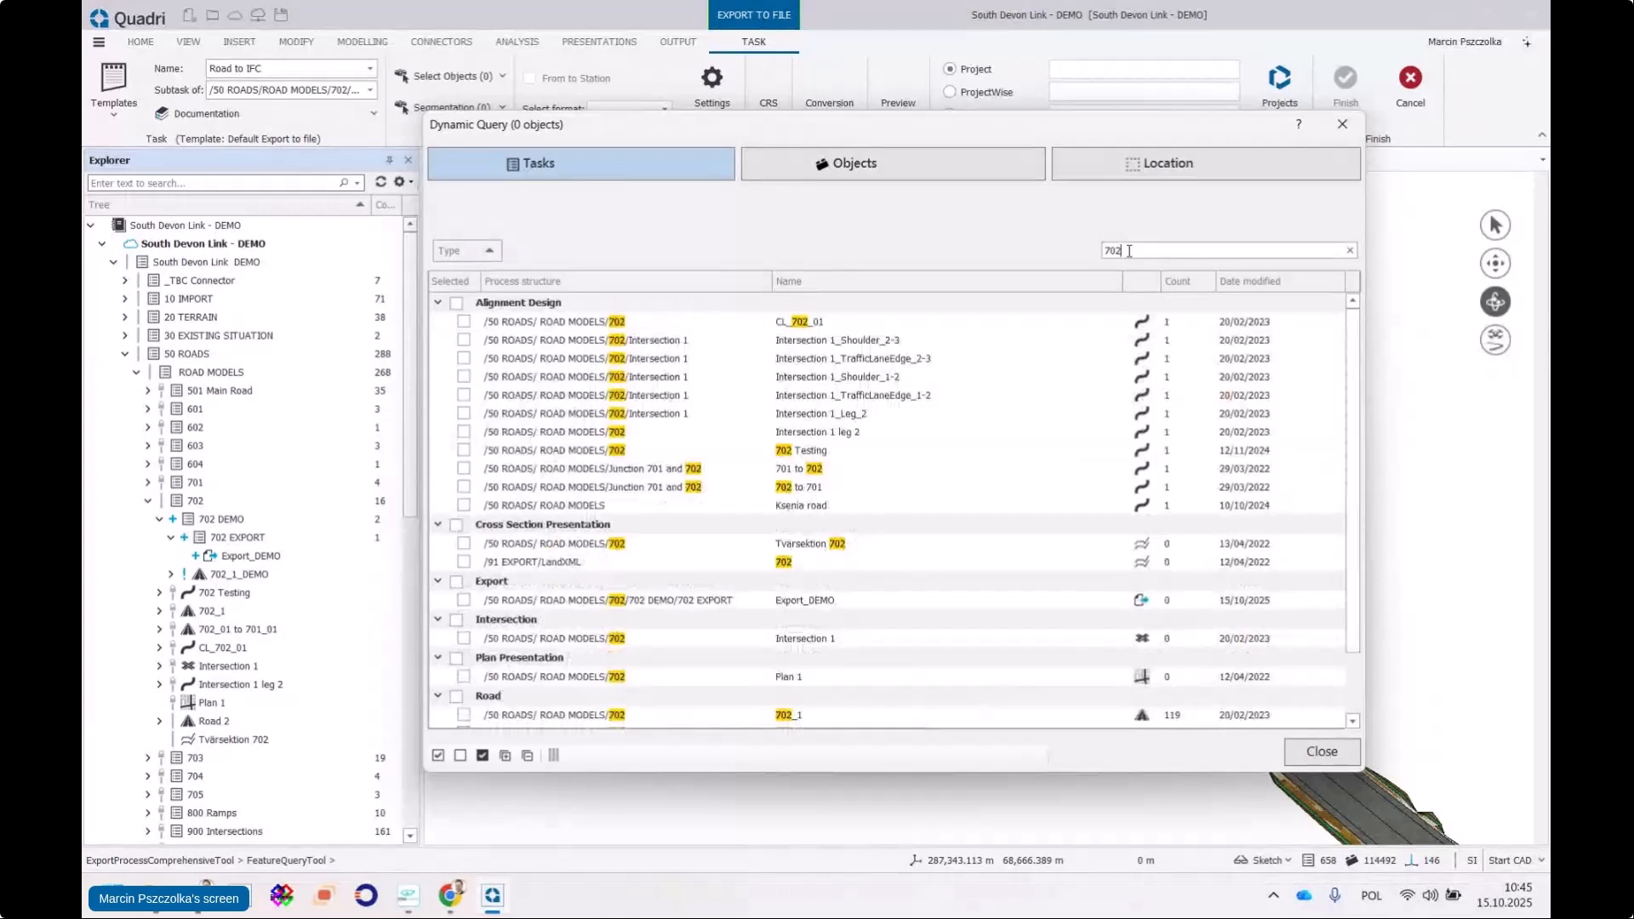
text(_)
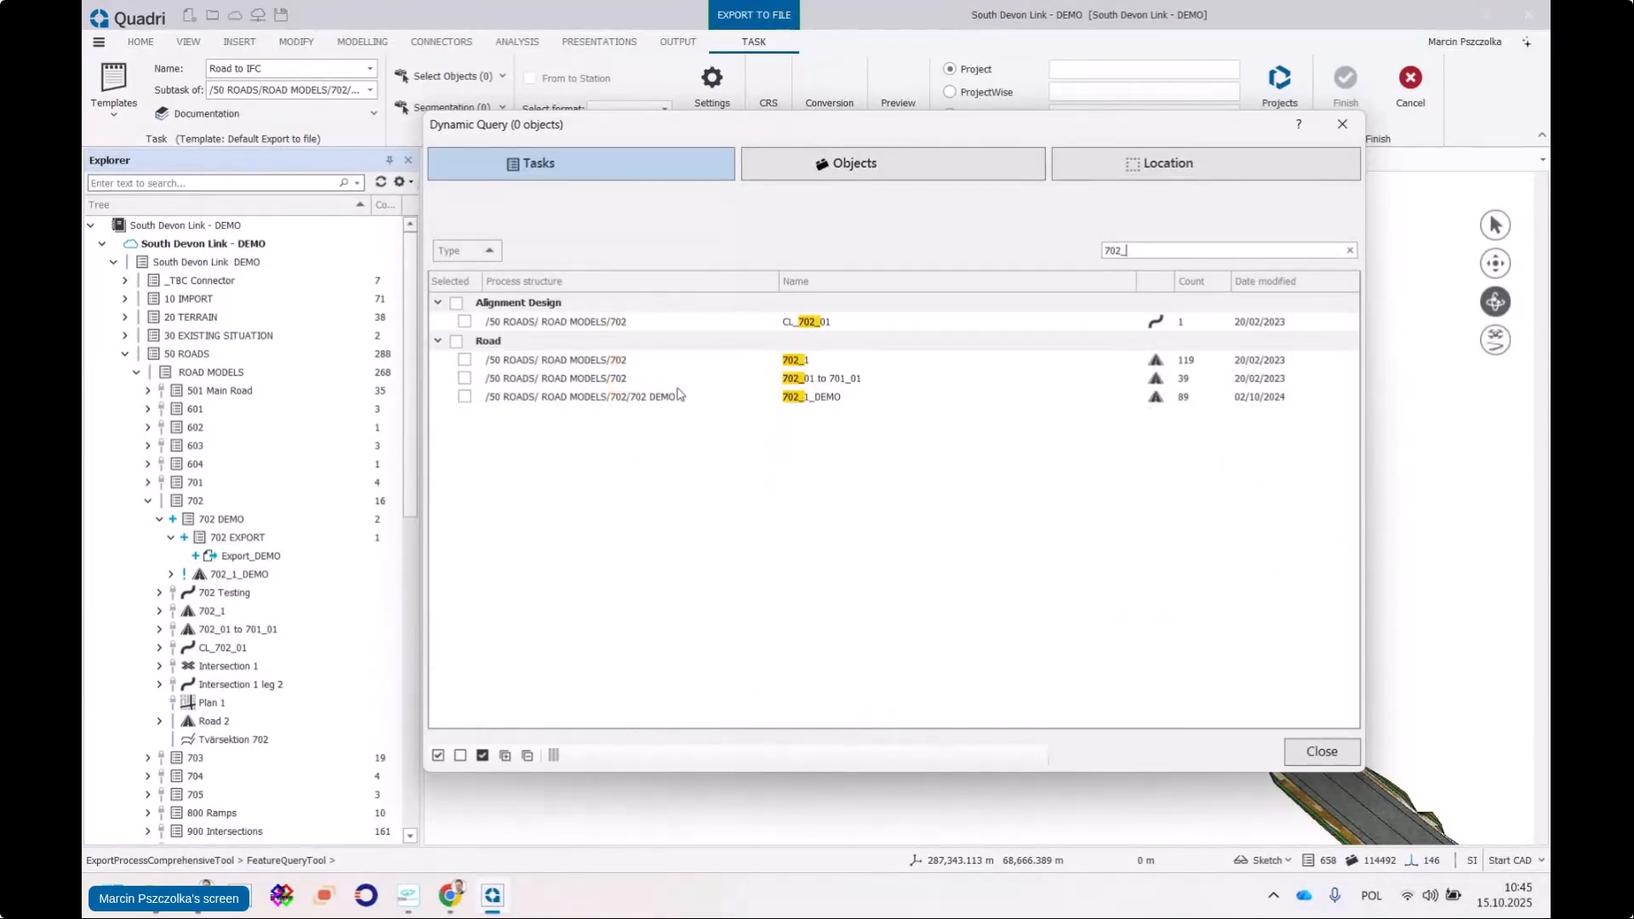
click(465, 397)
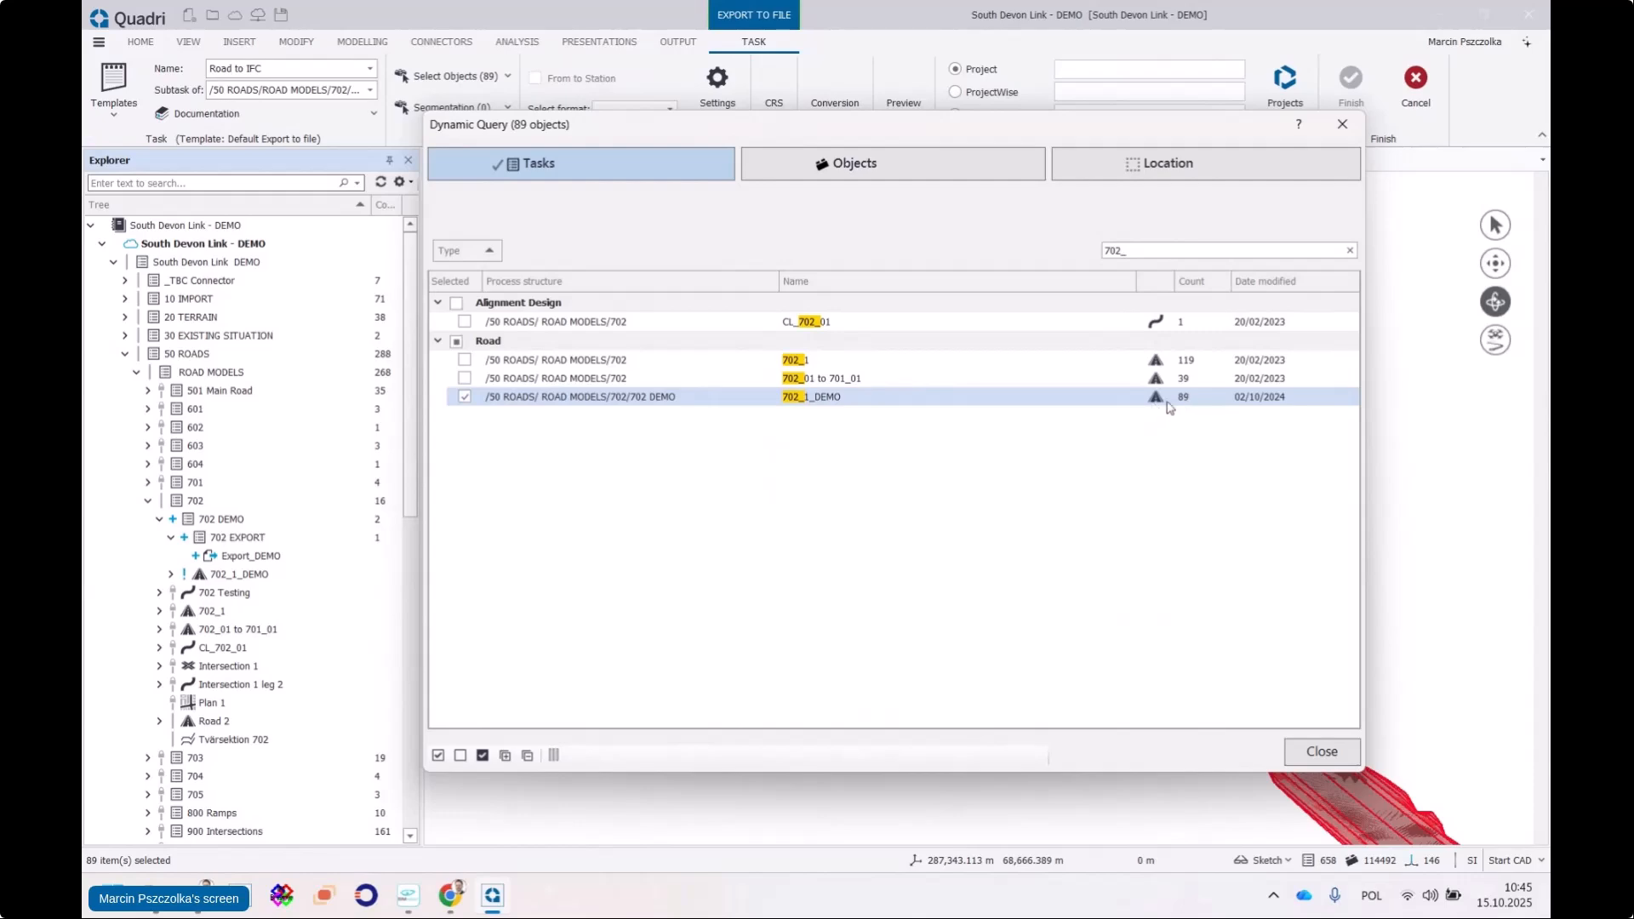
drag(1049, 138, 944, 267)
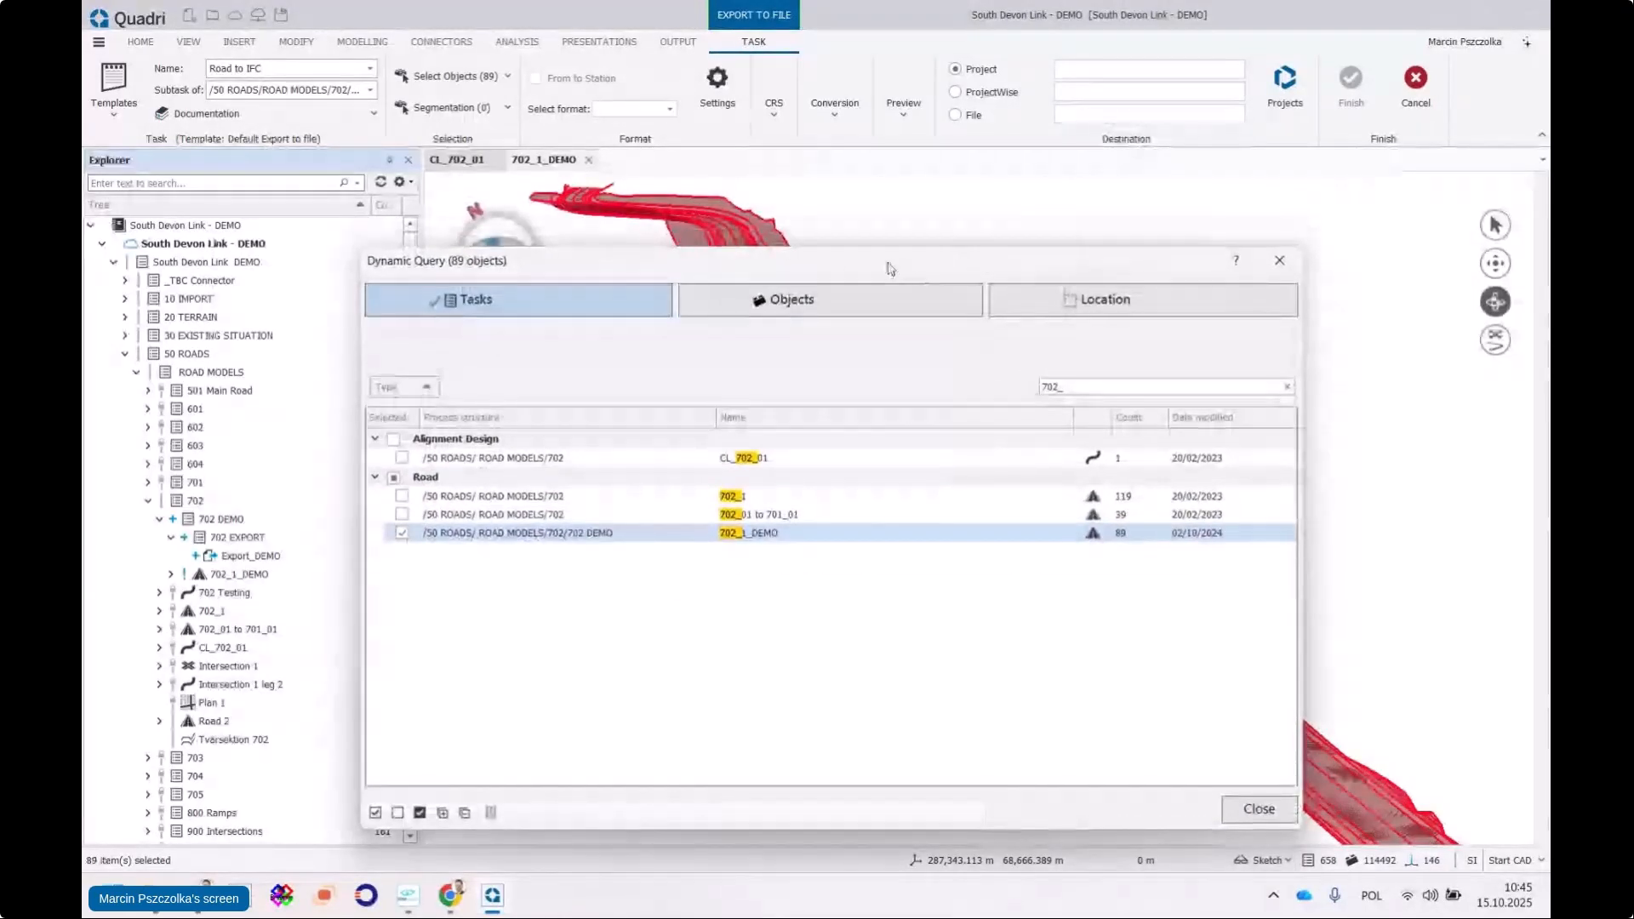
drag(891, 269, 900, 225)
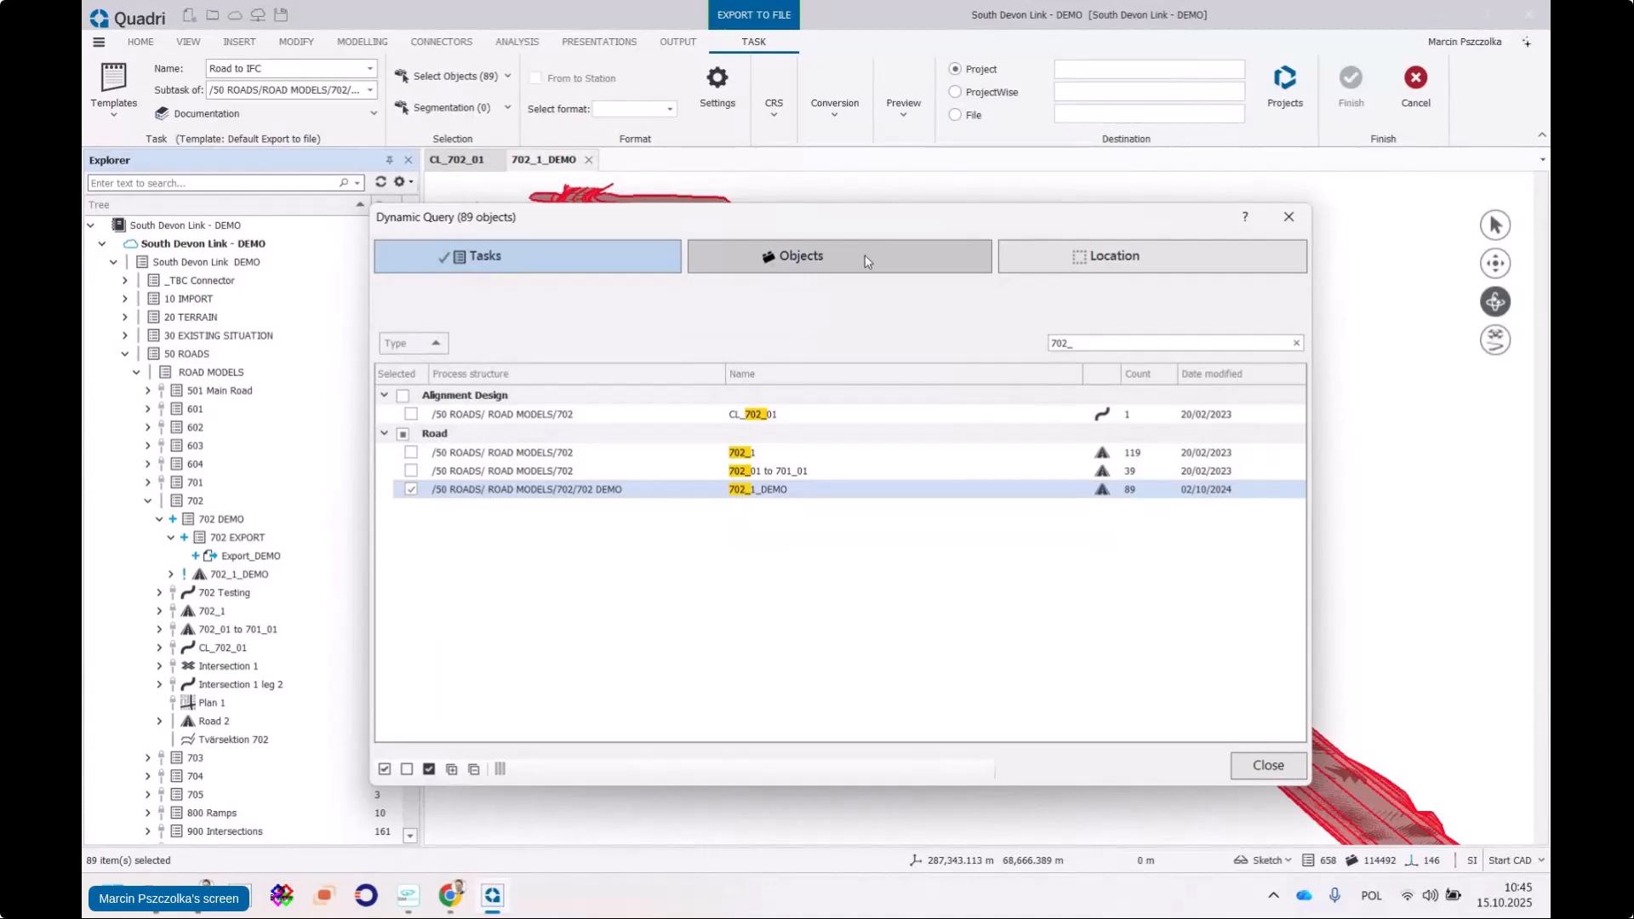
Uncheck Cut in the Objects view and review the FillLayer and DitchBottomSurface instances
click(864, 258)
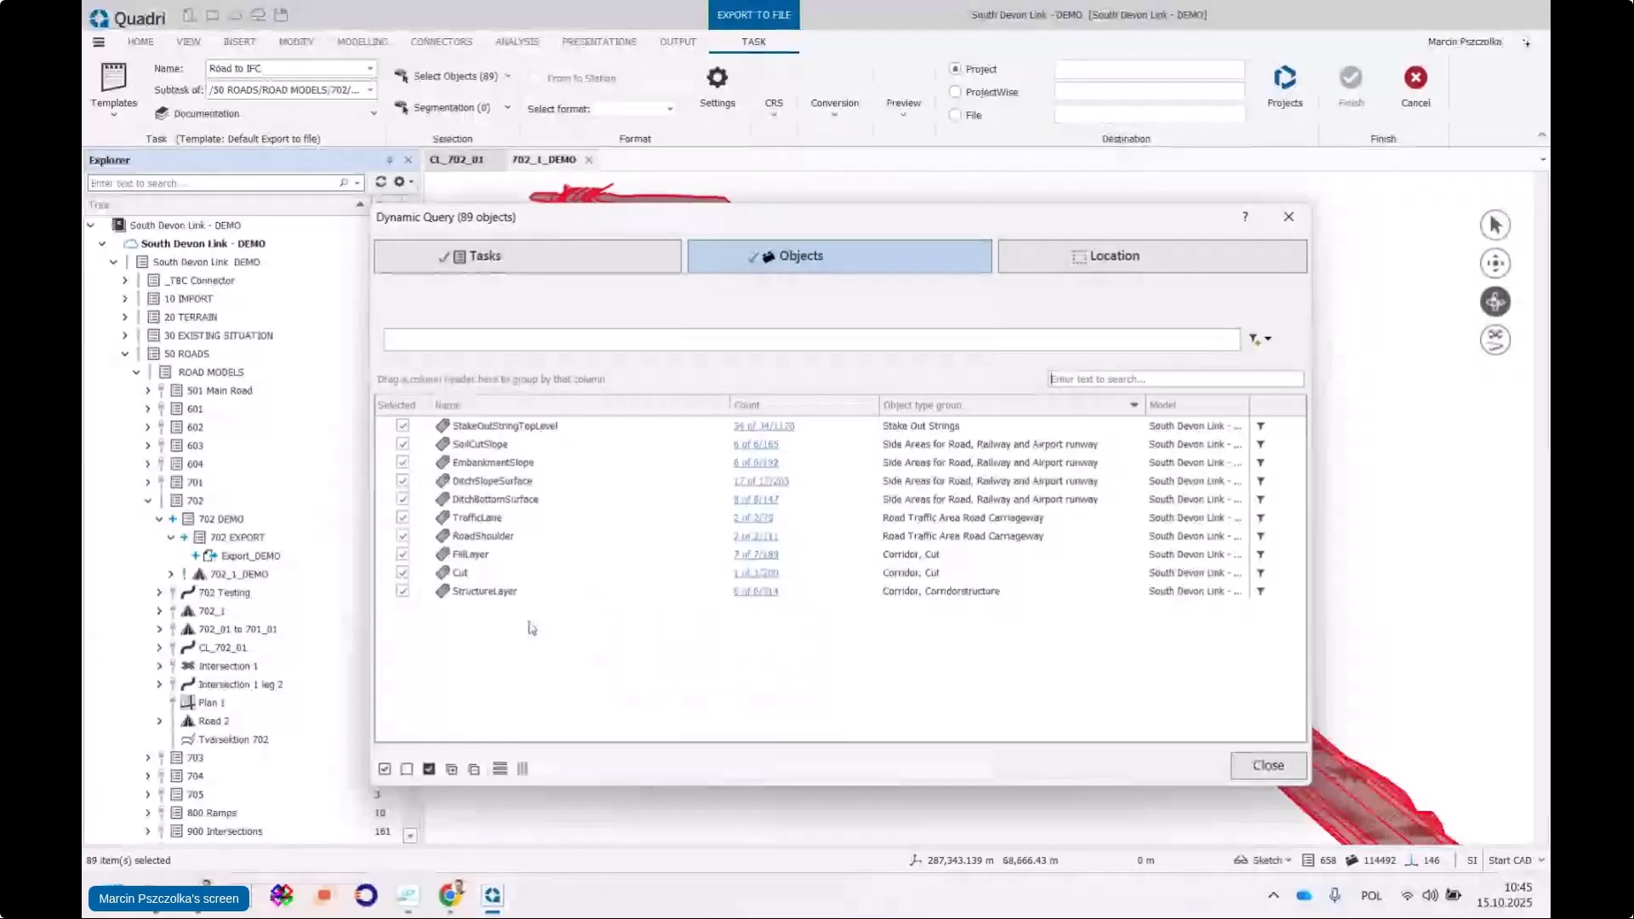
click(402, 573)
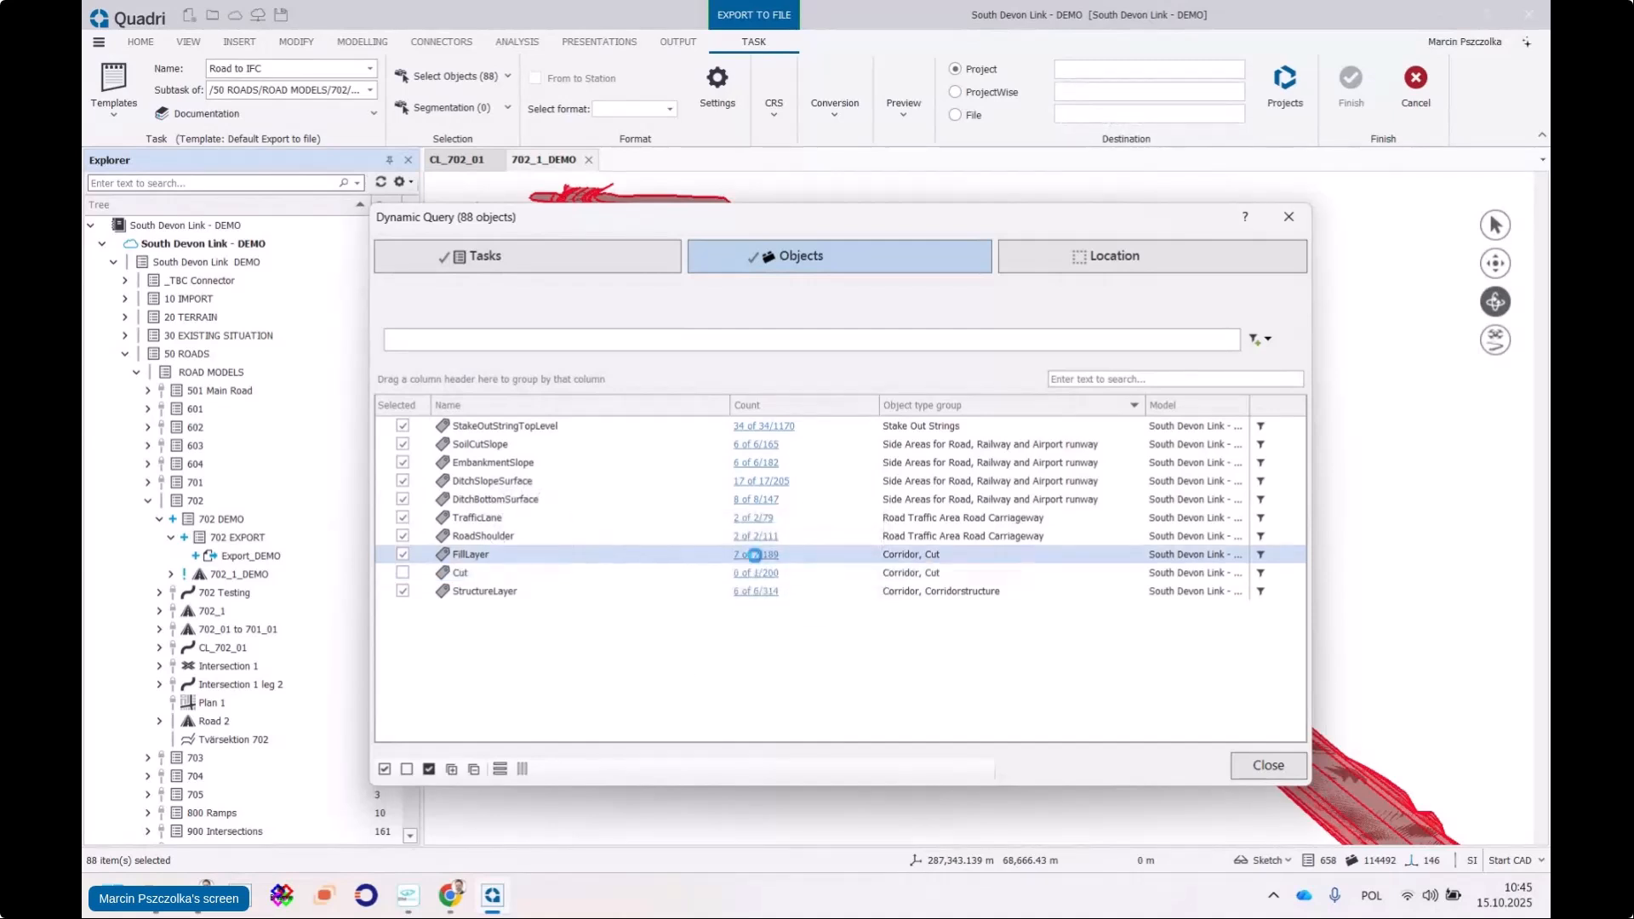
click(756, 555)
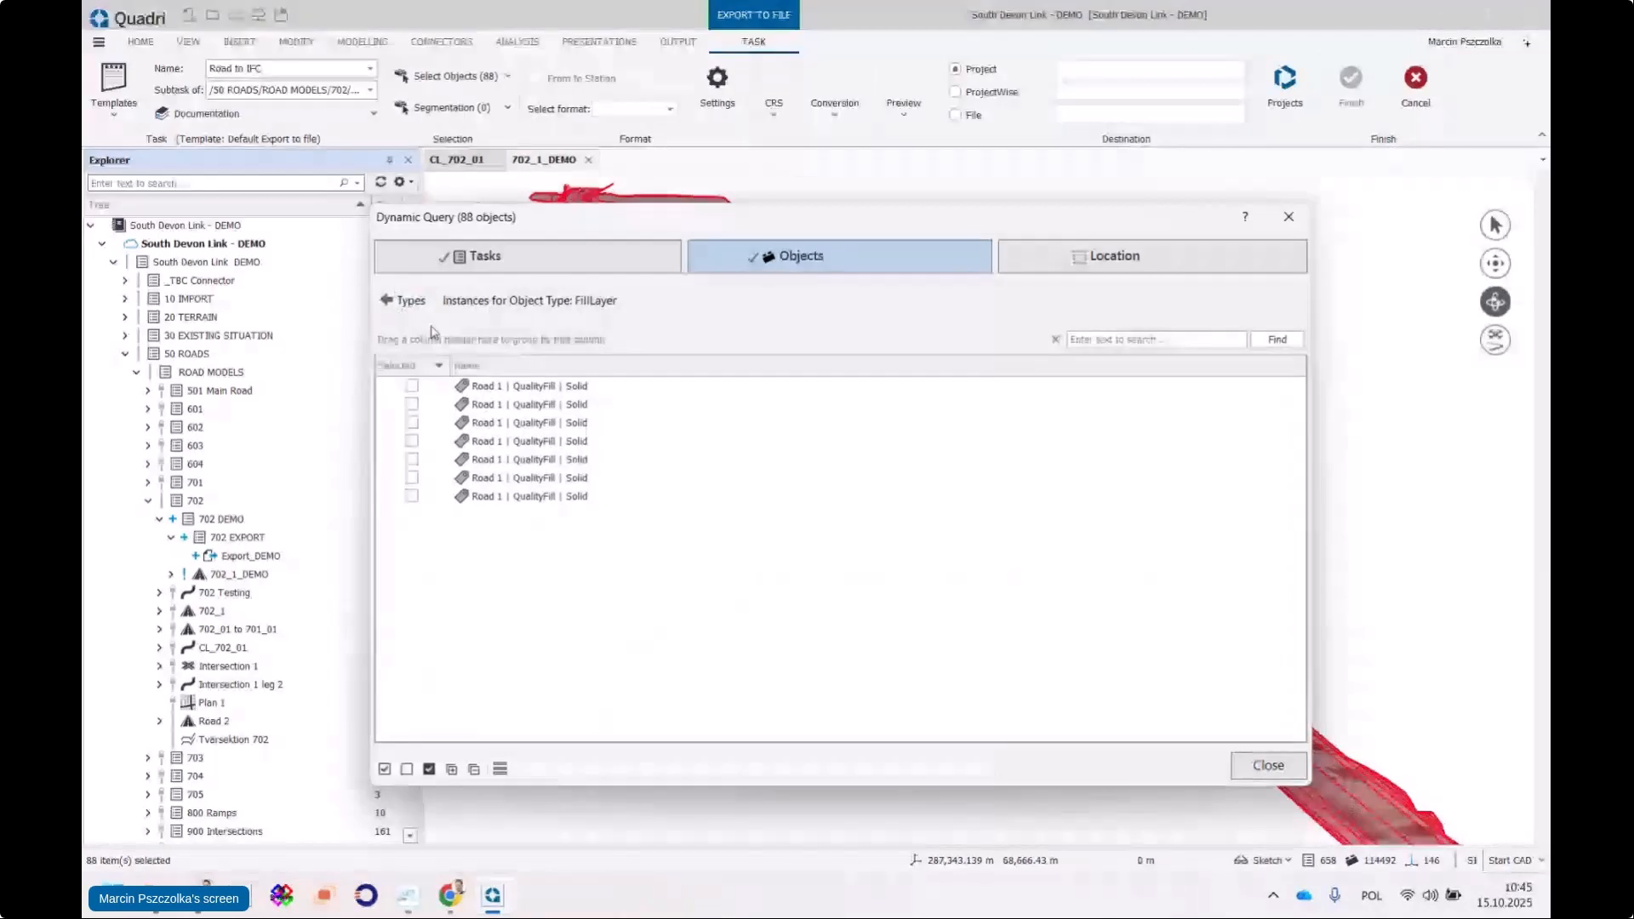
click(394, 302)
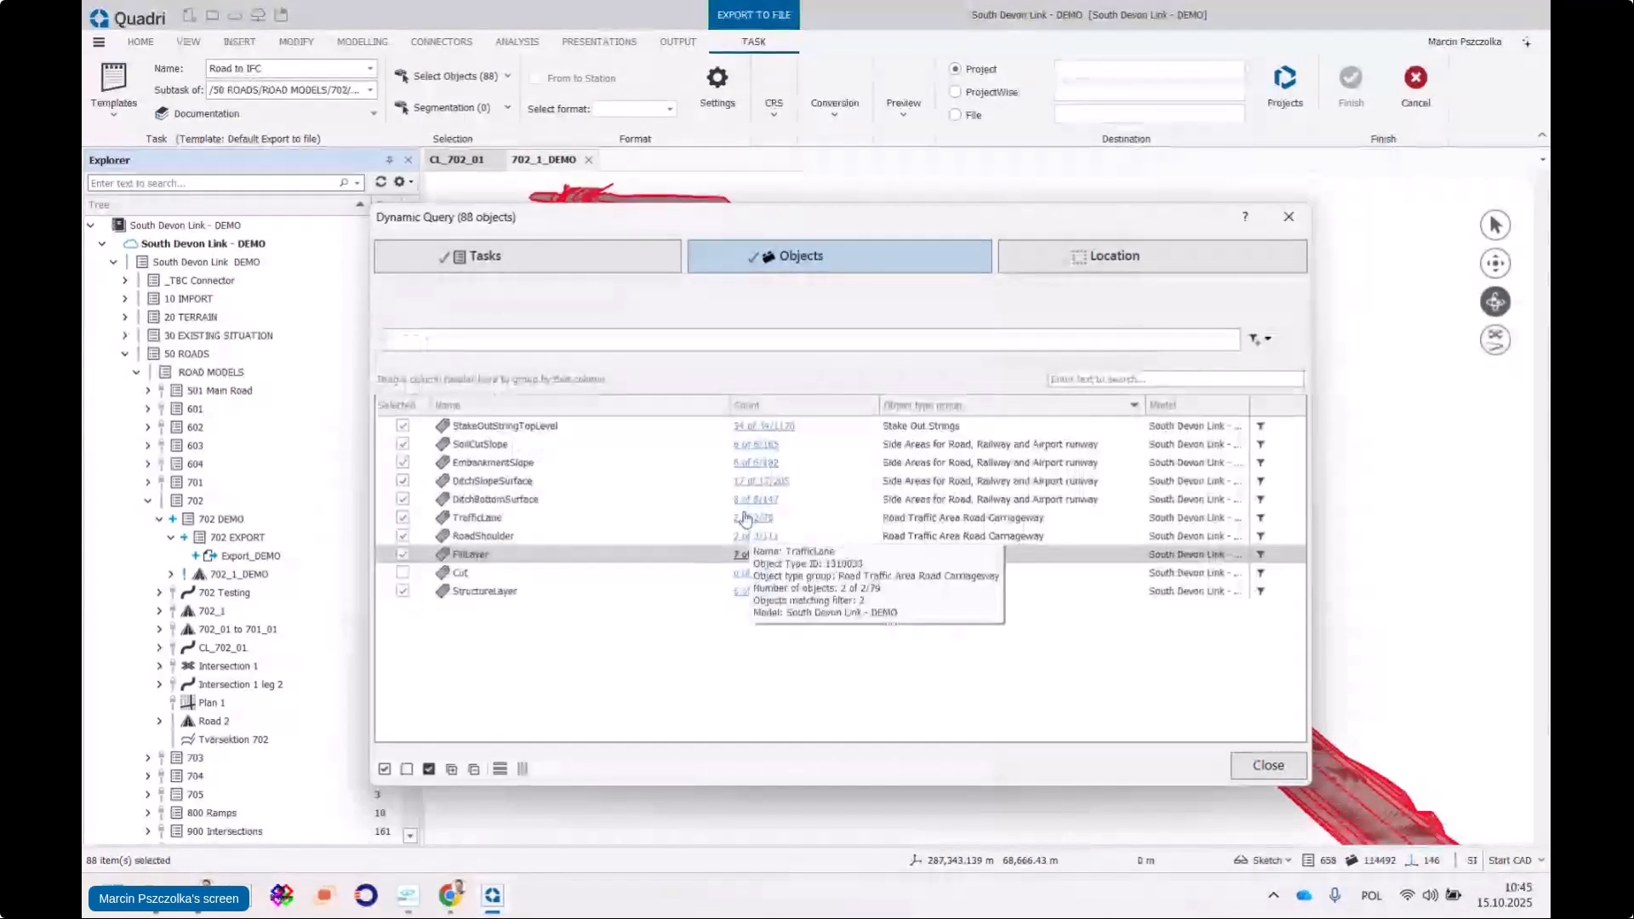
click(756, 500)
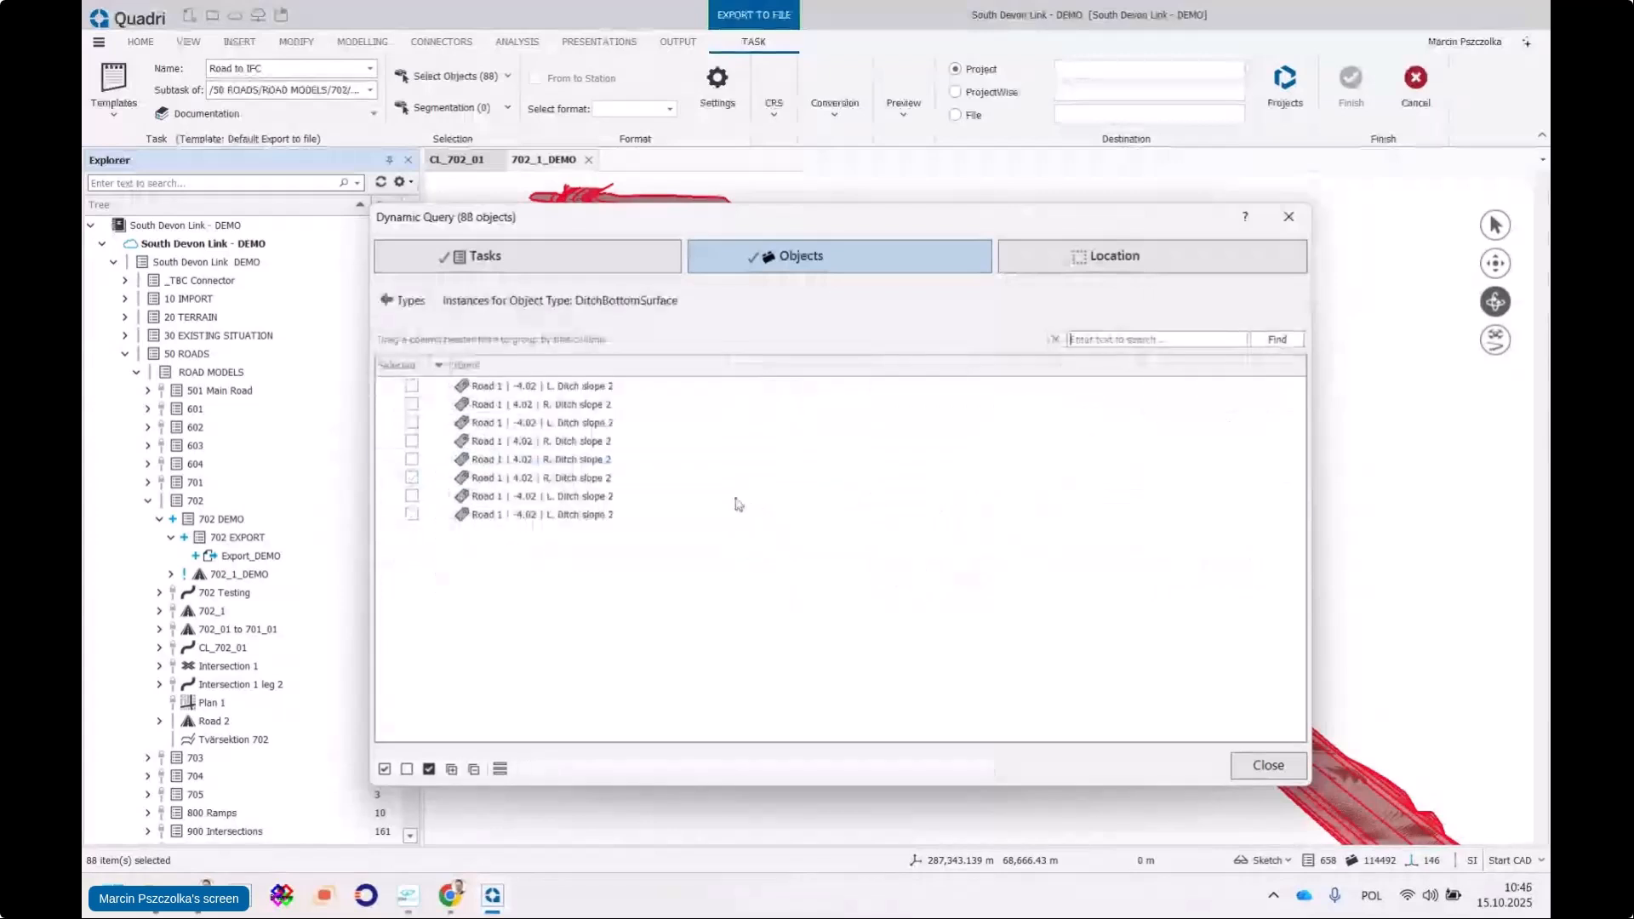
click(406, 302)
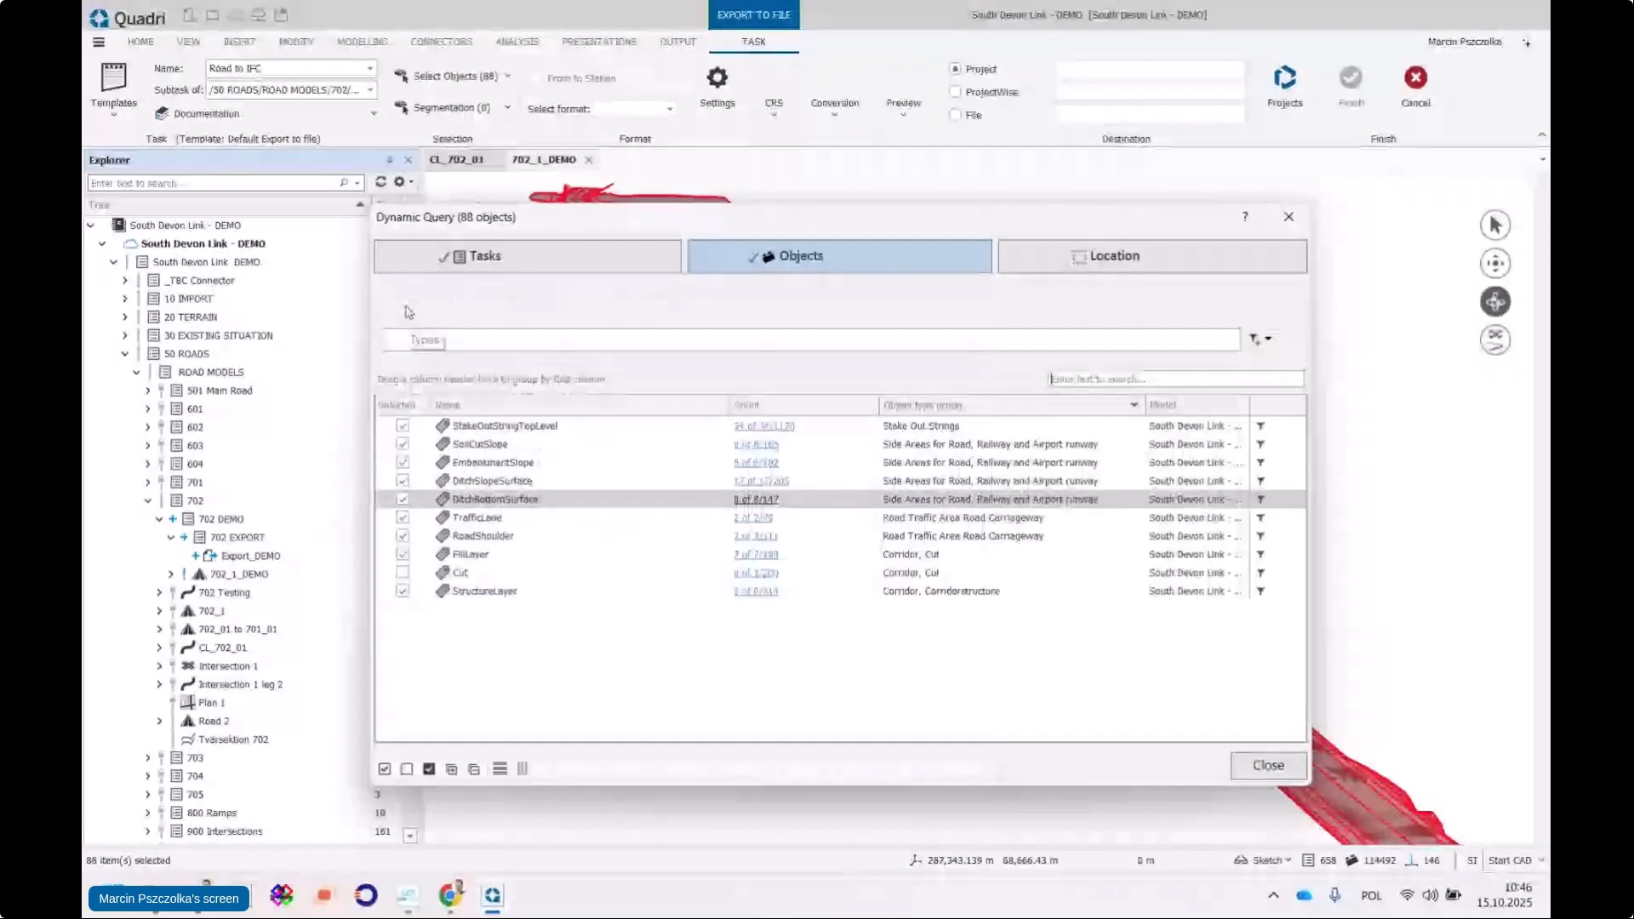
Review the EmbankmentSlope, StructureLayer and SoilCutSlope instances, then close the query window
click(752, 463)
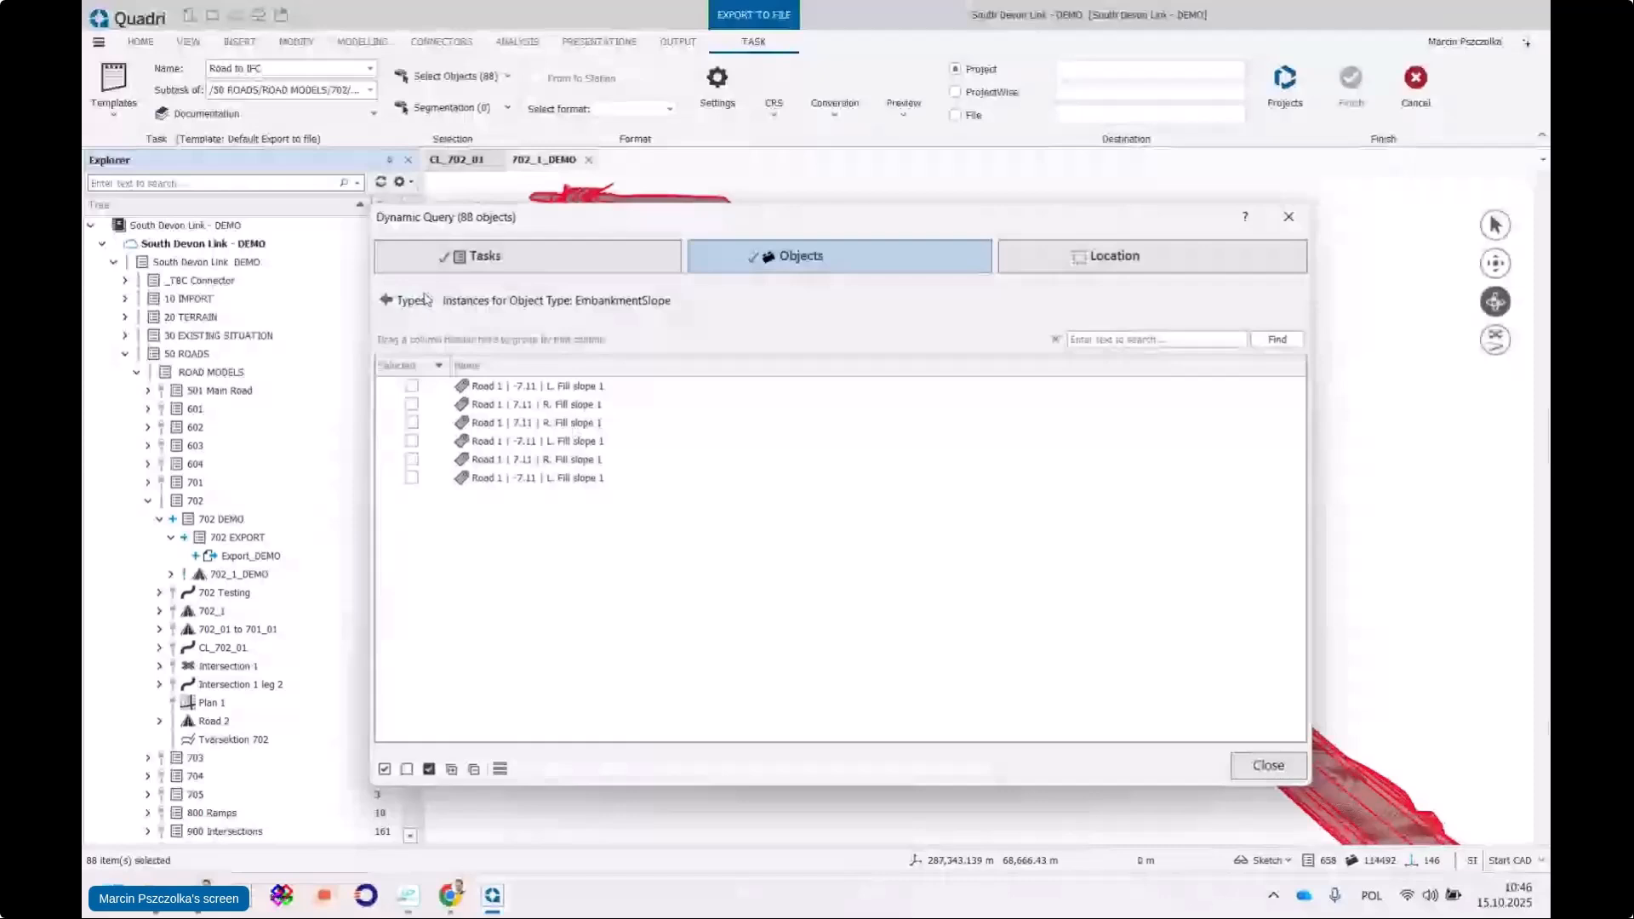
click(408, 301)
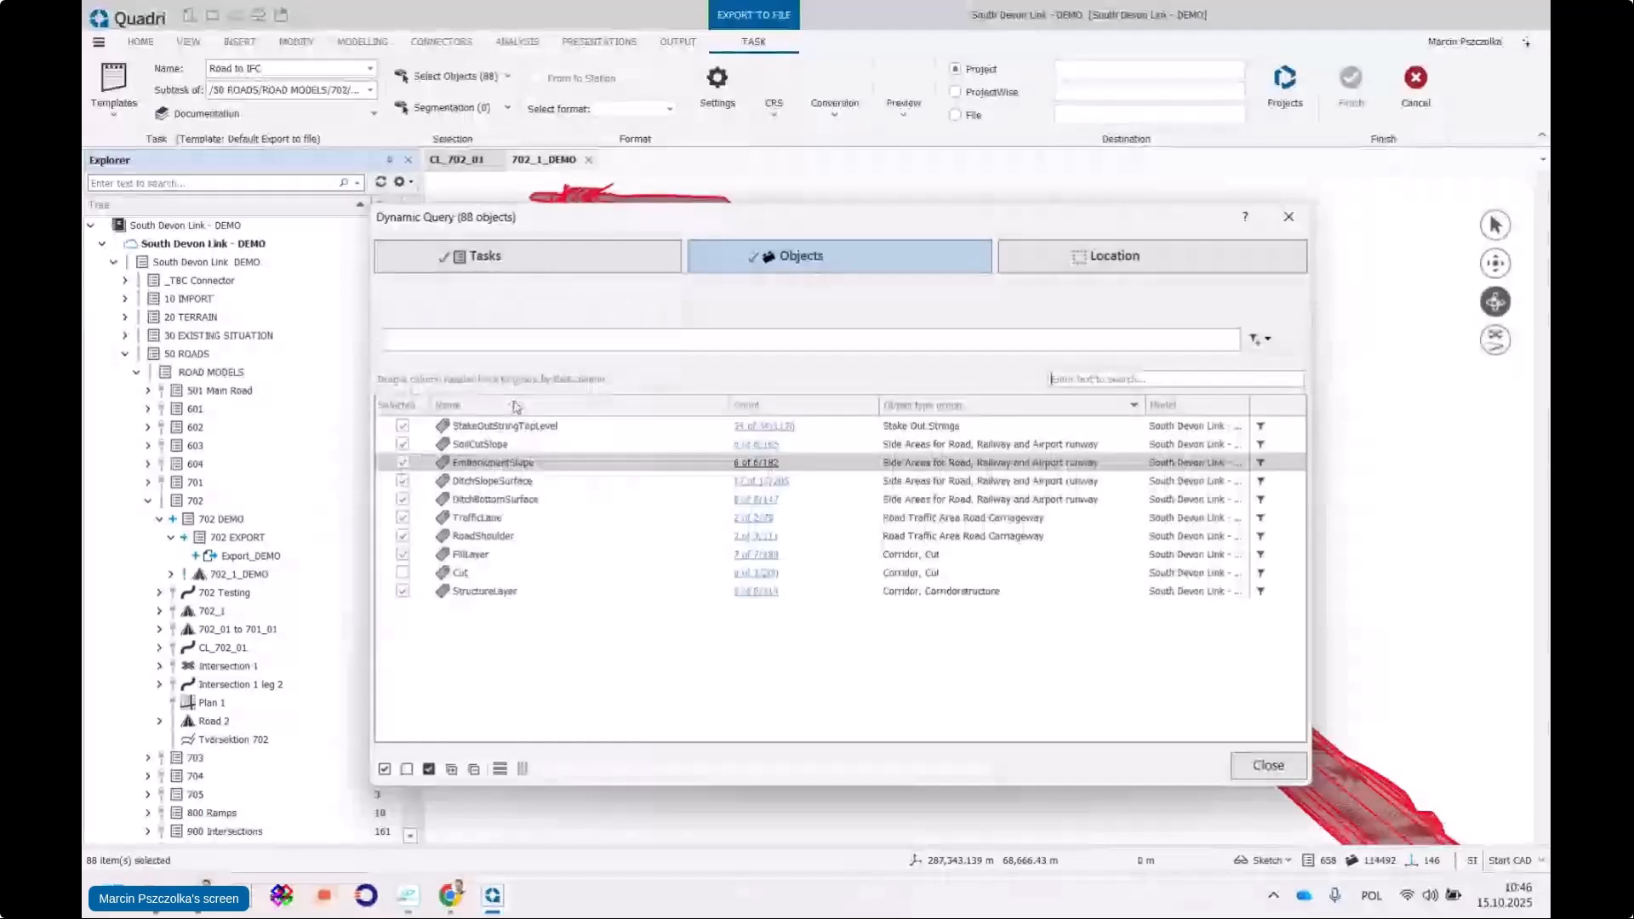
click(739, 591)
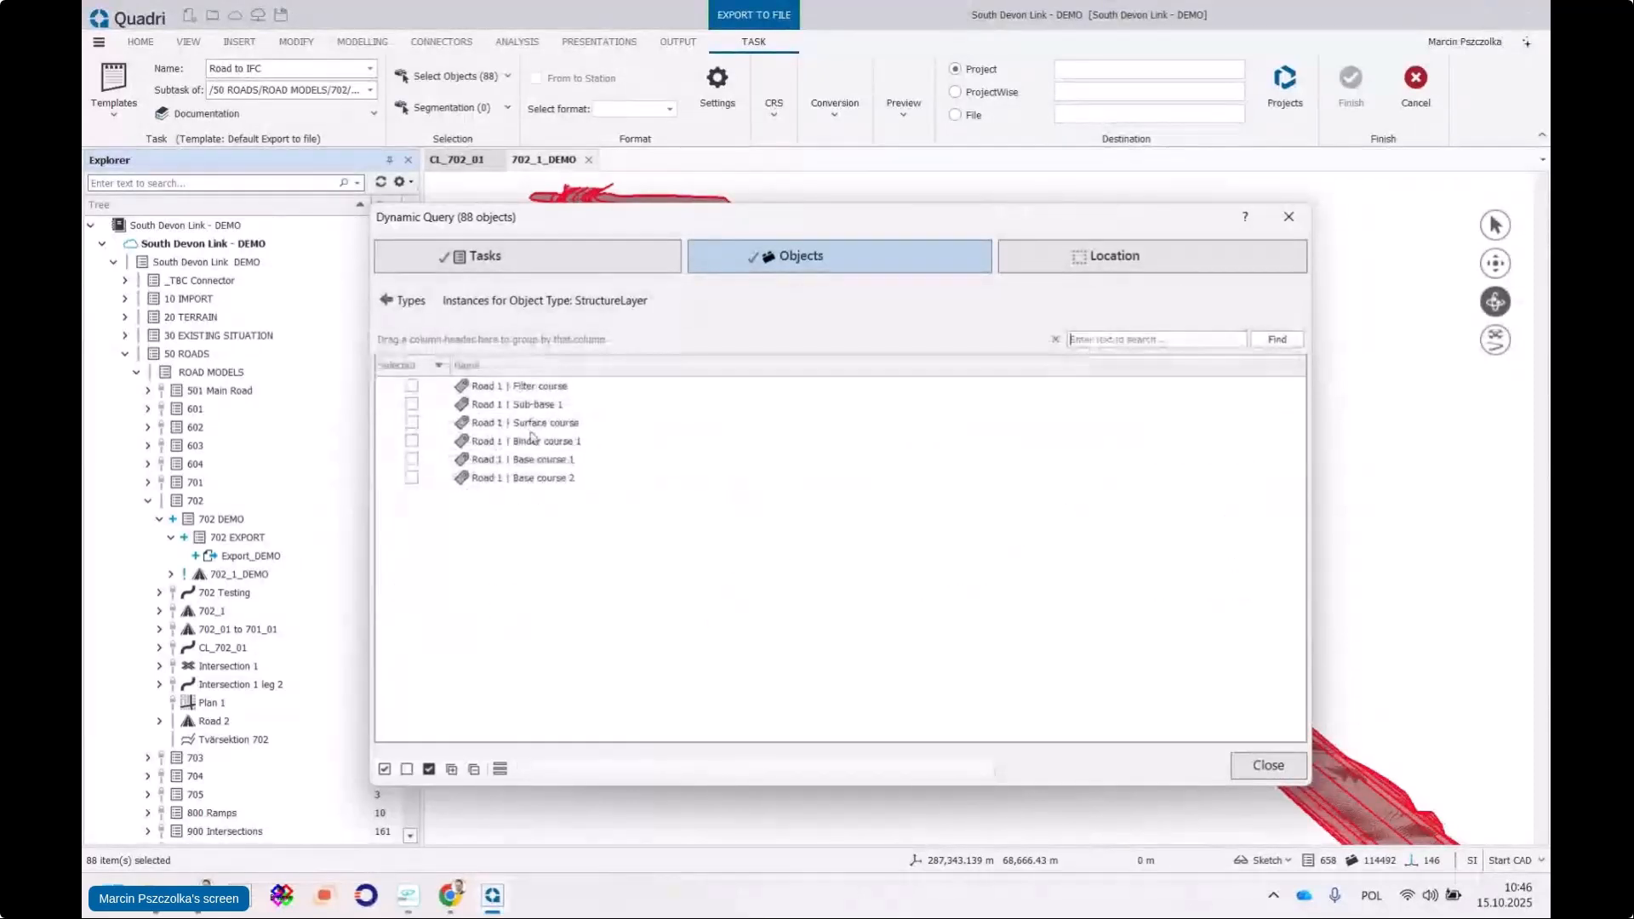
click(405, 302)
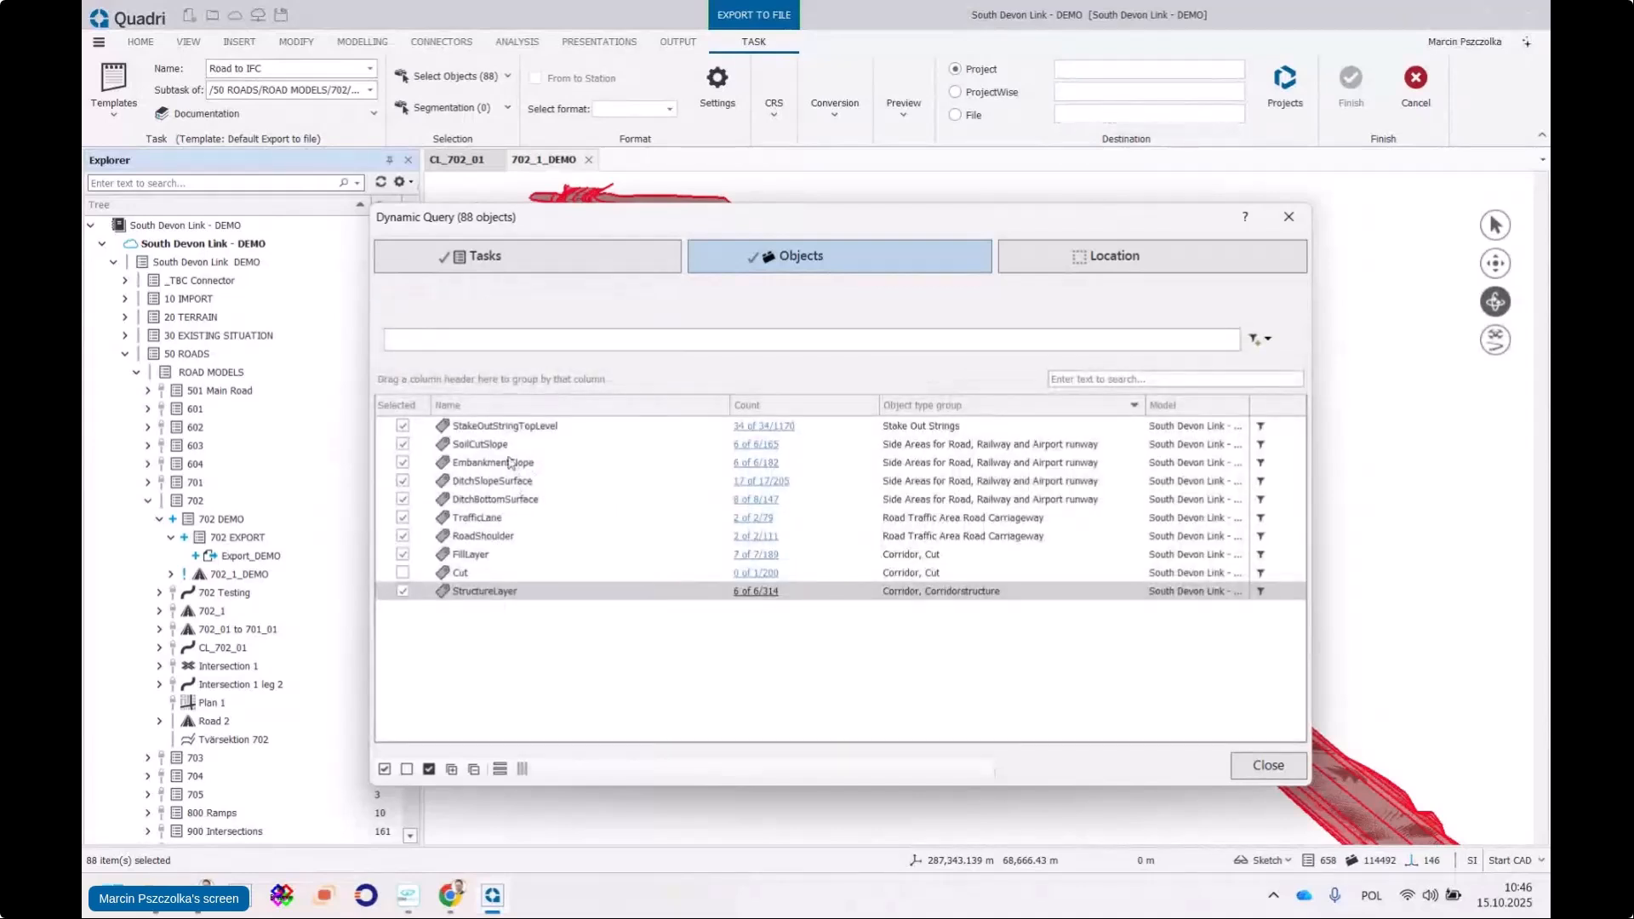
click(739, 444)
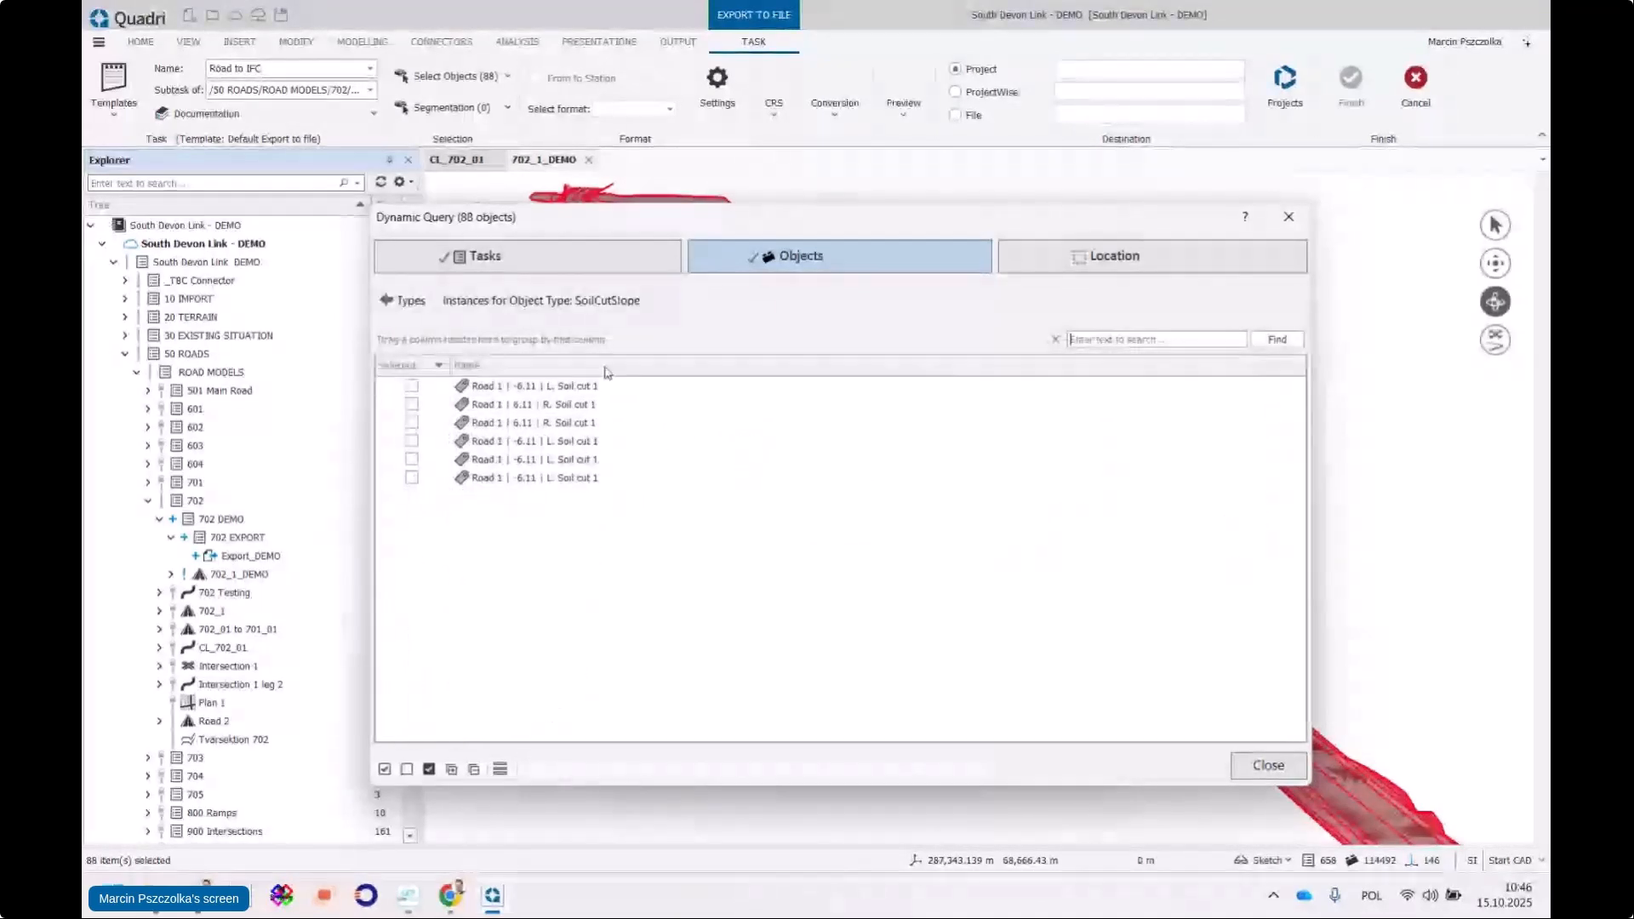
click(406, 302)
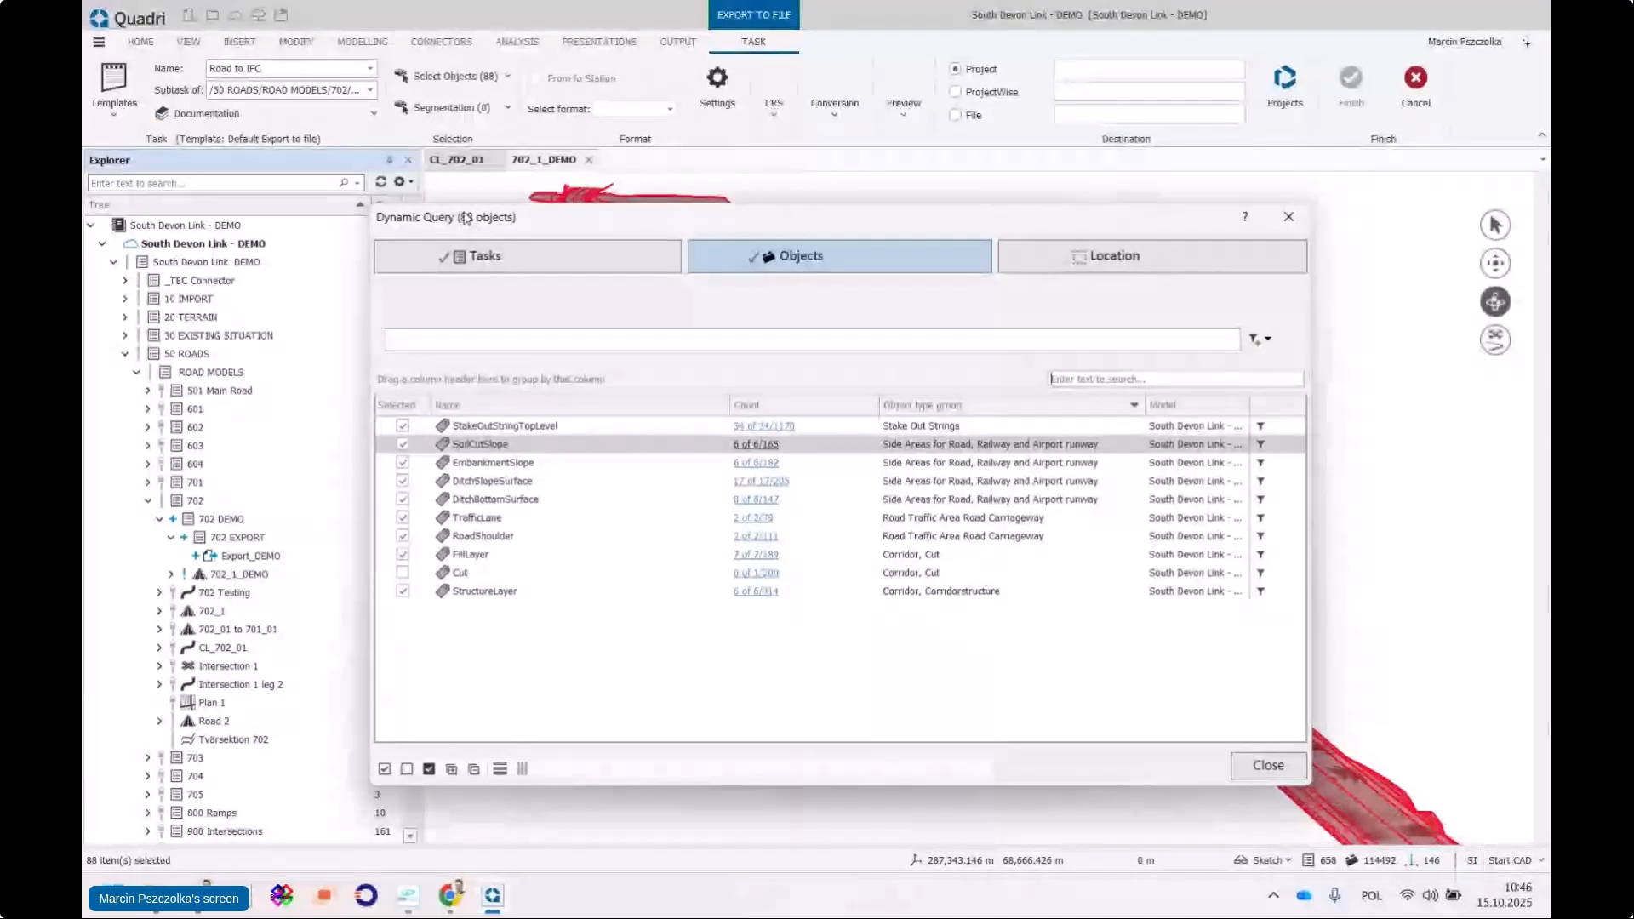
drag(467, 218, 446, 184)
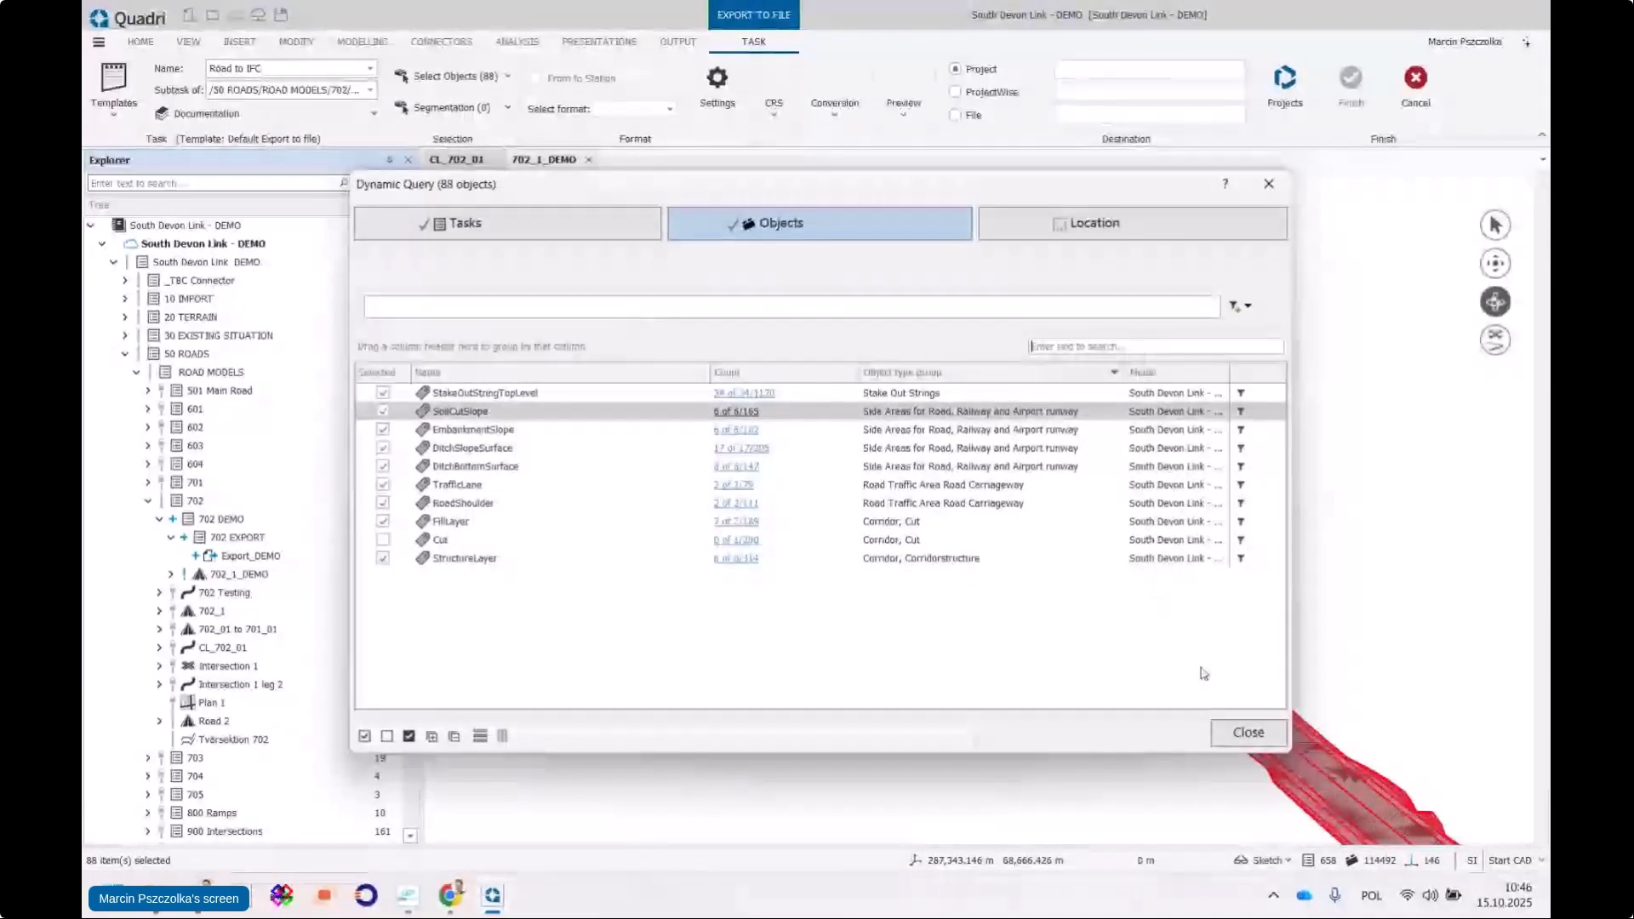
click(1245, 733)
Choose IFC as the export format and bring up the IFC version list in its settings
drag(877, 365, 900, 432)
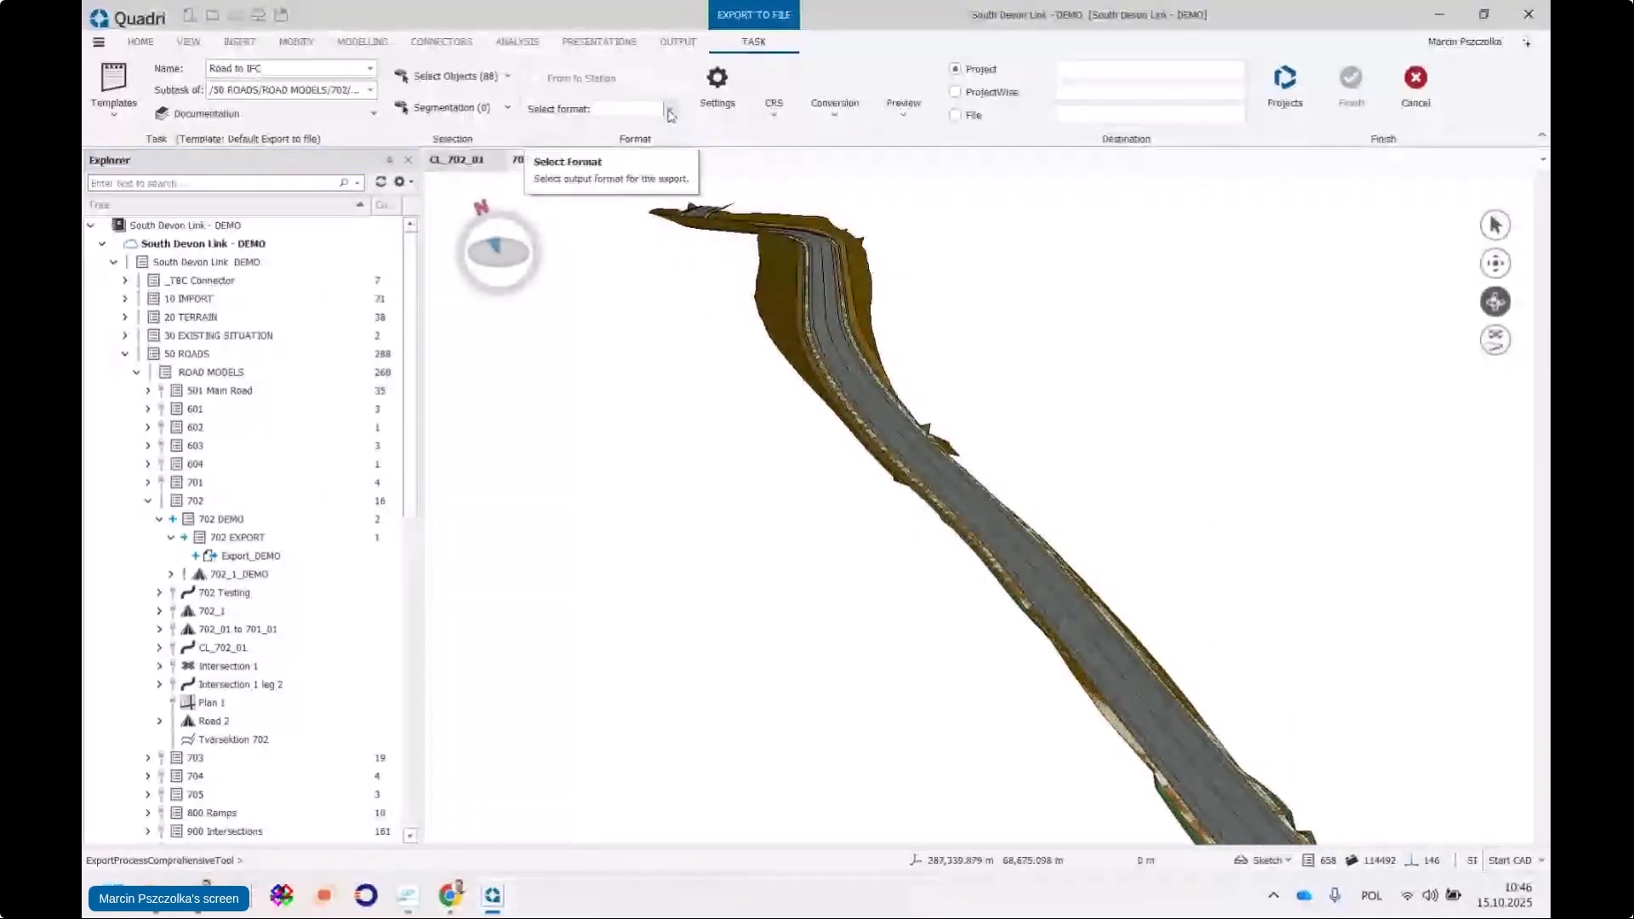
click(671, 109)
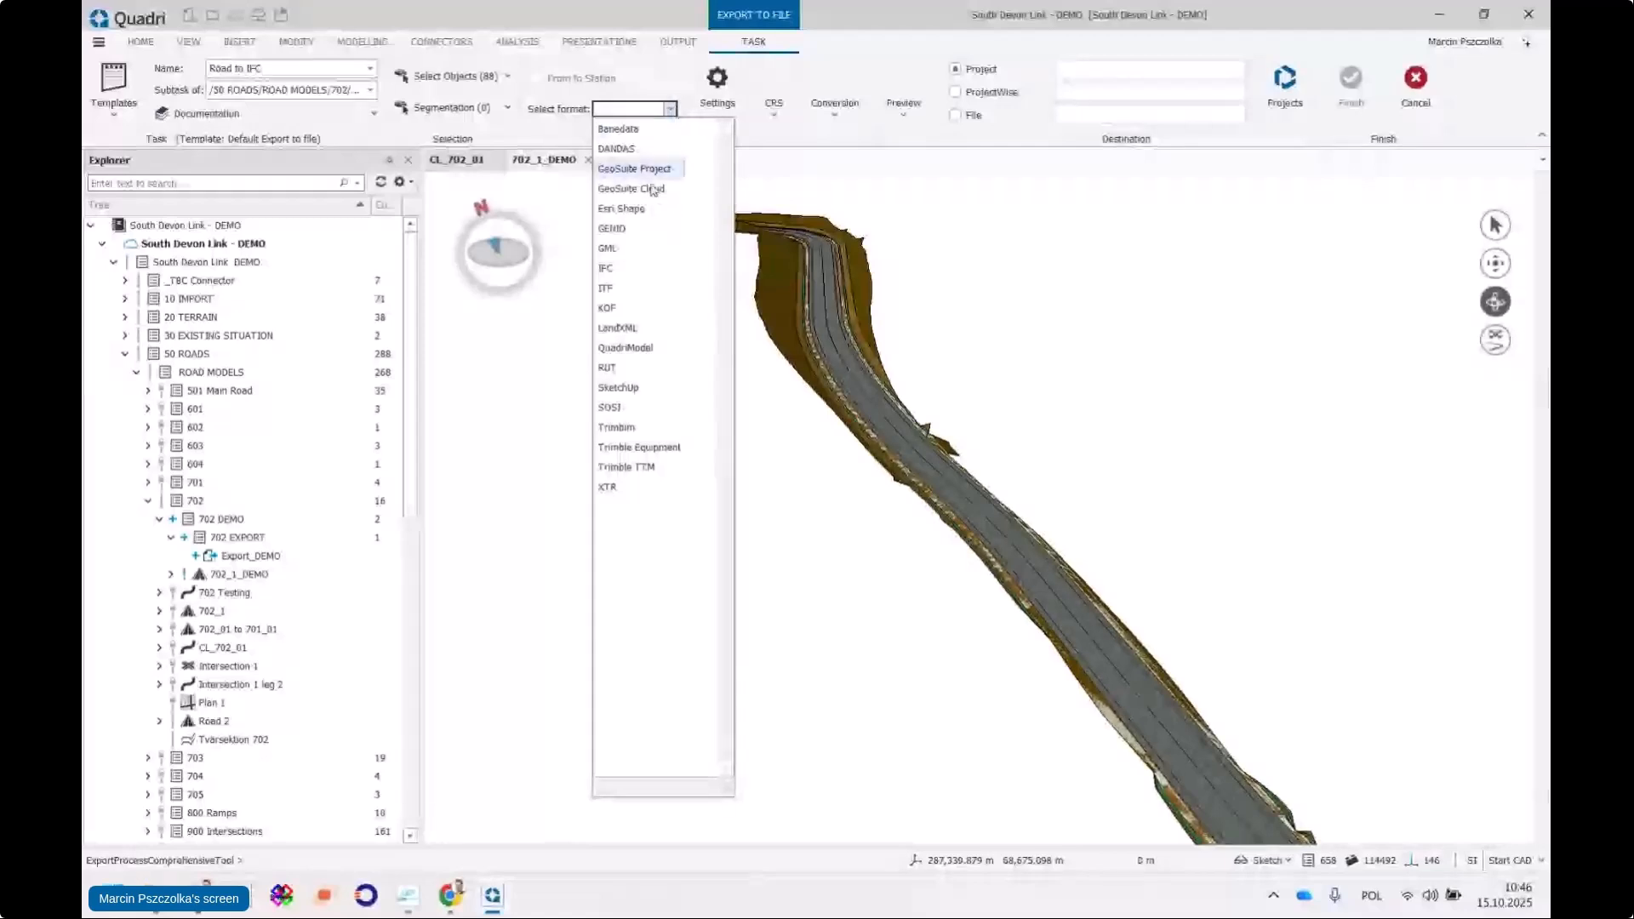
click(619, 271)
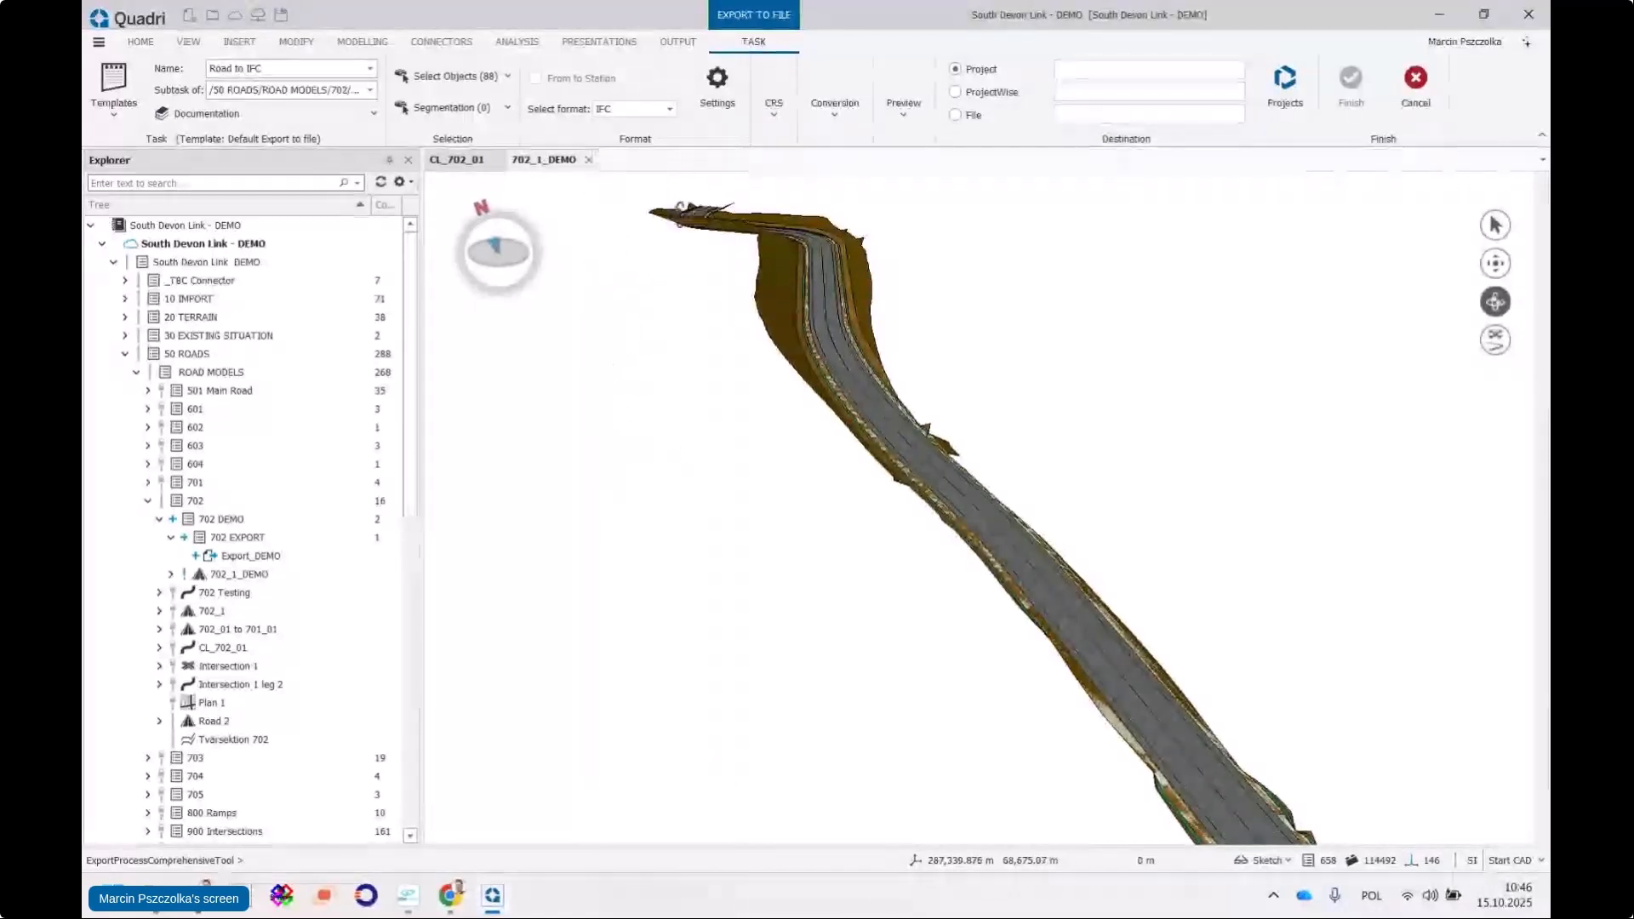
click(717, 85)
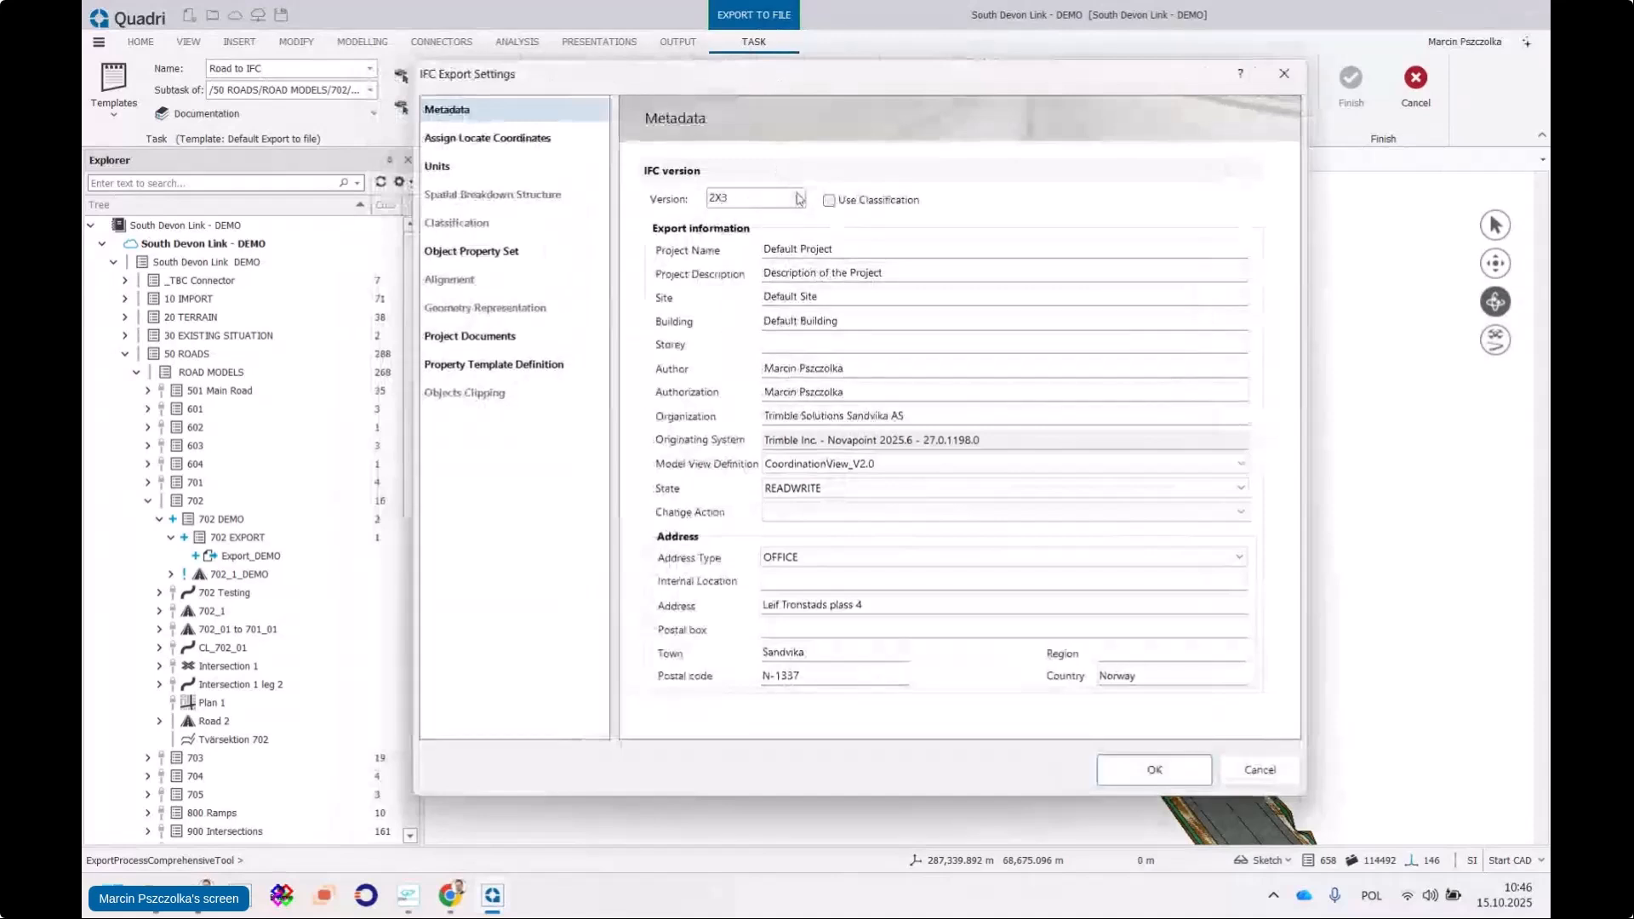
click(800, 198)
Set IFC version 4.3 ADD2, project name 'DEMO 15102025' and description 'Trimble Novapoint Export'
click(739, 223)
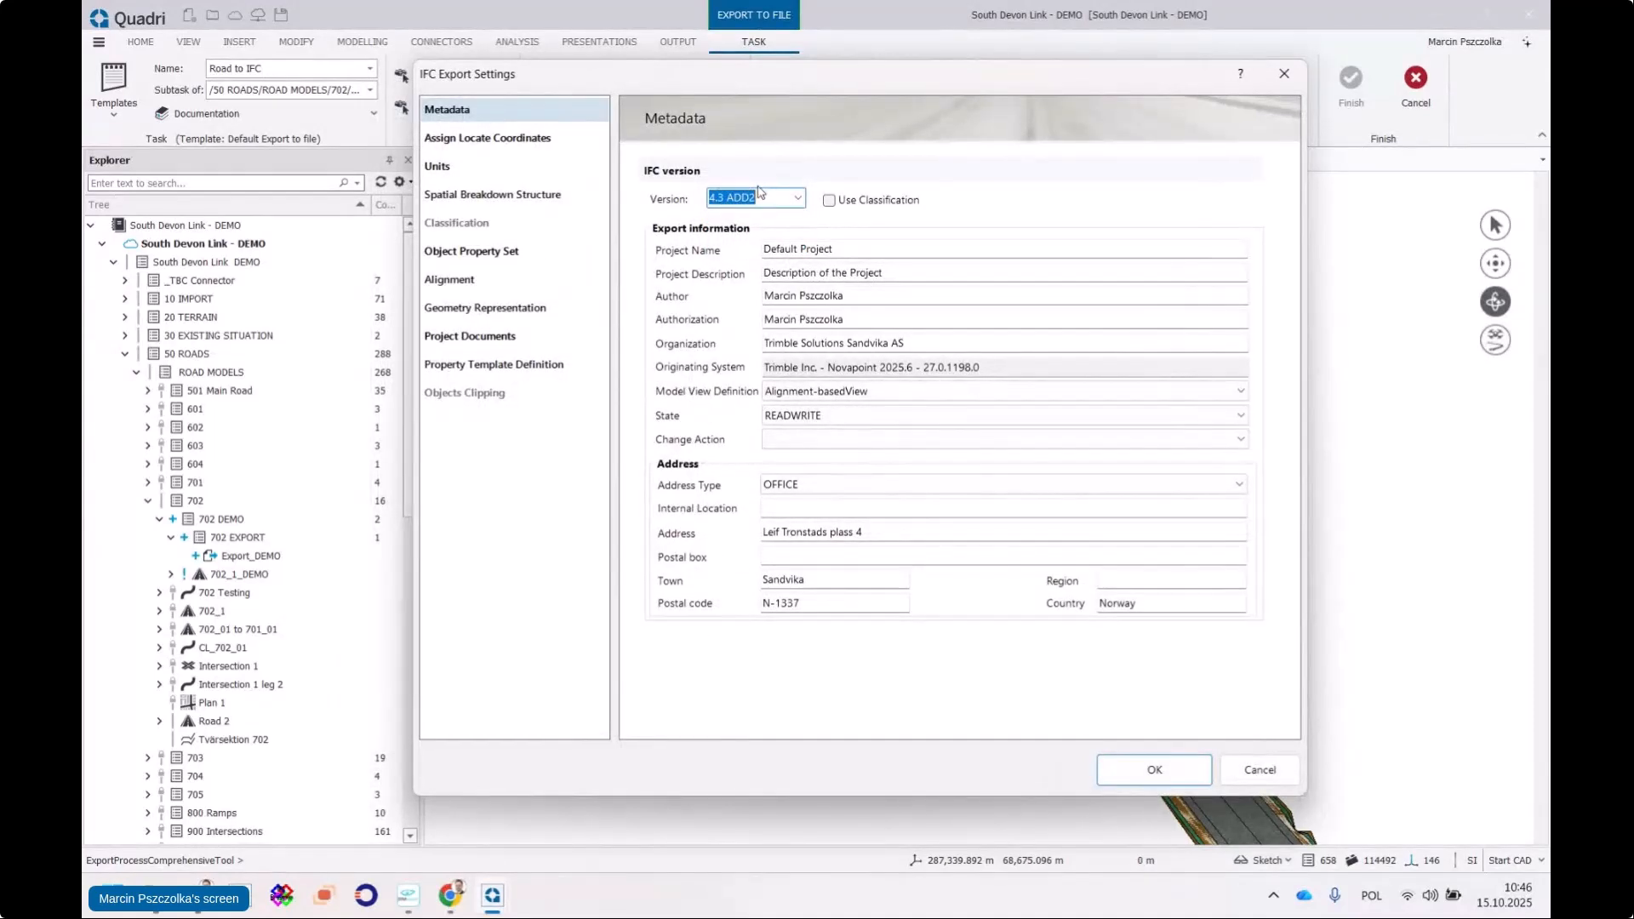
click(776, 248)
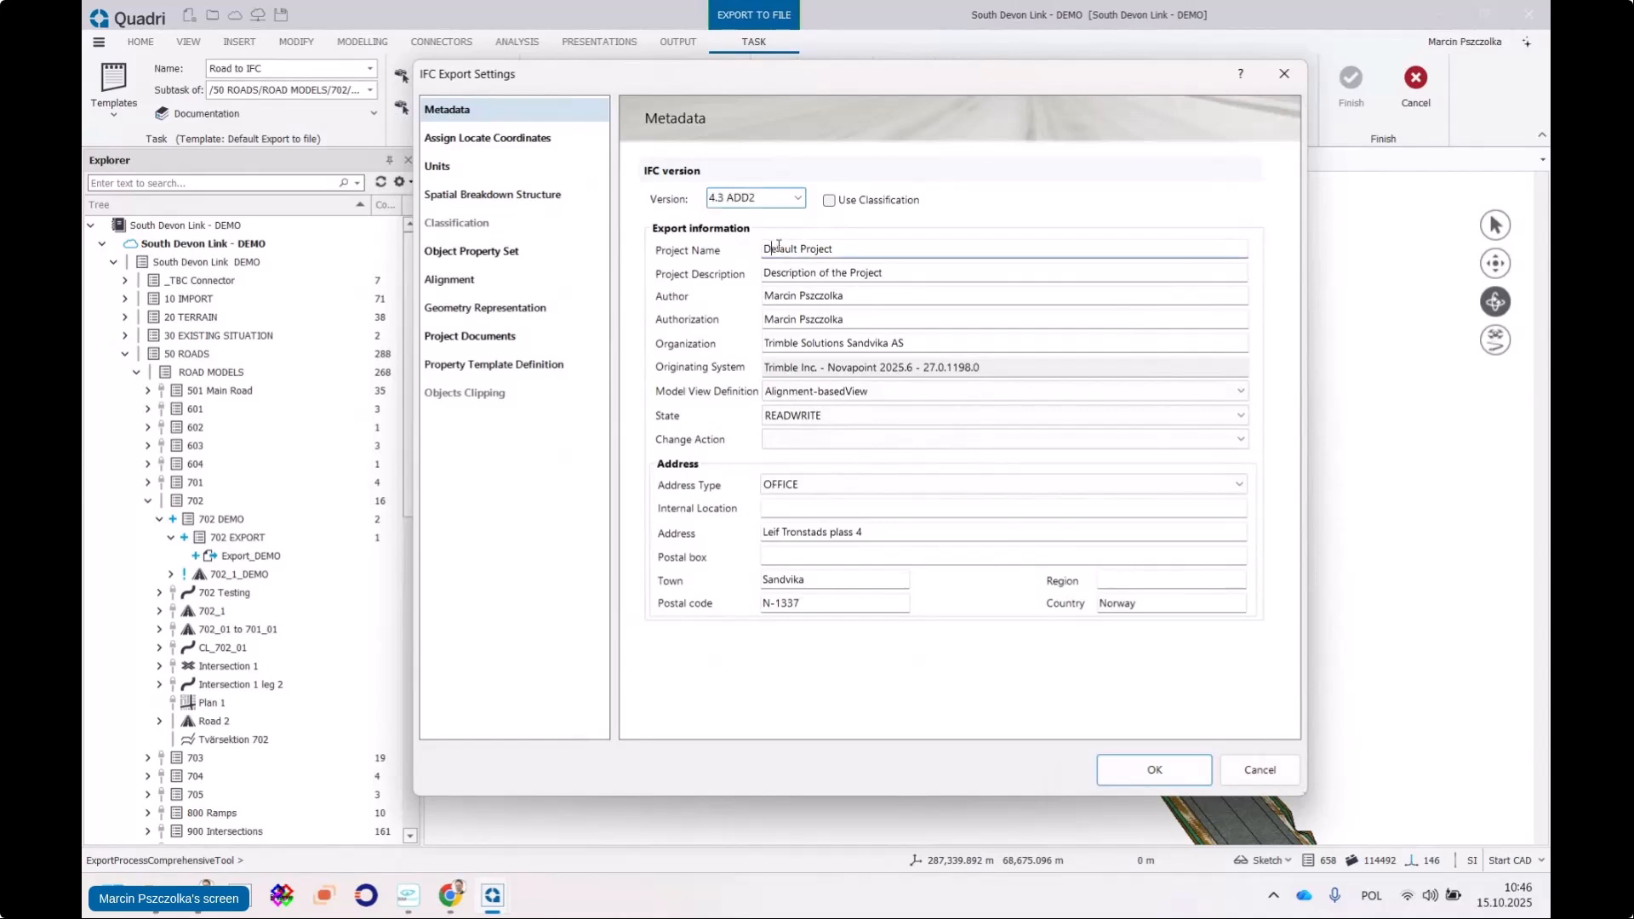
click(811, 274)
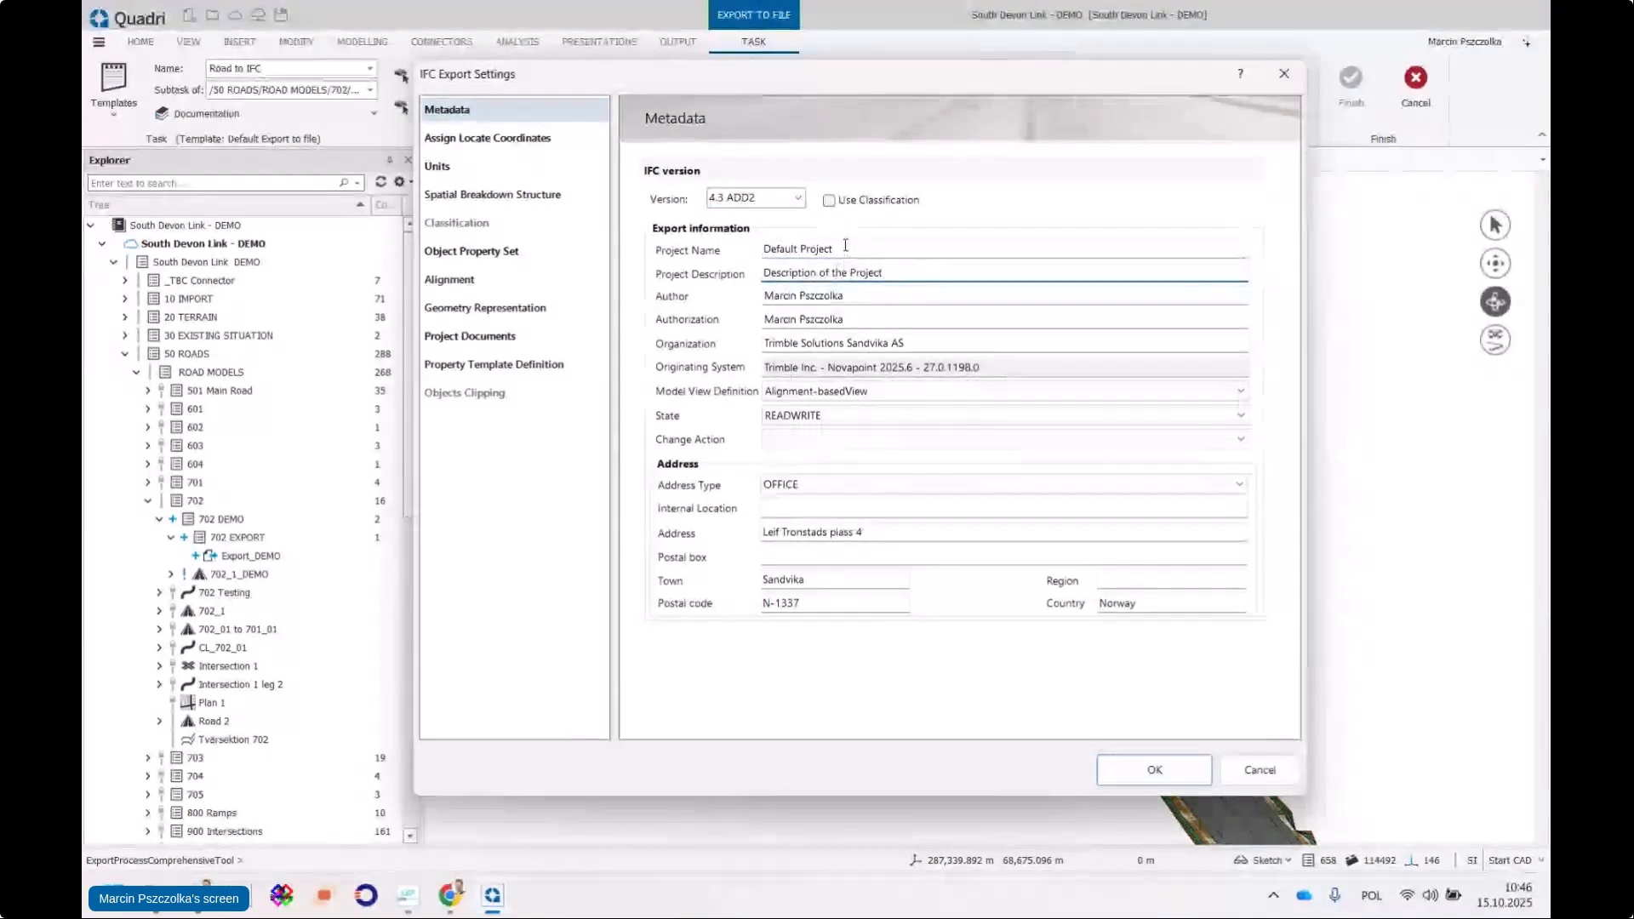
drag(842, 246, 738, 245)
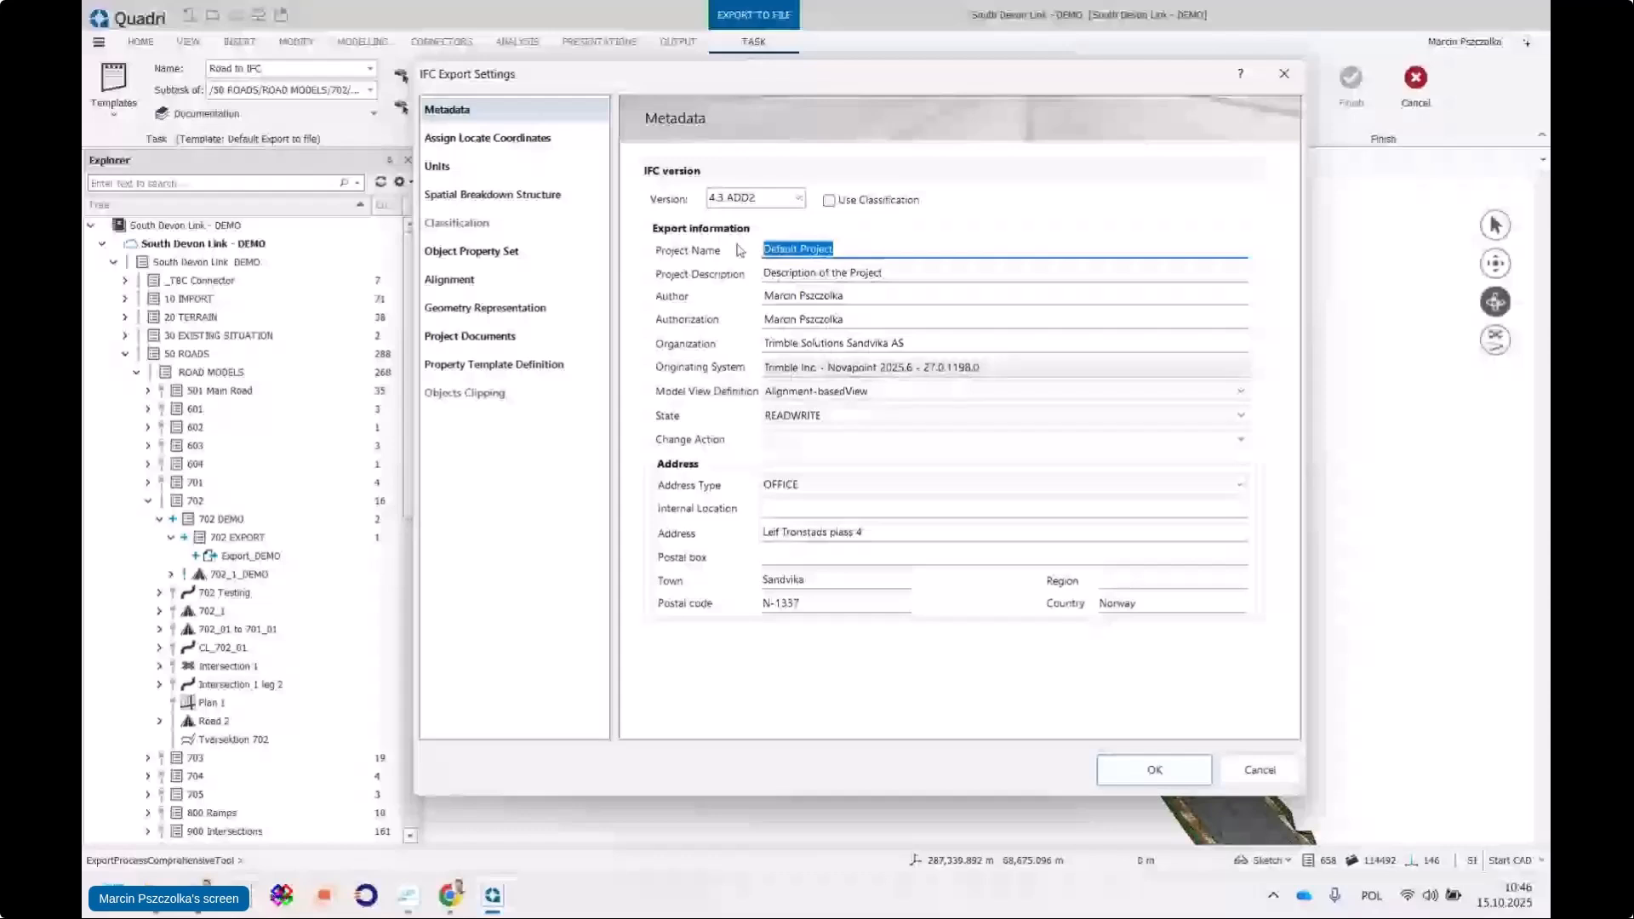
text(D)
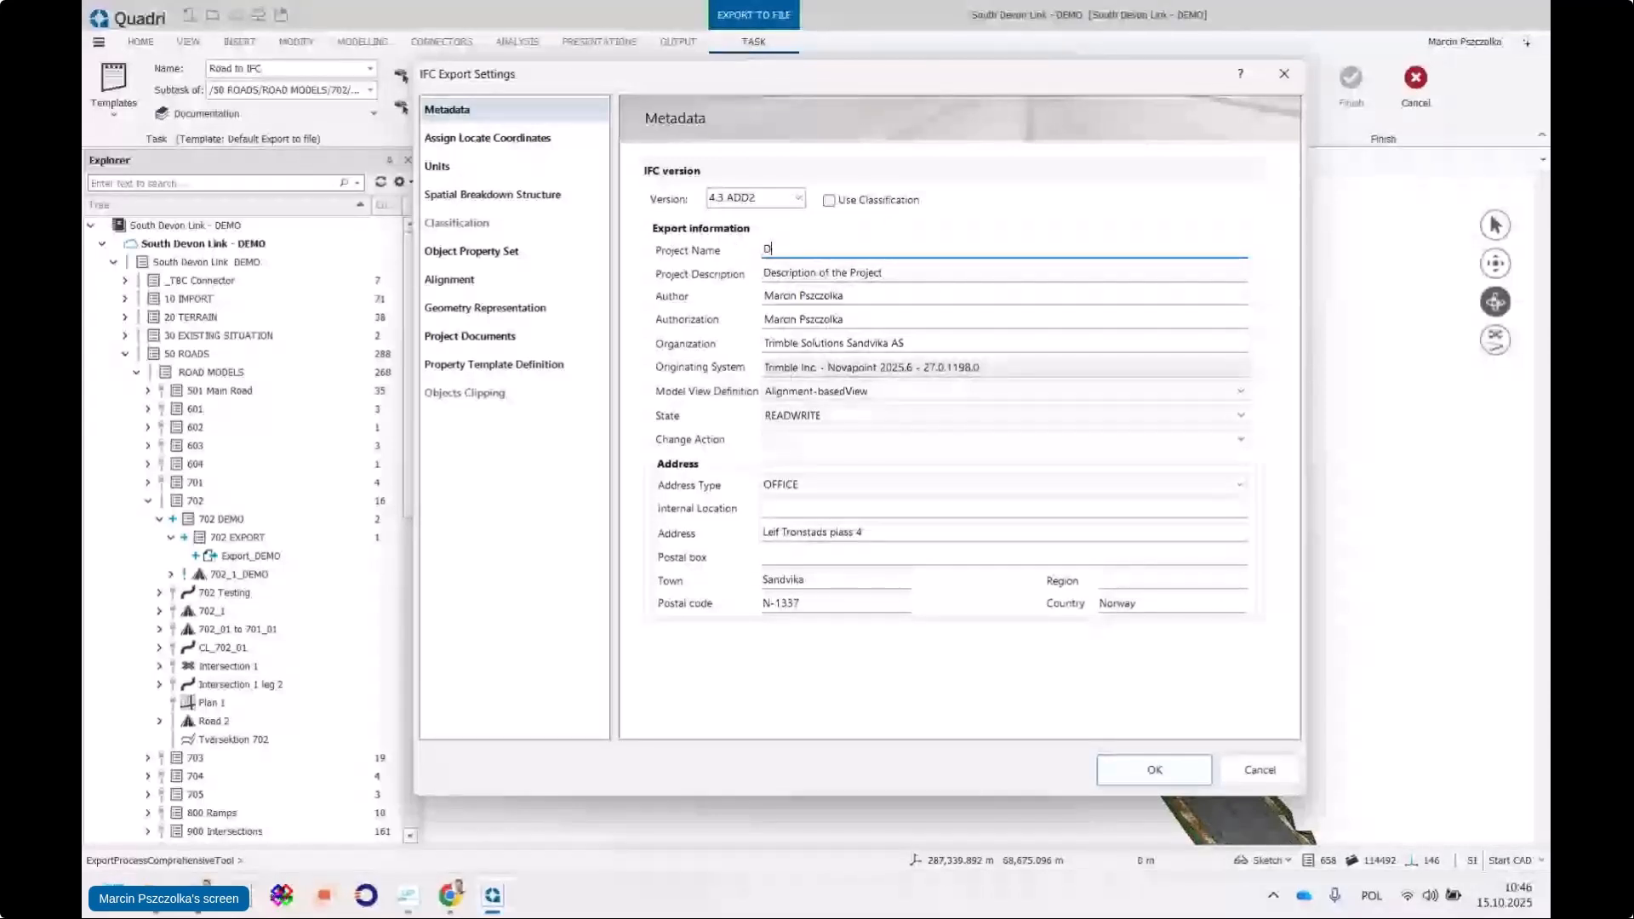
text(EMO 1510)
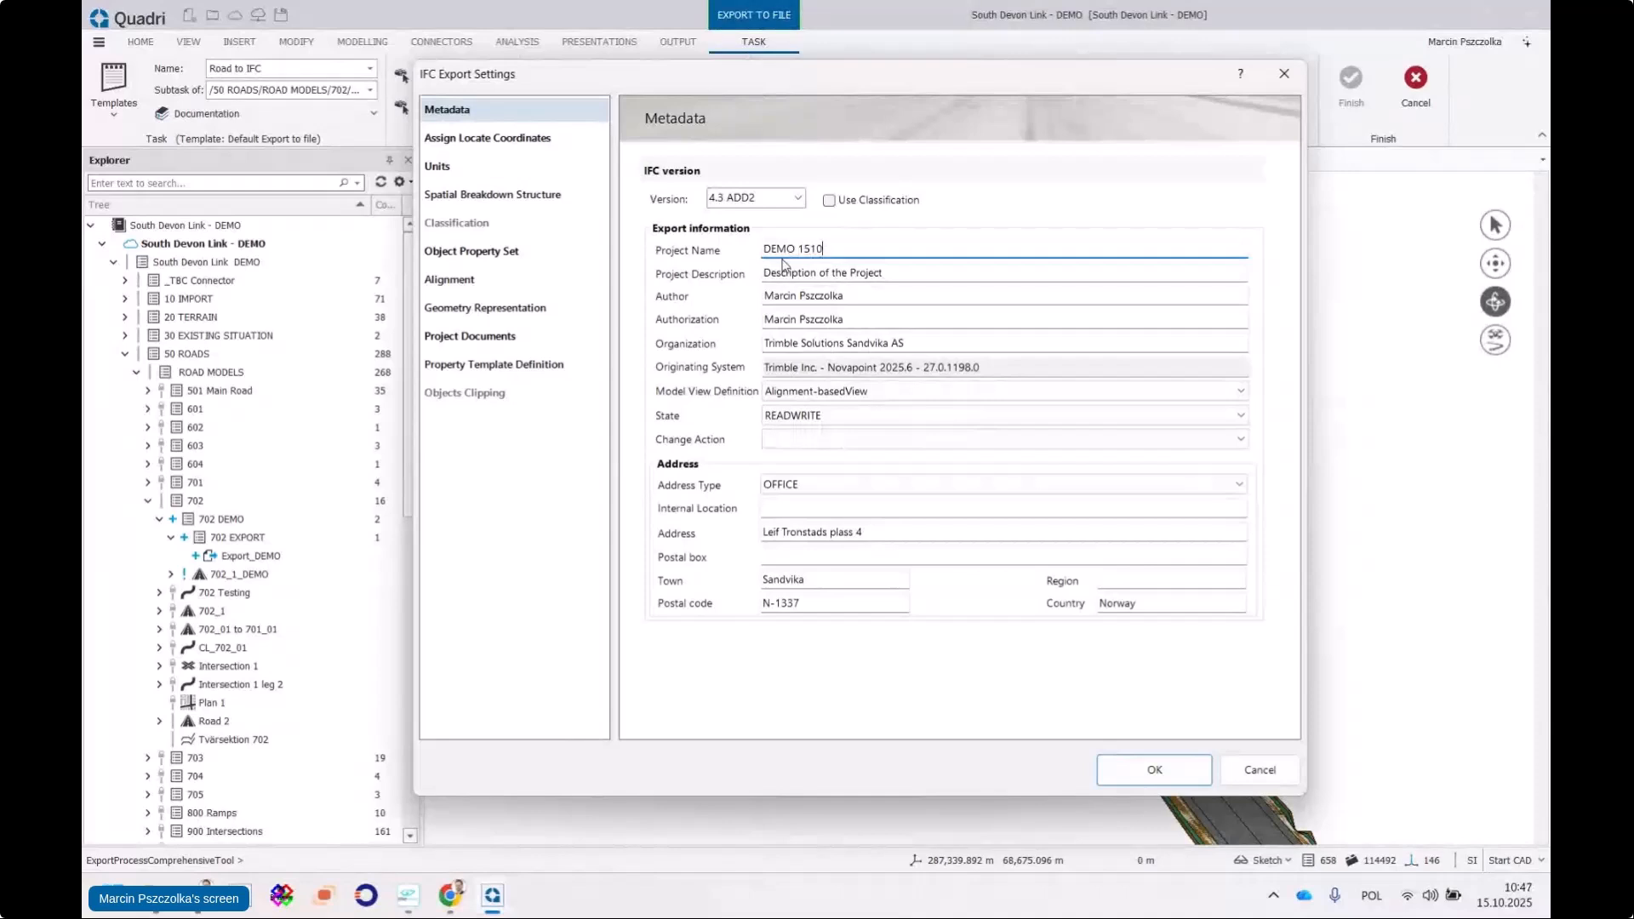
text(2025)
drag(899, 268, 748, 268)
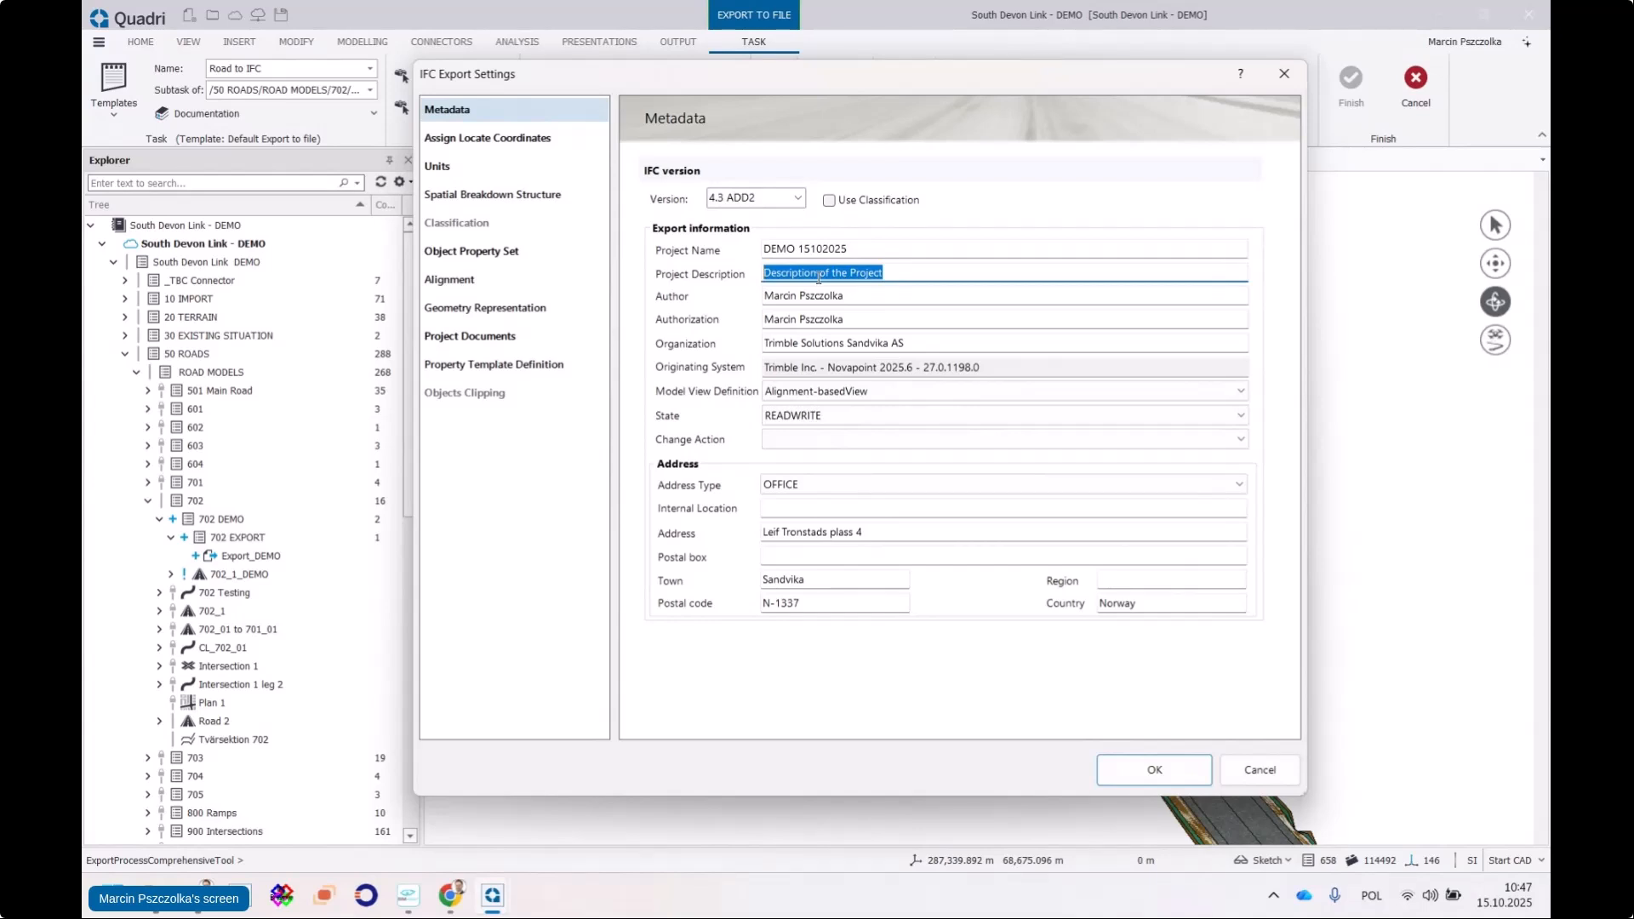
text(Trimble Novapoint Export)
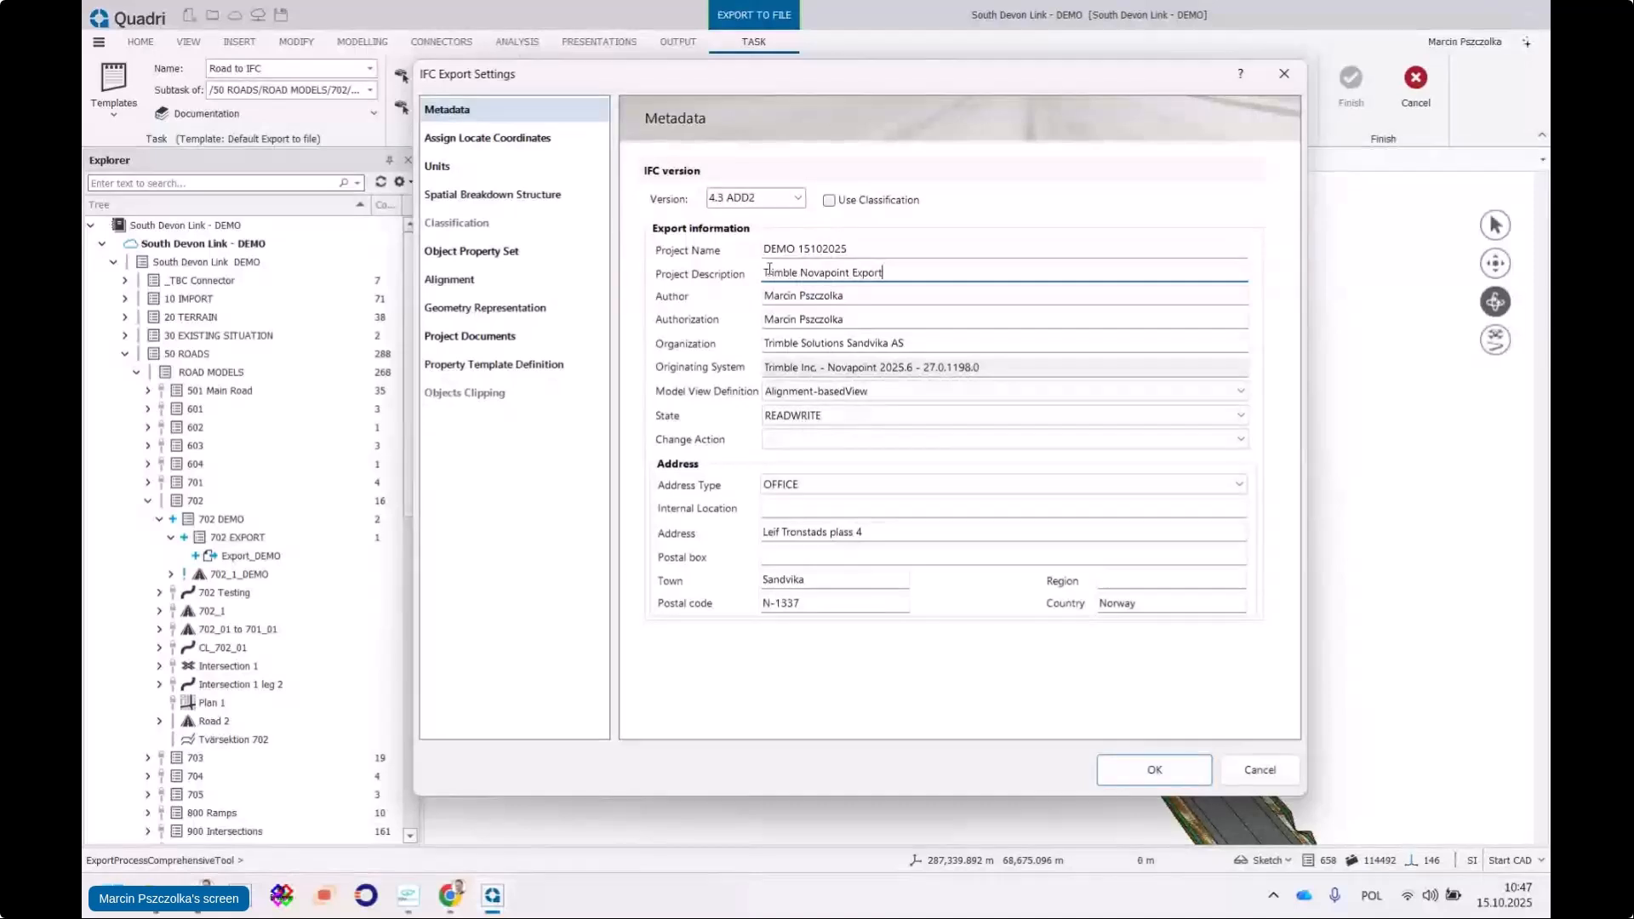
Go to the Spatial Breakdown Structure page and select its IfcProject root
click(502, 196)
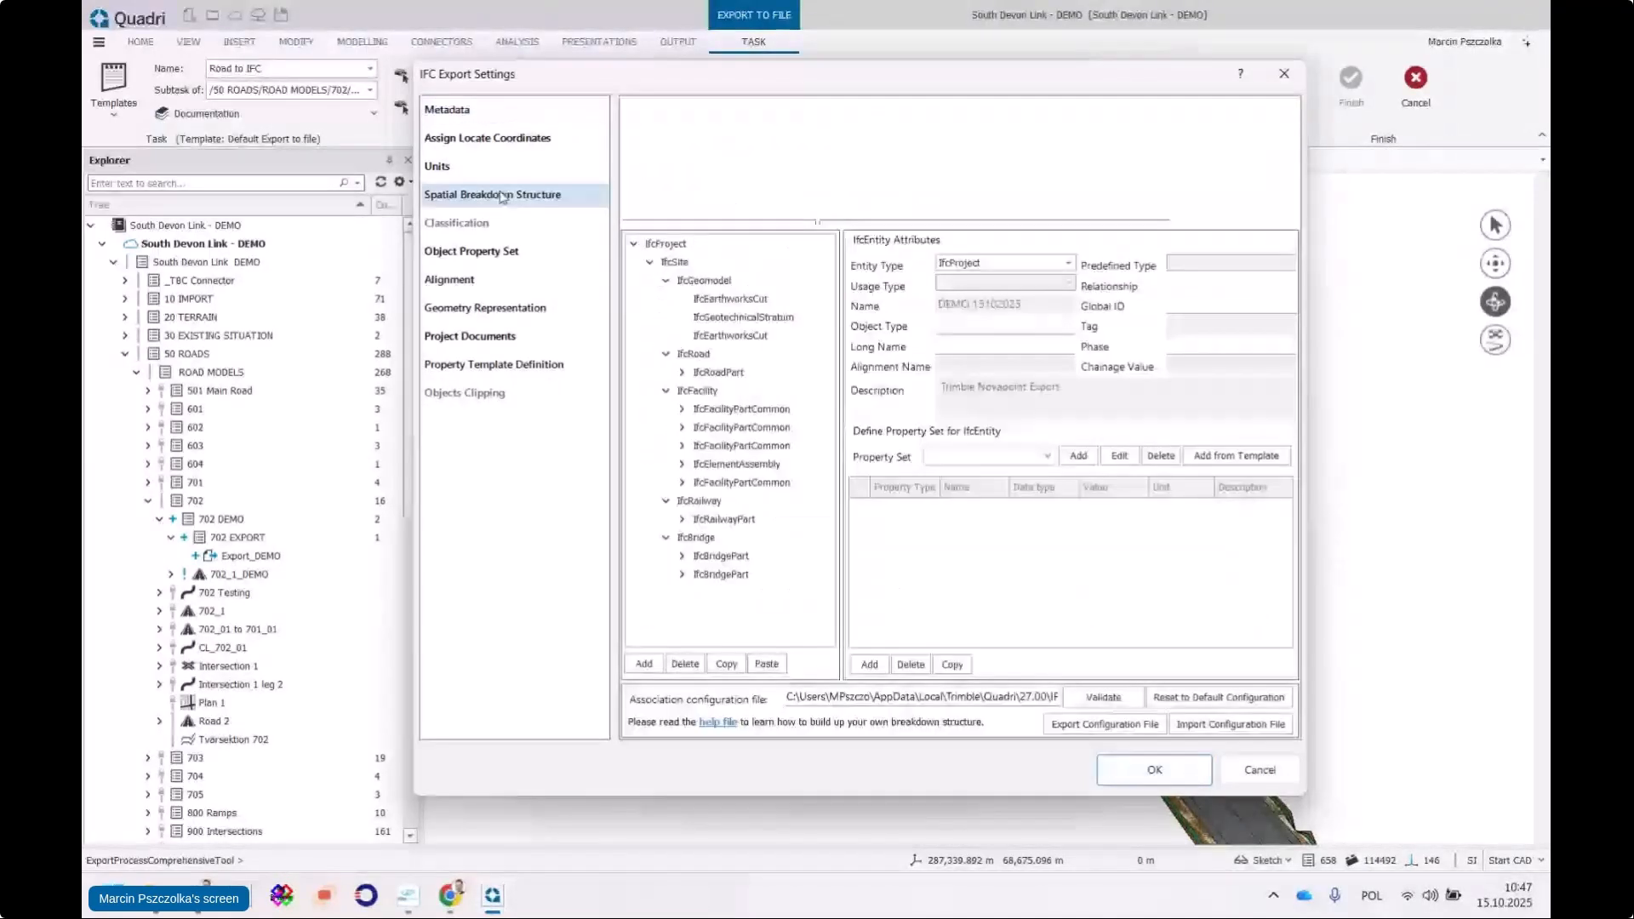
click(663, 245)
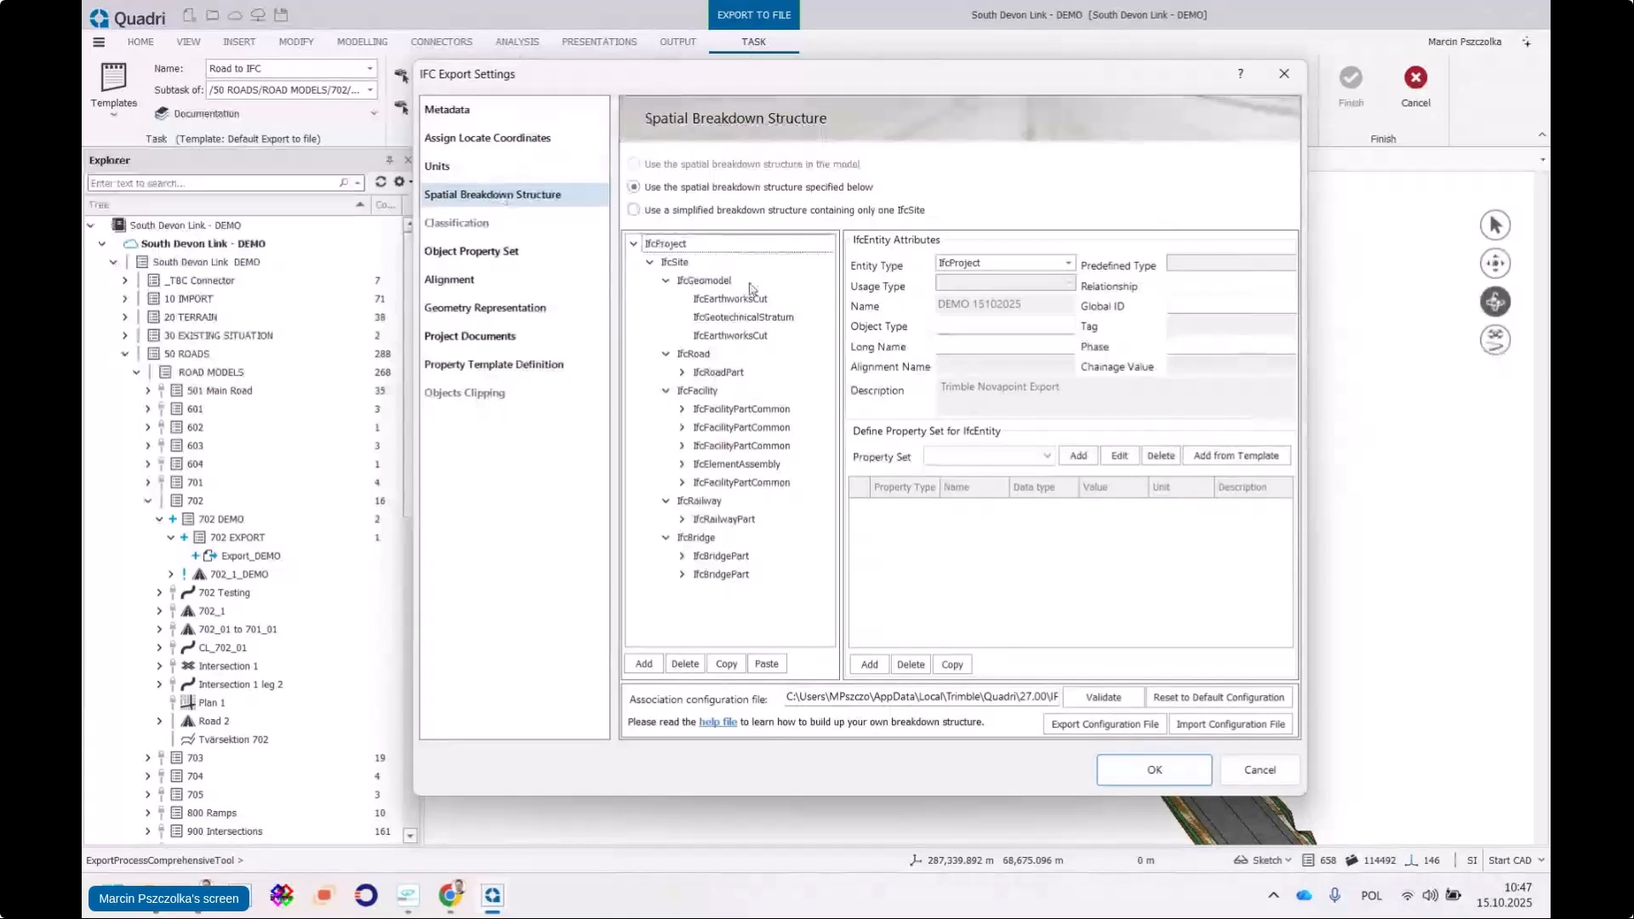
Bring BIMvision forward and expand its Infrastructure and IfcRoad branches
mouse_move(414, 911)
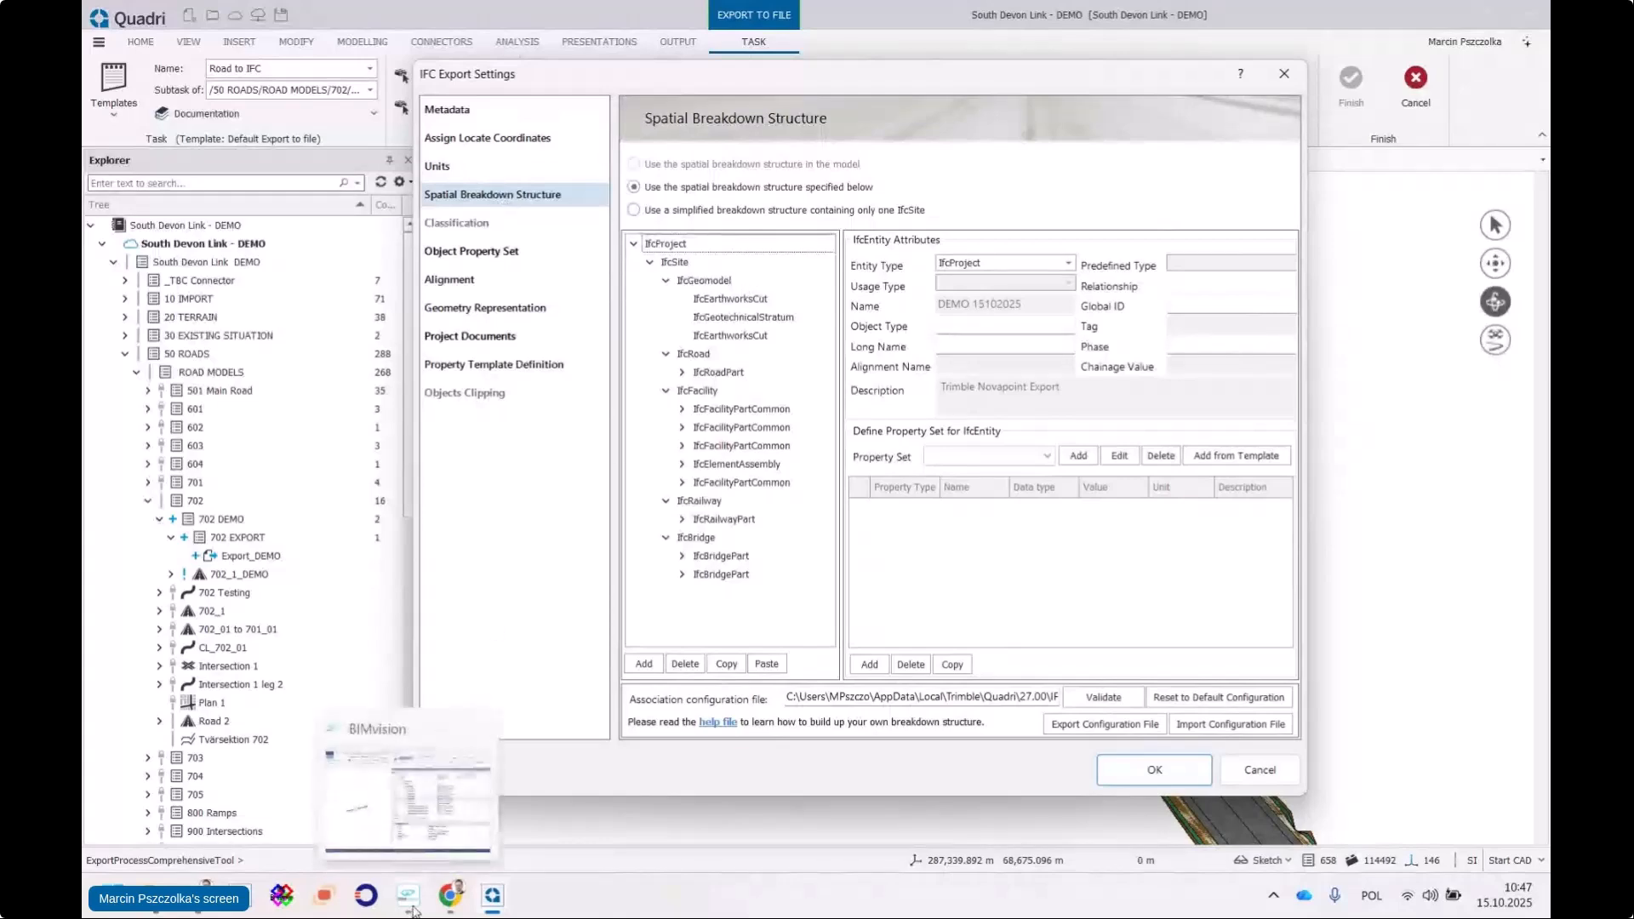
click(409, 800)
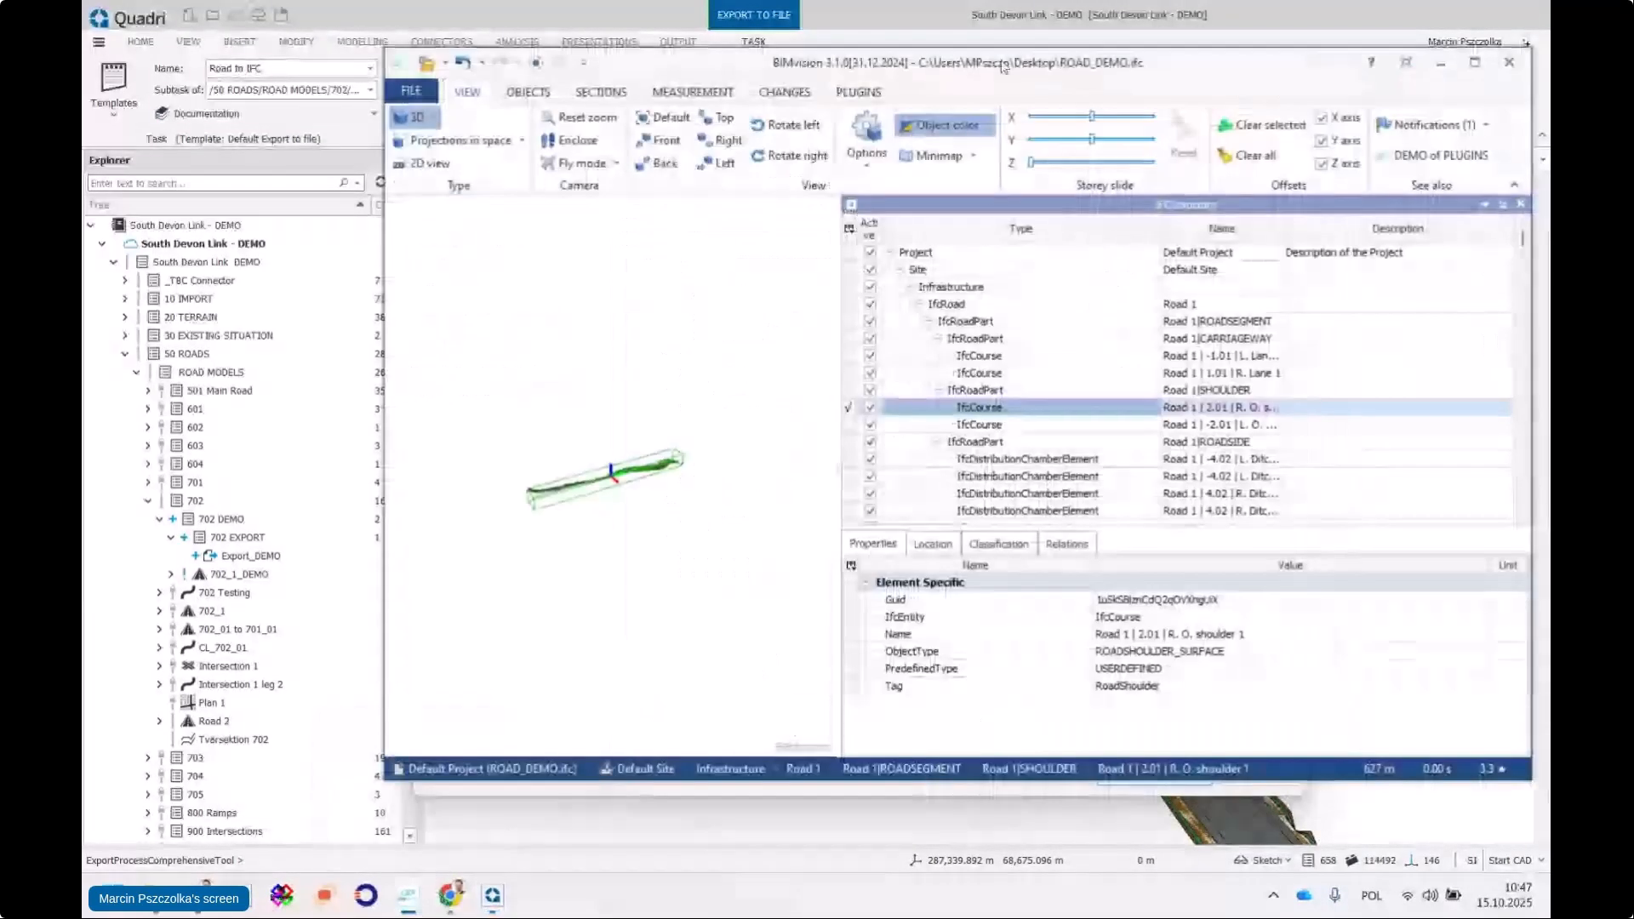
drag(1005, 68, 847, 52)
click(752, 274)
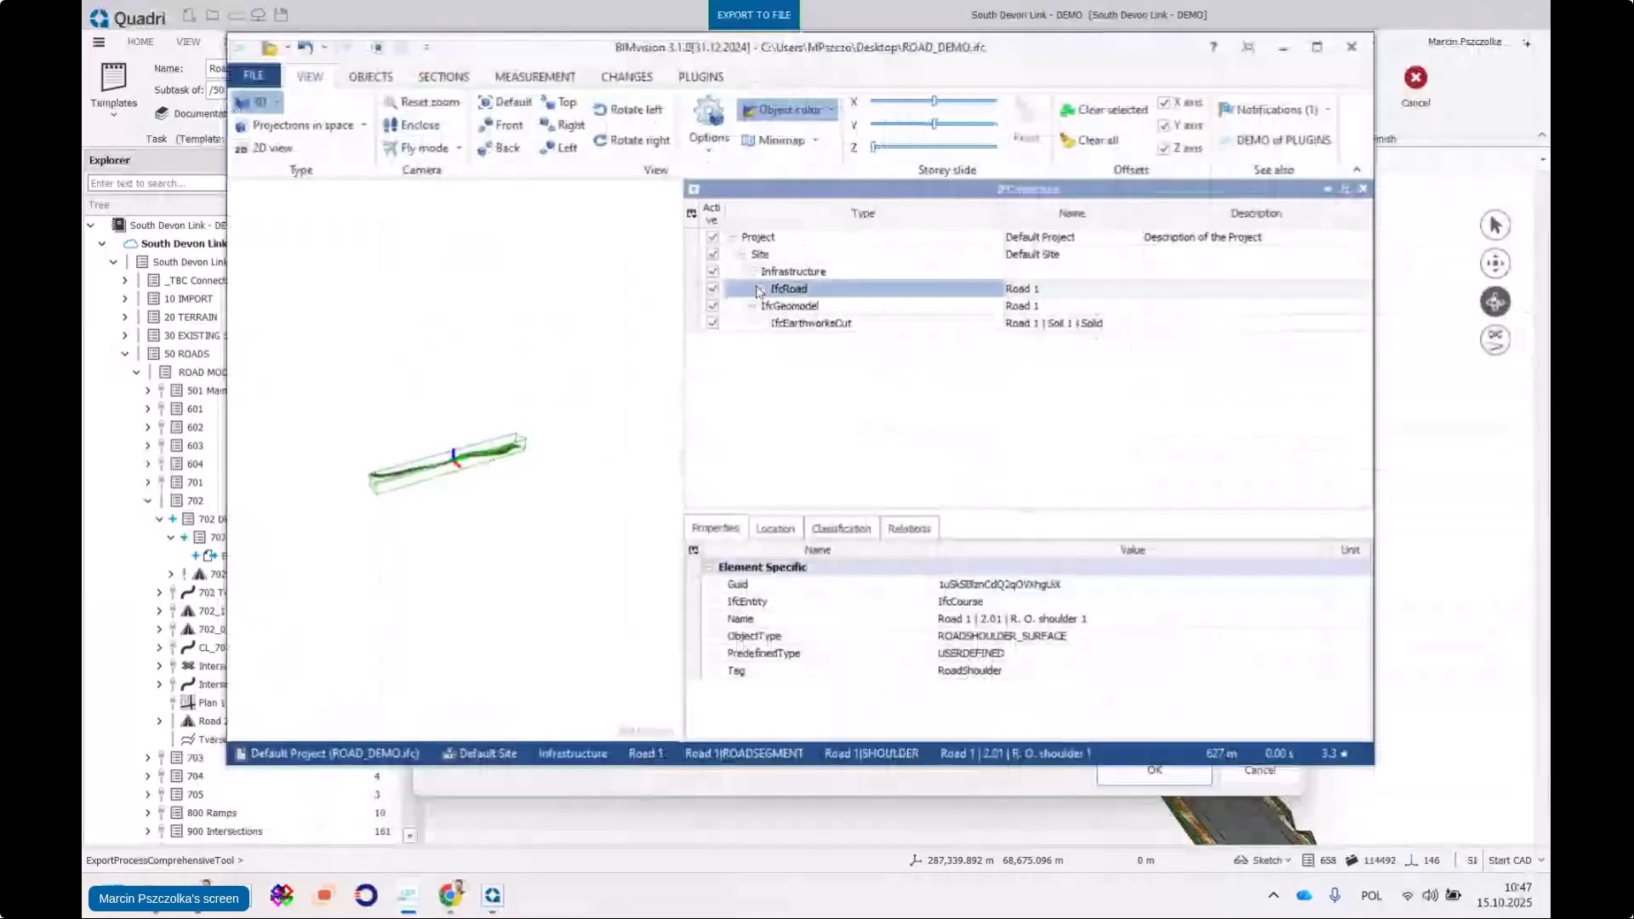
click(753, 289)
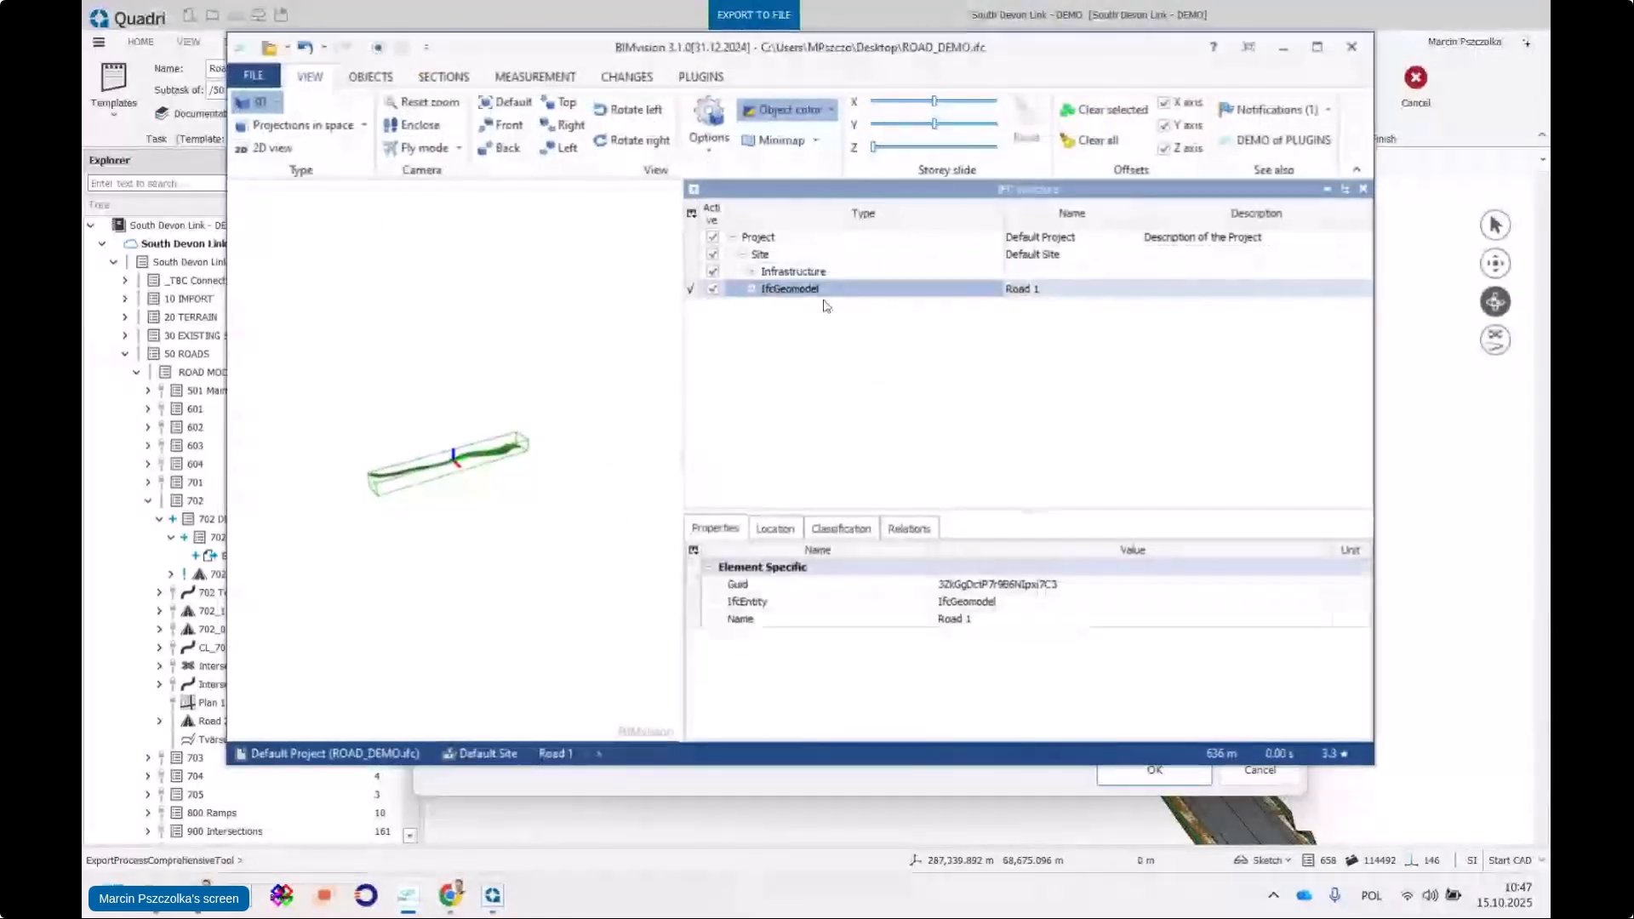
click(752, 272)
click(762, 290)
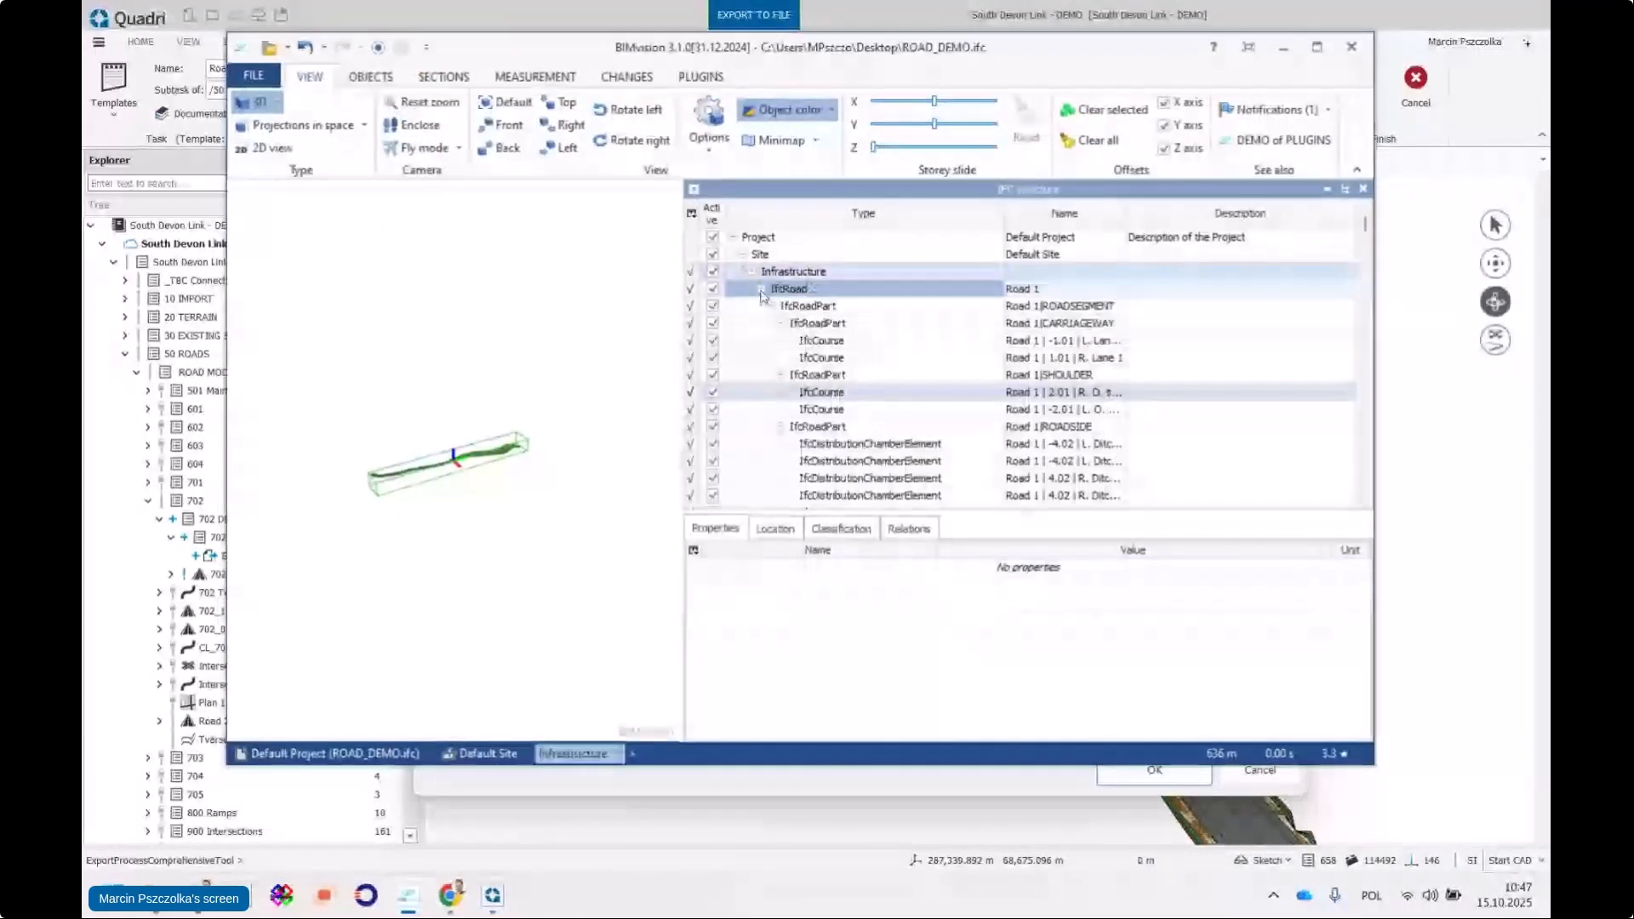
Collapse the SHOULDER, CARRIAGEWAY, ROADSIDE and ROADSEGMENT parts, expand 702_1_DEMO, then minimize BIMvision
click(780, 376)
click(781, 325)
click(780, 359)
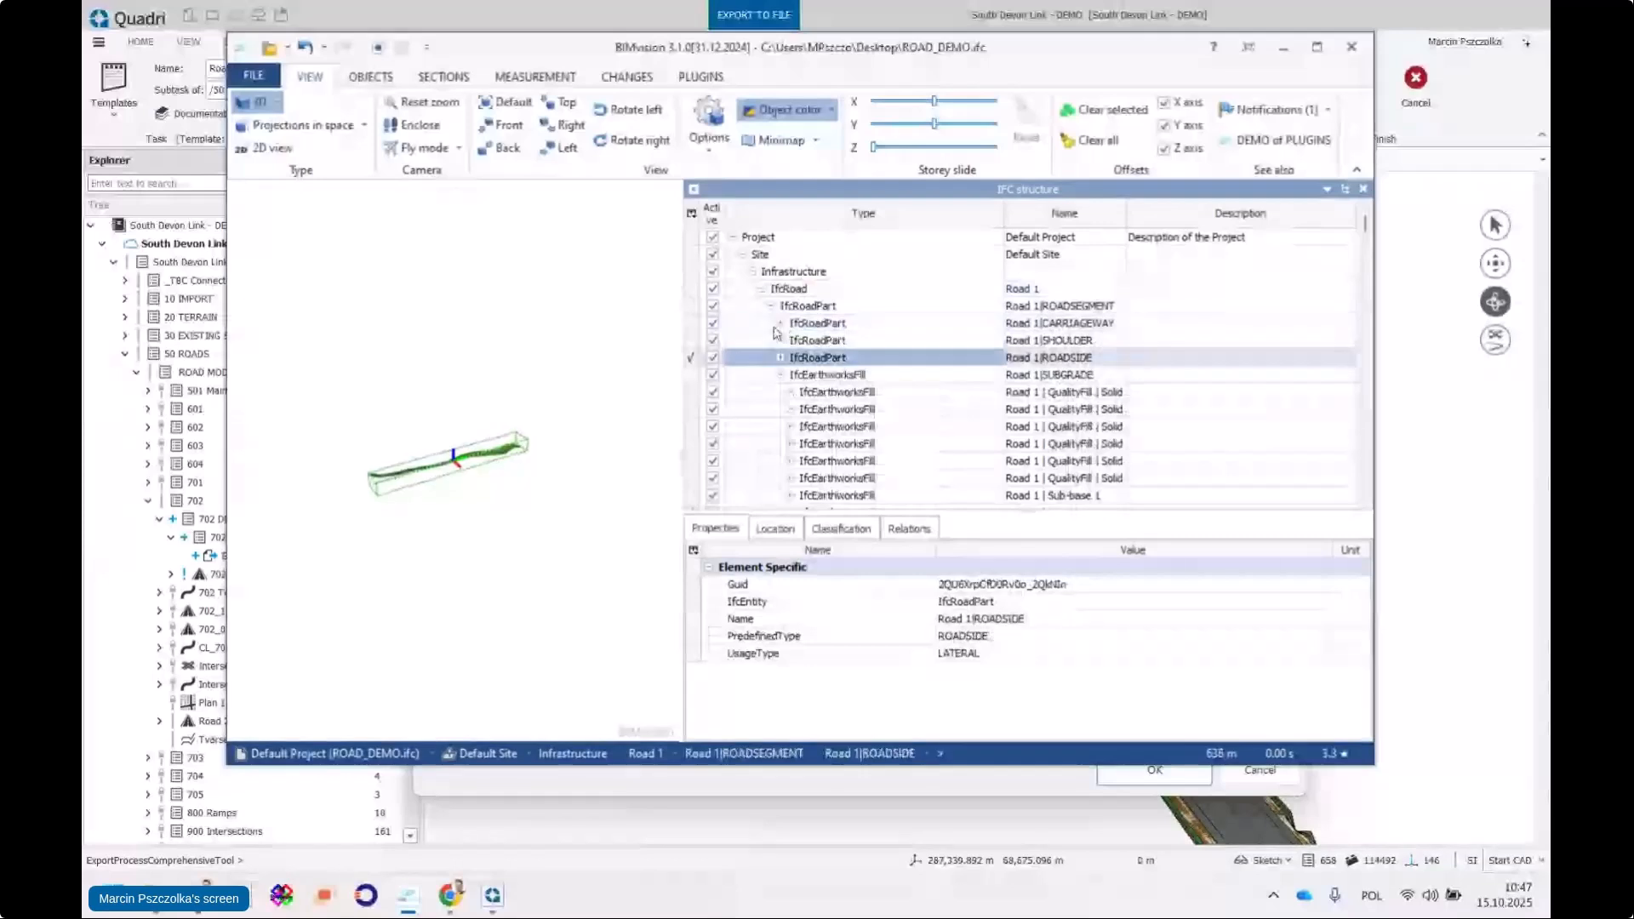
click(772, 306)
click(771, 324)
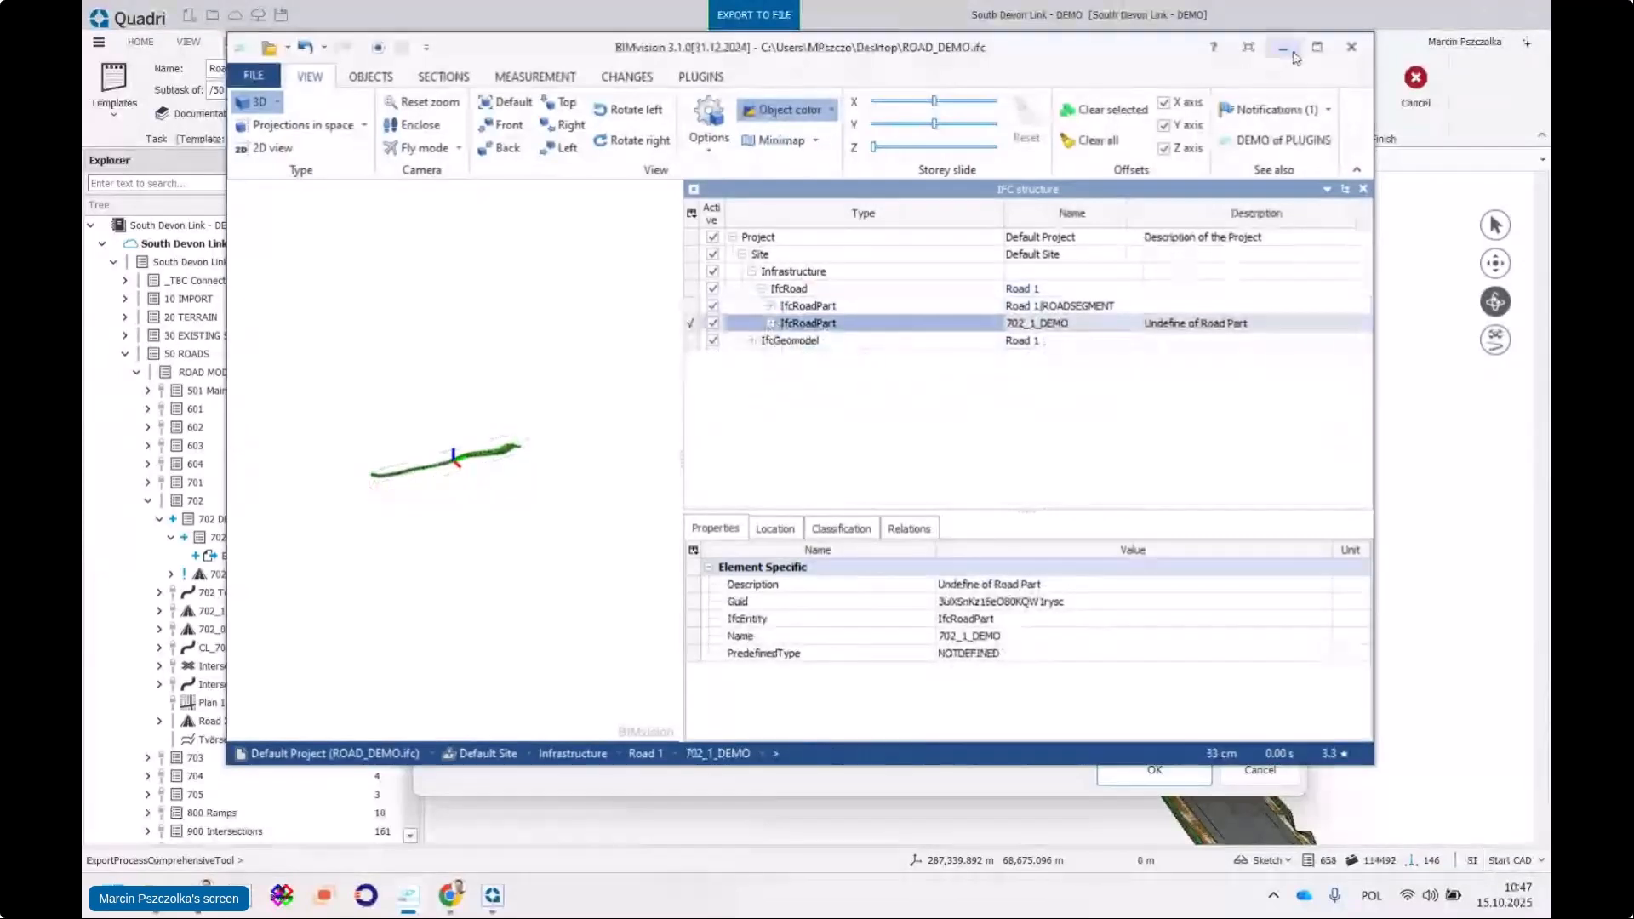
click(771, 324)
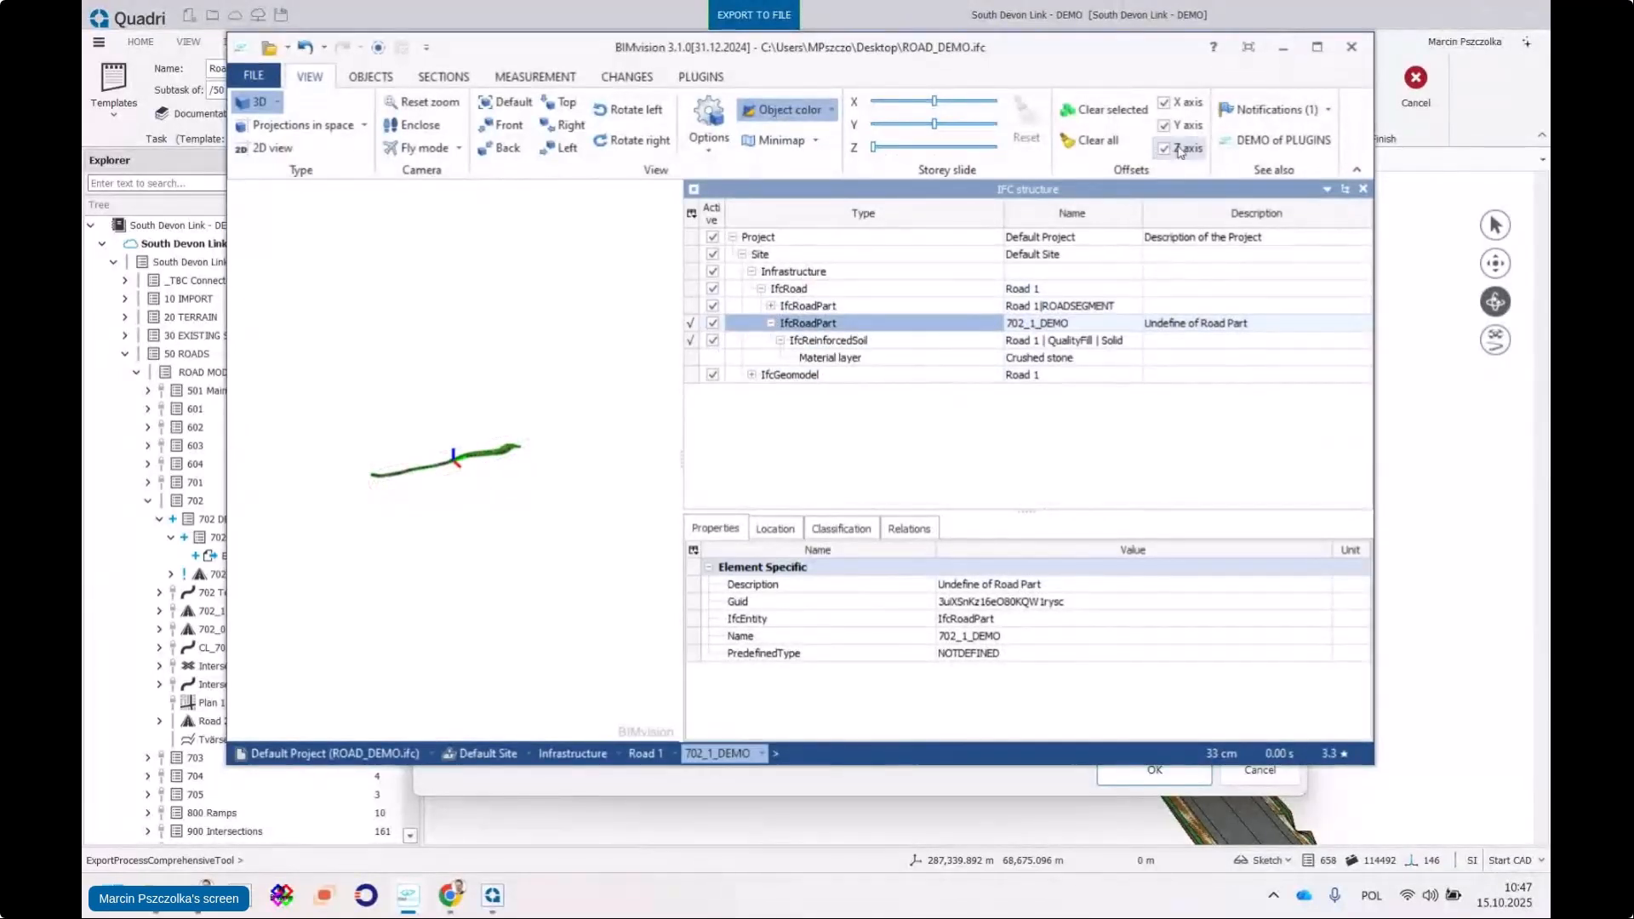
click(1283, 47)
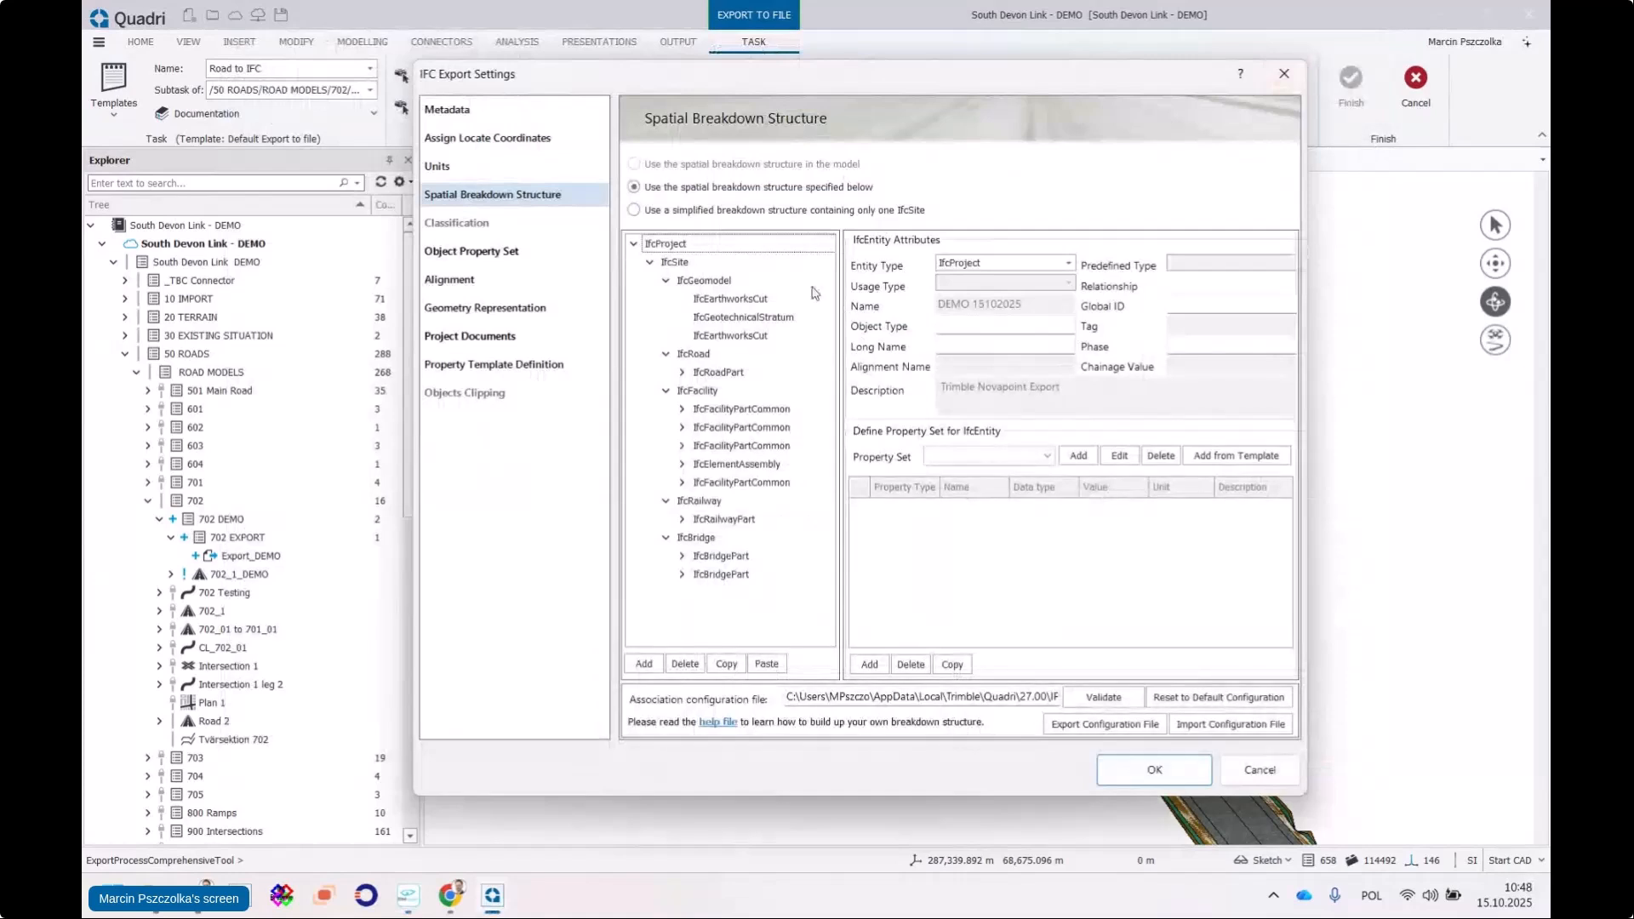
drag(840, 362, 863, 360)
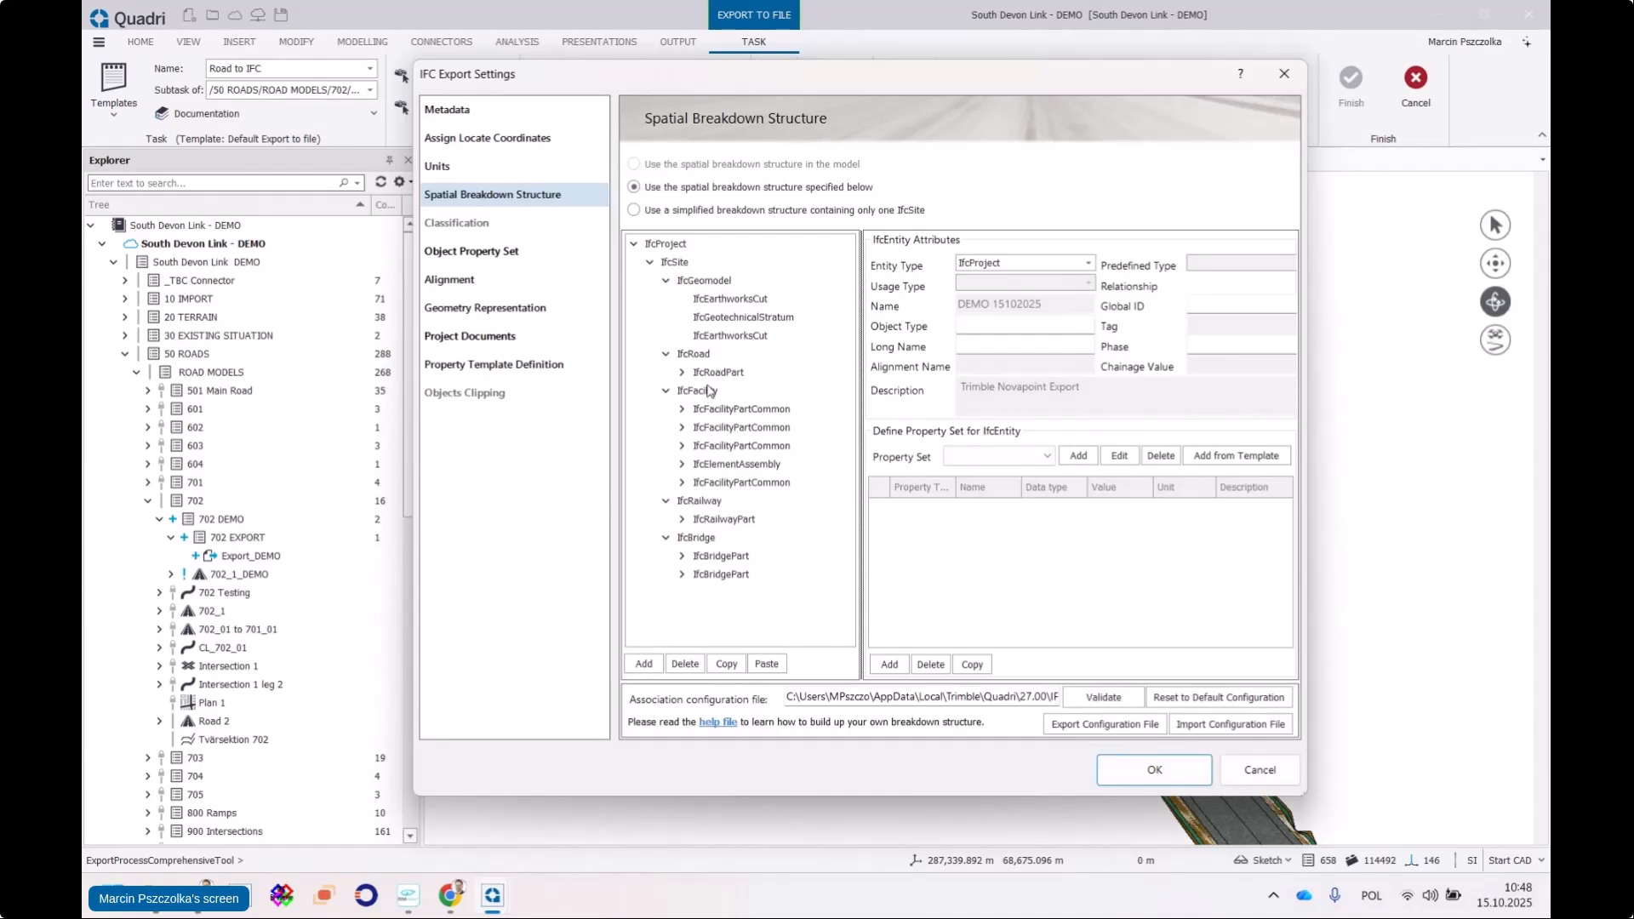
drag(673, 85, 670, 123)
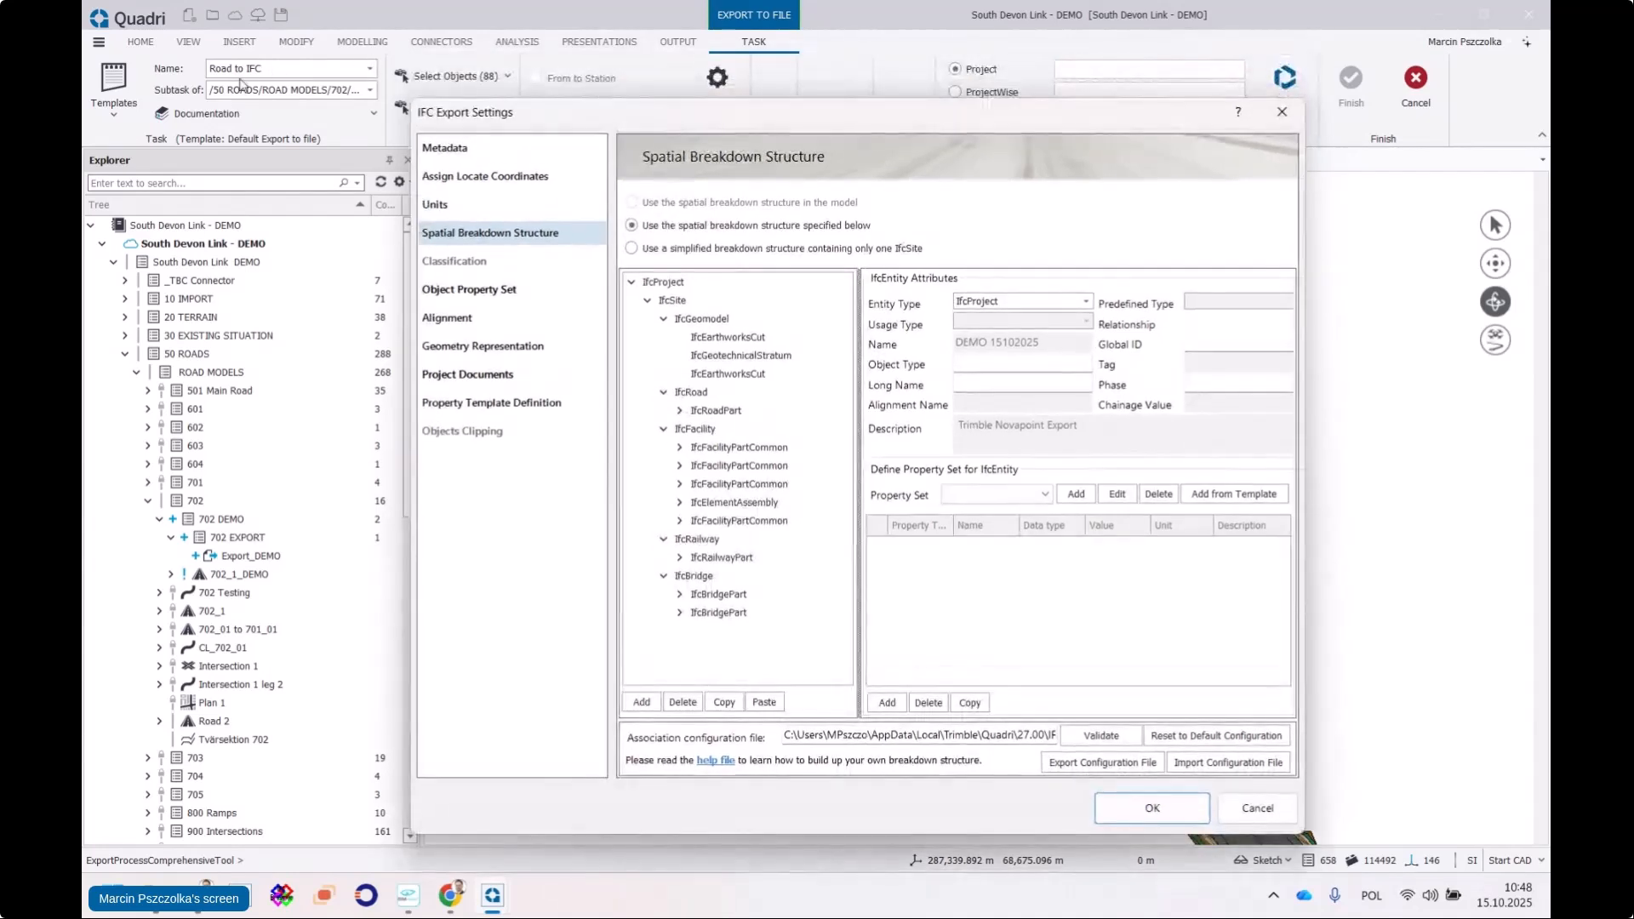
click(696, 428)
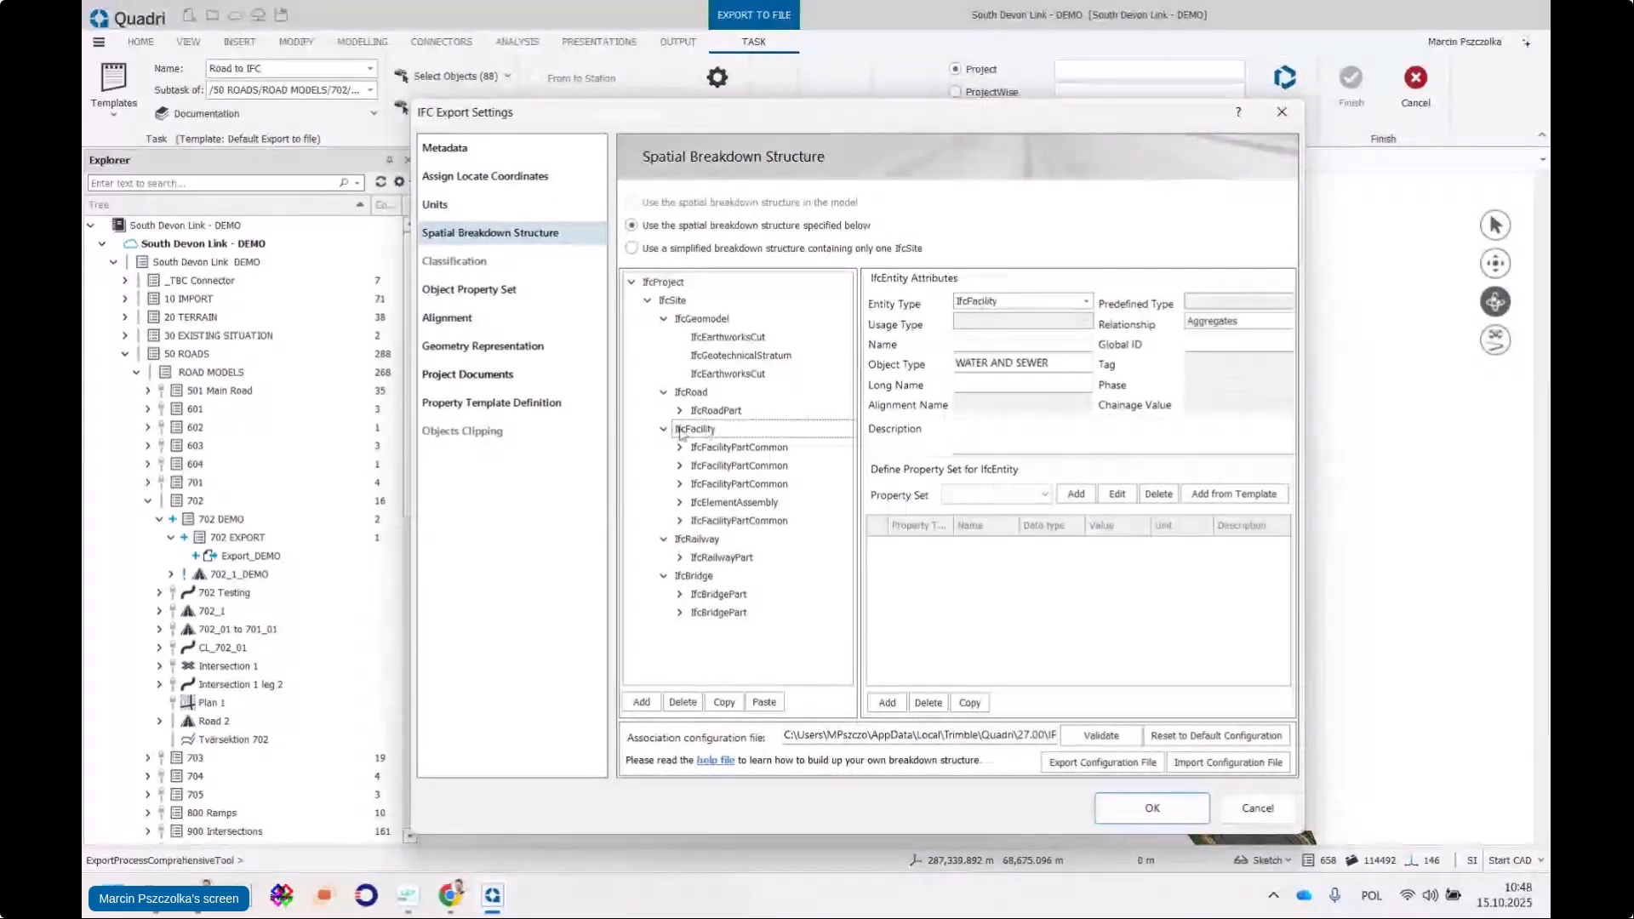
click(716, 539)
click(707, 578)
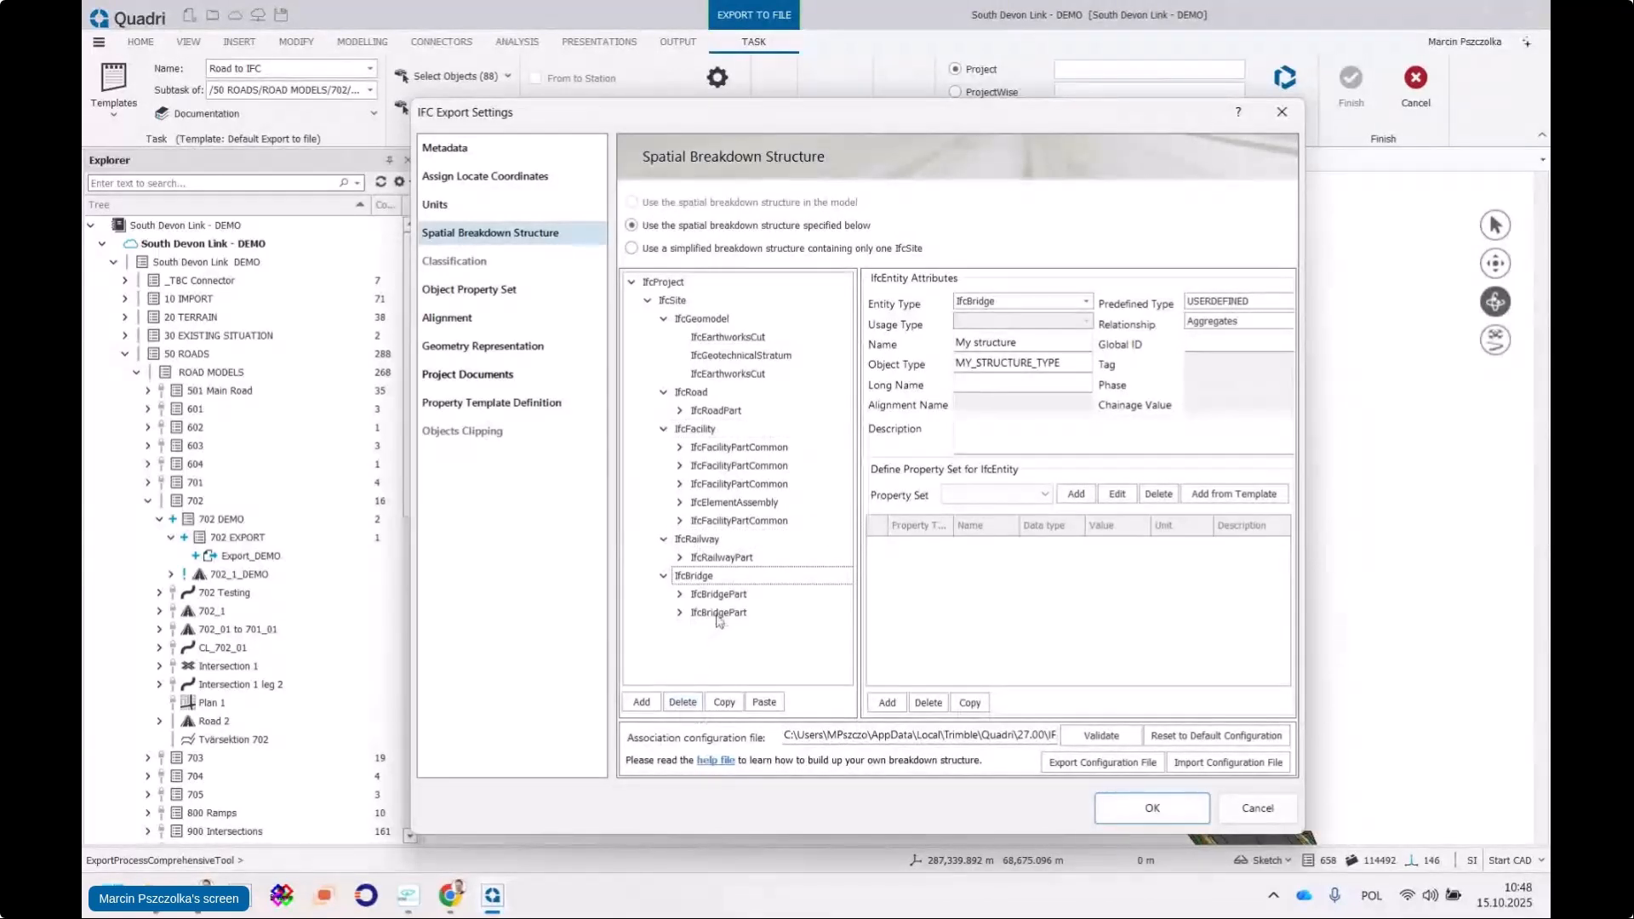
Delete the IfcBridge, IfcRailway and IfcFacility branches from the spatial breakdown, confirming each
click(686, 702)
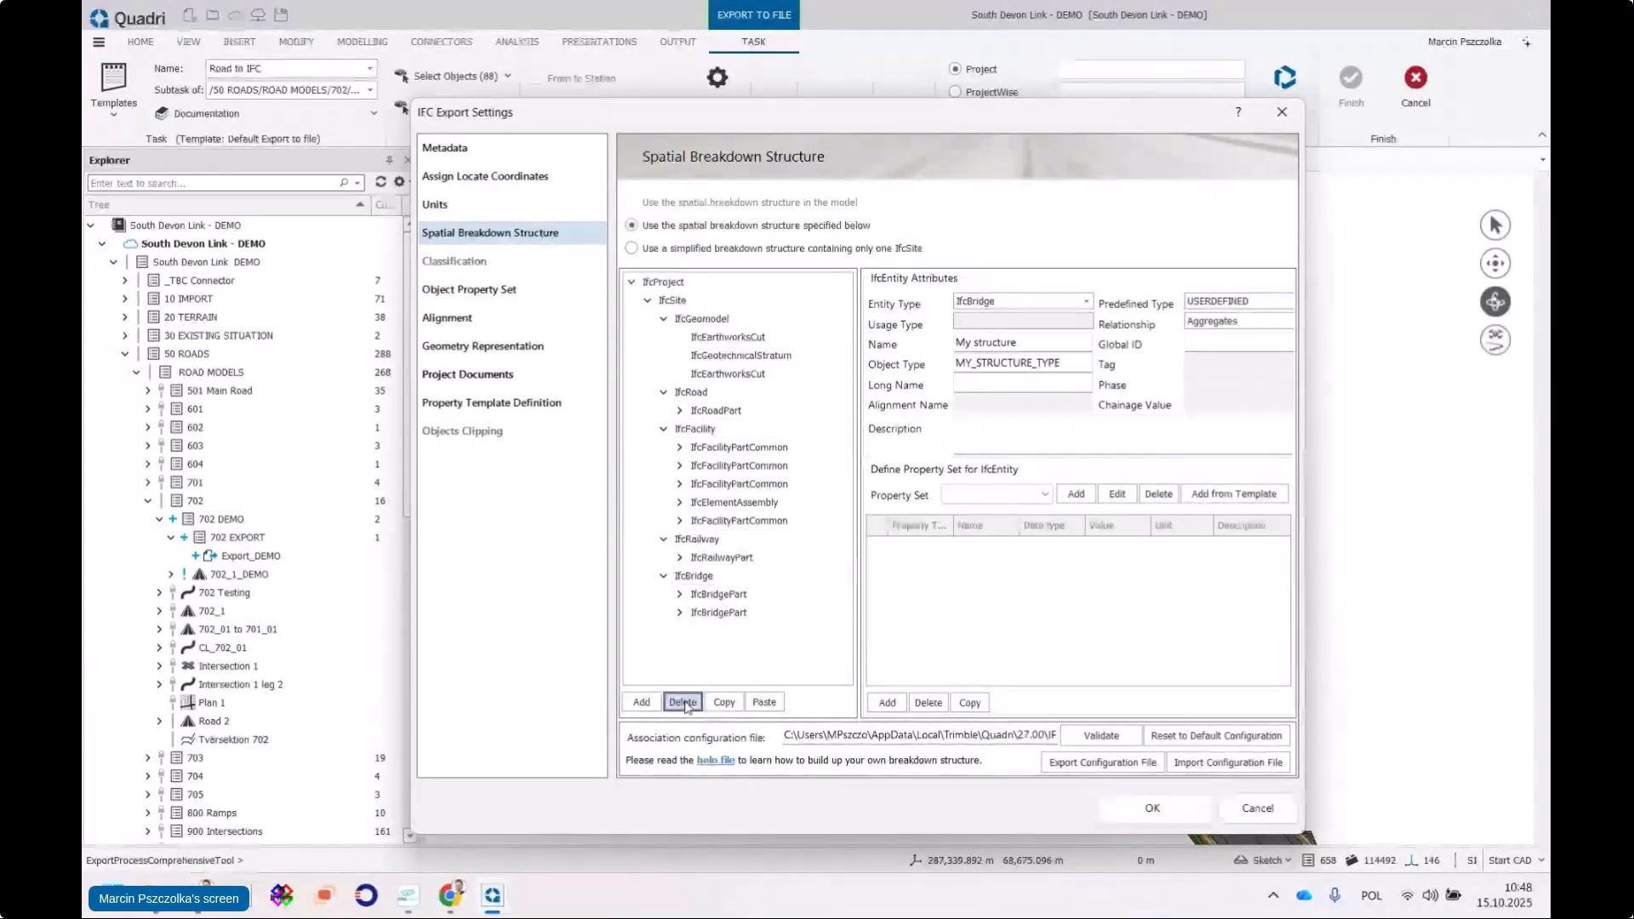
click(807, 517)
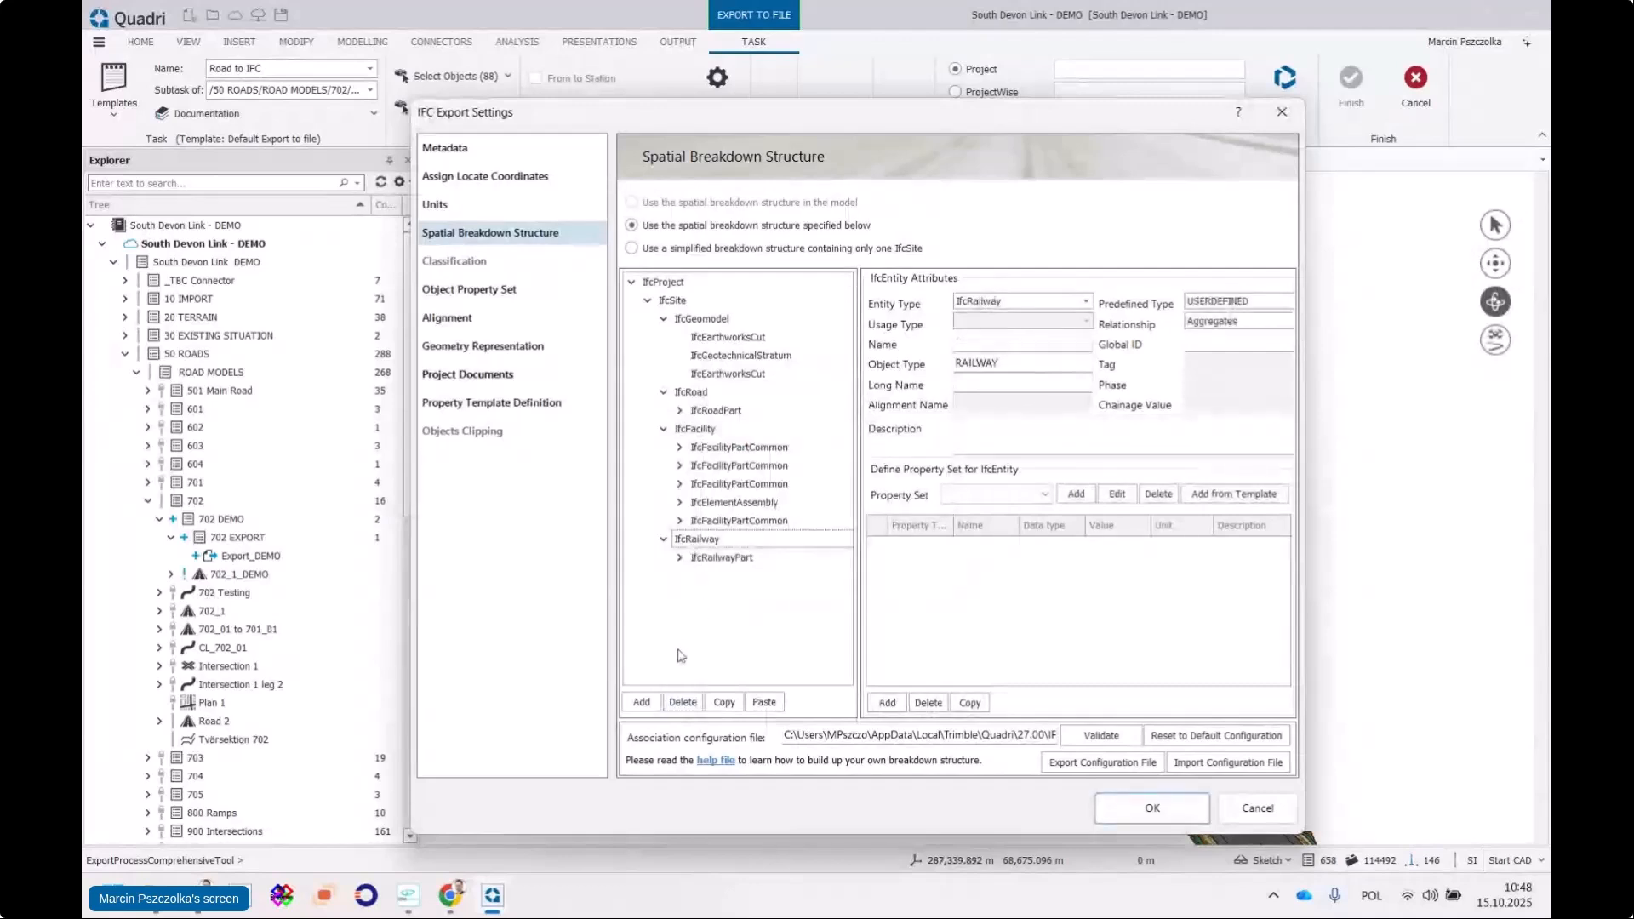
click(683, 702)
click(805, 516)
click(712, 449)
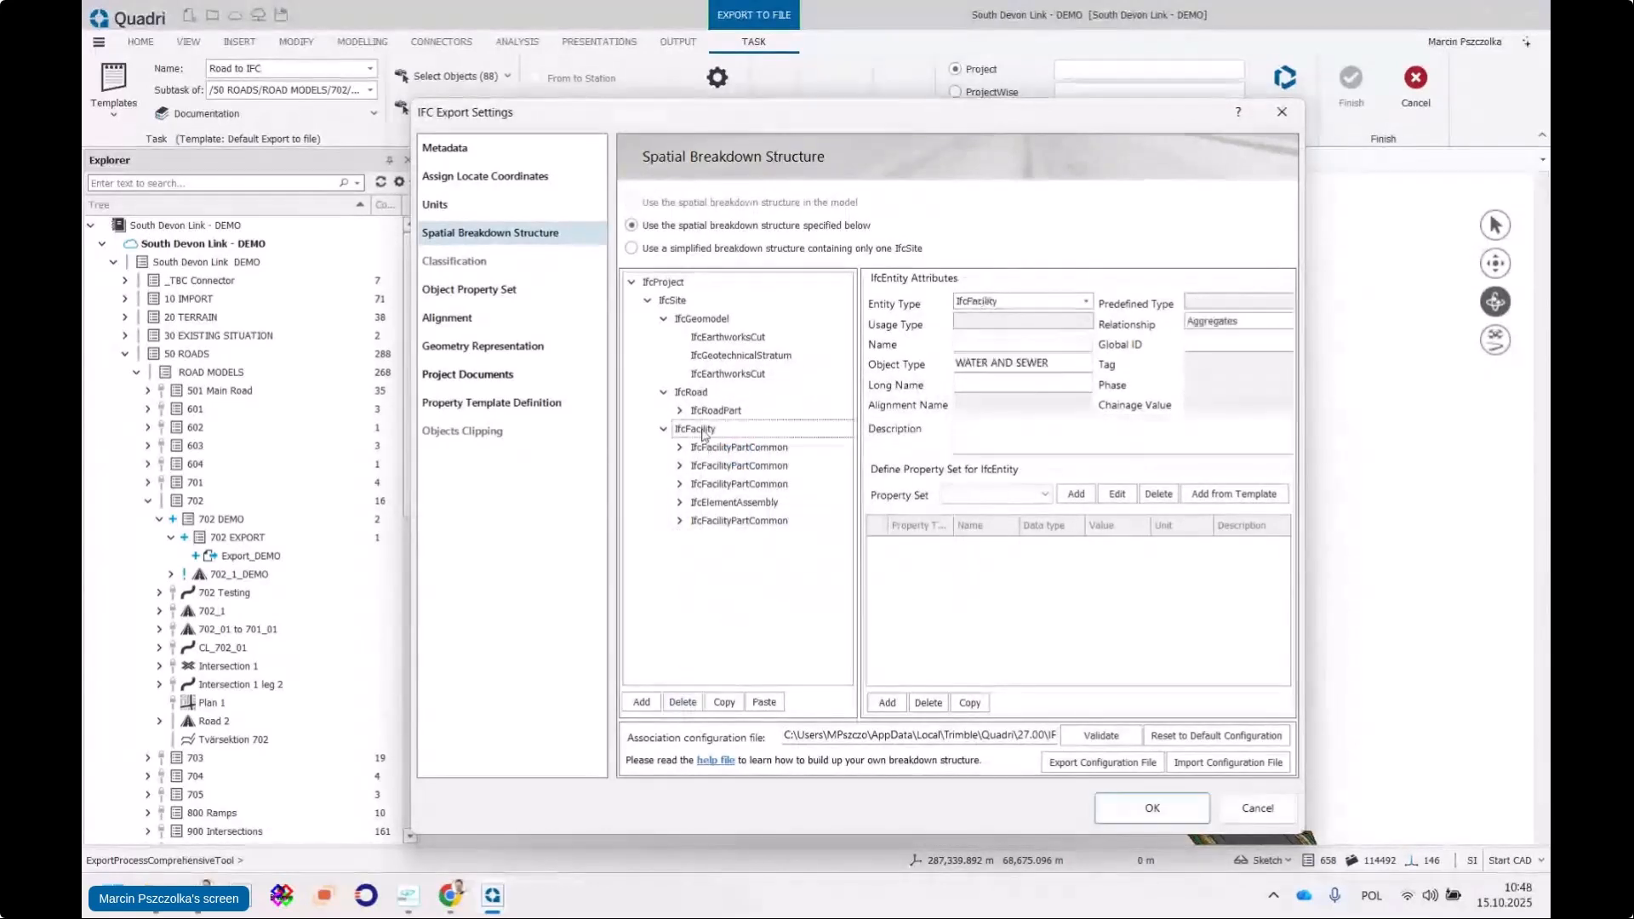
click(683, 702)
click(806, 518)
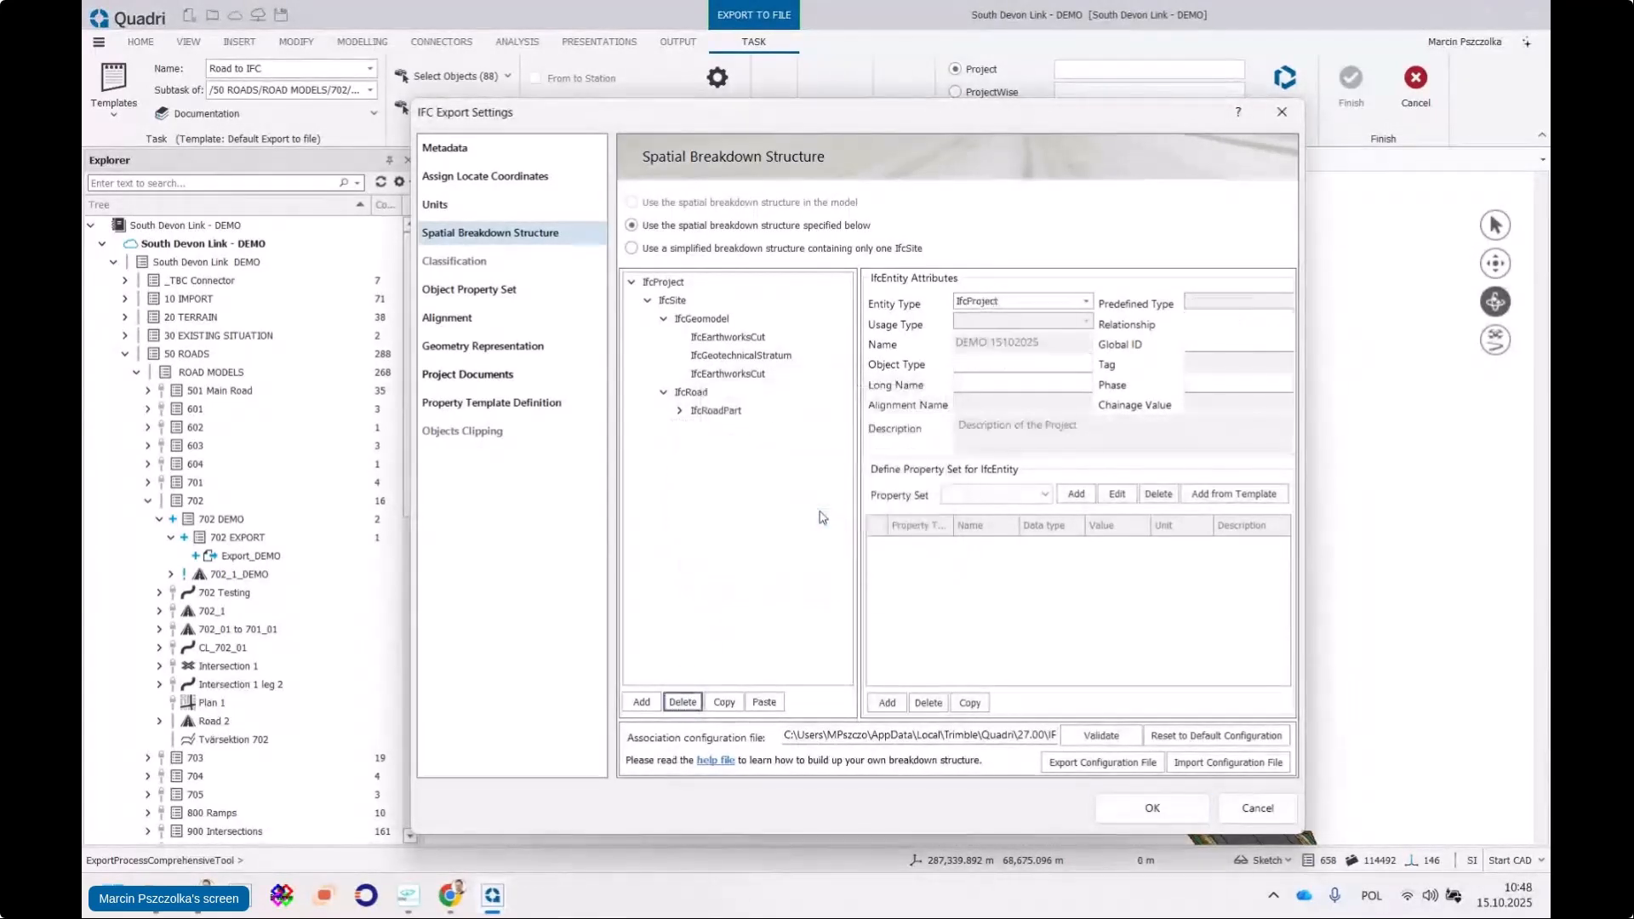
Expand IfcGeomodel and the IfcRoad road parts, including the IfcEarthworksFill and IfcPavement groups
drag(764, 119, 689, 85)
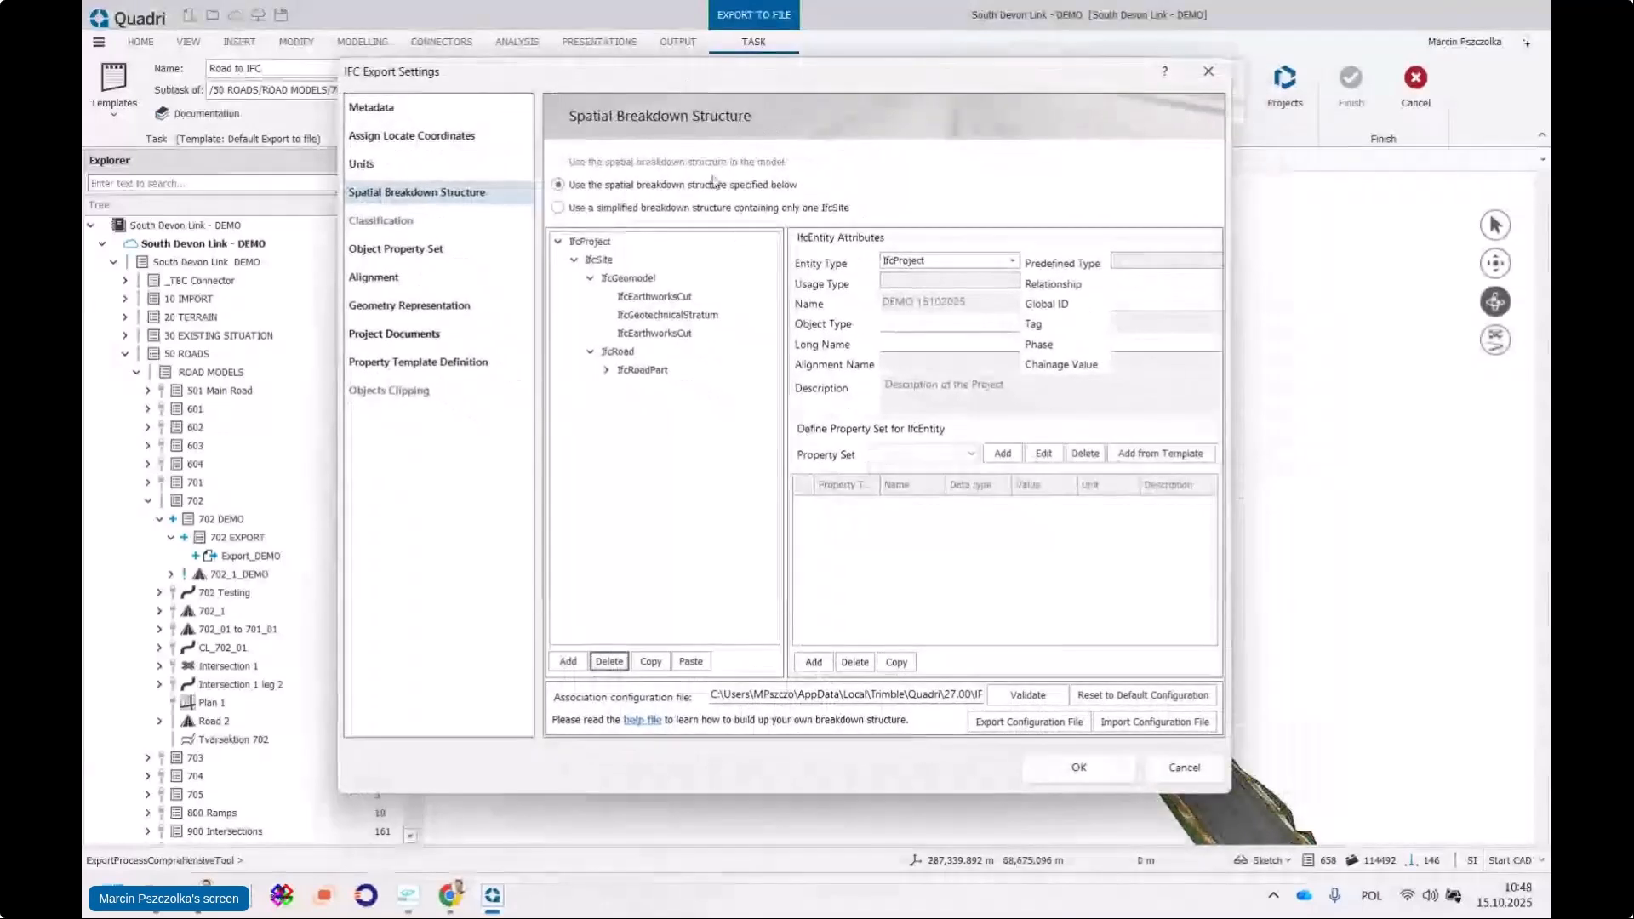
click(591, 279)
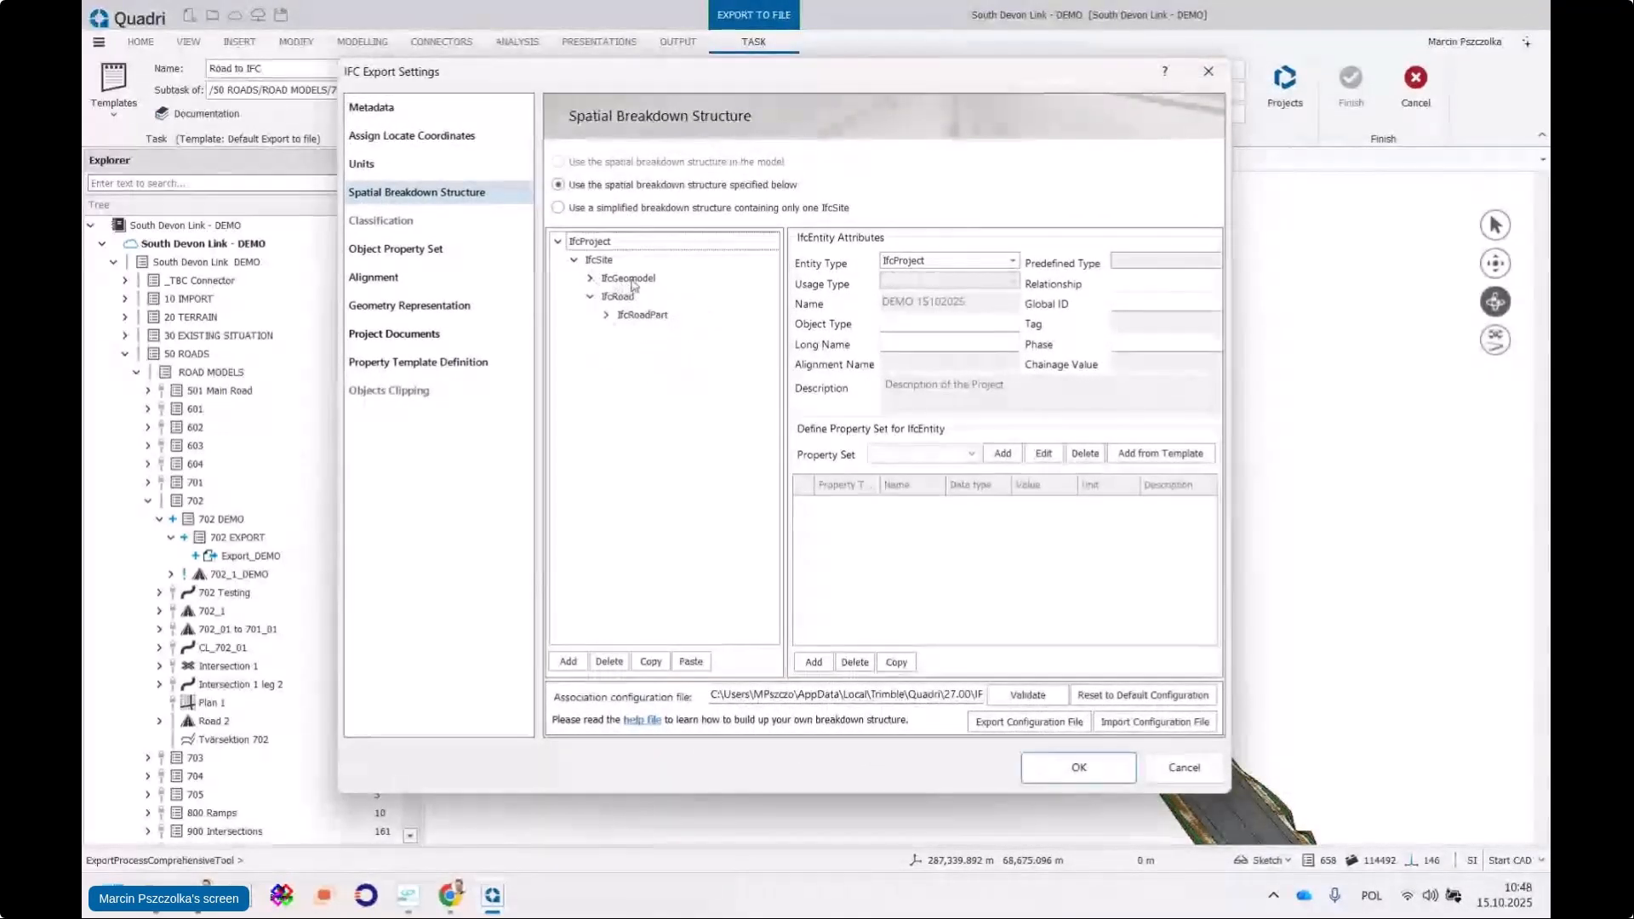
click(628, 280)
click(591, 278)
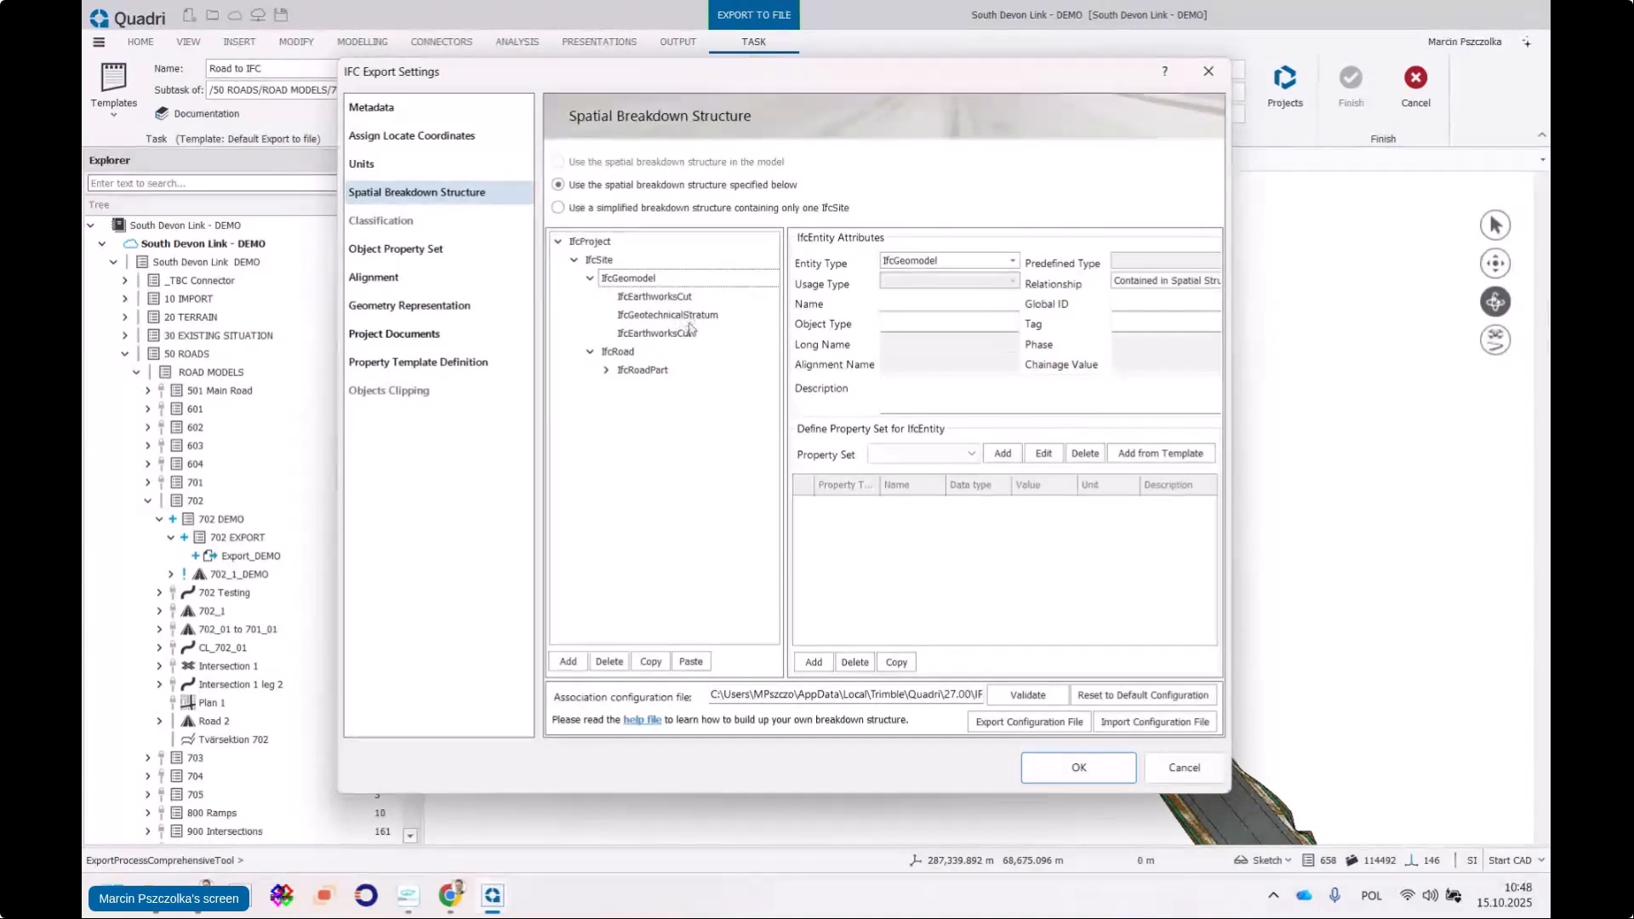
double_click(621, 372)
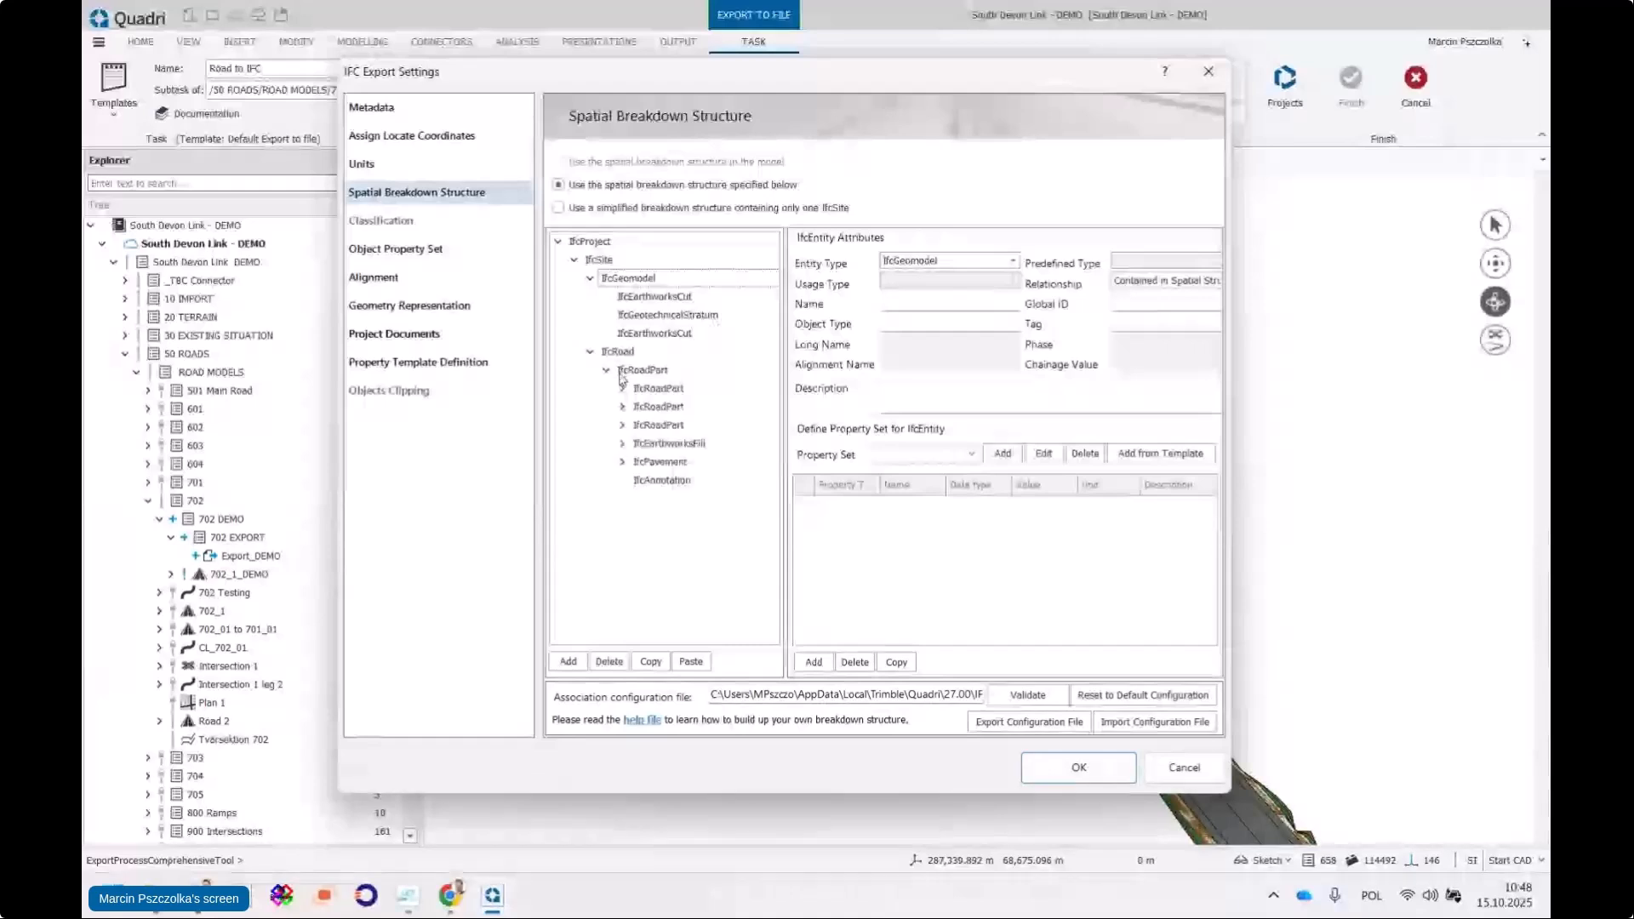
click(672, 389)
click(622, 388)
click(622, 425)
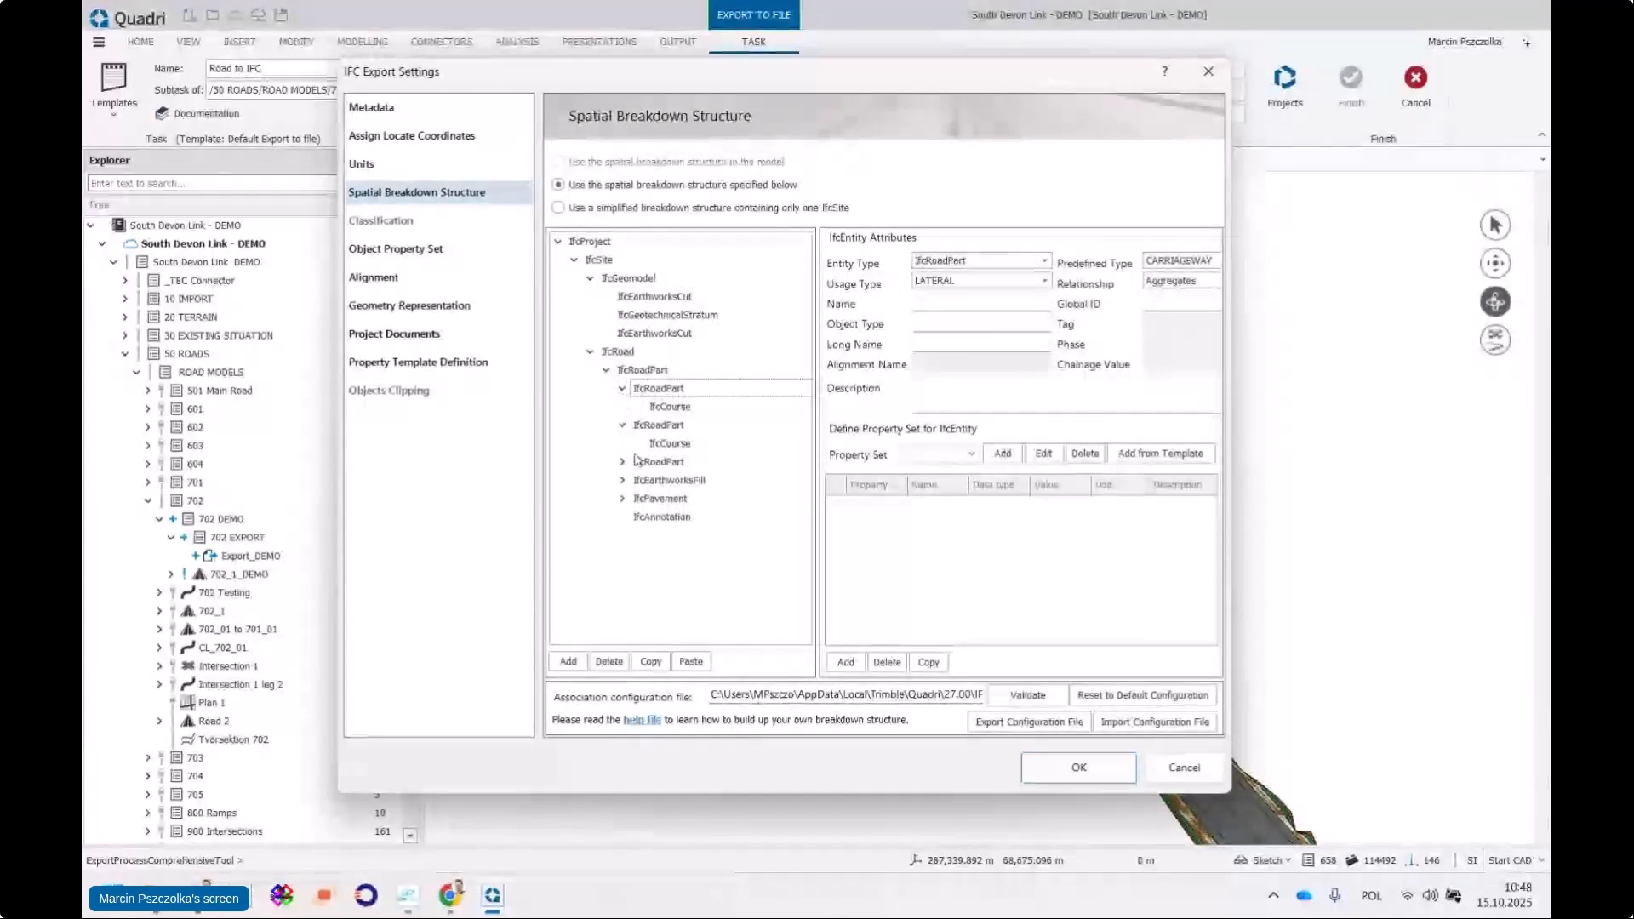
click(622, 461)
click(623, 535)
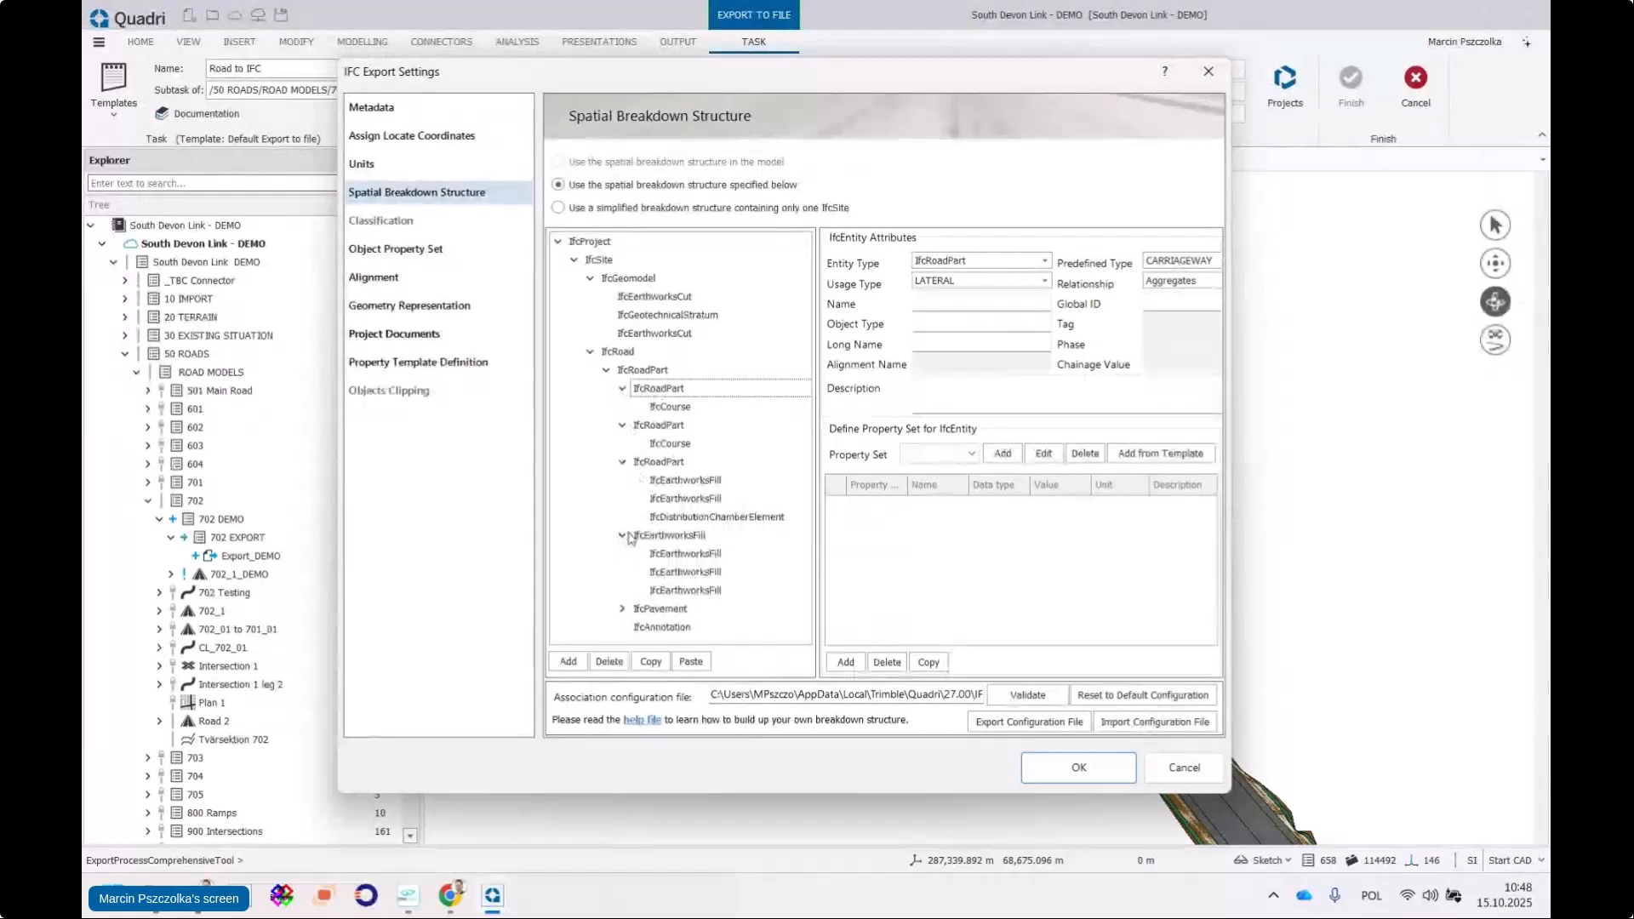
click(622, 609)
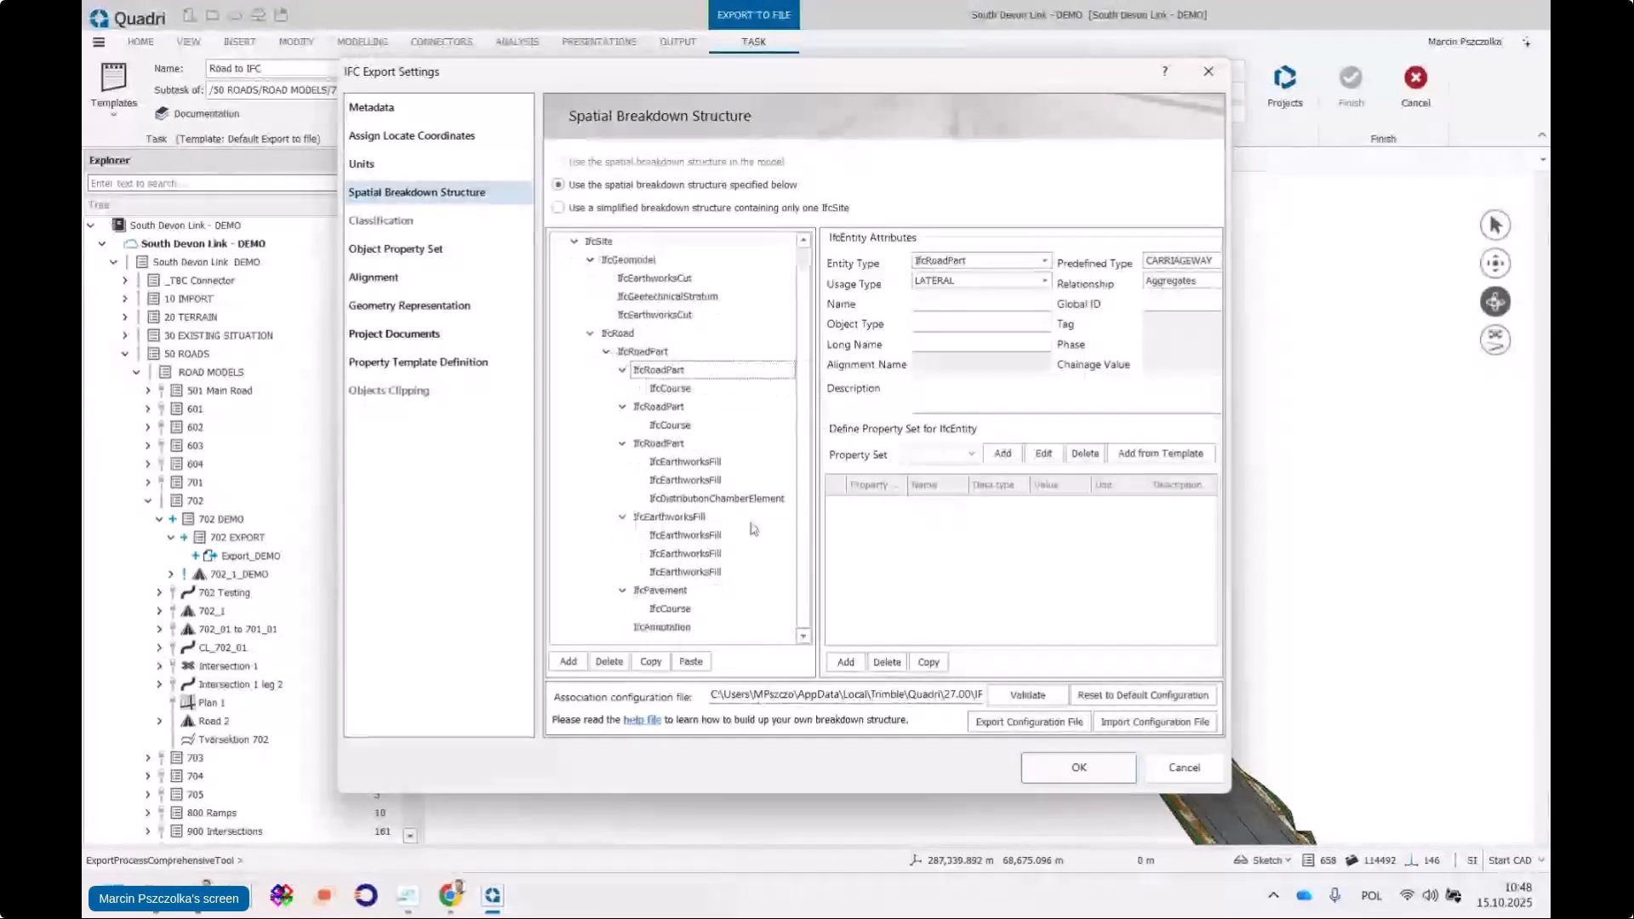
click(627, 335)
Review the CARRIAGEWAY, IfcCourse and SHOULDER attributes in a wider dialog, then accept the export settings
drag(818, 313, 793, 324)
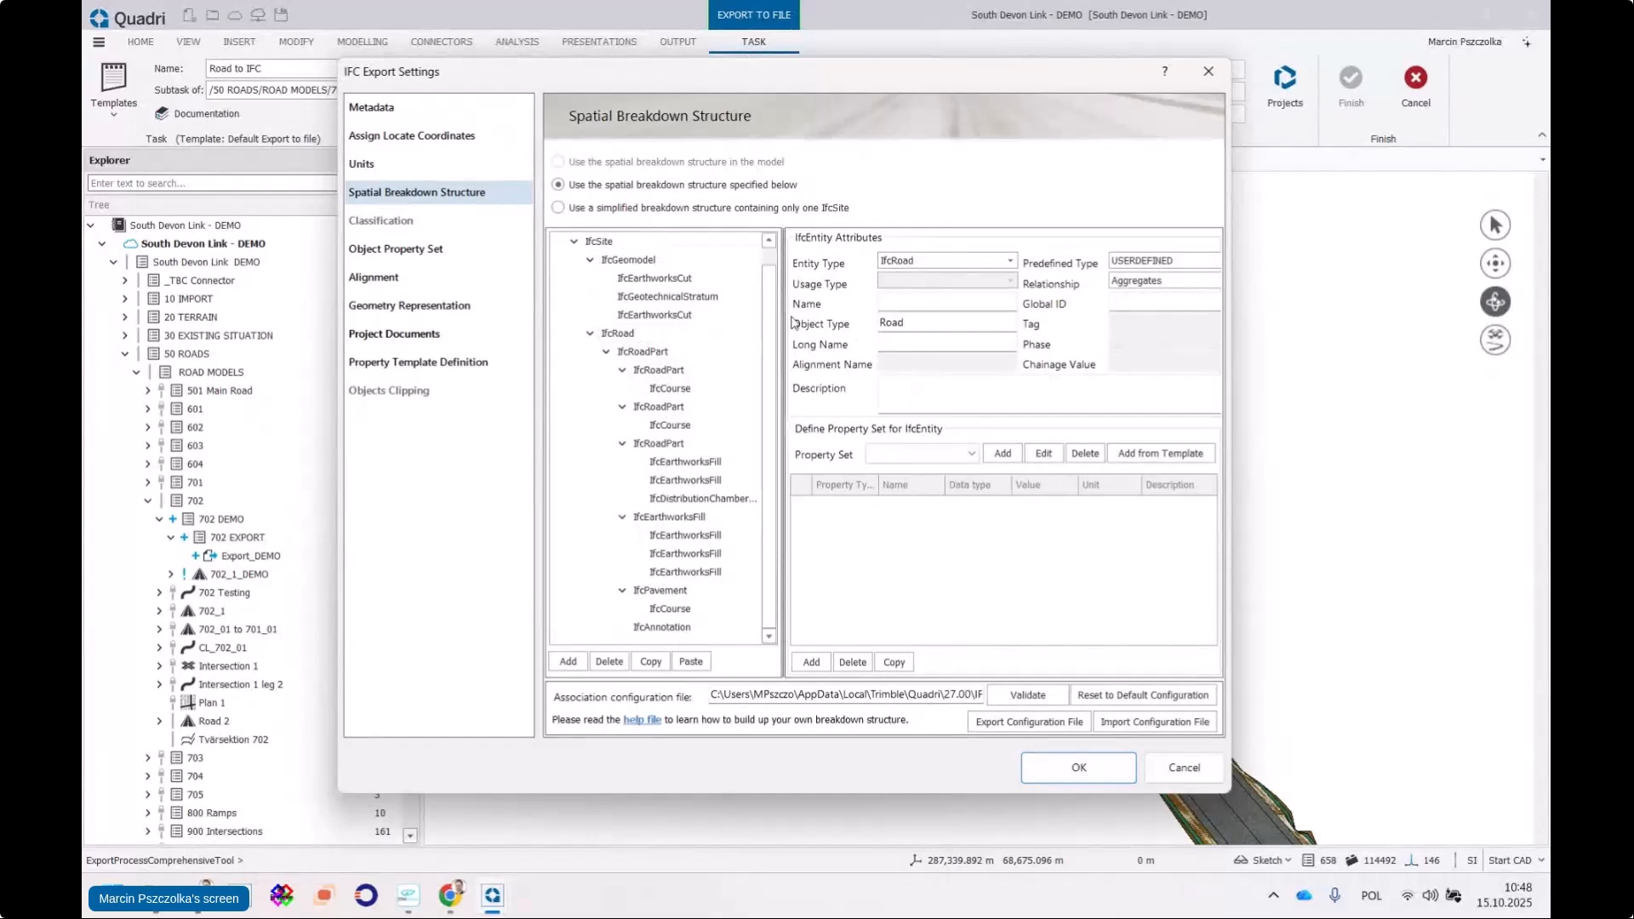
drag(1229, 321, 1355, 321)
click(660, 371)
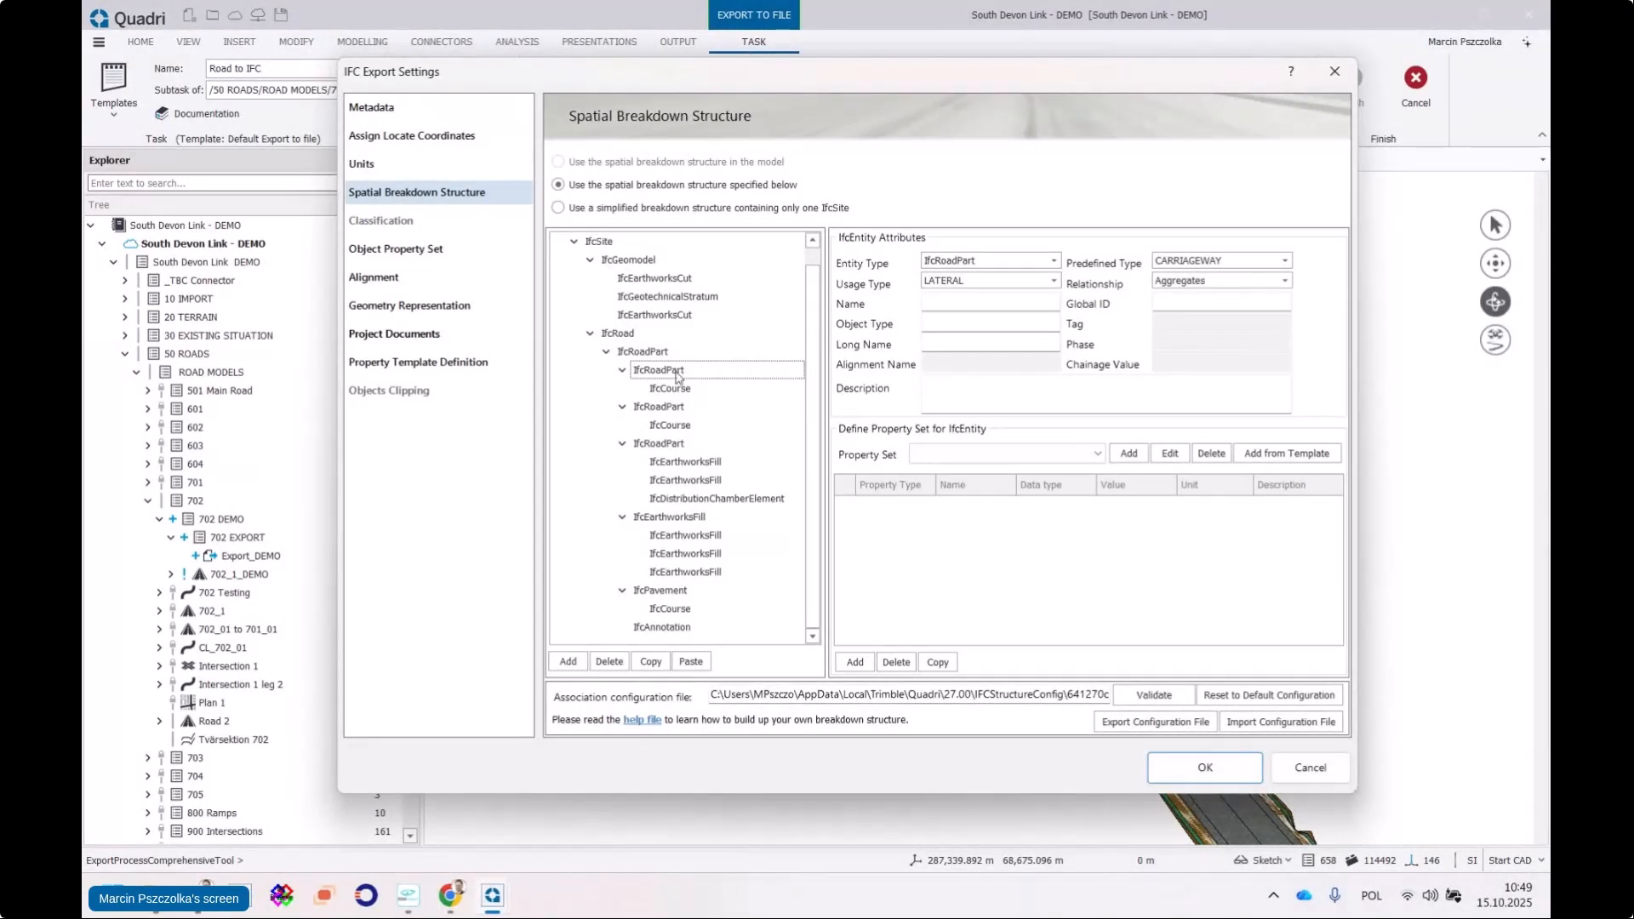
click(670, 392)
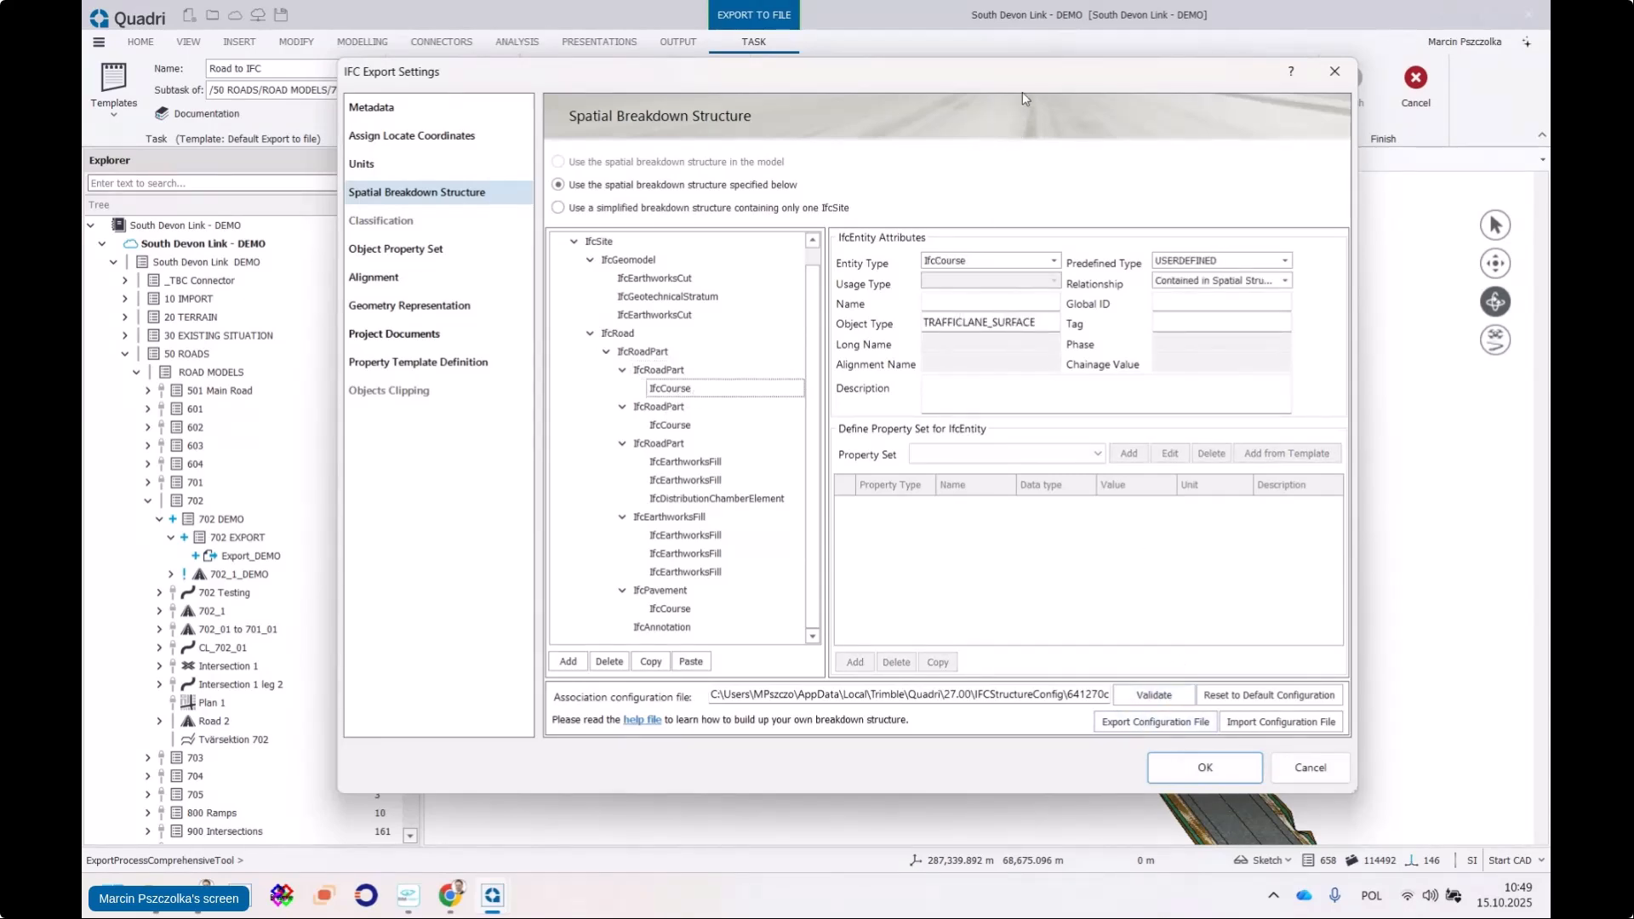
drag(1025, 75, 984, 50)
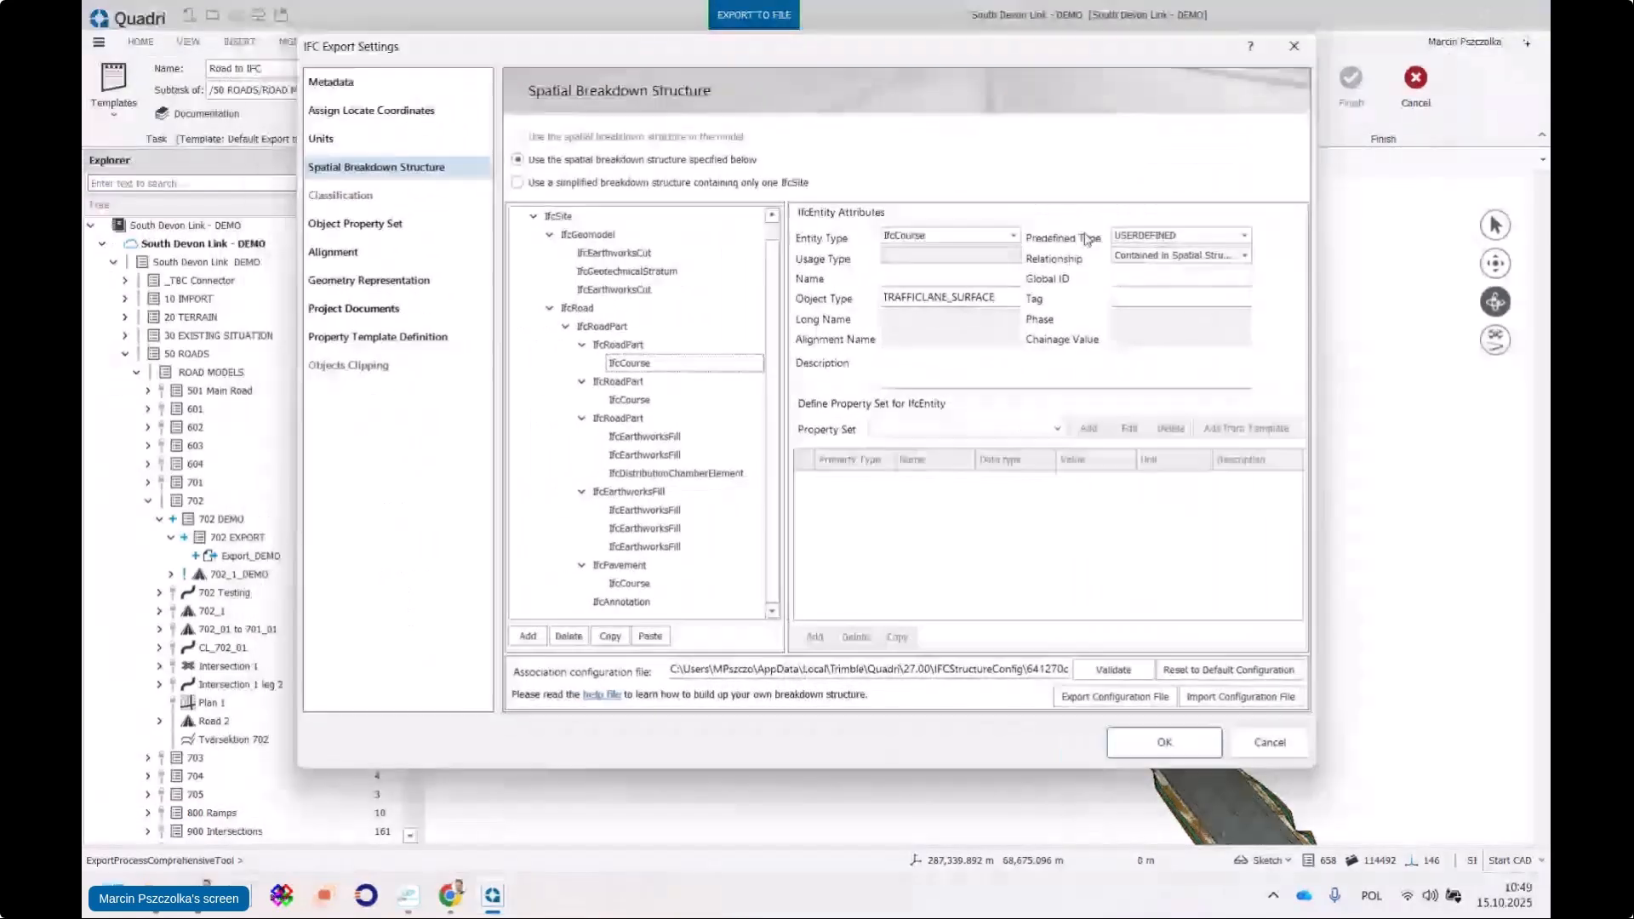
click(625, 380)
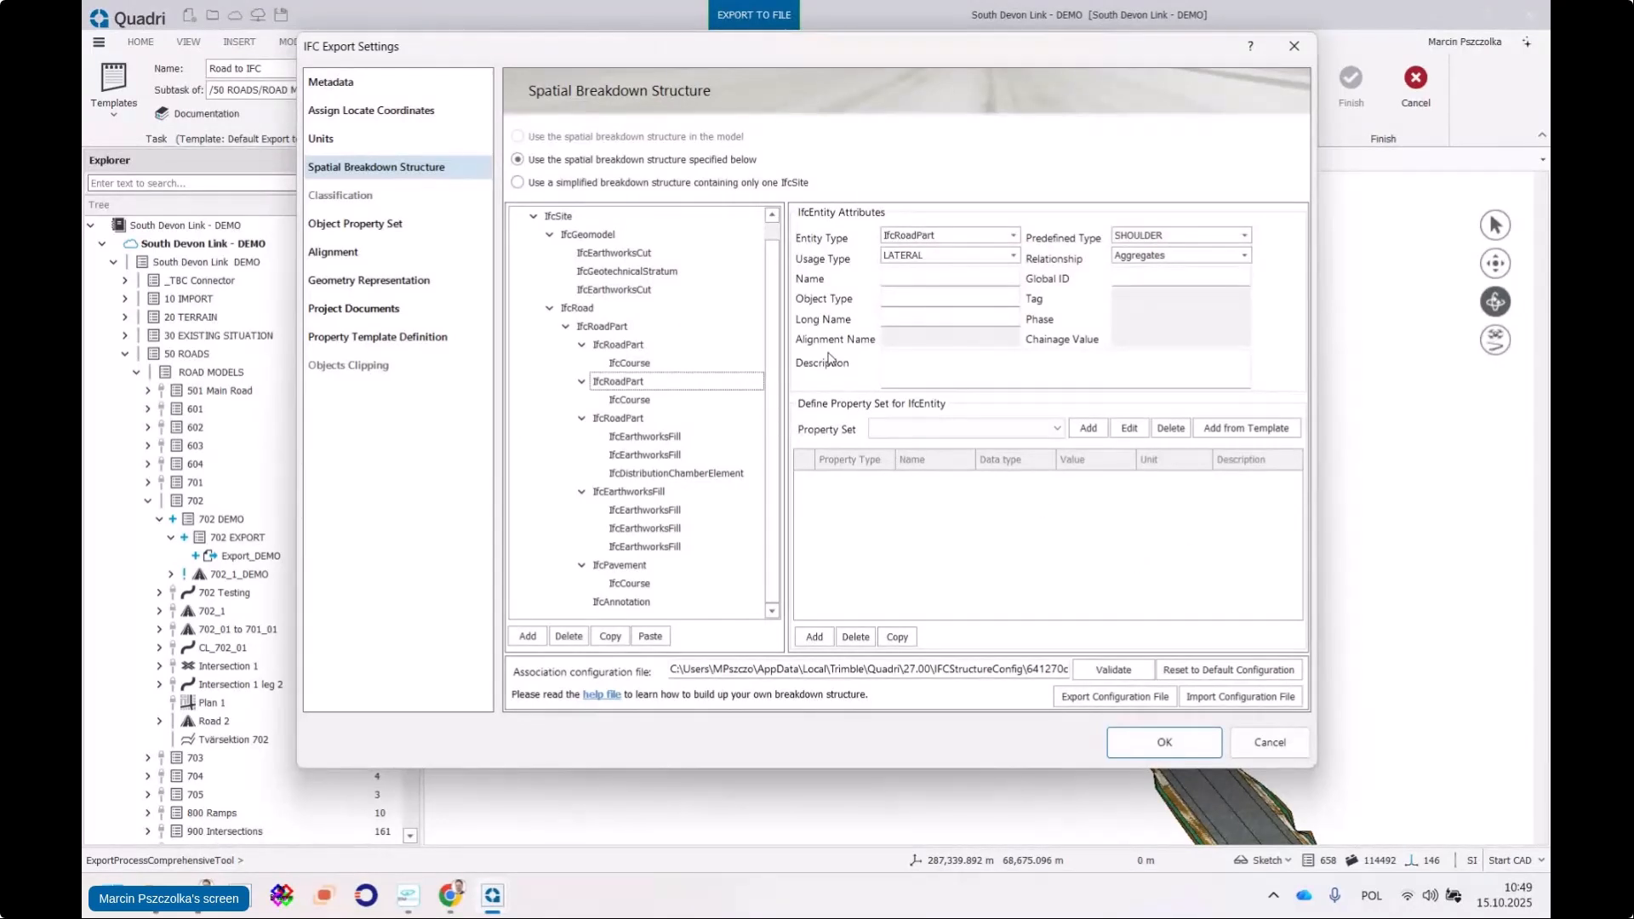
click(1169, 754)
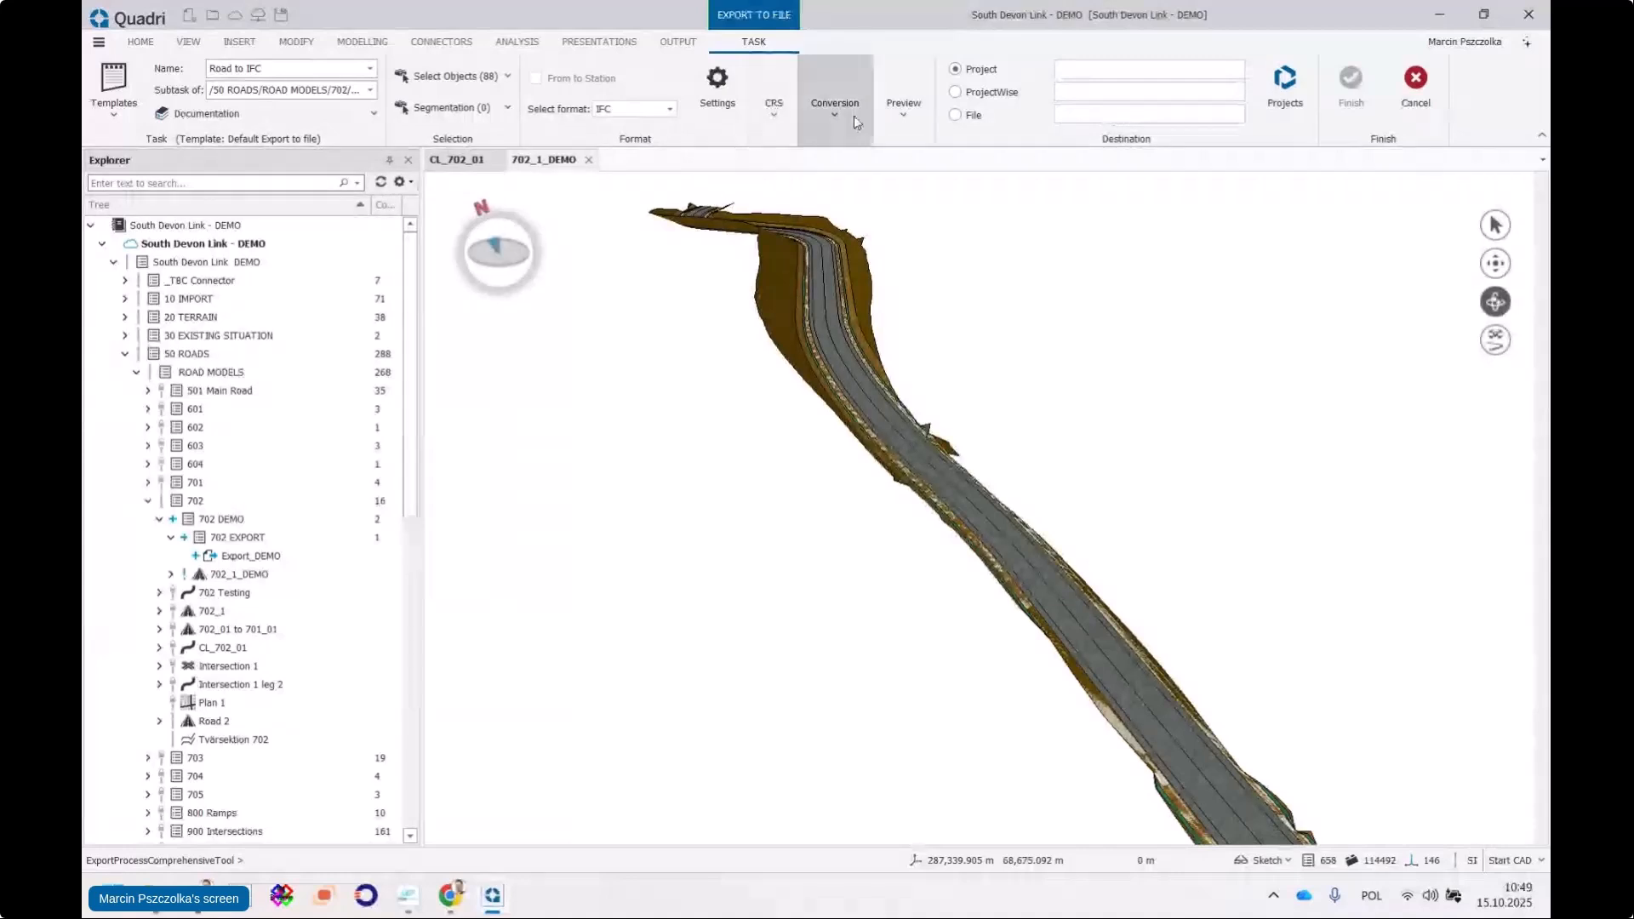
Choose the standard 'Export Road to IFC4.3' conversion rule in Select Rules and copy it
click(840, 113)
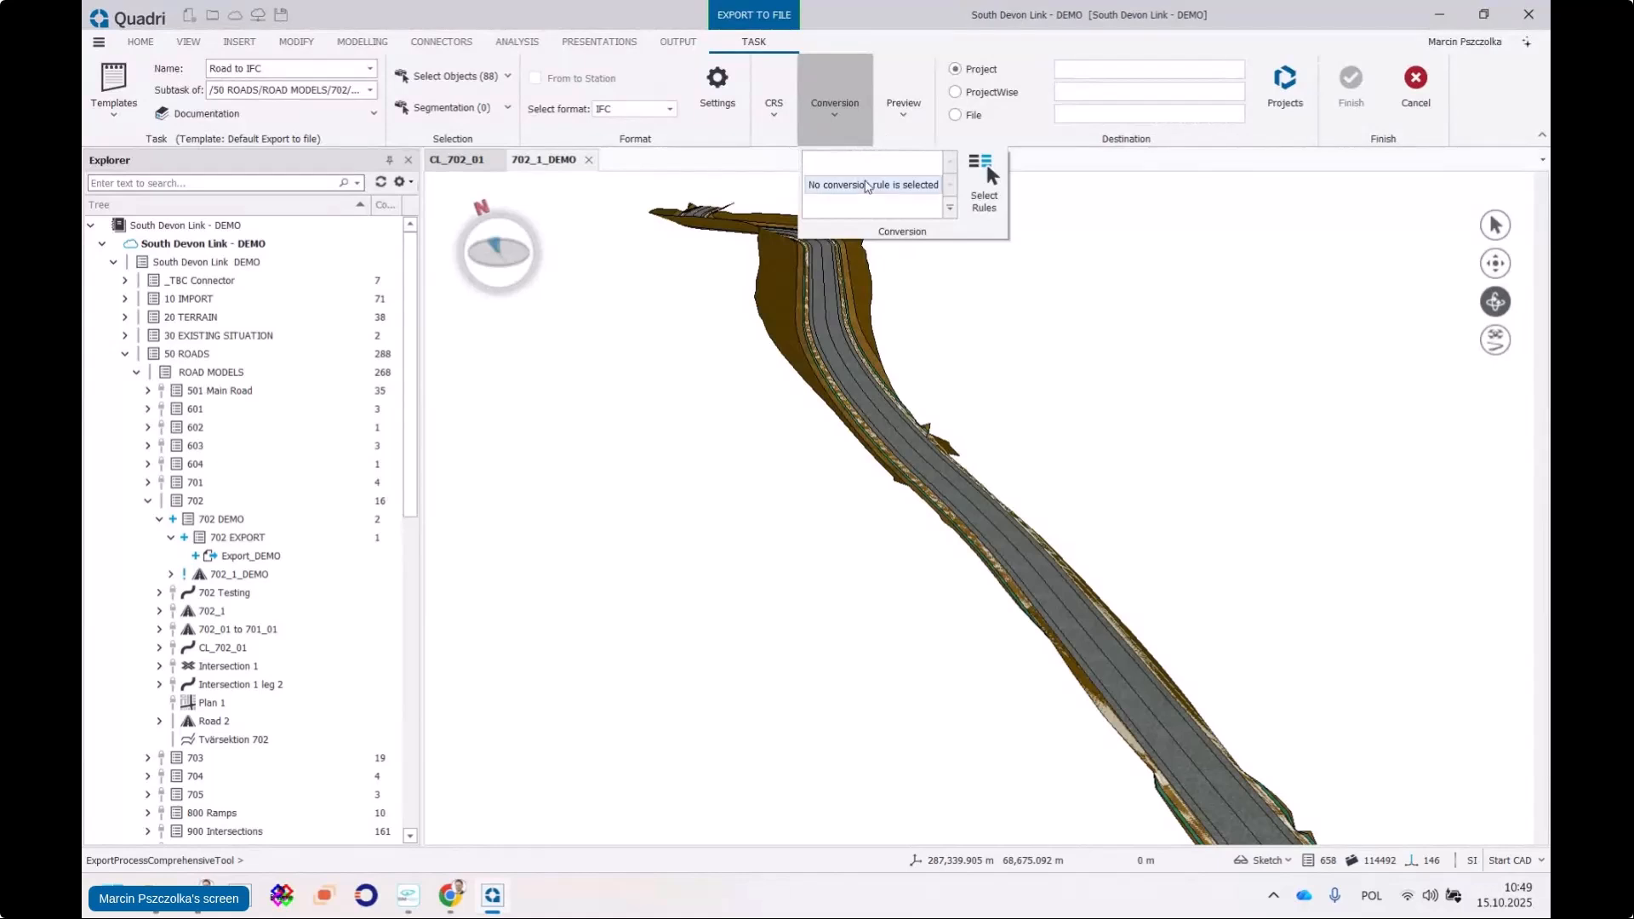
click(866, 189)
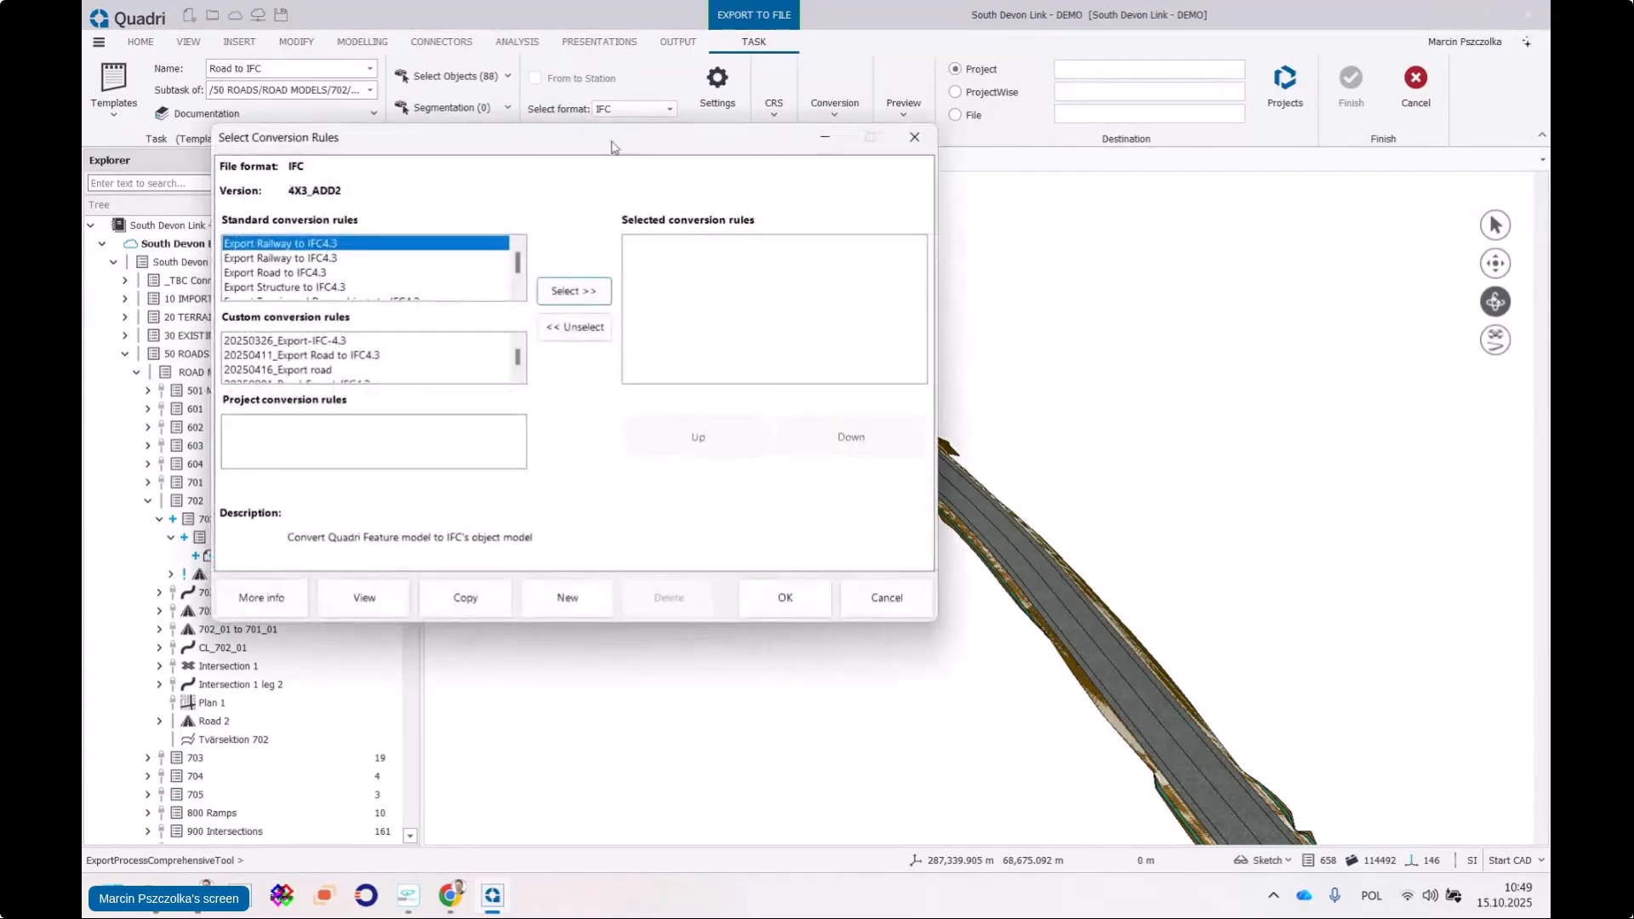
click(579, 238)
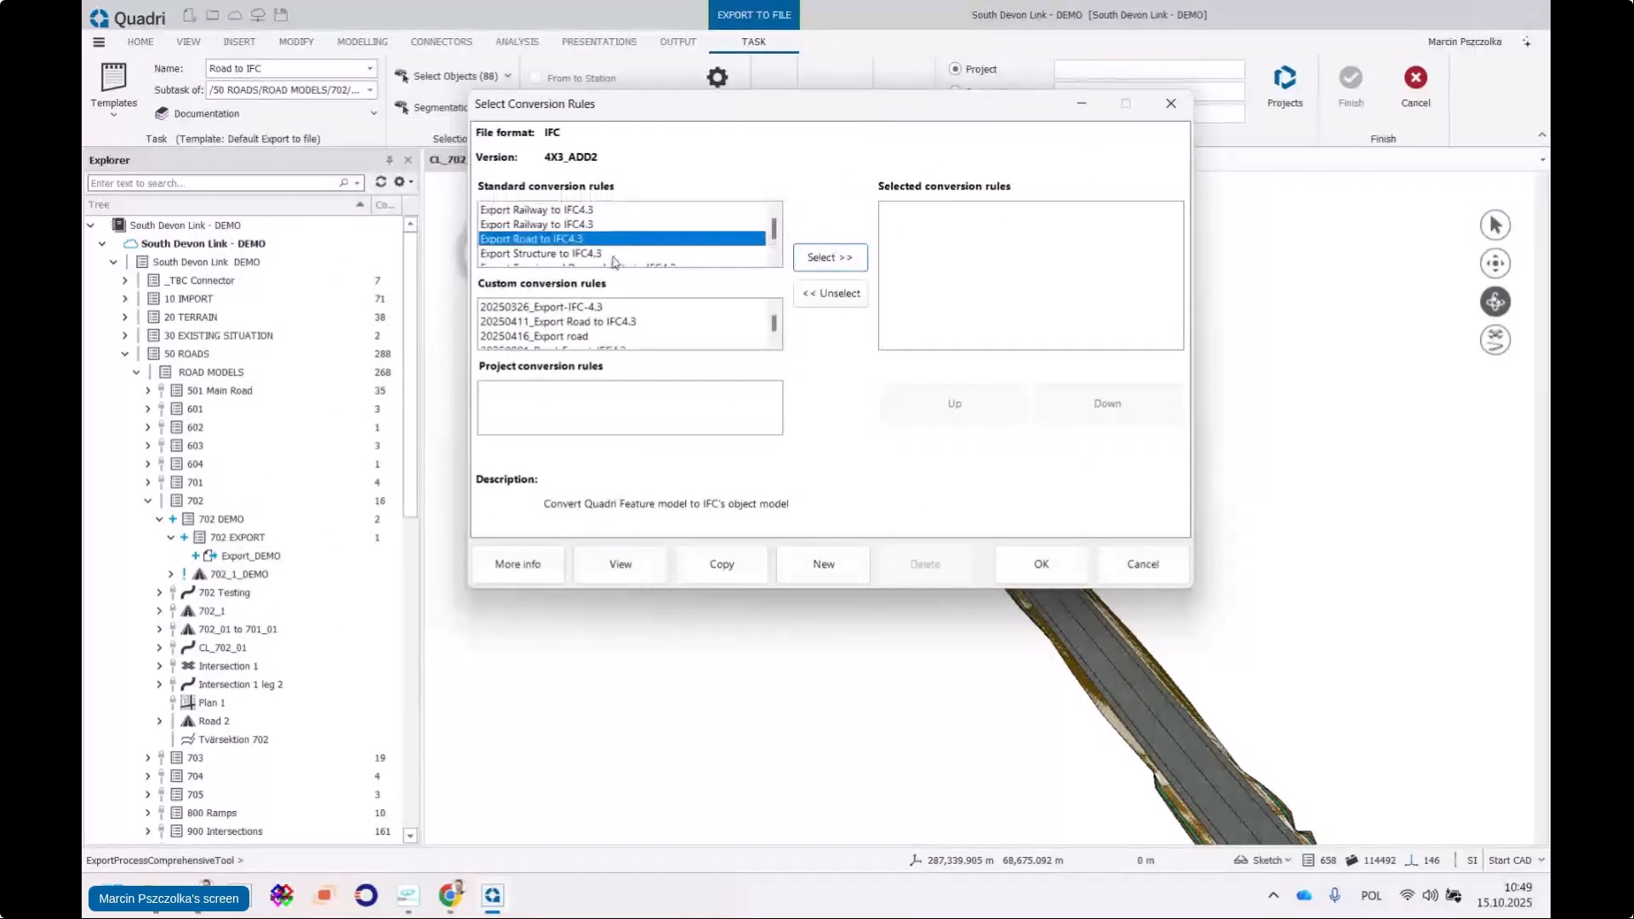
scroll(586, 221, down, 1)
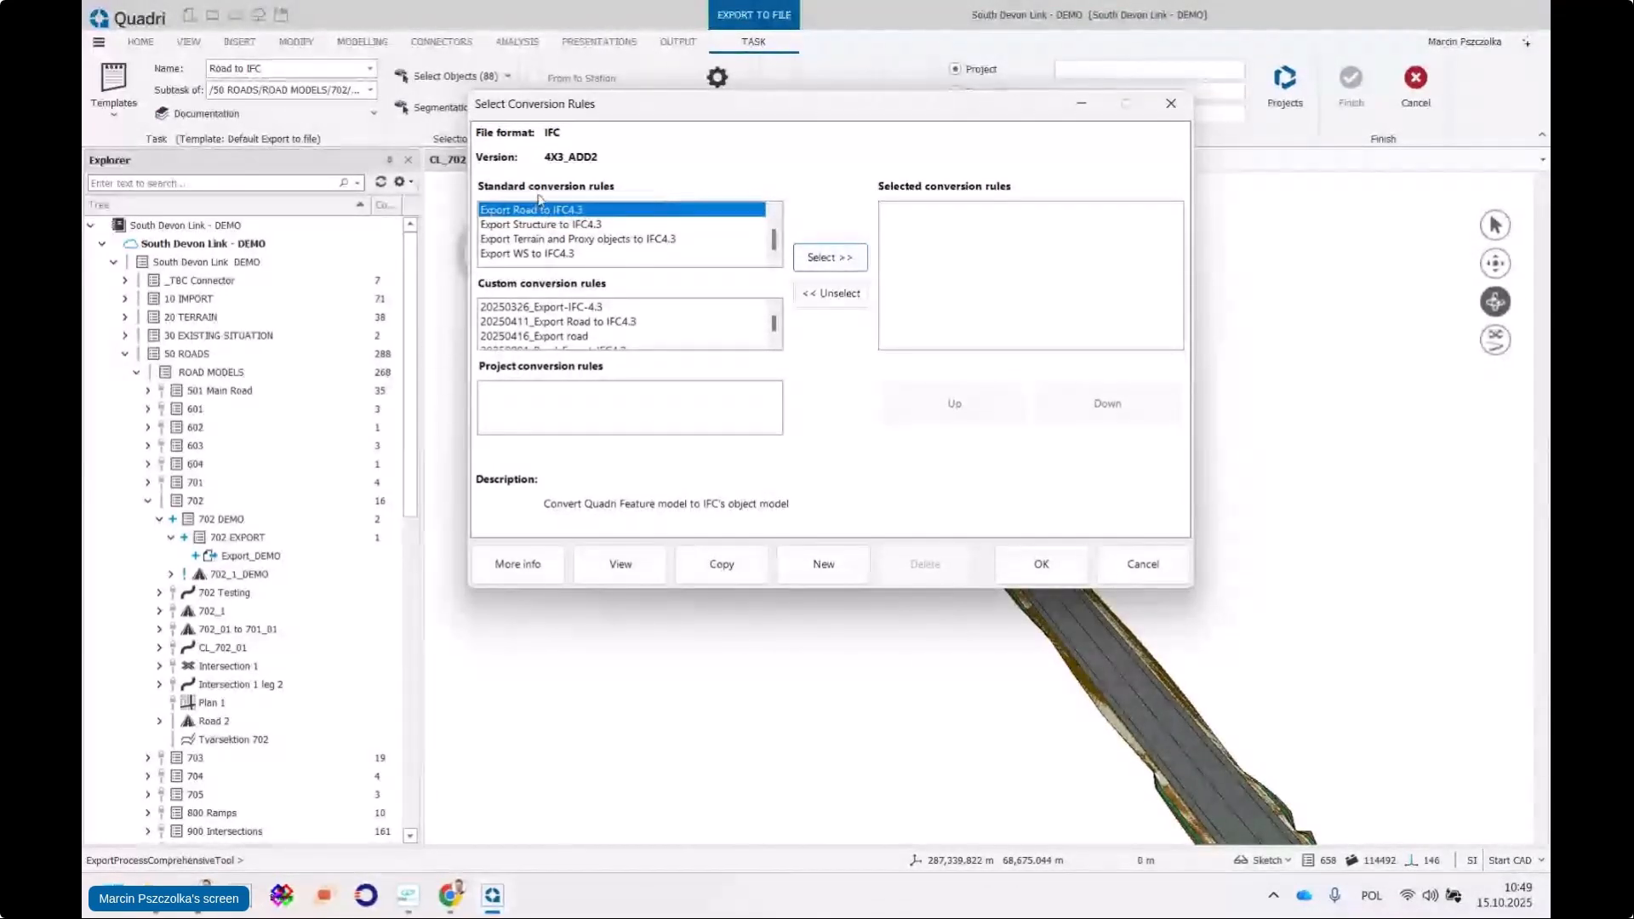
click(725, 565)
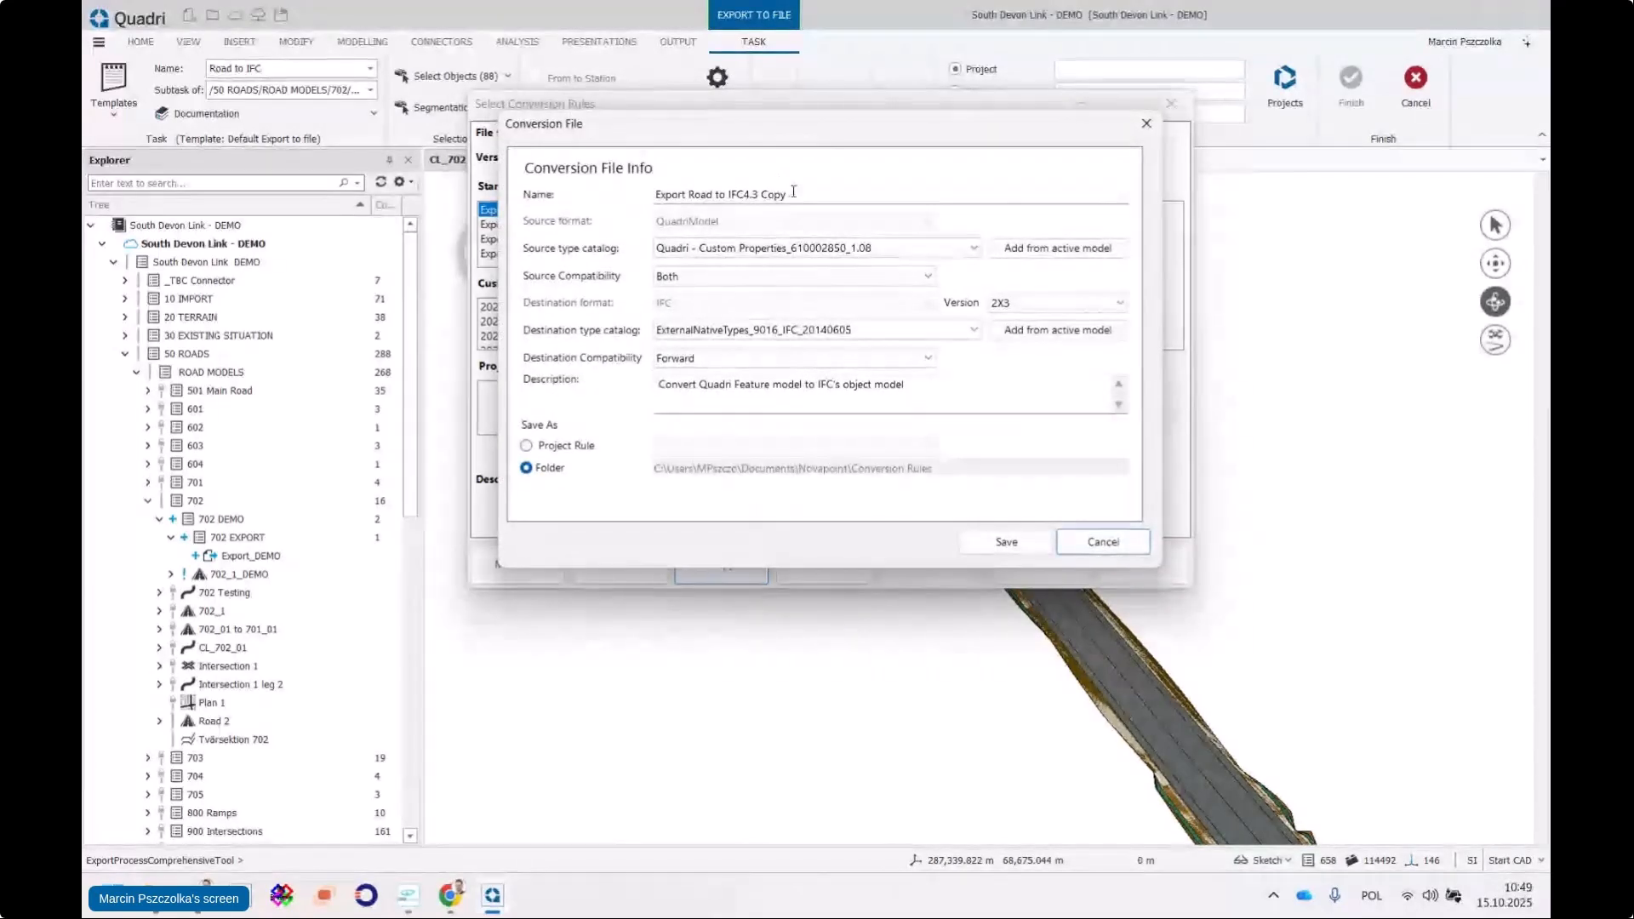
Rename the copy 'Export Road to IFC4.3 DEMO 15102025', set version 4X3_ADD2, and save it
double_click(766, 196)
text(DEMO 15)
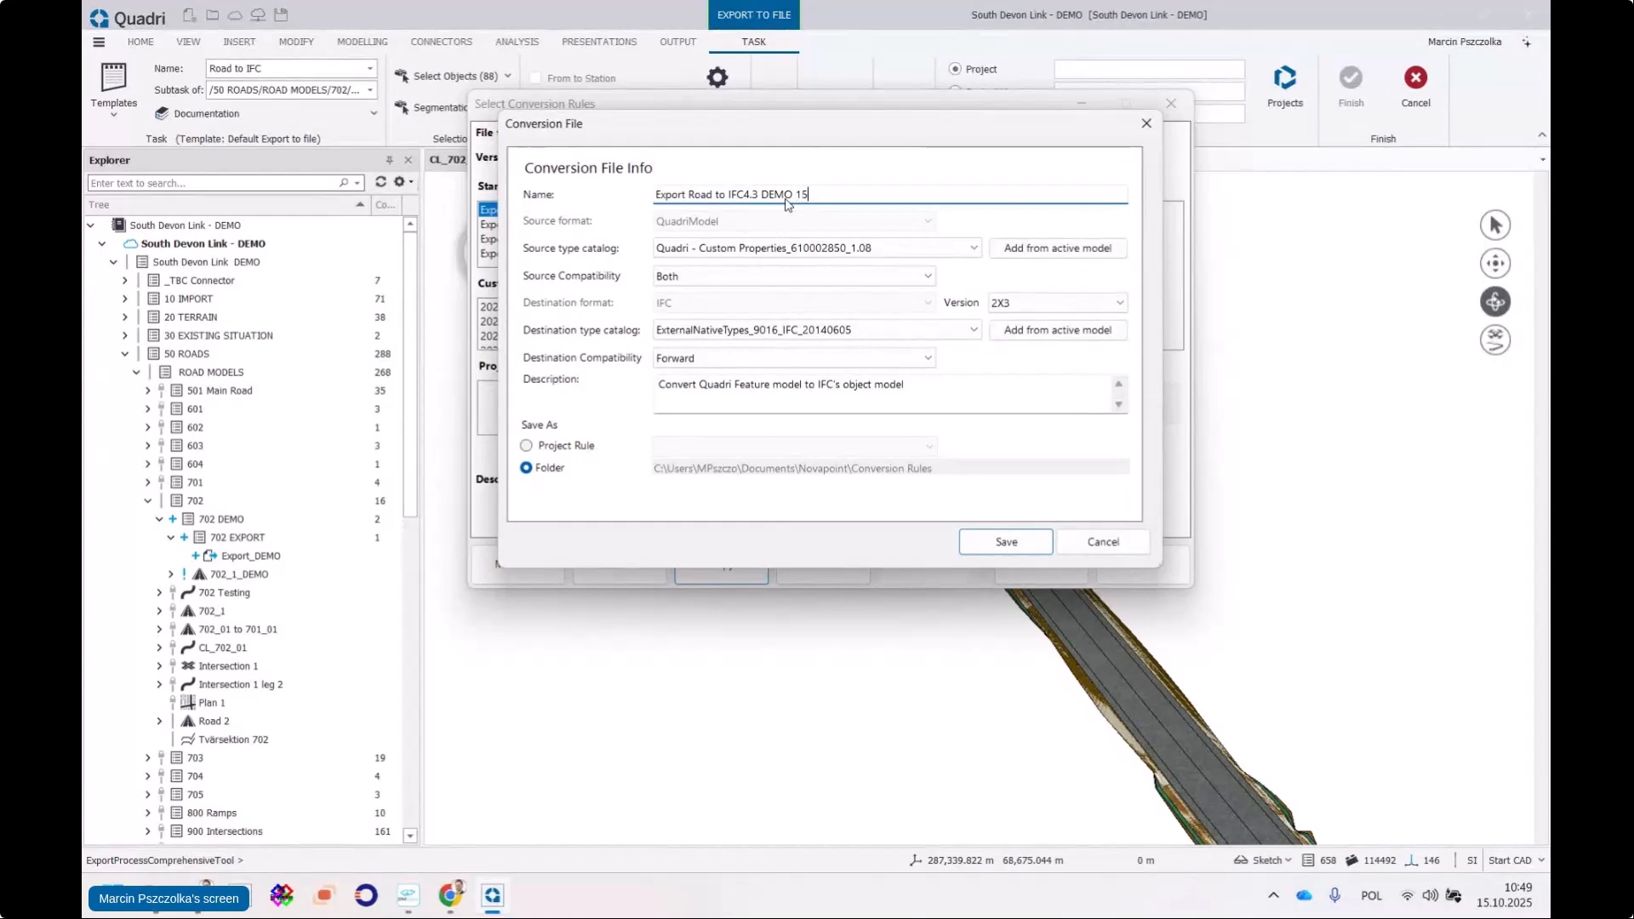
text(102025)
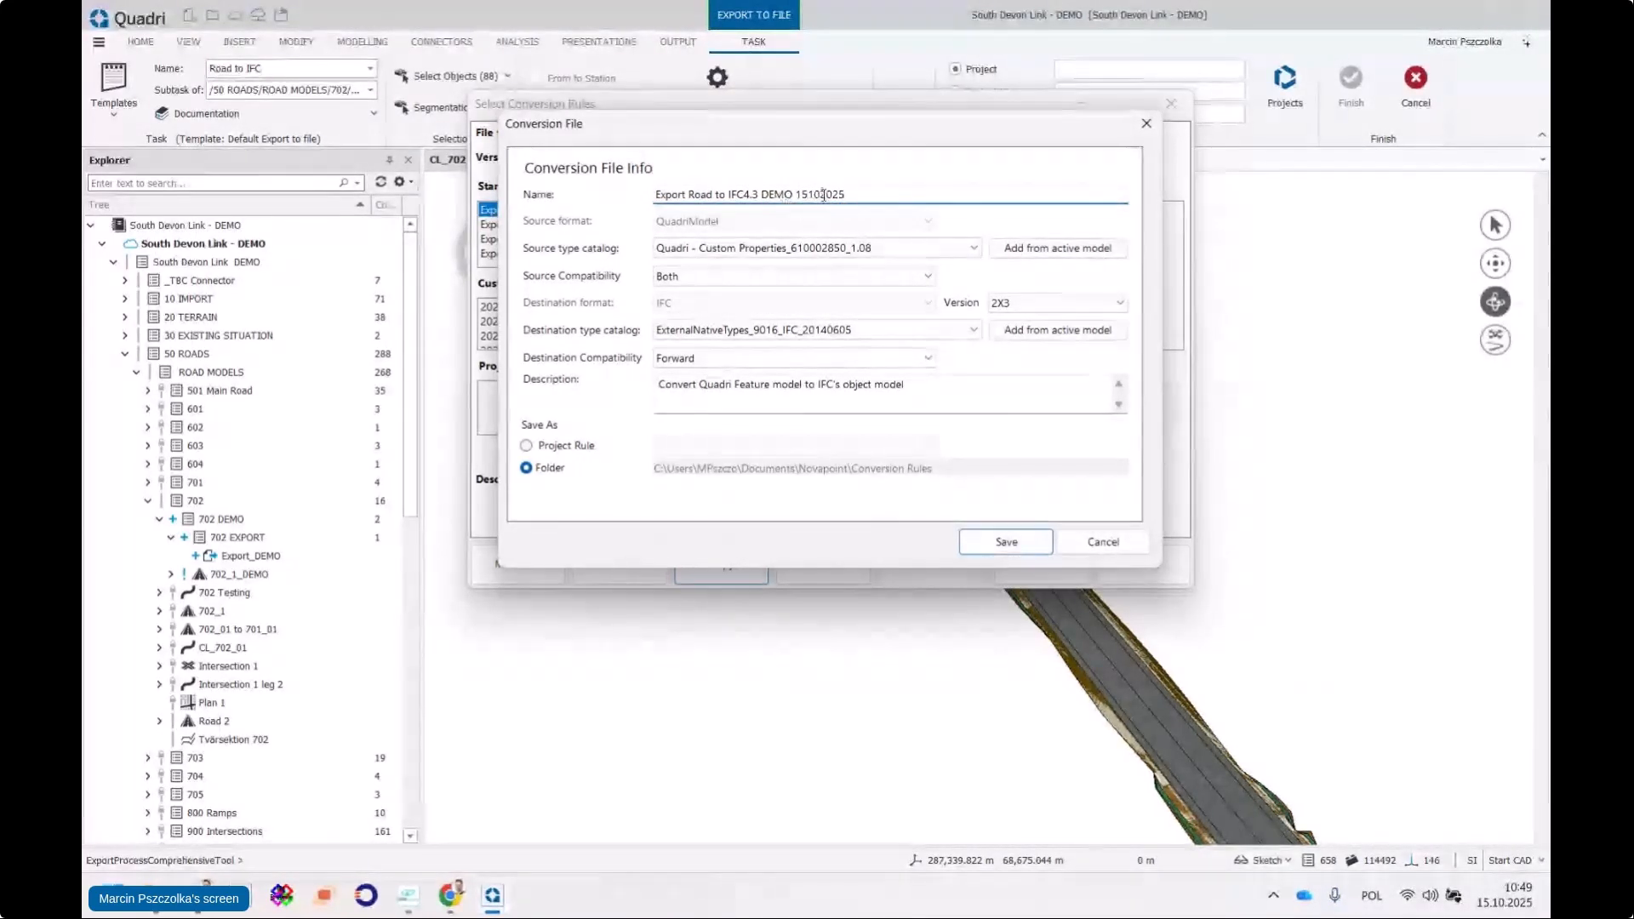
drag(804, 126, 795, 133)
click(1020, 309)
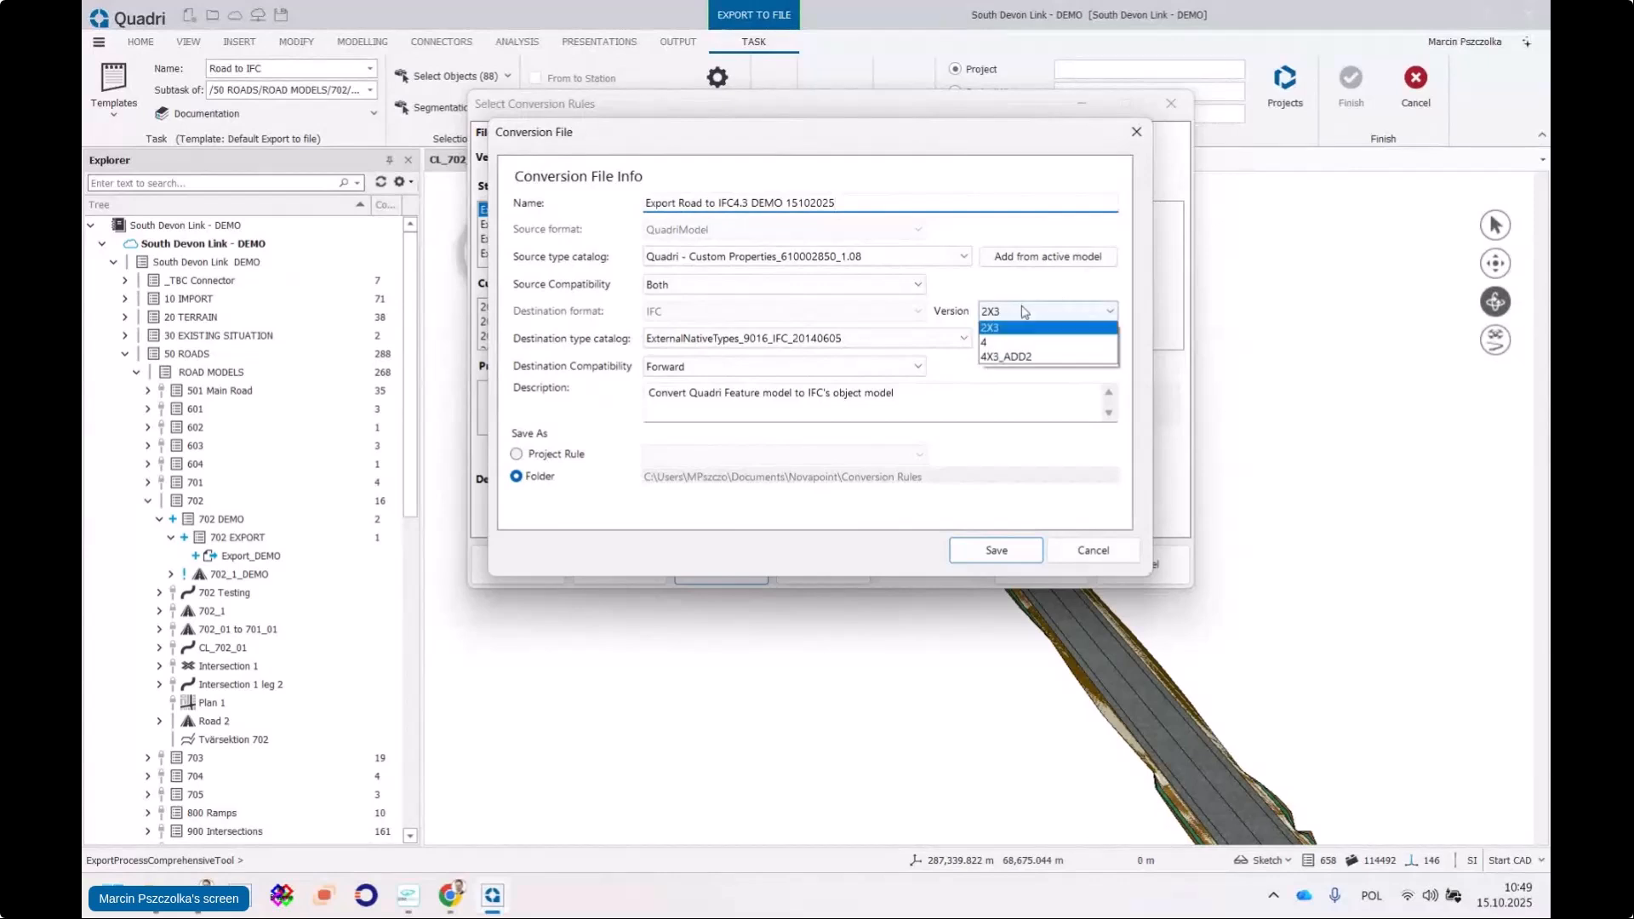
click(1021, 362)
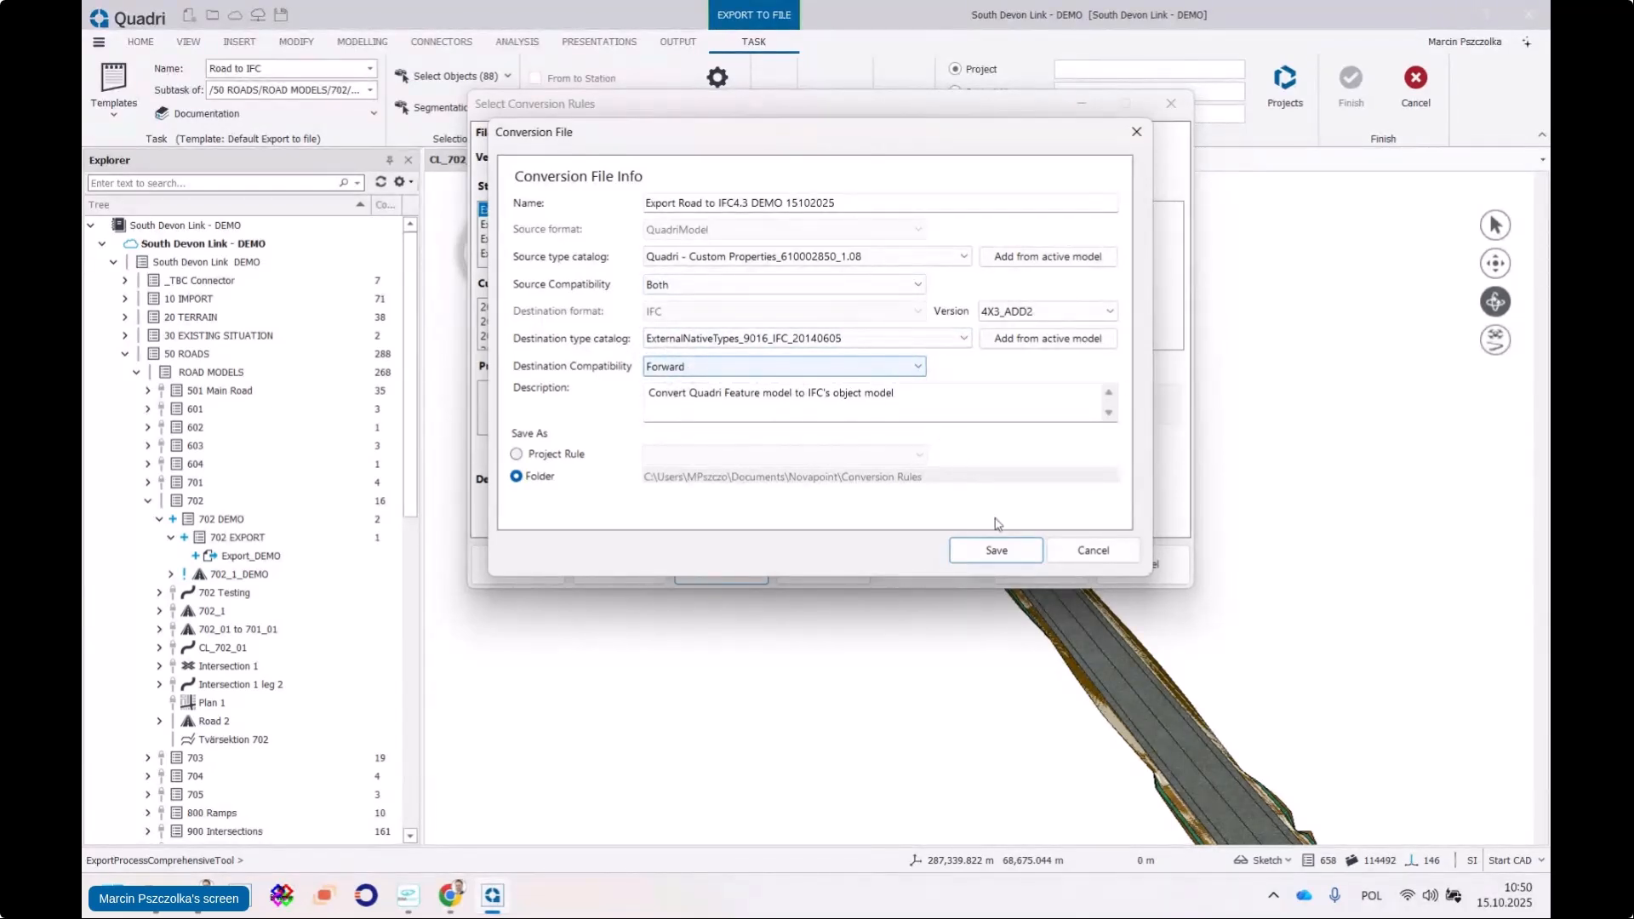
click(994, 551)
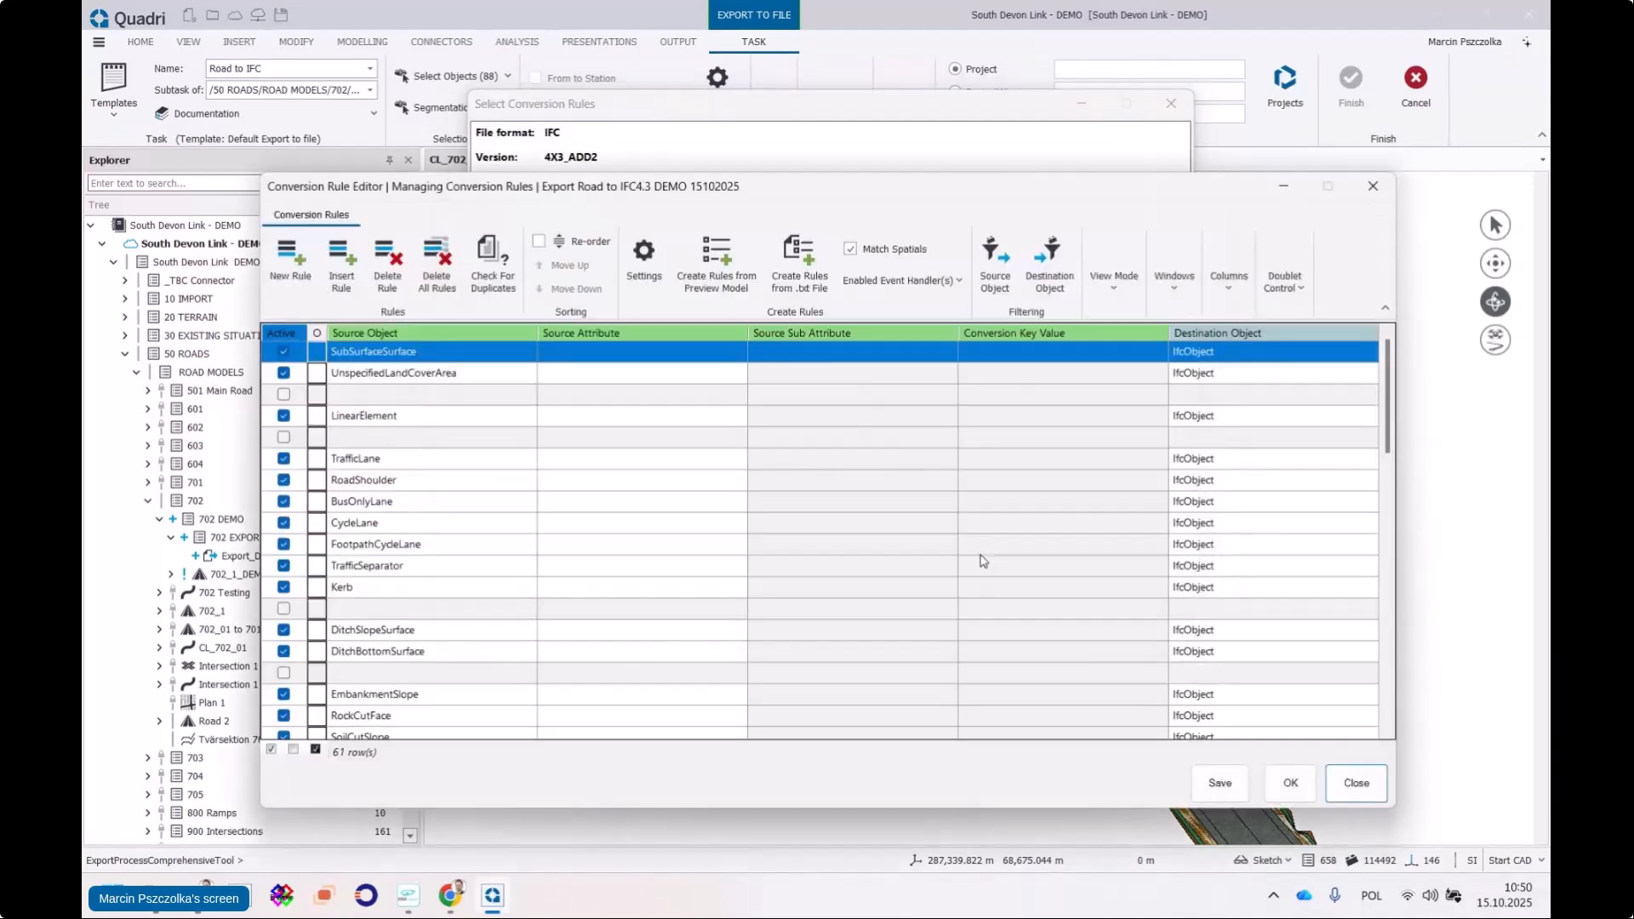
Select the TrafficLane rule and switch to View Attributes Conversion per Object
drag(744, 192, 745, 147)
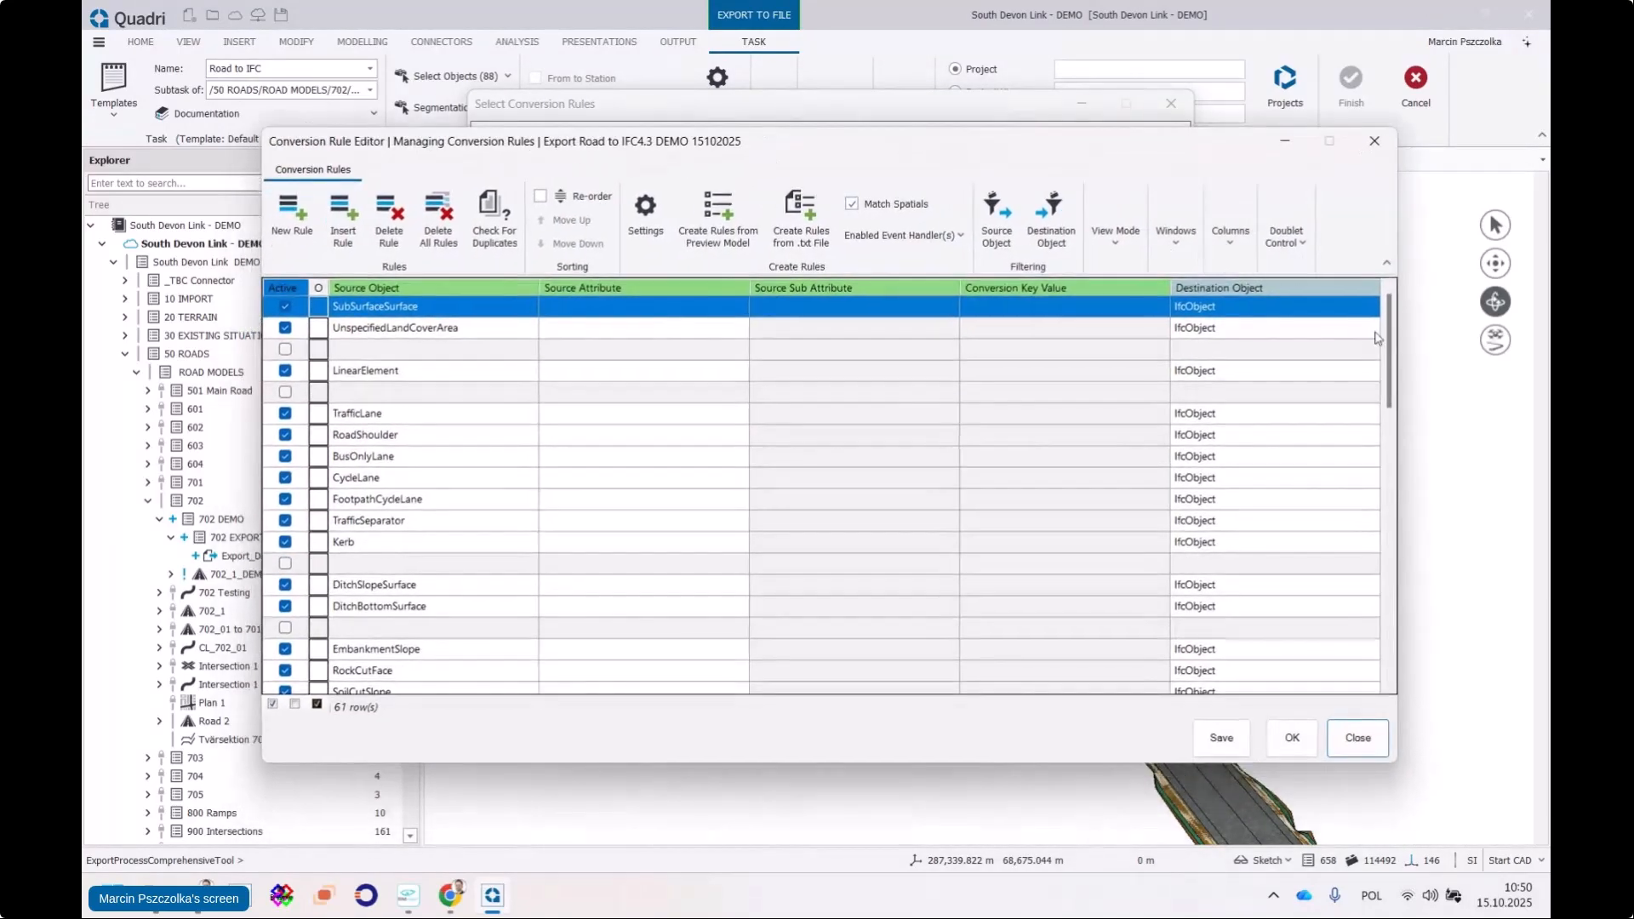
drag(1393, 333, 1393, 562)
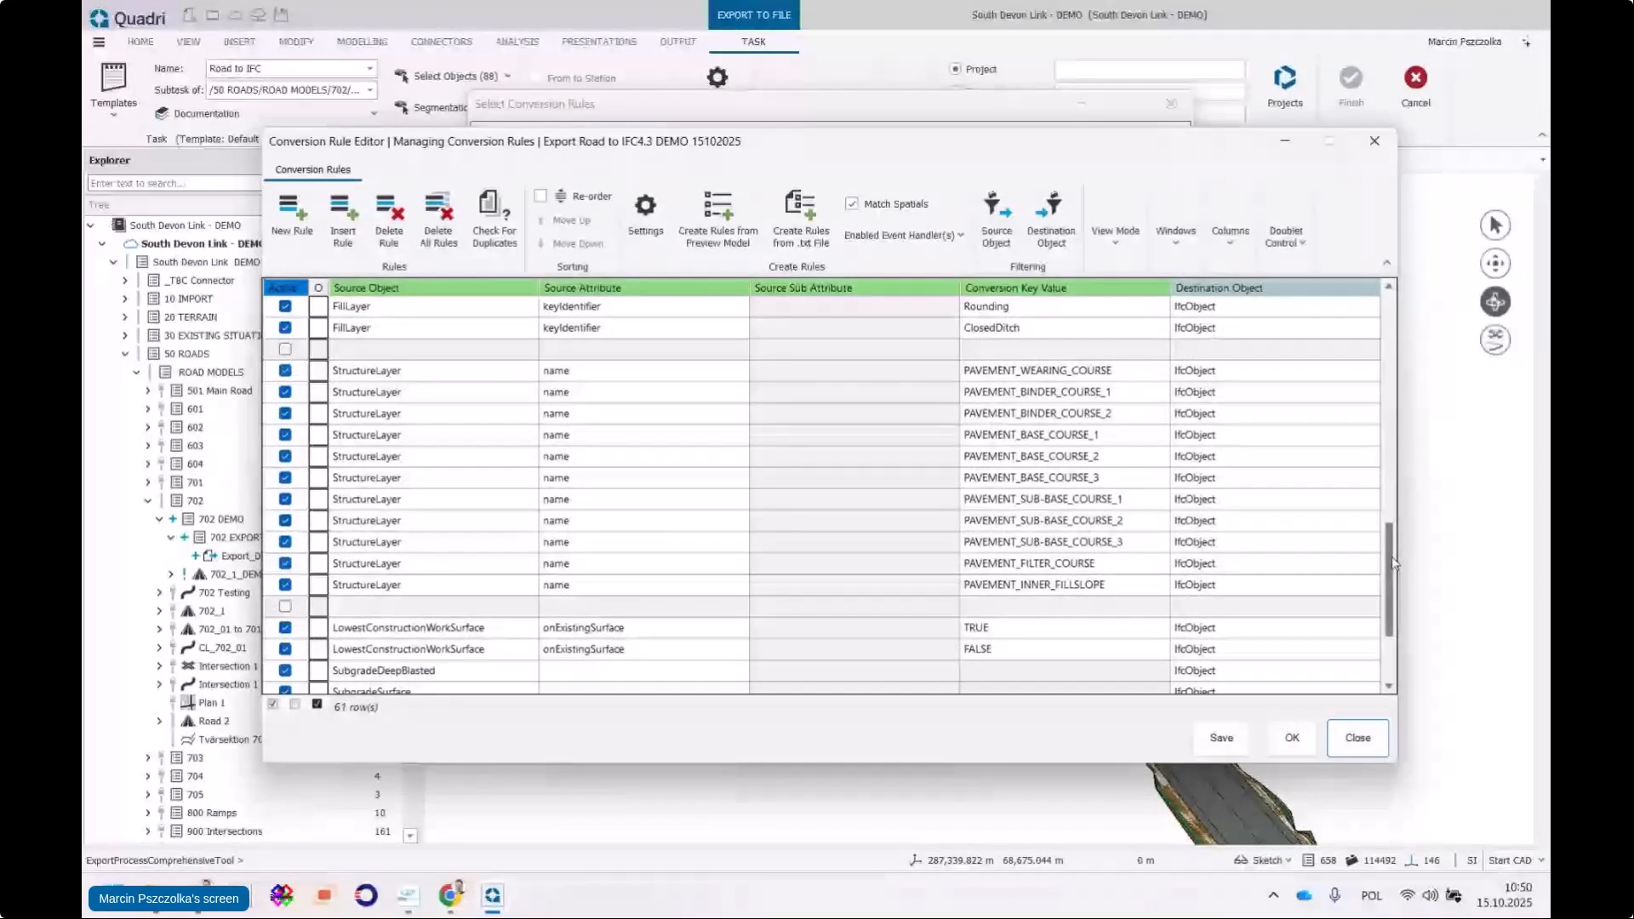
drag(1395, 562, 1381, 337)
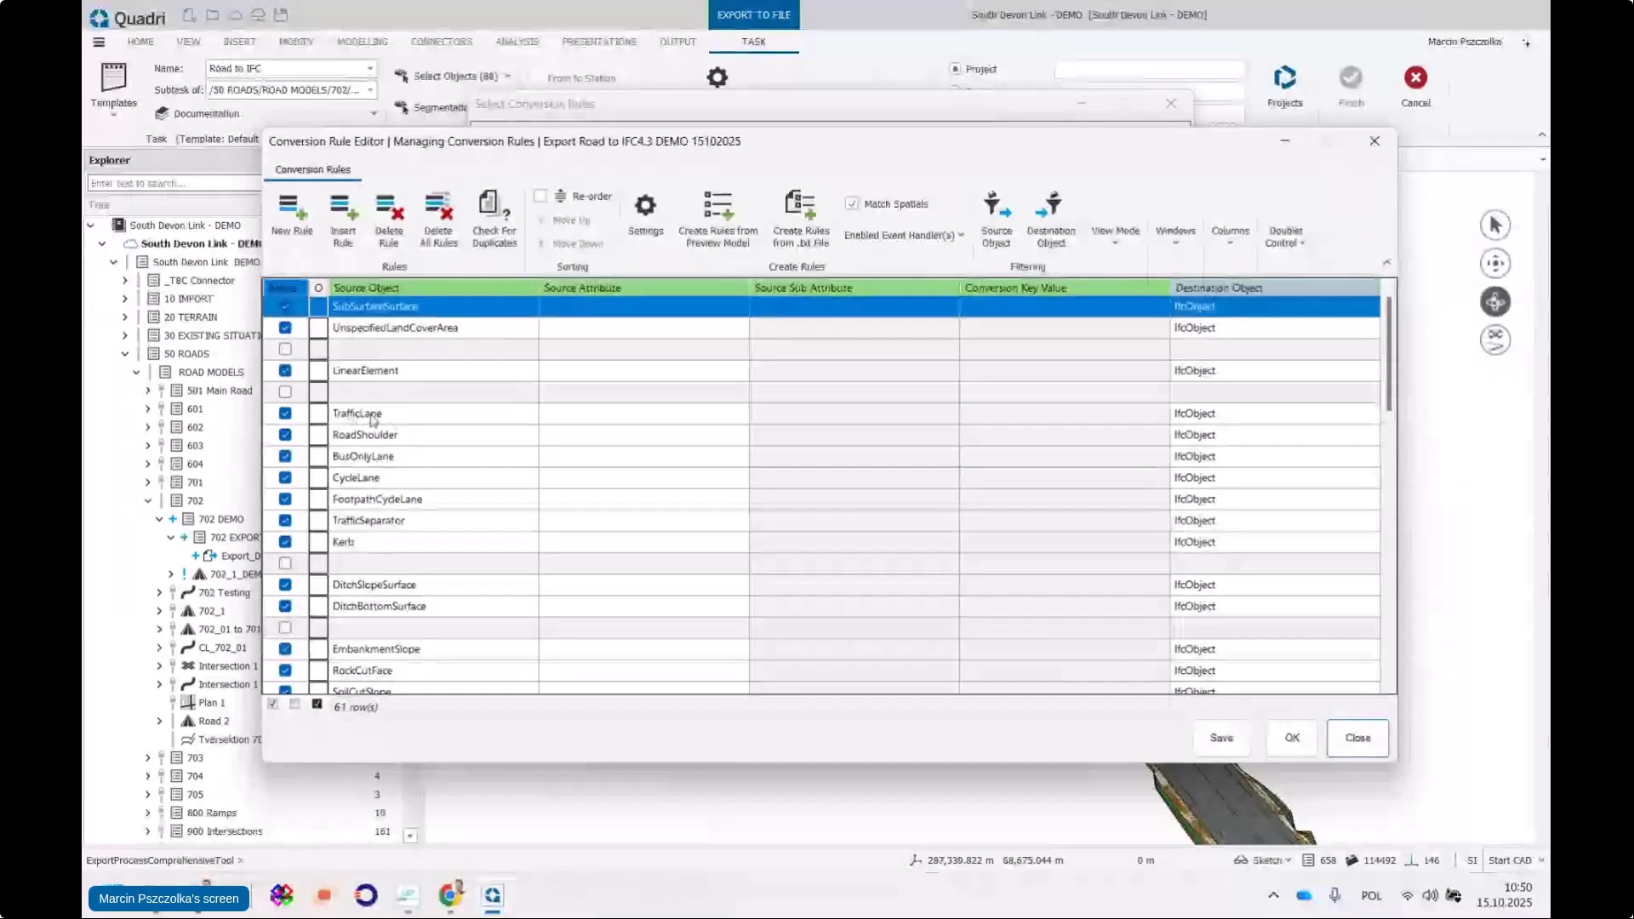
click(764, 416)
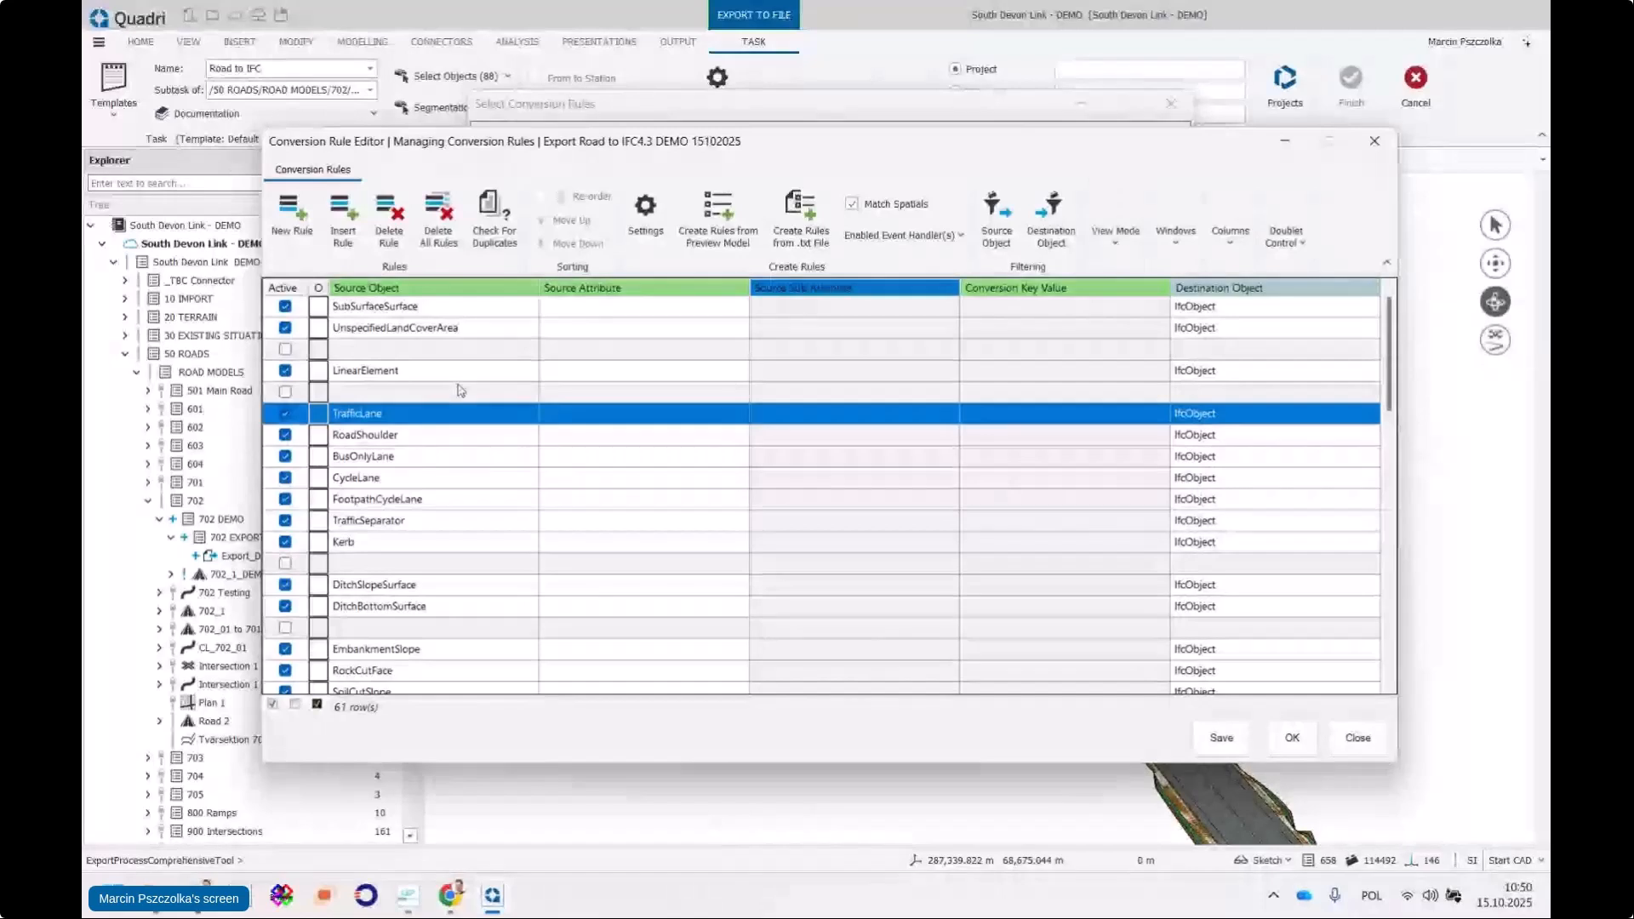
click(1115, 243)
click(1123, 336)
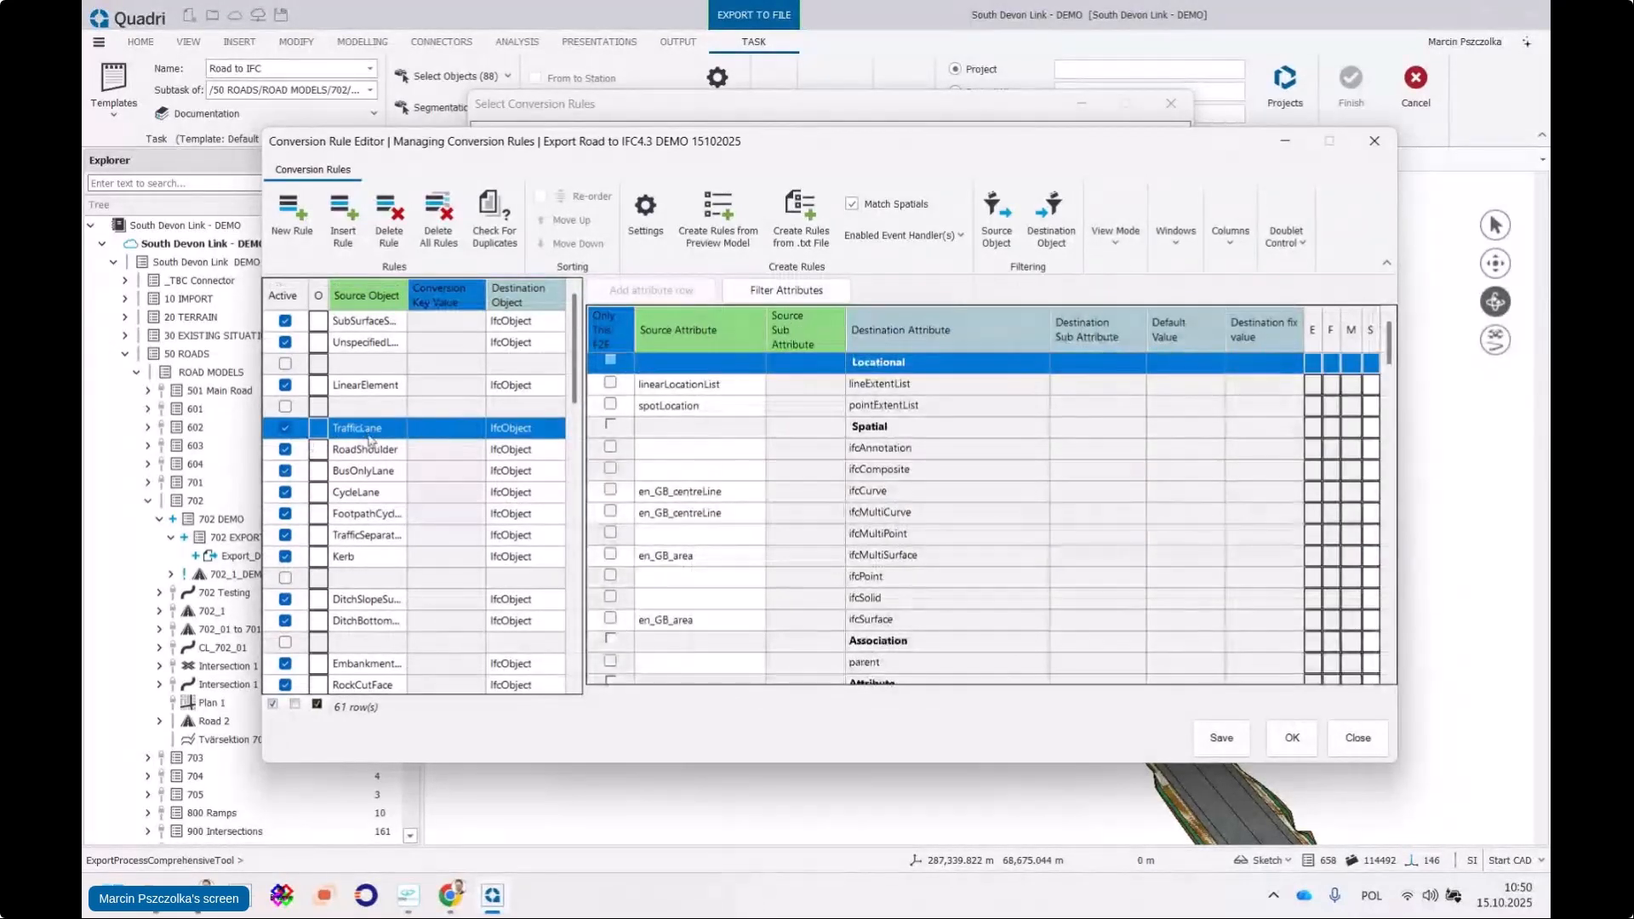
Scroll through TrafficLane's attribute grid to locate the entityType row
scroll(927, 525, down, 1)
scroll(928, 525, down, 2)
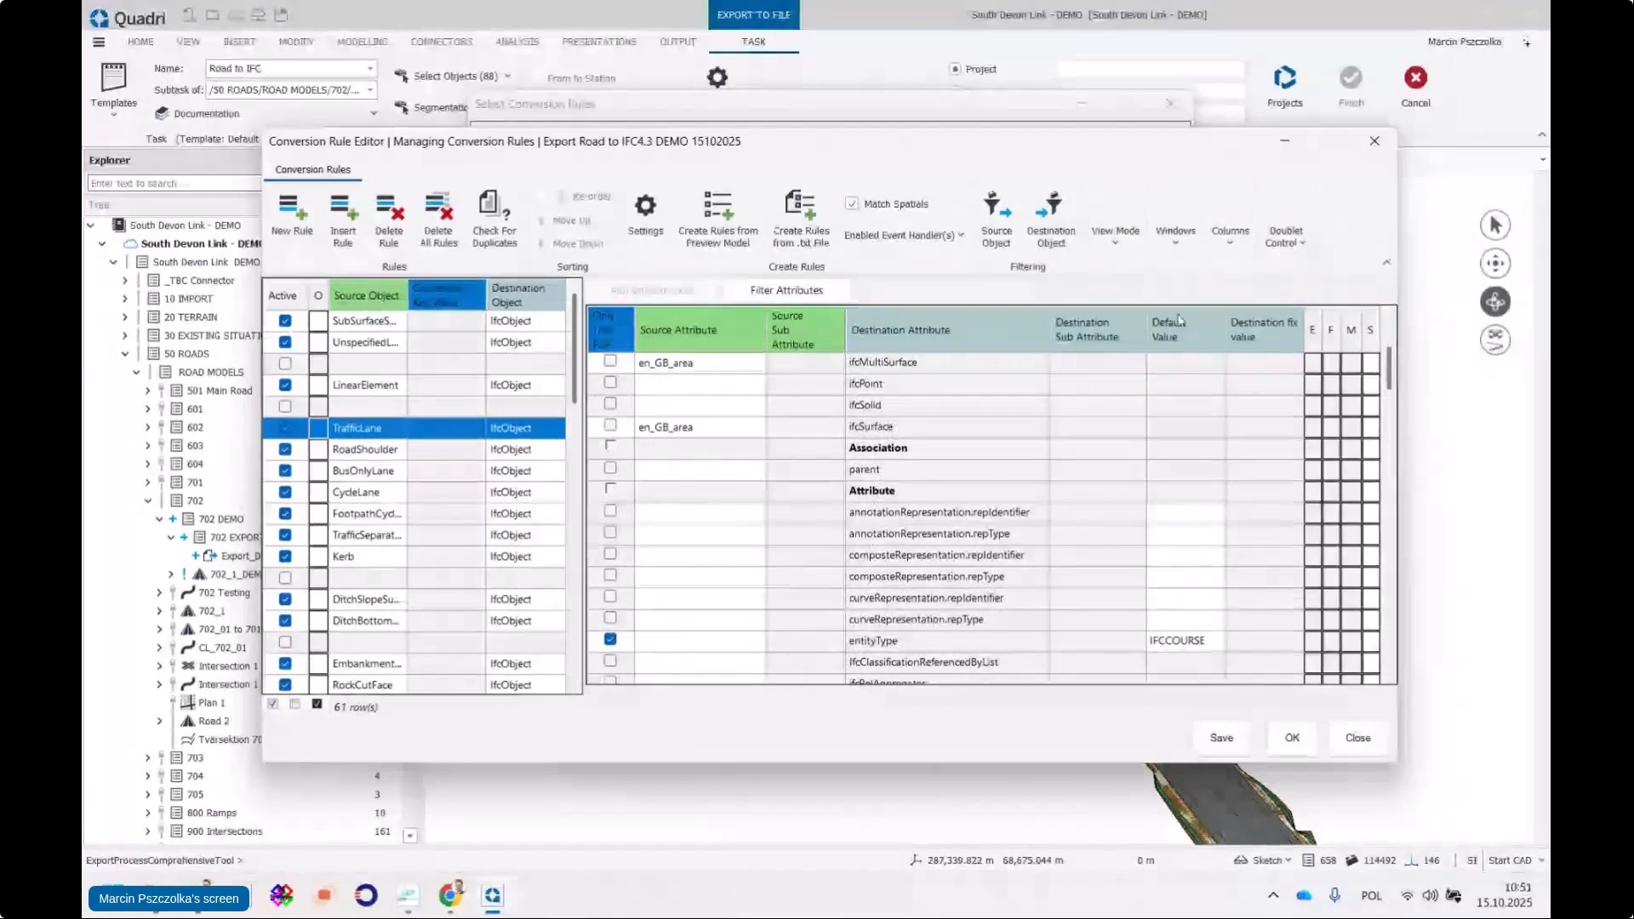
click(1117, 242)
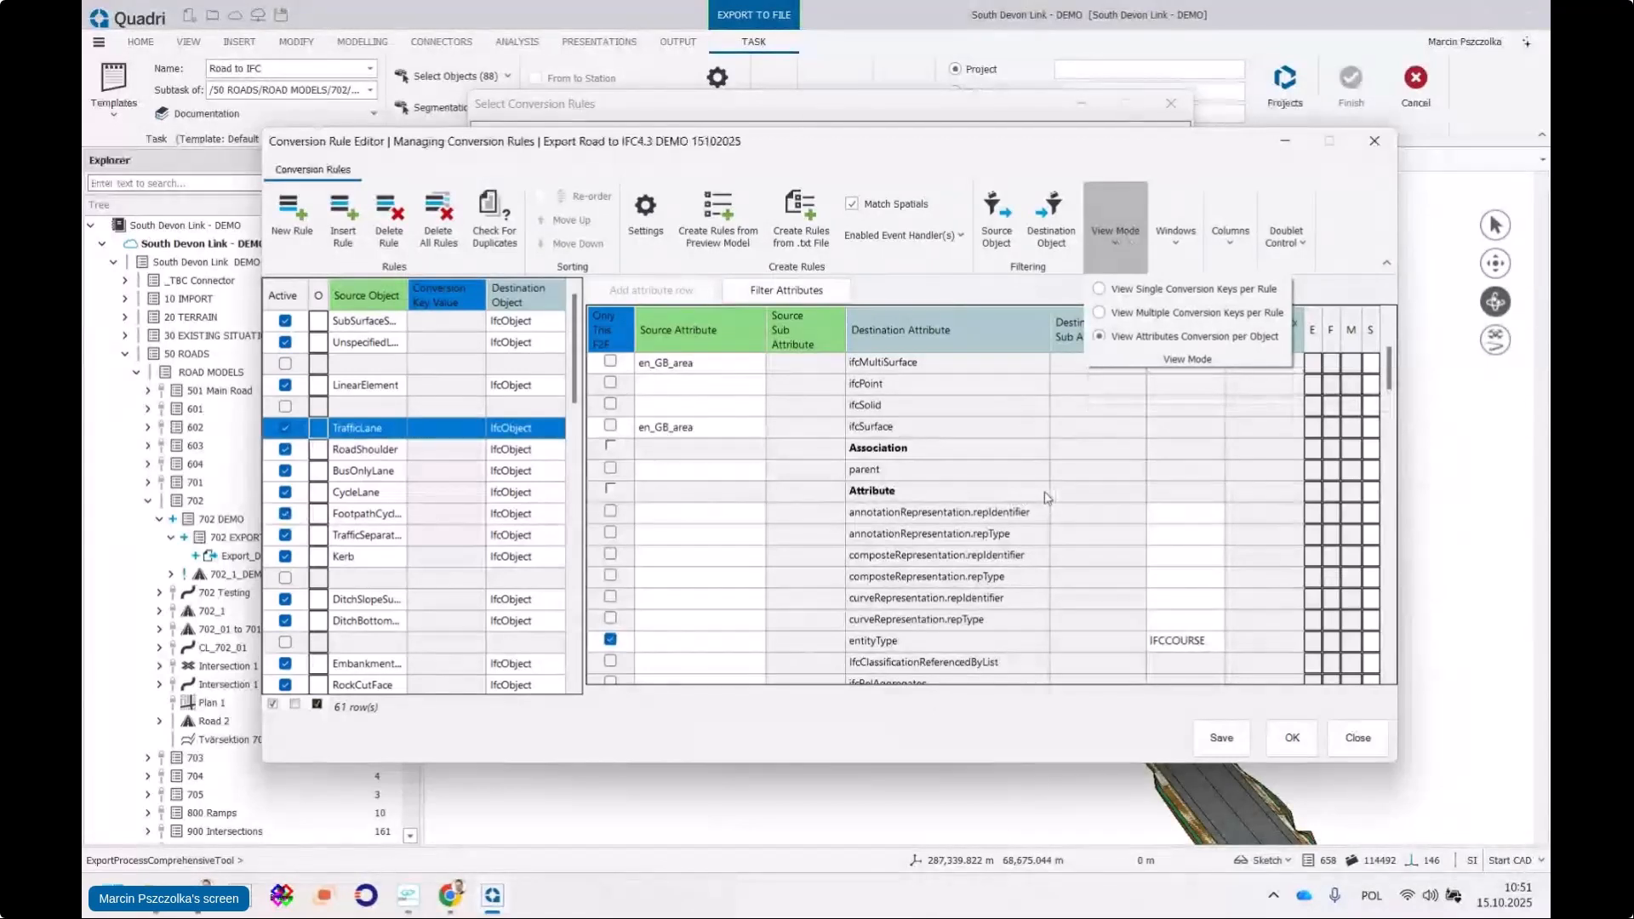
scroll(1051, 501, down, 1)
click(1066, 515)
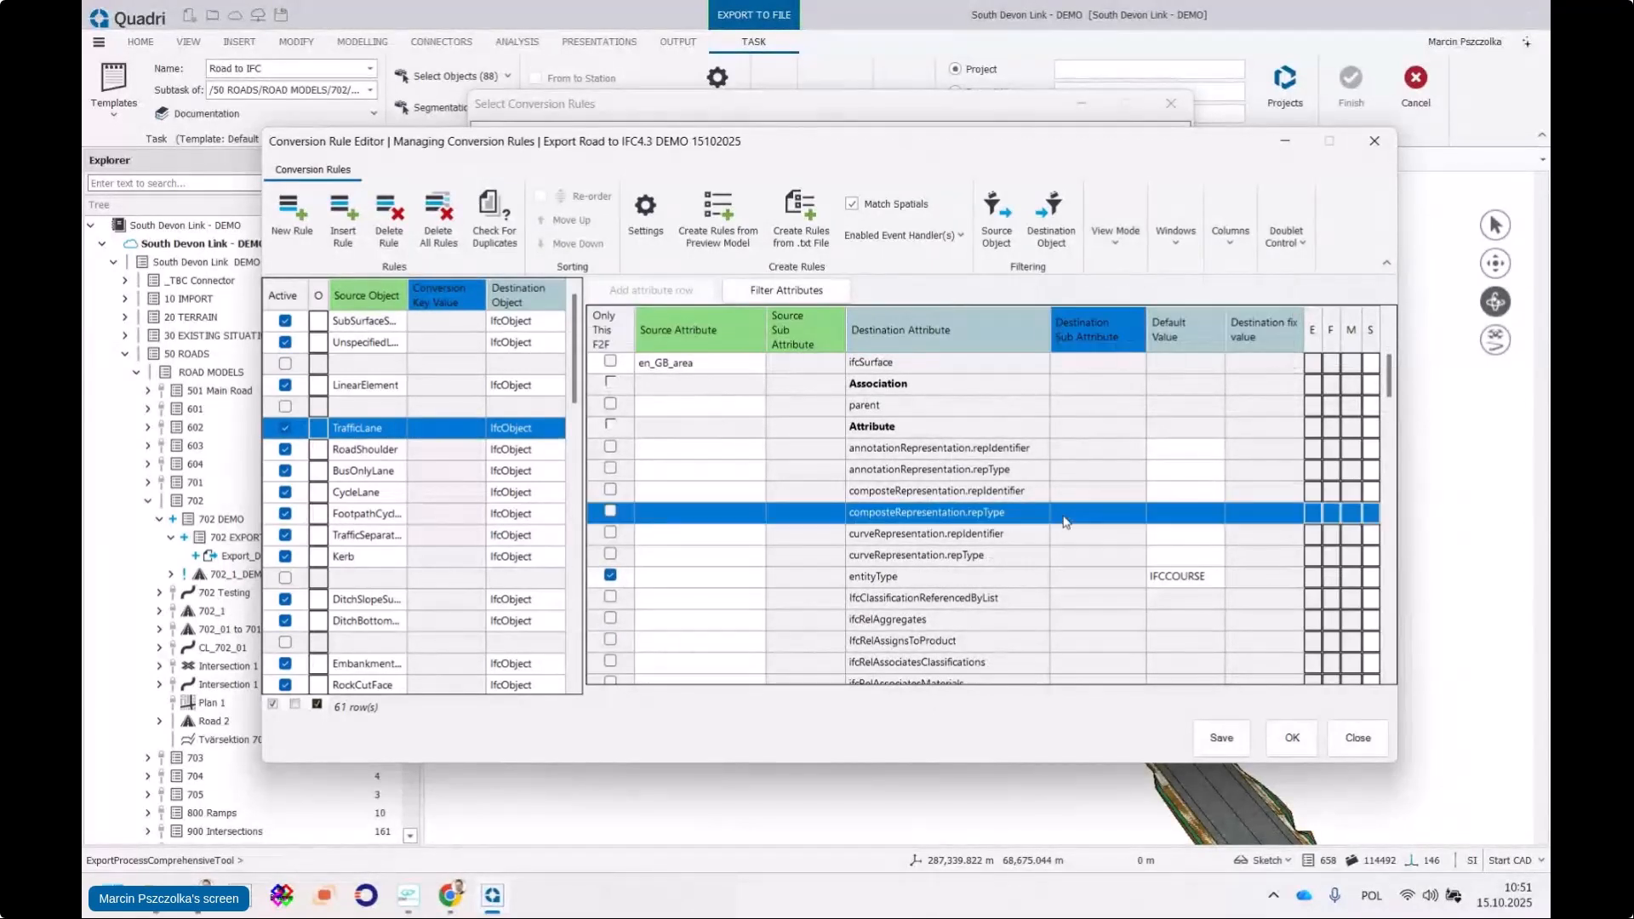
drag(916, 127, 904, 3)
scroll(1047, 485, down, 2)
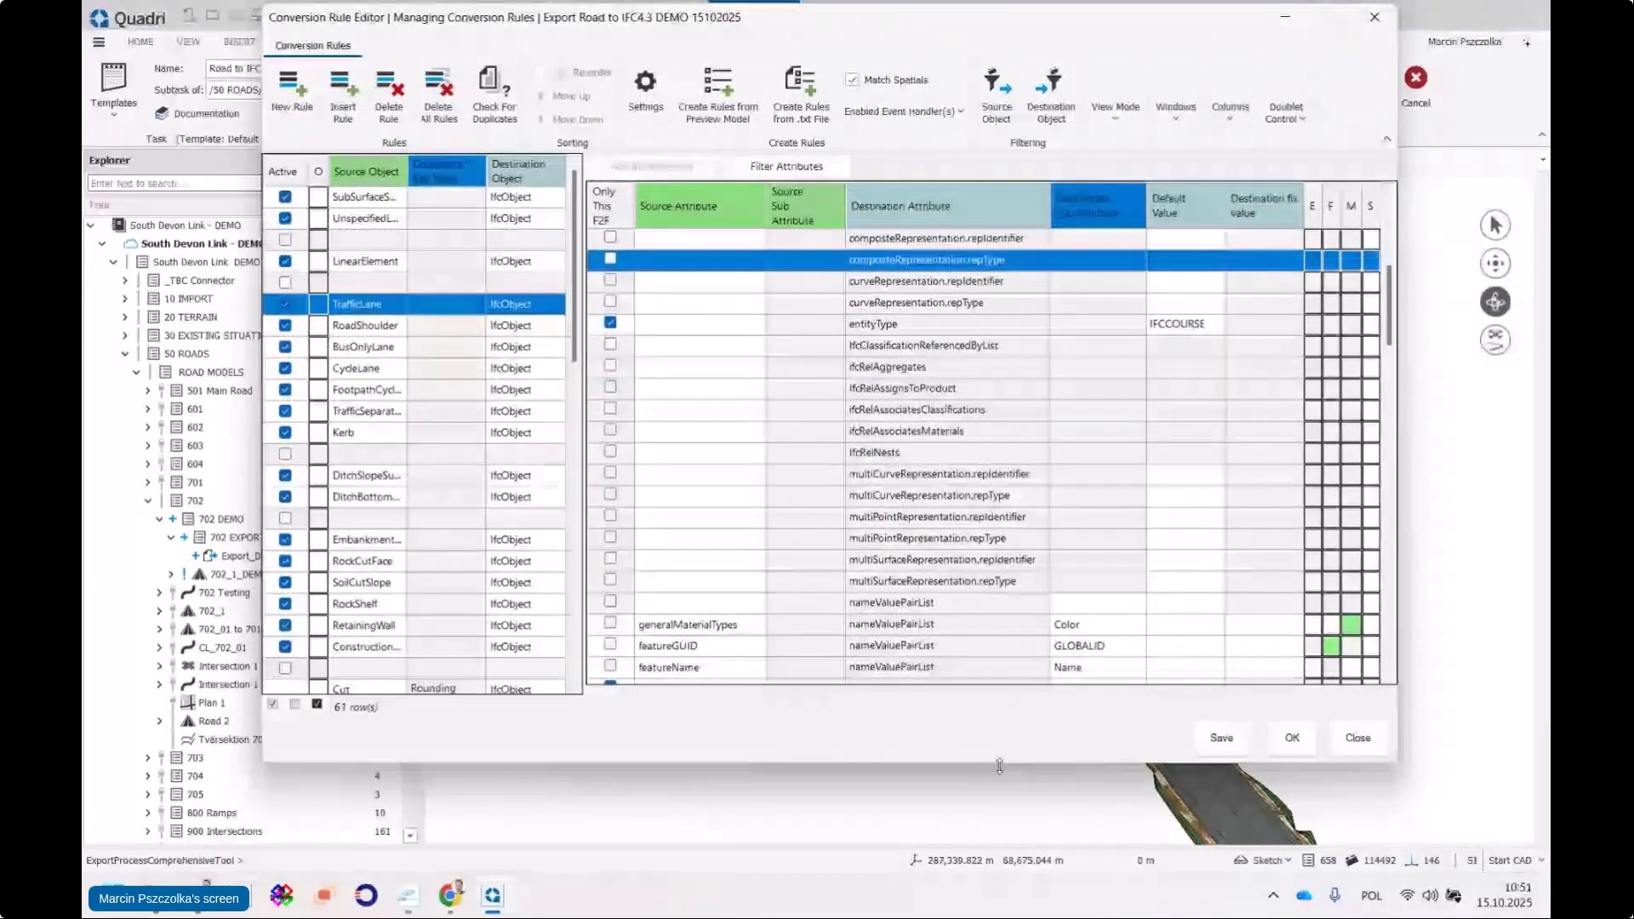
drag(1000, 764, 999, 832)
scroll(1101, 608, up, 2)
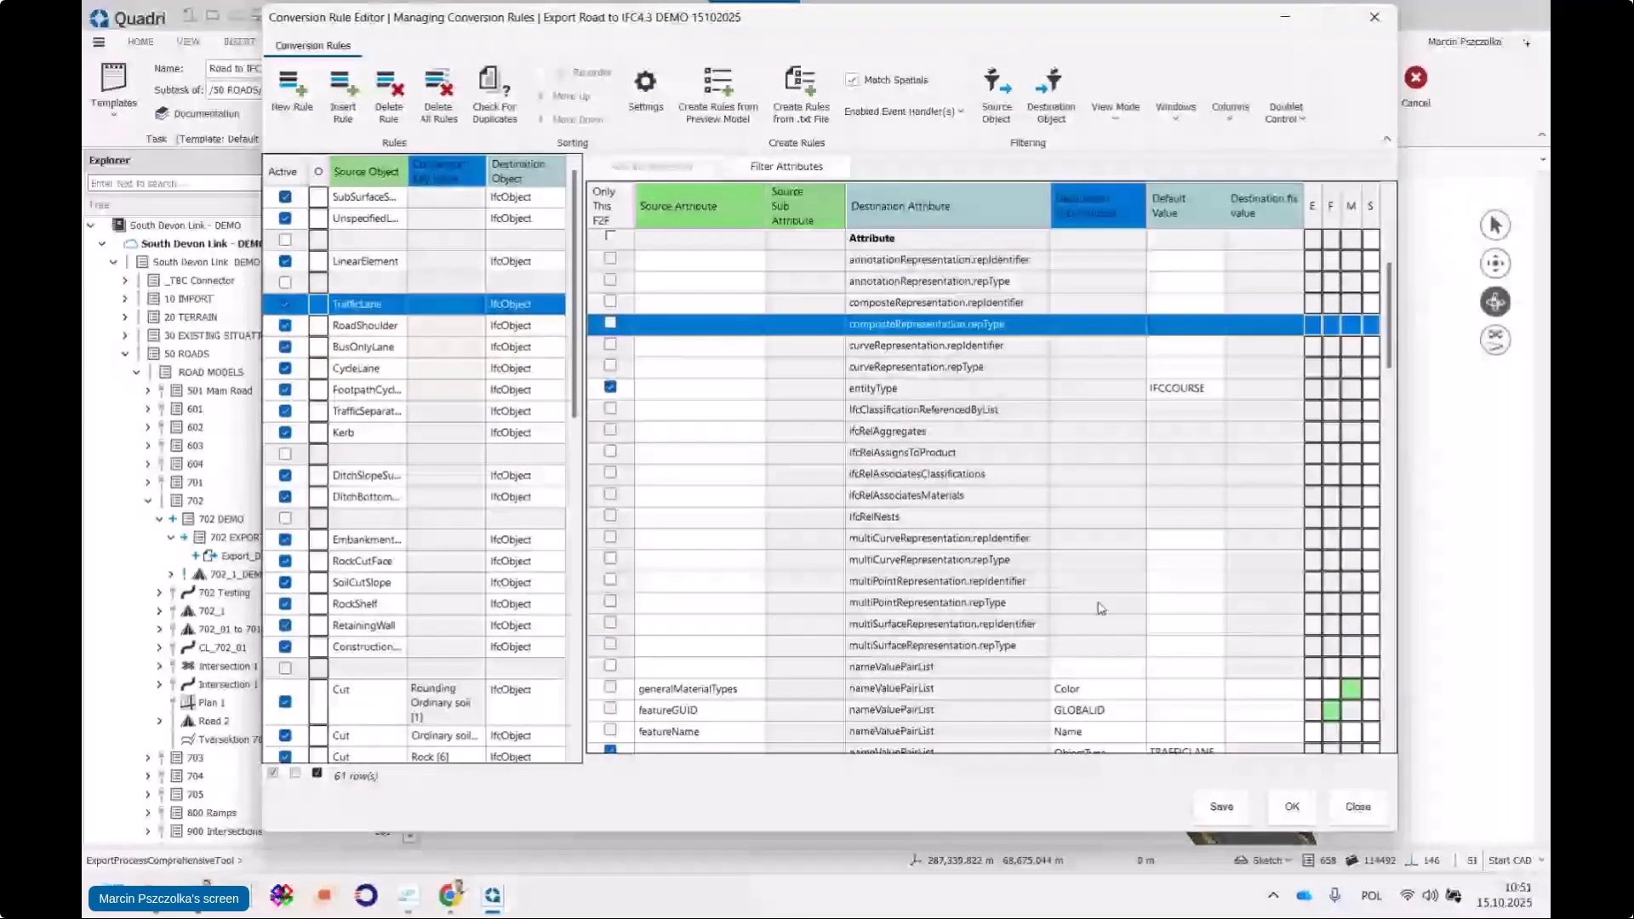
scroll(954, 375, down, 1)
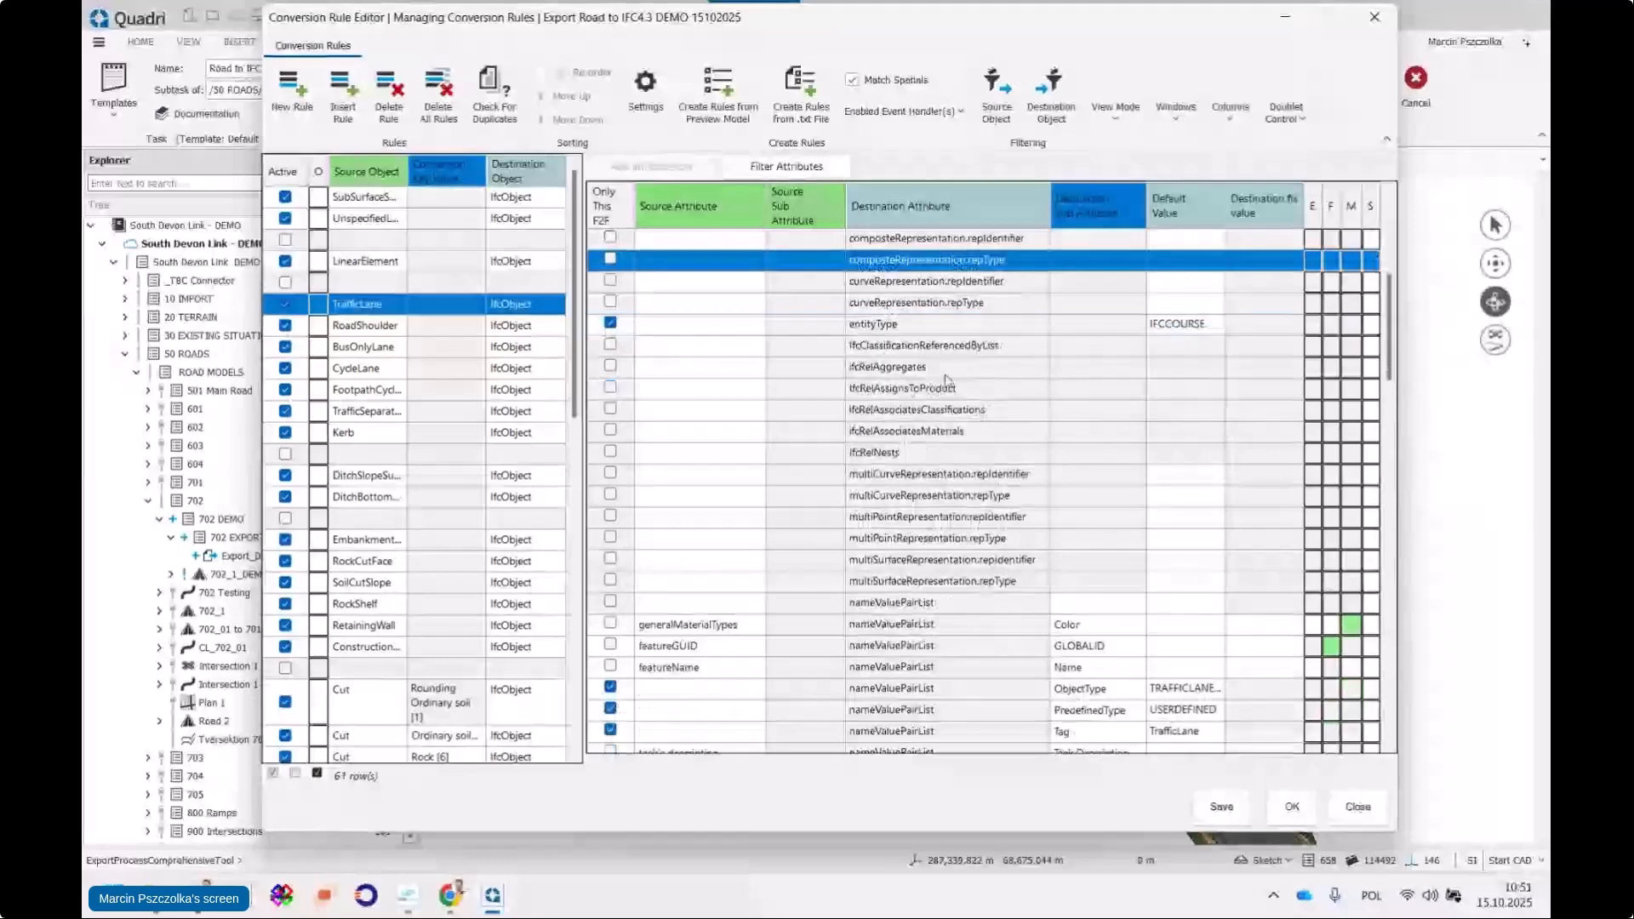
scroll(1013, 434, down, 2)
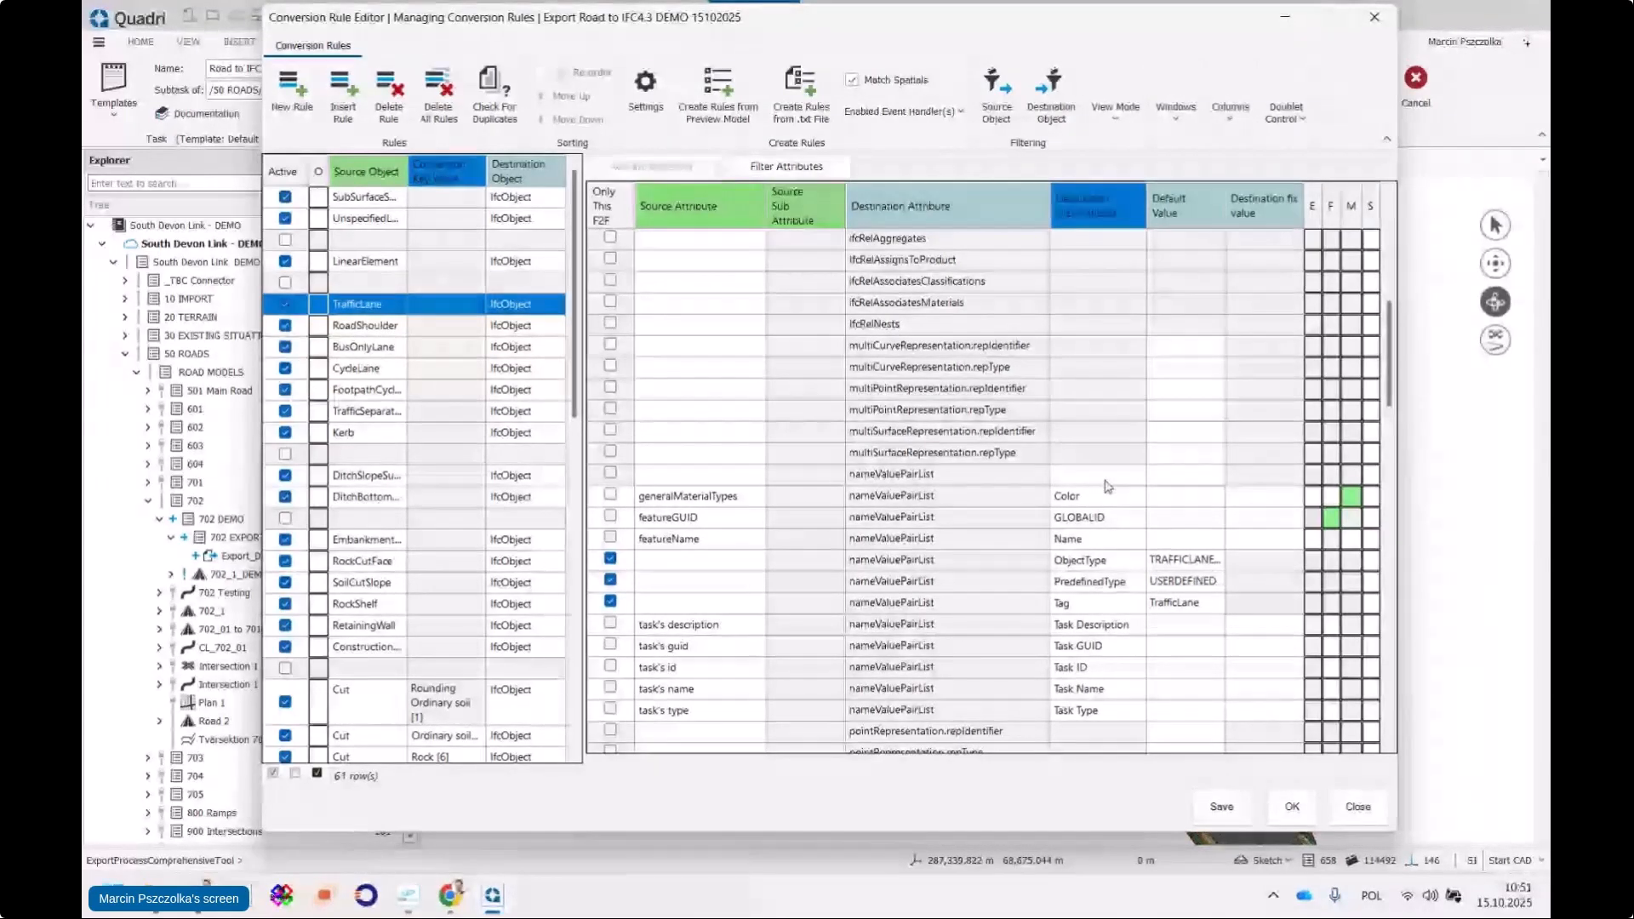
scroll(539, 415, down, 4)
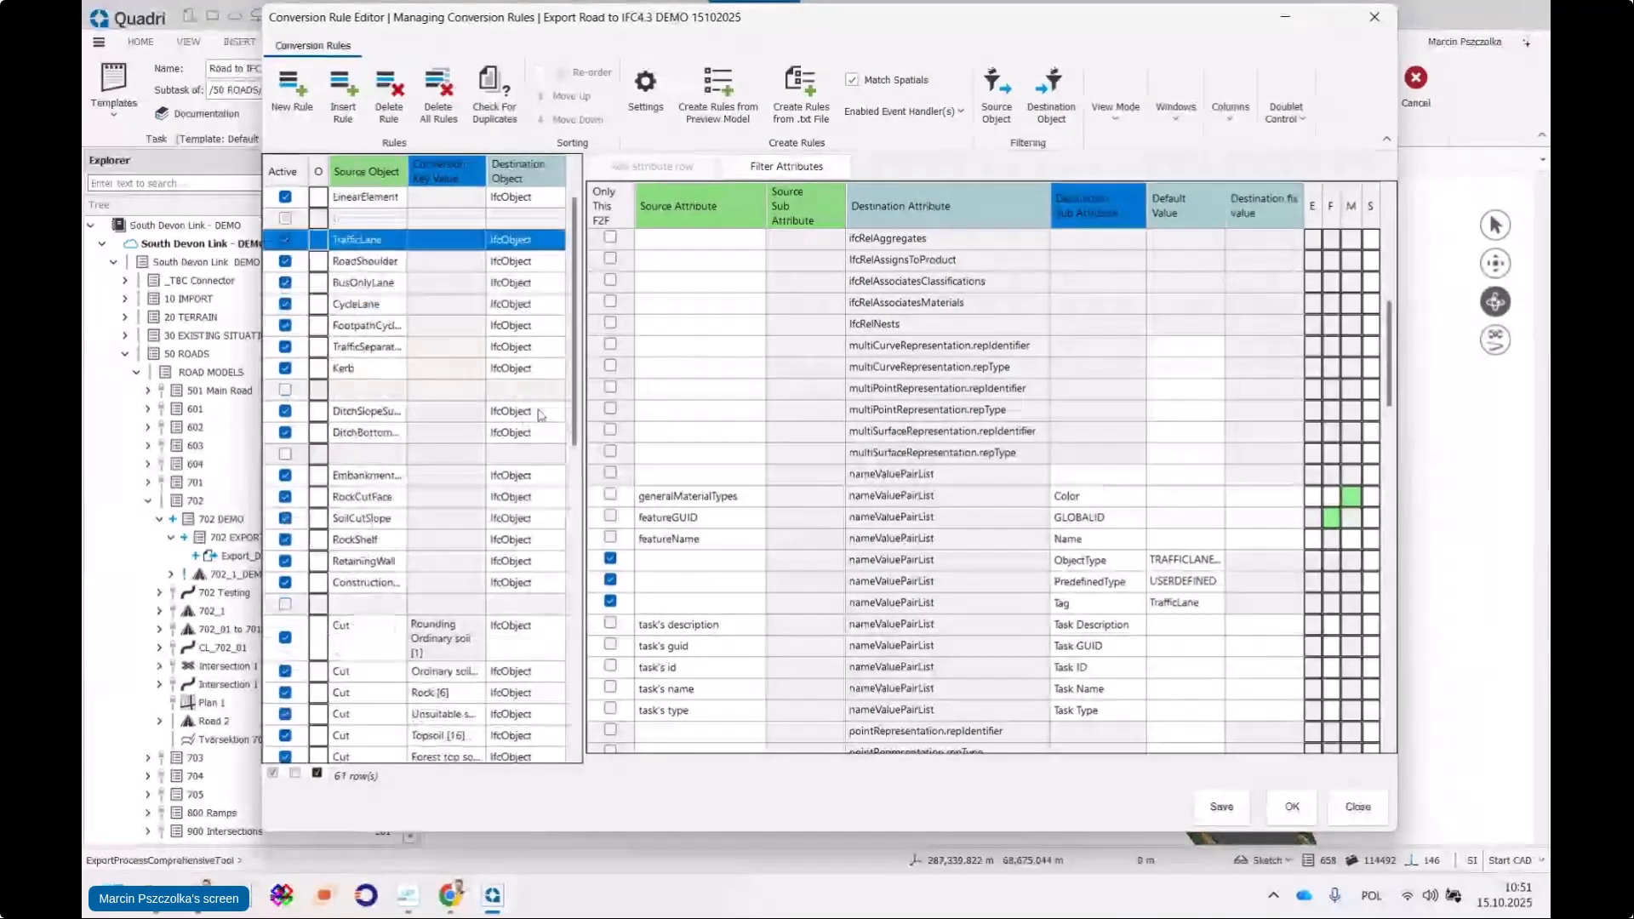
scroll(539, 416, down, 2)
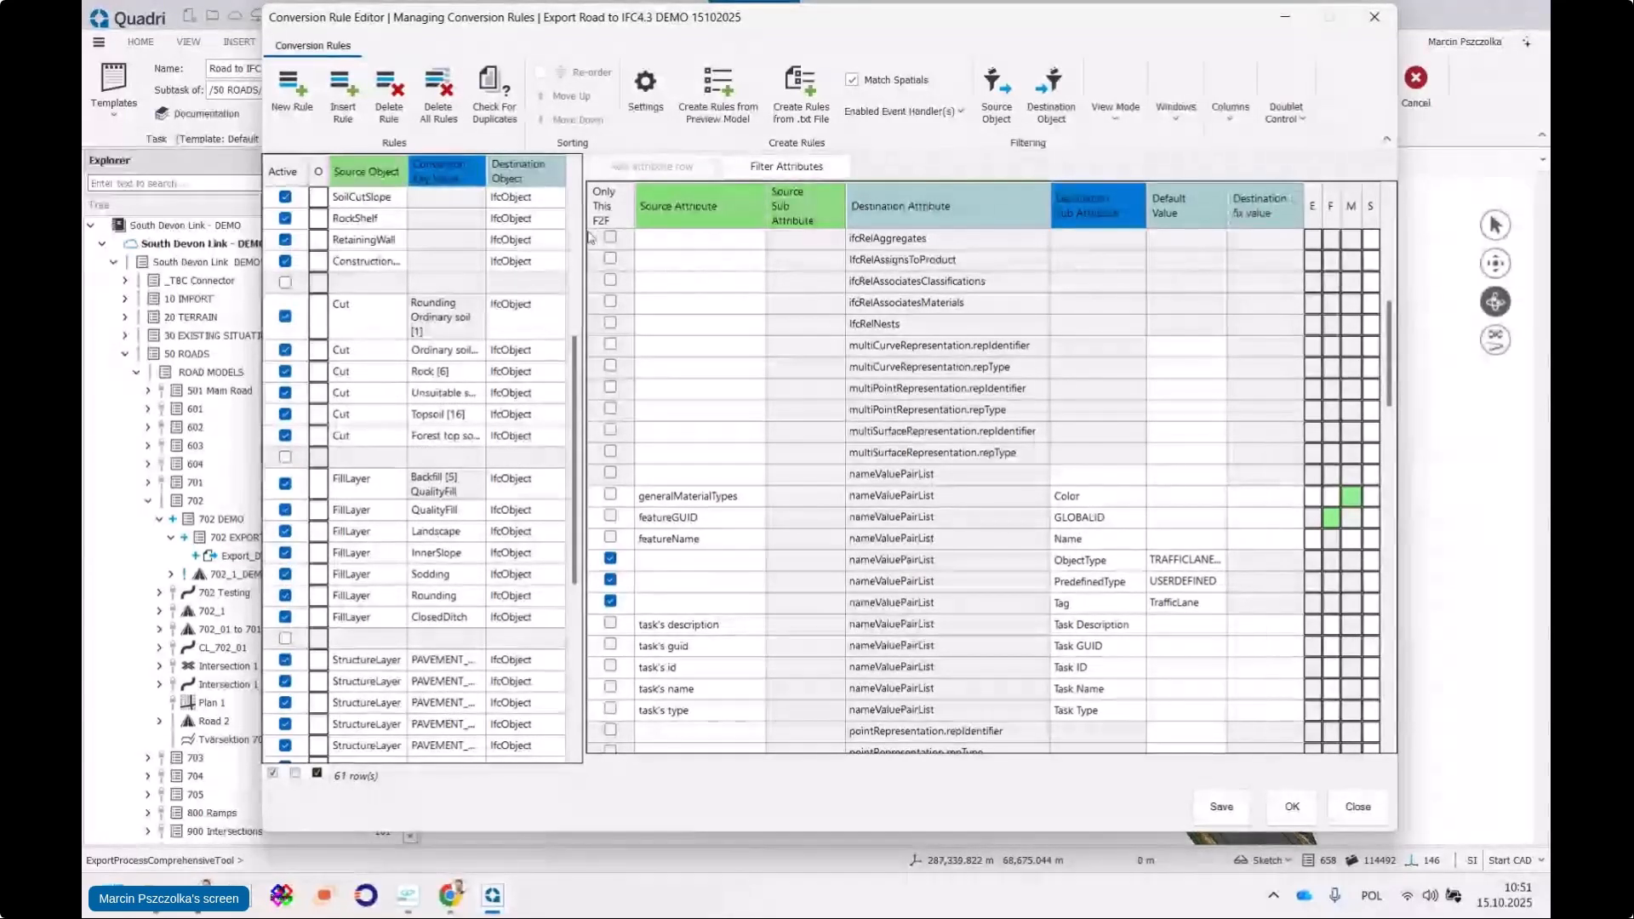
scroll(381, 289, up, 5)
scroll(1107, 409, up, 5)
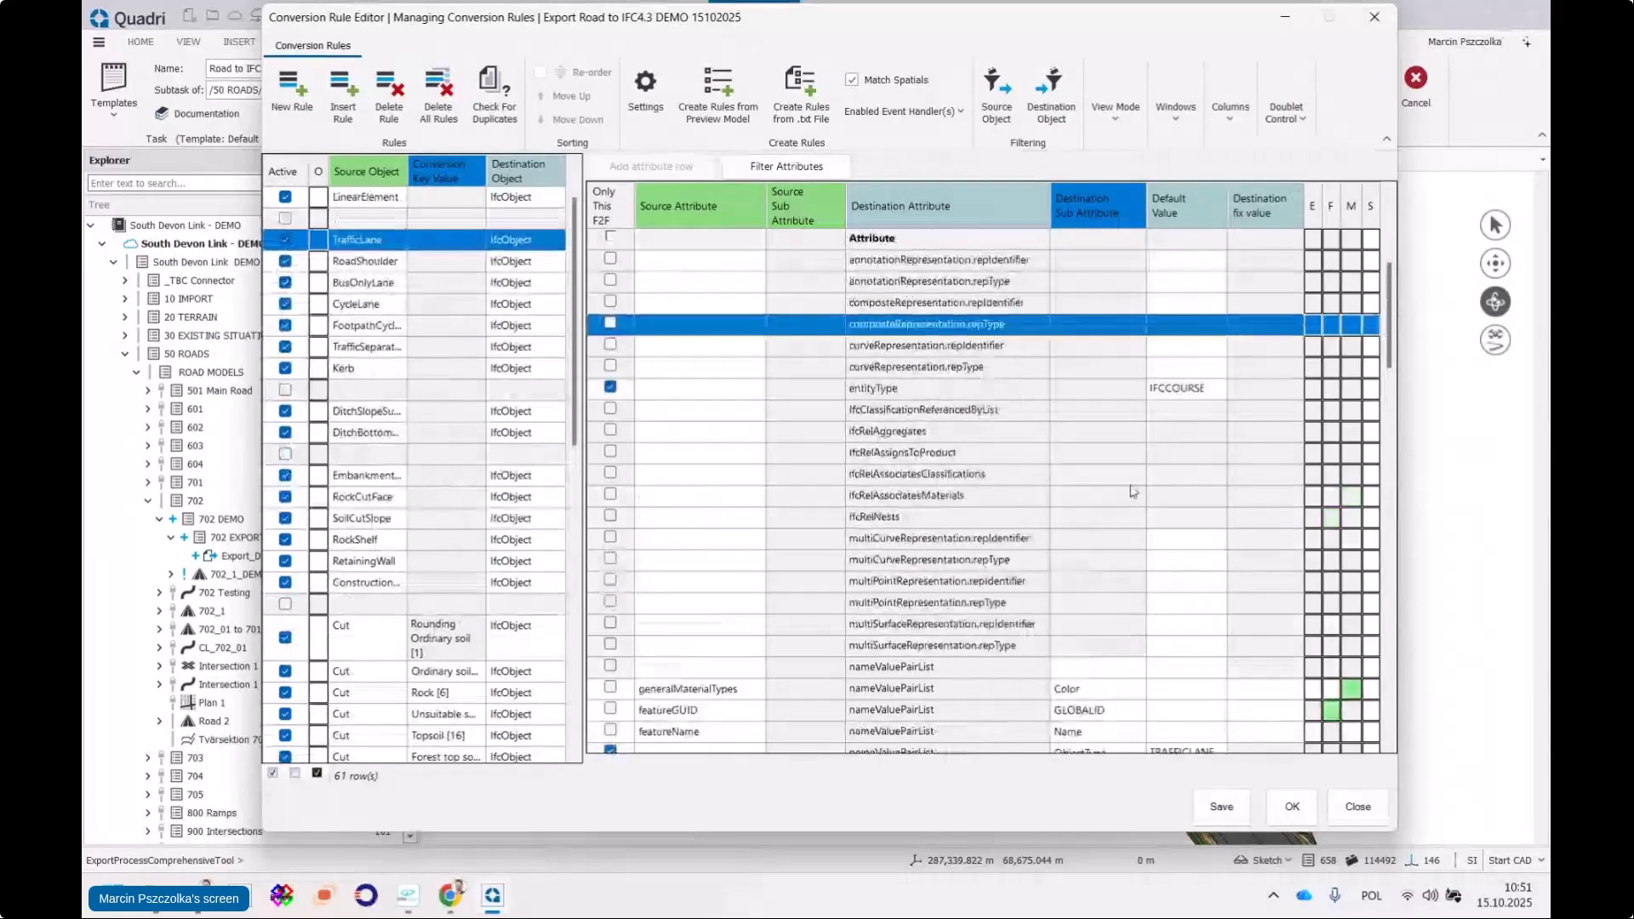
Replace COURSE with SLAB so entityType's default value reads IFCSLAB
click(1196, 521)
click(1196, 521)
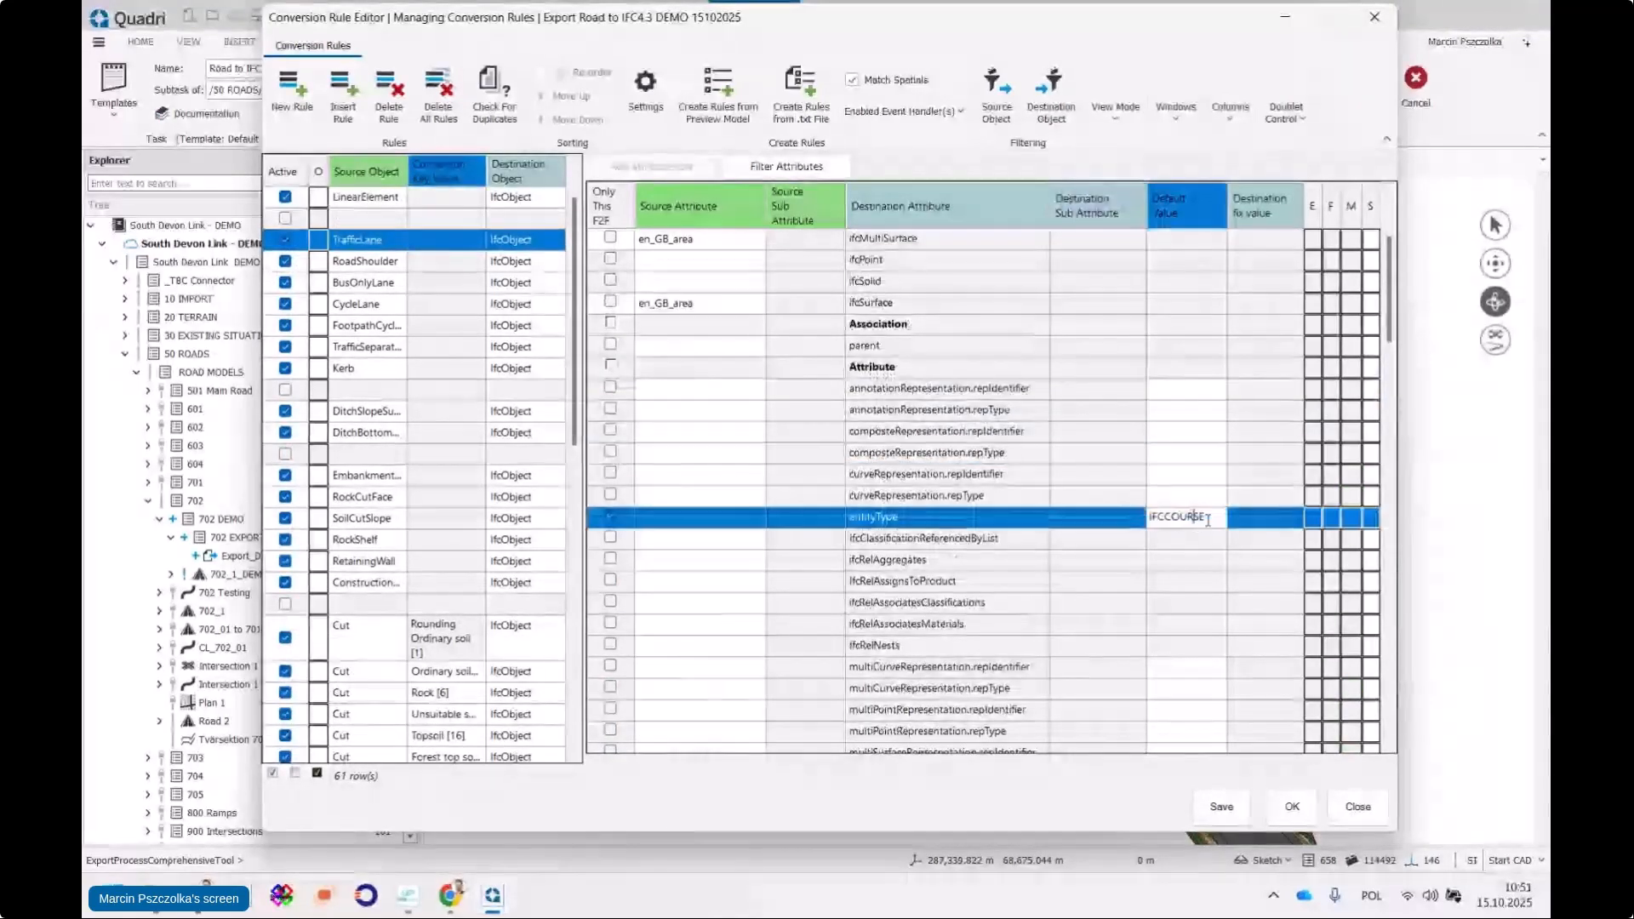
drag(1206, 518, 1164, 521)
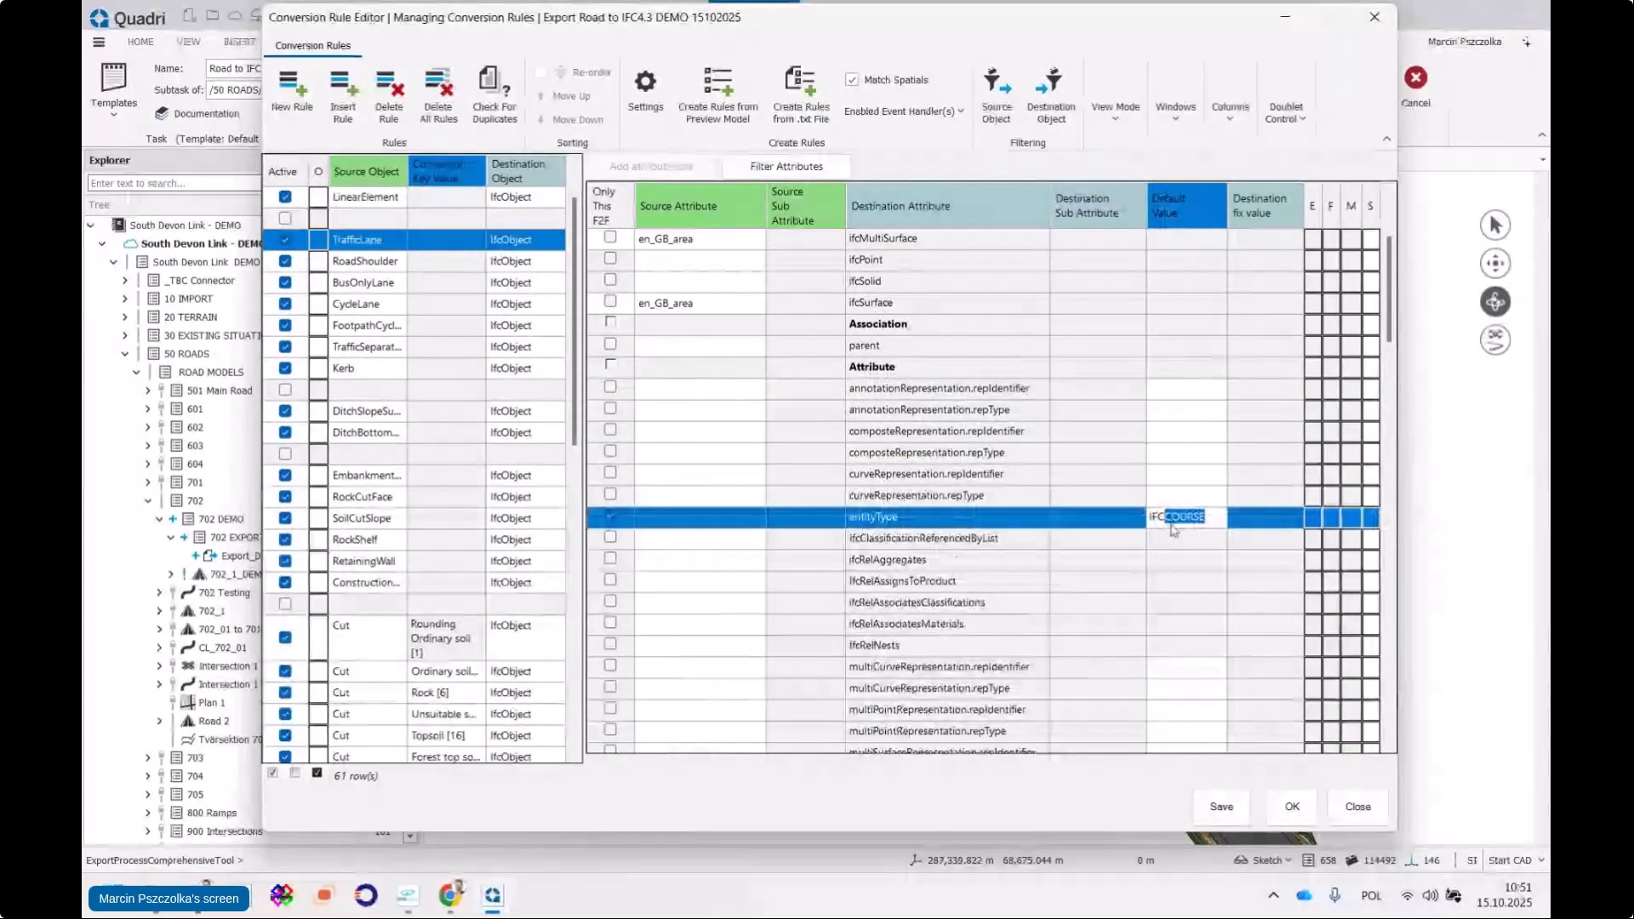
text(SLAB)
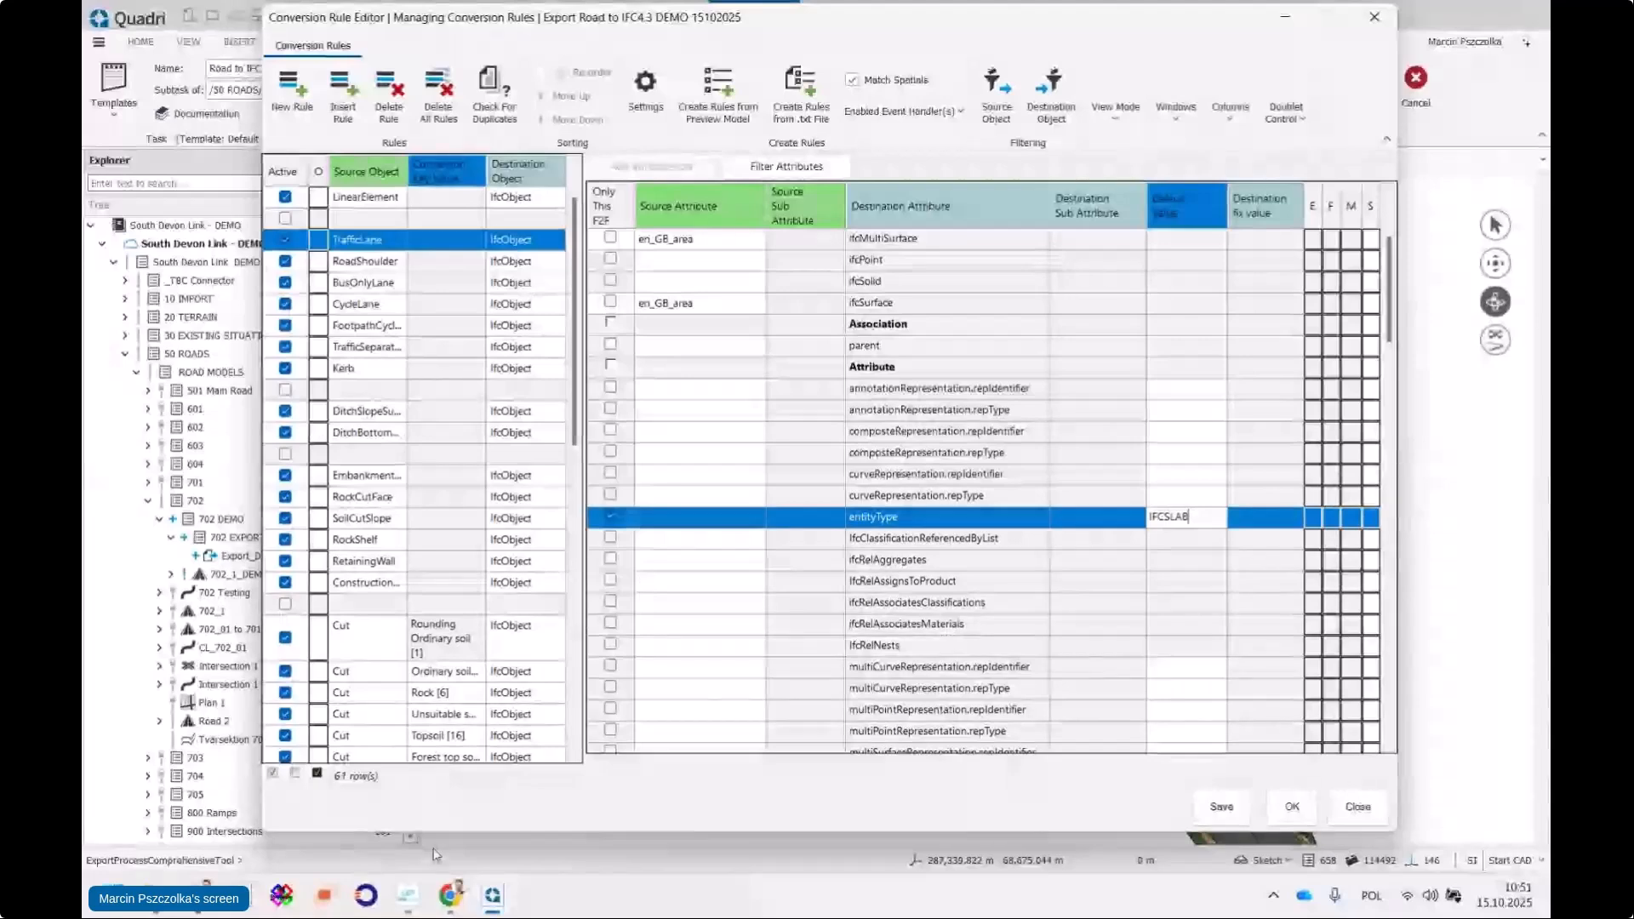
Open a new tab in the Chrome browser window
click(451, 899)
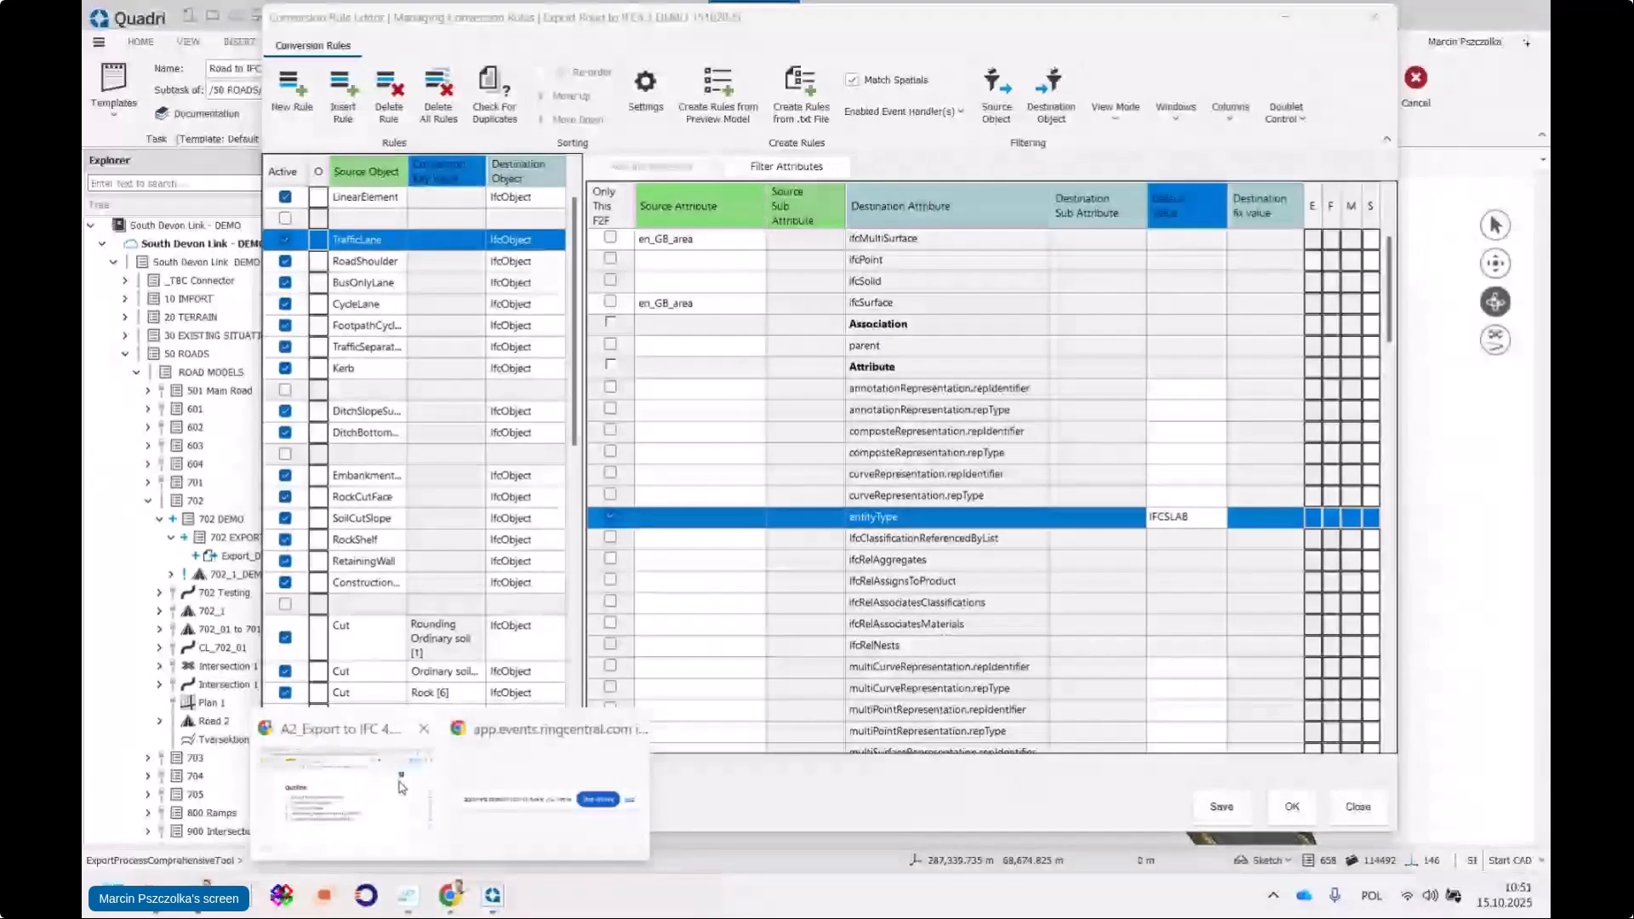
click(345, 787)
click(589, 24)
Find the IFC 4.3.2 Documentation and open the IfcSlab entity page via its search
text(ifc 4.3)
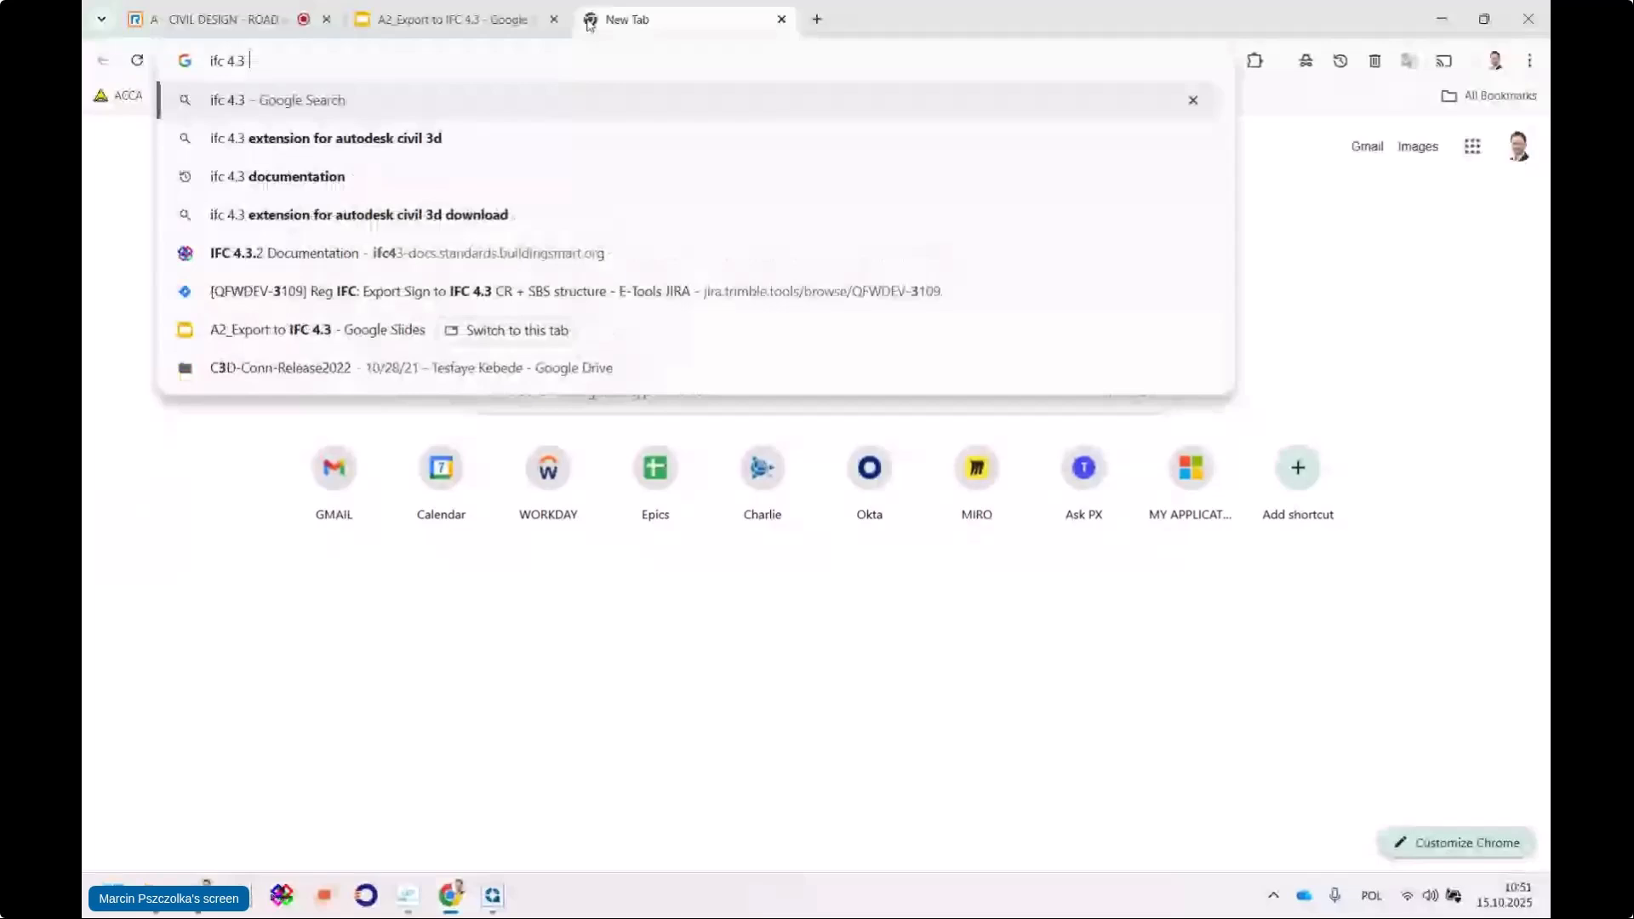
text( docu)
click(341, 102)
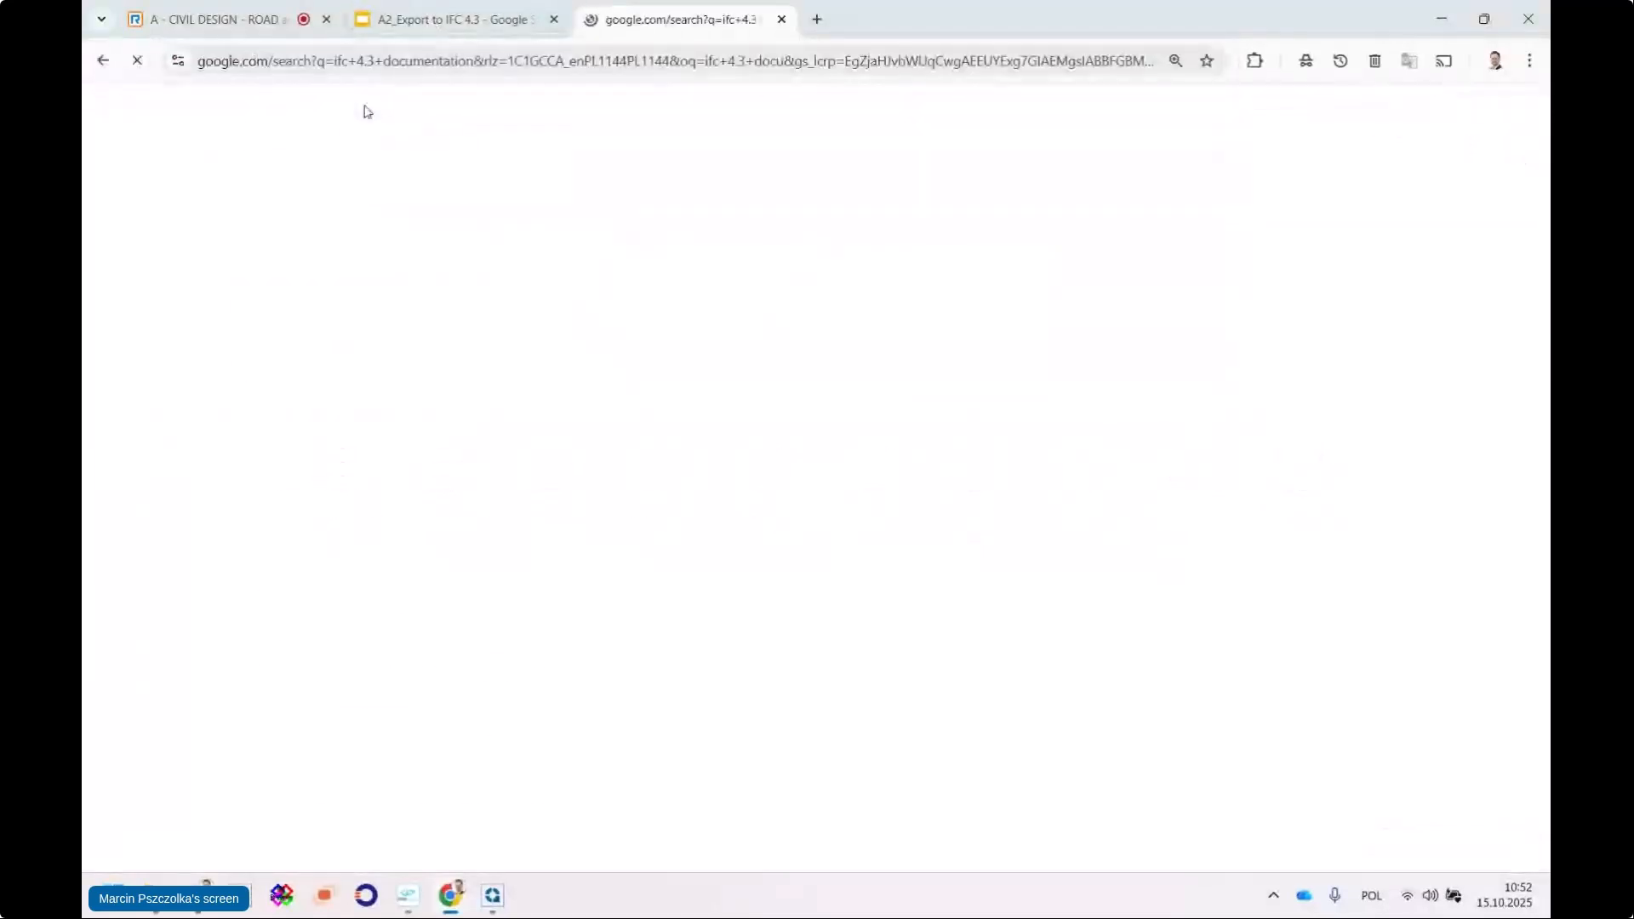
click(363, 307)
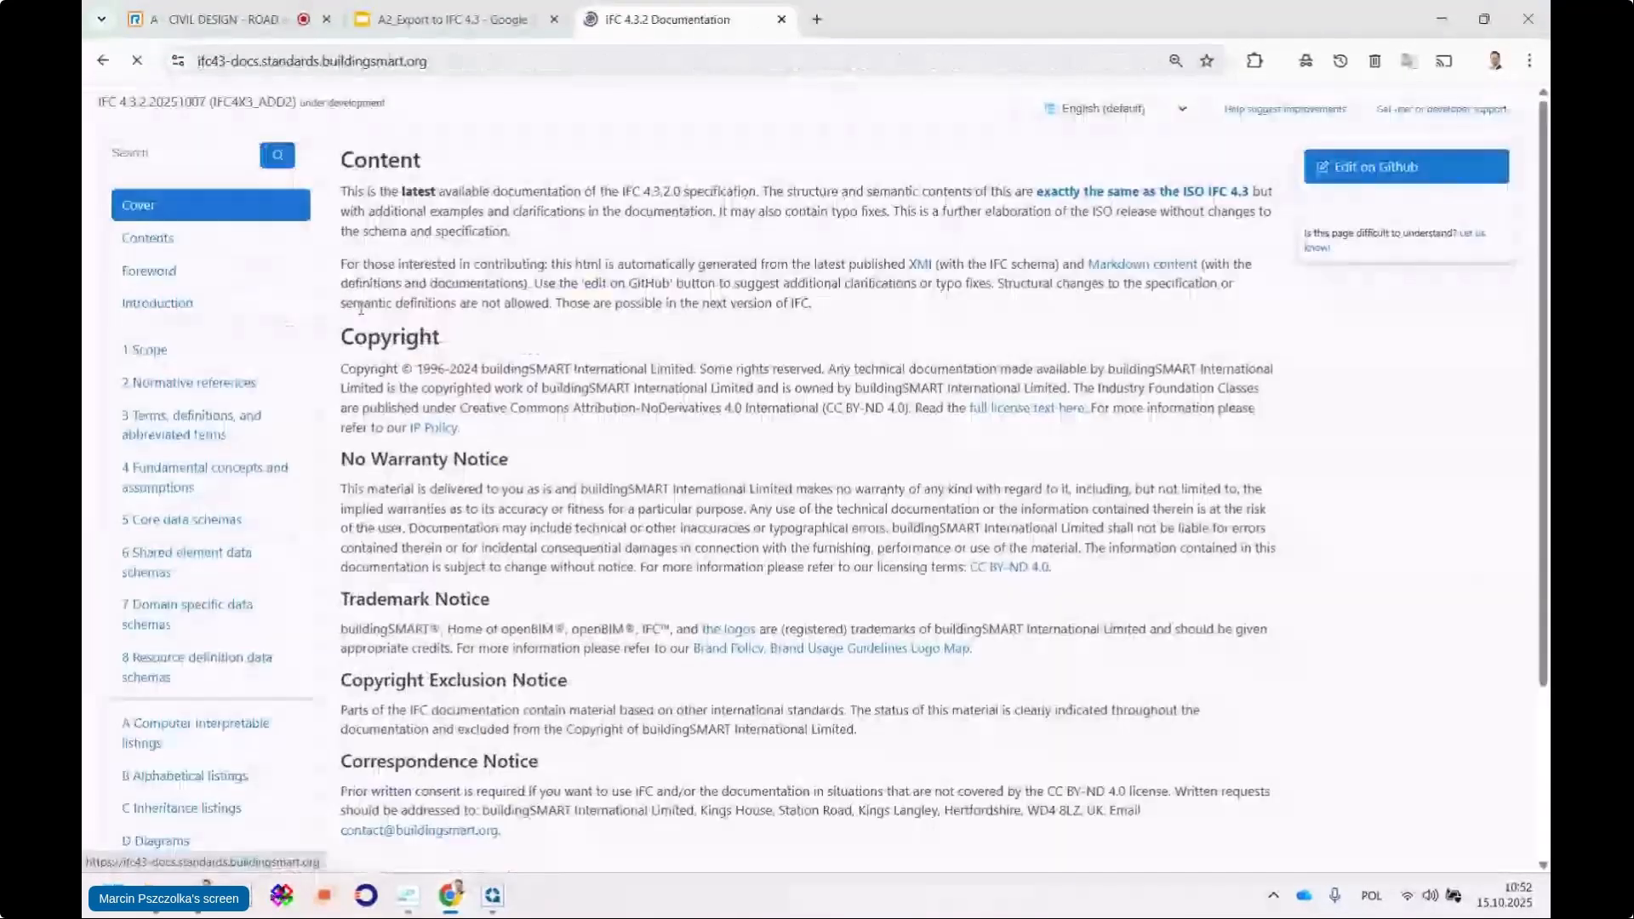
click(189, 155)
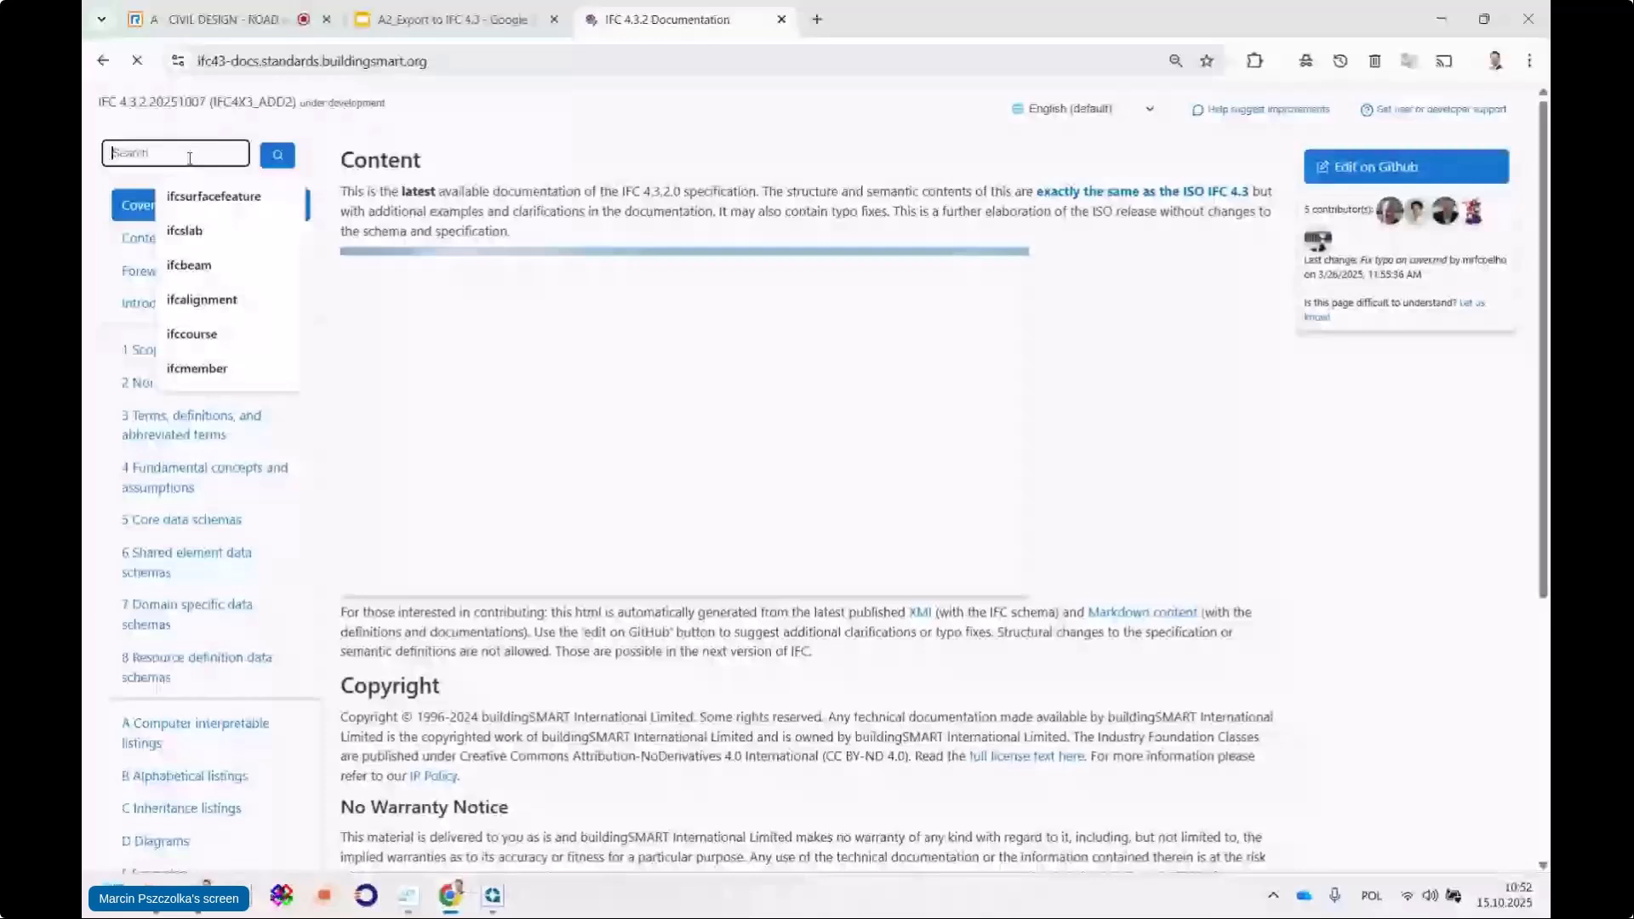
text(ifcslab)
click(276, 156)
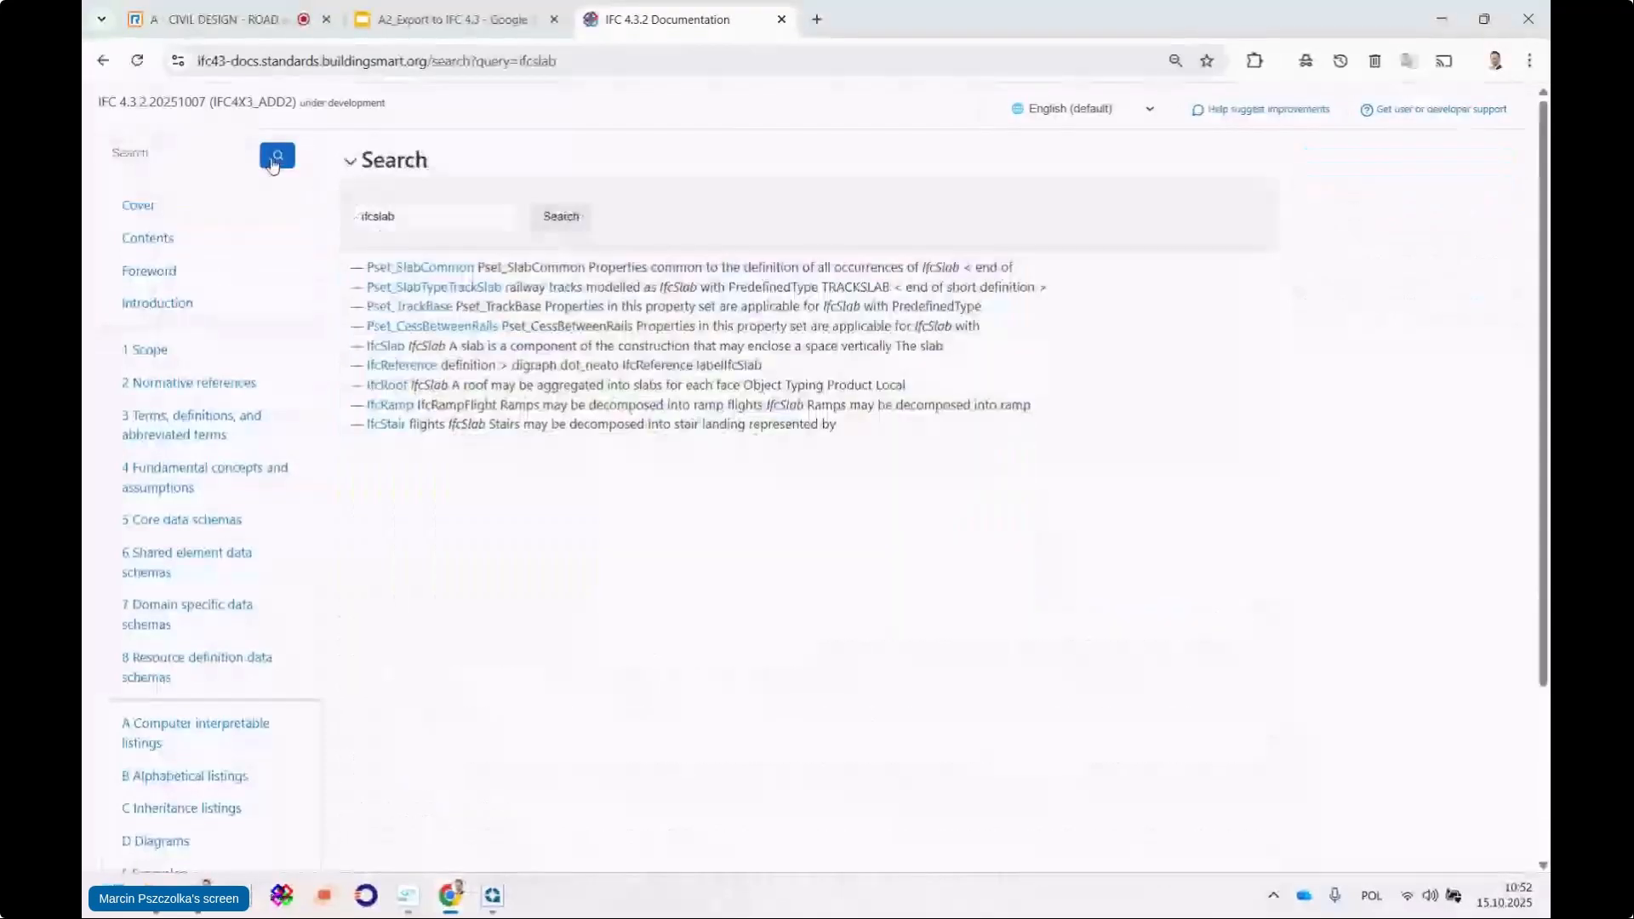
click(395, 349)
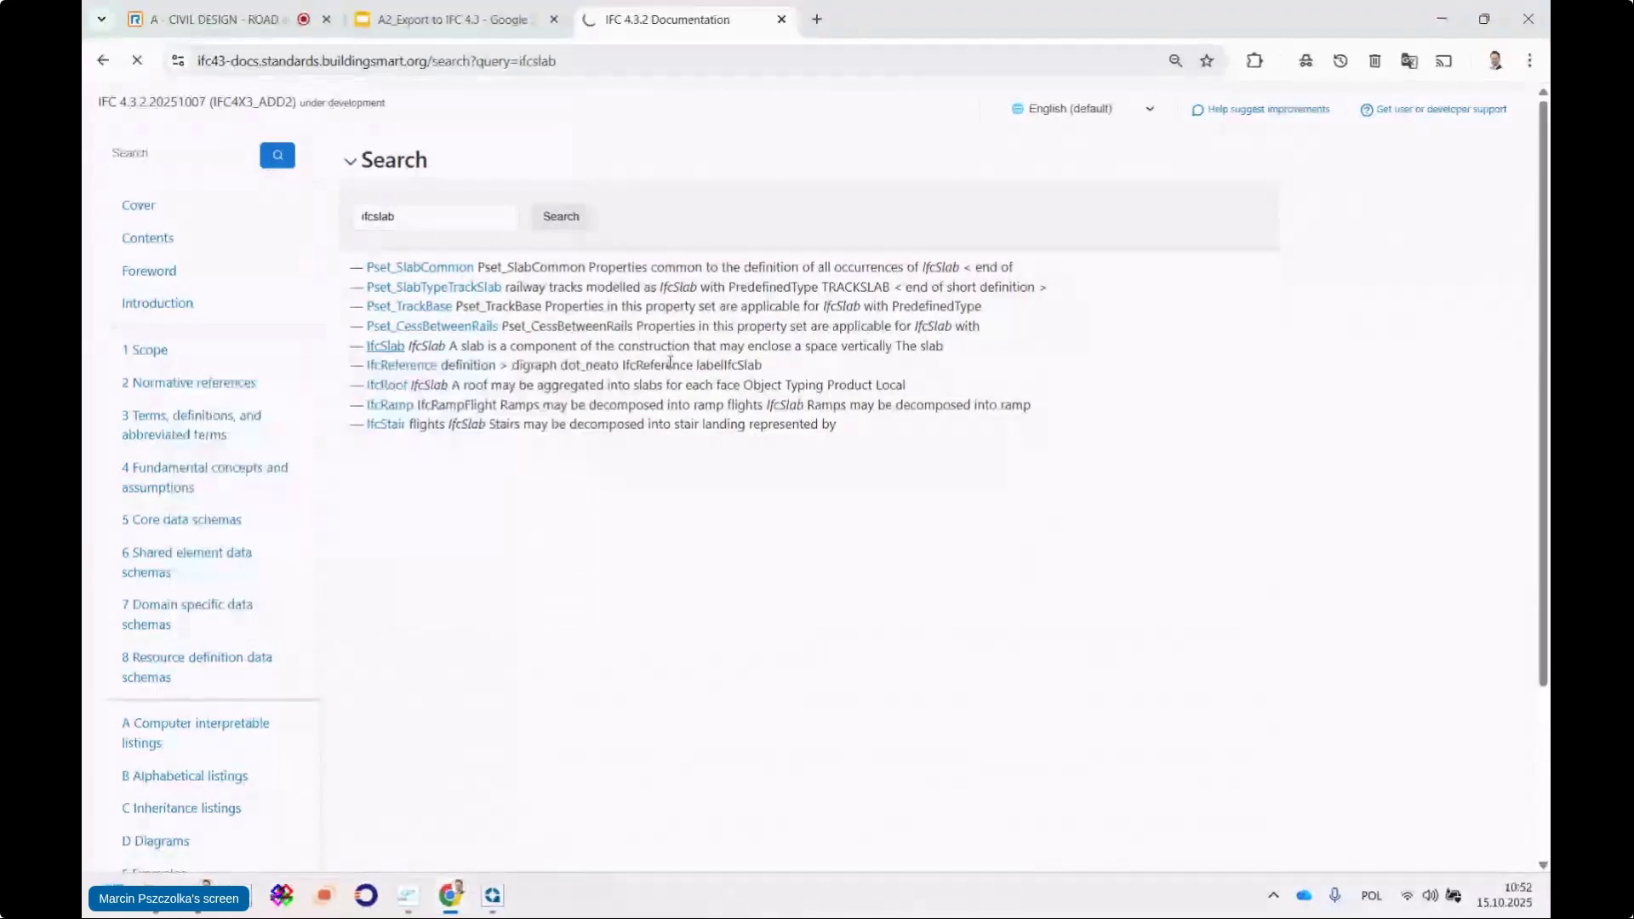
Open IfcSlabTypeEnum and copy the WEARING slab type value
scroll(671, 364, down, 1)
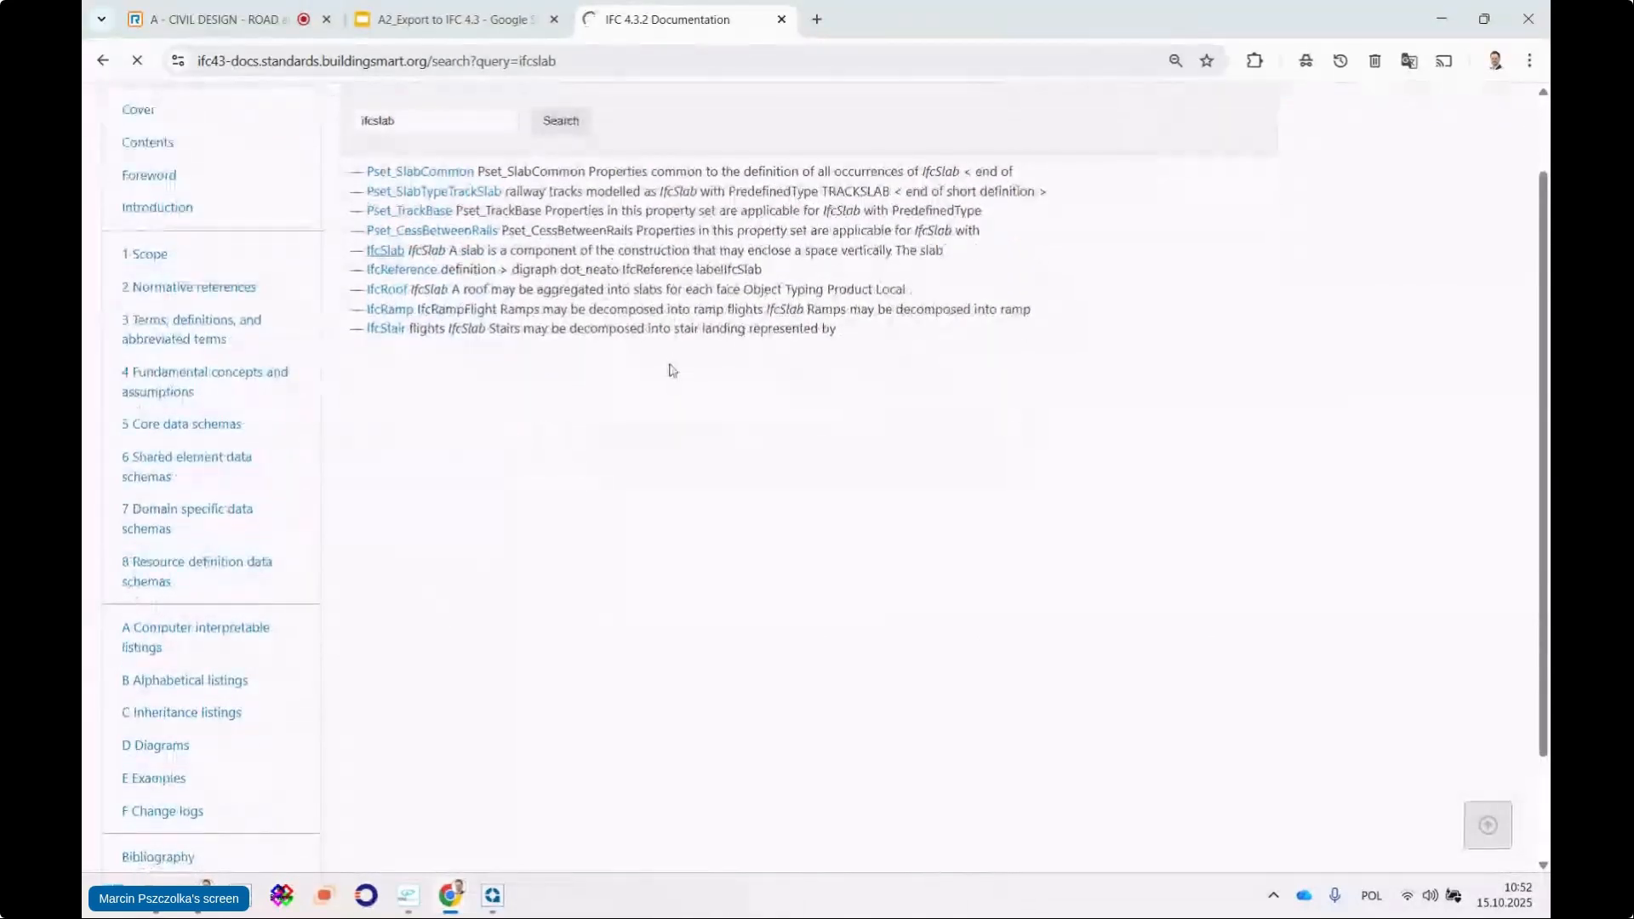
scroll(596, 469, down, 13)
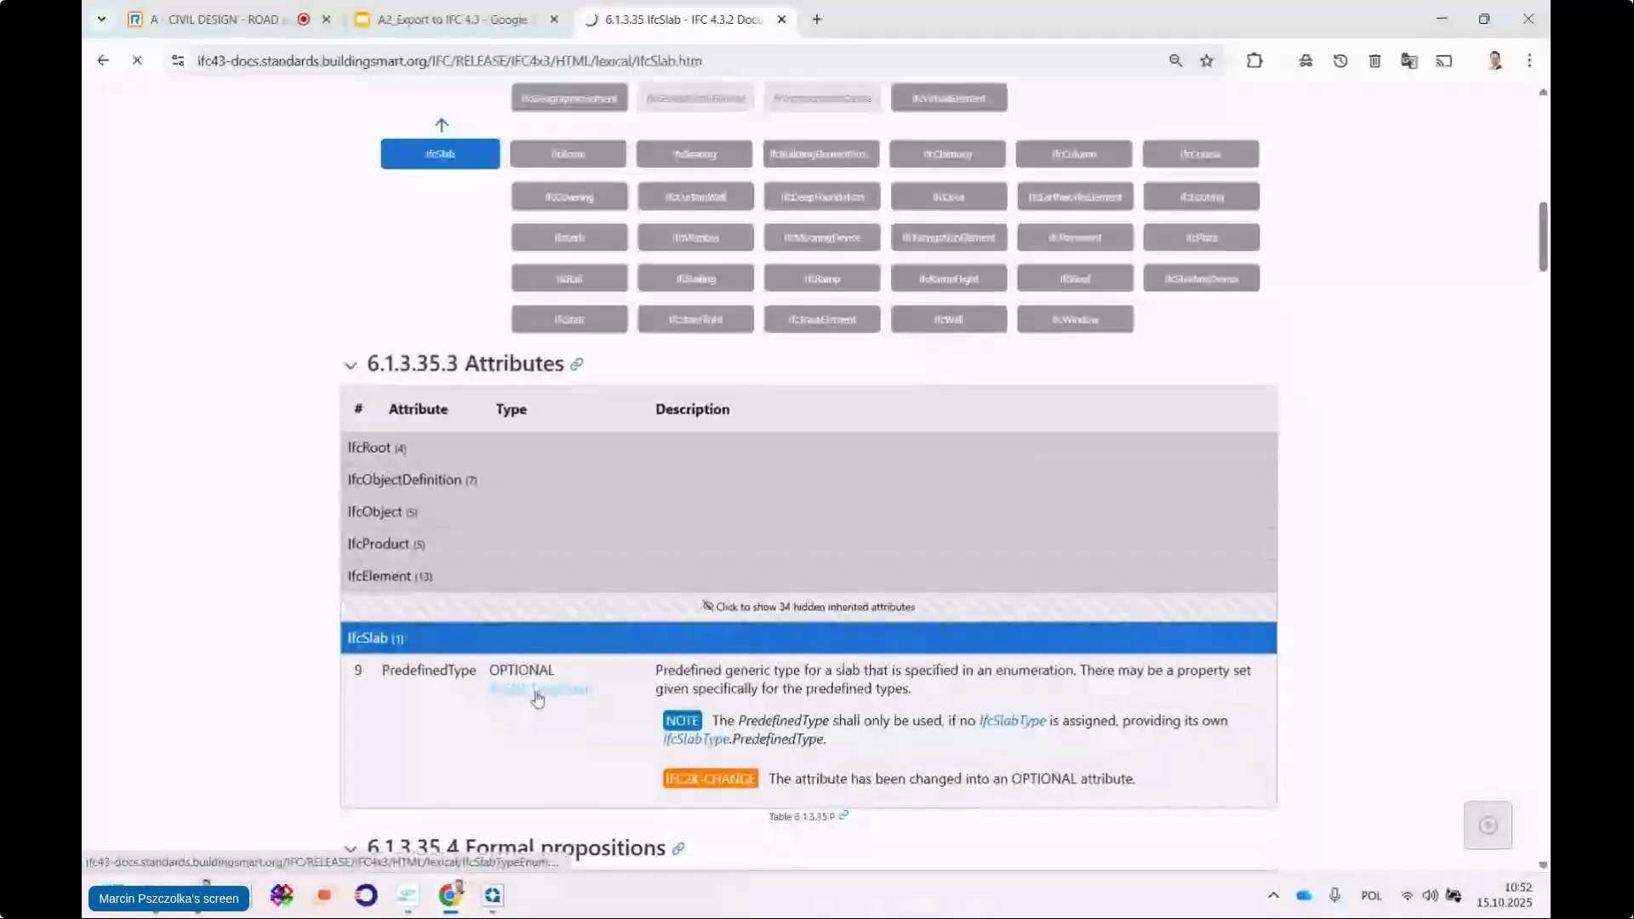
click(539, 689)
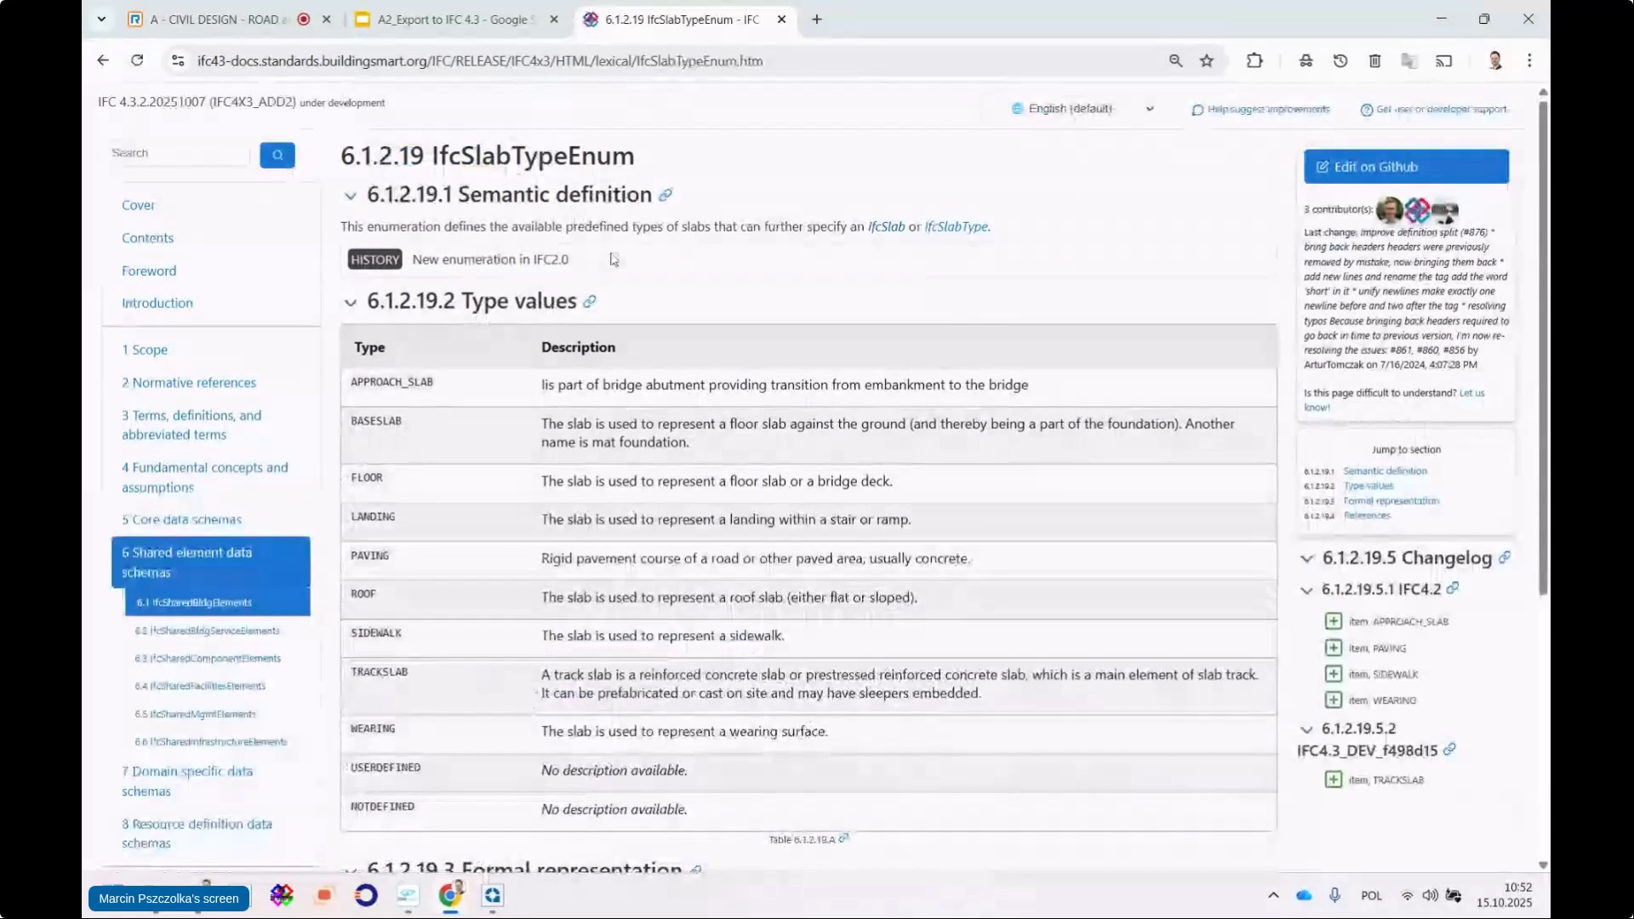
scroll(514, 470, down, 1)
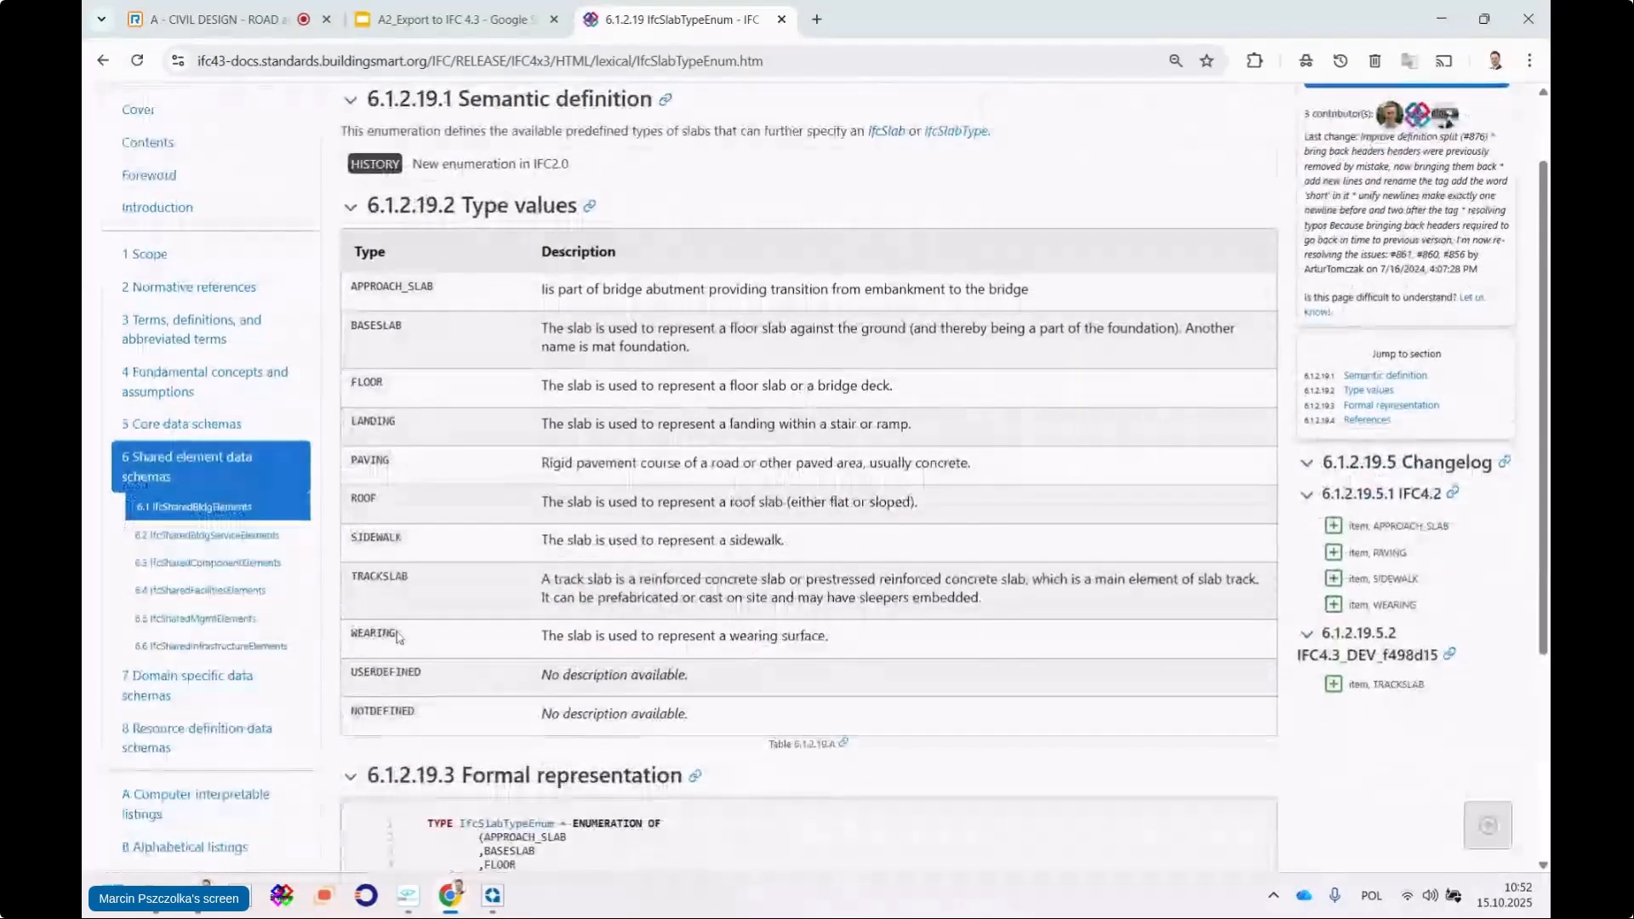
double_click(354, 638)
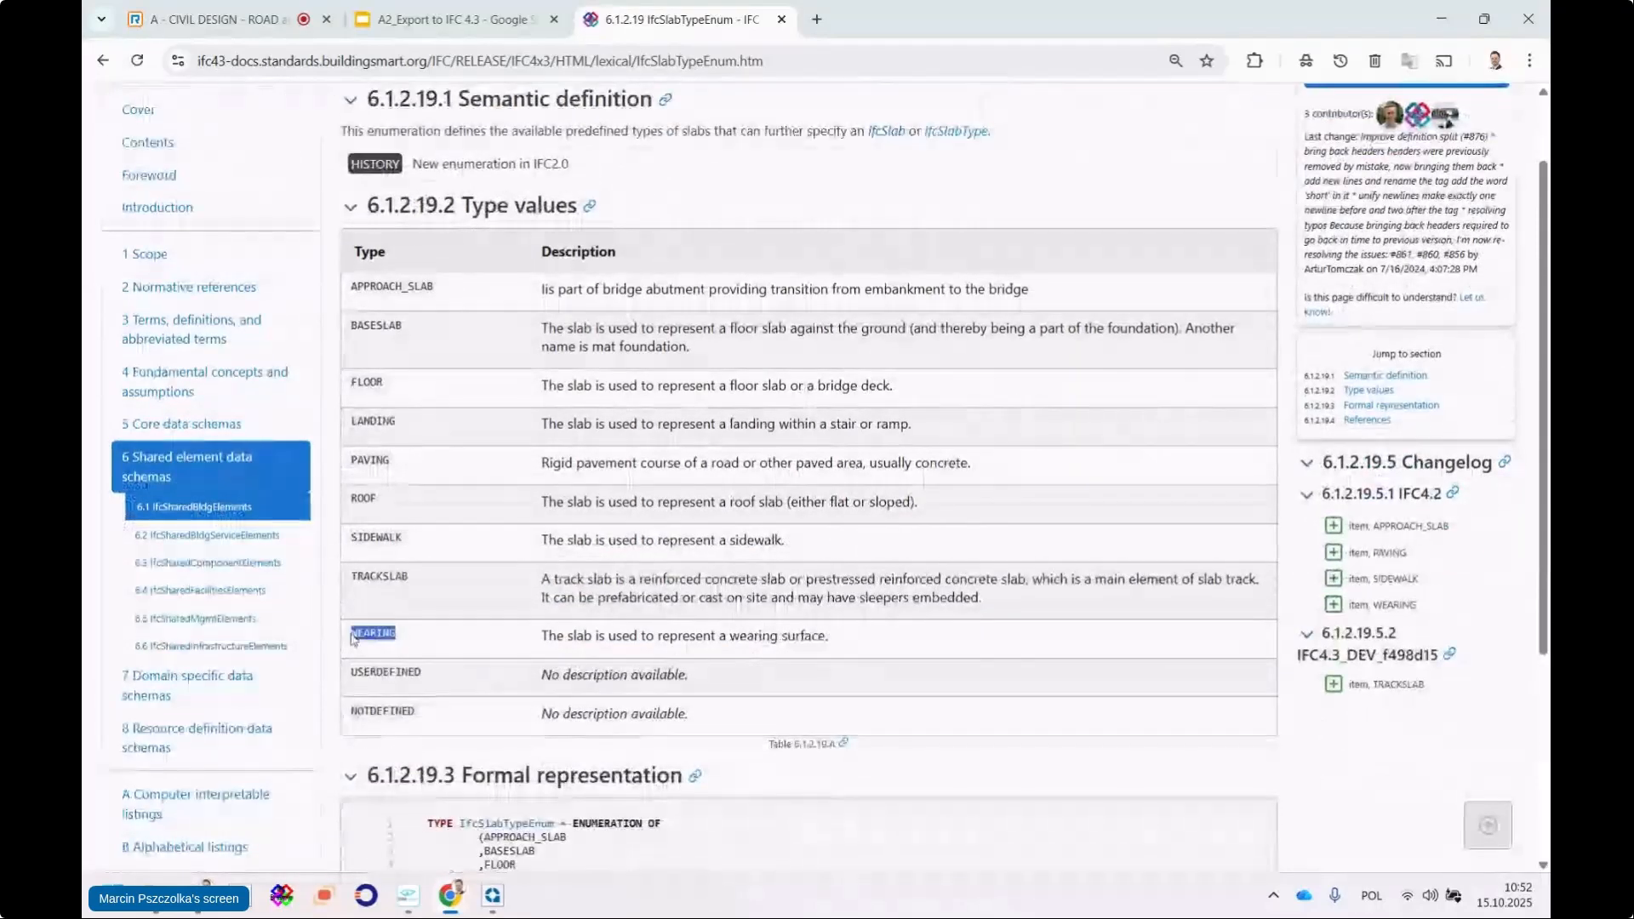
double_click(369, 460)
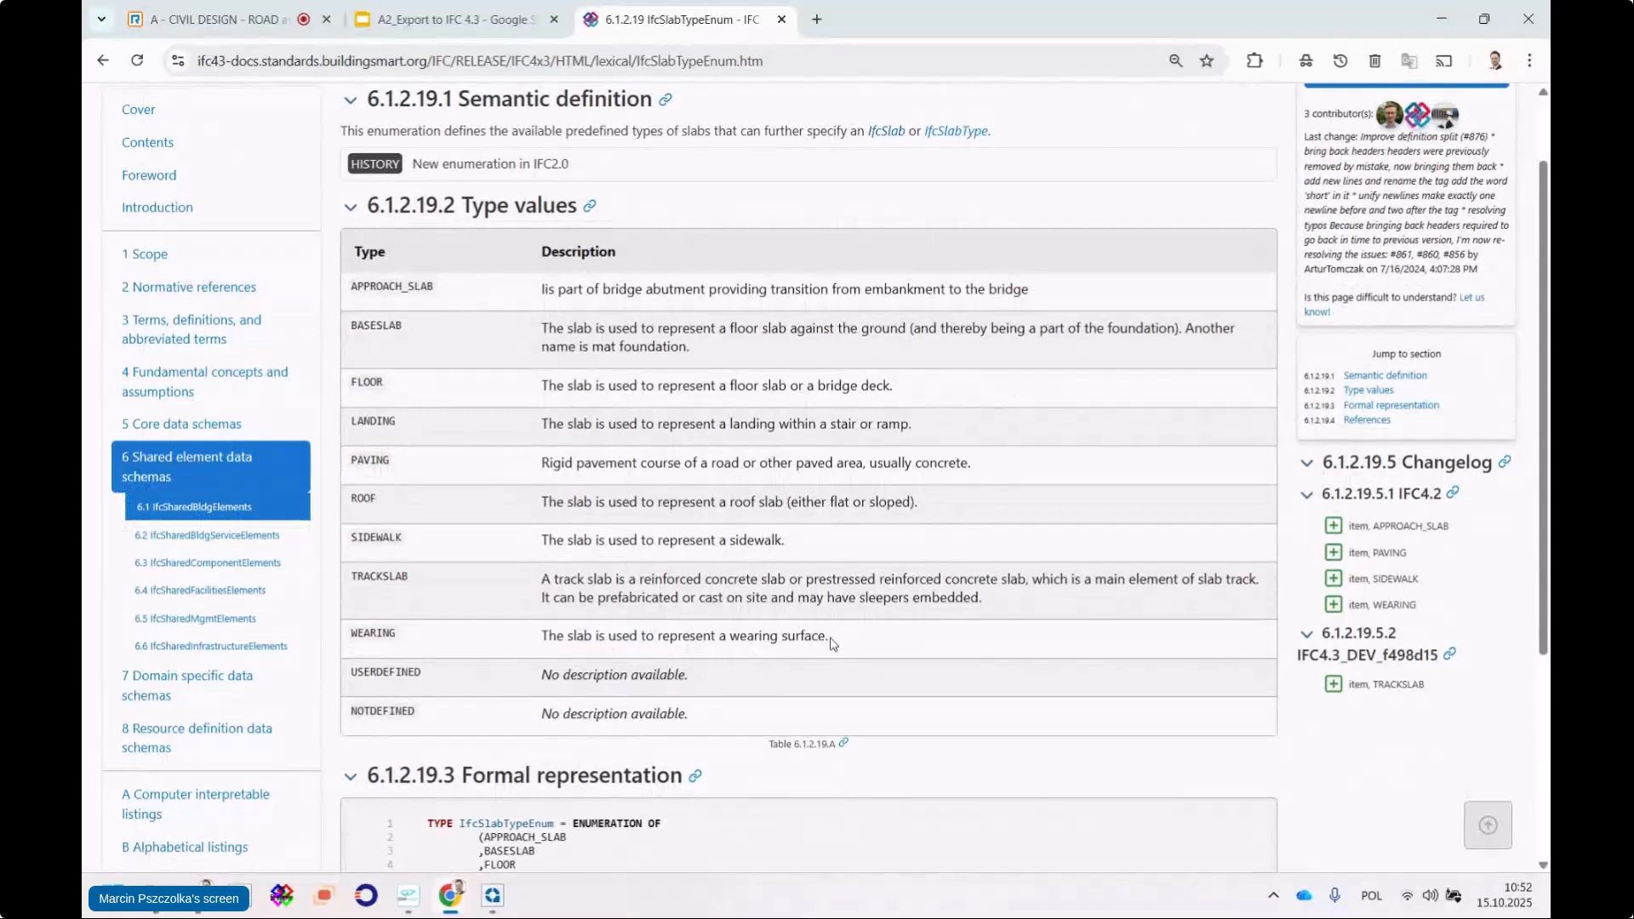
drag(831, 644, 543, 638)
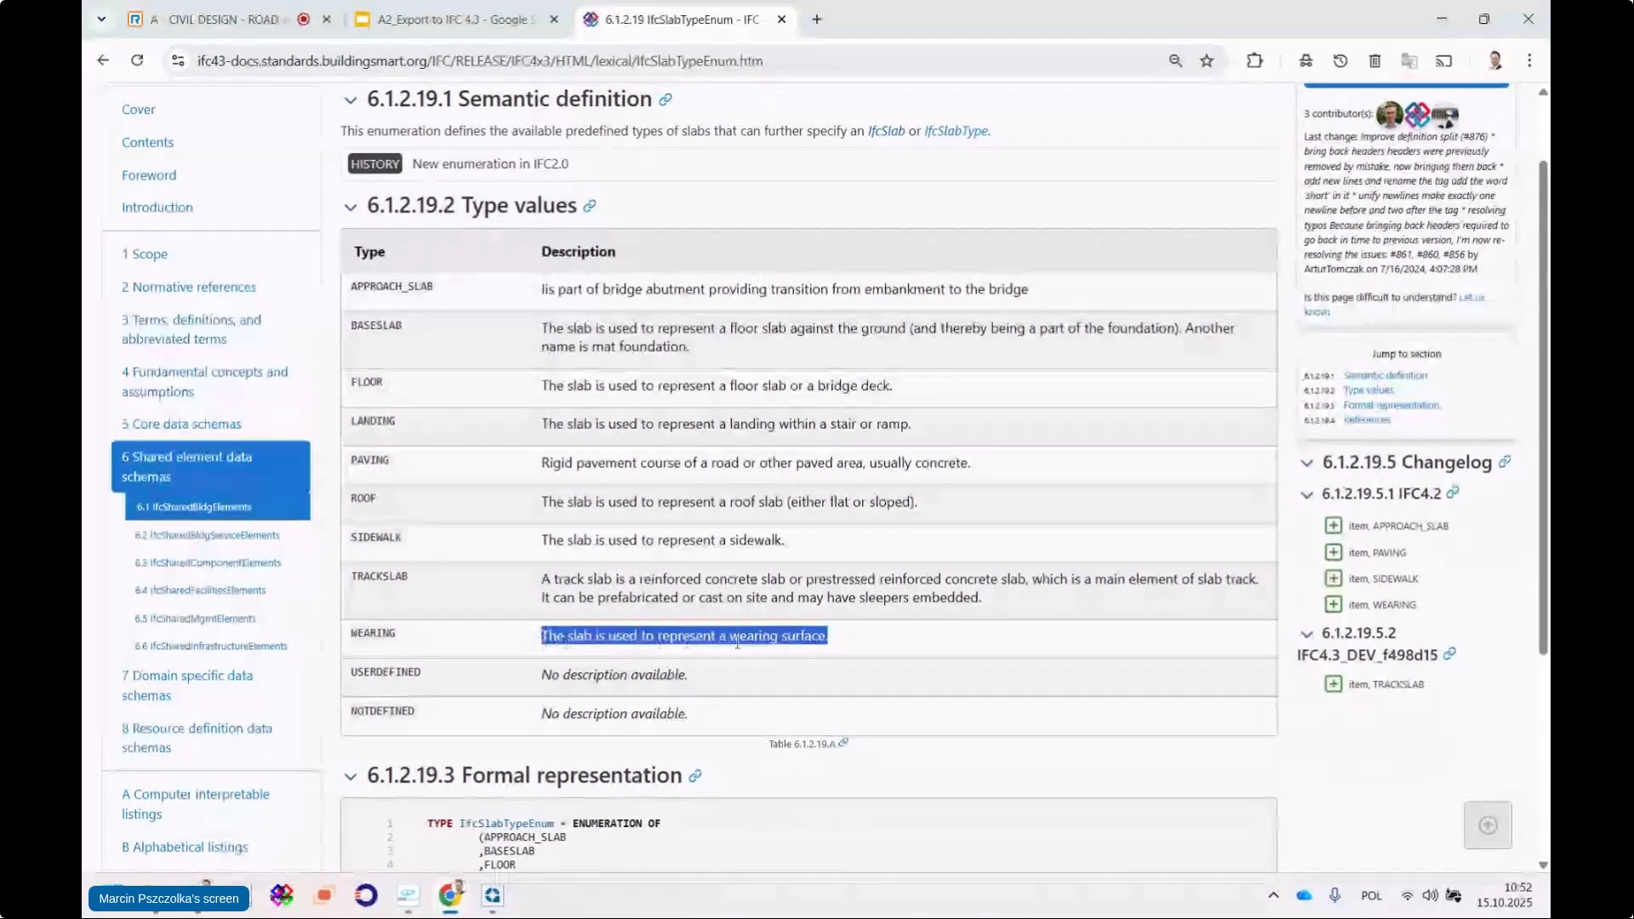
drag(407, 634, 350, 634)
key(ctrl+c)
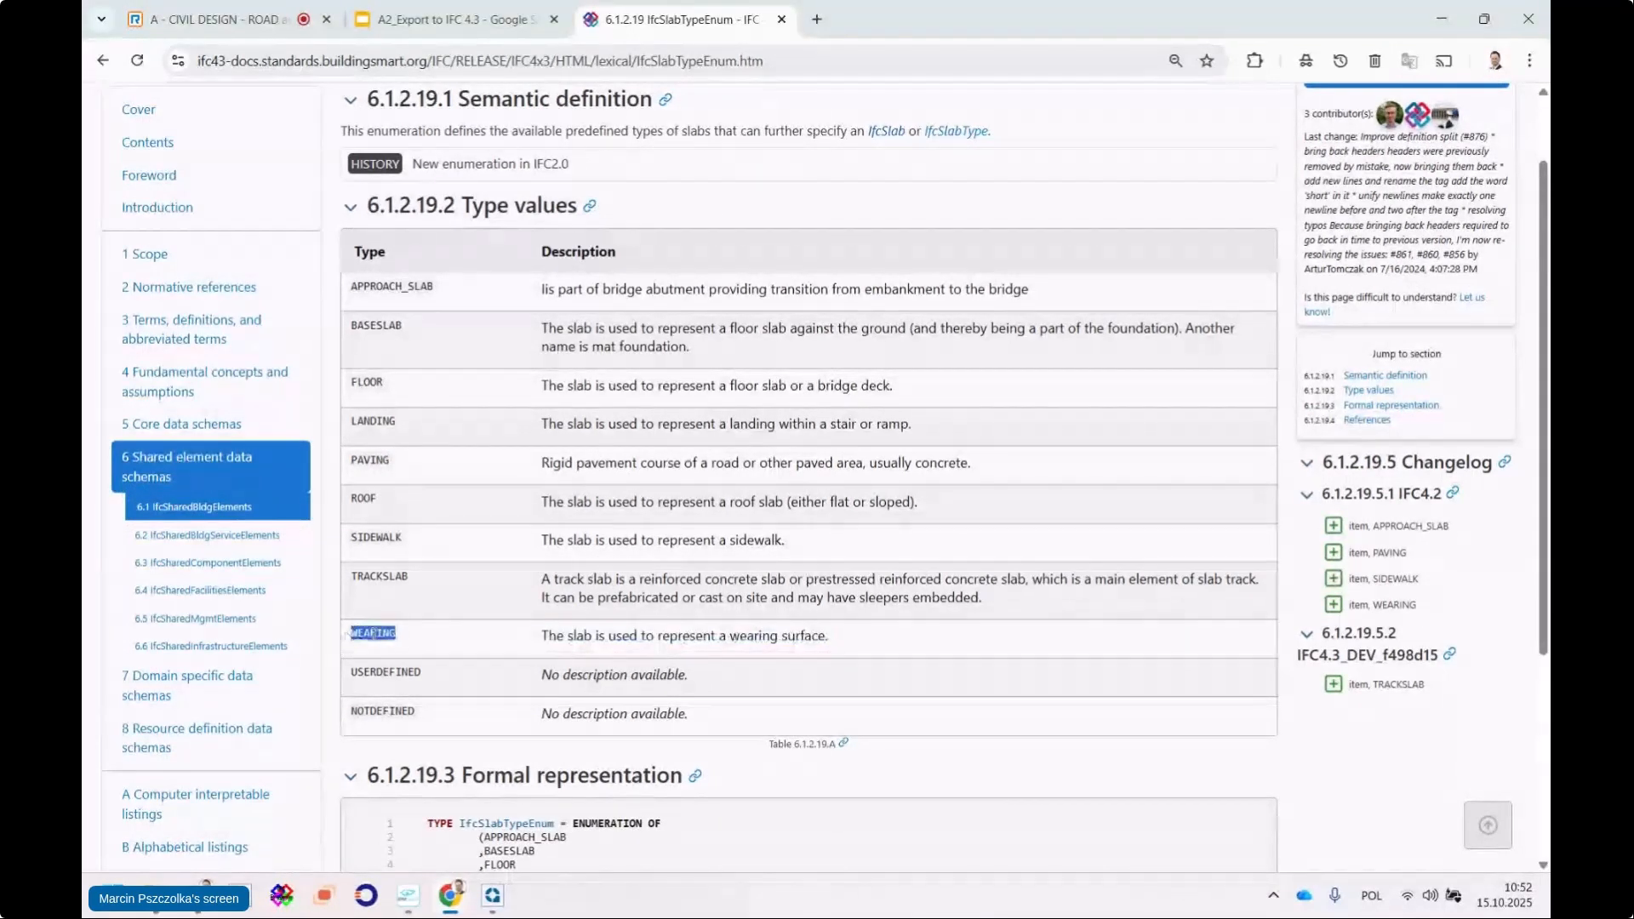
right_click(378, 640)
key(Escape)
click(495, 901)
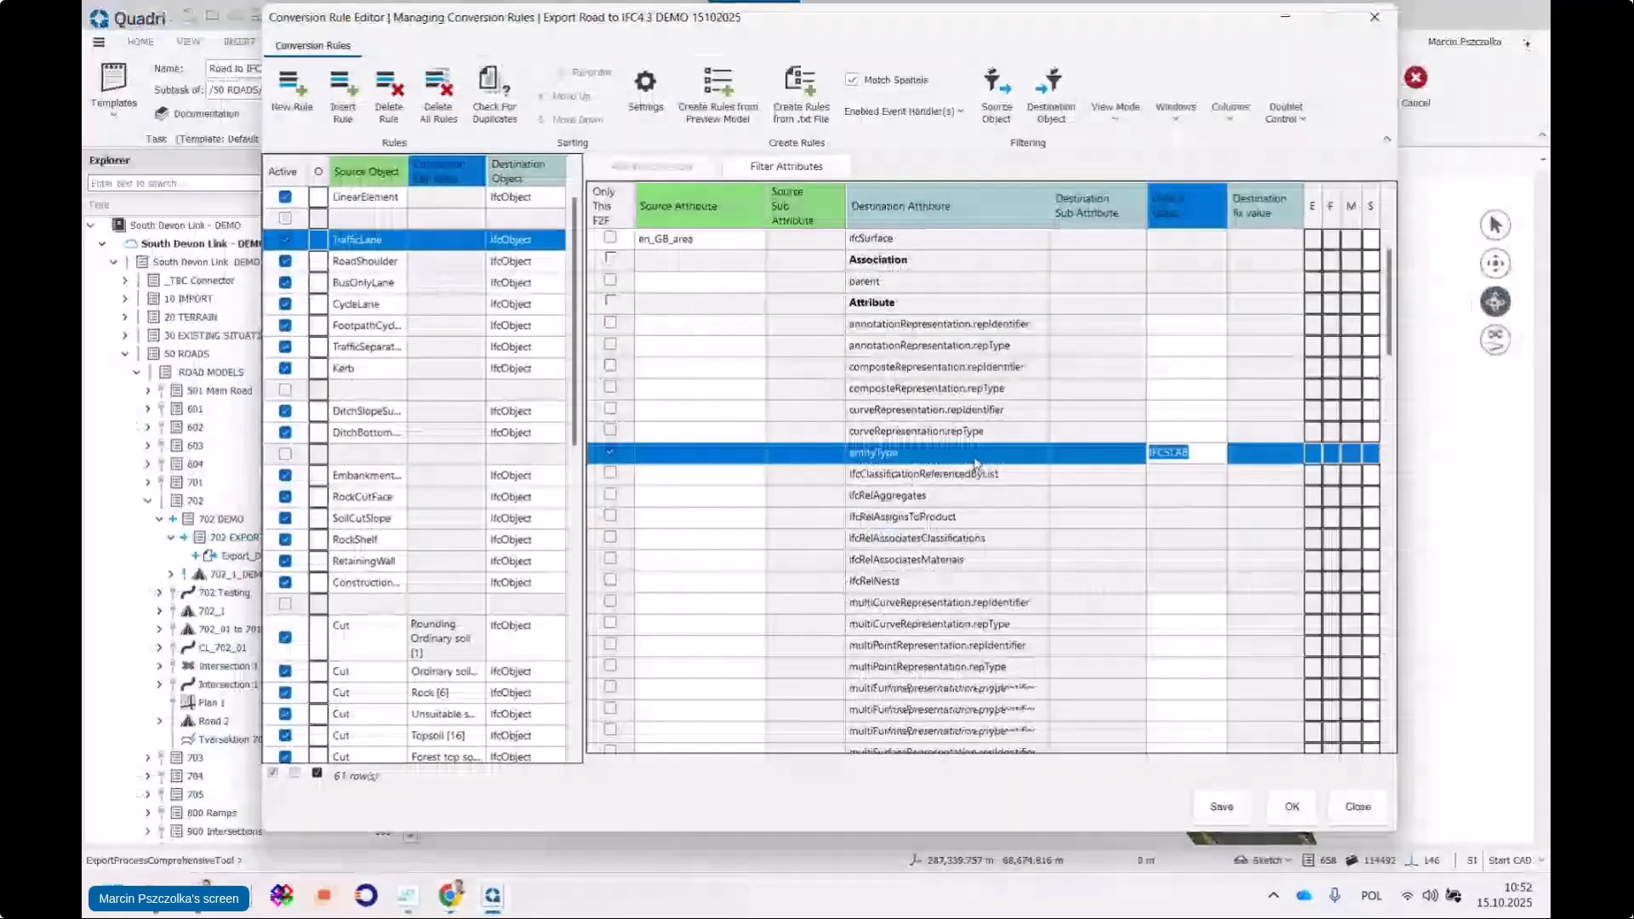
Clear the ObjectType row's TRAFFICLANE default value and its sub-attribute
scroll(976, 464, down, 1)
scroll(1005, 442, down, 1)
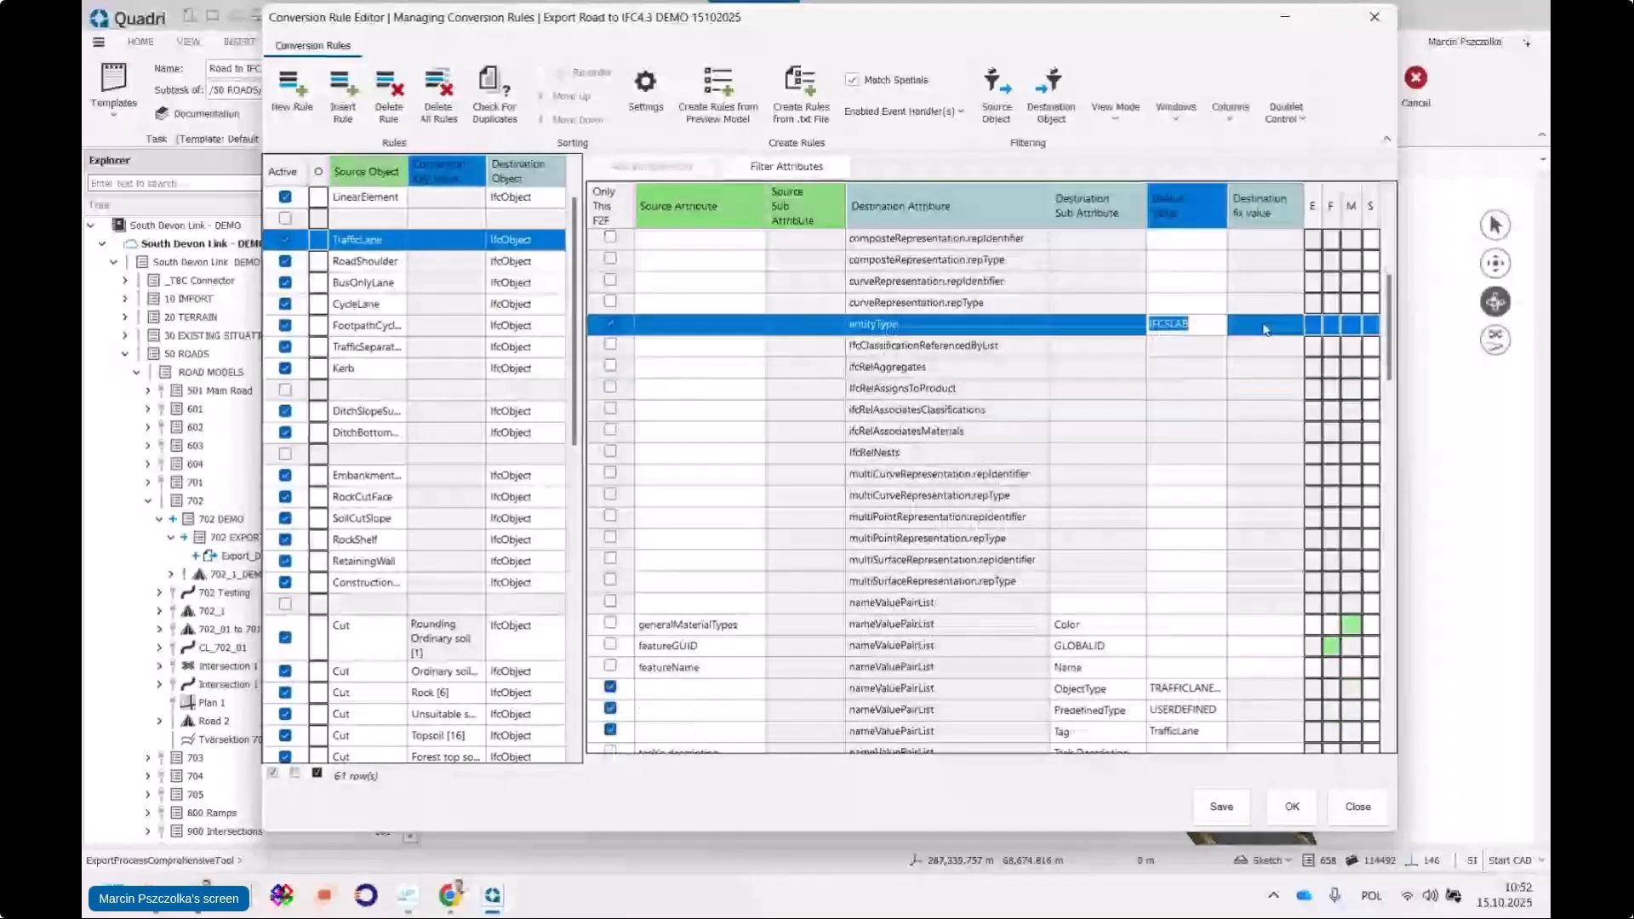
click(1088, 351)
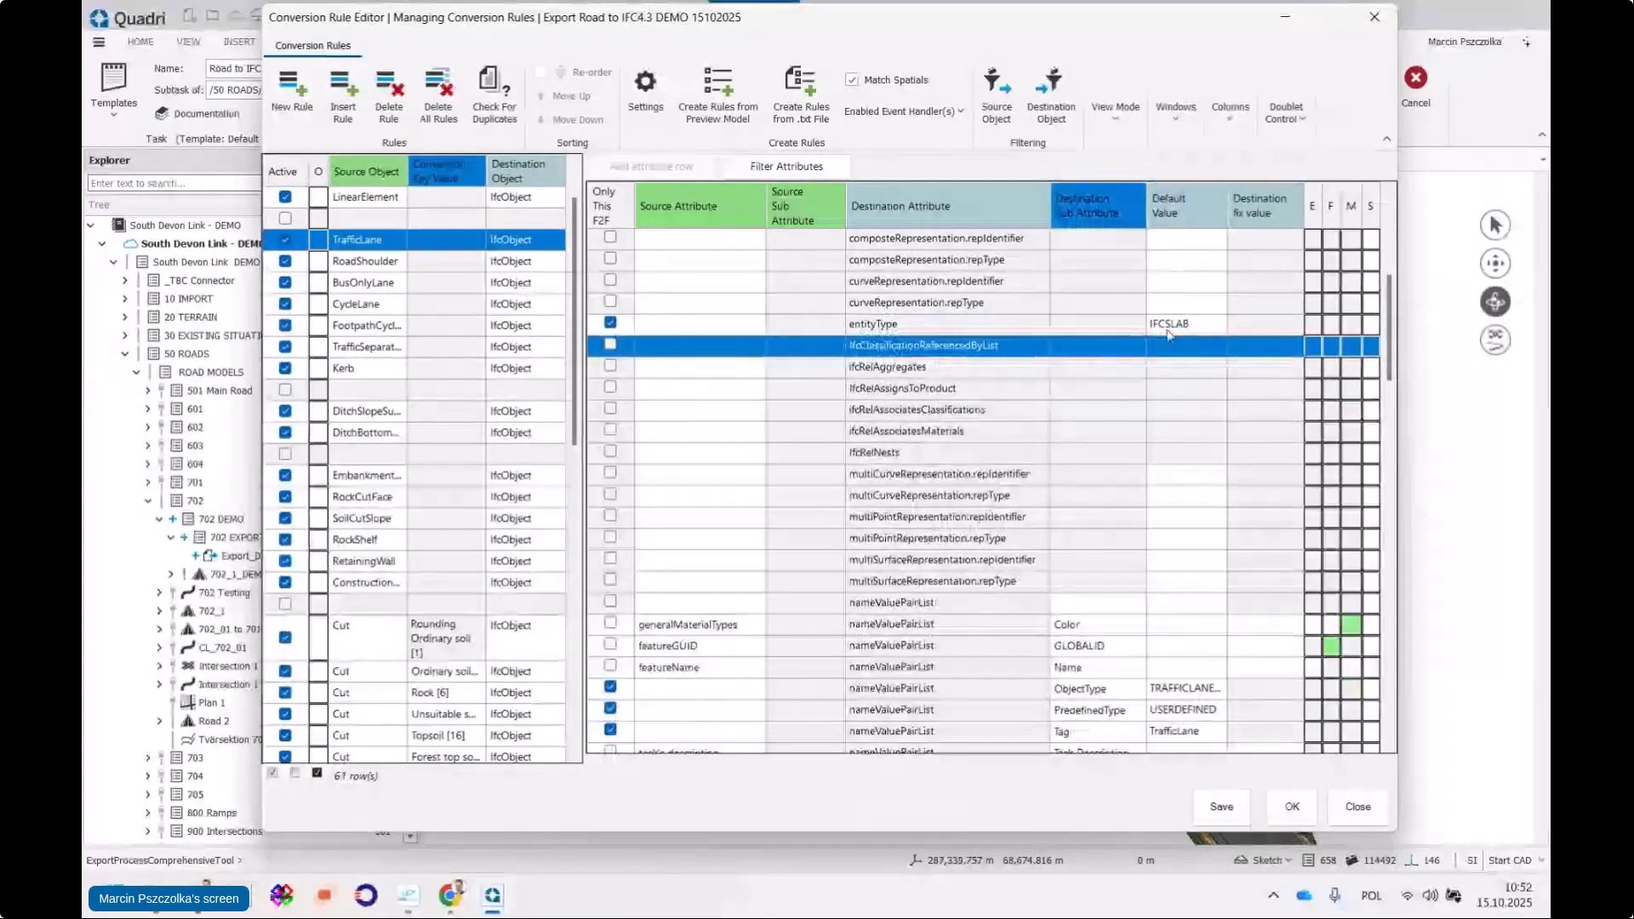
scroll(1111, 460, down, 1)
scroll(1090, 511, down, 1)
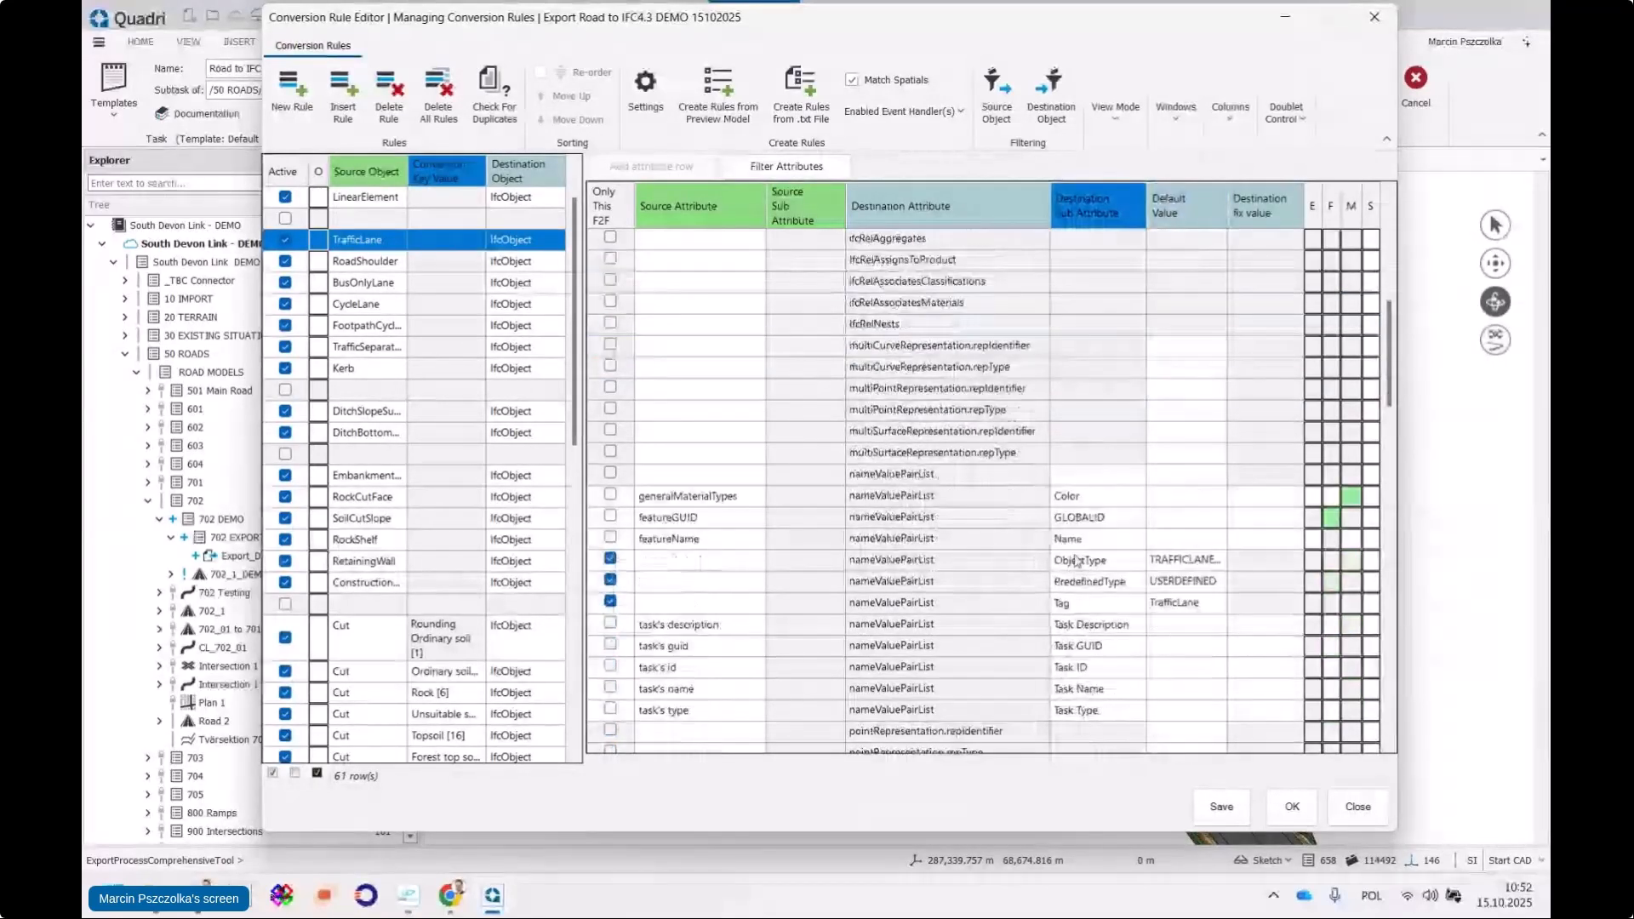
click(1216, 562)
drag(1216, 562, 1125, 565)
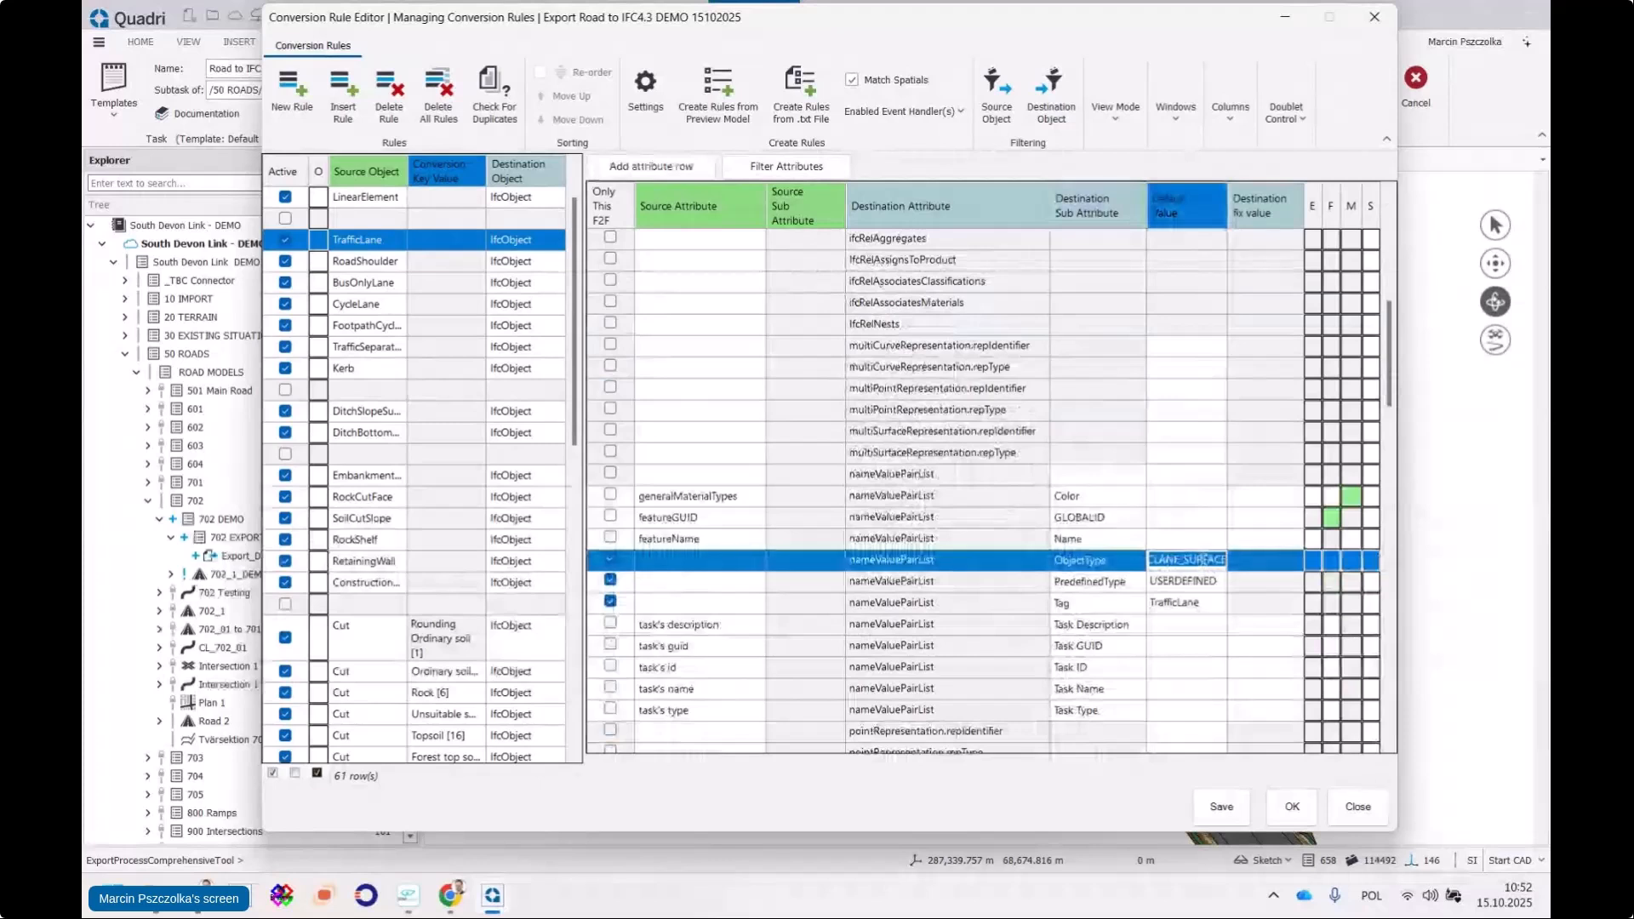
key(BackSpace)
click(1110, 564)
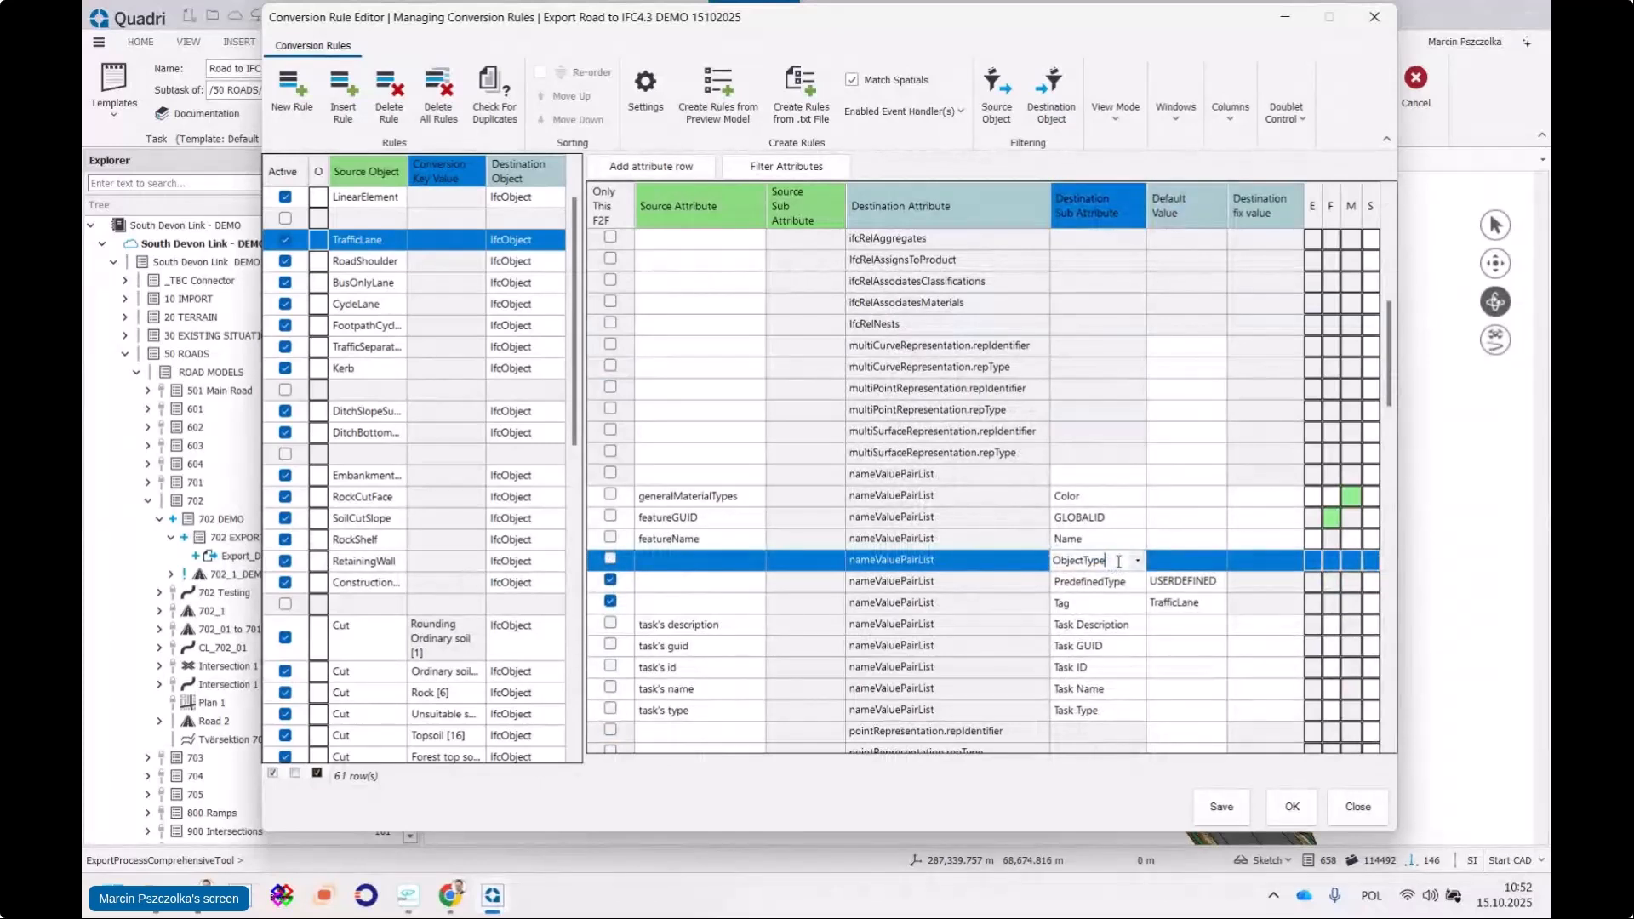
drag(1117, 562, 1022, 562)
key(BackSpace)
click(1016, 581)
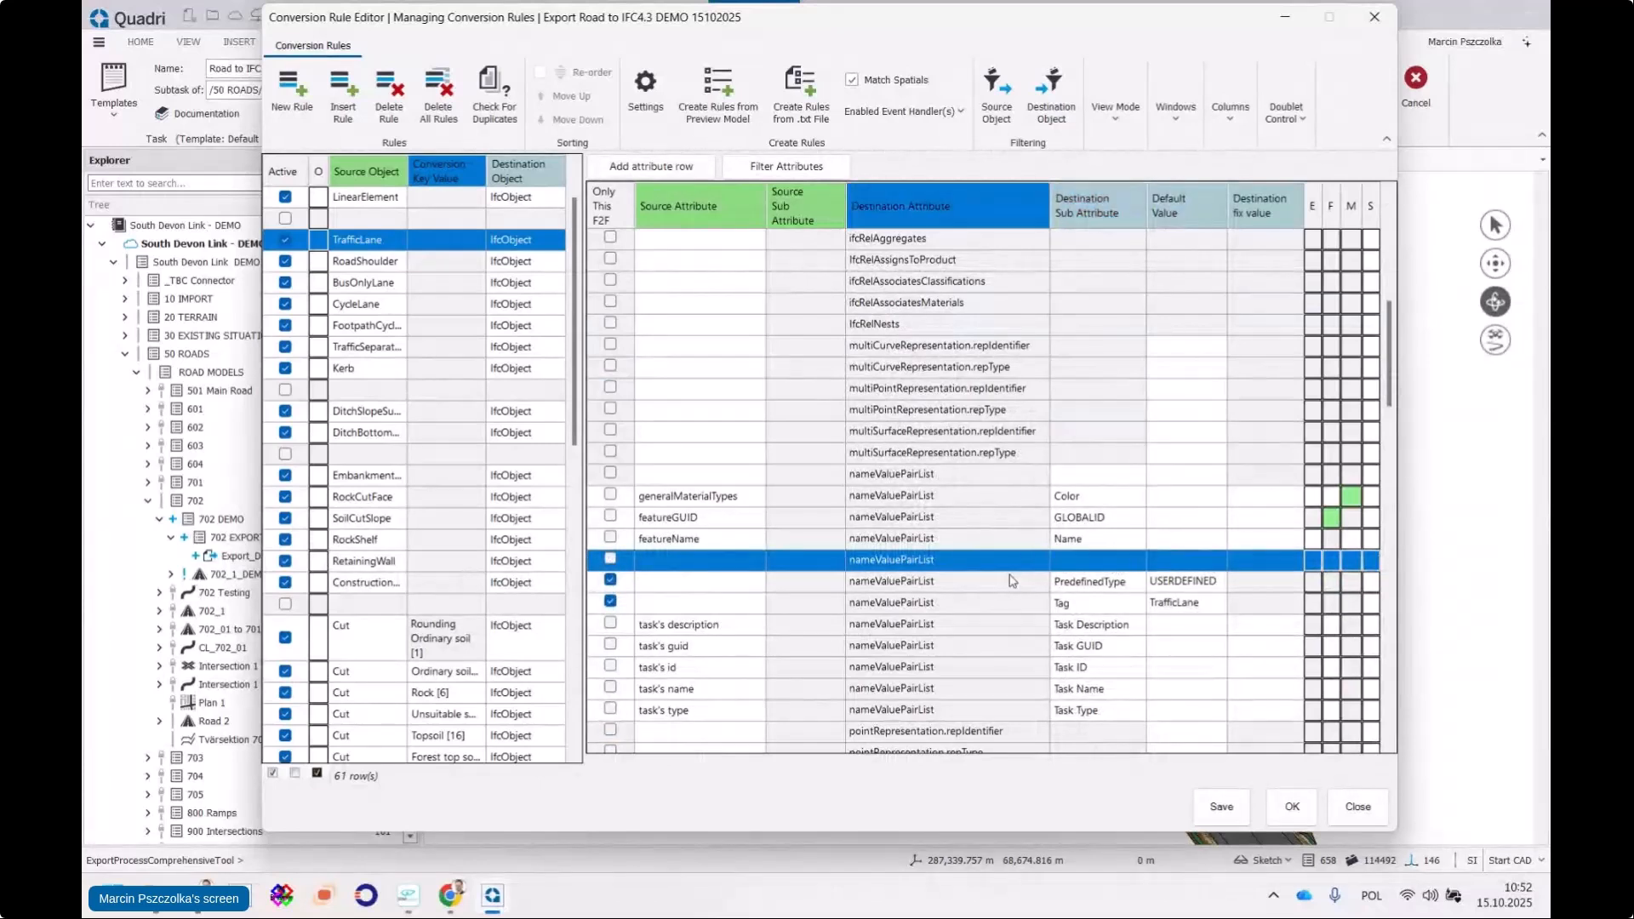
Replace PredefinedType's USERDEFINED default value with the pasted WEARING
click(1151, 588)
click(1172, 581)
double_click(1219, 581)
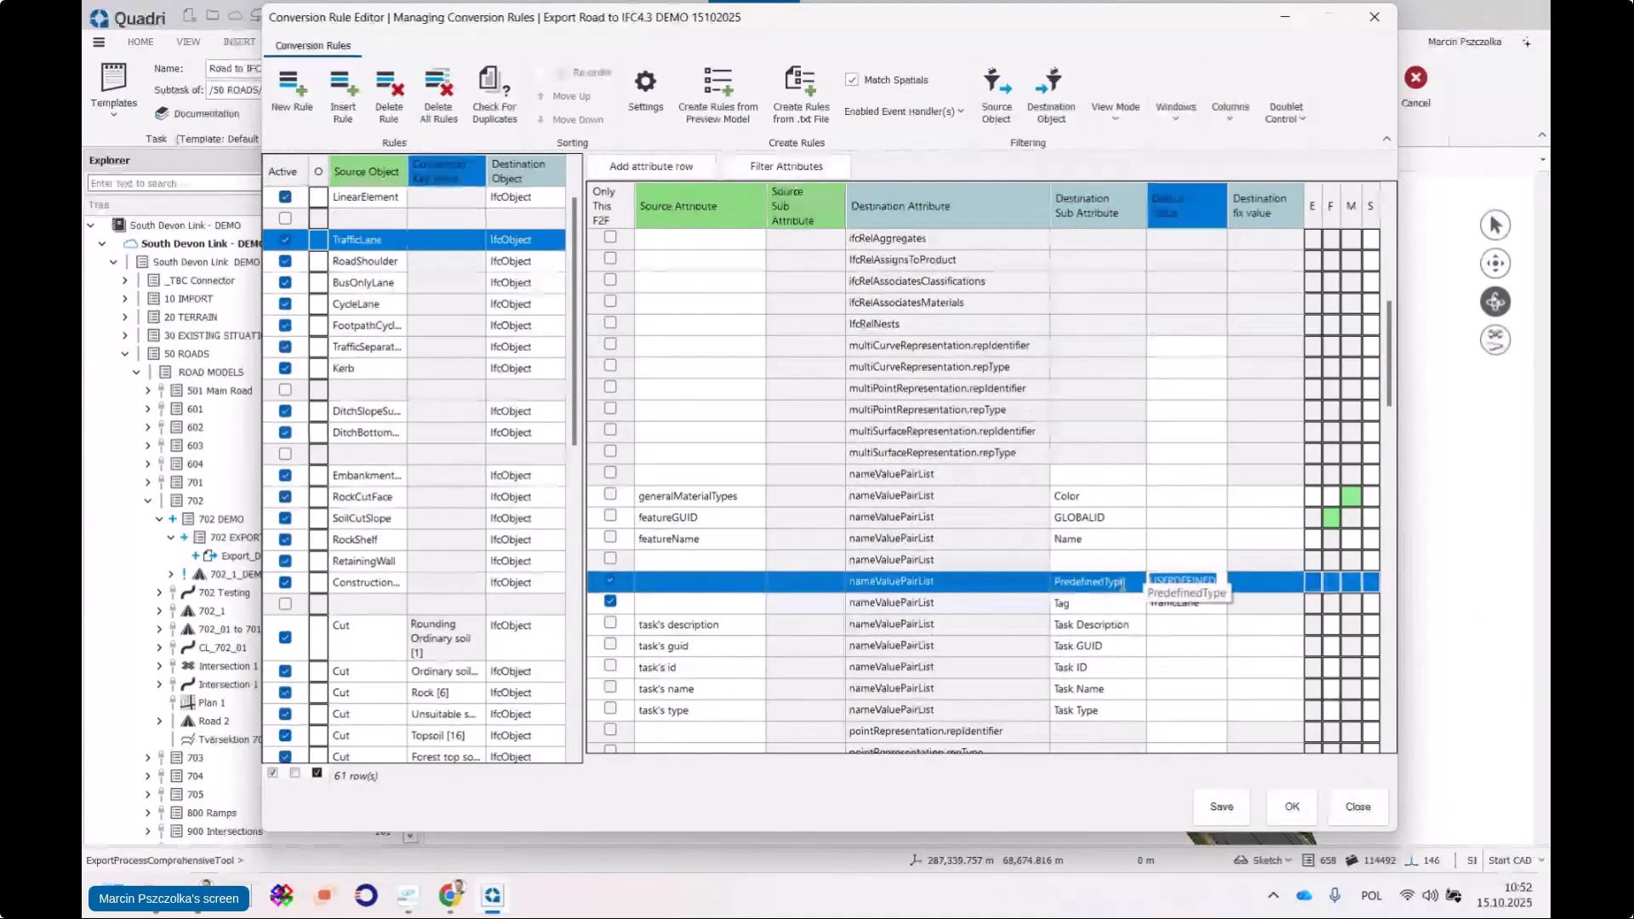
right_click(1177, 587)
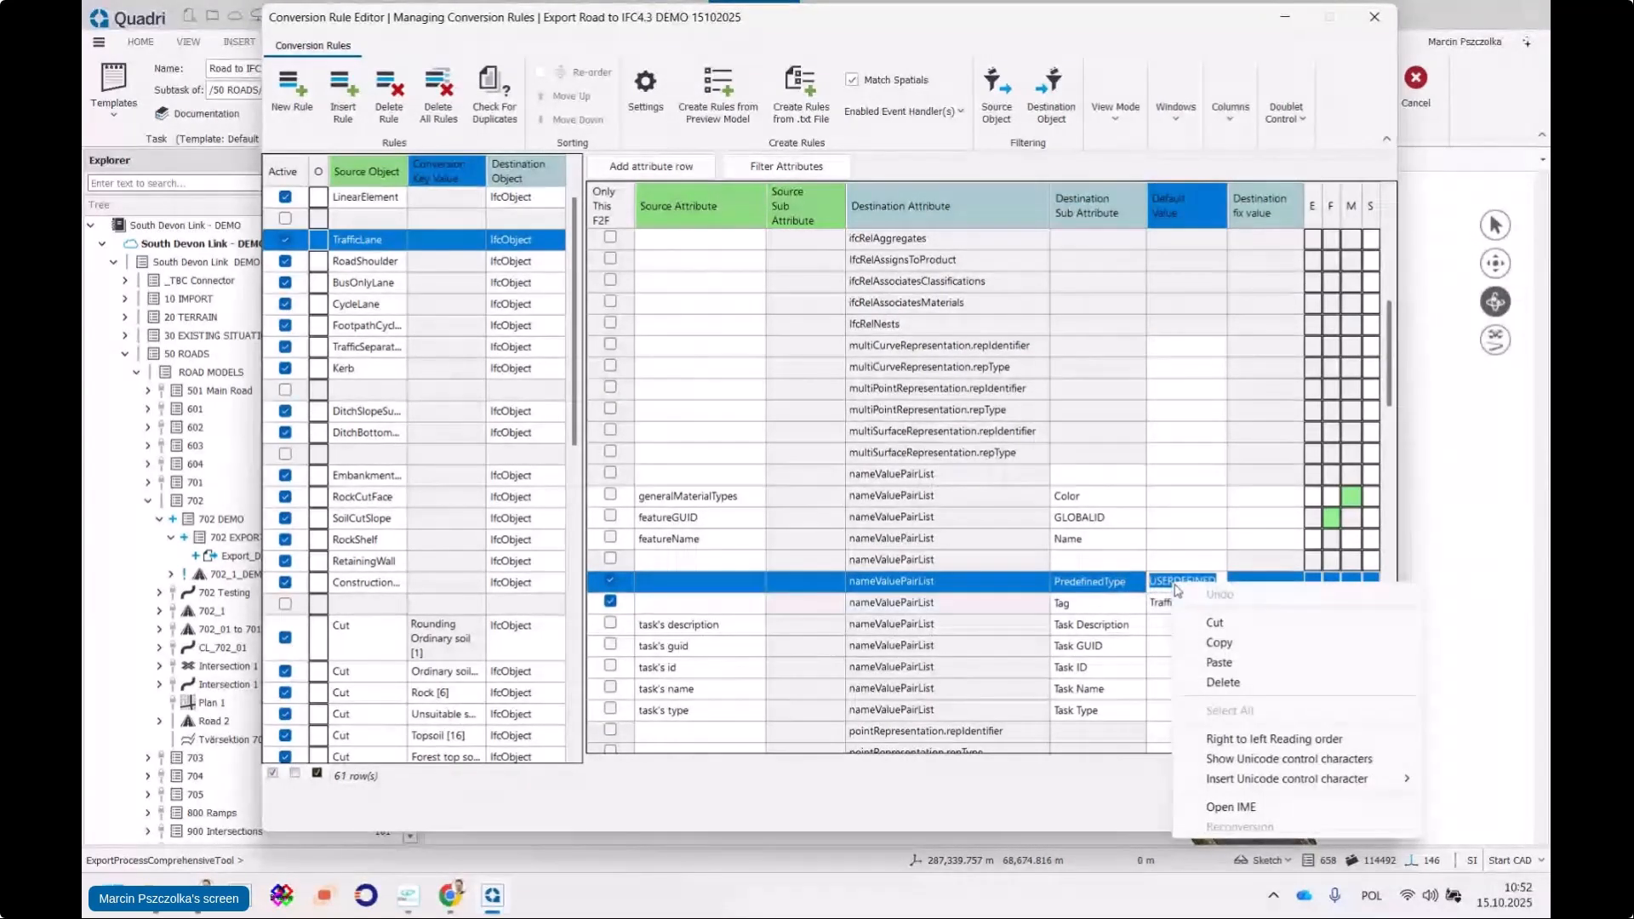
click(1219, 662)
key(Tab)
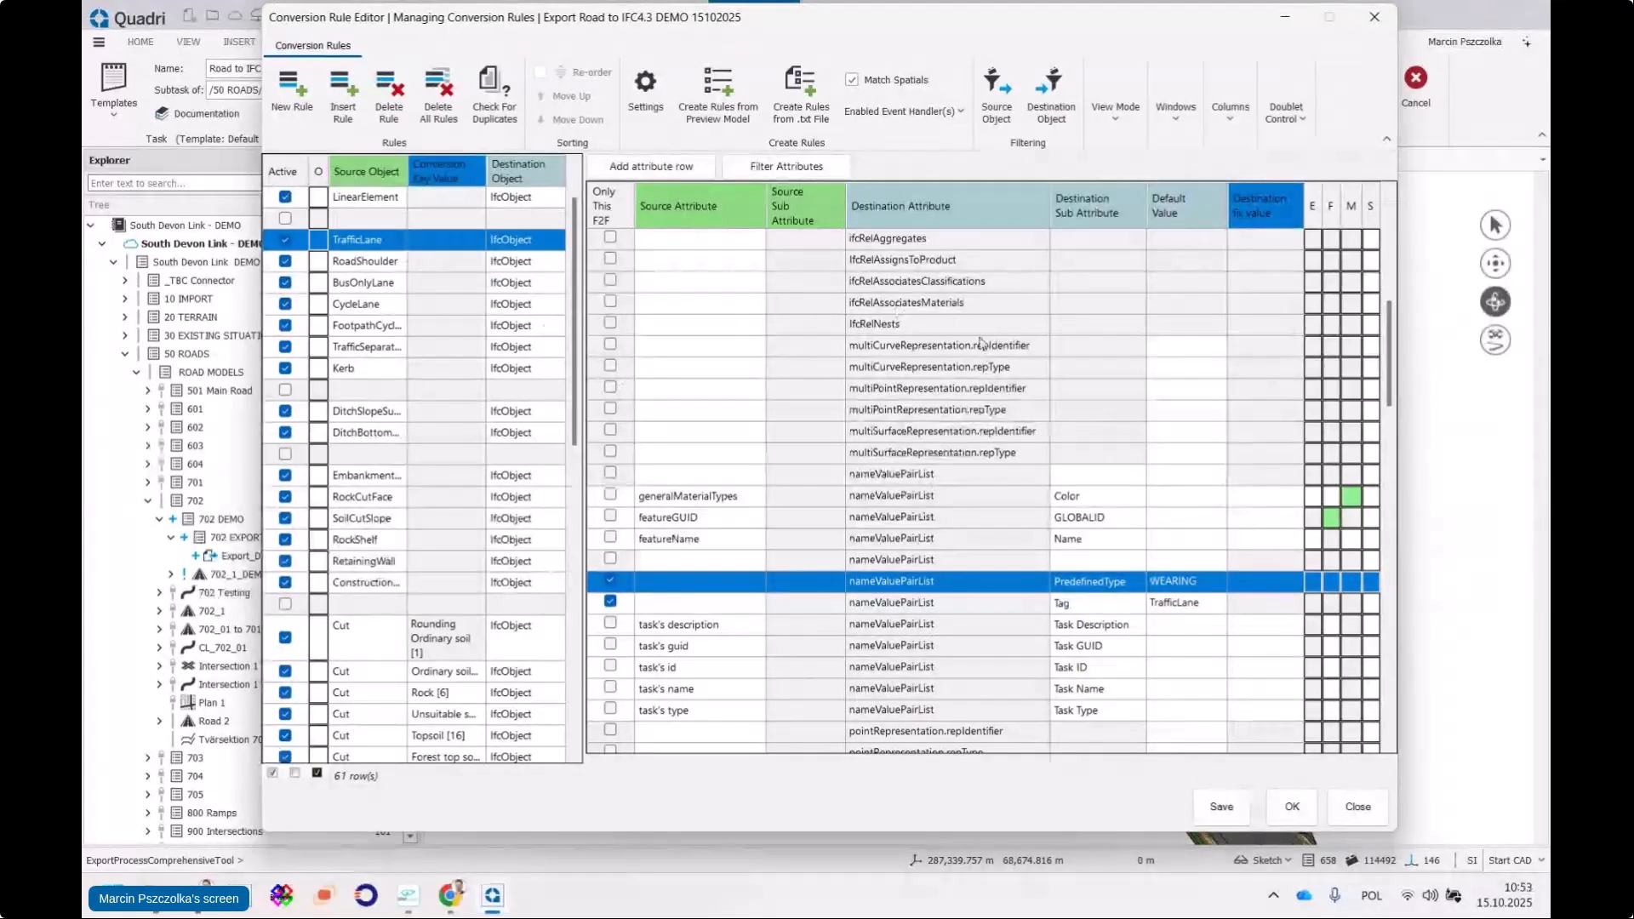
Save the conversion rules, recheck TrafficLane's attributes, and close the rule editor
scroll(1114, 322, up, 1)
scroll(1132, 349, down, 1)
scroll(1192, 426, up, 1)
scroll(1158, 516, down, 1)
scroll(1141, 587, down, 1)
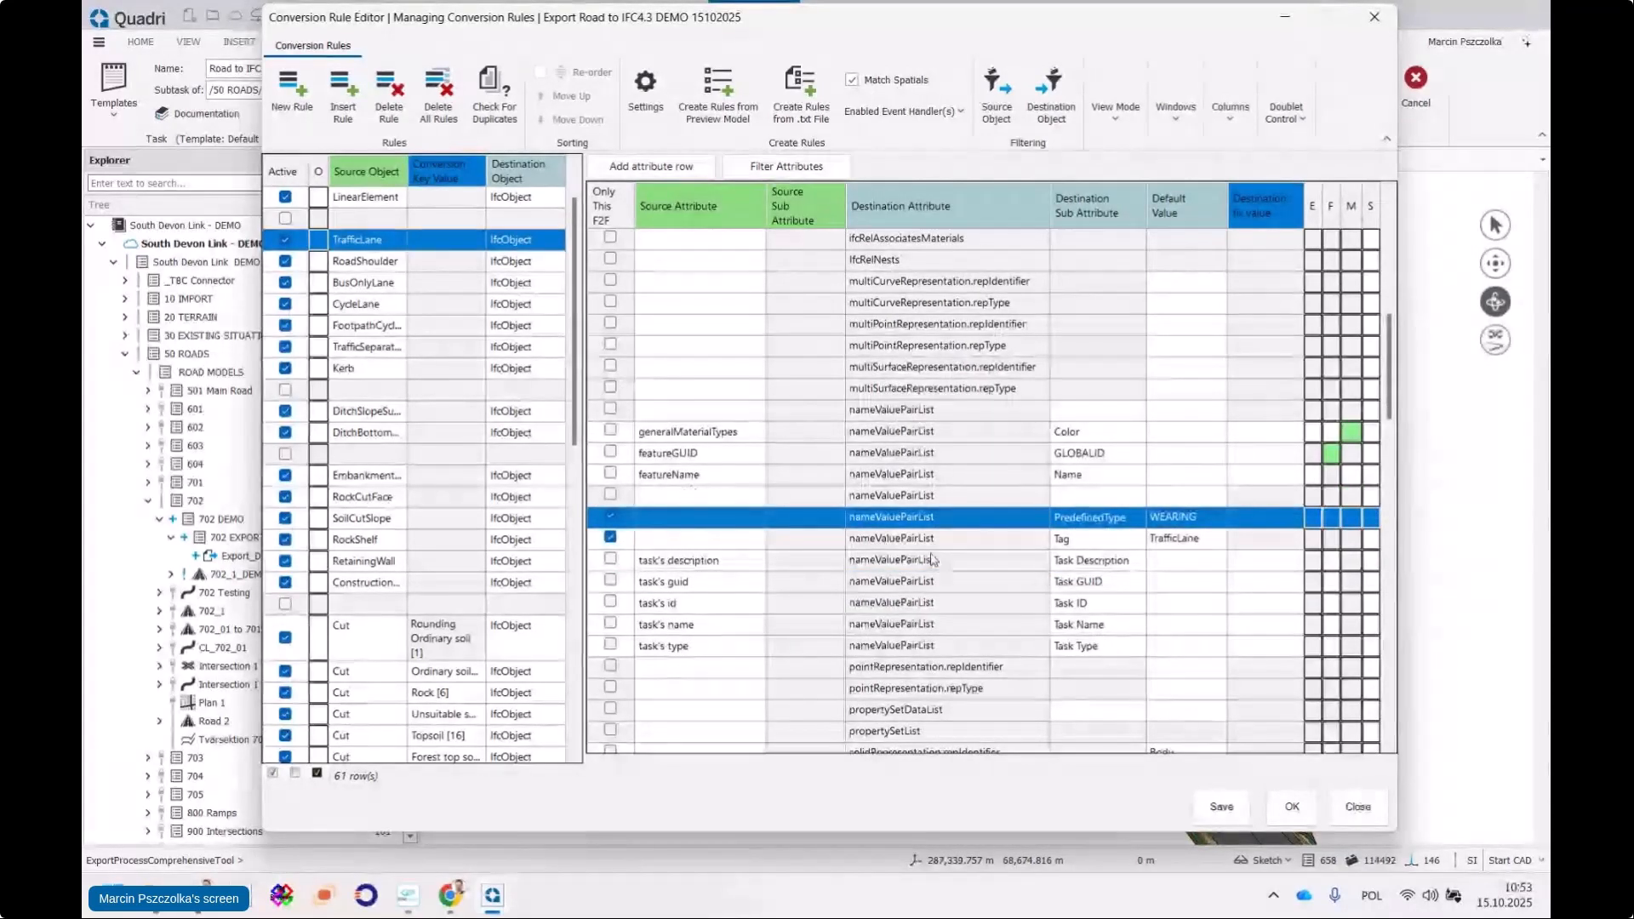
click(1222, 807)
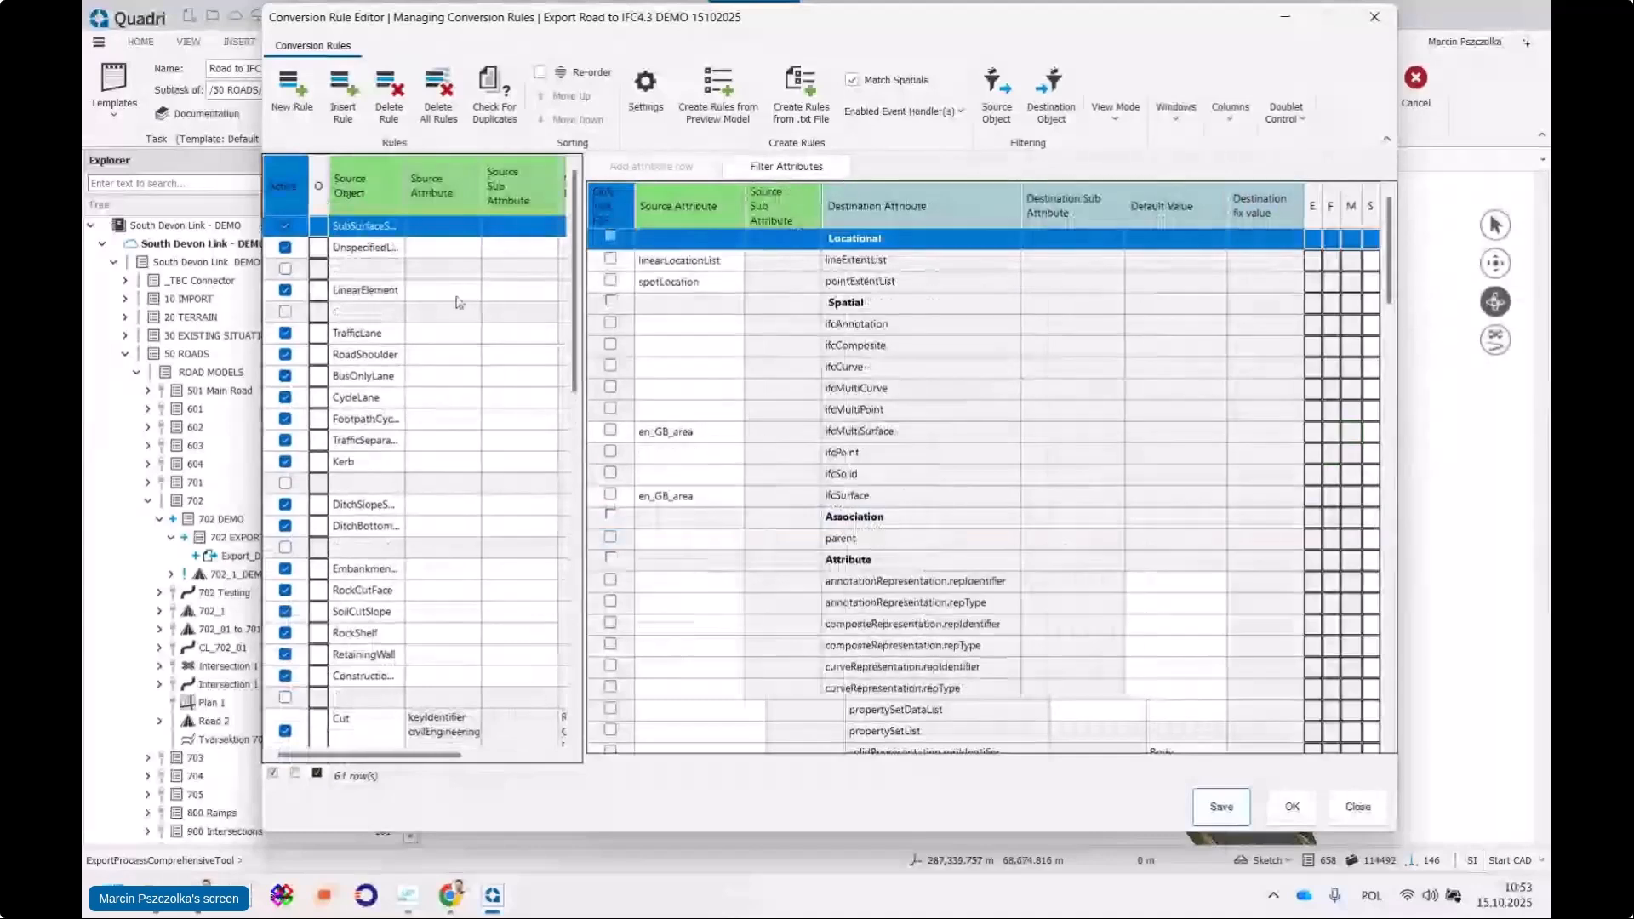
click(459, 338)
scroll(1018, 453, down, 4)
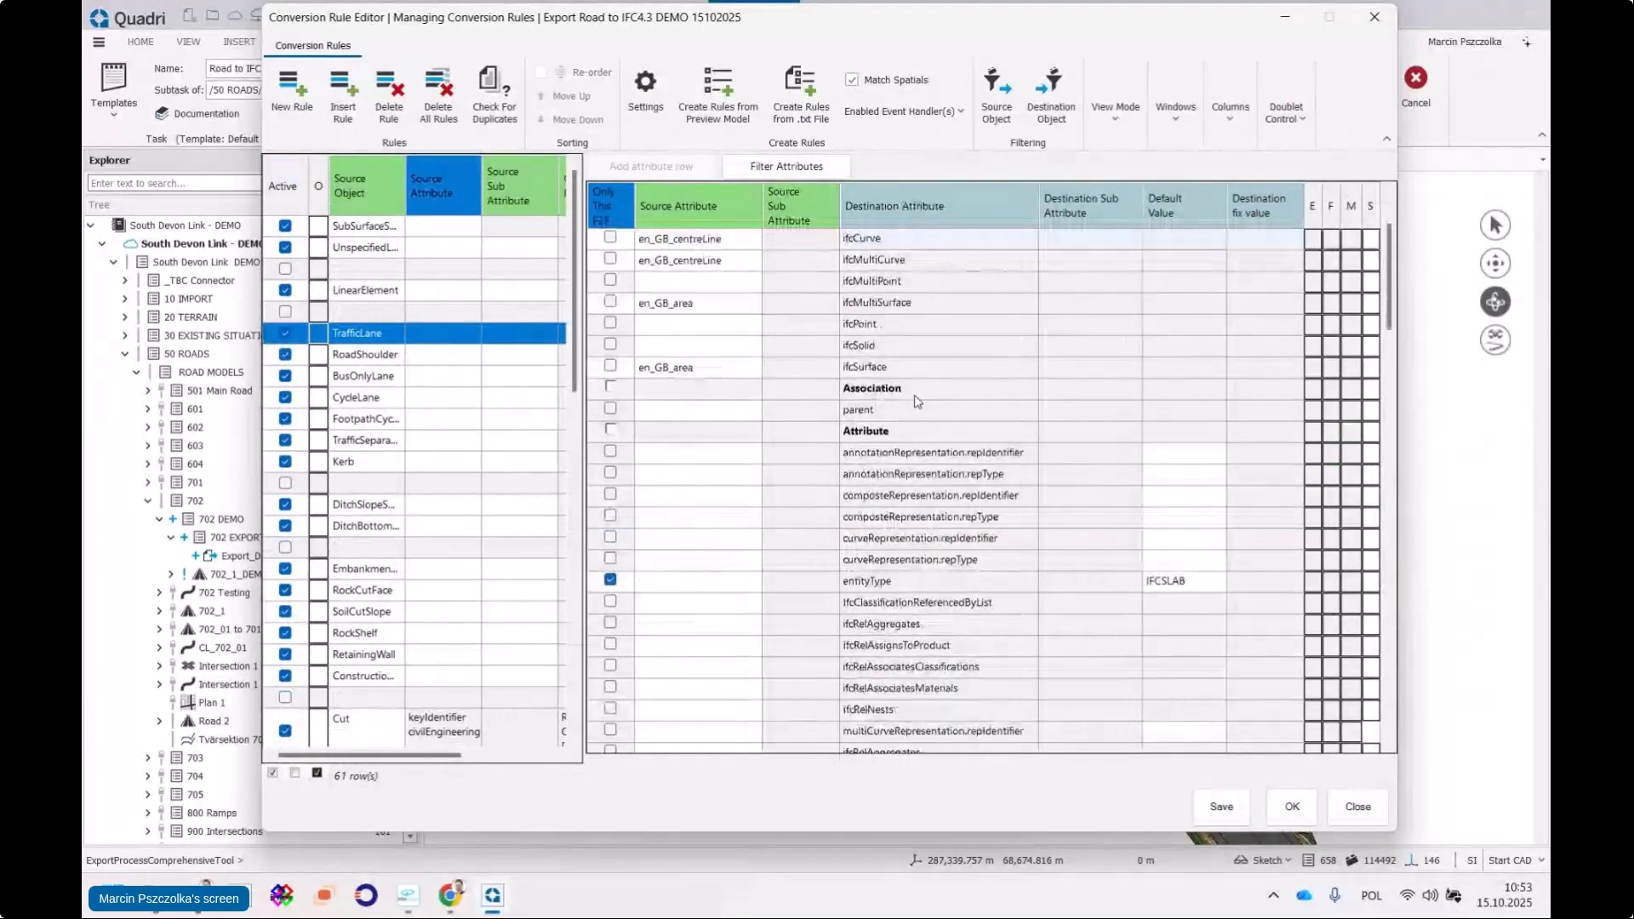
scroll(1018, 453, down, 4)
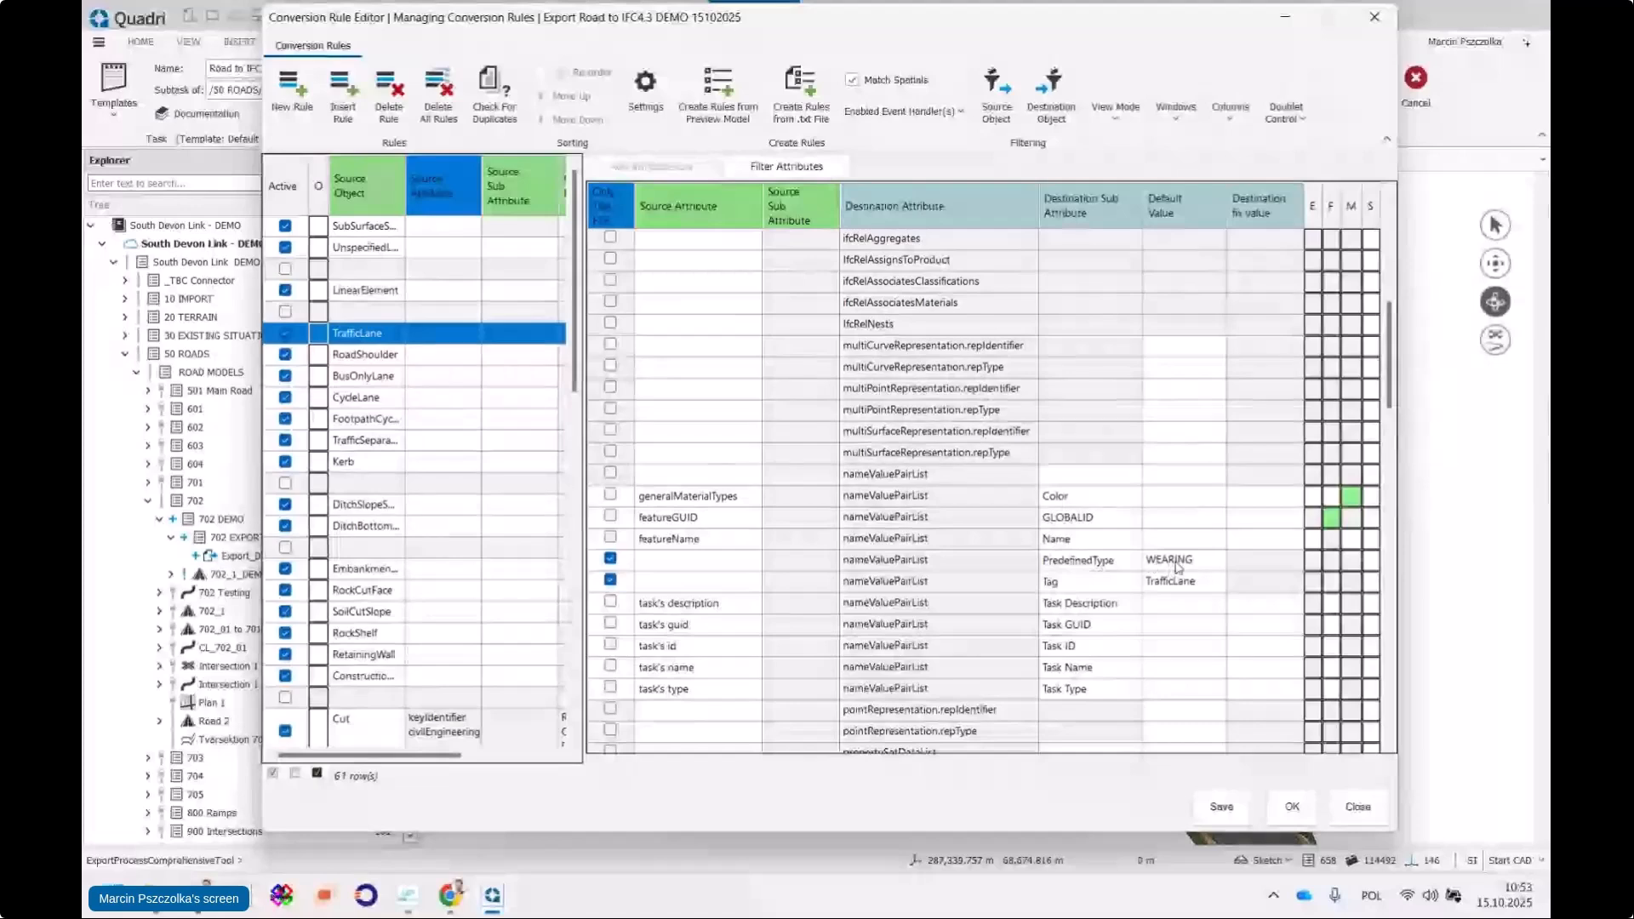
scroll(1167, 384, up, 2)
click(1294, 808)
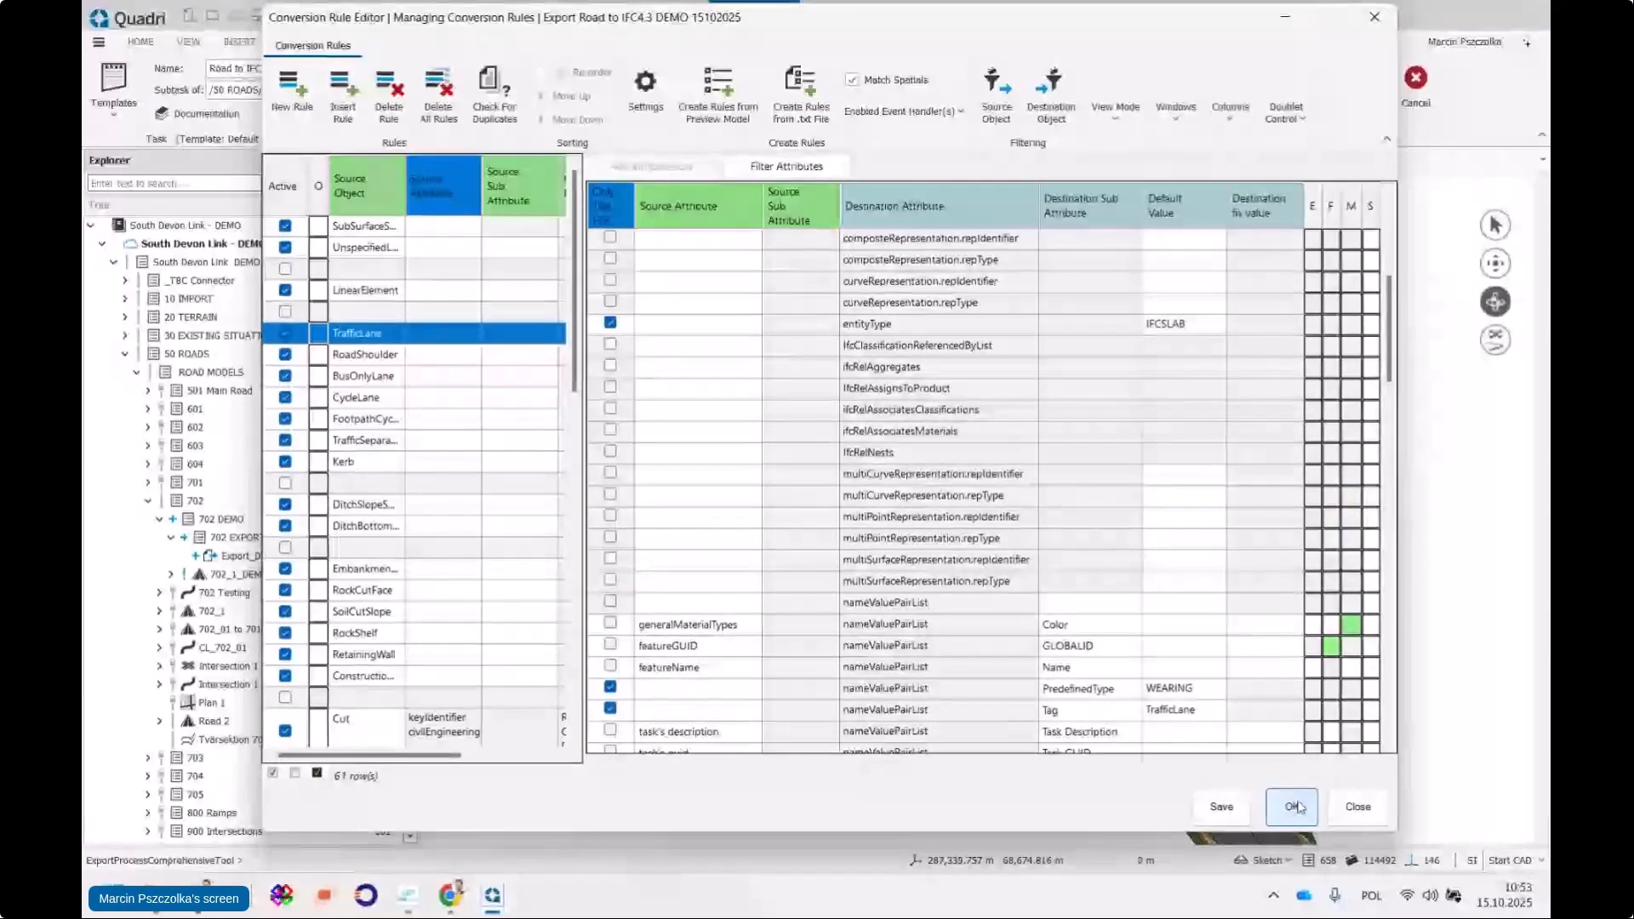
click(492, 895)
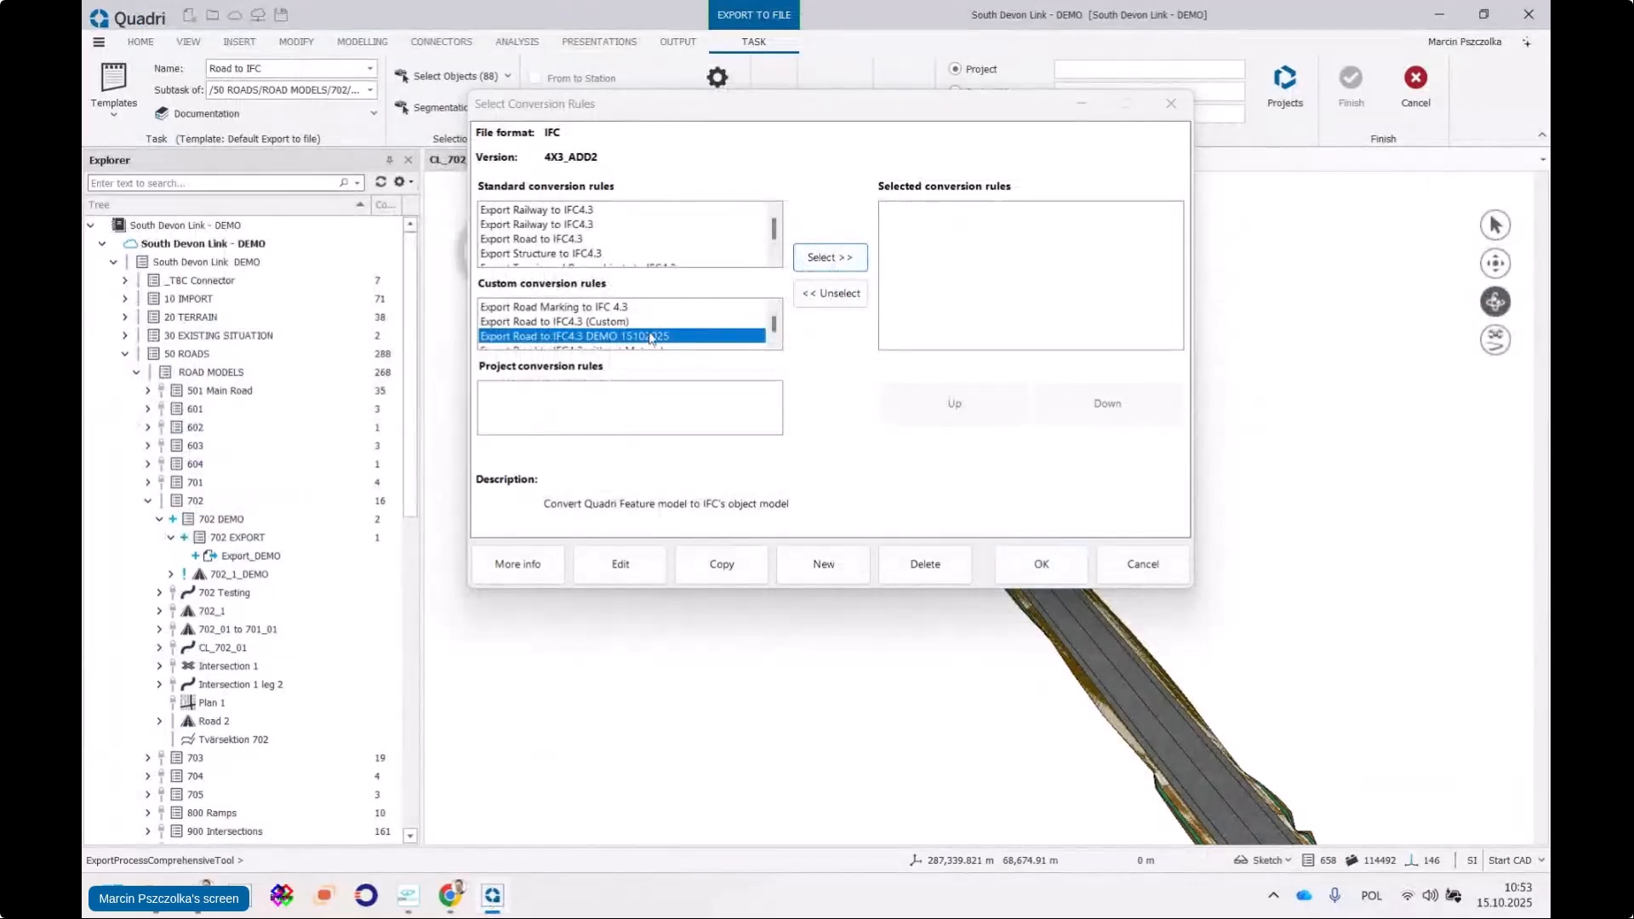
Add 'Export Road to IFC4.3 DEMO 15102025' to the selected conversion rules and confirm
click(830, 257)
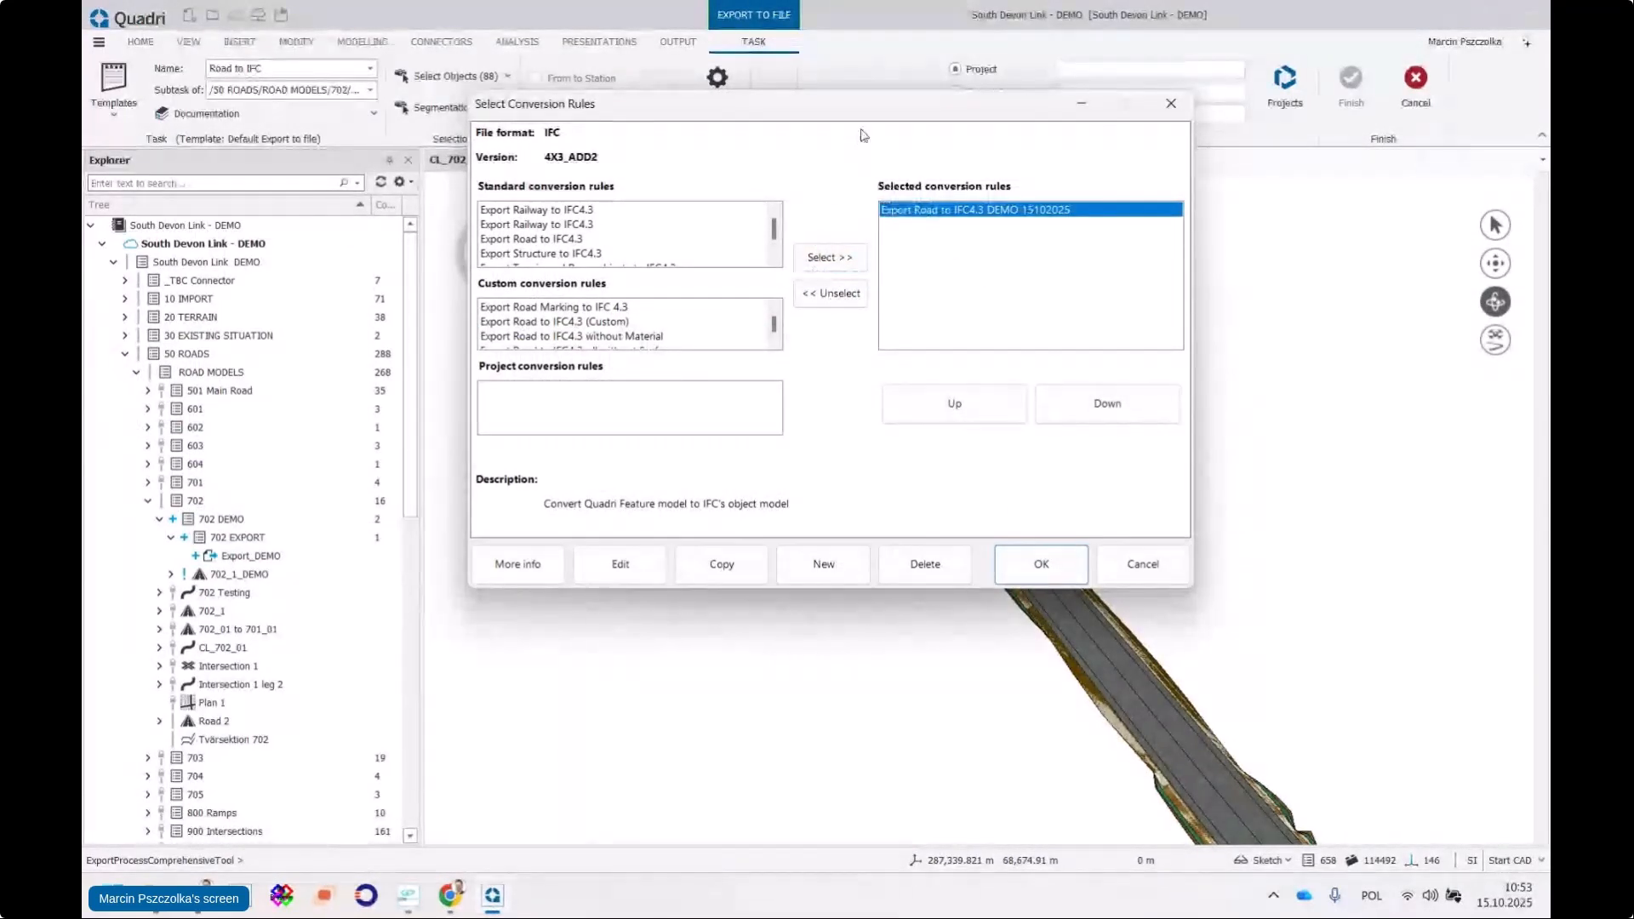
drag(869, 118, 840, 138)
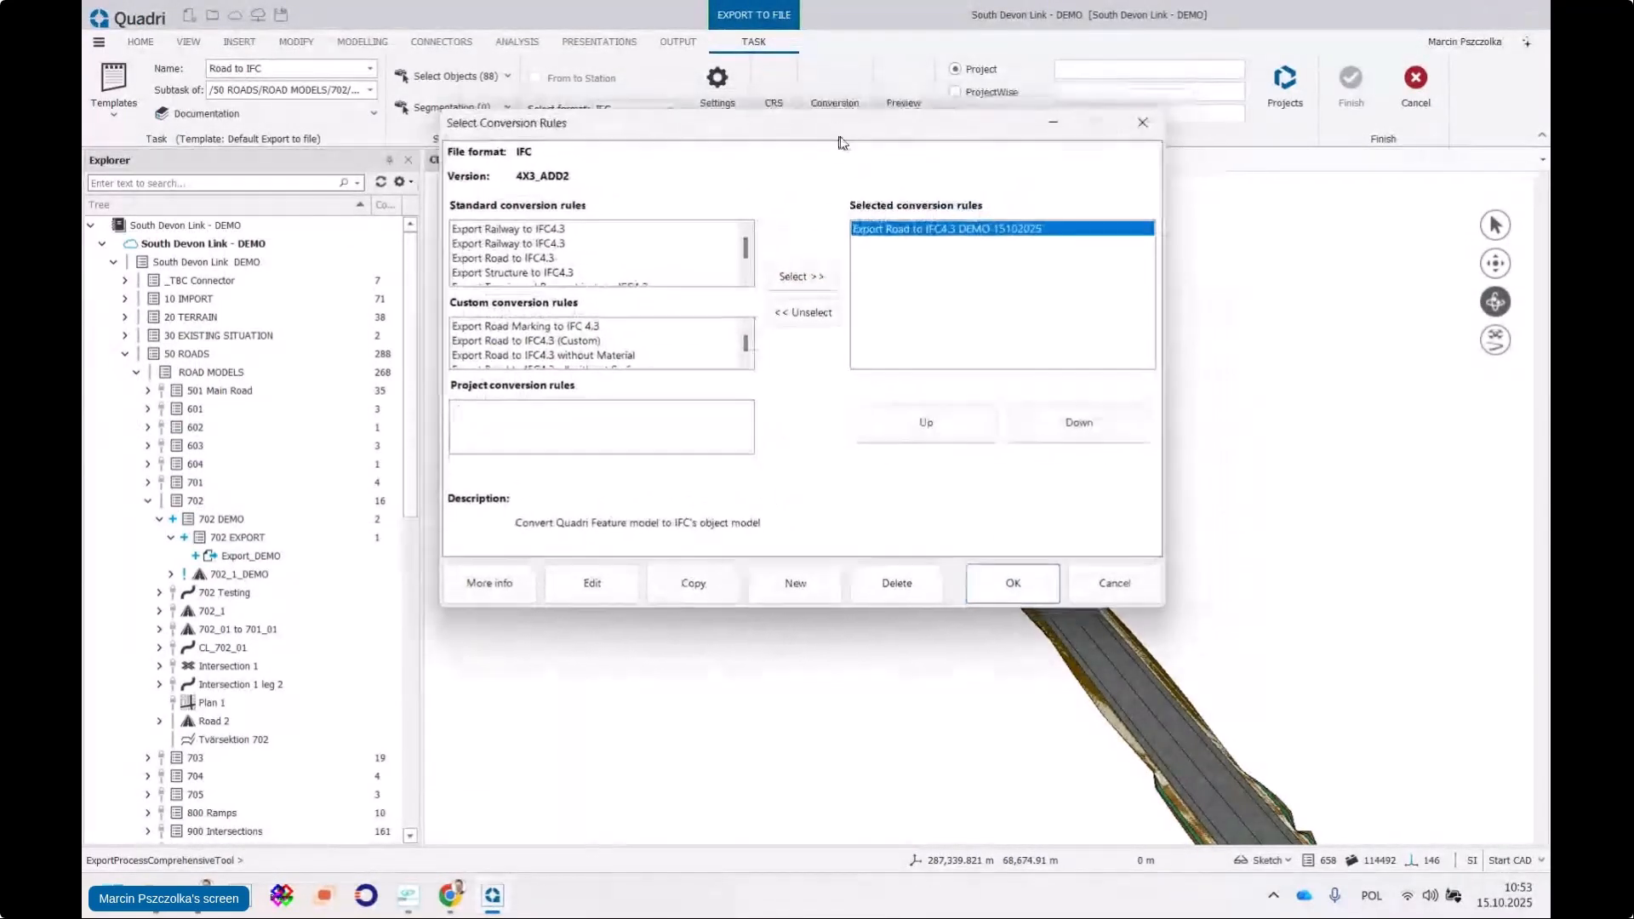
click(1013, 585)
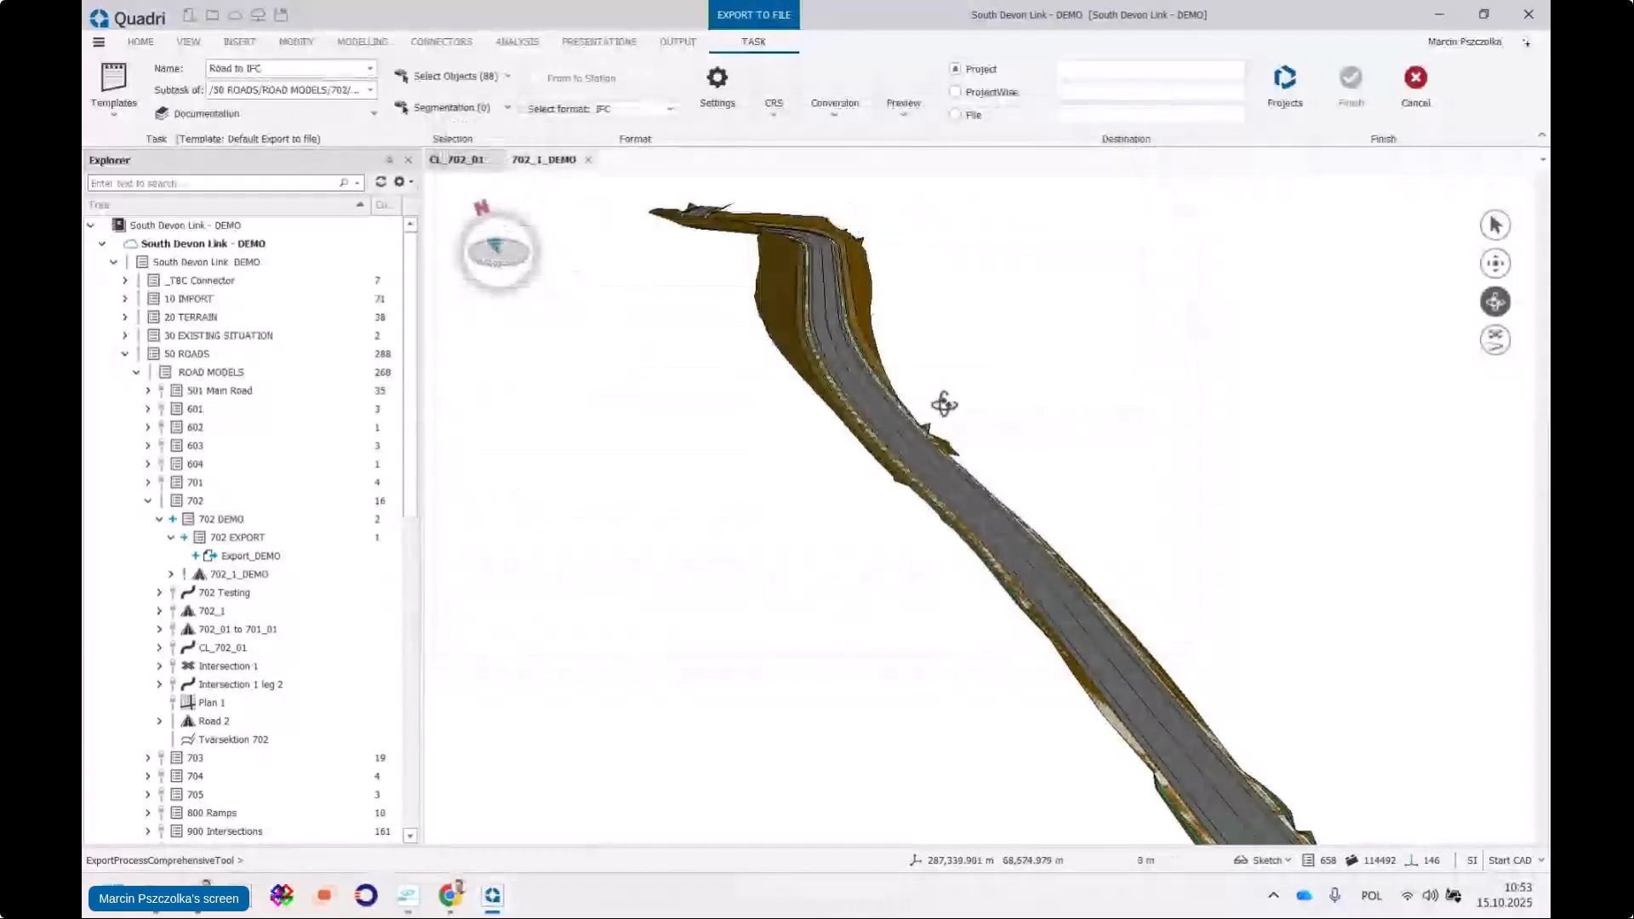
Show the Spatial Breakdown Structure with IfcRoadPart expanded, widening the window and tree pane
click(717, 96)
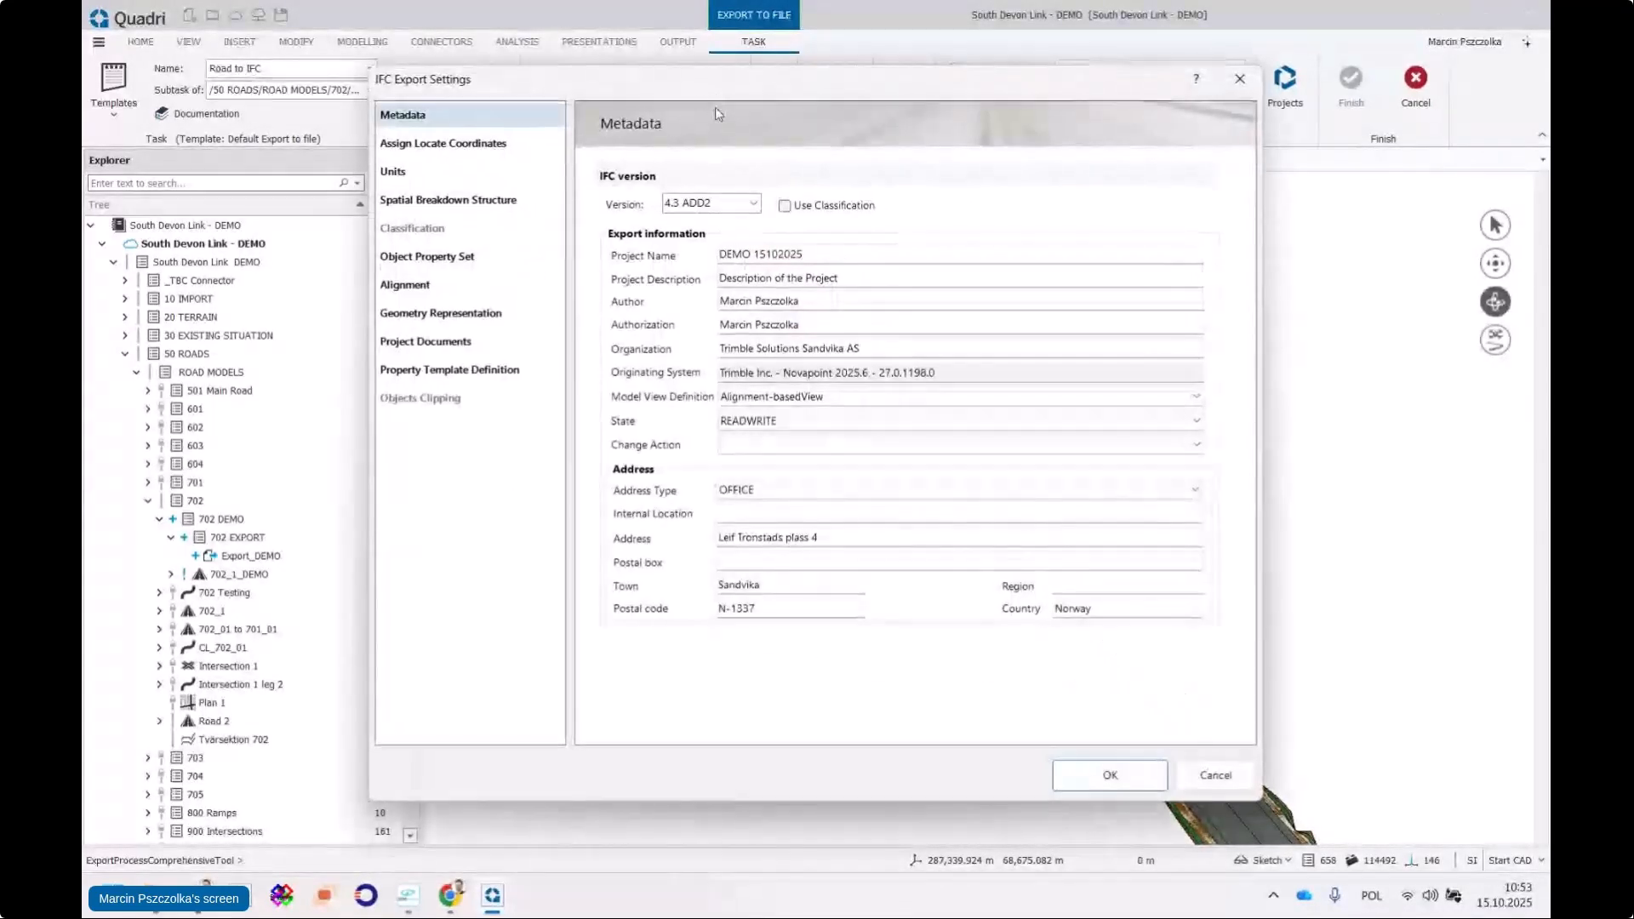
click(561, 192)
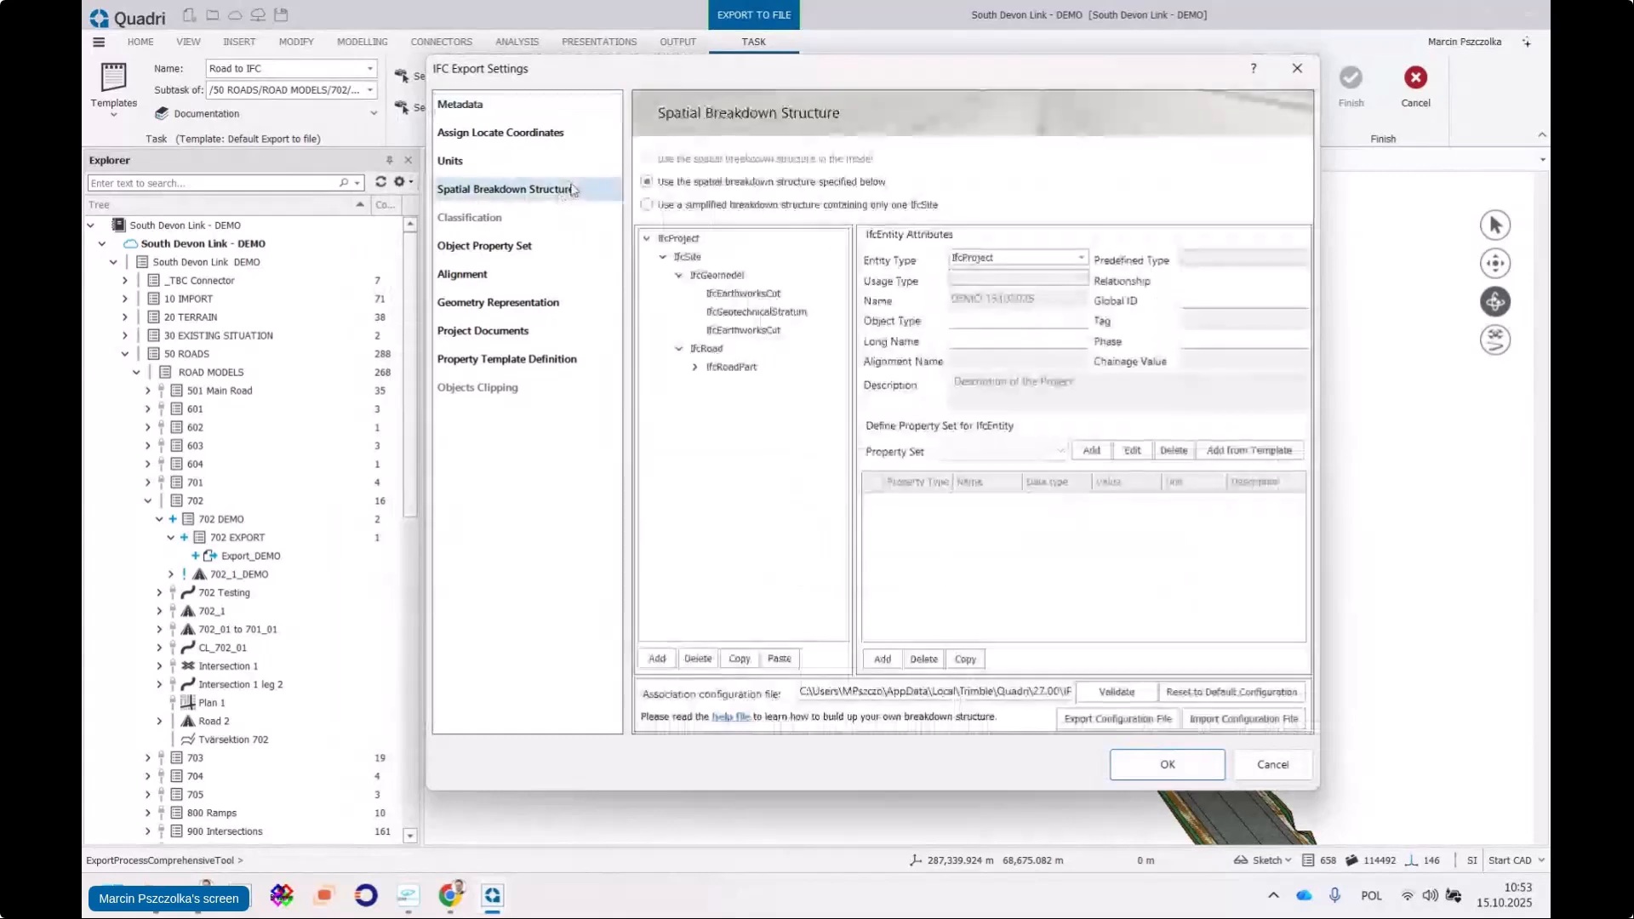
click(711, 385)
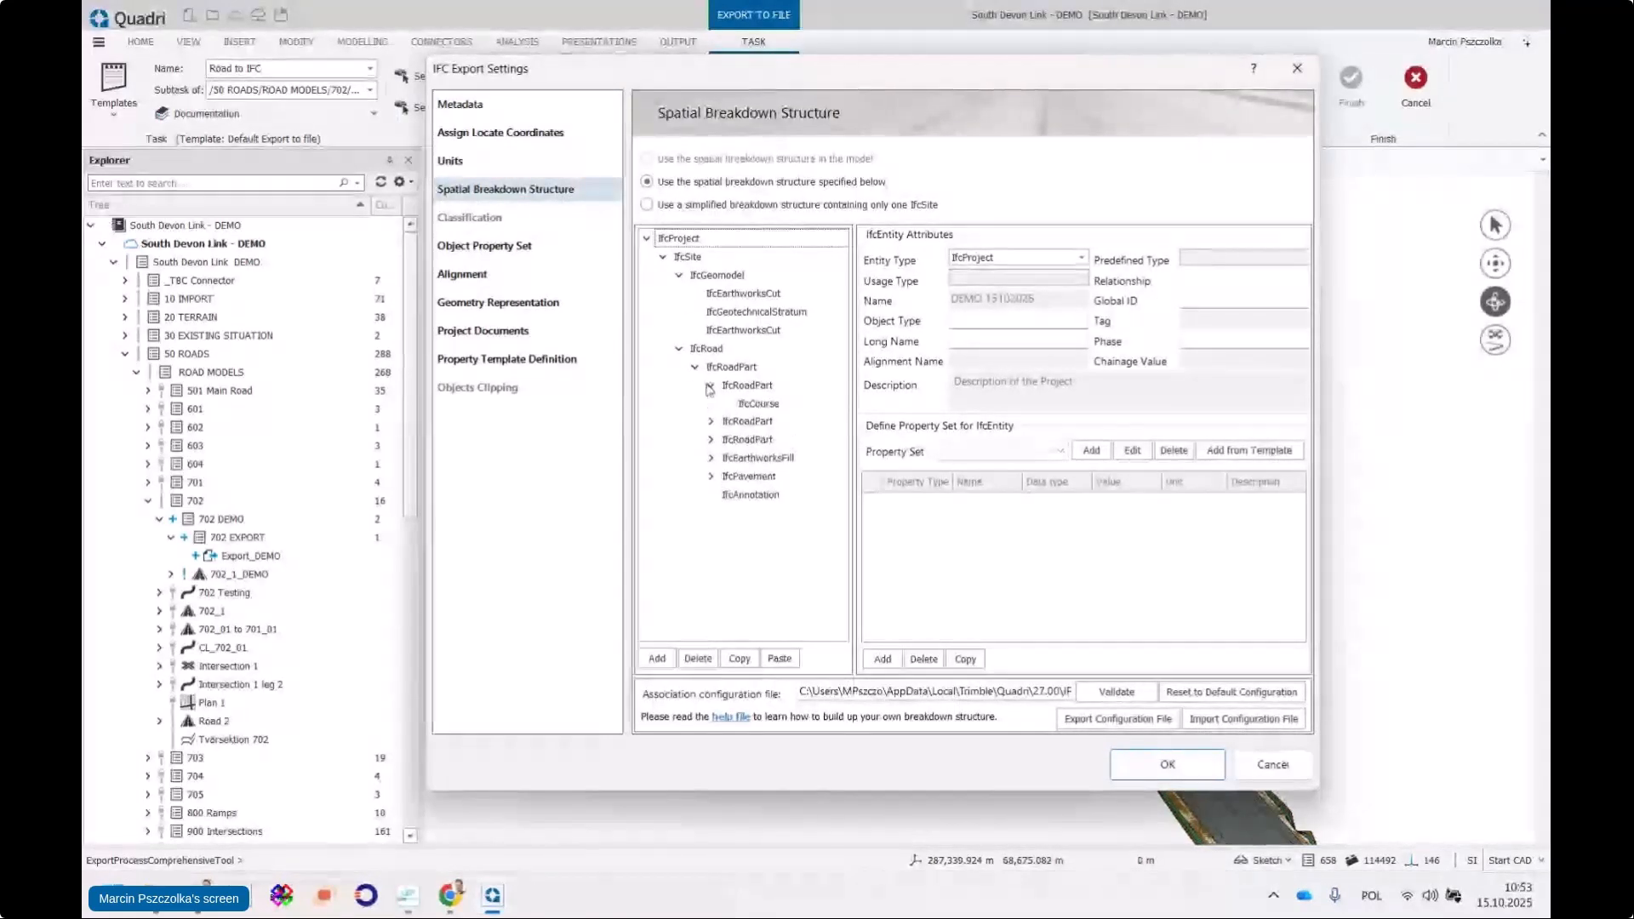
drag(854, 396, 899, 396)
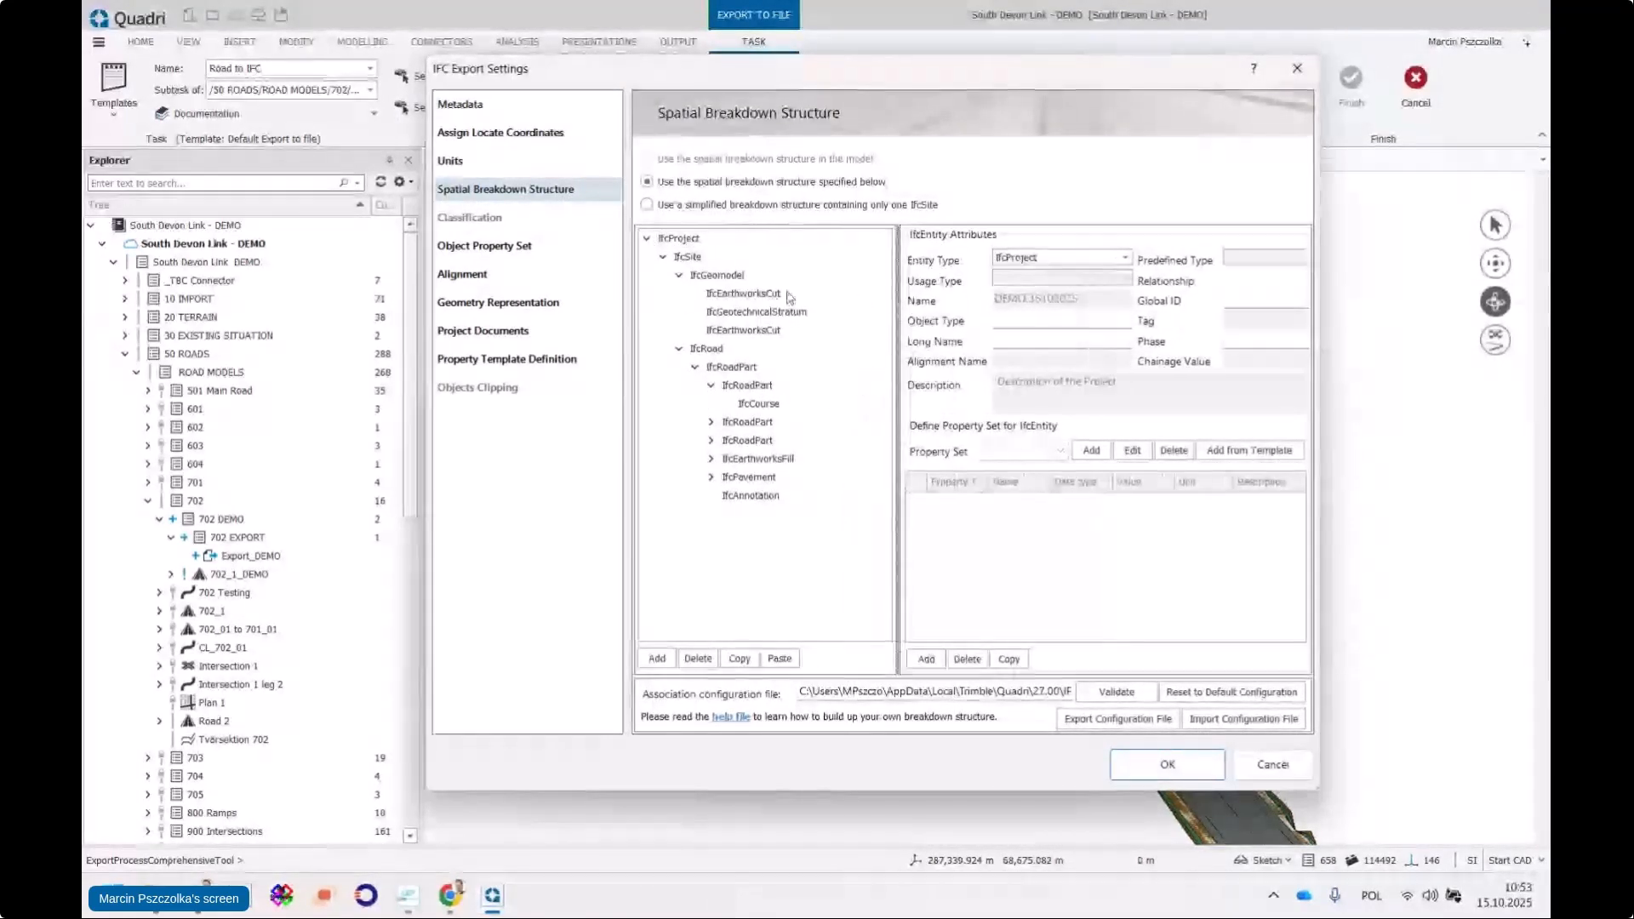
drag(1317, 354, 1426, 334)
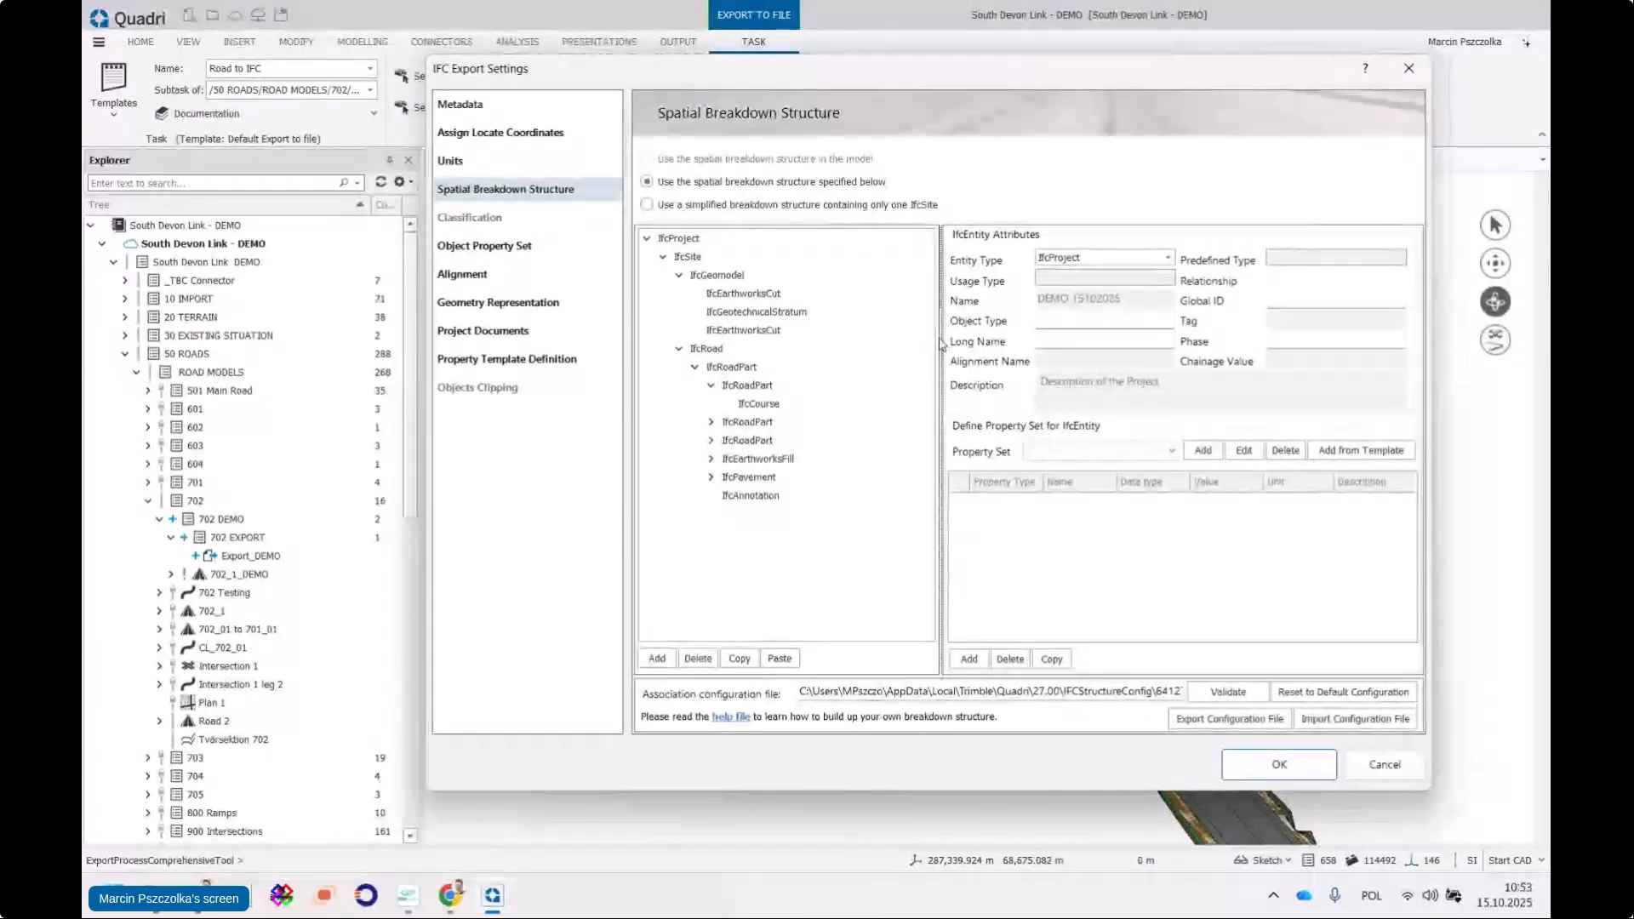
drag(943, 344, 907, 344)
Change the carriageway's IfcCourse to IfcSlab, contained in spatial structure
click(759, 403)
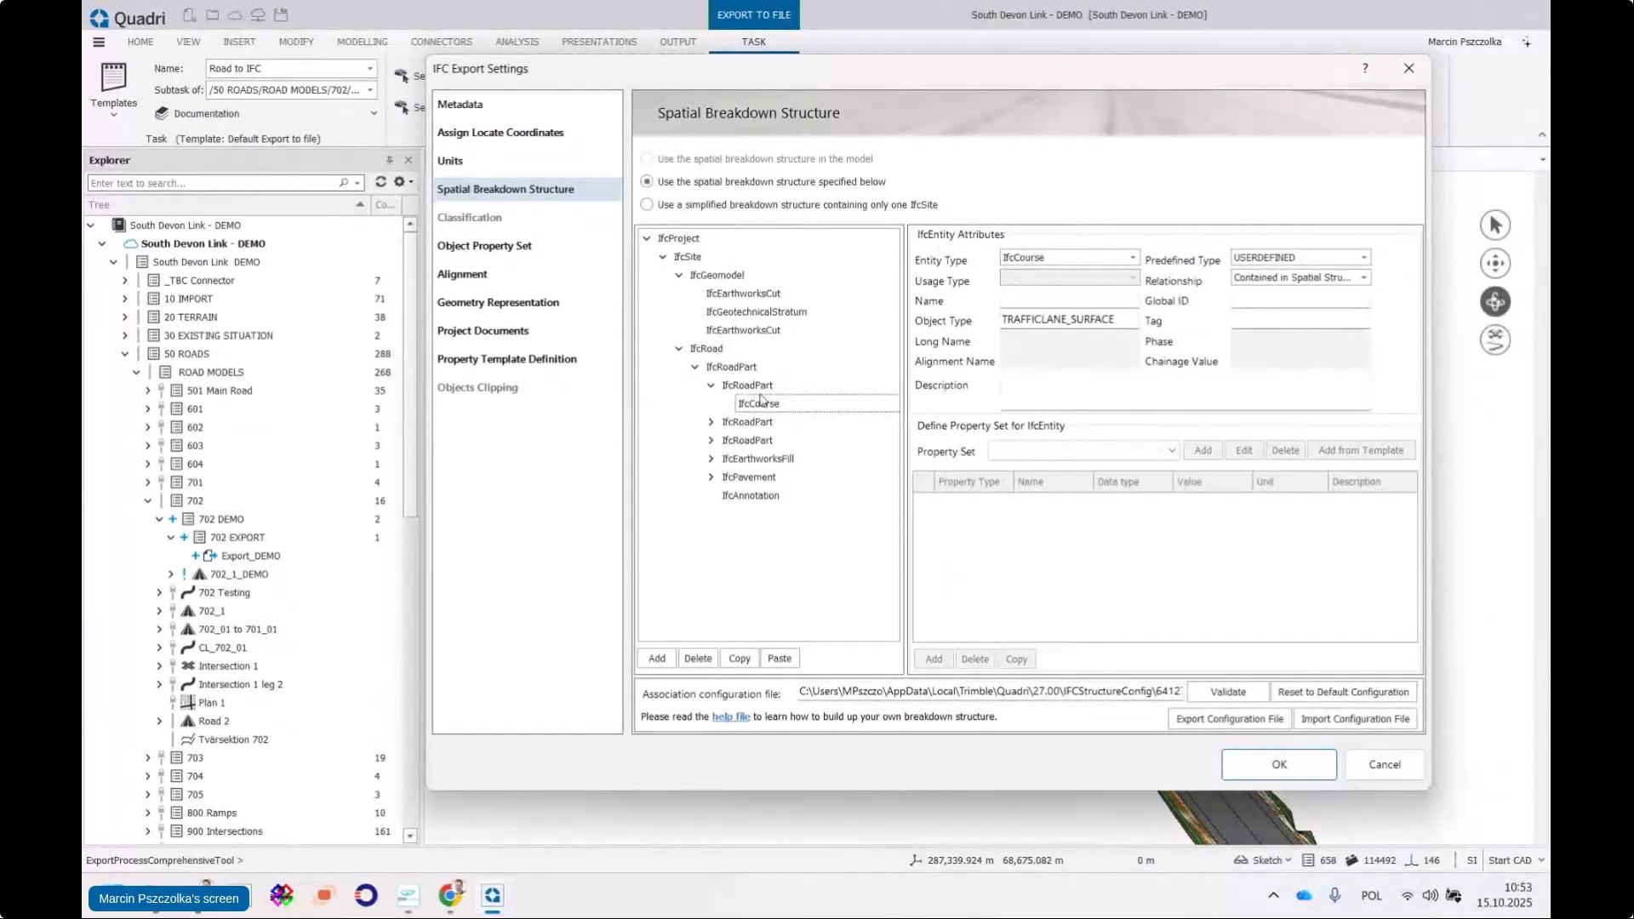
click(756, 386)
click(773, 404)
click(749, 386)
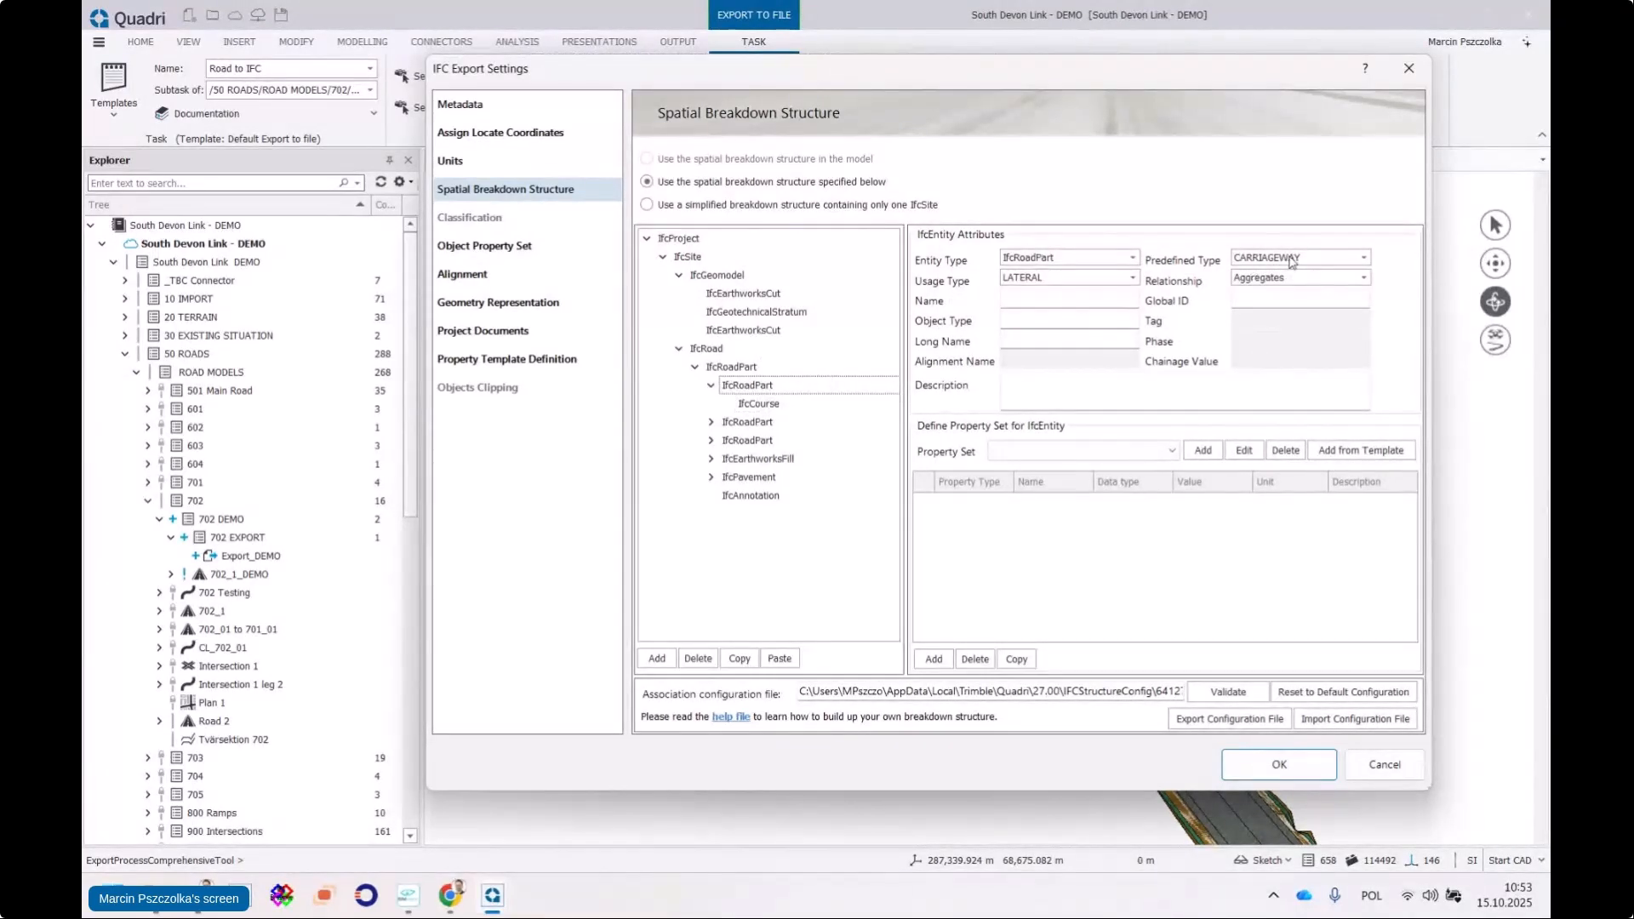
click(751, 406)
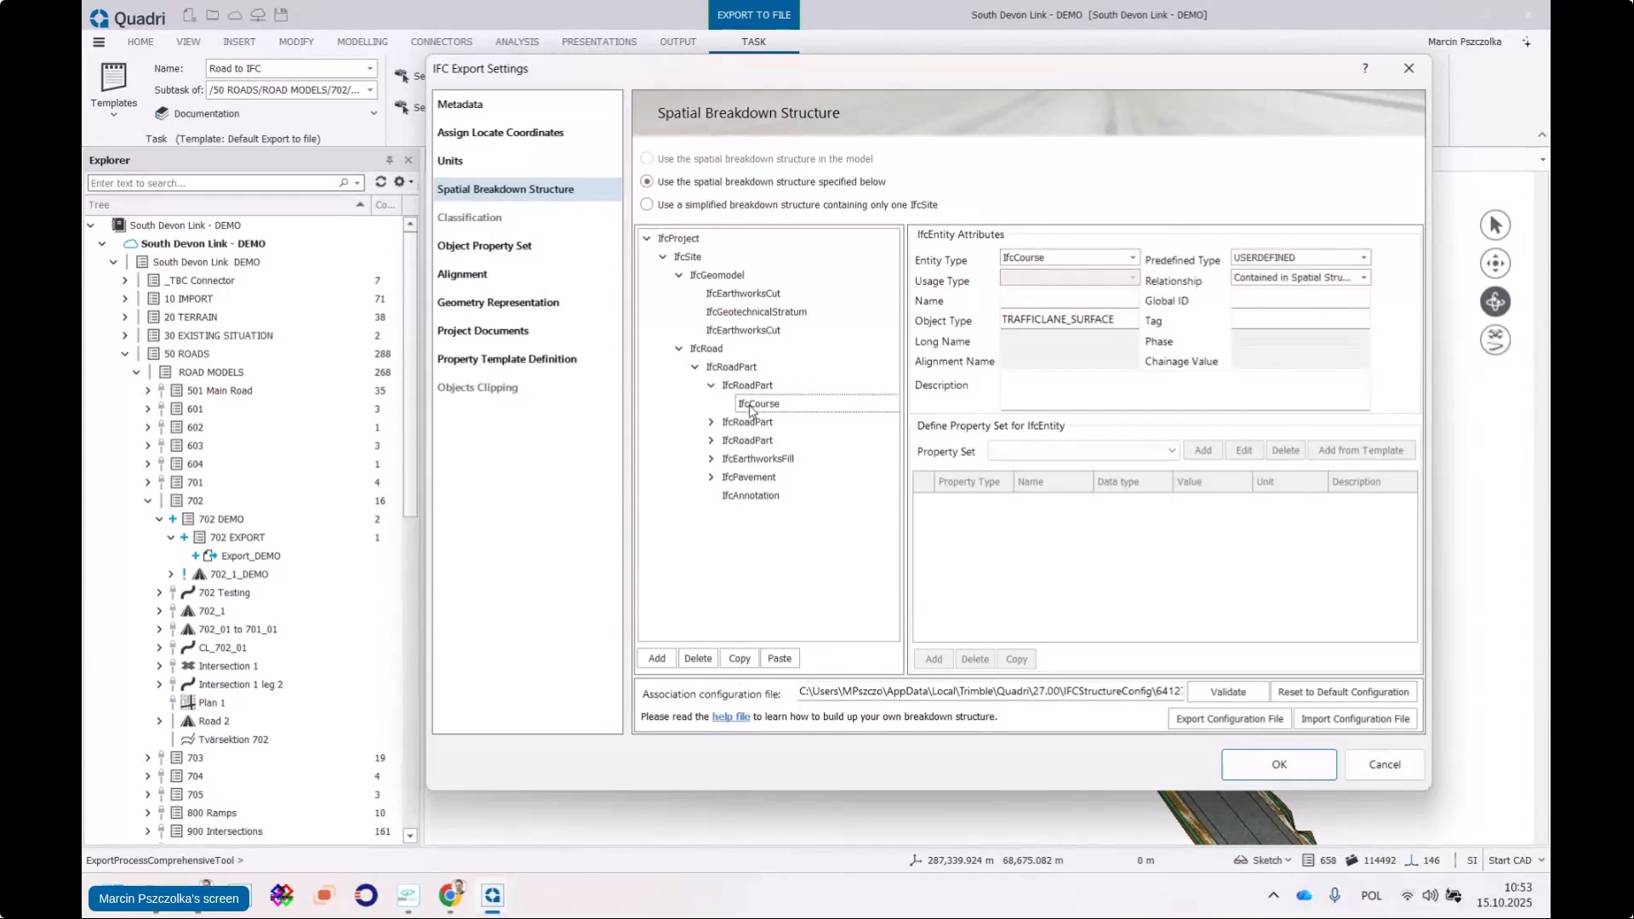
click(1064, 257)
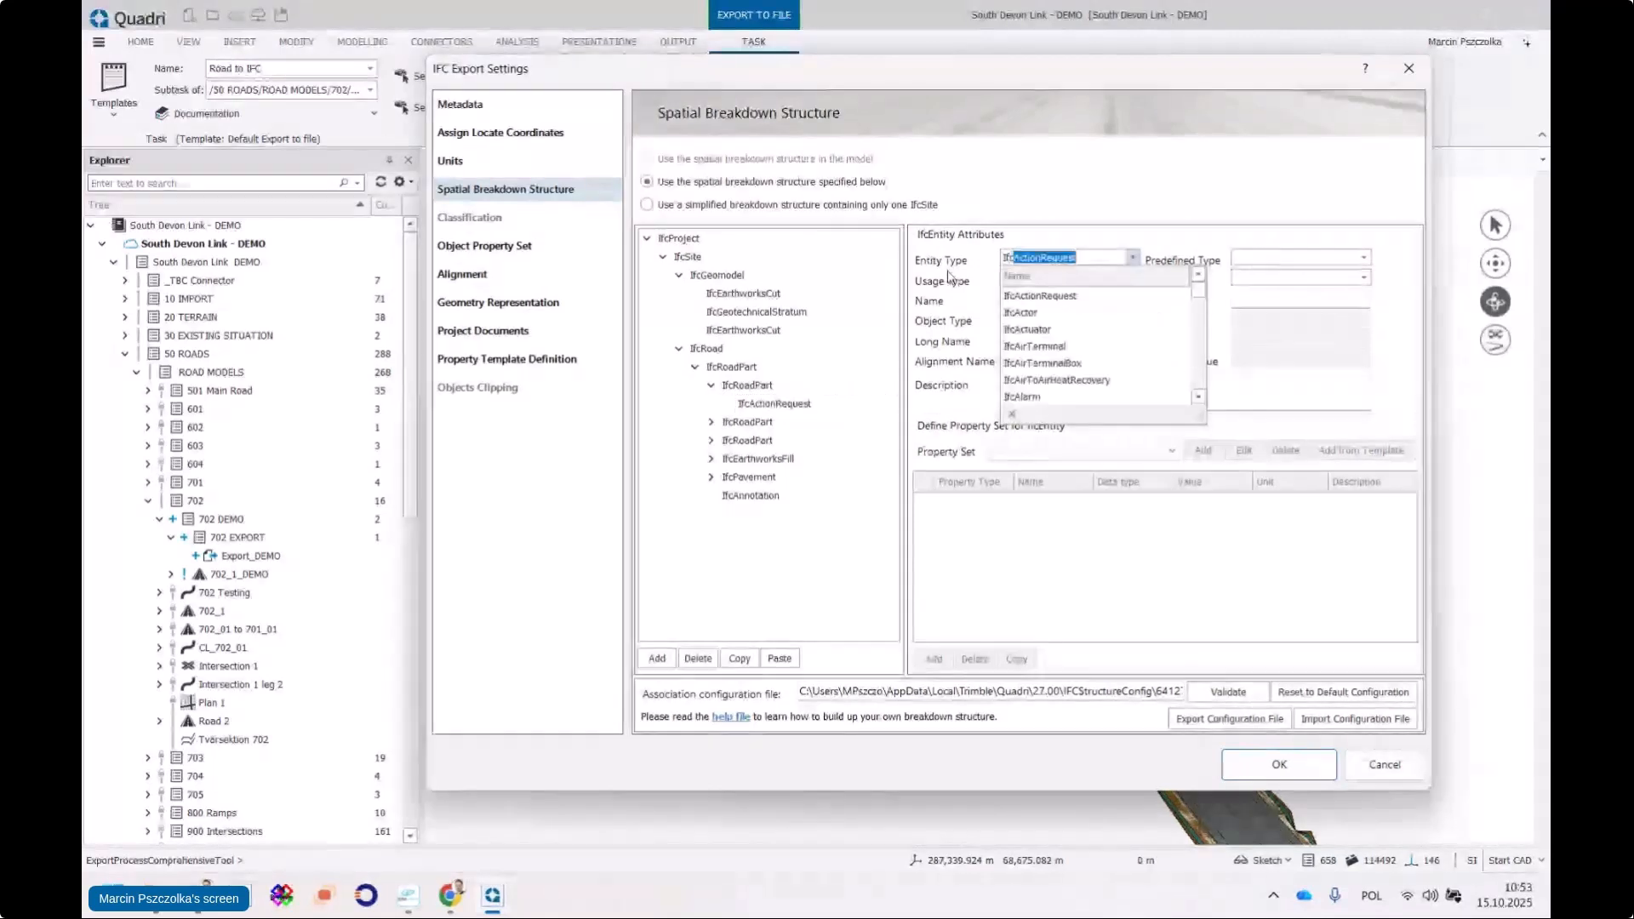
text(IfcSlab)
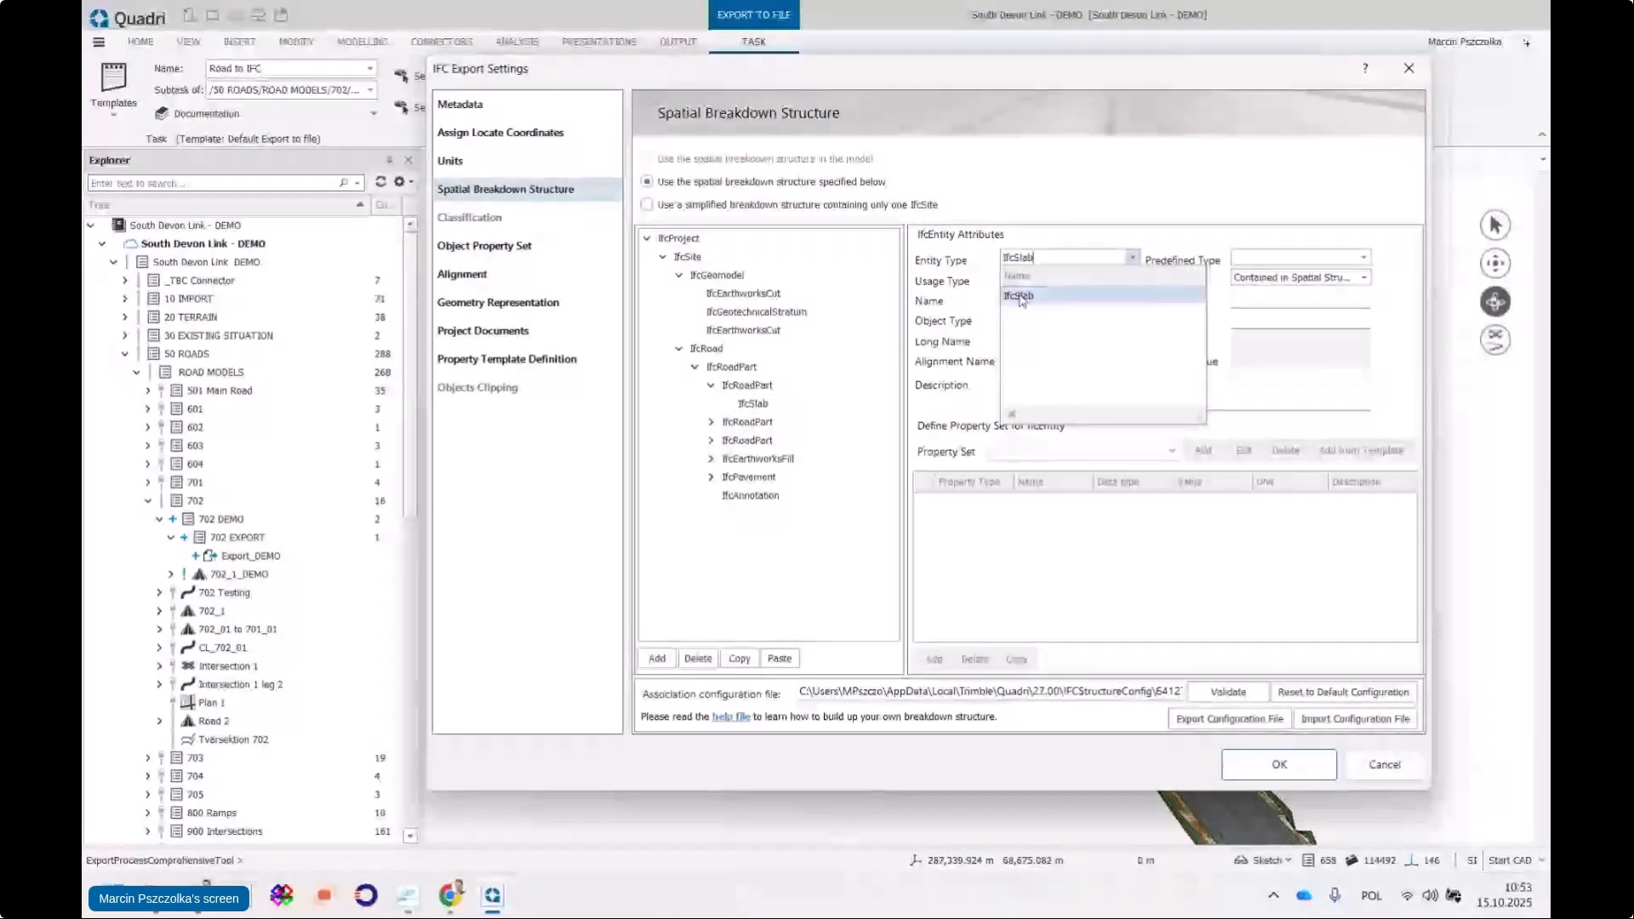
click(1061, 294)
click(1321, 279)
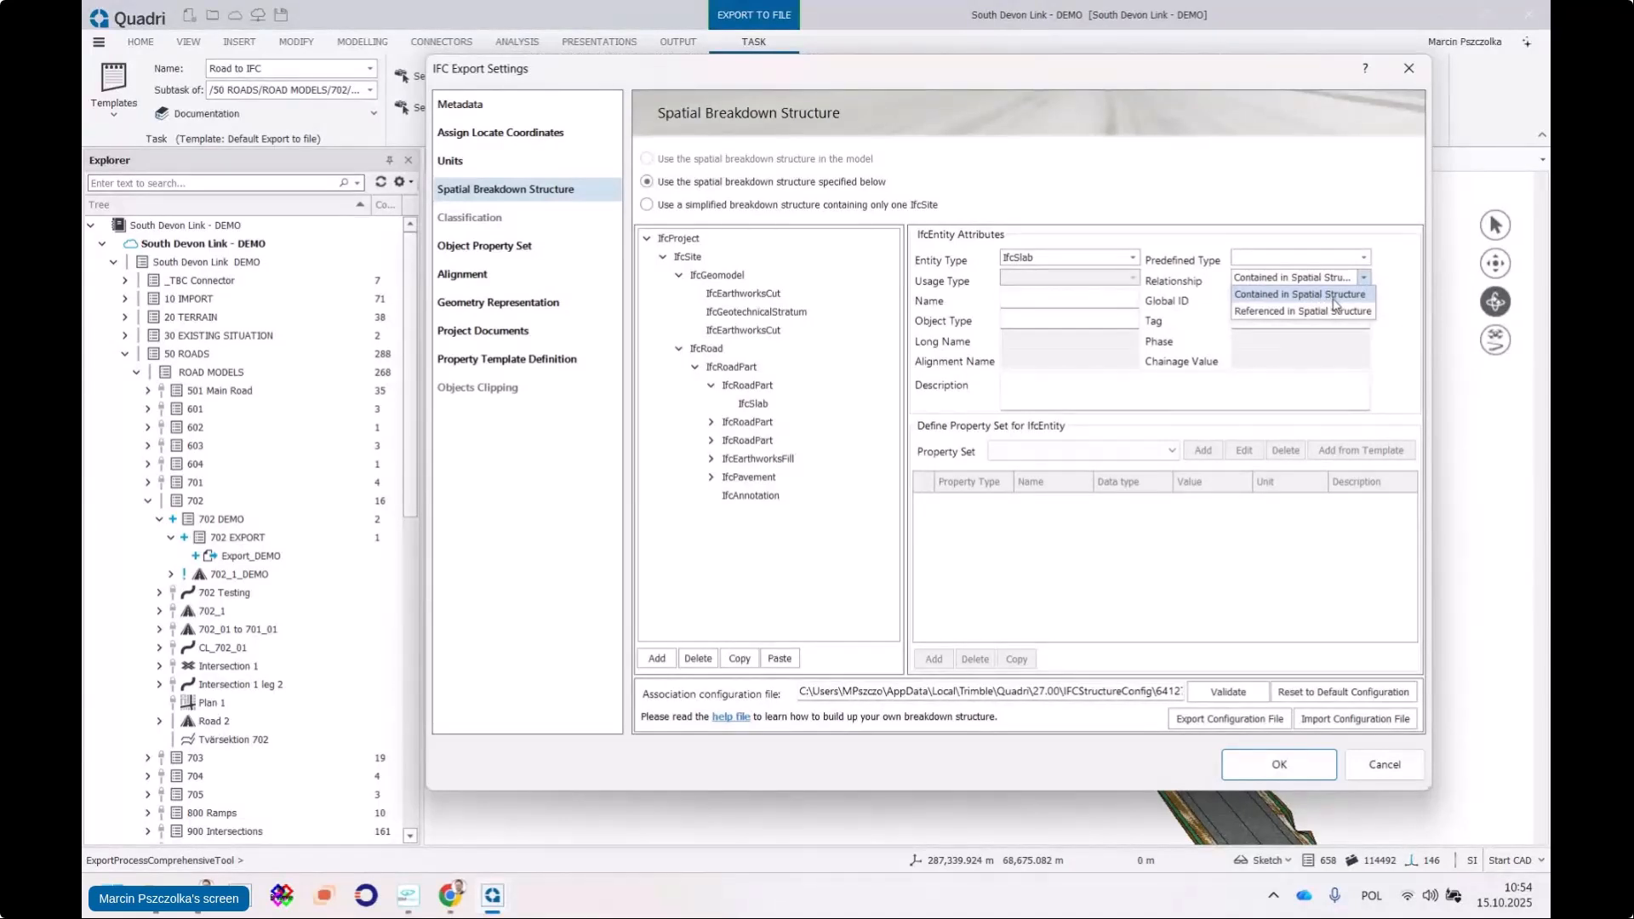
click(1280, 294)
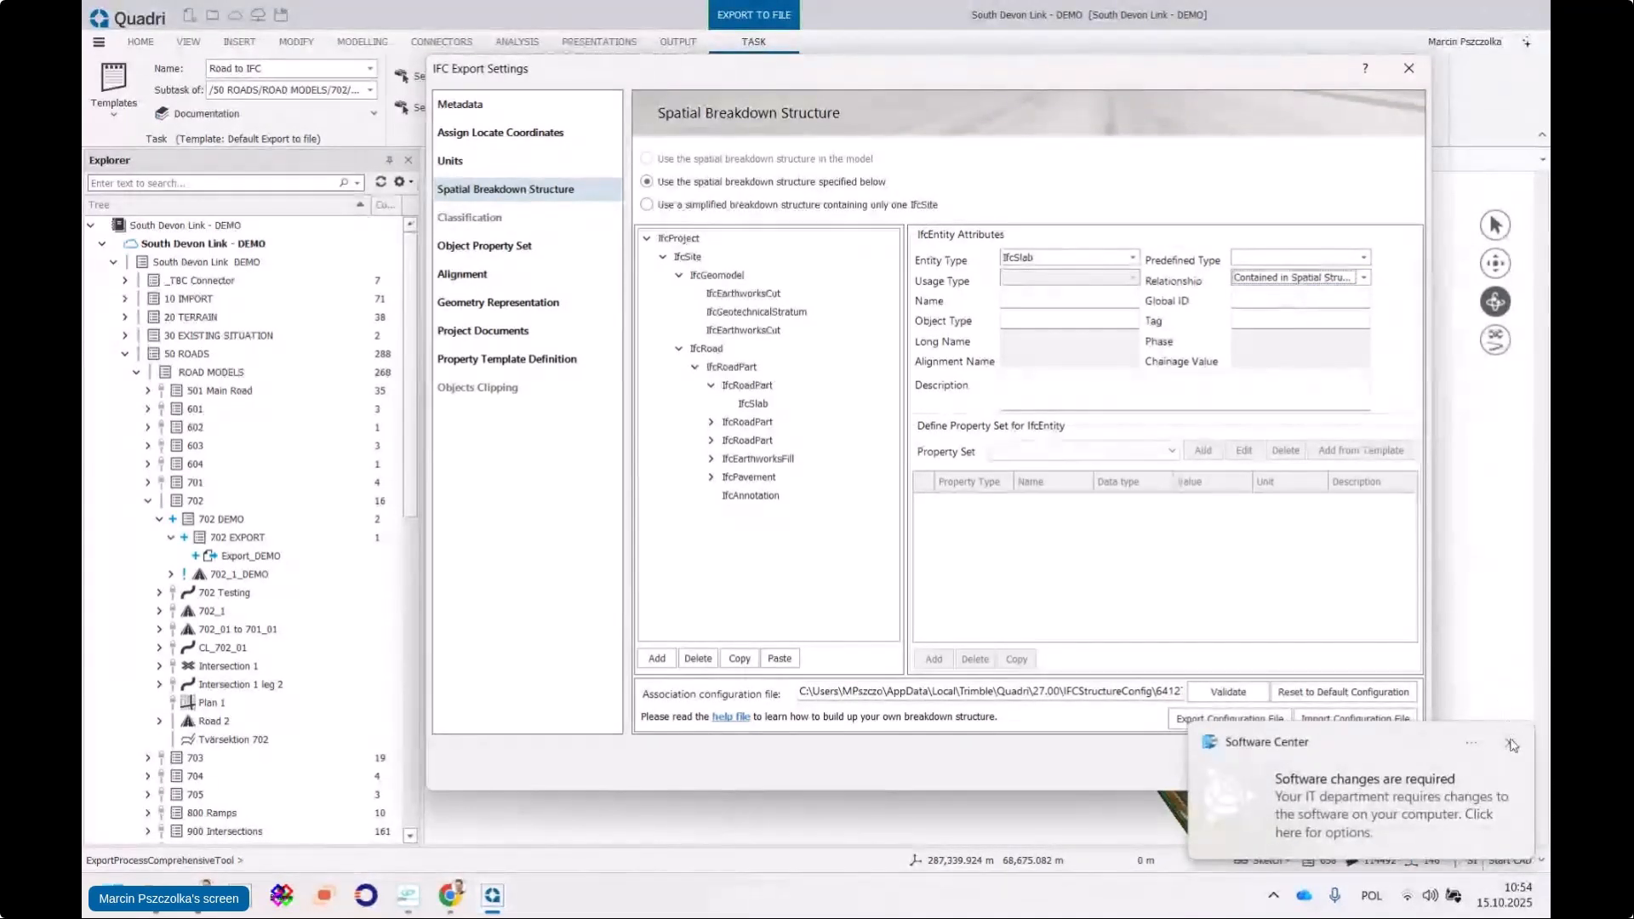
Set the new IfcSlab's predefined type to WEARING
click(1512, 745)
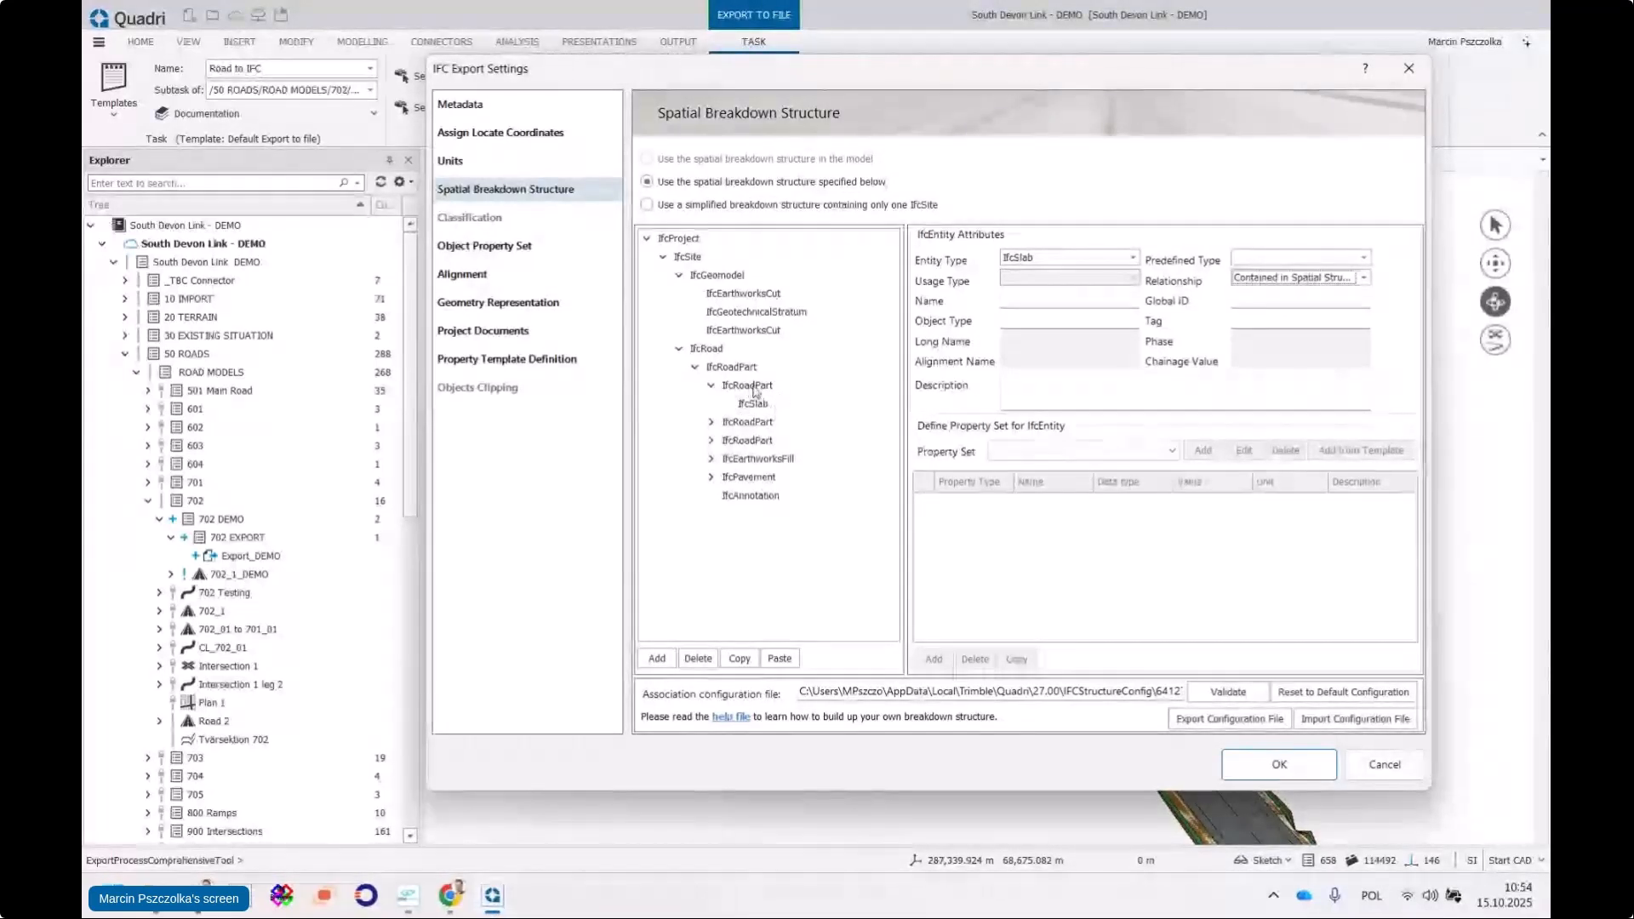
click(759, 406)
click(762, 389)
click(761, 406)
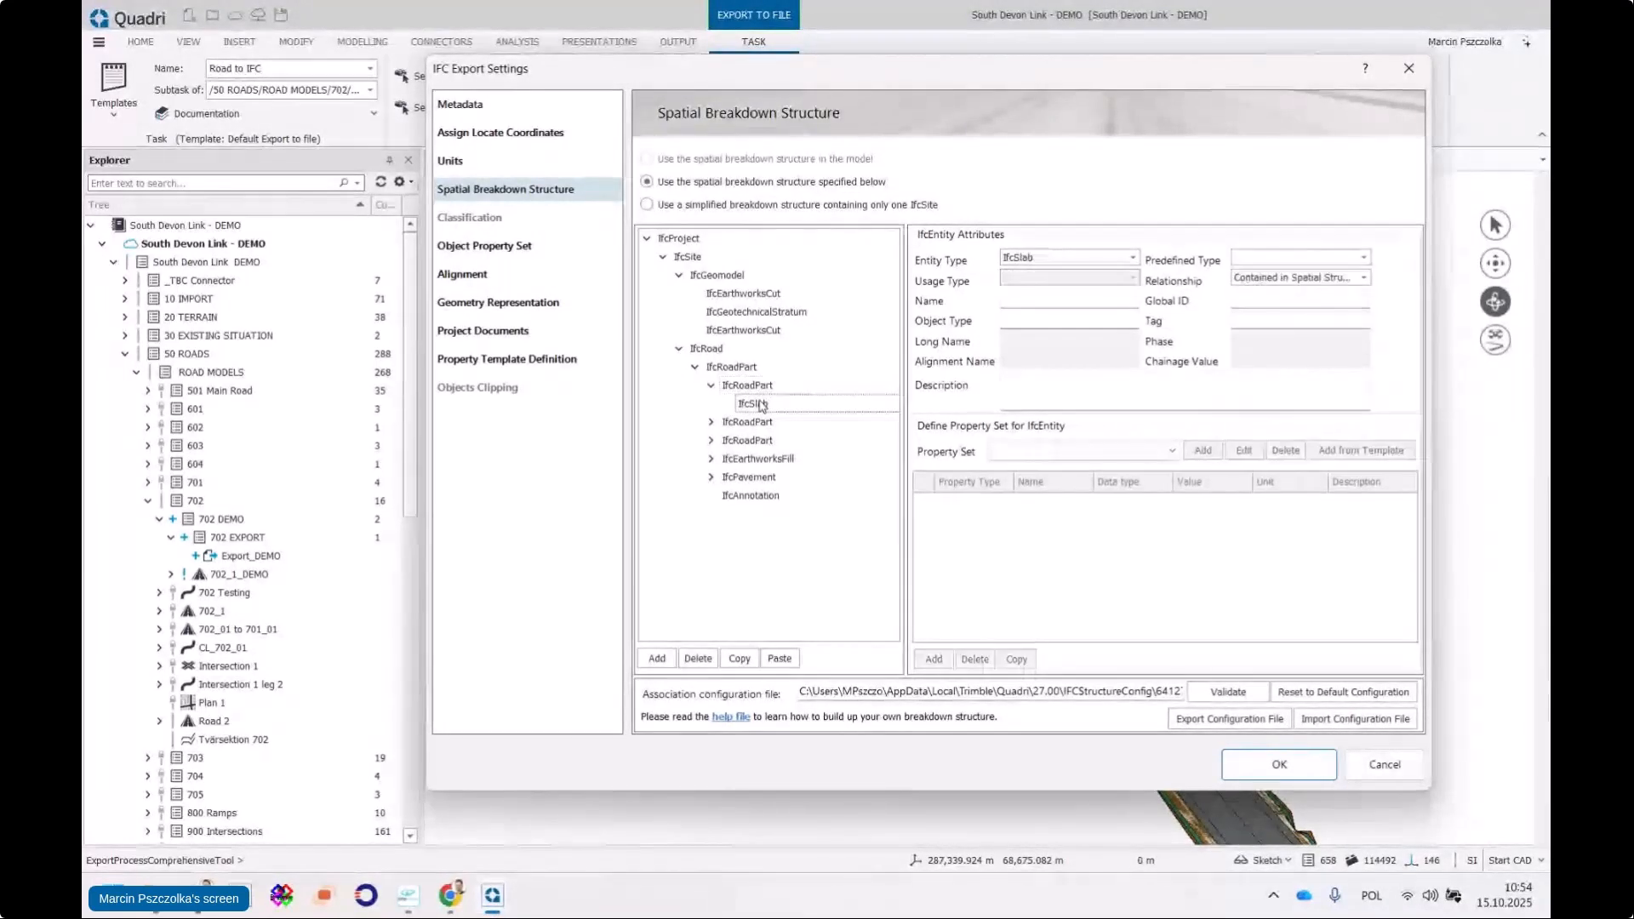
click(1364, 258)
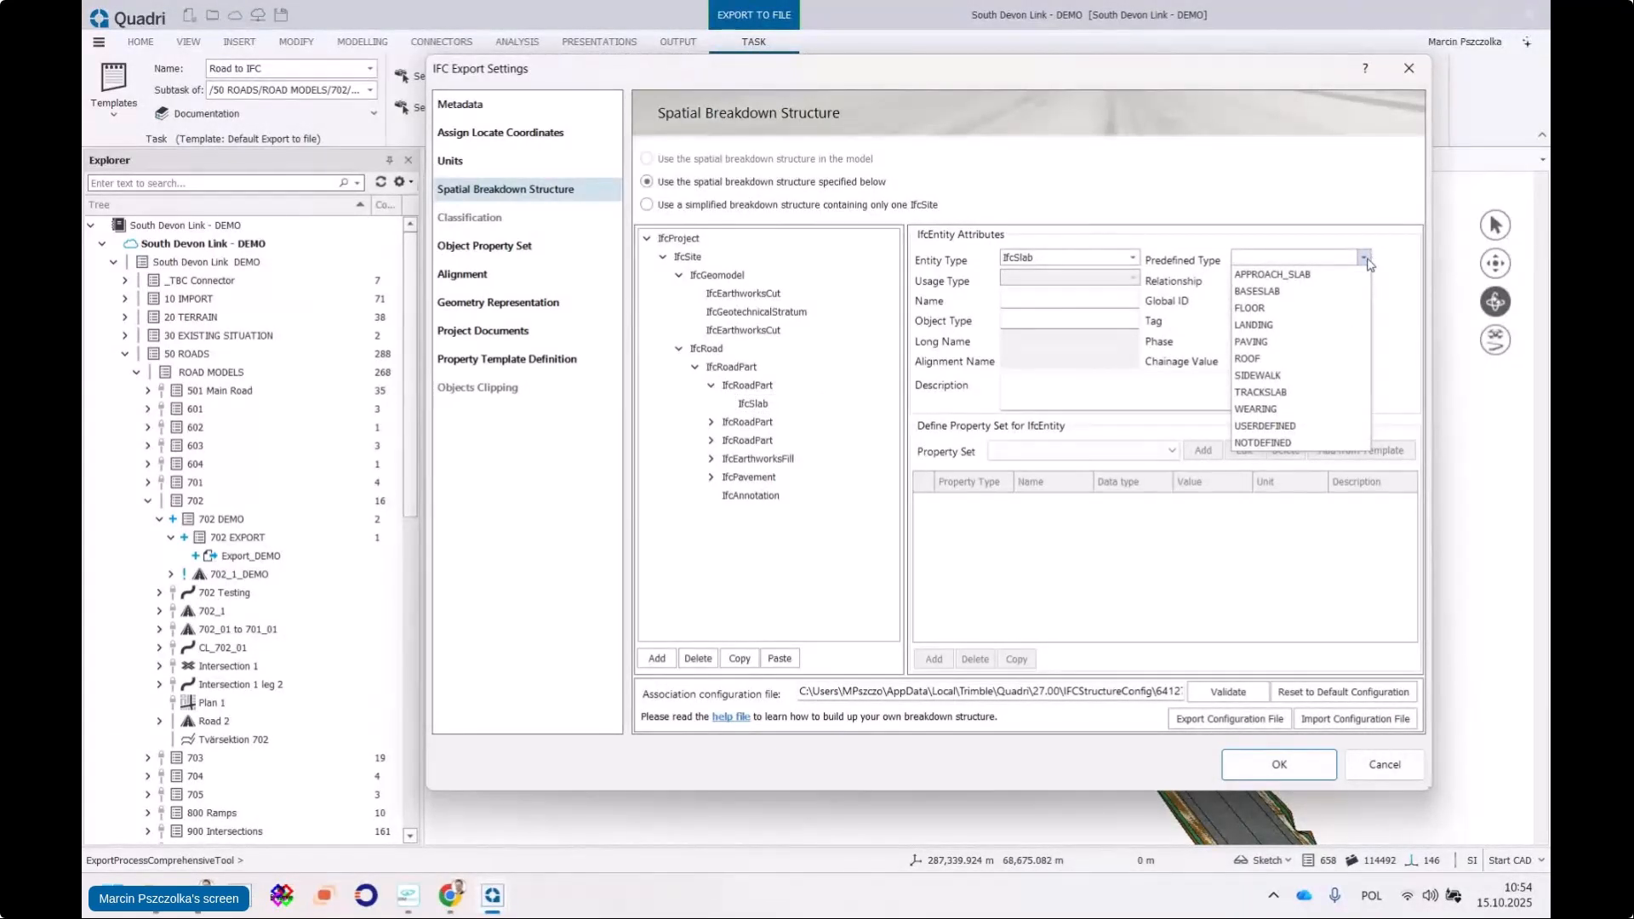
click(1259, 408)
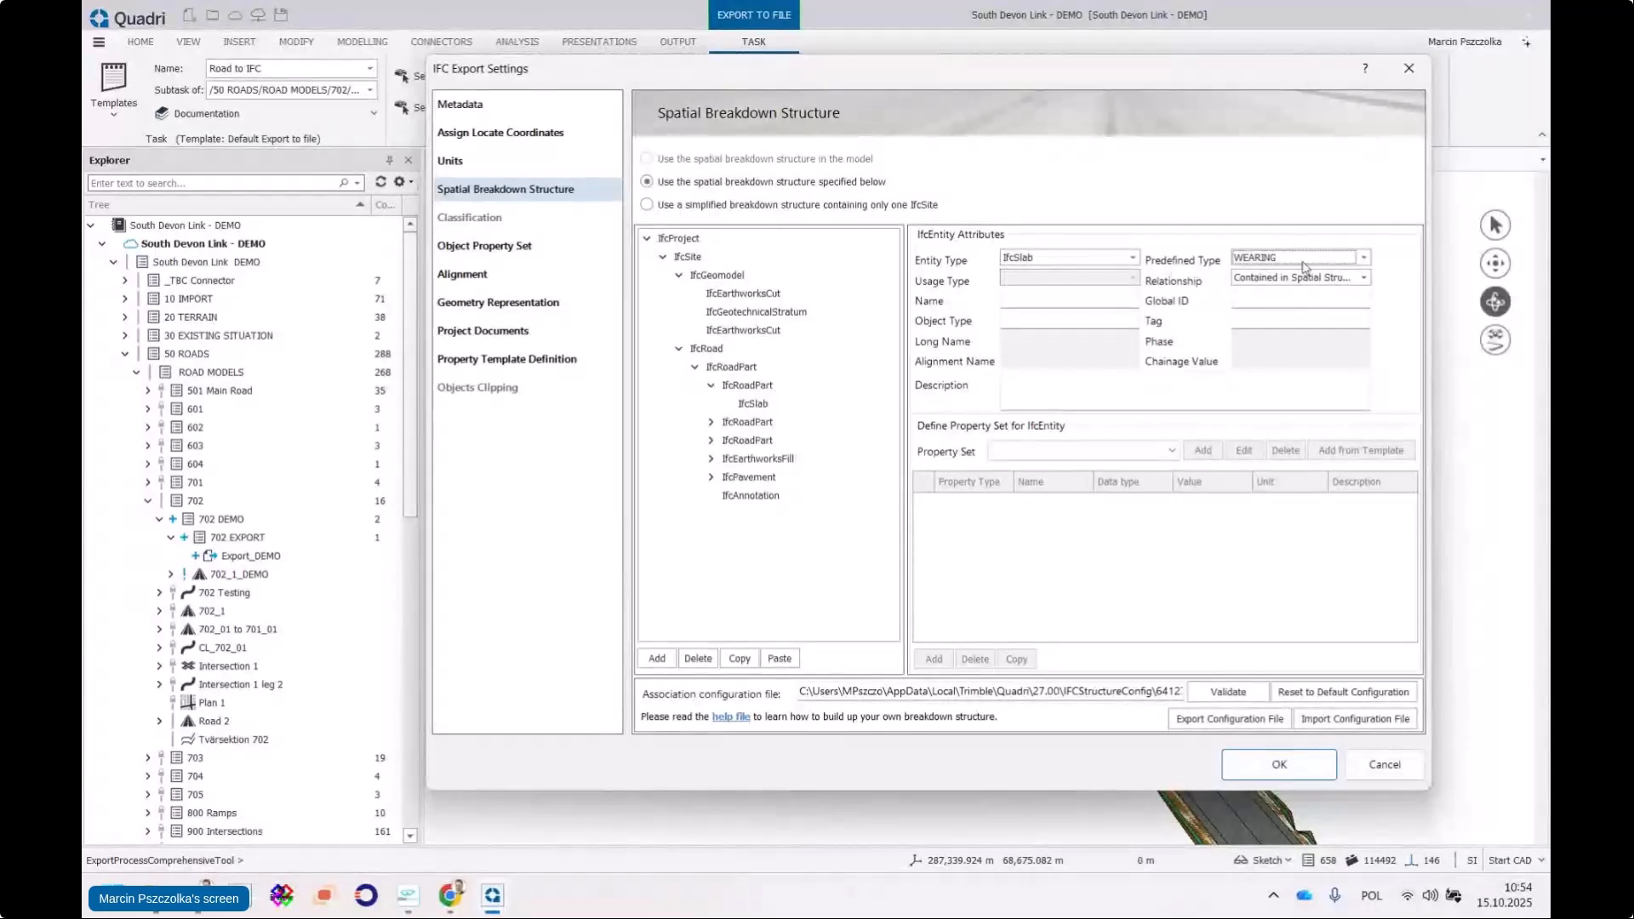
Move the shoulder road part's IfcCourse under the carriageway IfcRoadPart
click(749, 385)
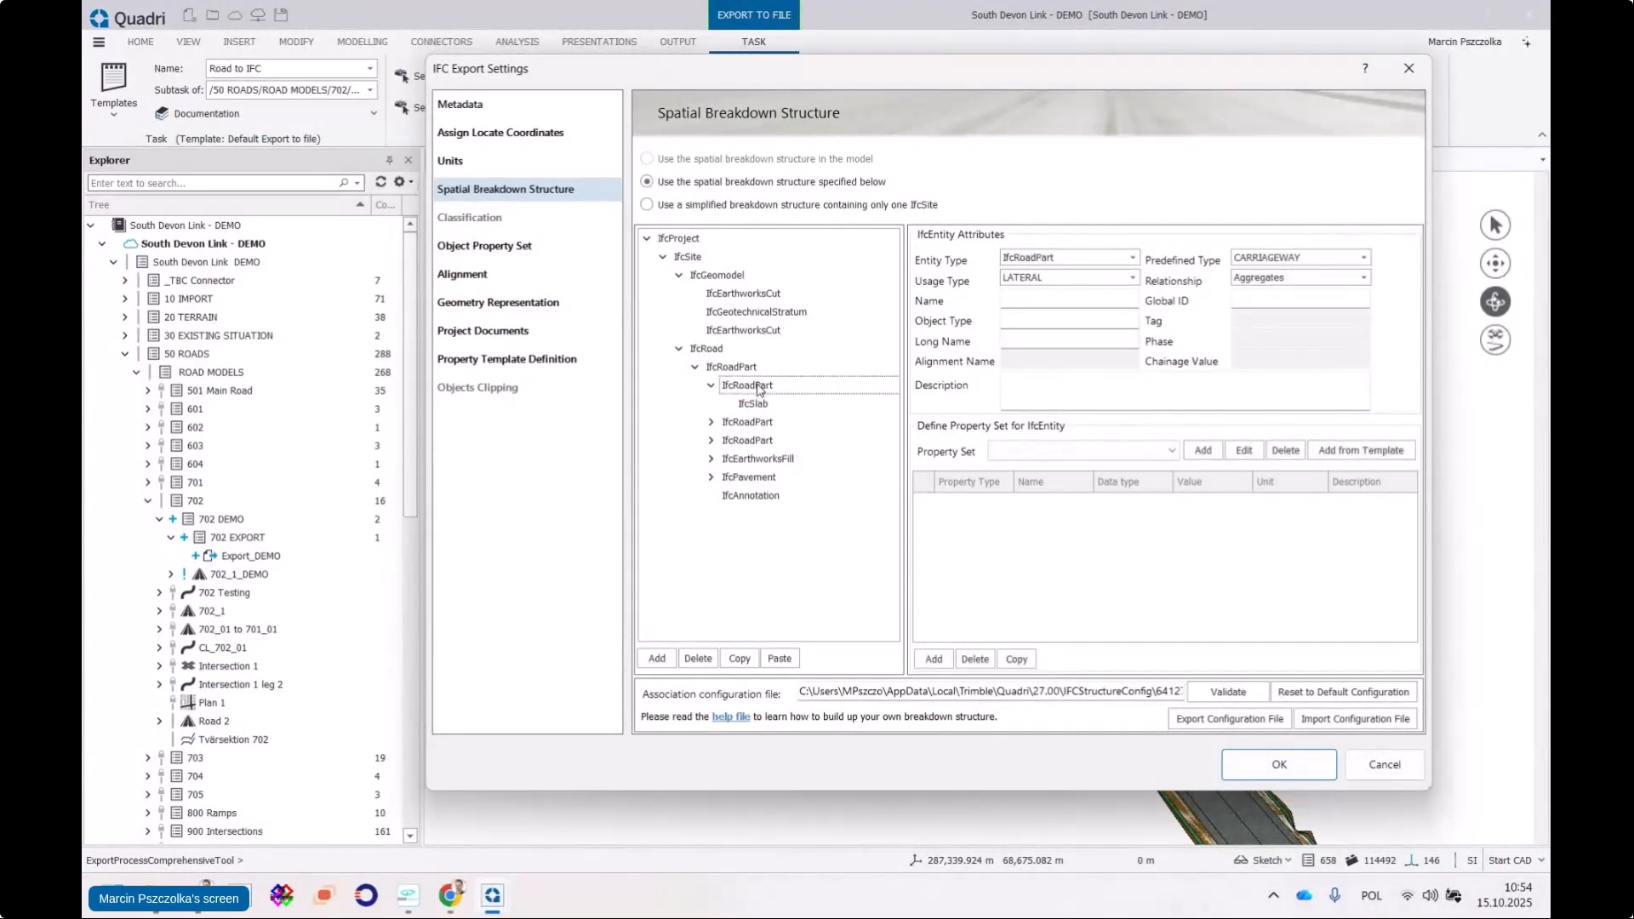
double_click(746, 423)
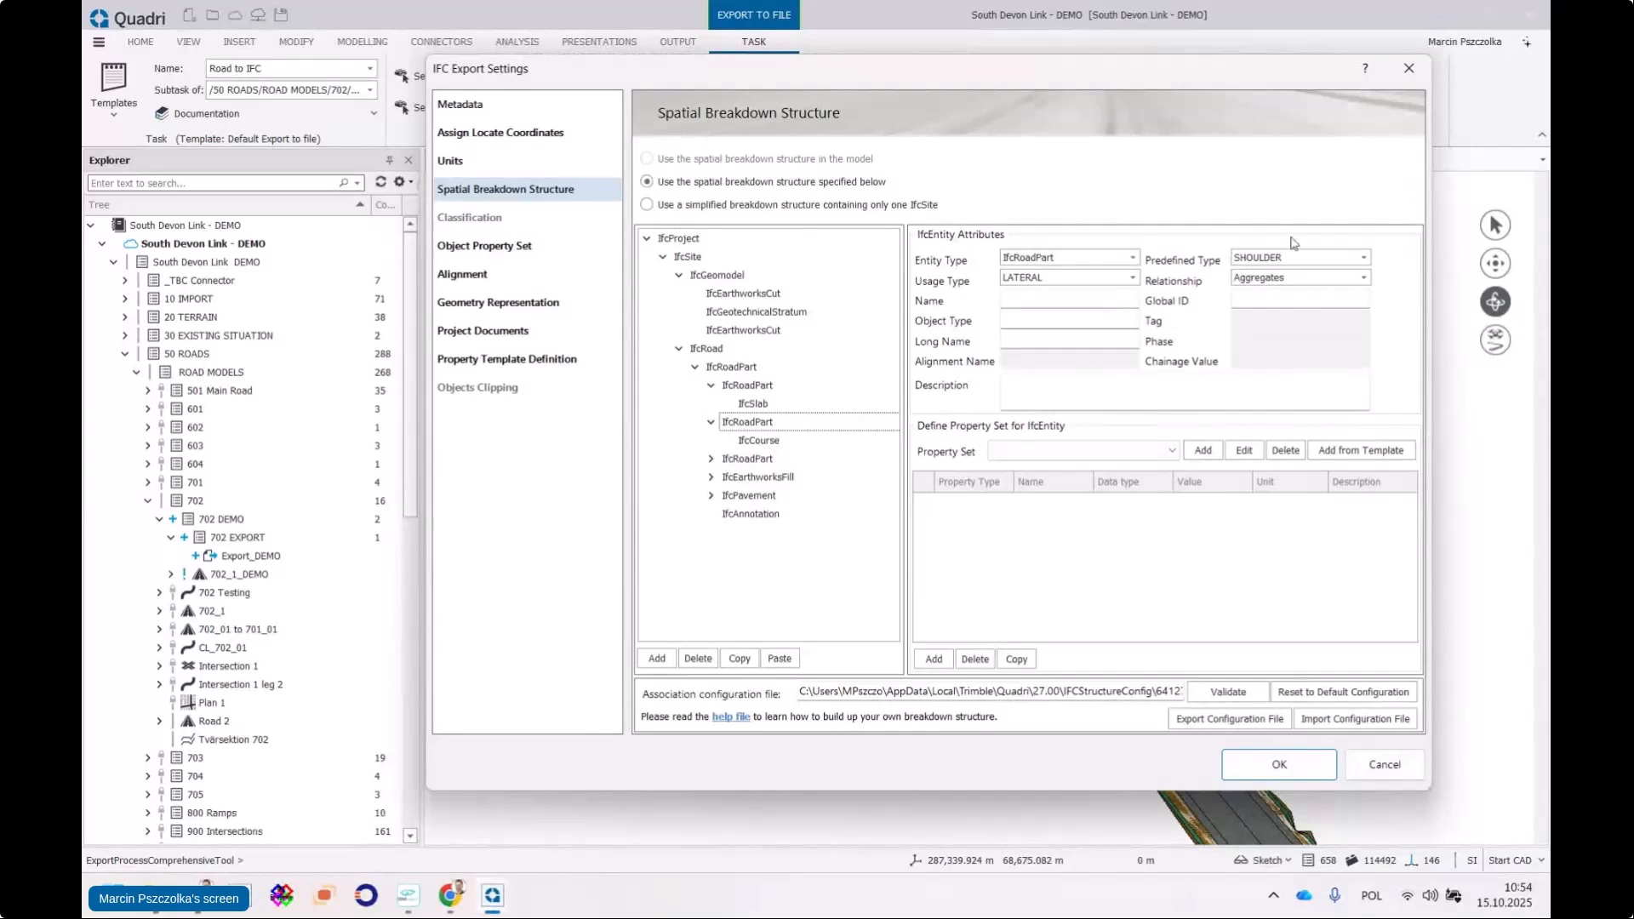
click(764, 388)
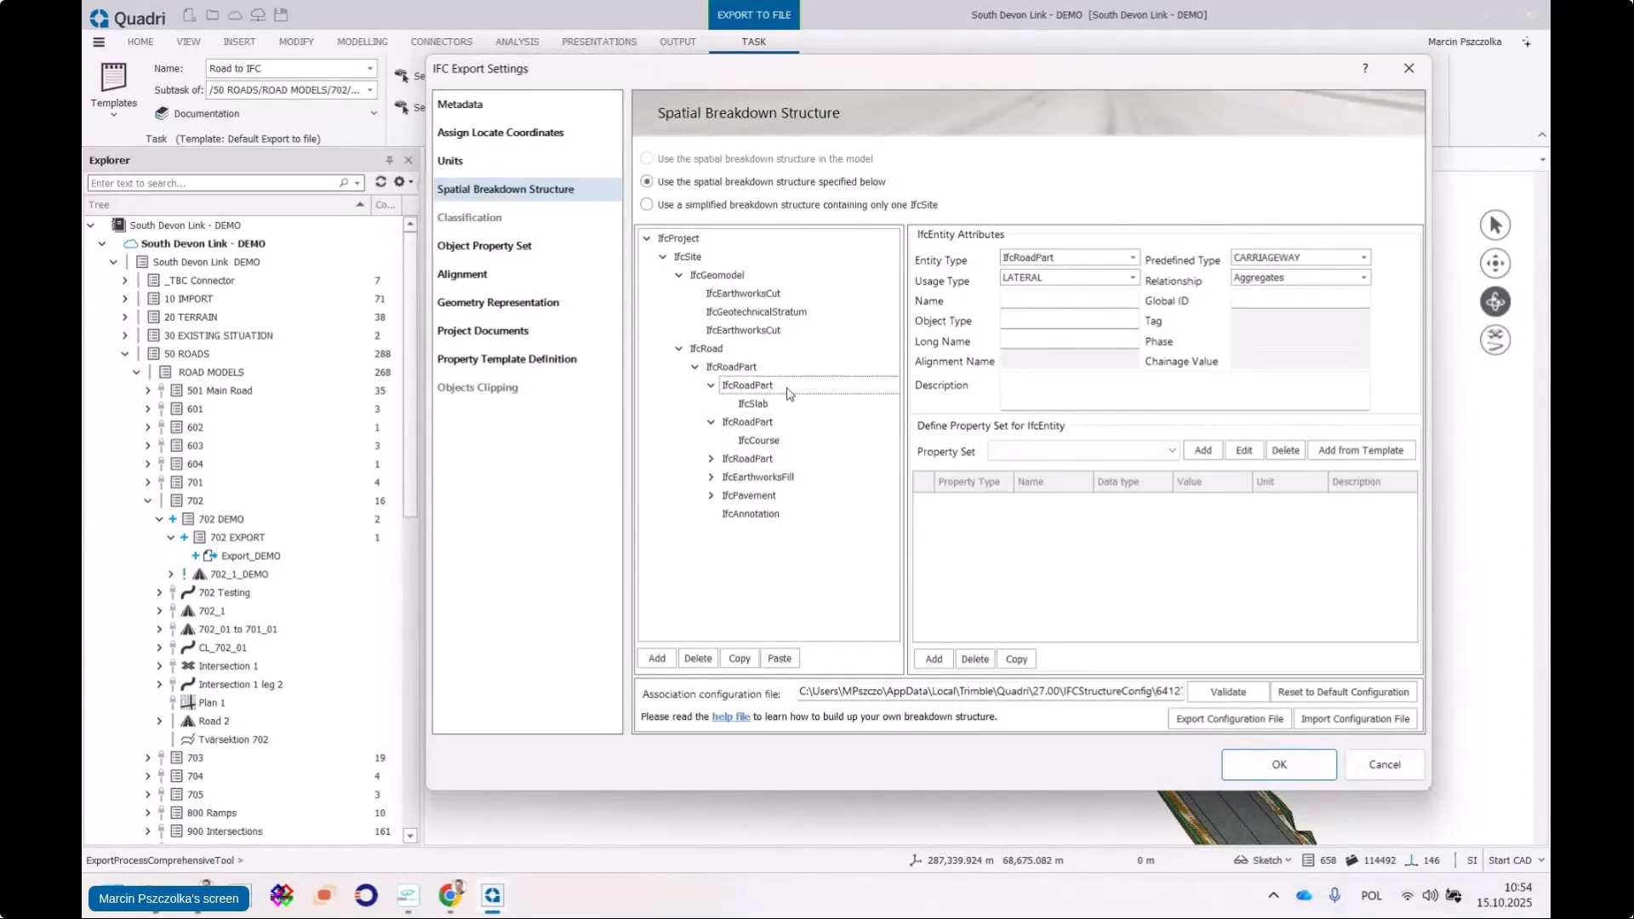
click(767, 421)
click(773, 442)
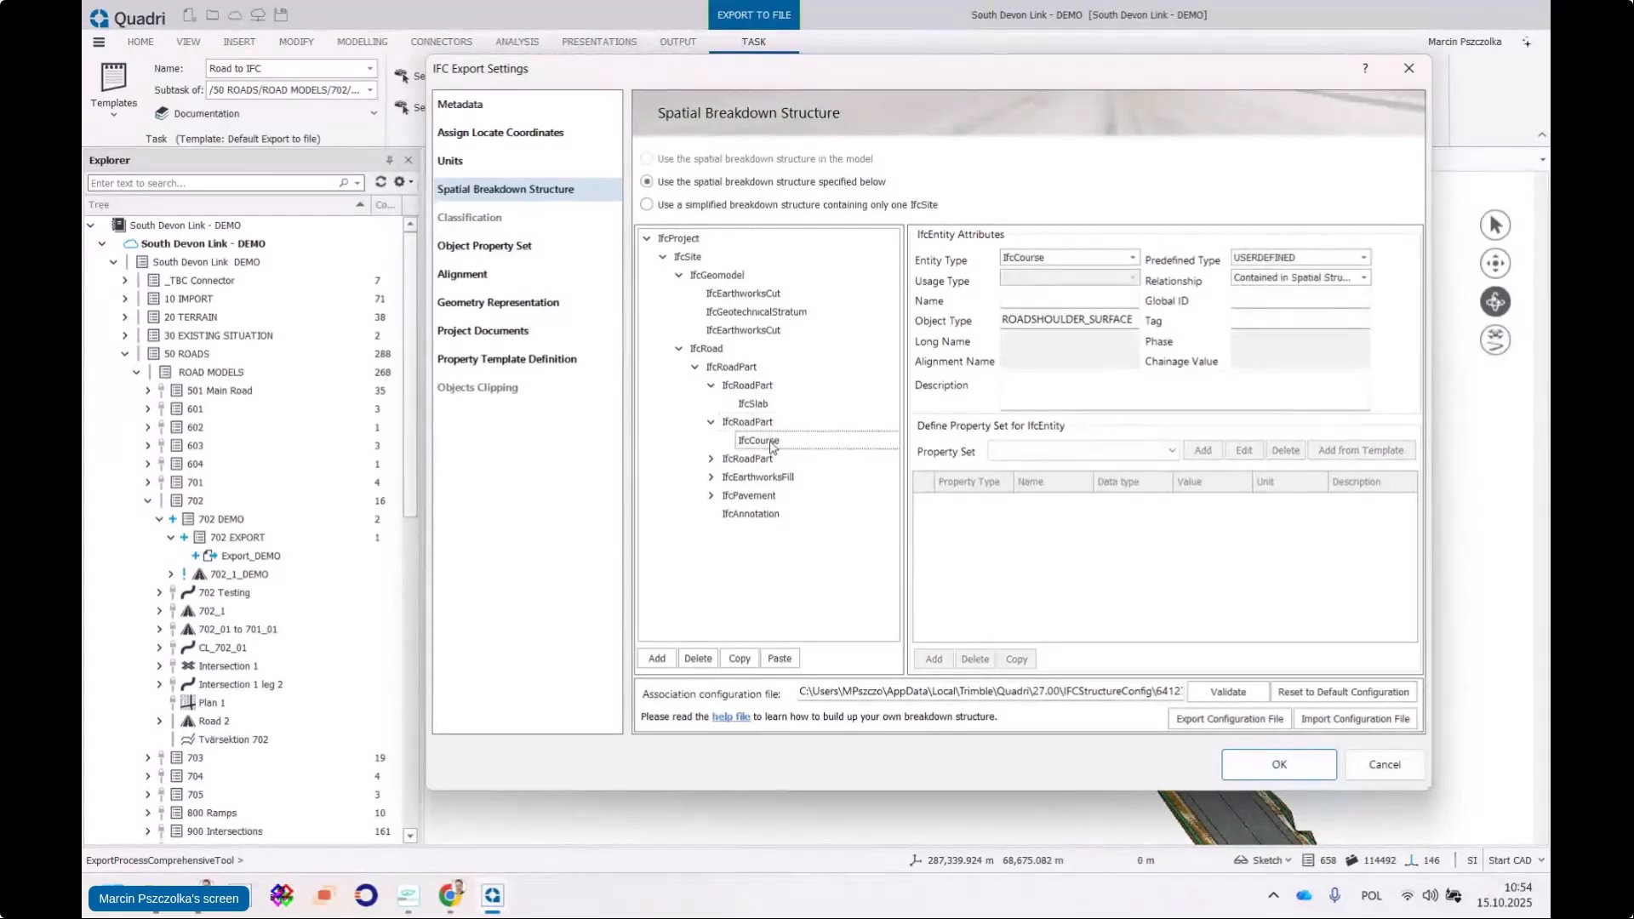
drag(762, 446, 745, 400)
Delete the now-empty shoulder IfcRoadPart and confirm with Yes
click(751, 439)
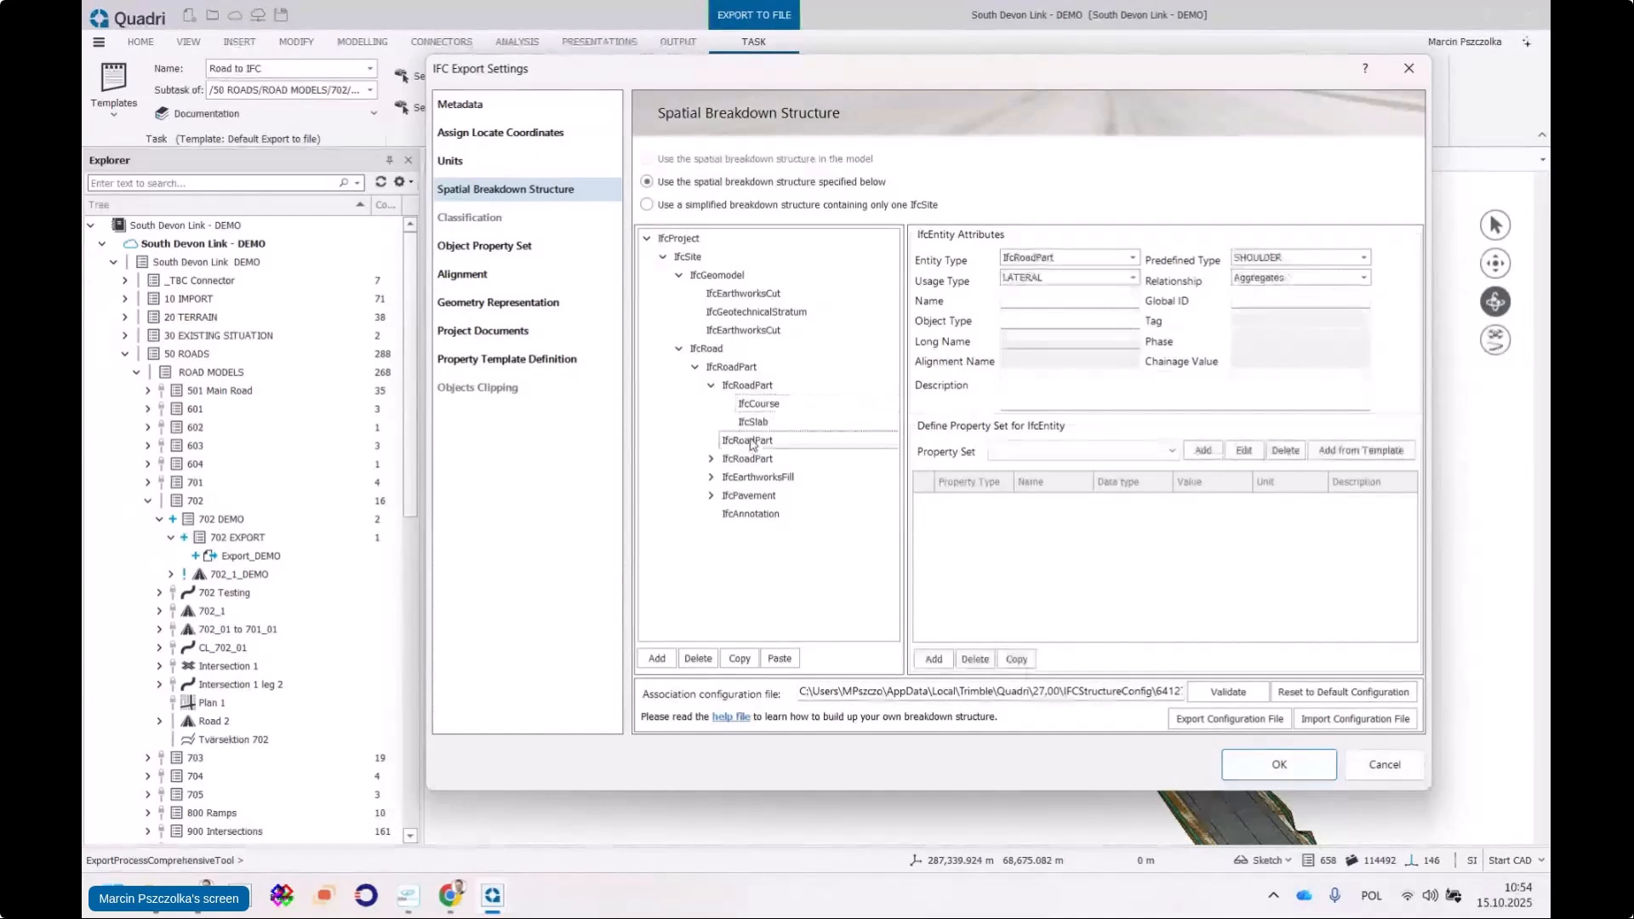
click(711, 660)
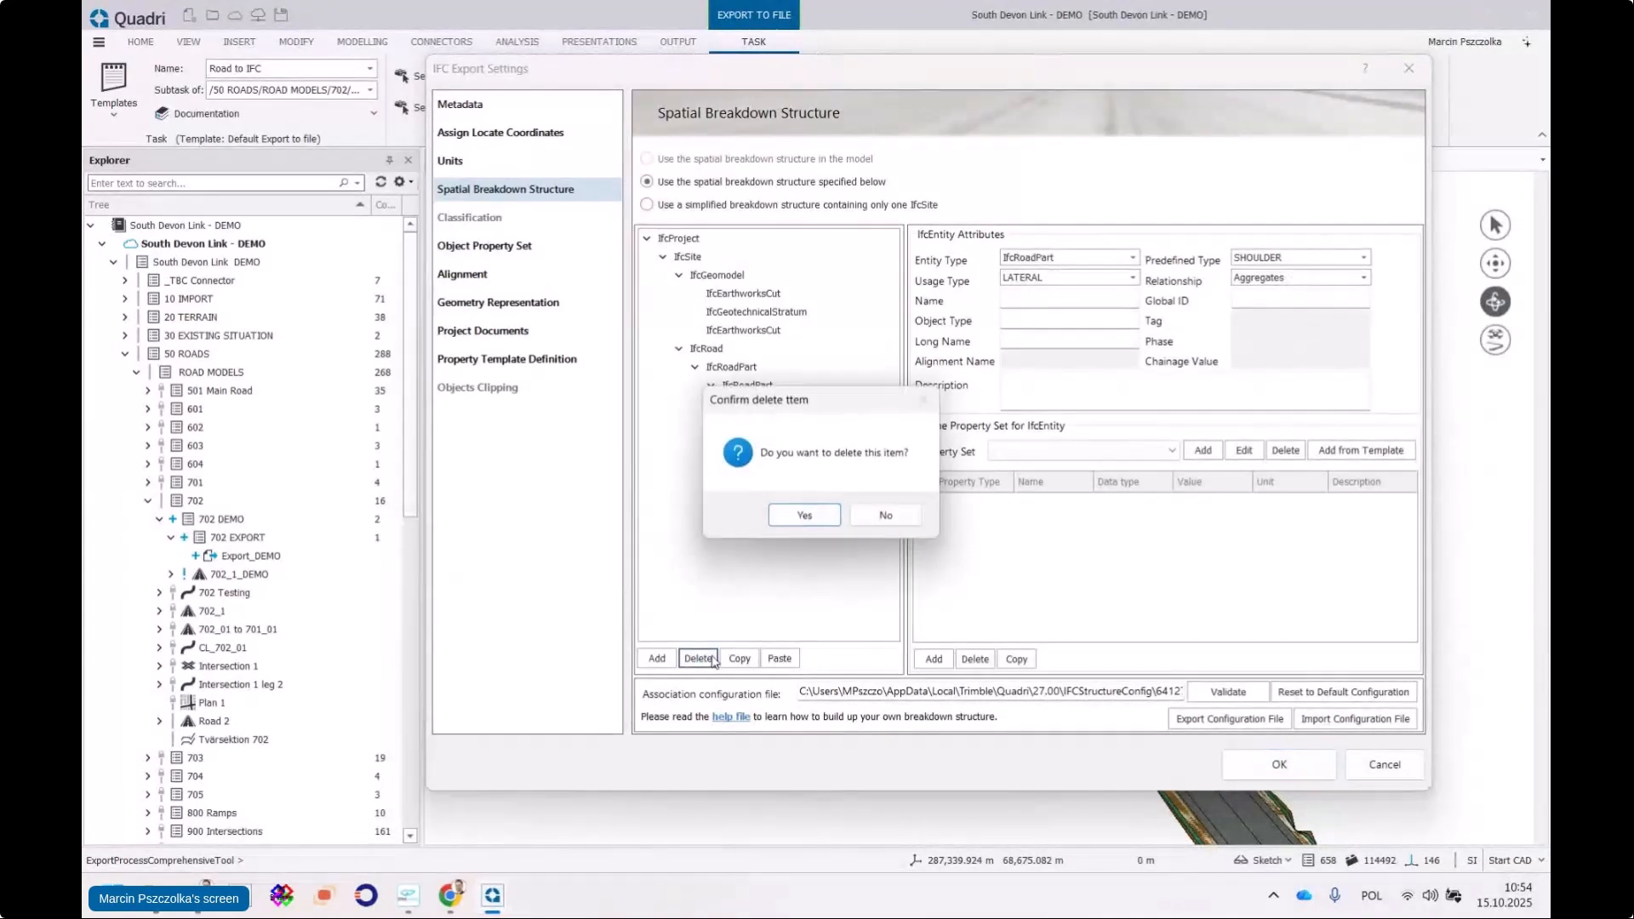
click(813, 518)
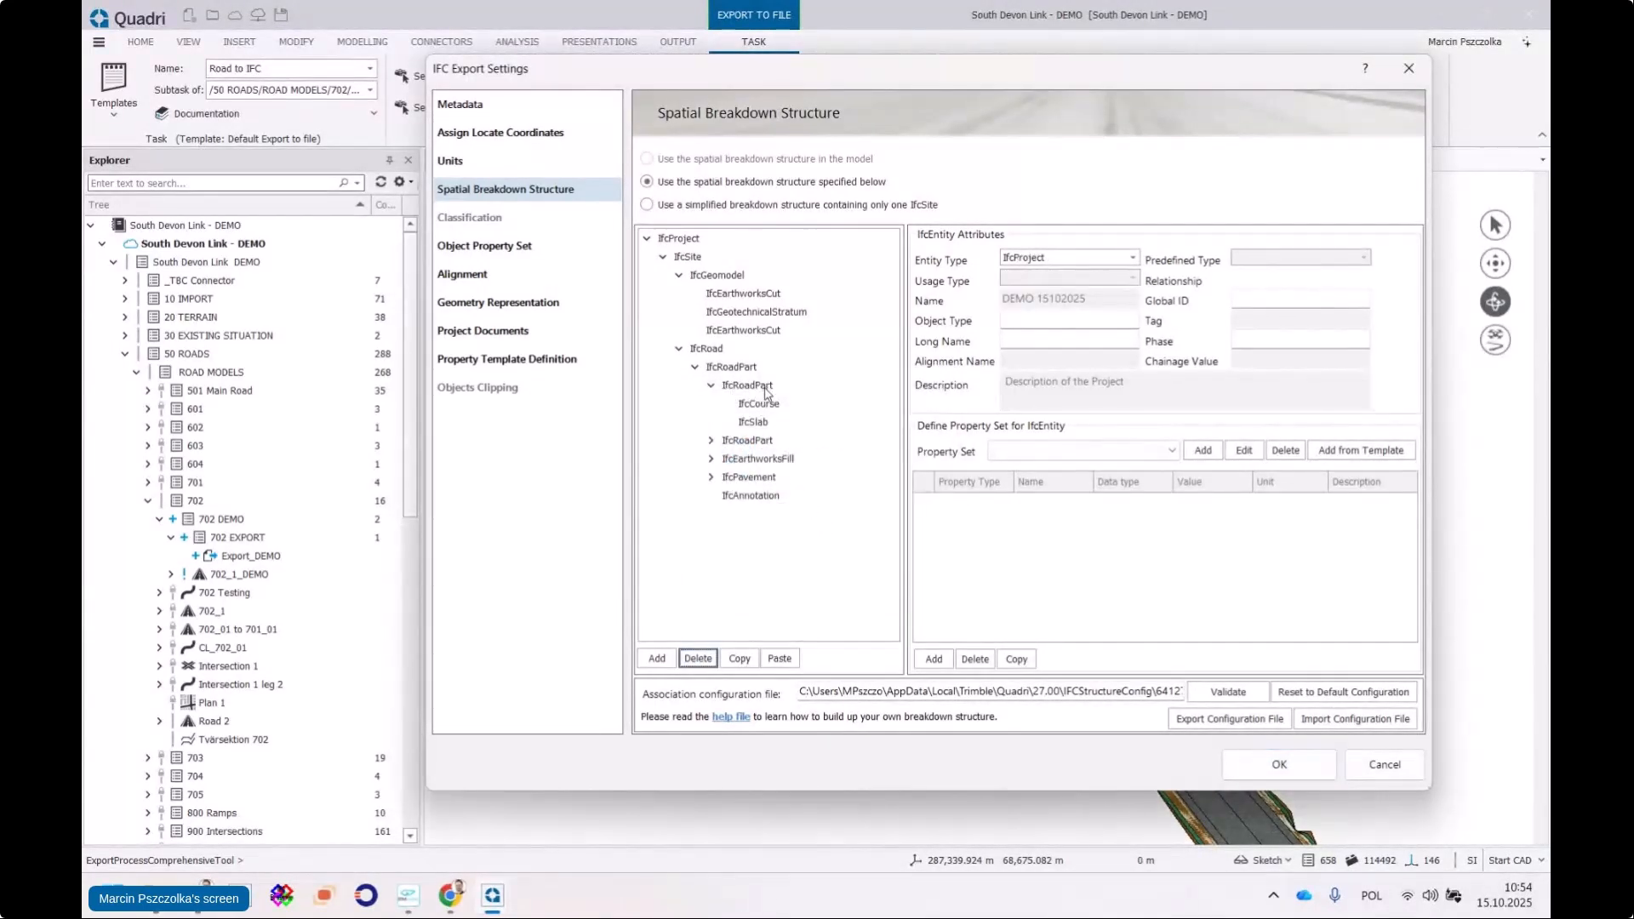
Review the carriageway part's ROADSHOULDER_SURFACE IfcCourse and WEARING IfcSlab attributes
click(748, 386)
click(766, 407)
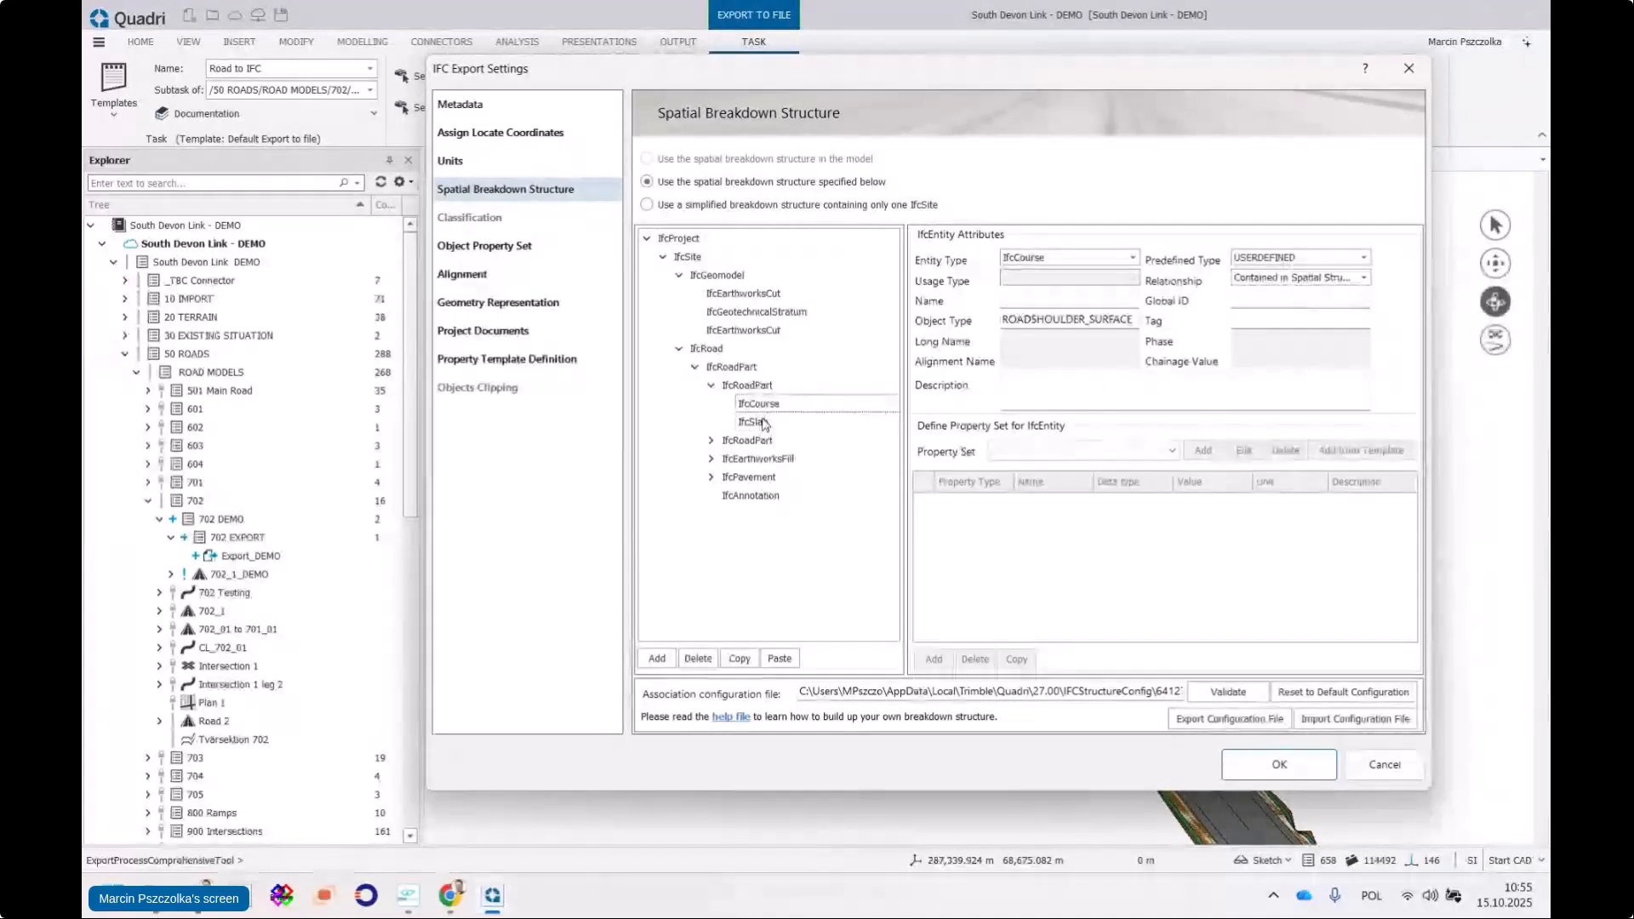
click(753, 423)
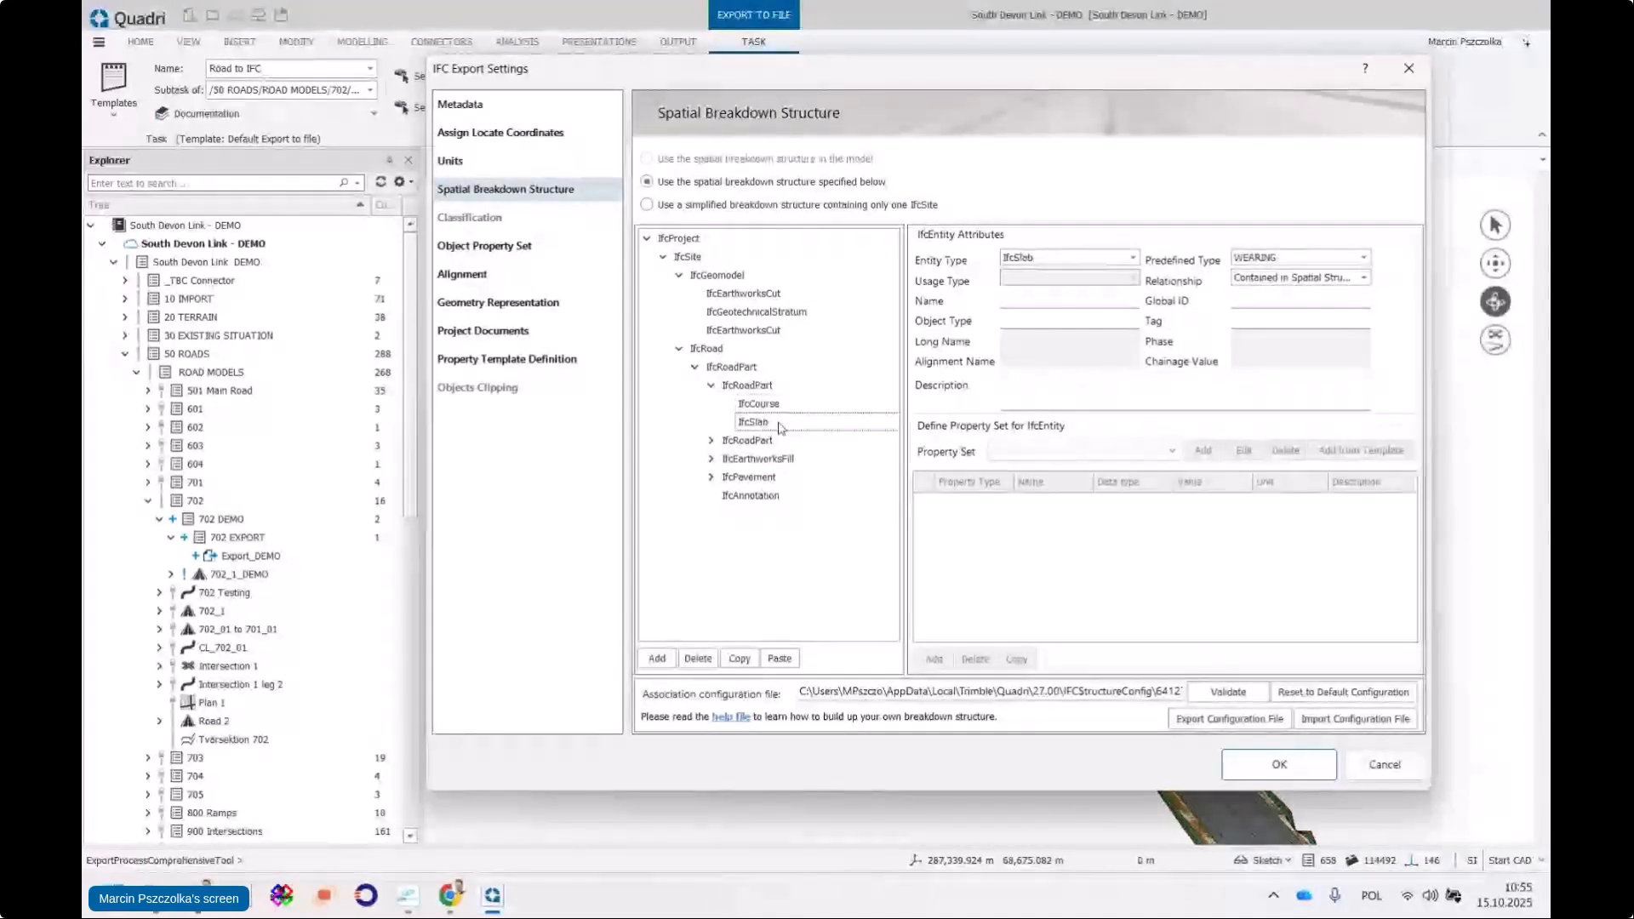
click(762, 389)
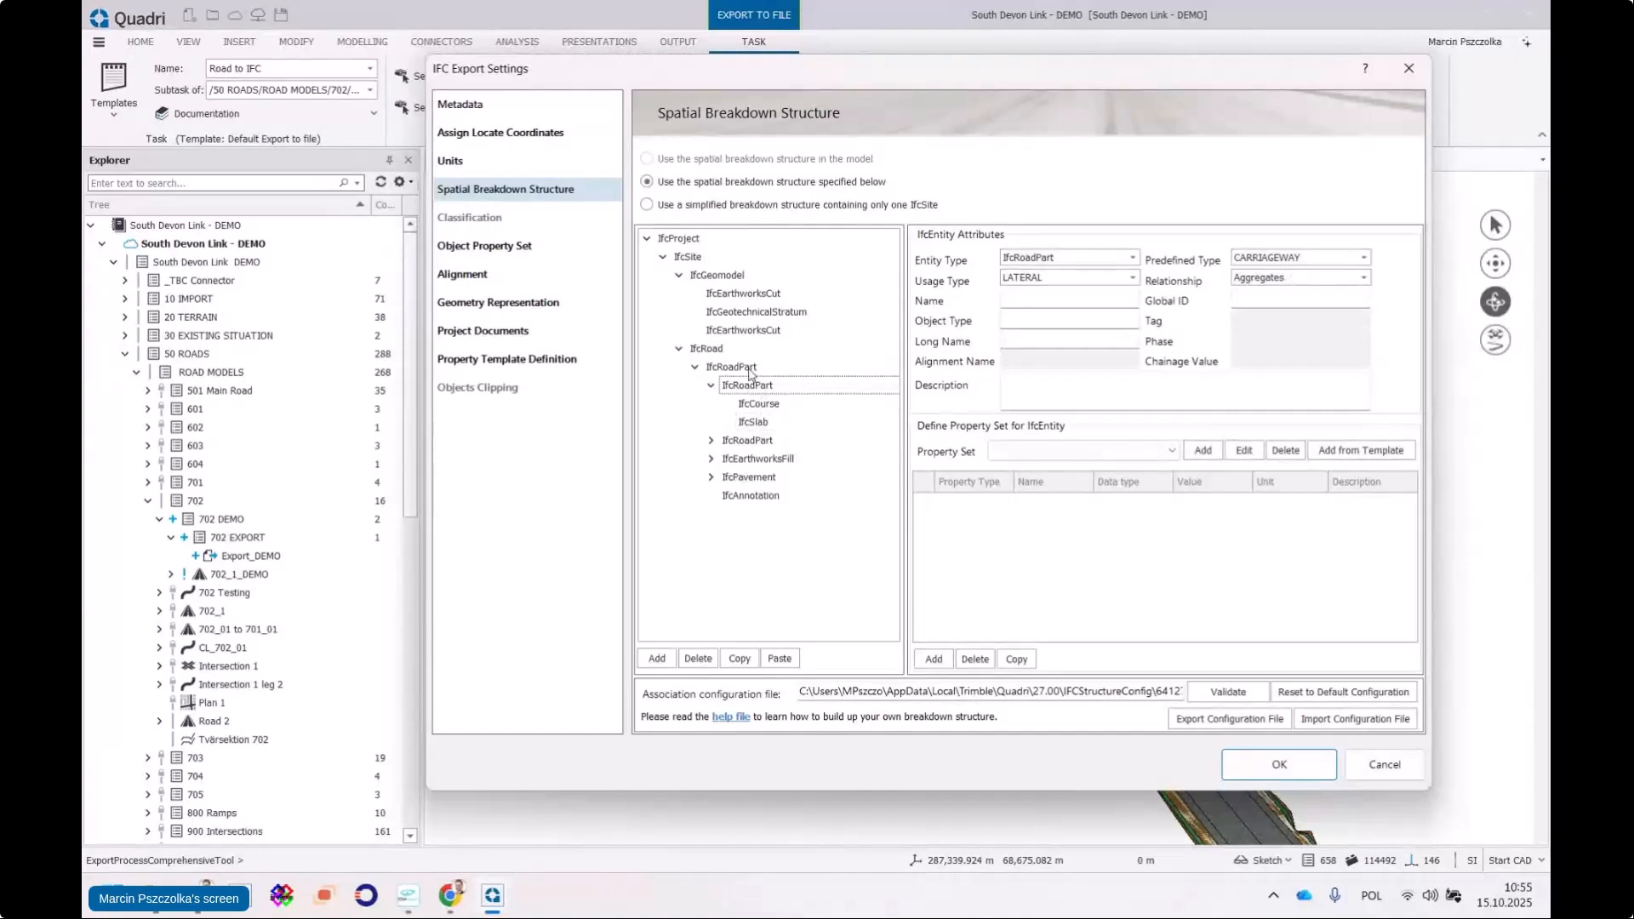
click(754, 423)
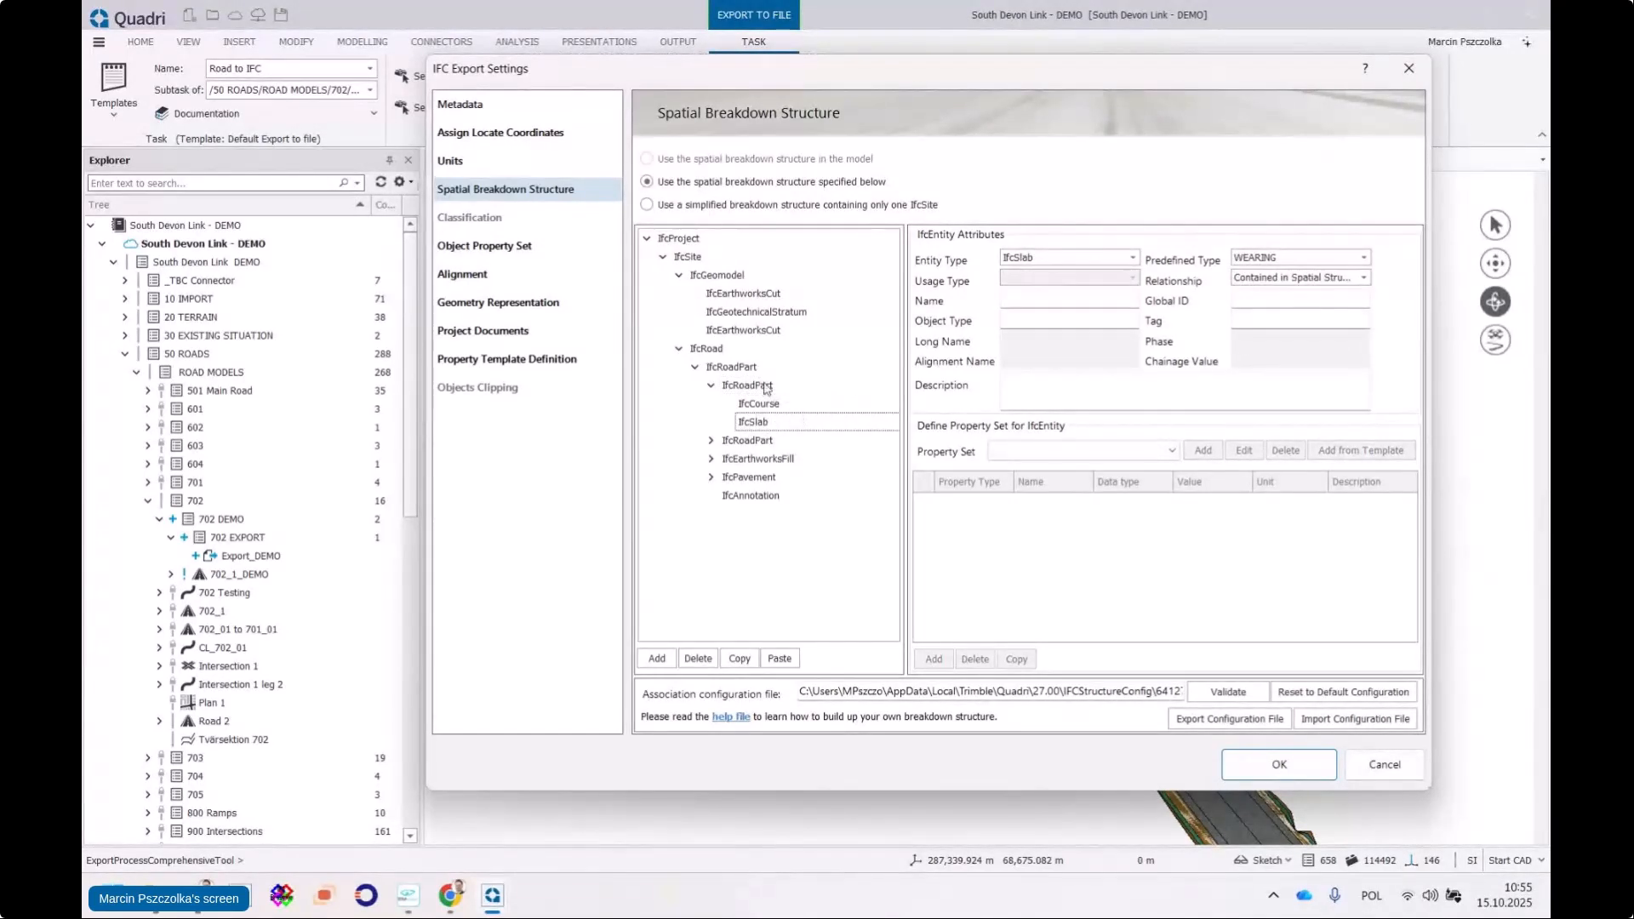
click(766, 388)
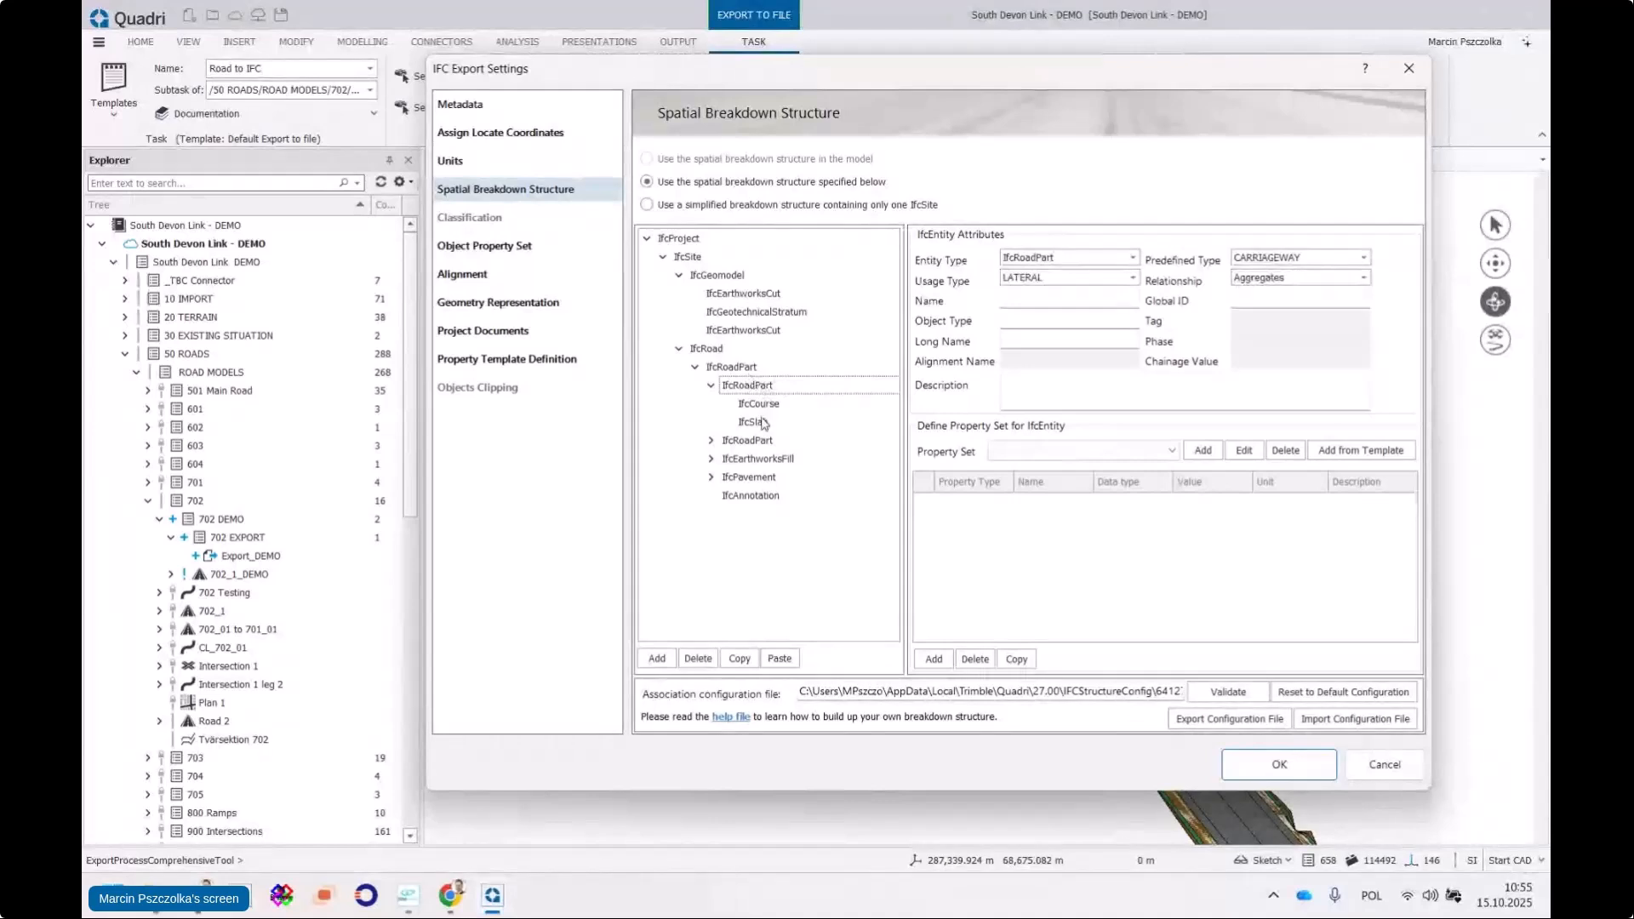
click(762, 422)
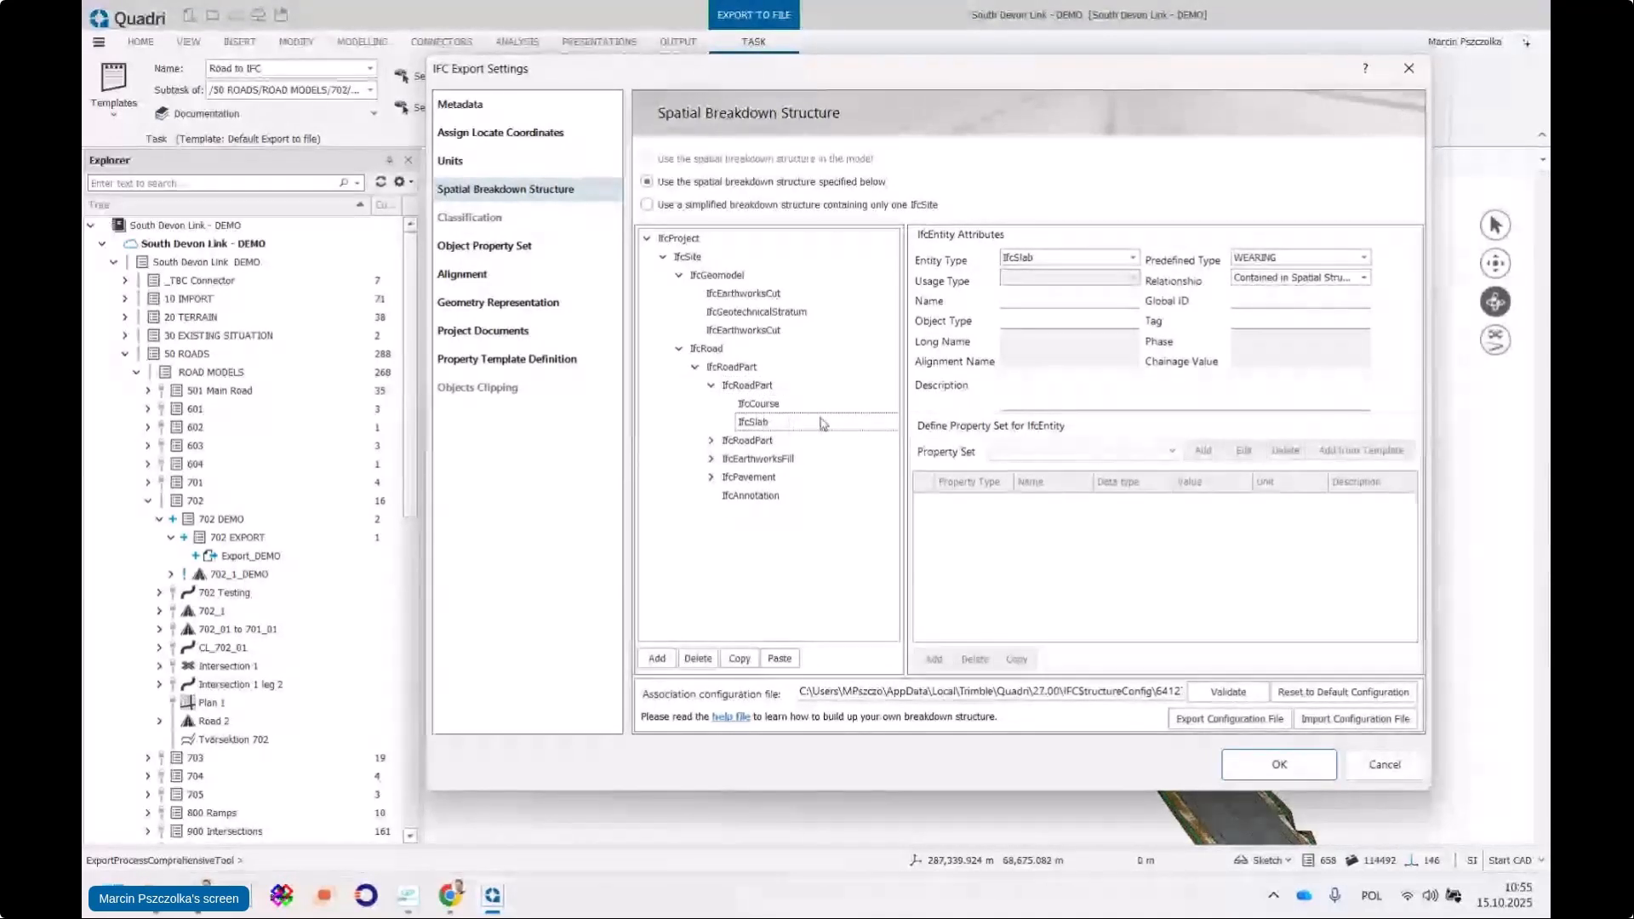
click(770, 407)
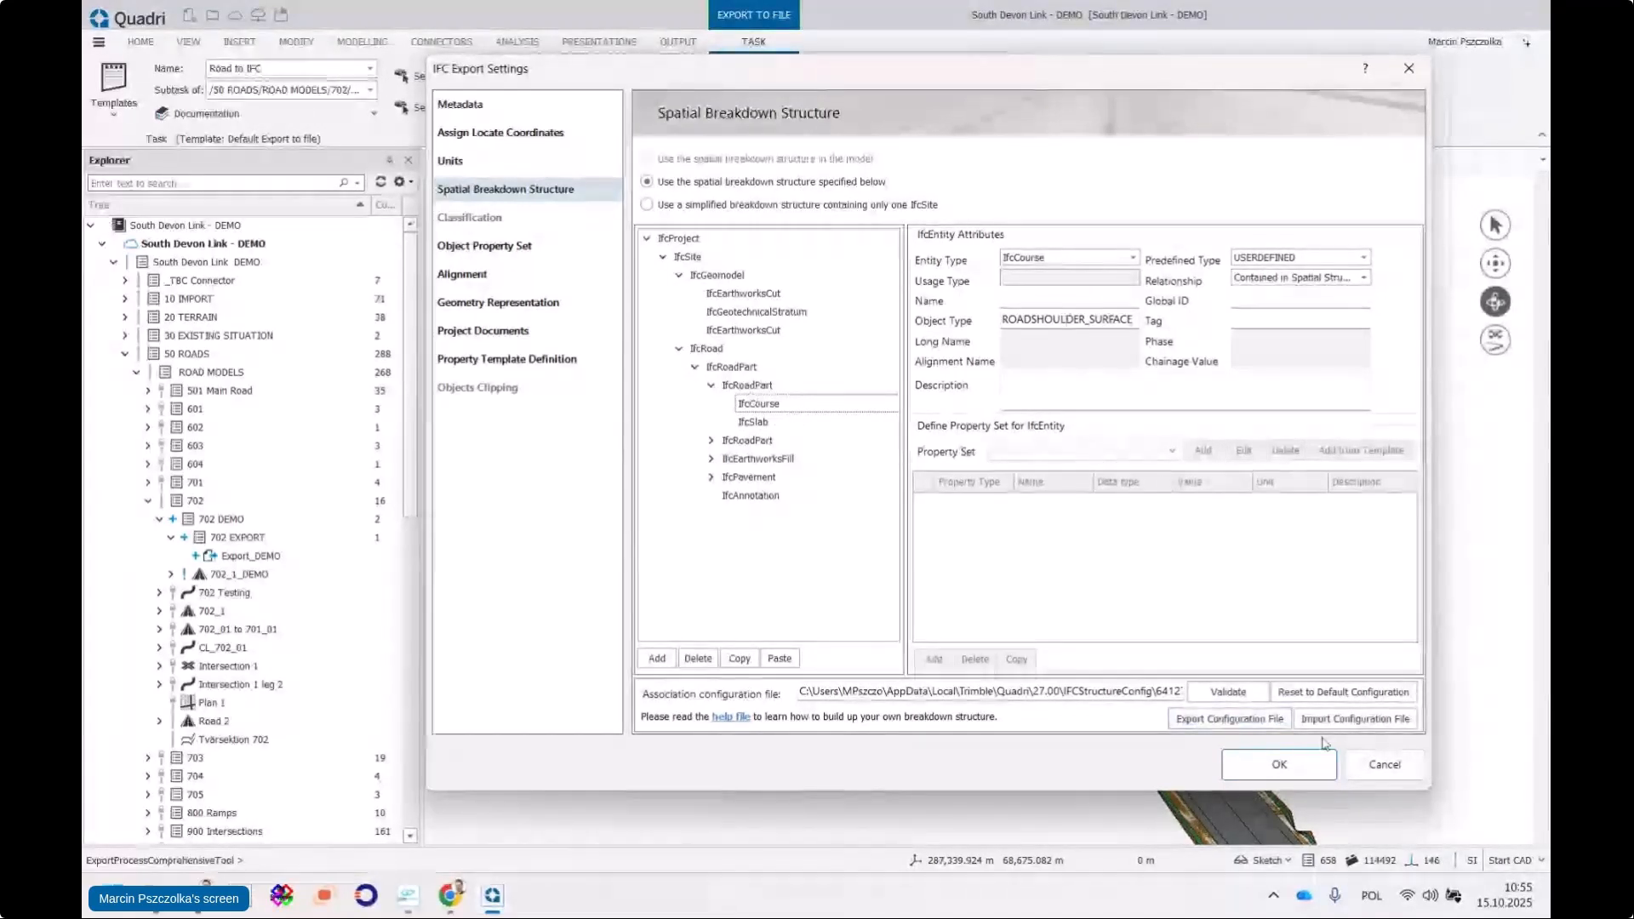
Export the Road to IFC task to a Desktop file named ROAD_DEMO 1510.ifc
click(1275, 766)
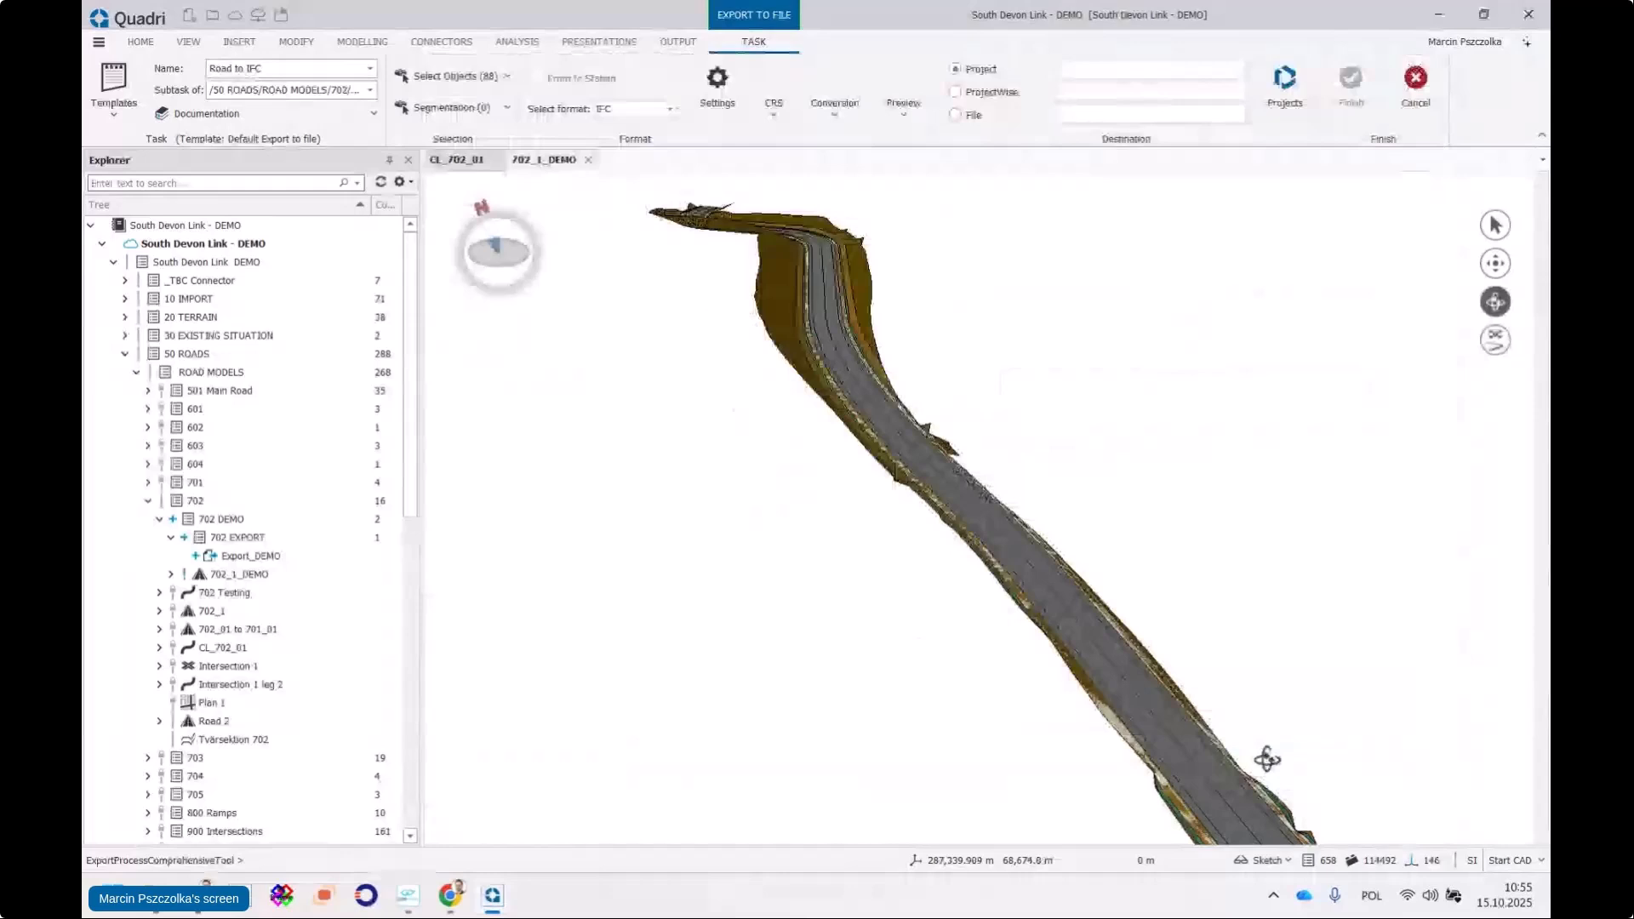
click(841, 131)
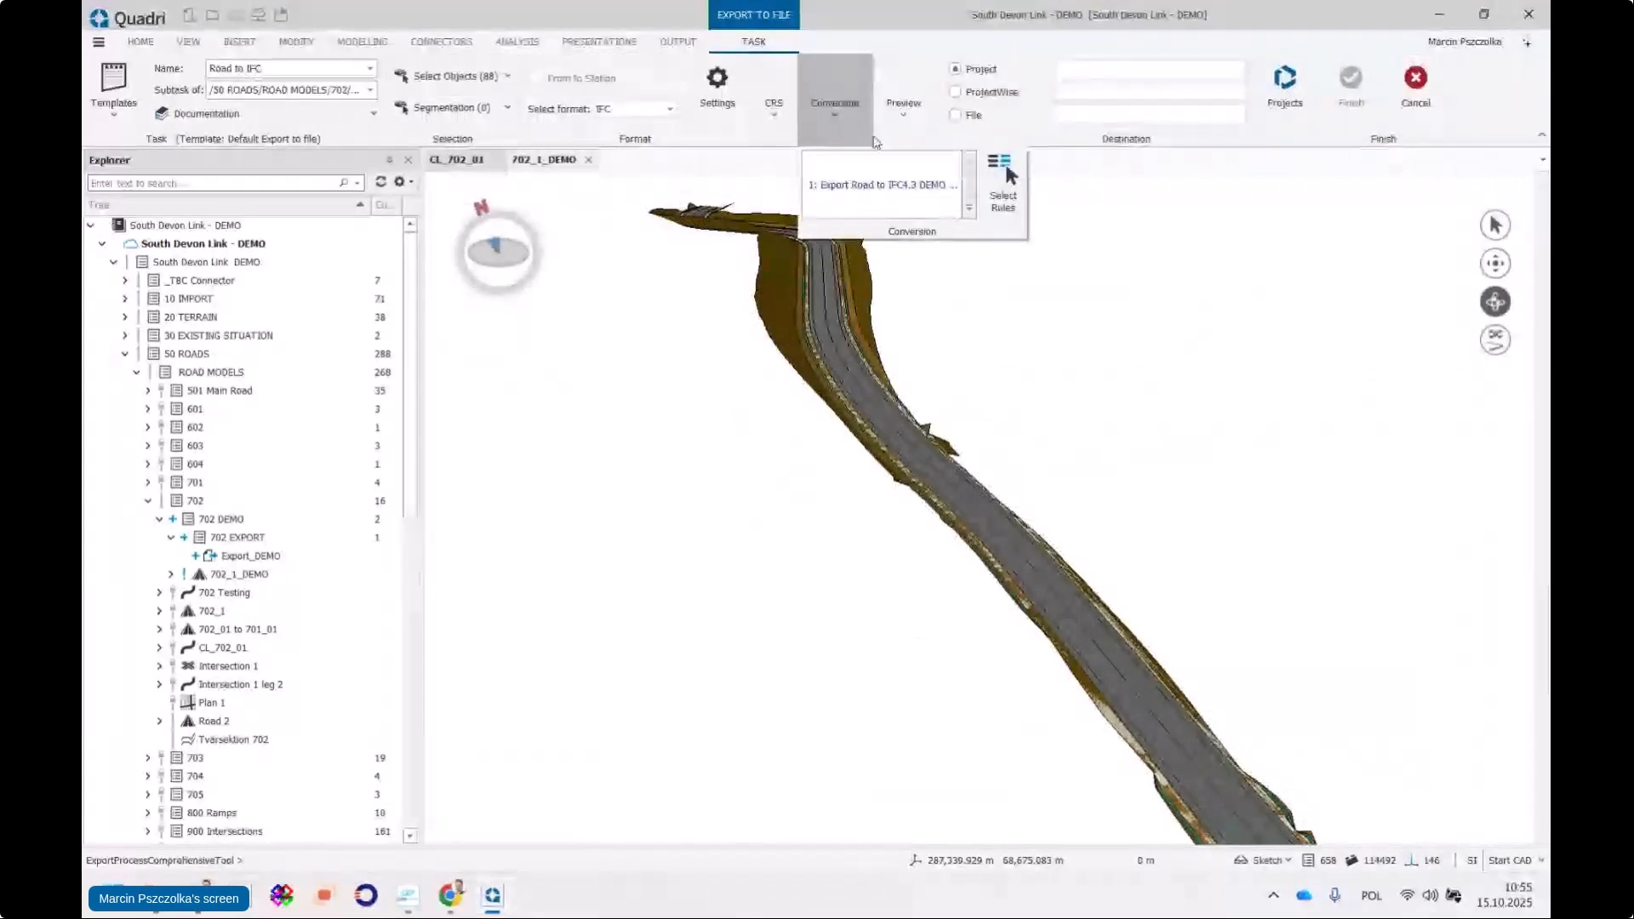
click(998, 127)
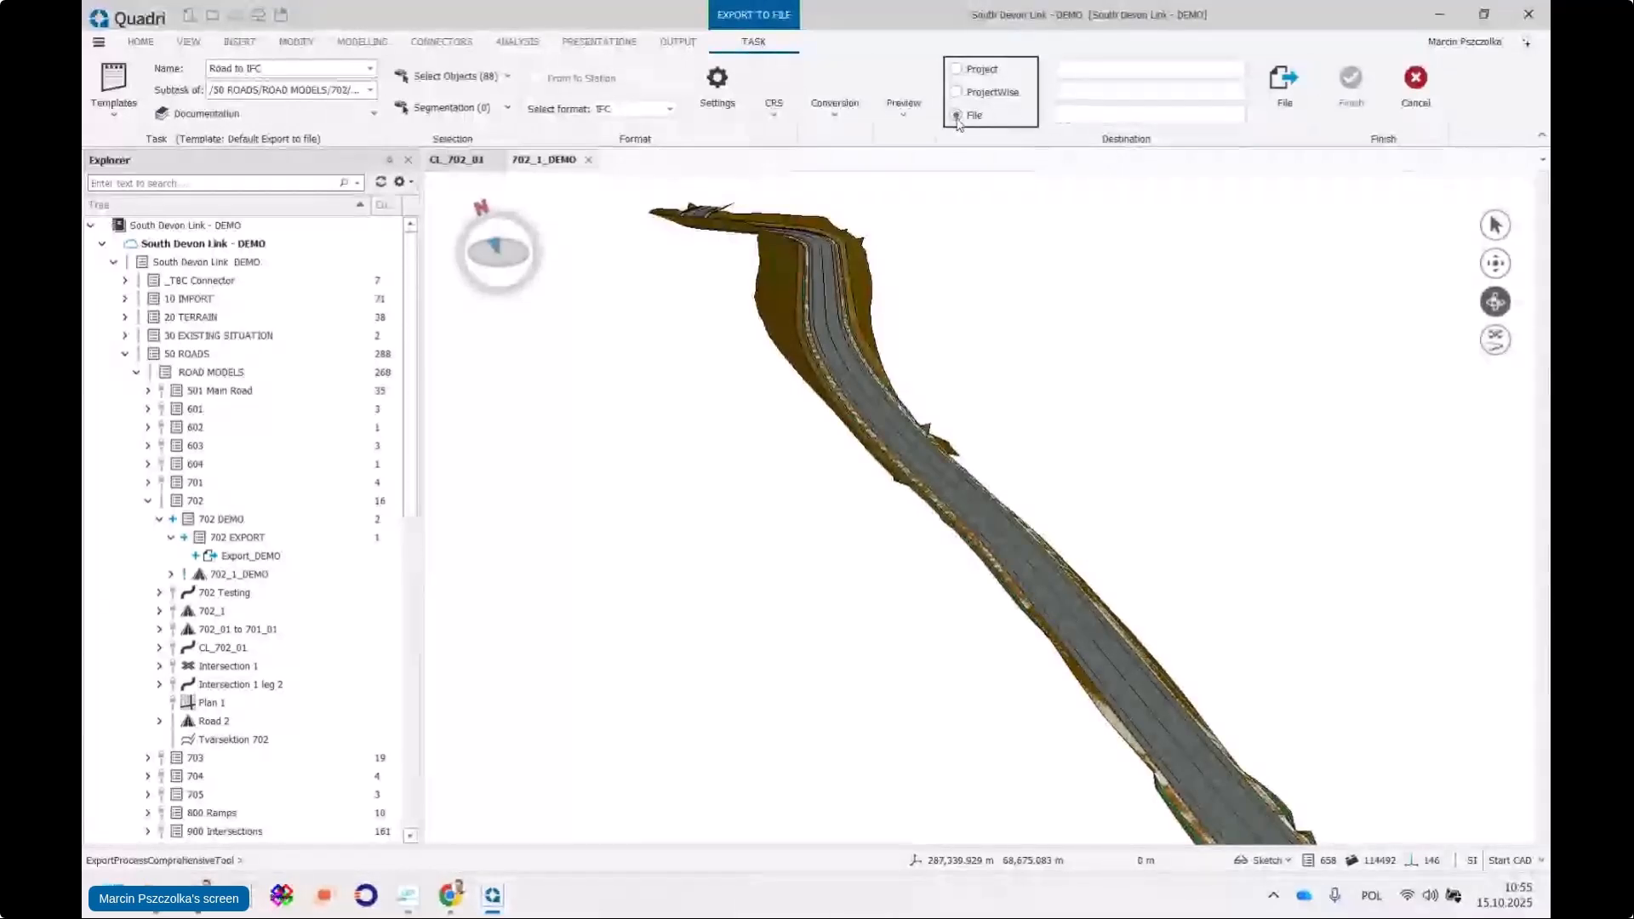
click(1117, 114)
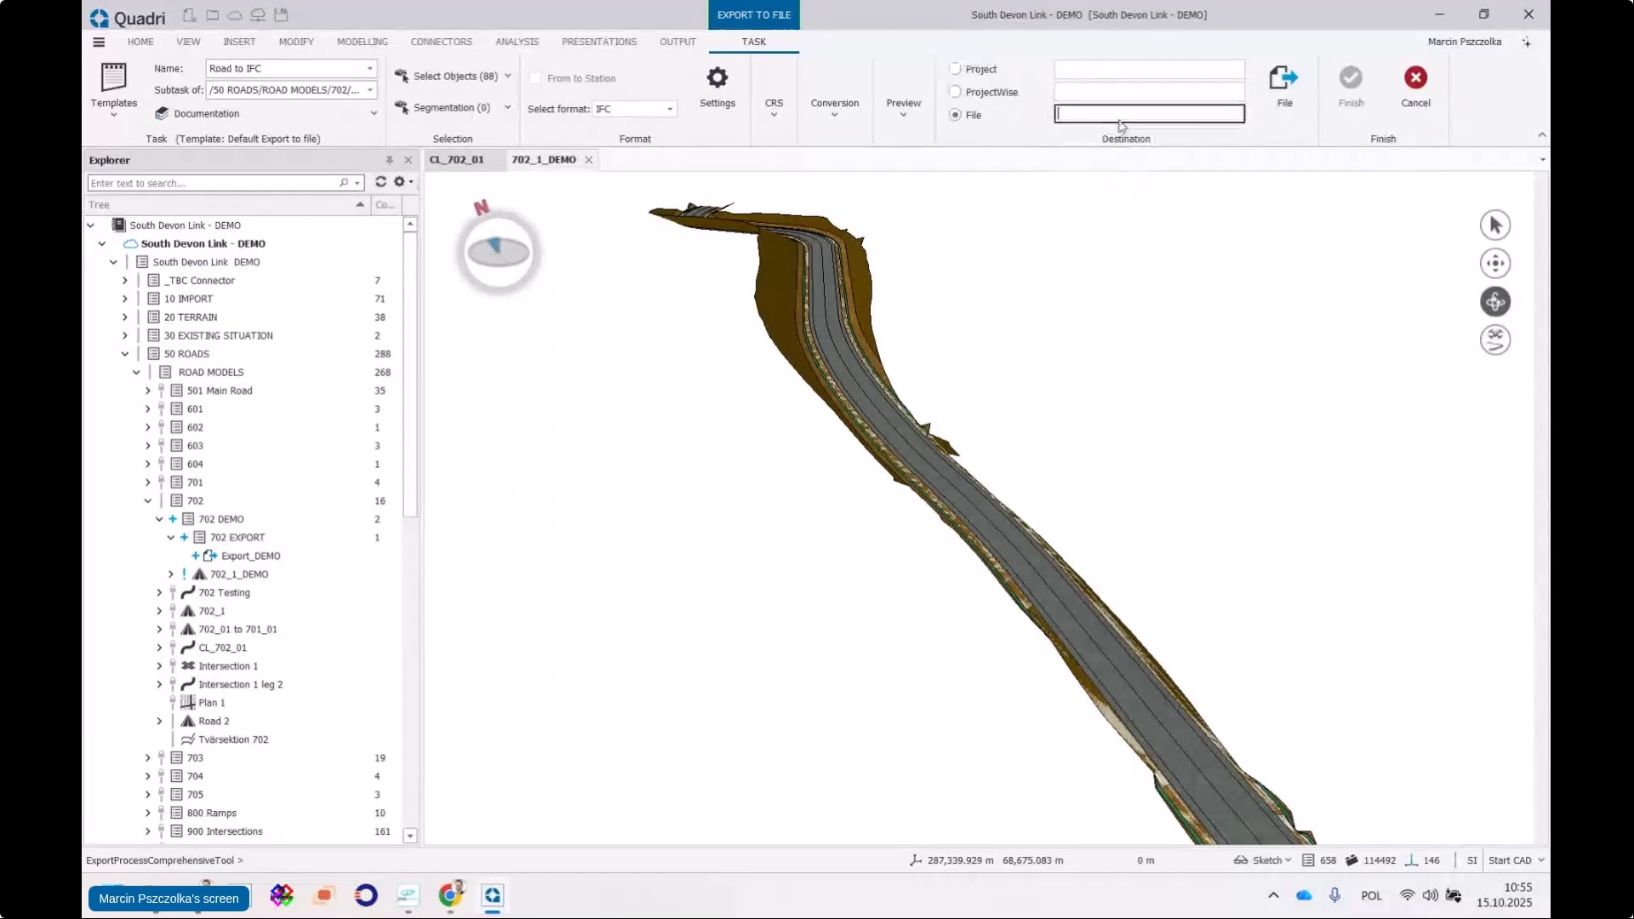
click(1286, 84)
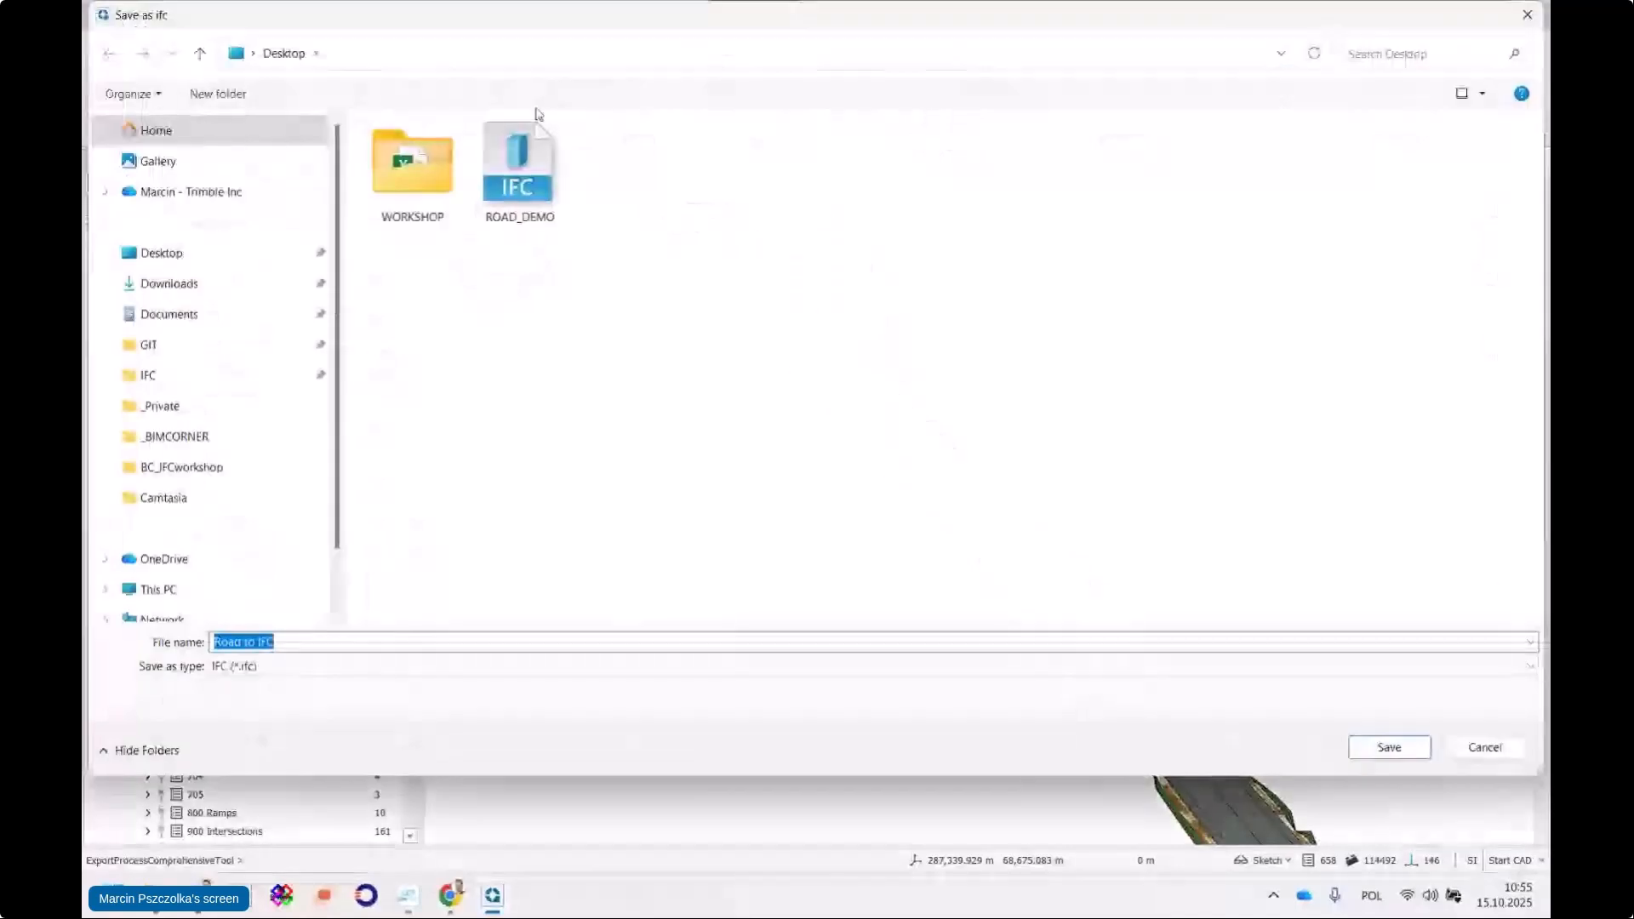
text(OAD)
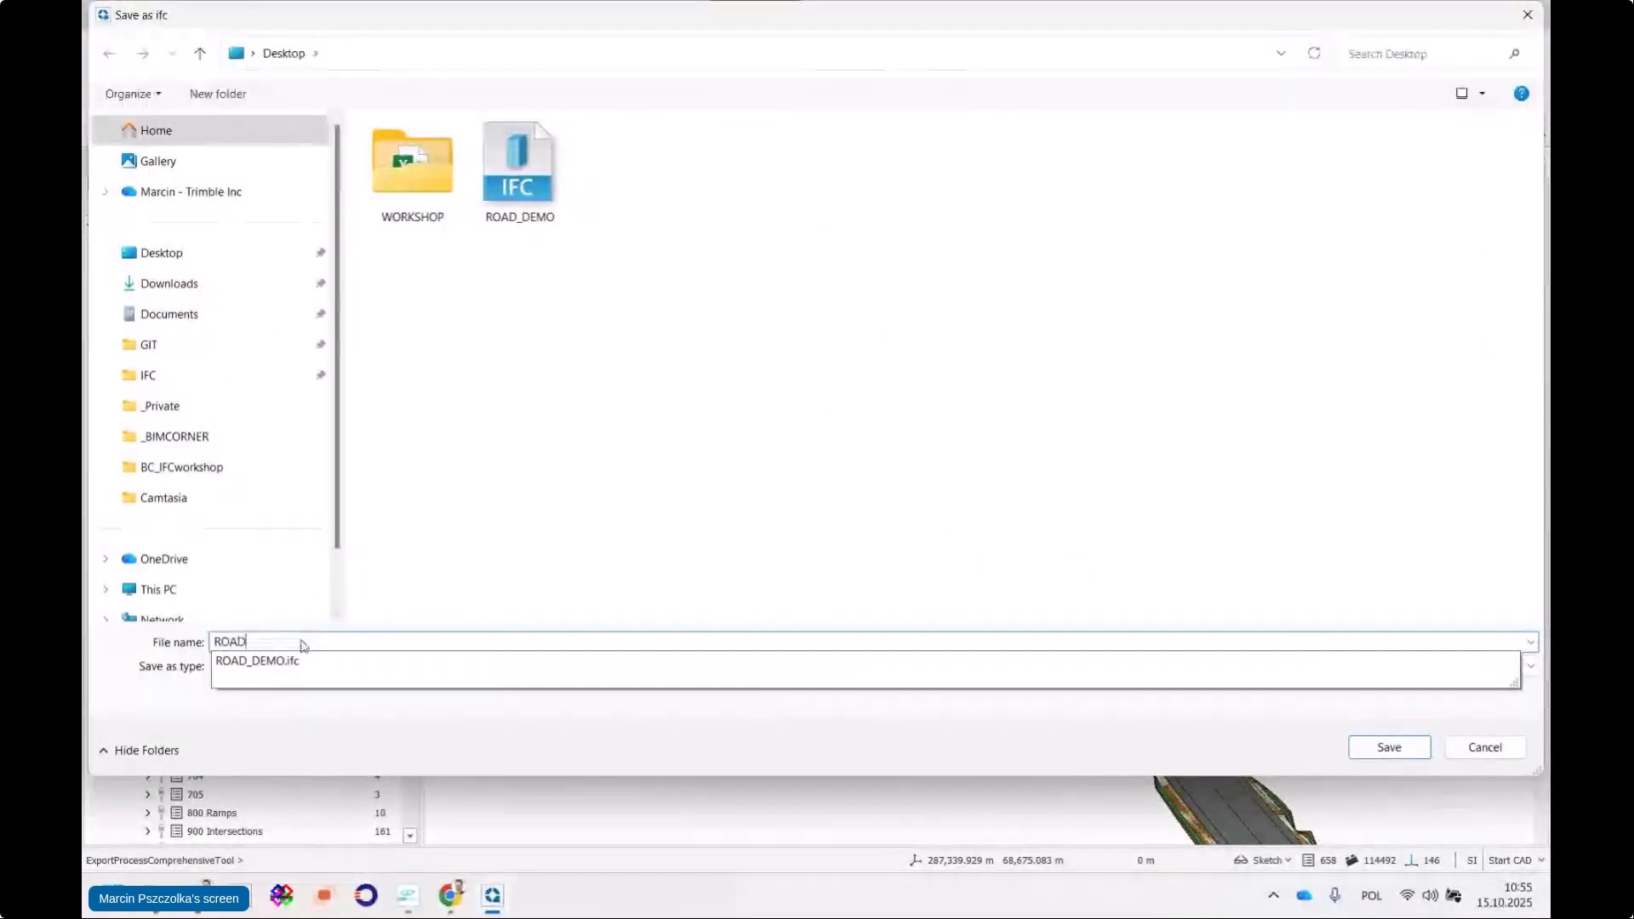
text(_DEMO 1510)
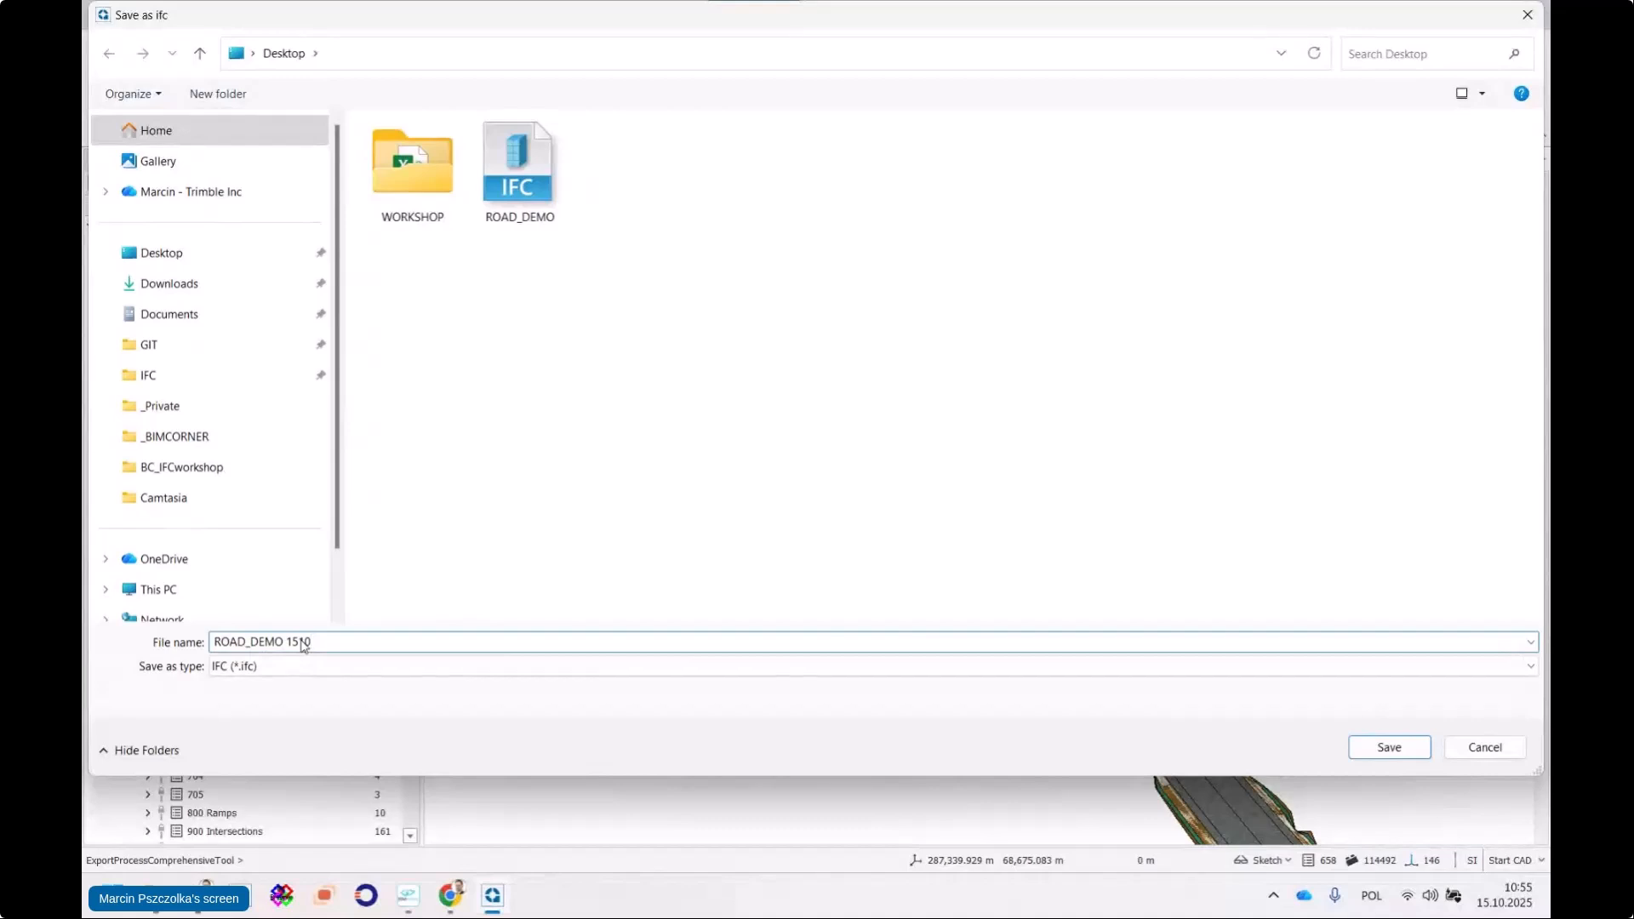
click(1388, 747)
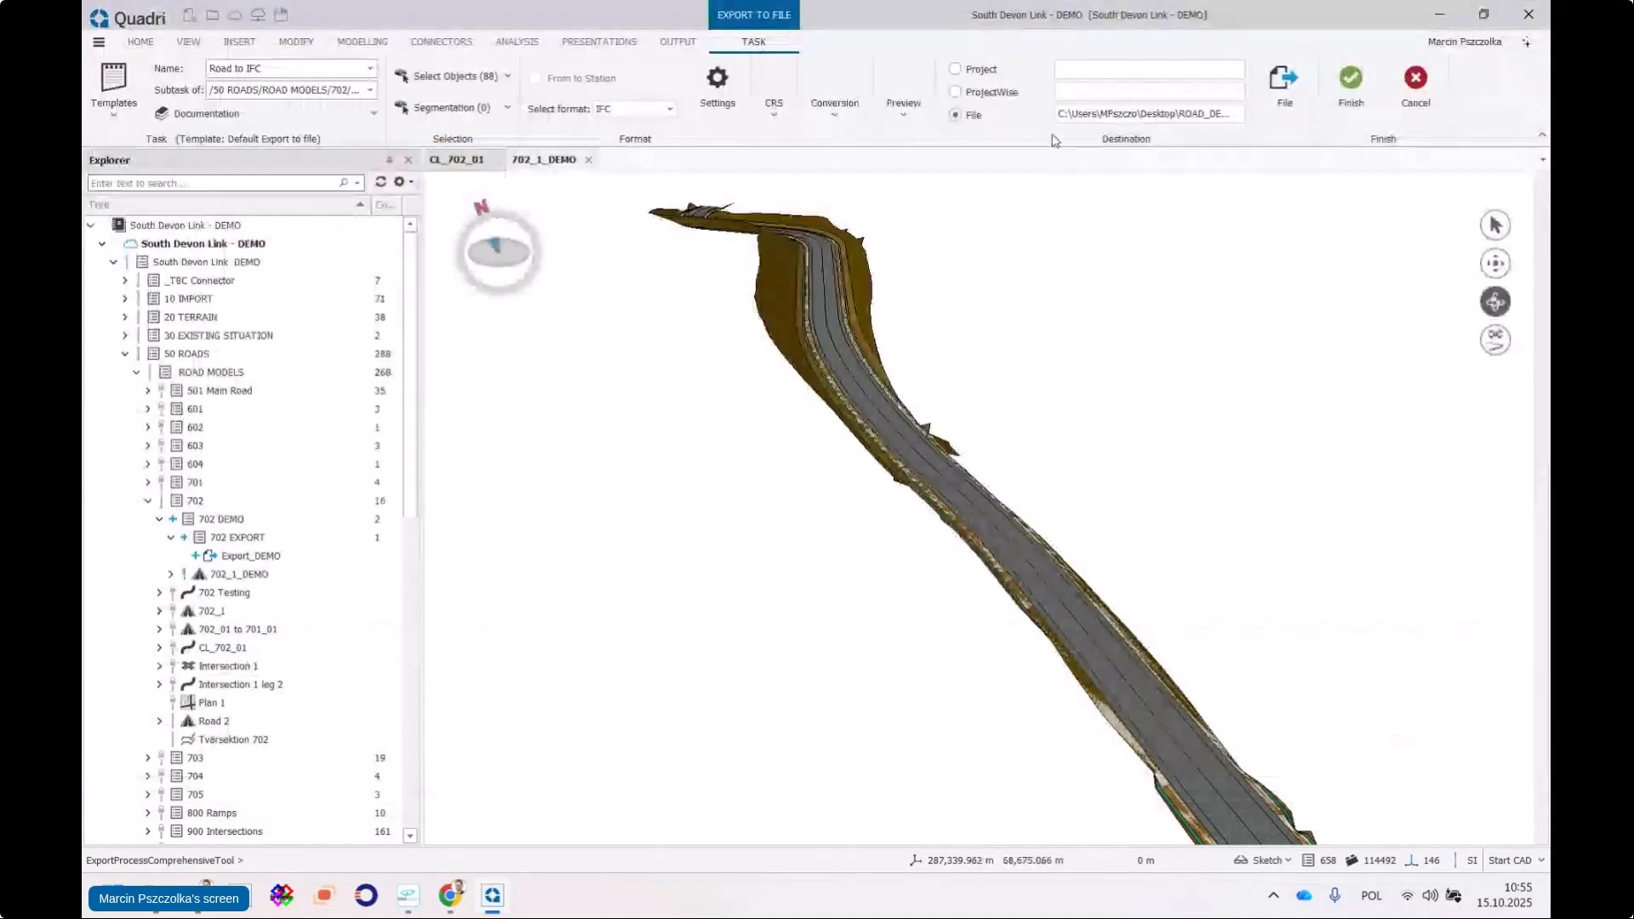
click(1352, 94)
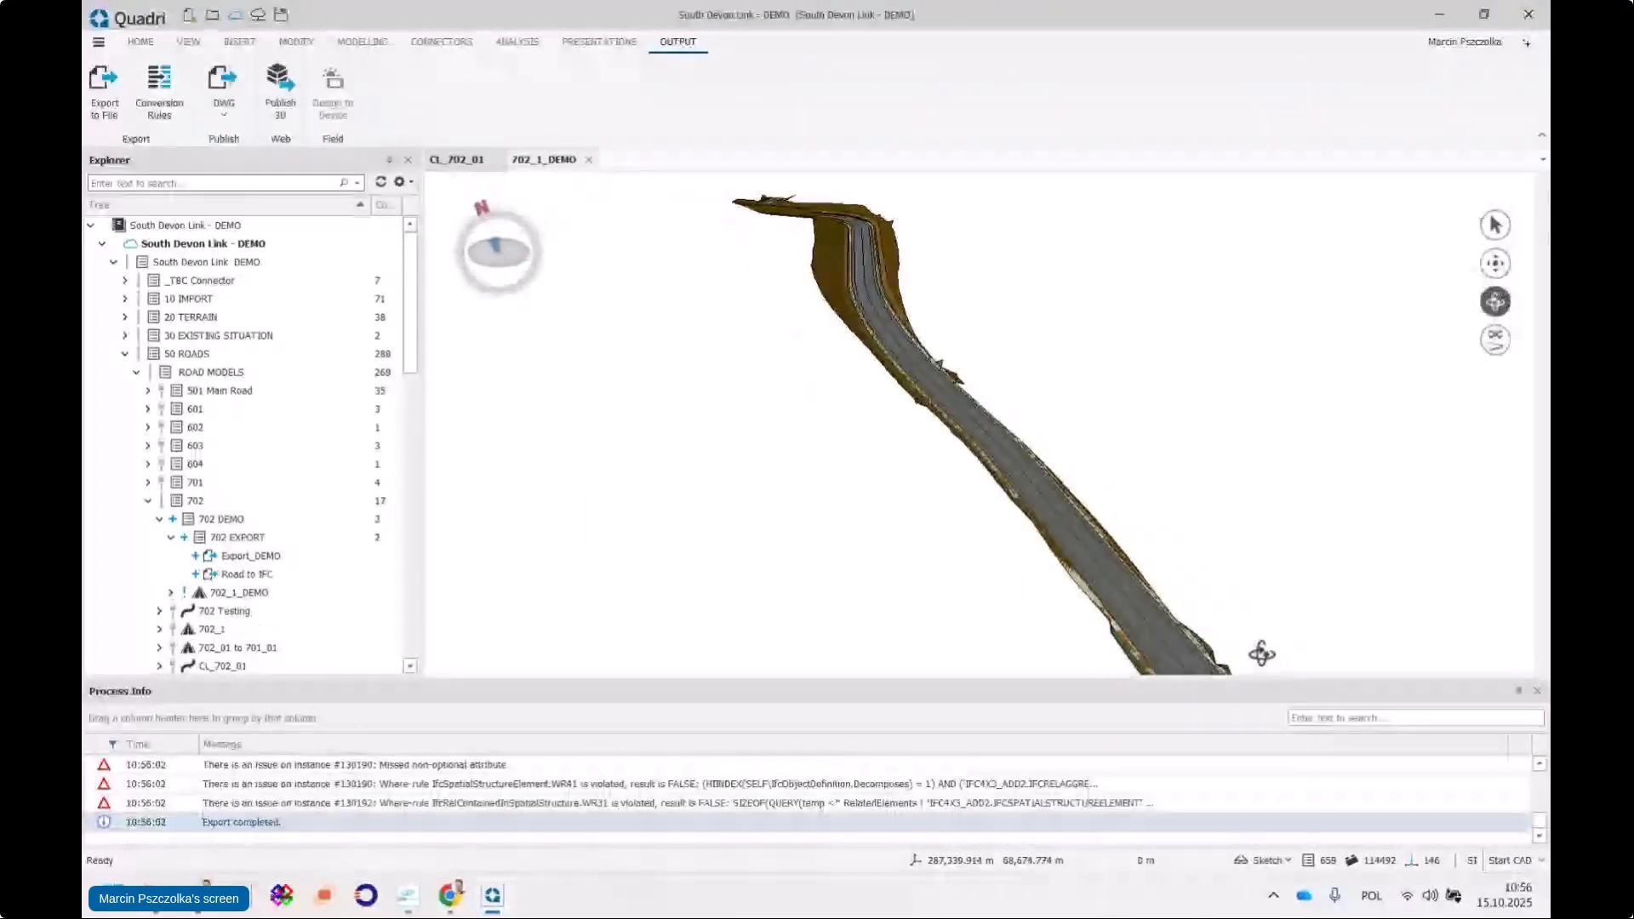
Open ROAD_DEMO 1510.ifc in BIMvision
click(260, 76)
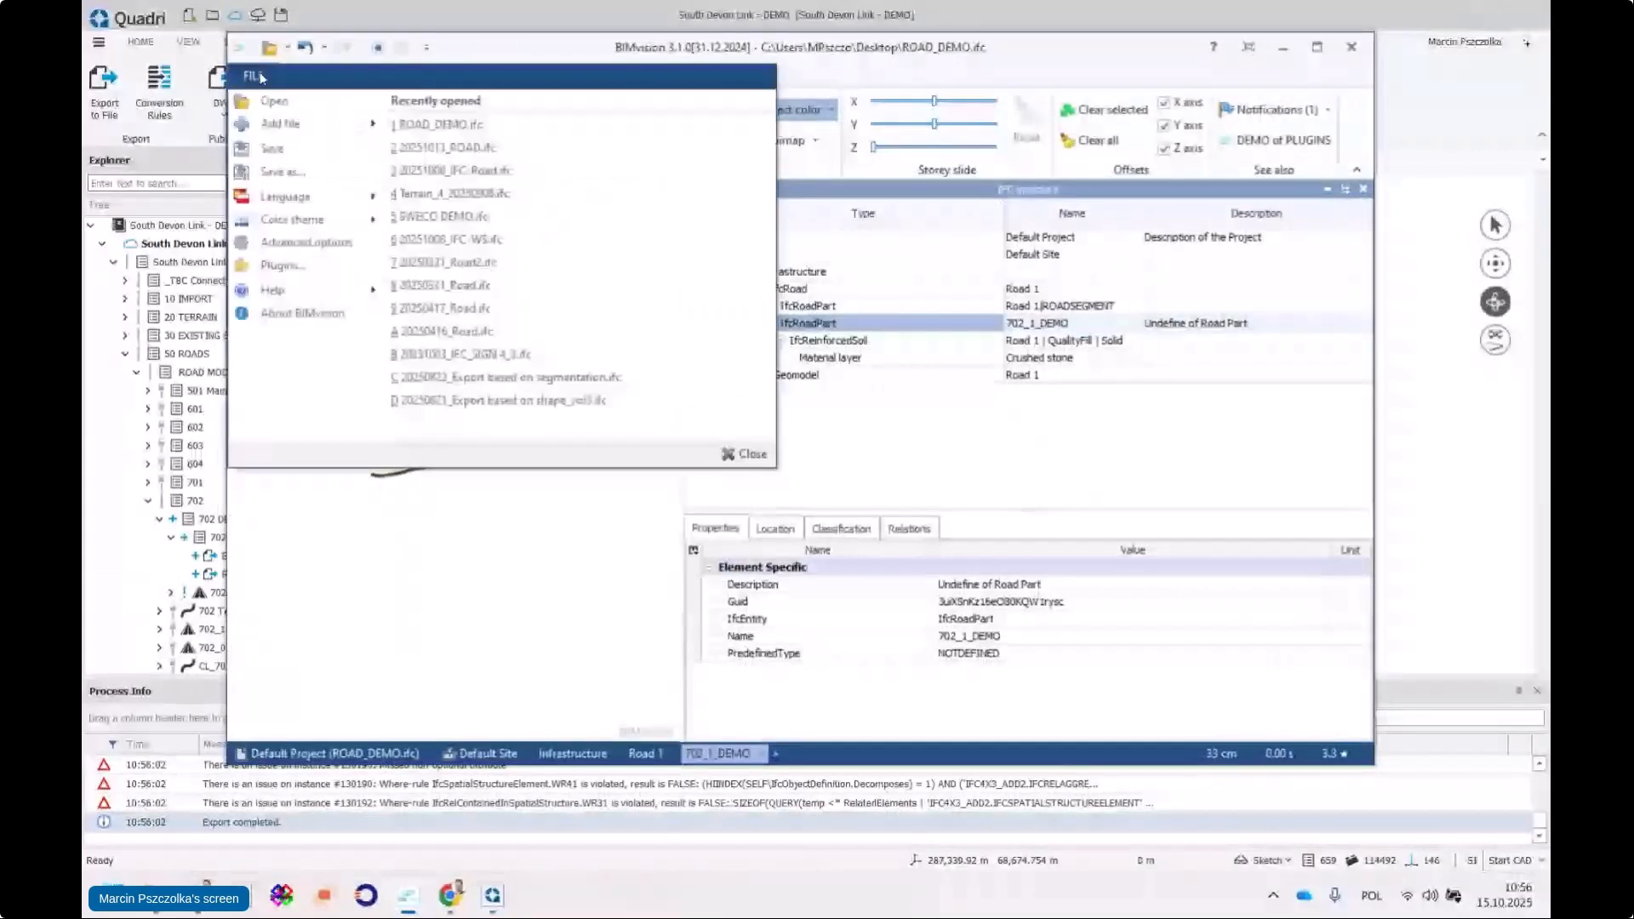
click(271, 106)
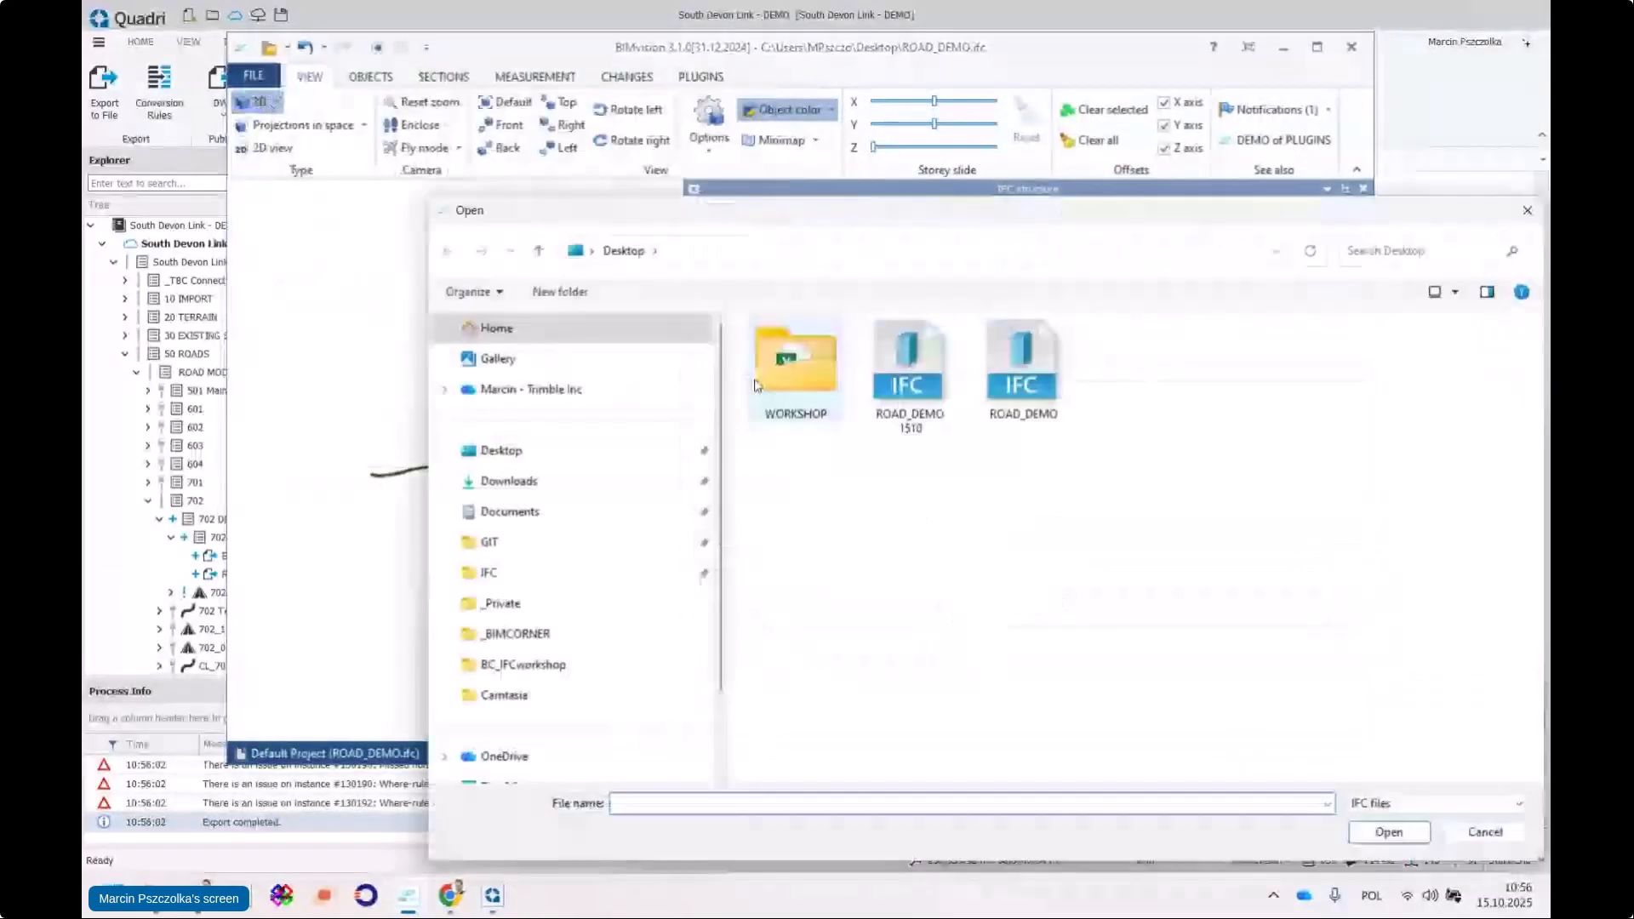
click(909, 374)
click(1389, 832)
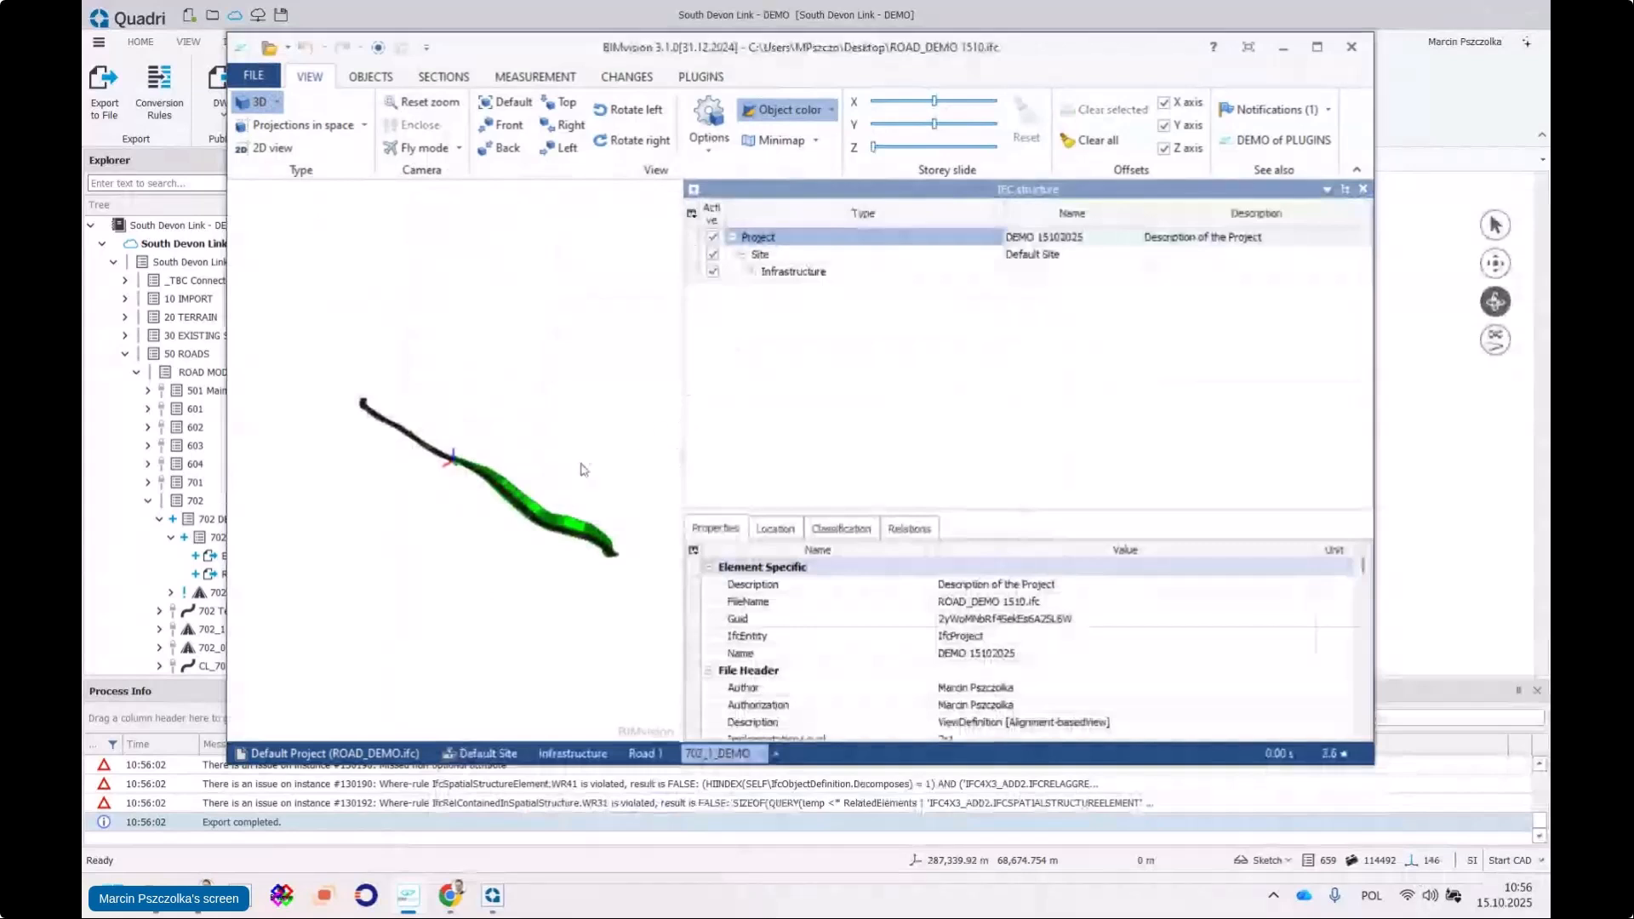
scroll(467, 415, up, 3)
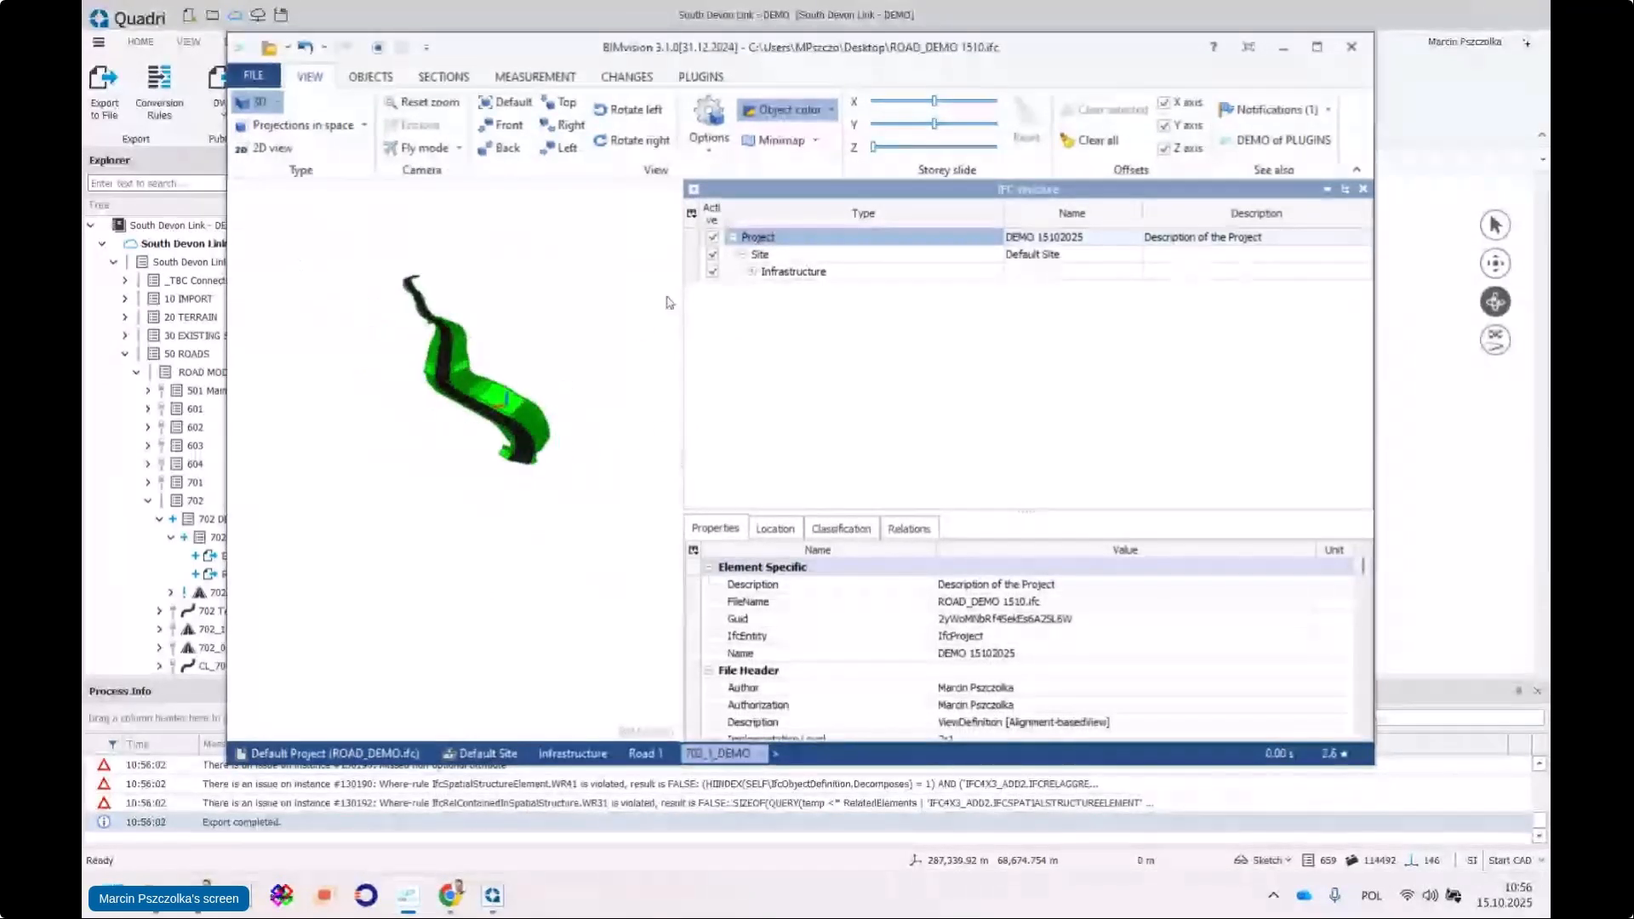
Expand Infrastructure, IfcRoad, ROADSEGMENT and CARRIAGEWAY to inspect the lane 1 slab and shoulder IfcCourse
click(752, 271)
click(764, 291)
click(761, 290)
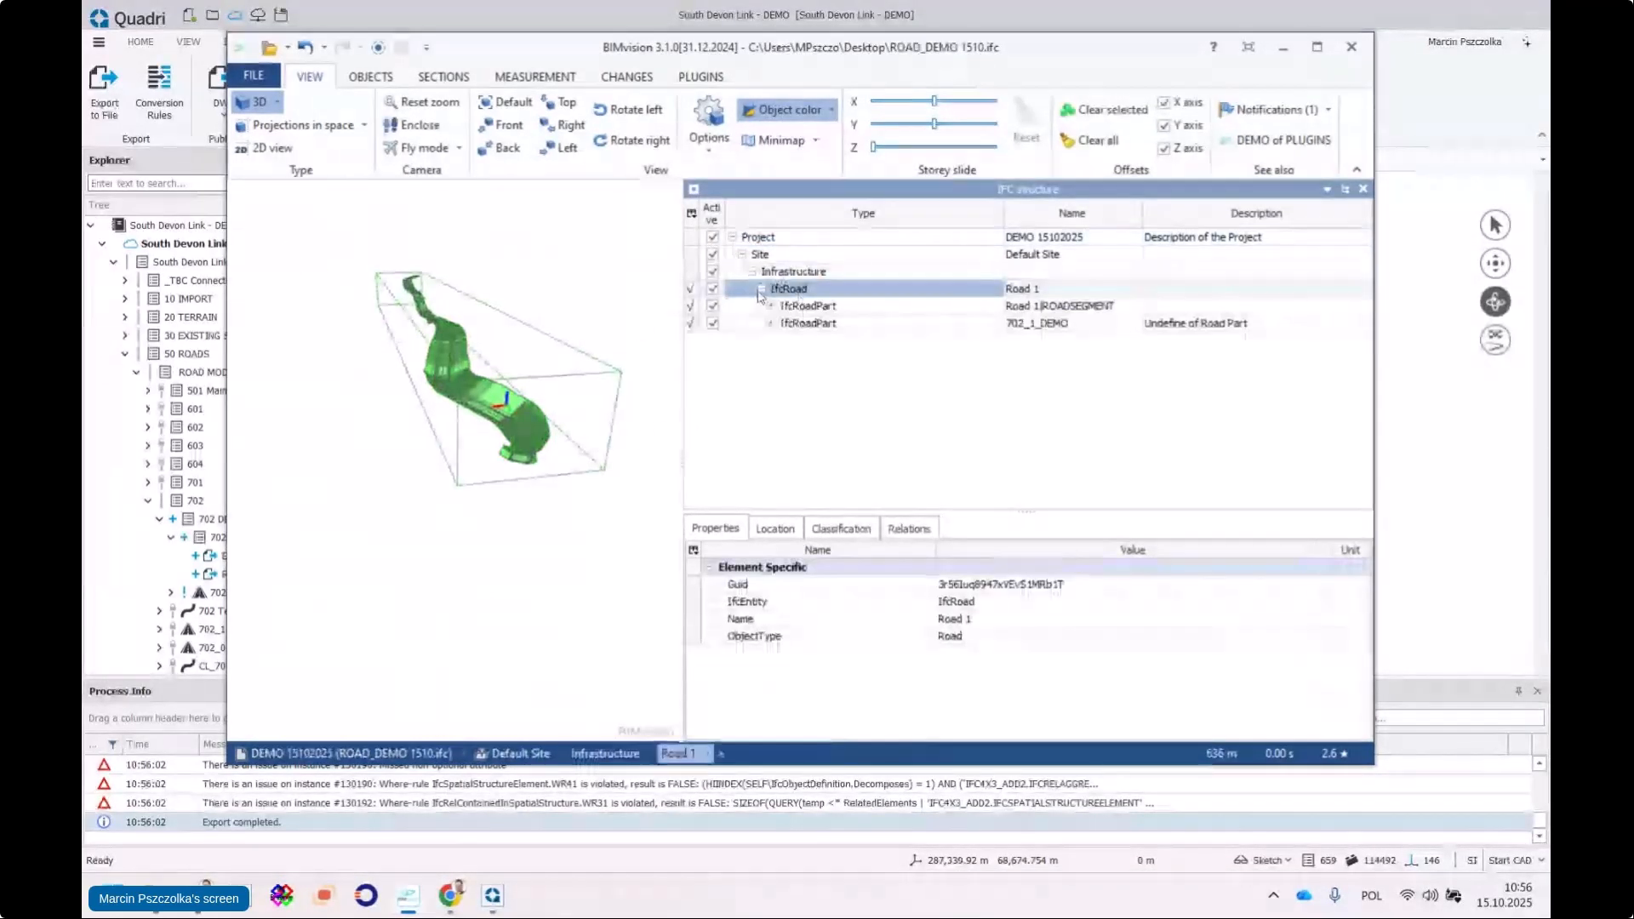
click(770, 308)
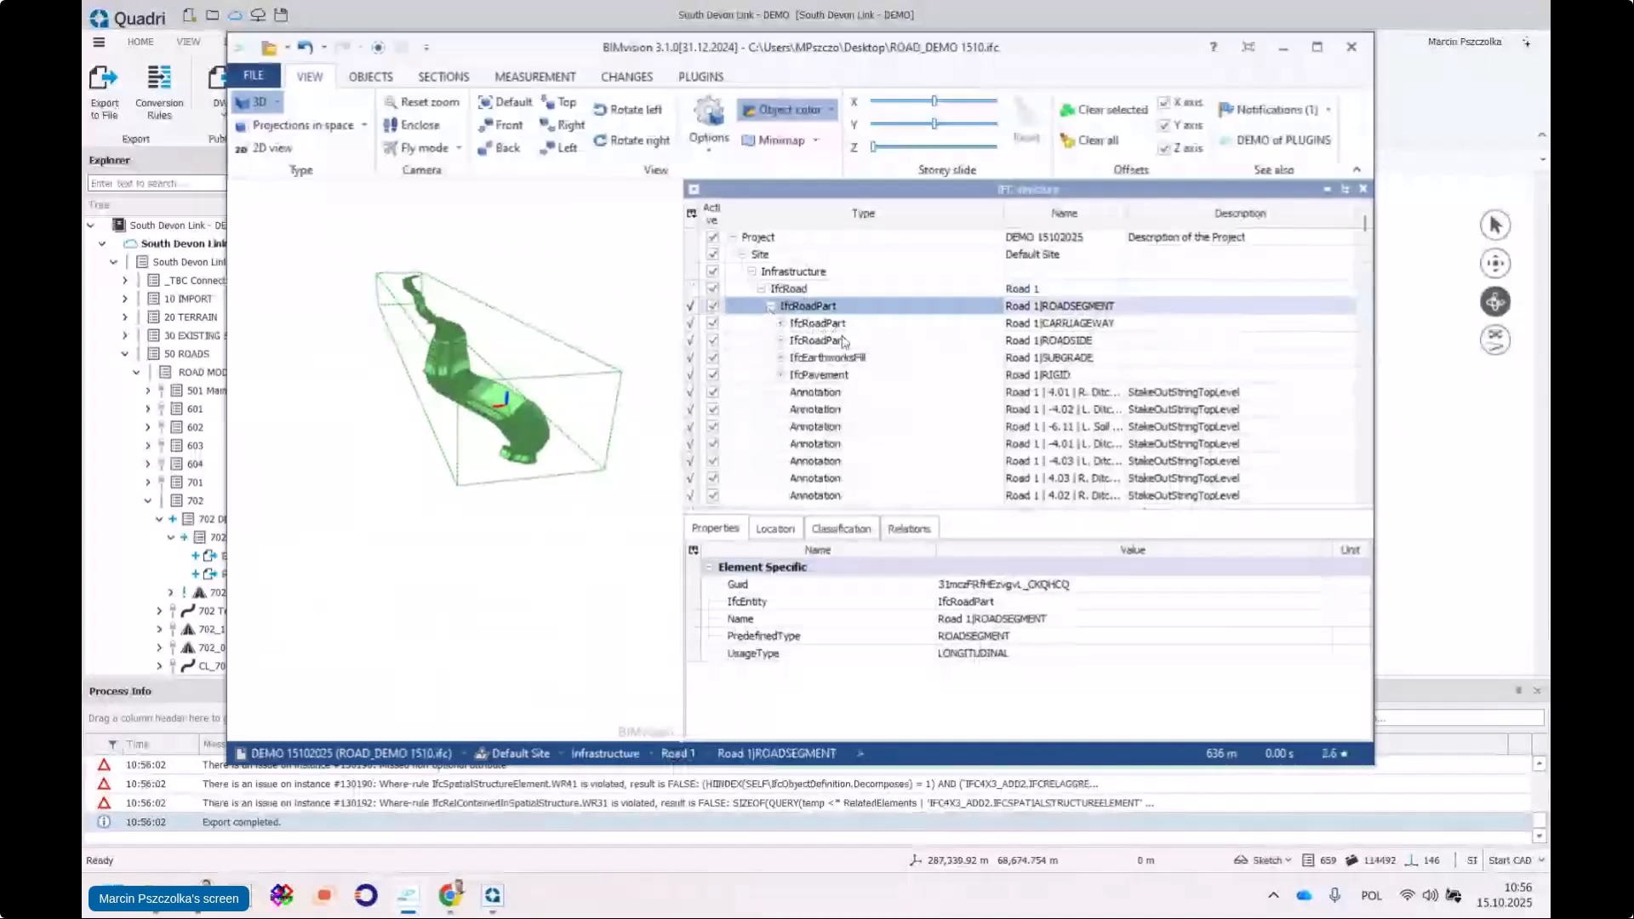
click(805, 327)
click(807, 340)
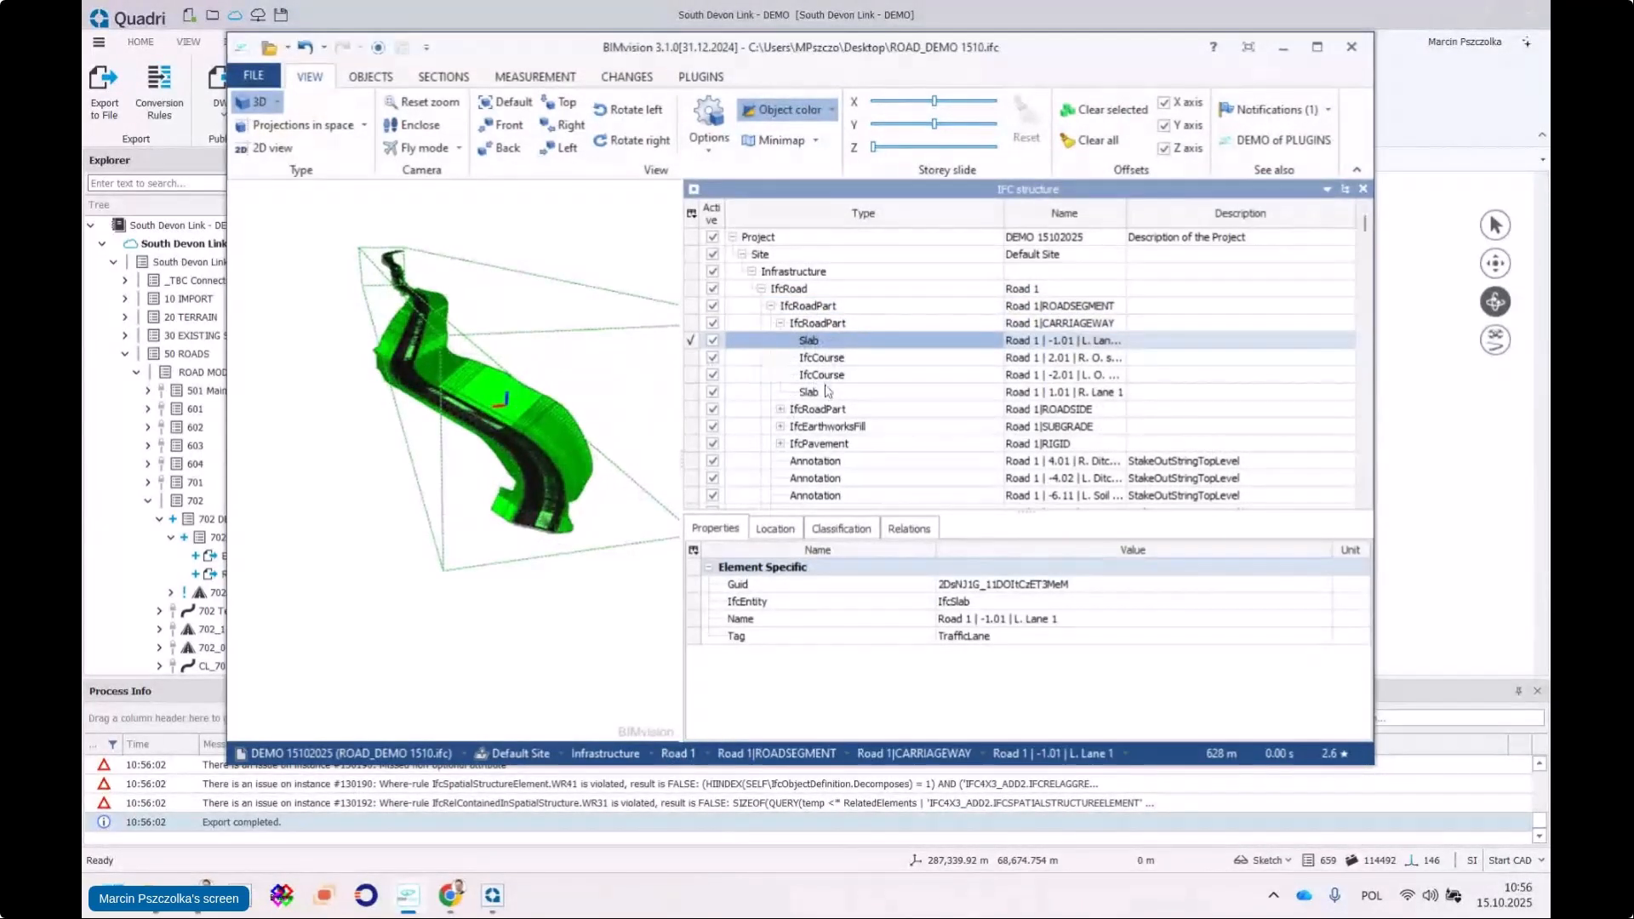
click(822, 359)
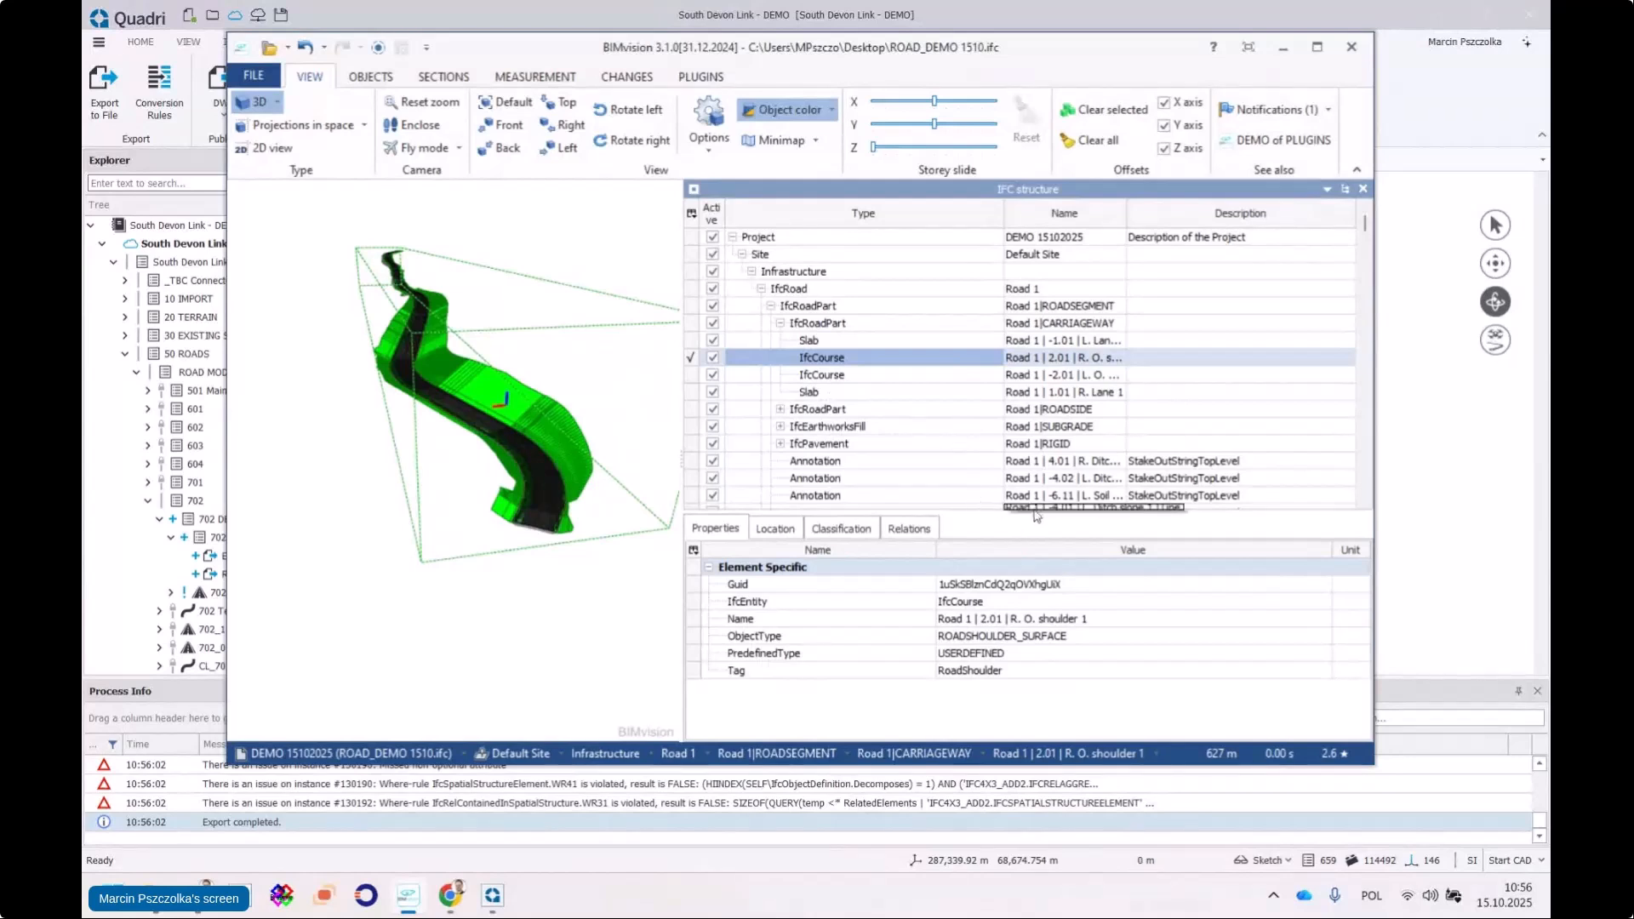
Collapse ROADSEGMENT and expand the 702_1_DEMO road part instead
click(780, 324)
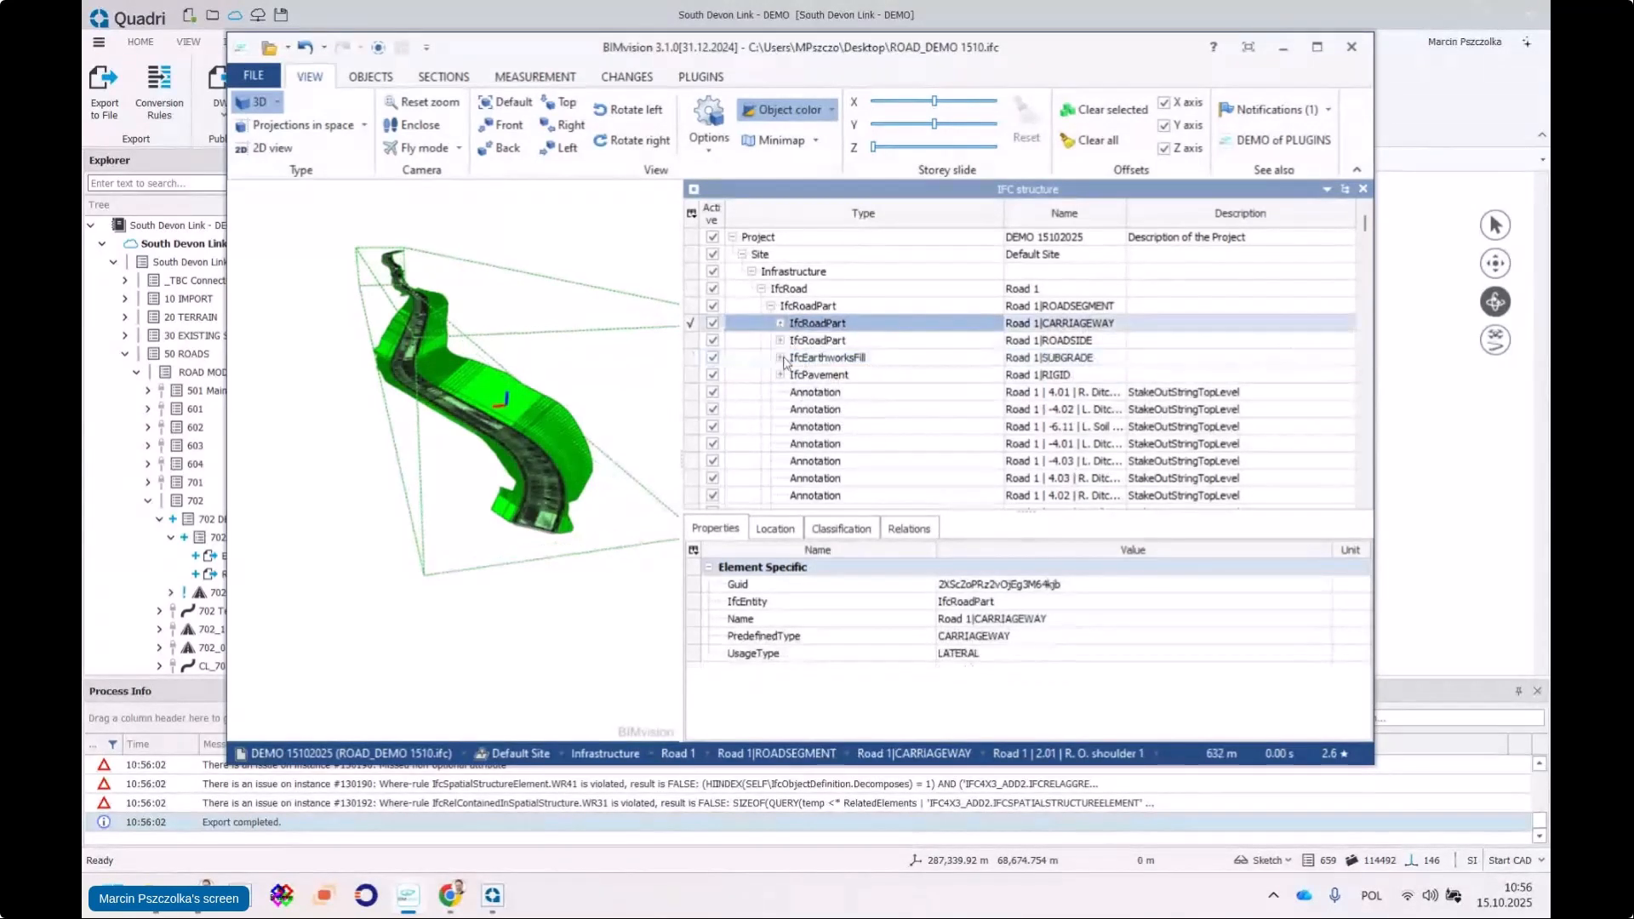
click(773, 307)
click(792, 324)
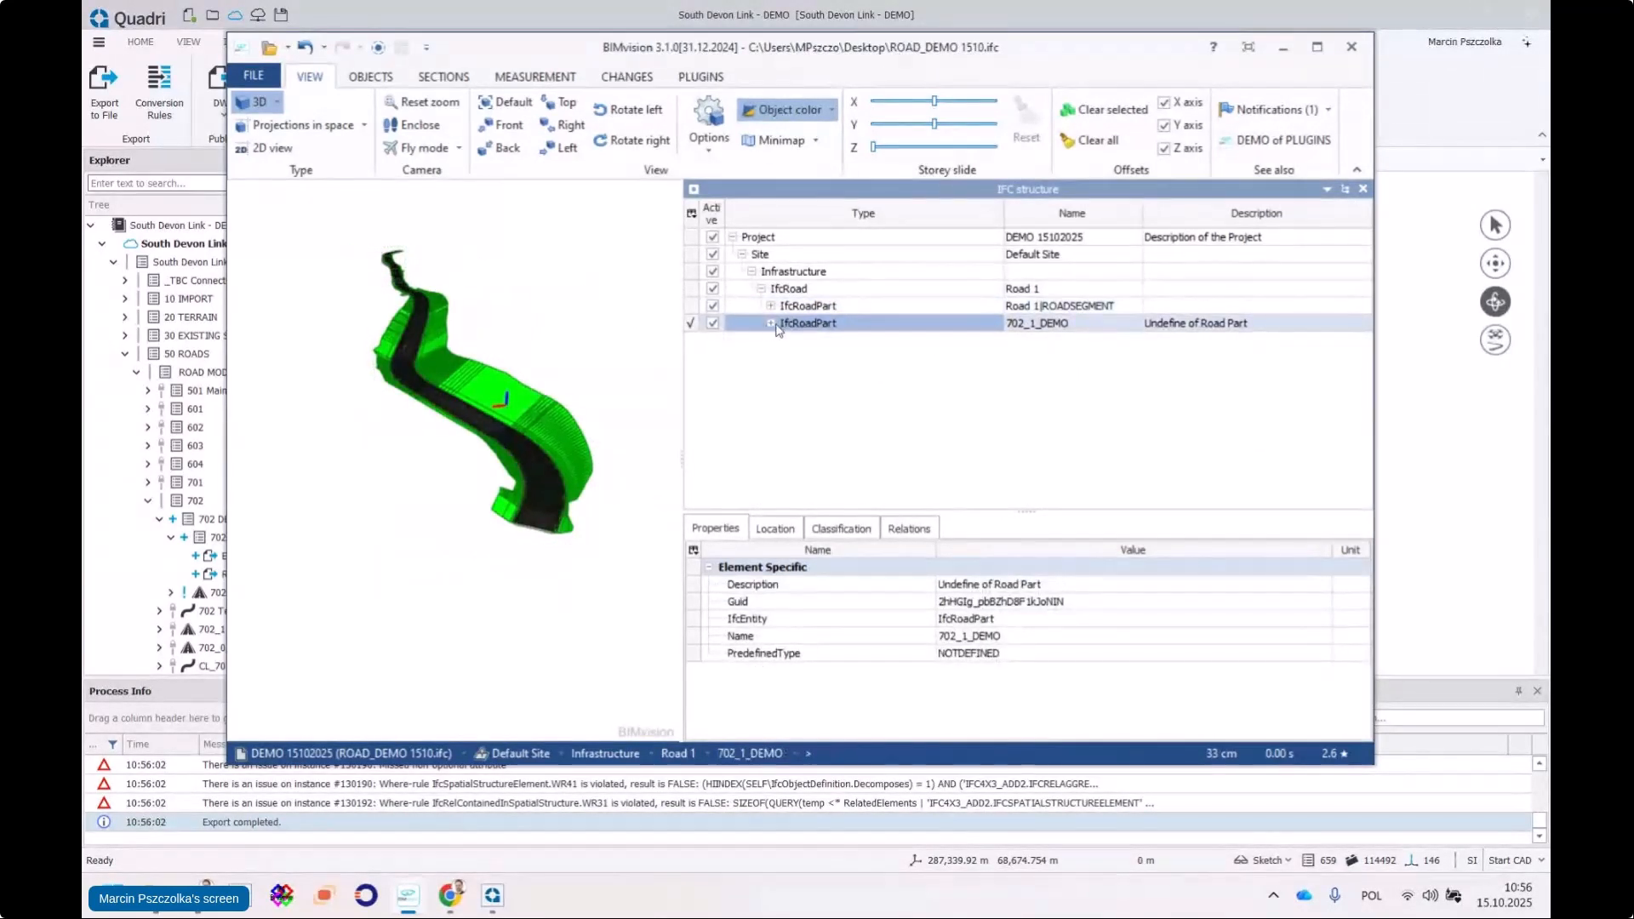
click(772, 324)
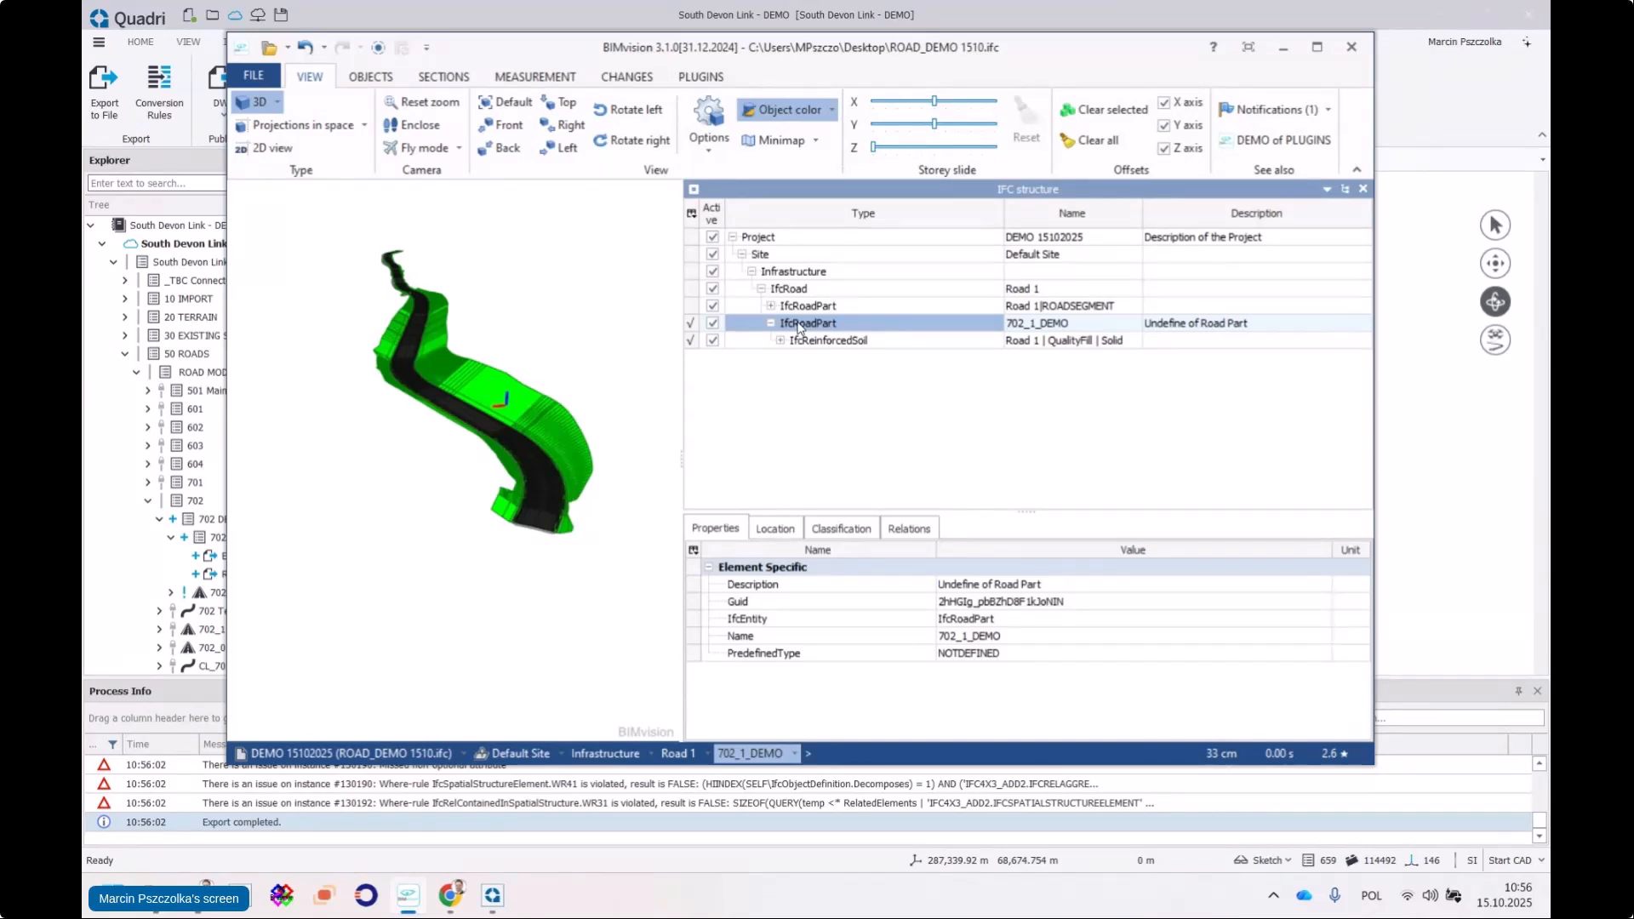
Inspect the 702_1_DEMO IfcReinforcedSoil, its material layer and PredefinedType REPLACED
click(826, 308)
click(831, 328)
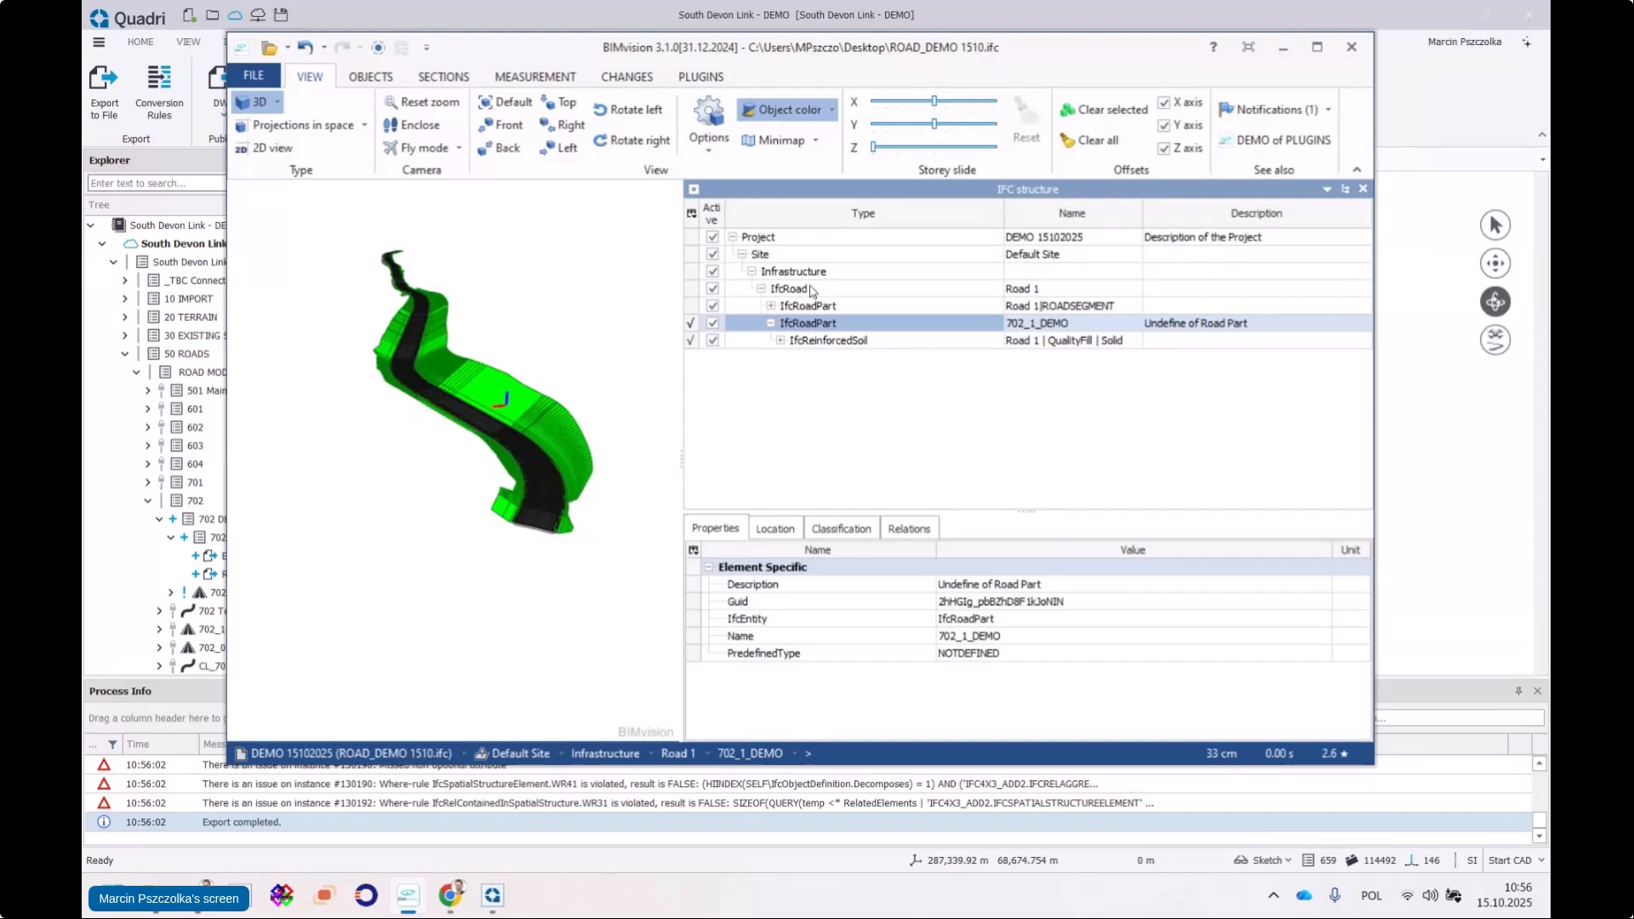
click(787, 289)
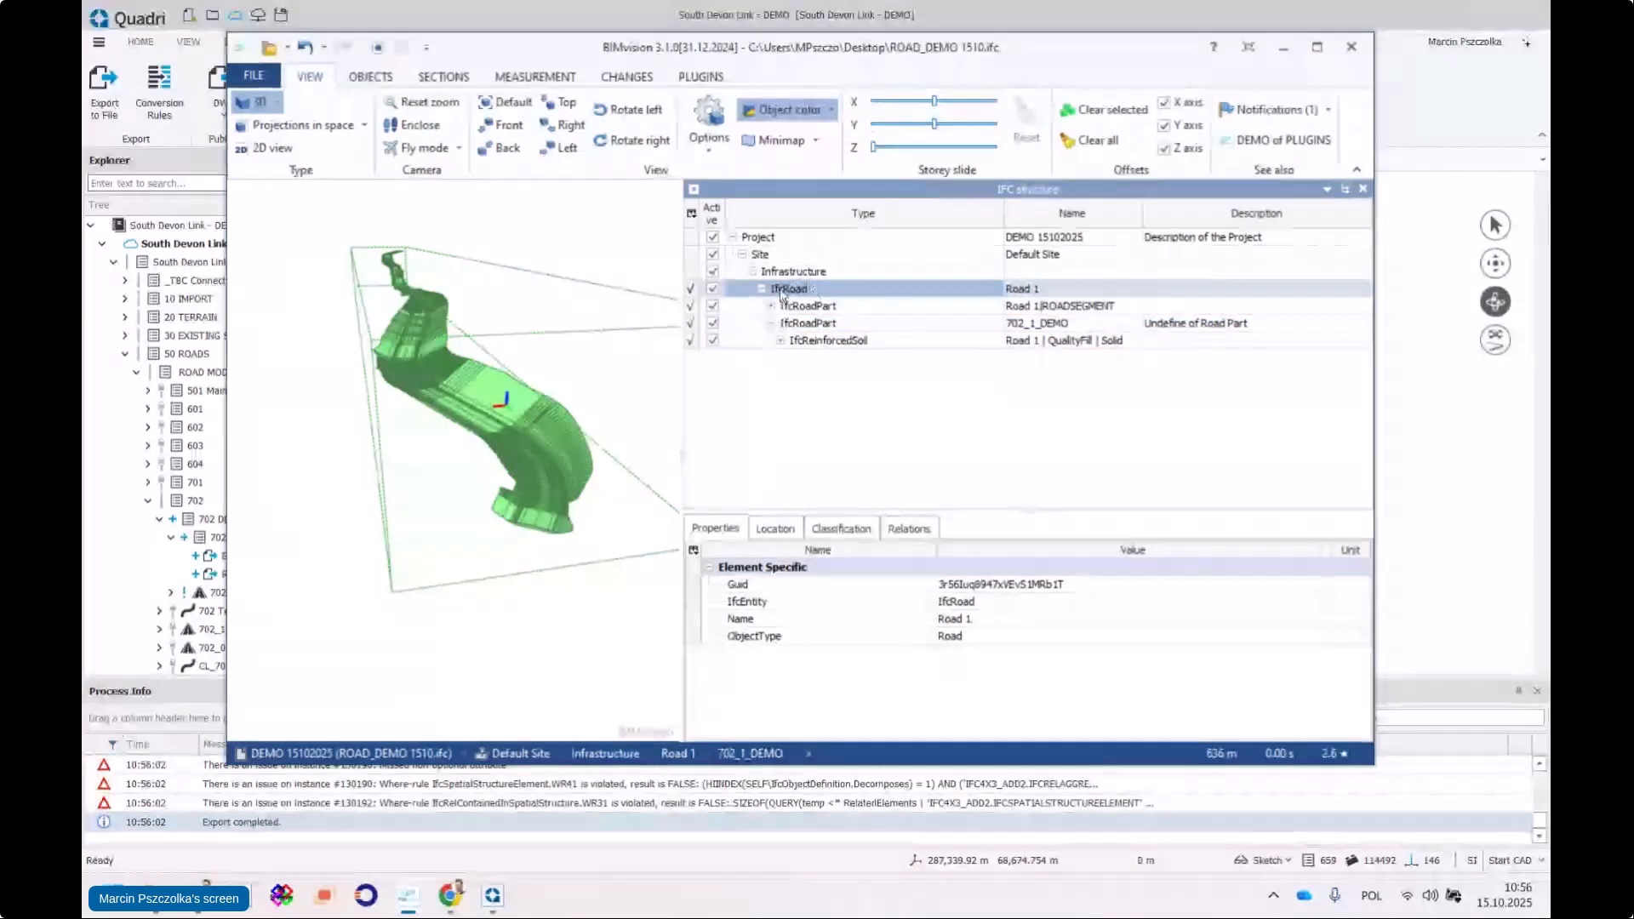
click(824, 325)
click(800, 342)
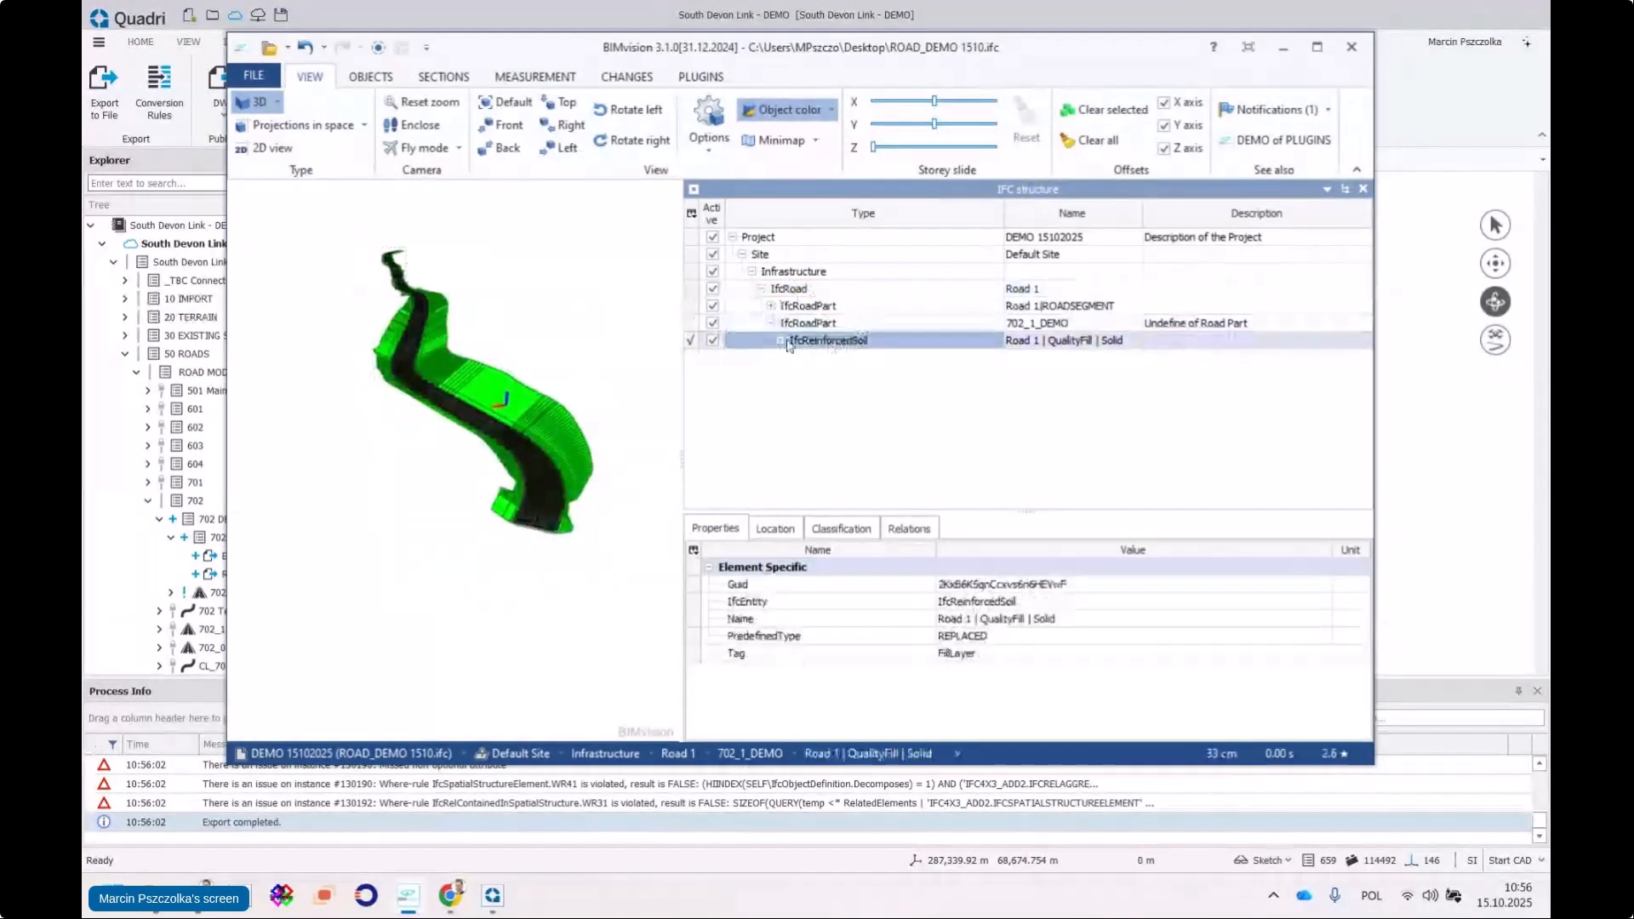
click(781, 341)
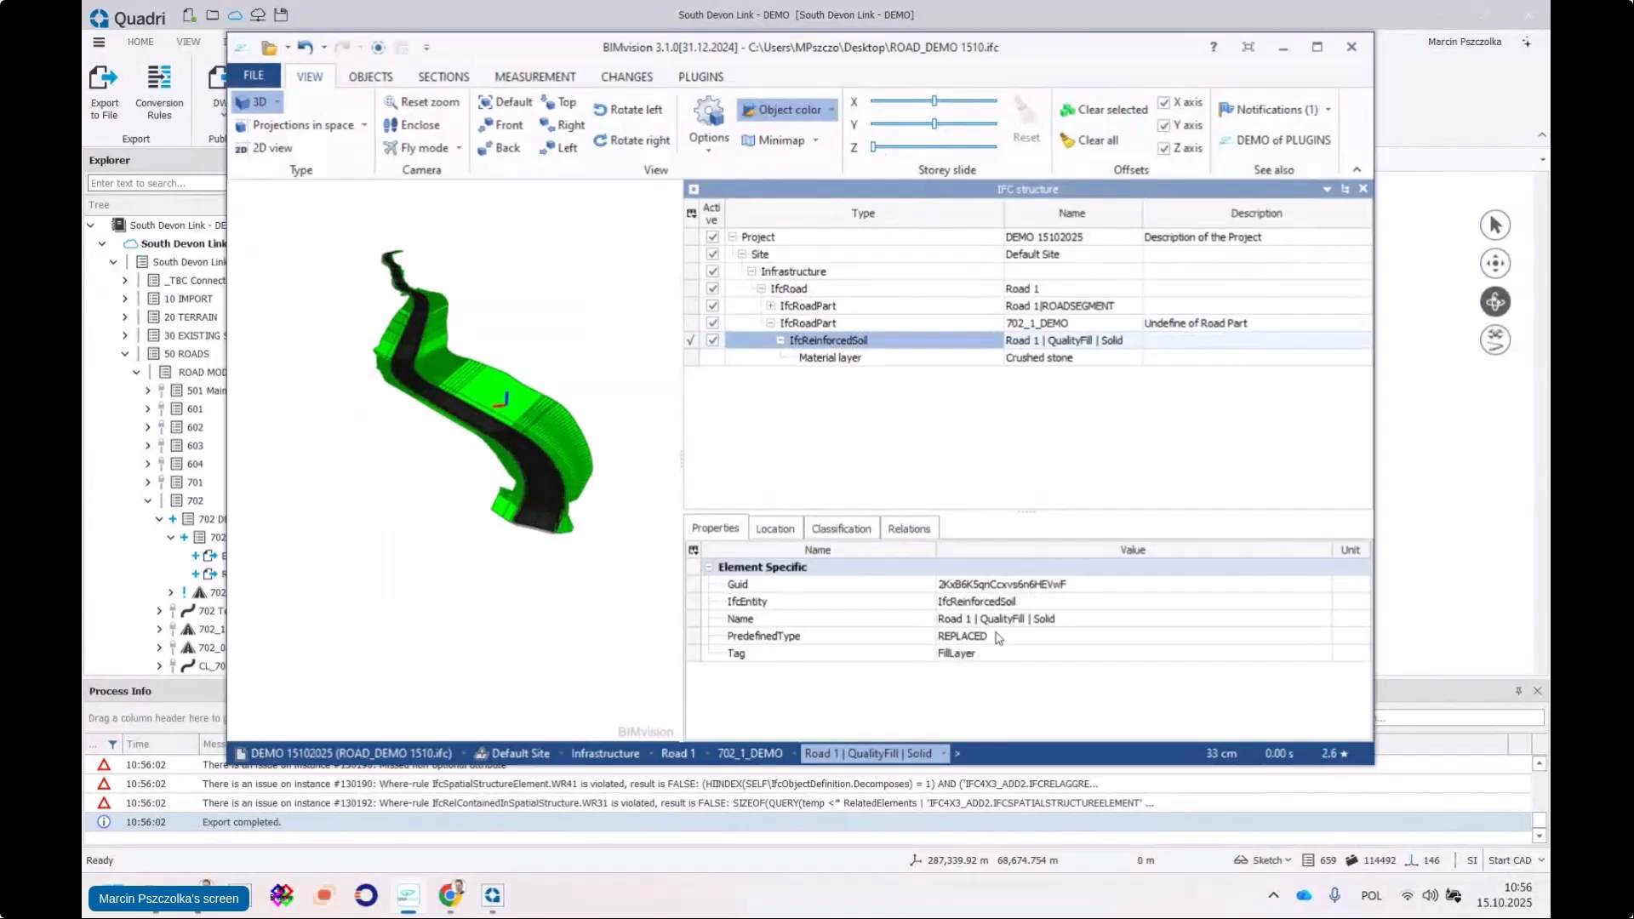
click(941, 642)
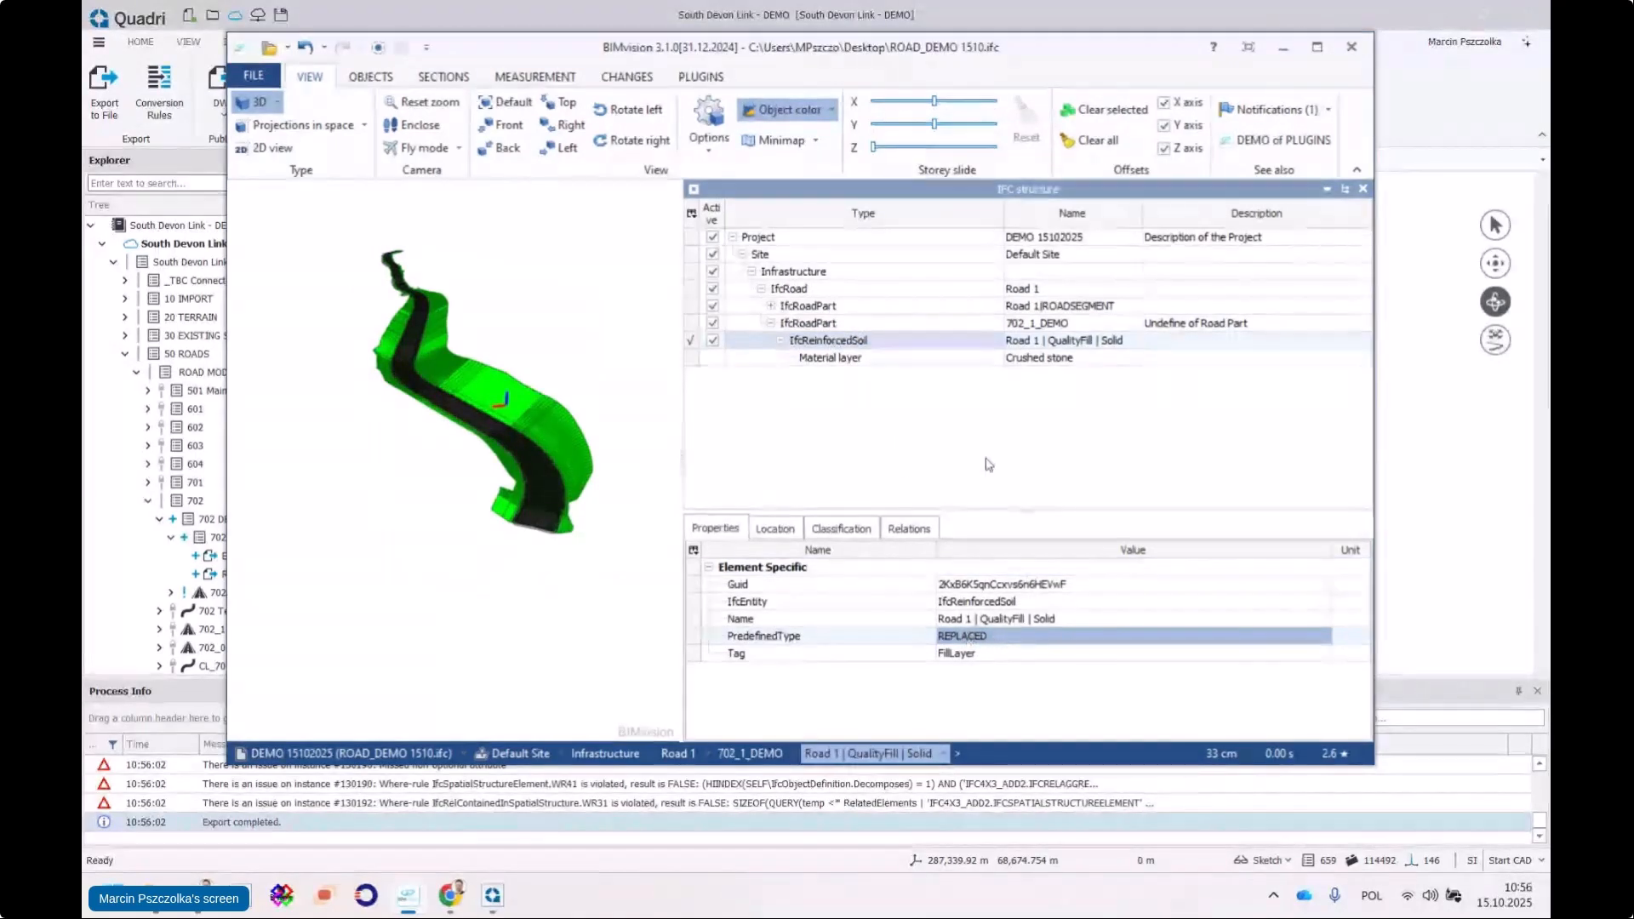
Compare against the ROADSEGMENT road part, then minimize BIMvision to return to Quadri
click(812, 307)
click(772, 307)
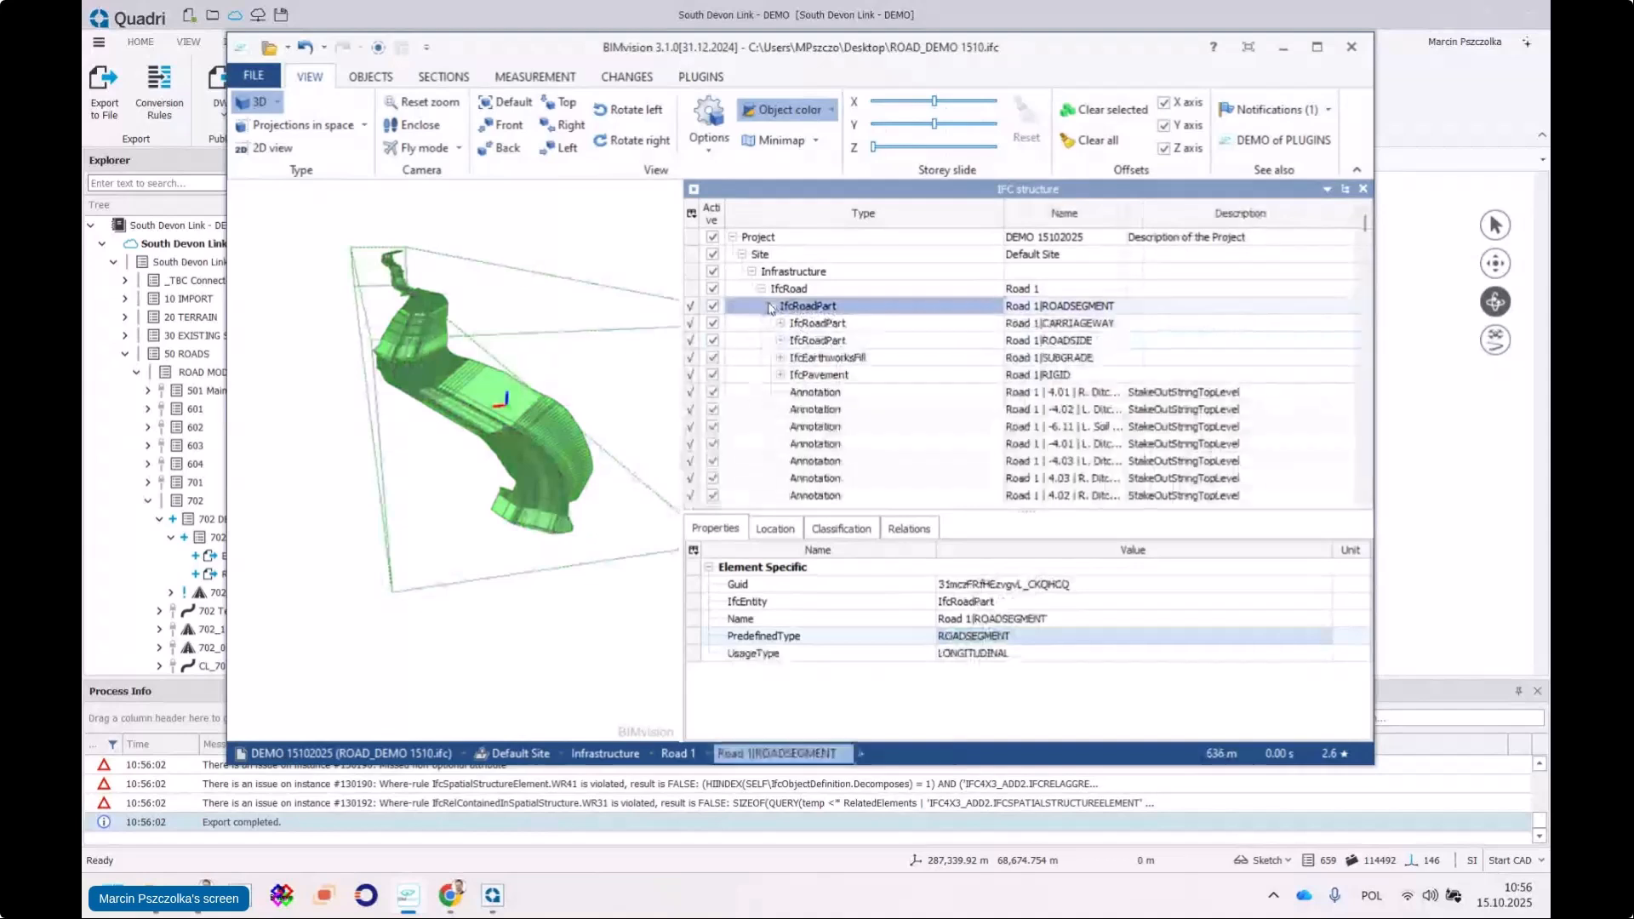
click(772, 307)
click(830, 324)
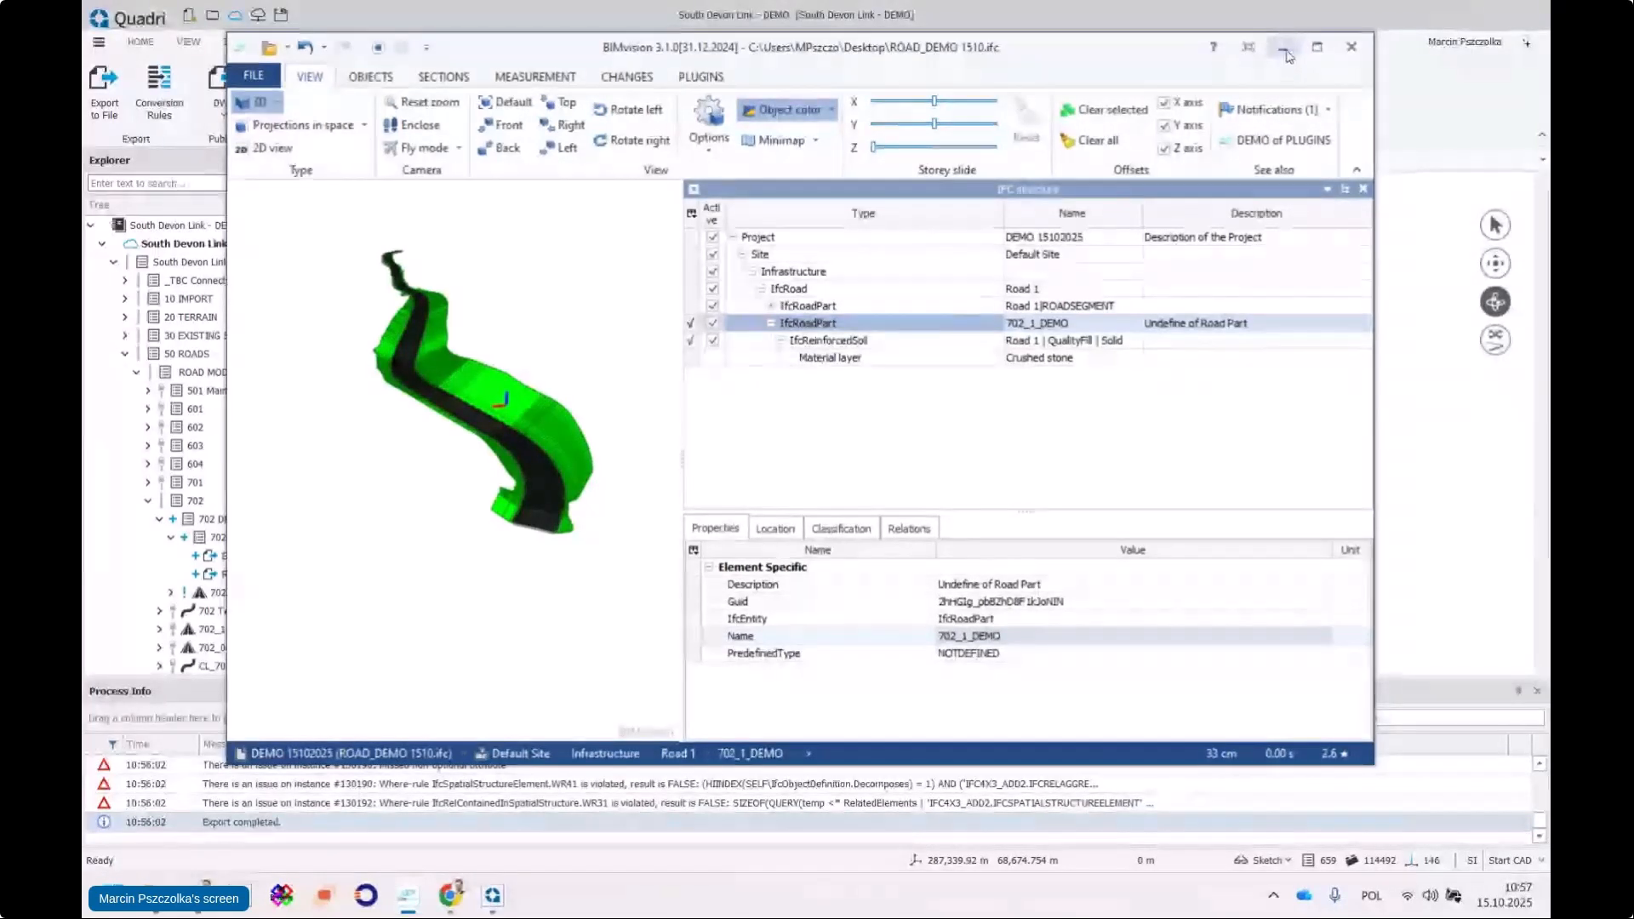
click(1285, 51)
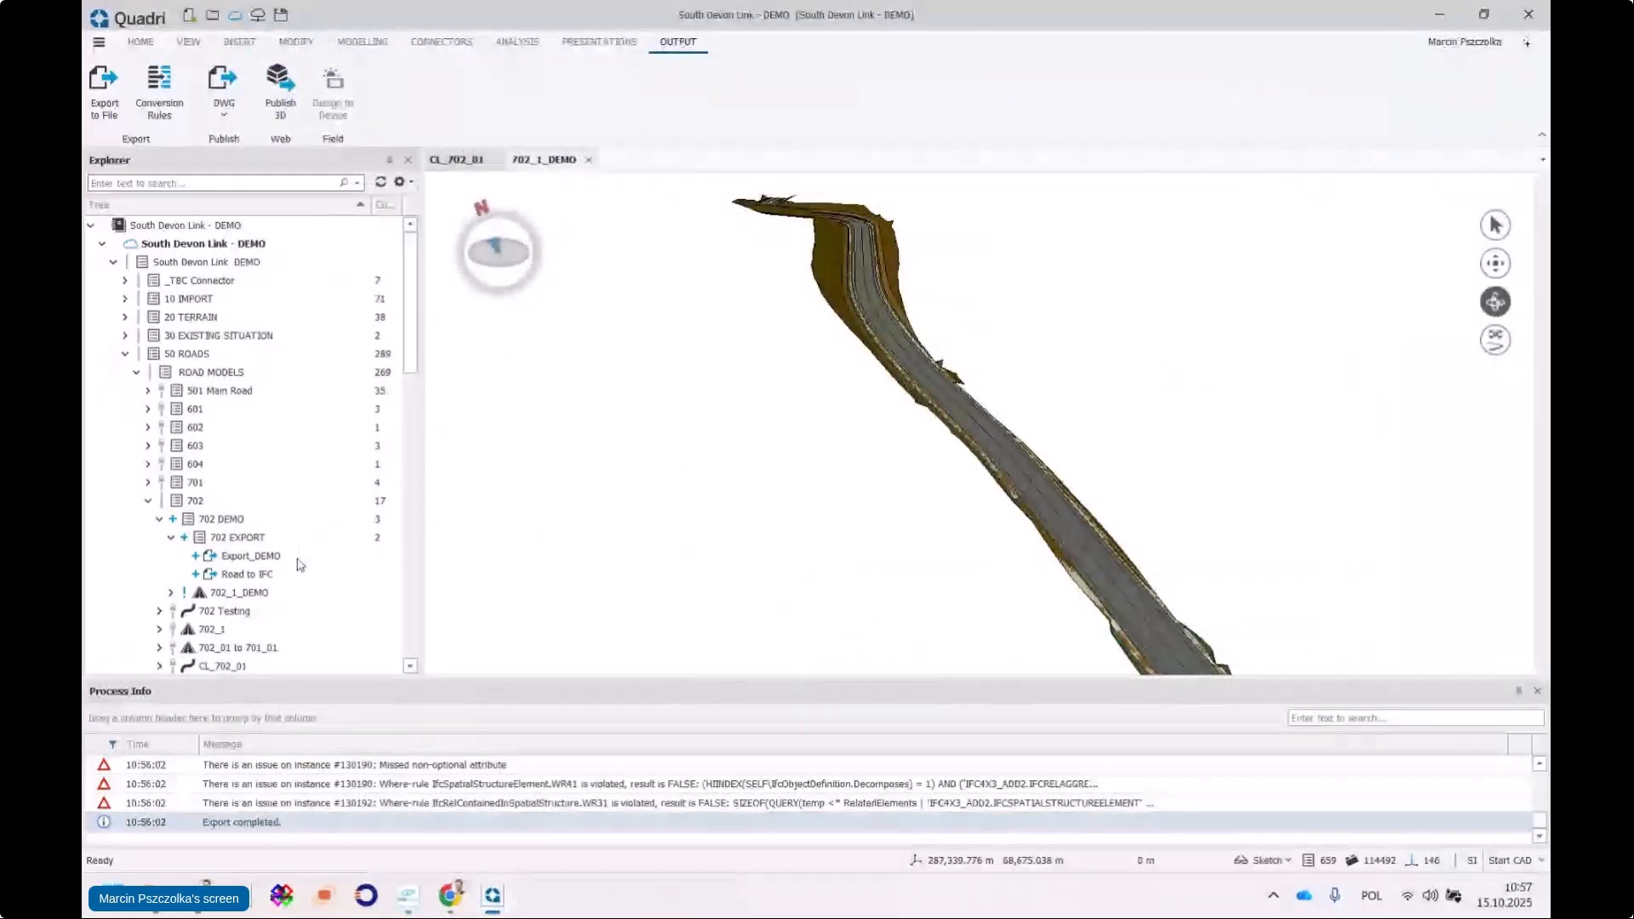
Edit the Road to IFC export task
click(227, 578)
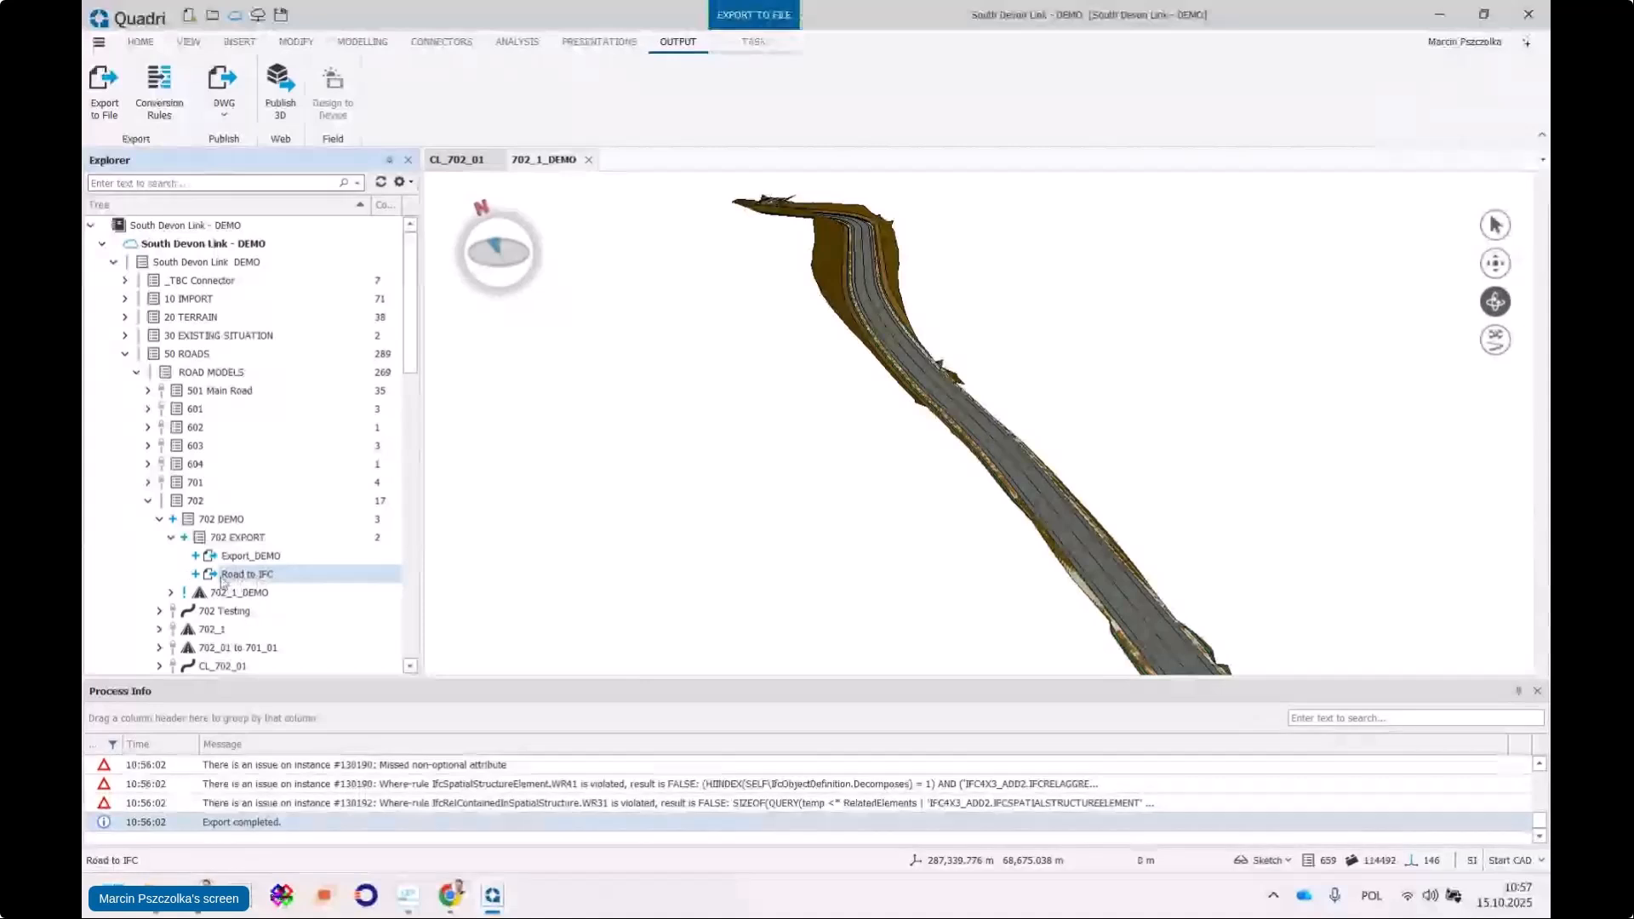
right_click(254, 577)
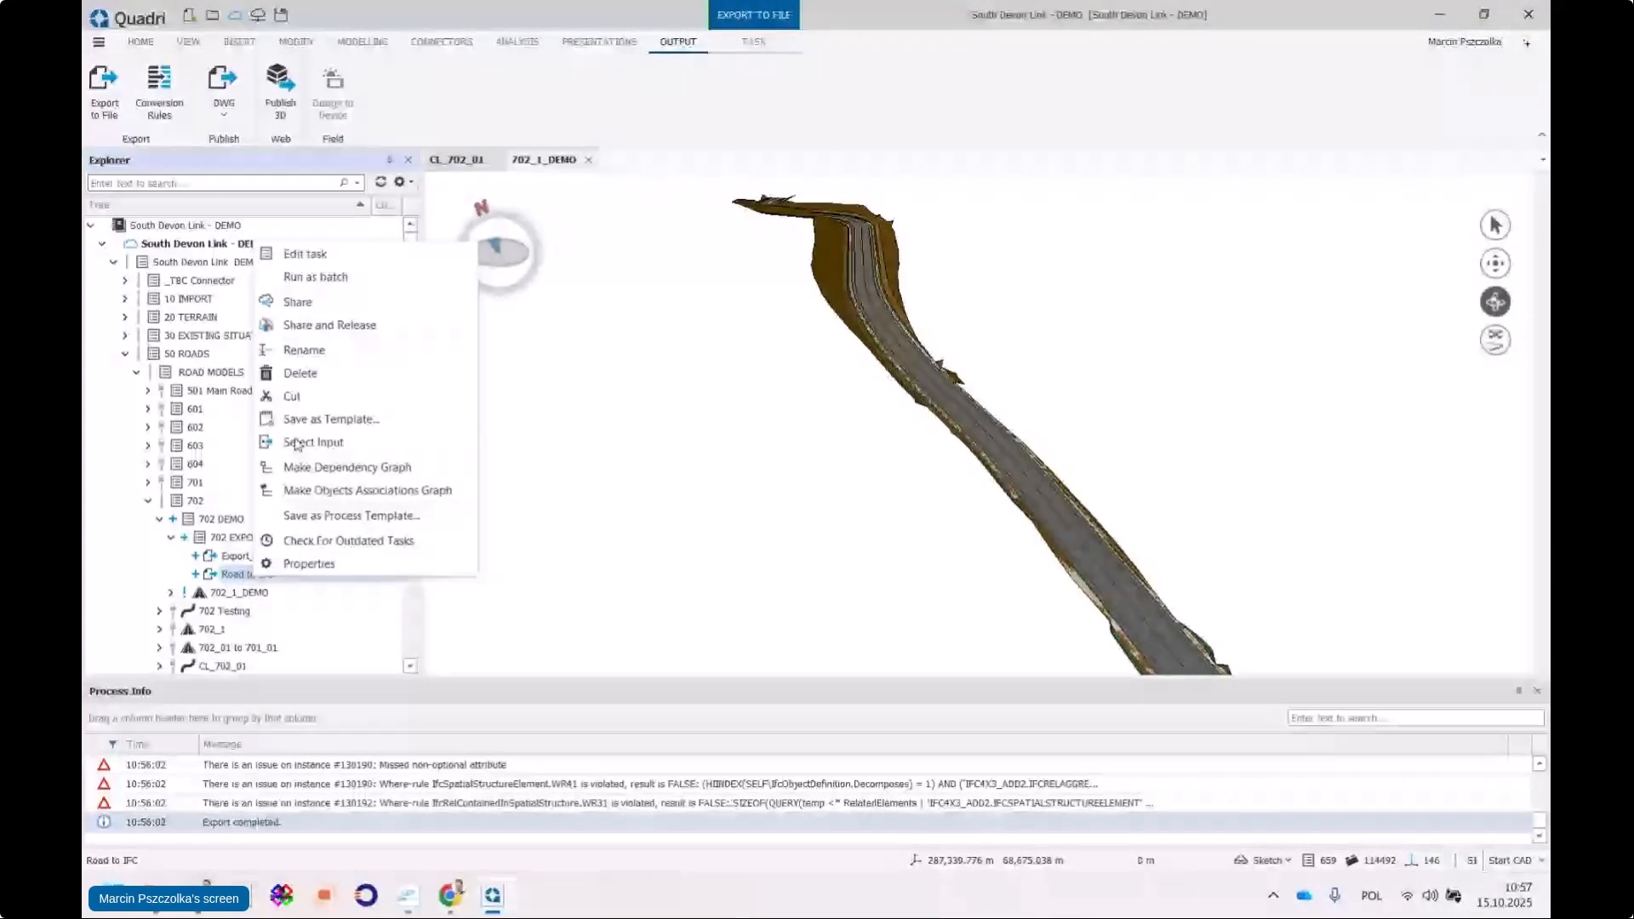
click(302, 253)
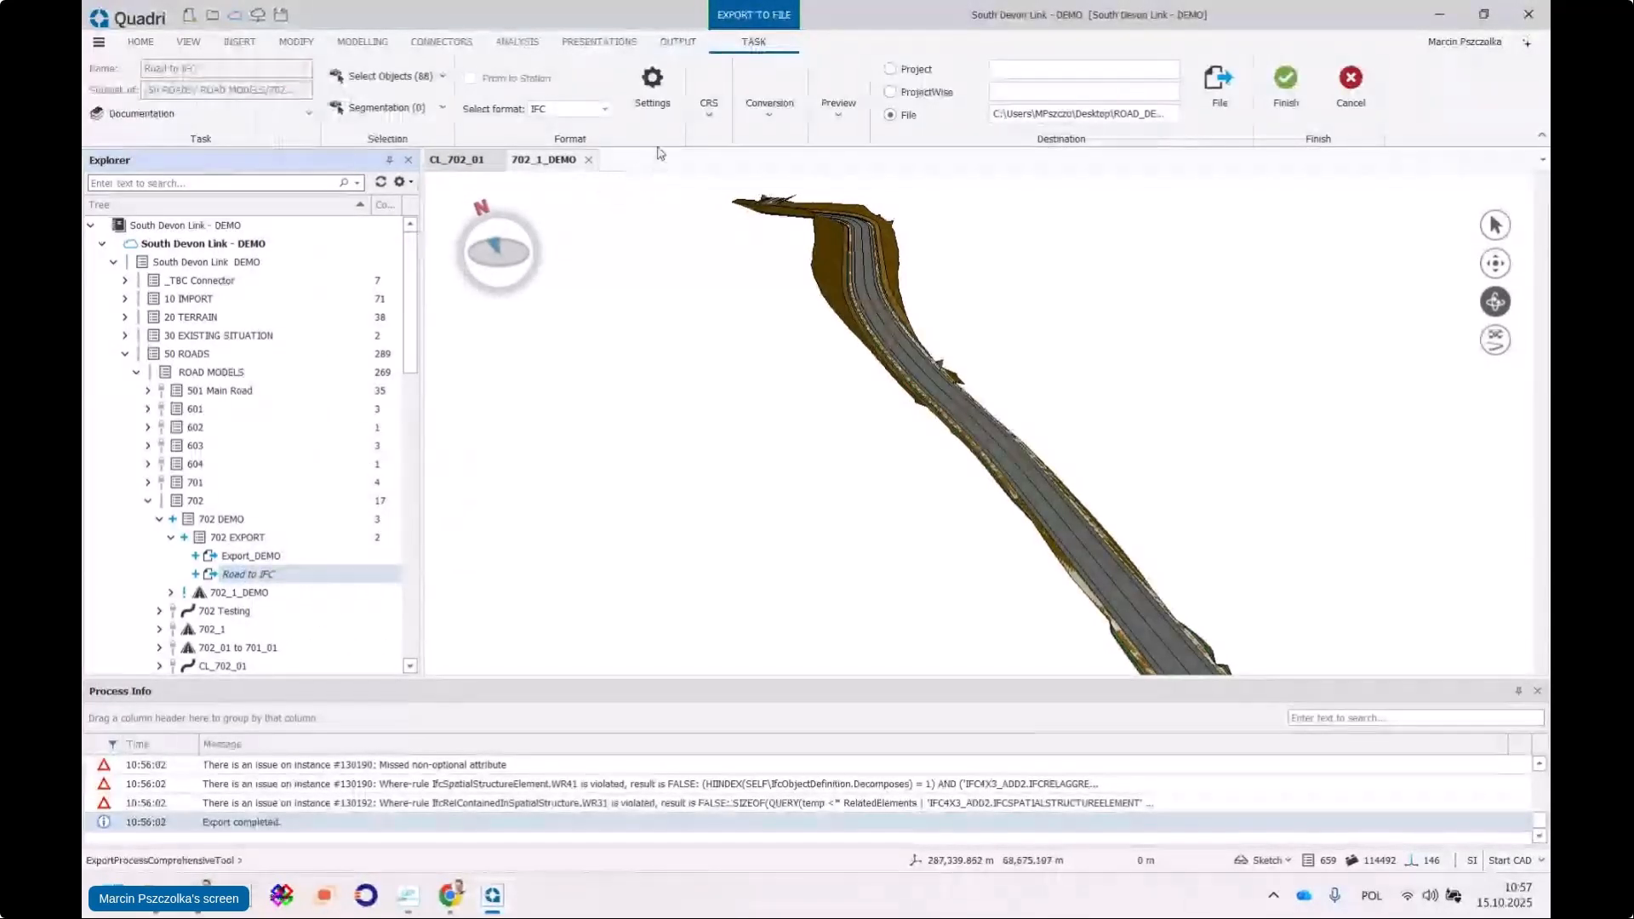
scroll(980, 434, up, 3)
scroll(981, 434, up, 3)
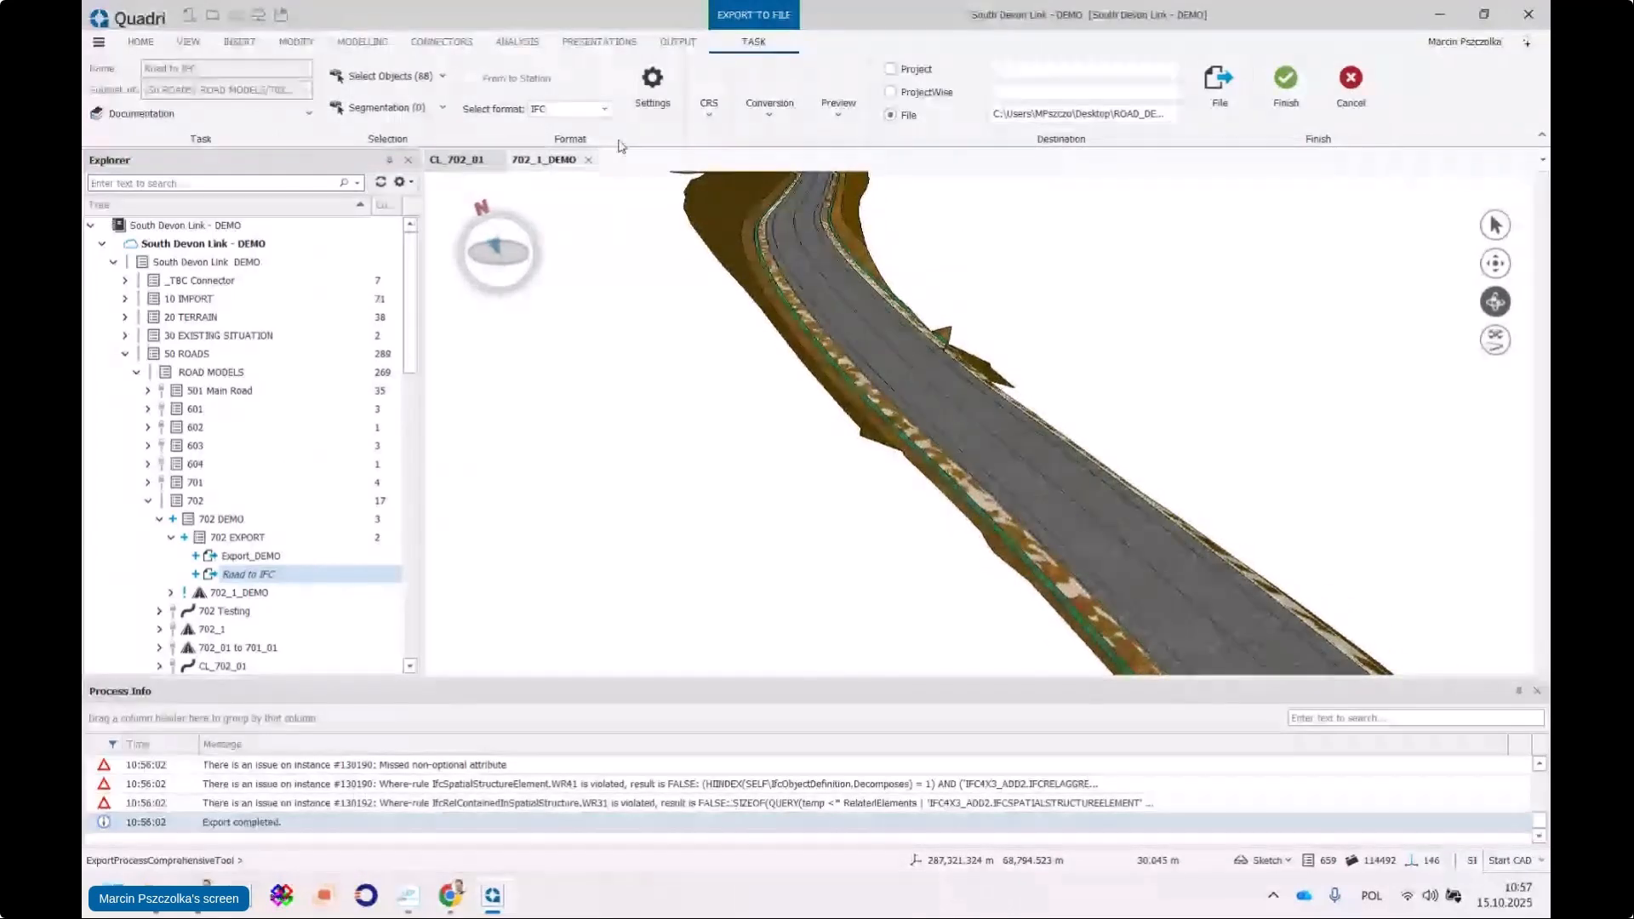
Show the IfcRoad entity under Spatial Breakdown Structure in a widened IFC Export Settings window
click(652, 85)
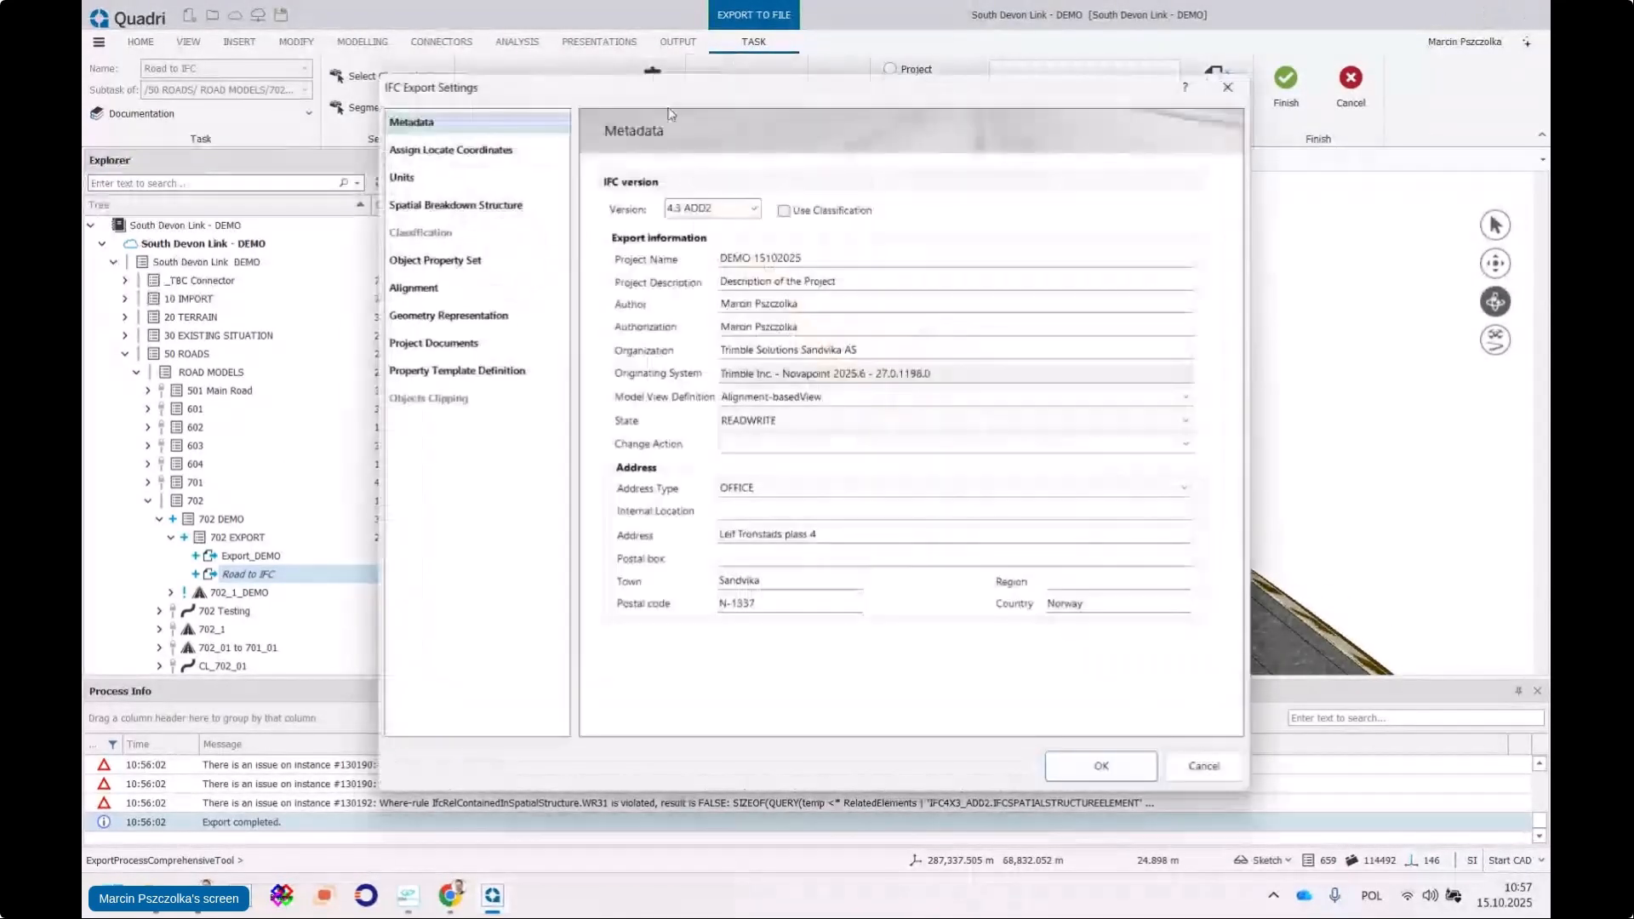
click(501, 201)
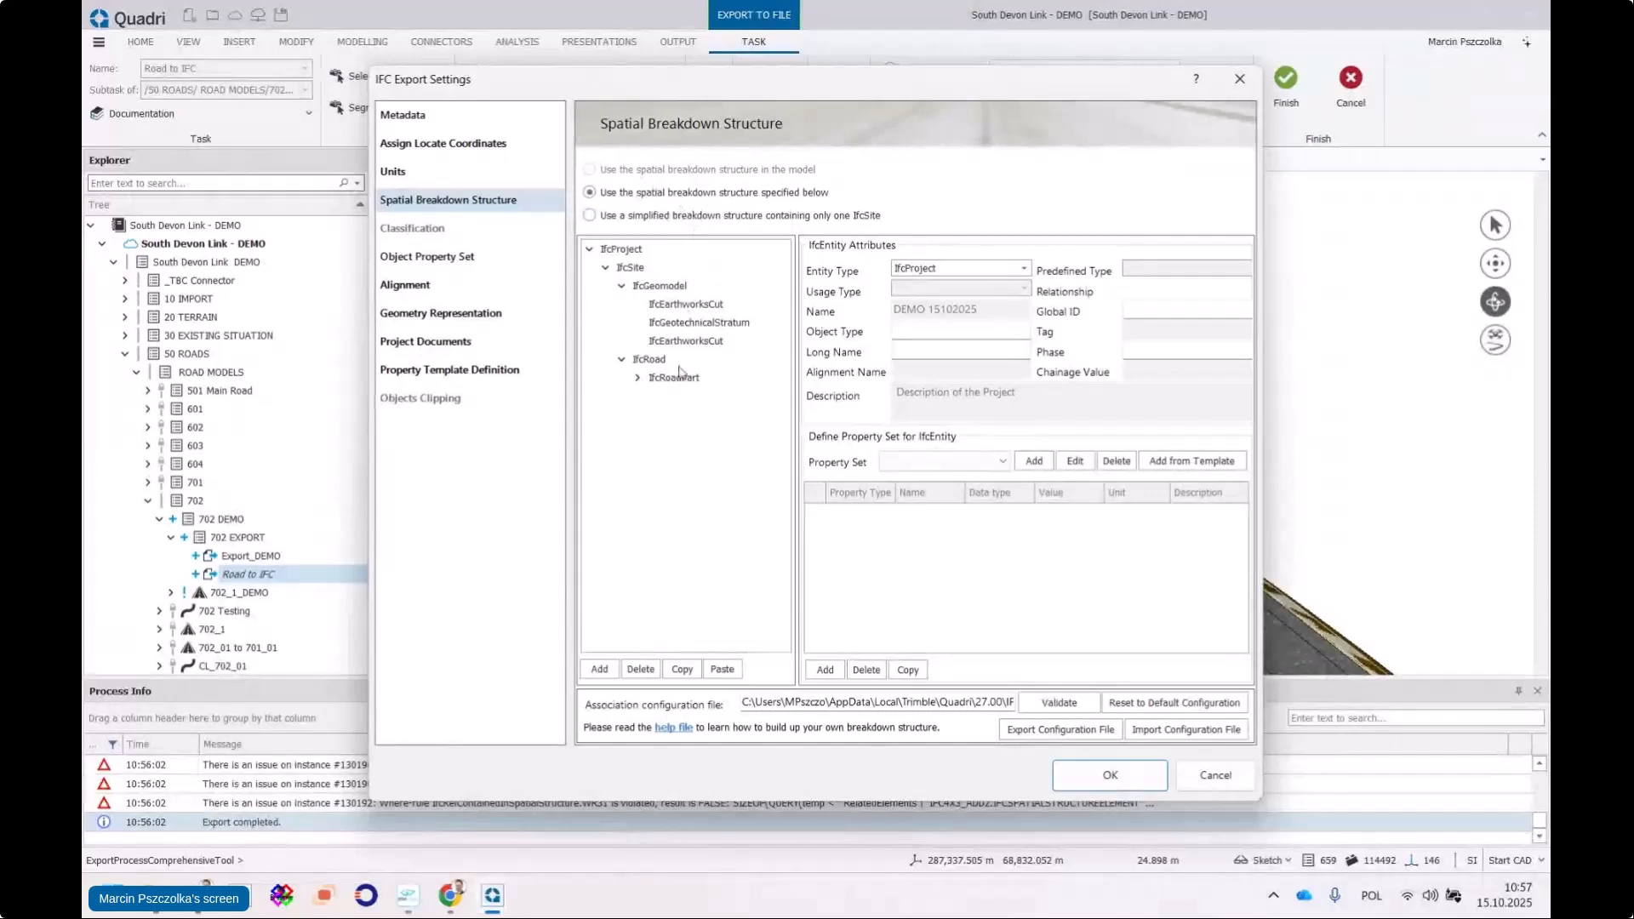
click(652, 360)
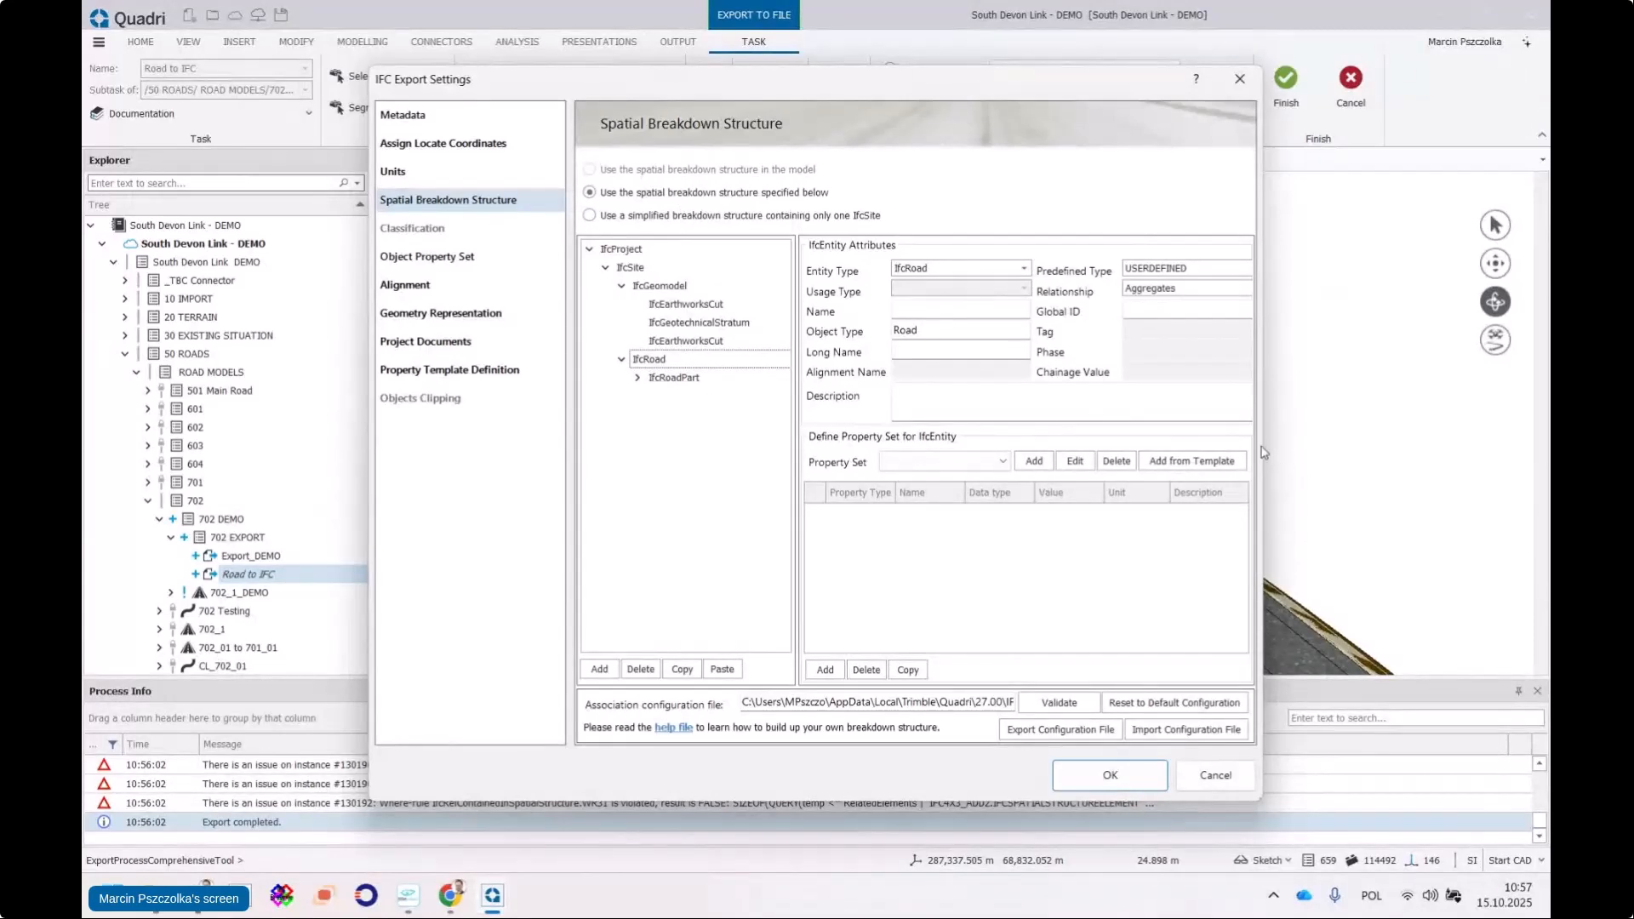
drag(1264, 453, 1461, 447)
drag(963, 91, 879, 54)
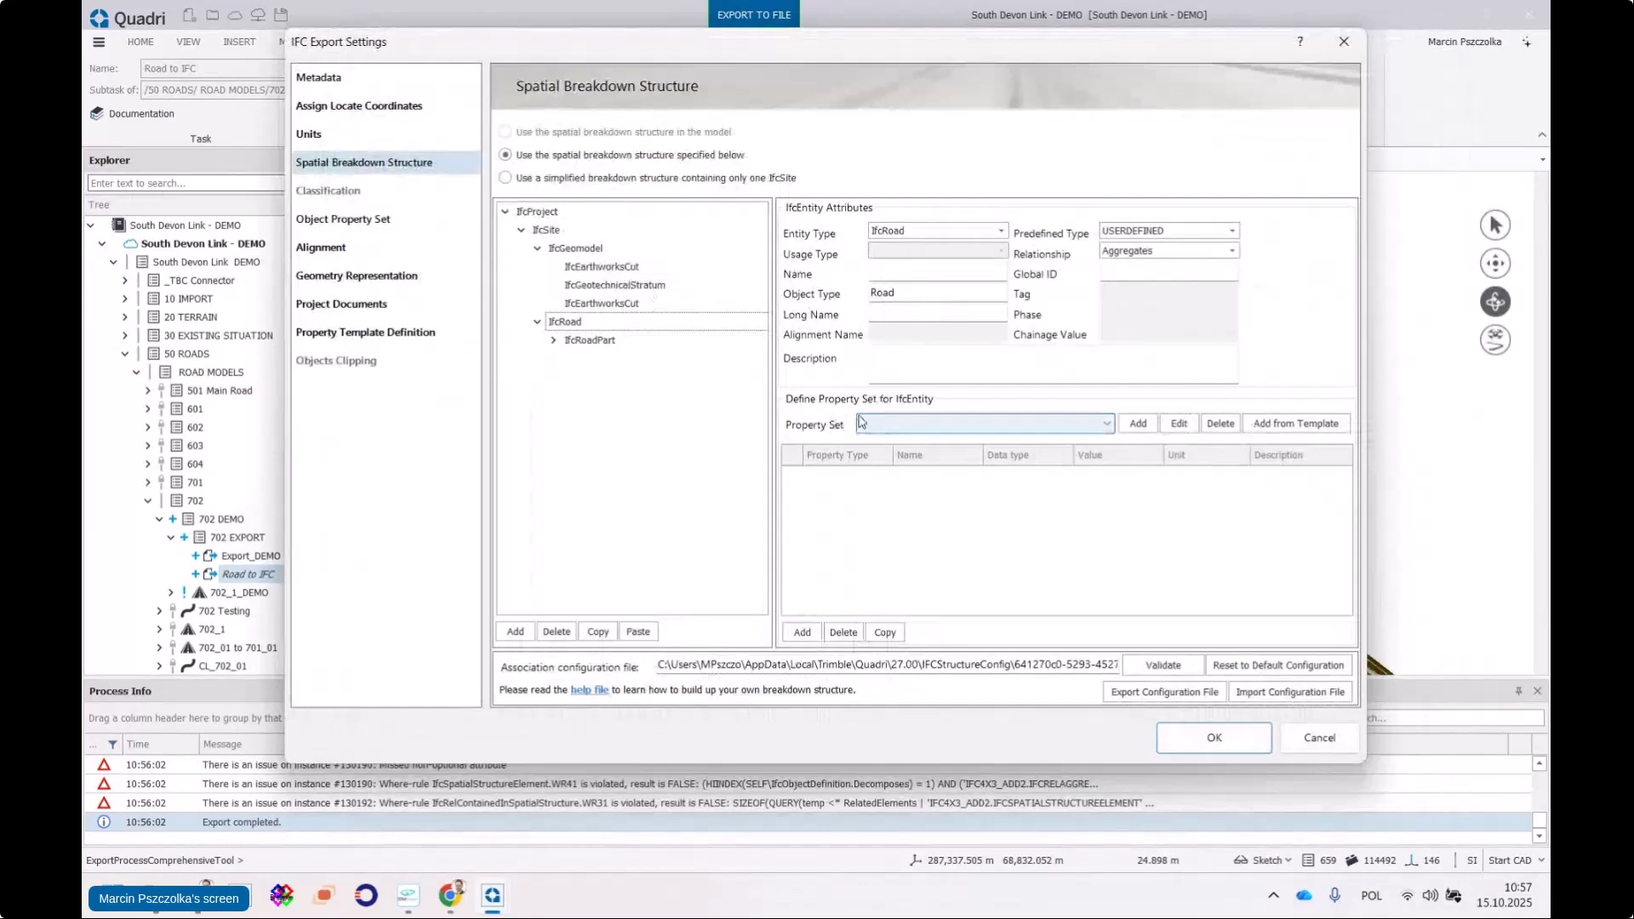
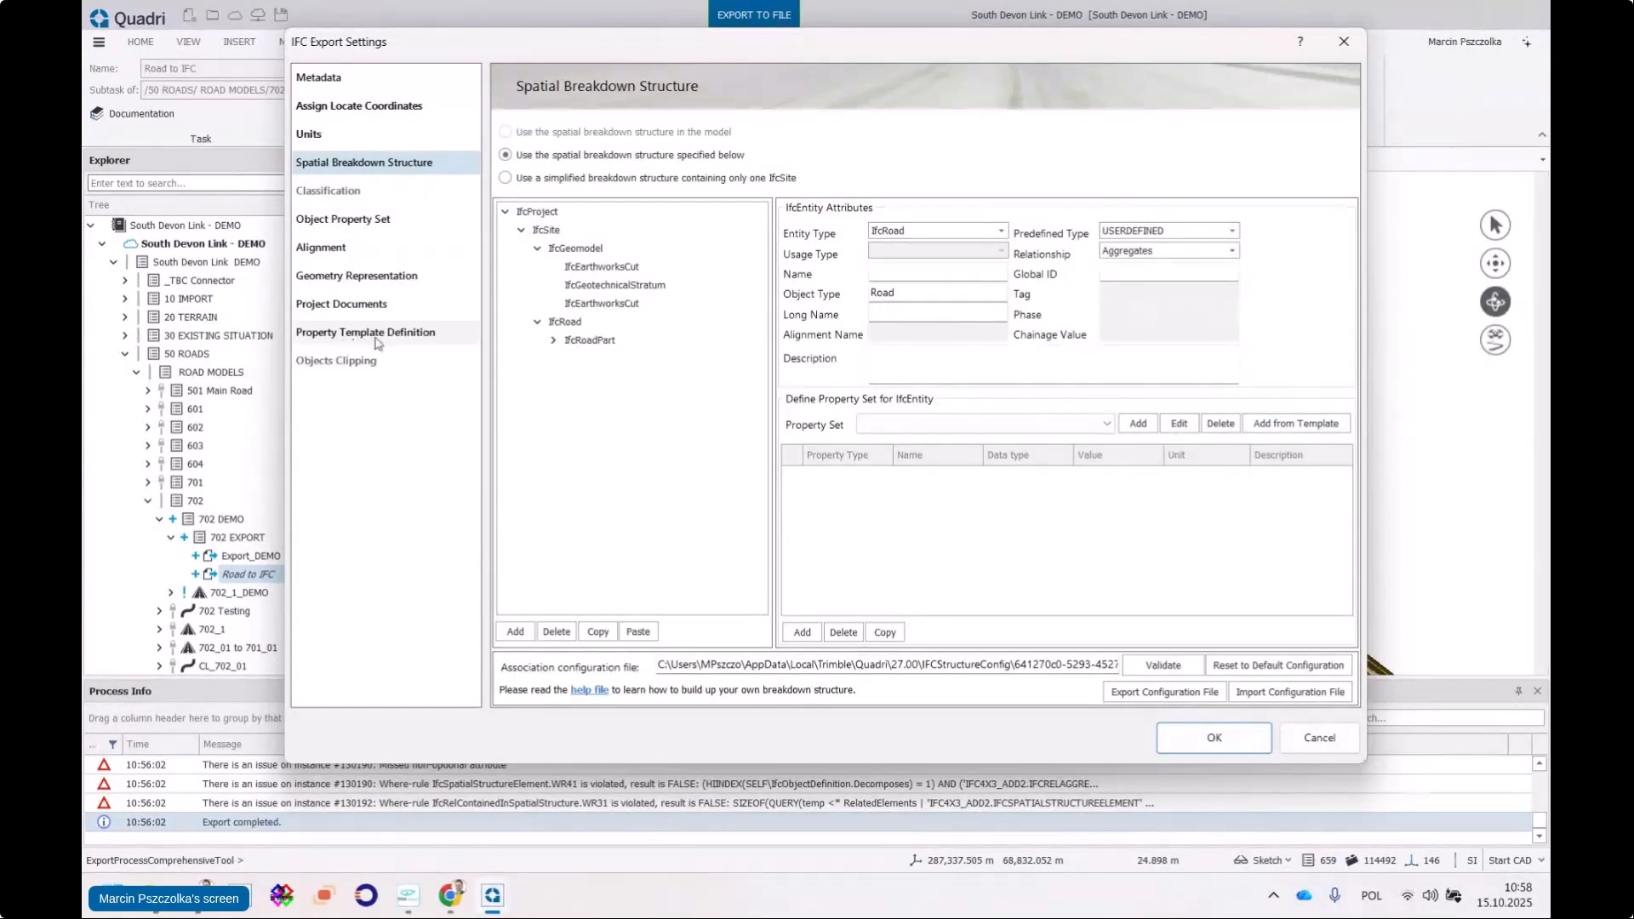
In Property Template Definition, add a NOTDEFINED property set template named ROAD_COMMON
click(375, 338)
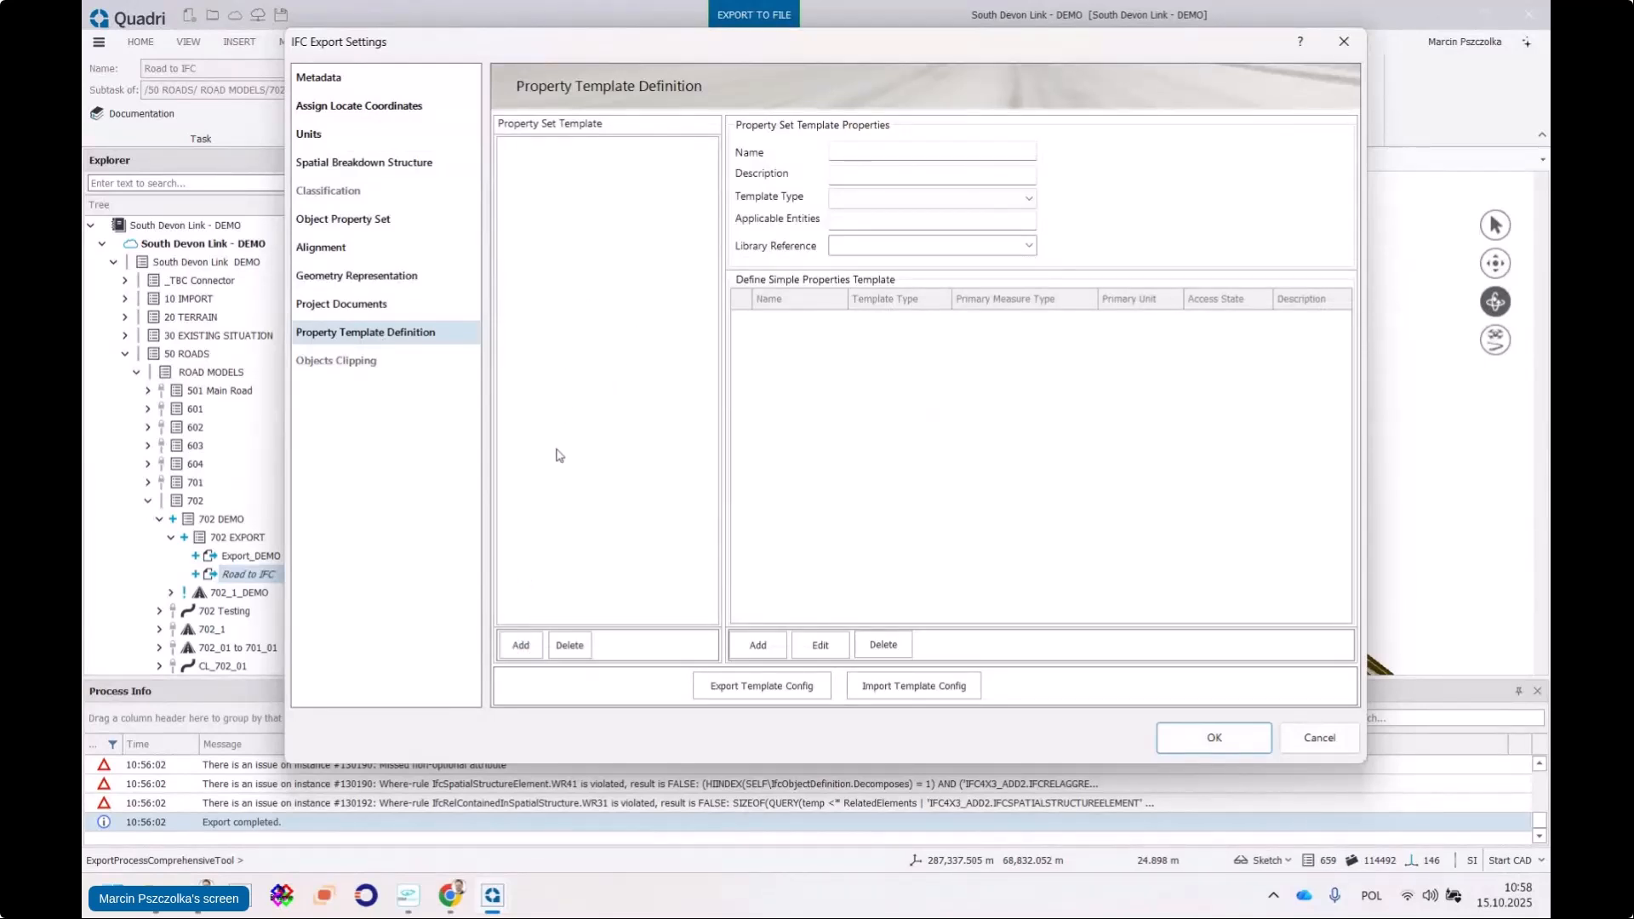
click(518, 646)
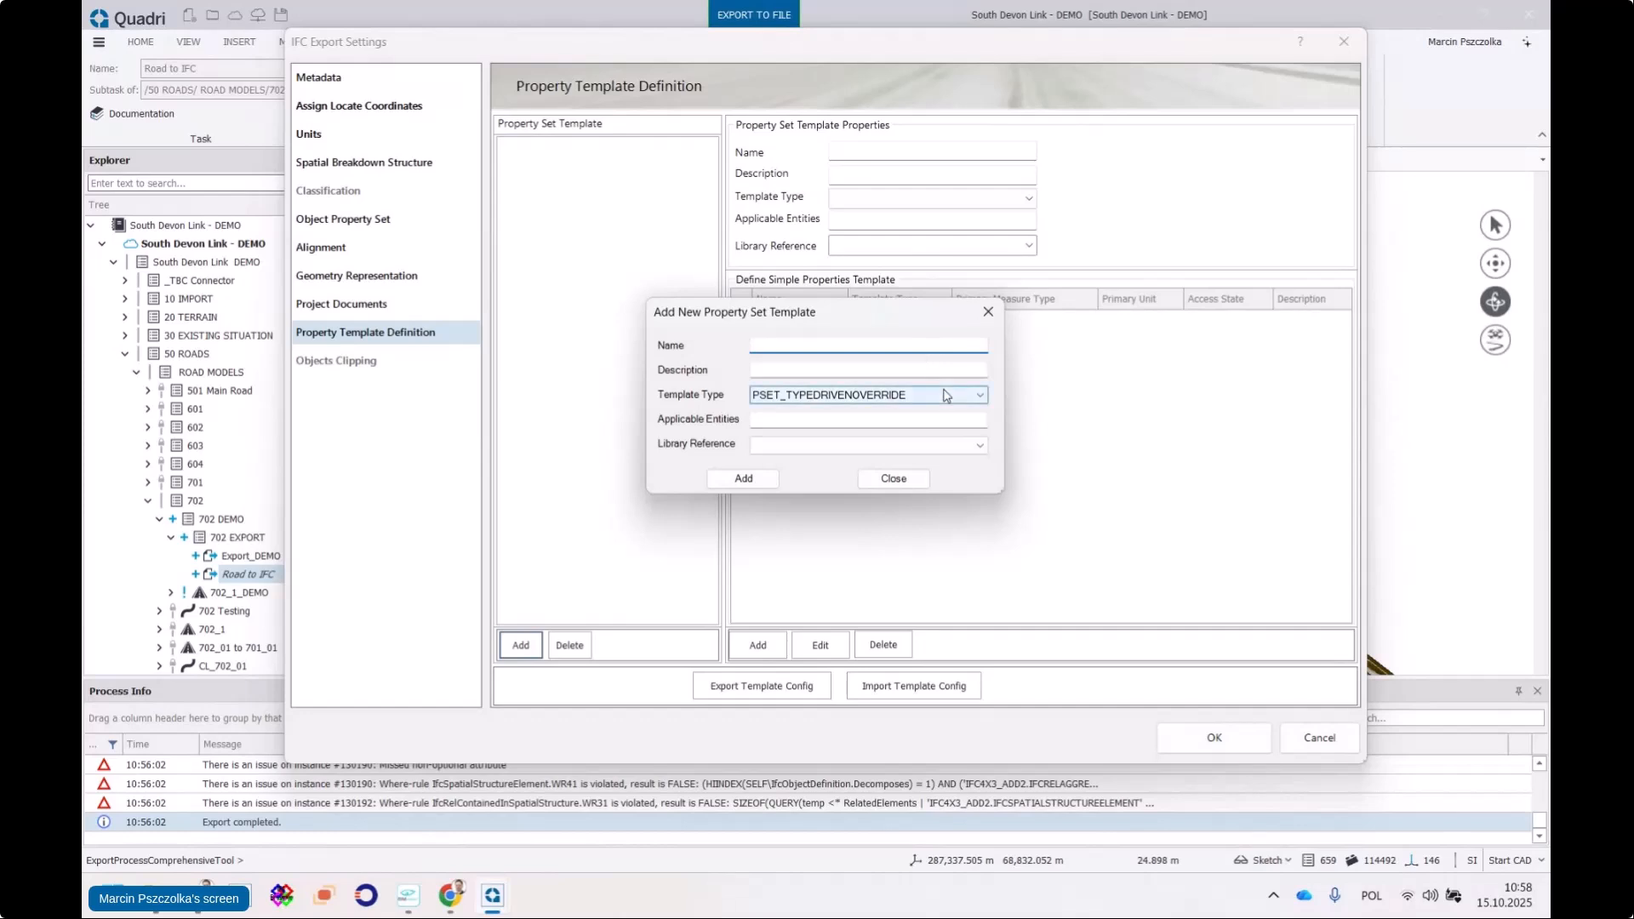
click(961, 400)
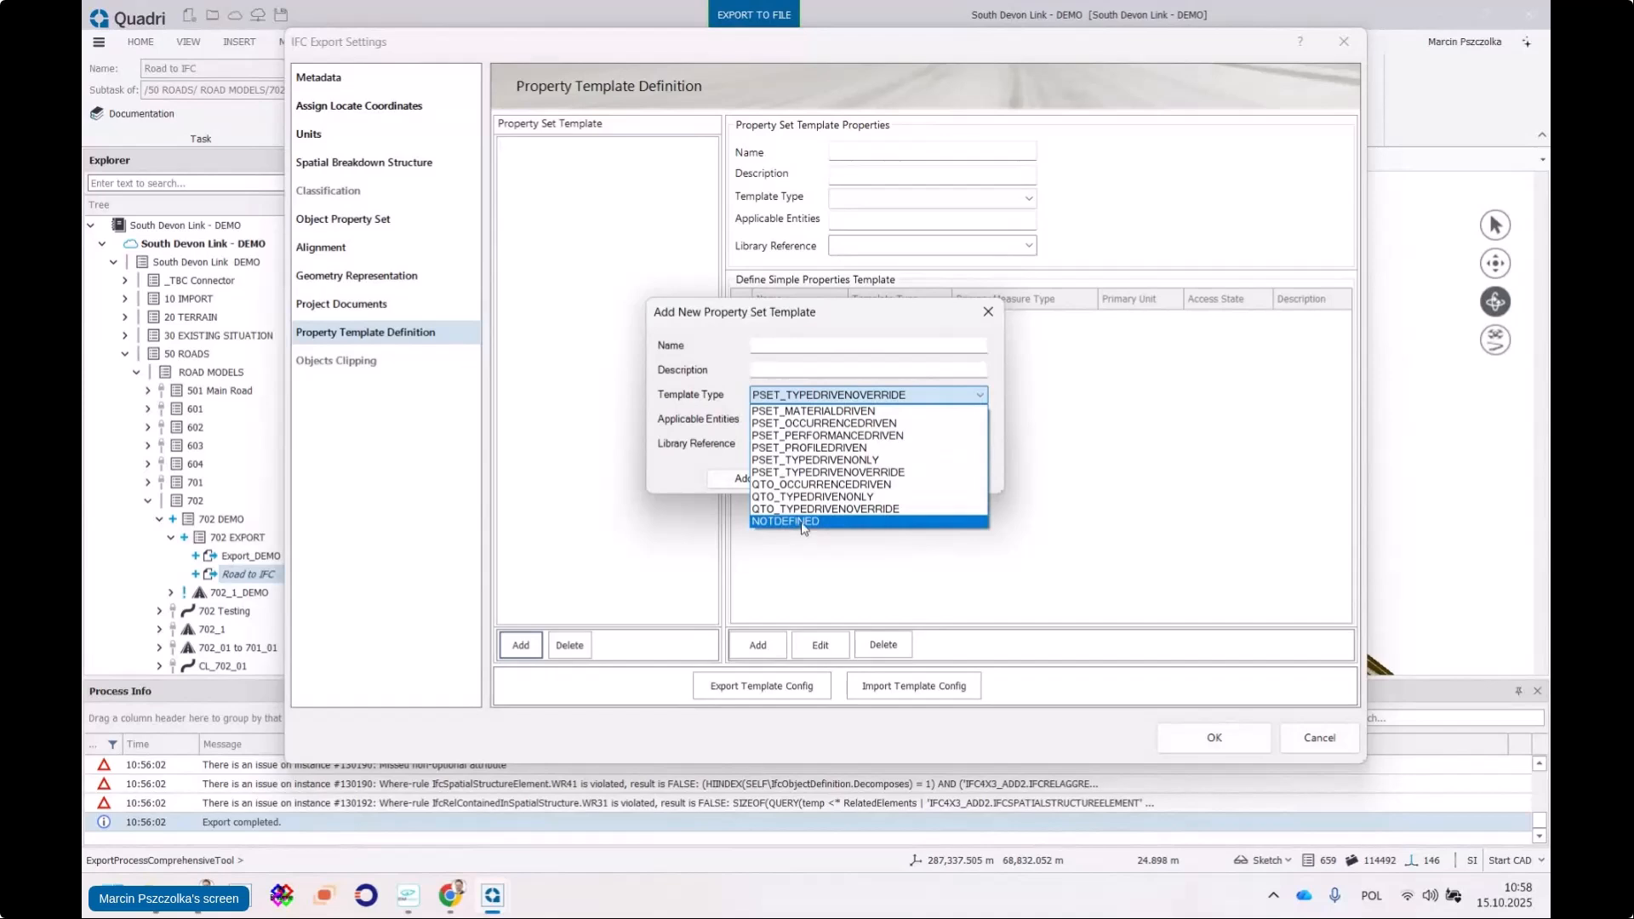
click(802, 521)
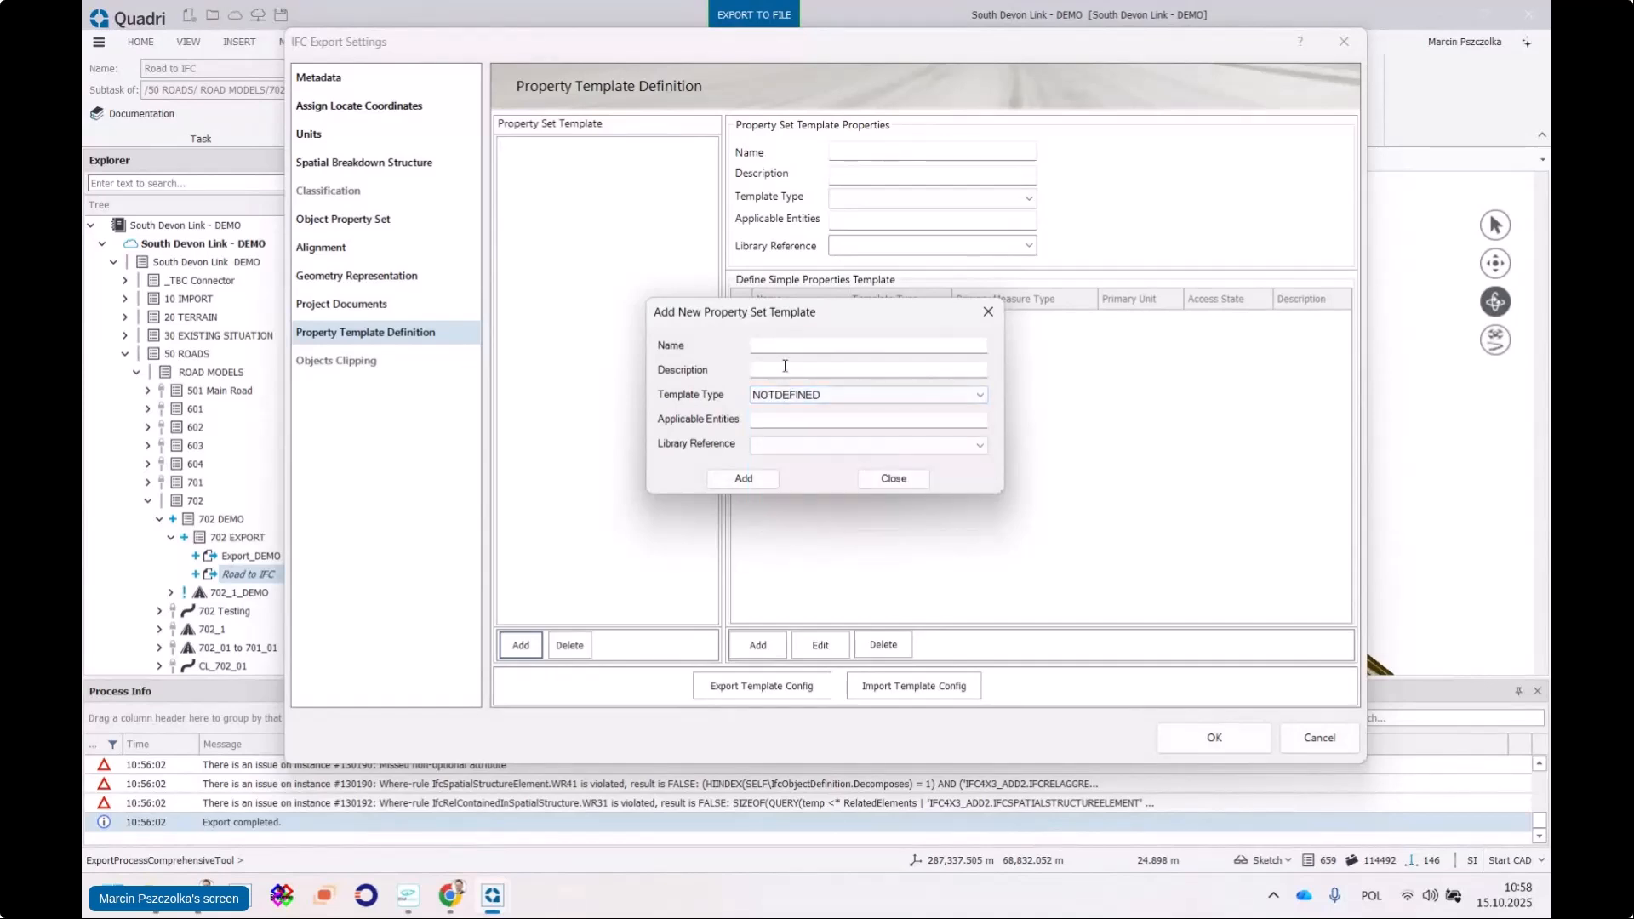
click(786, 347)
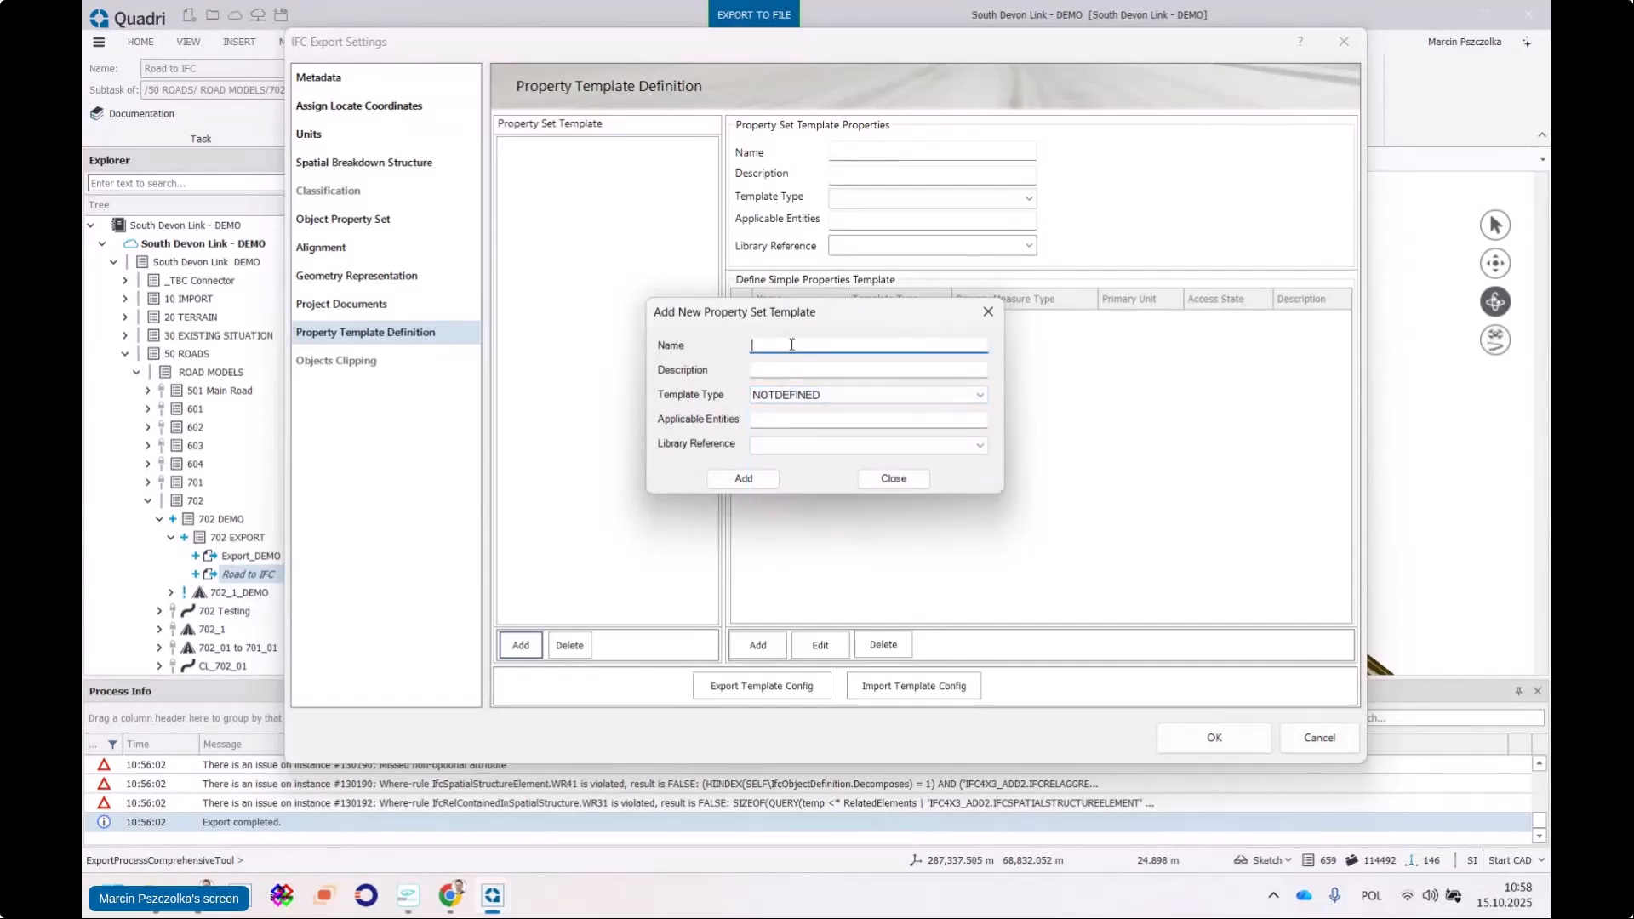
text(ROAD_COMMON)
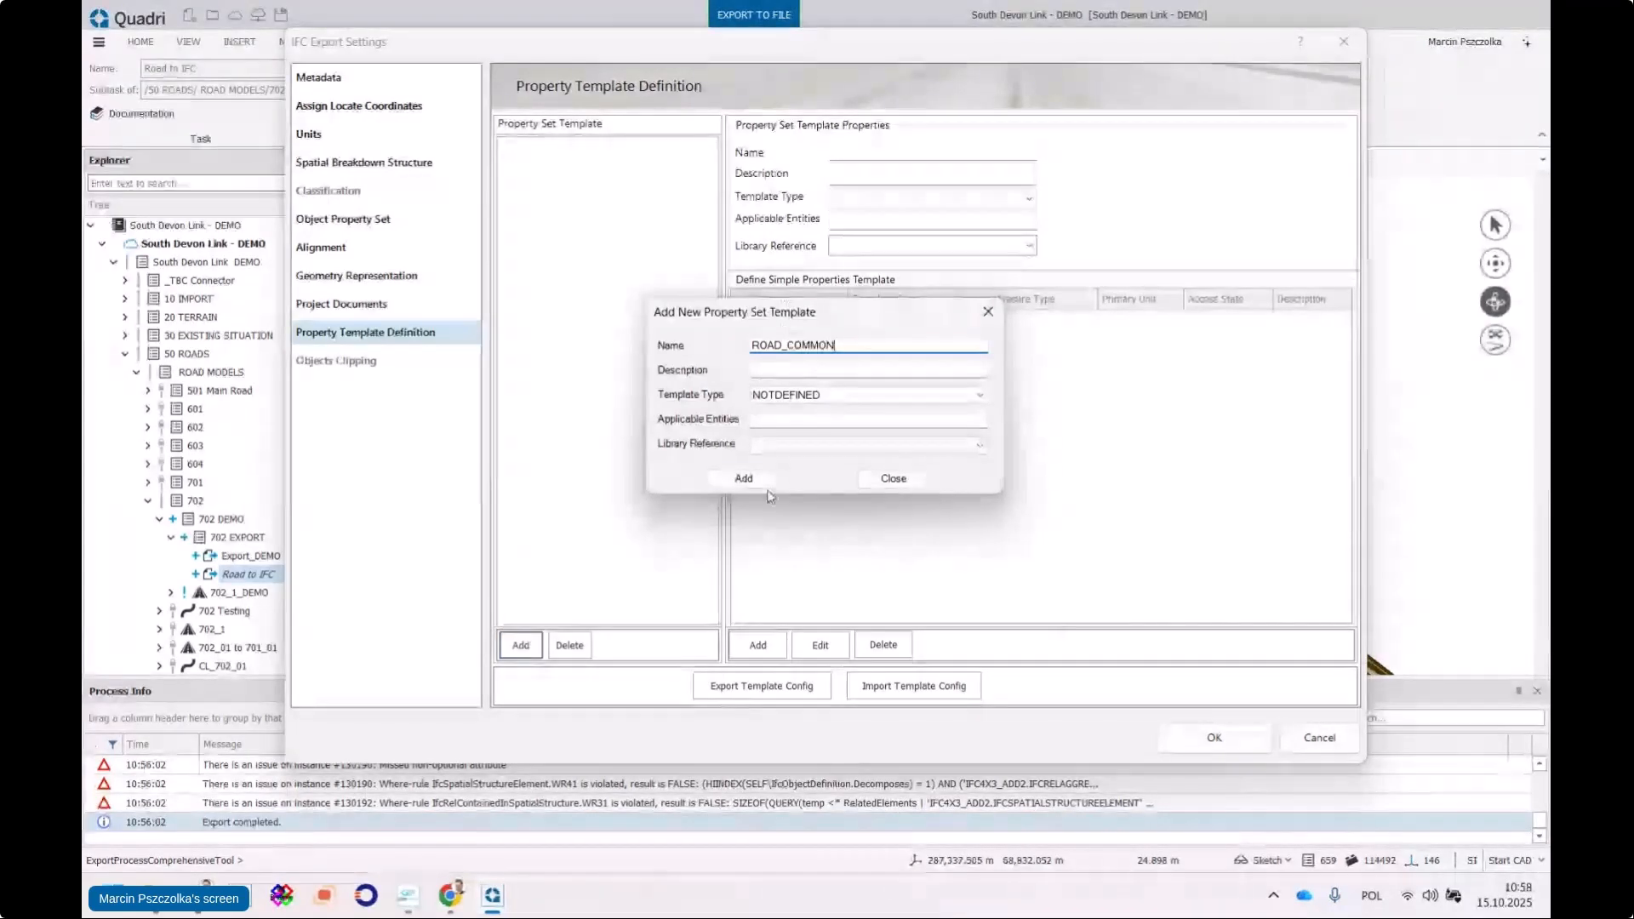
click(746, 479)
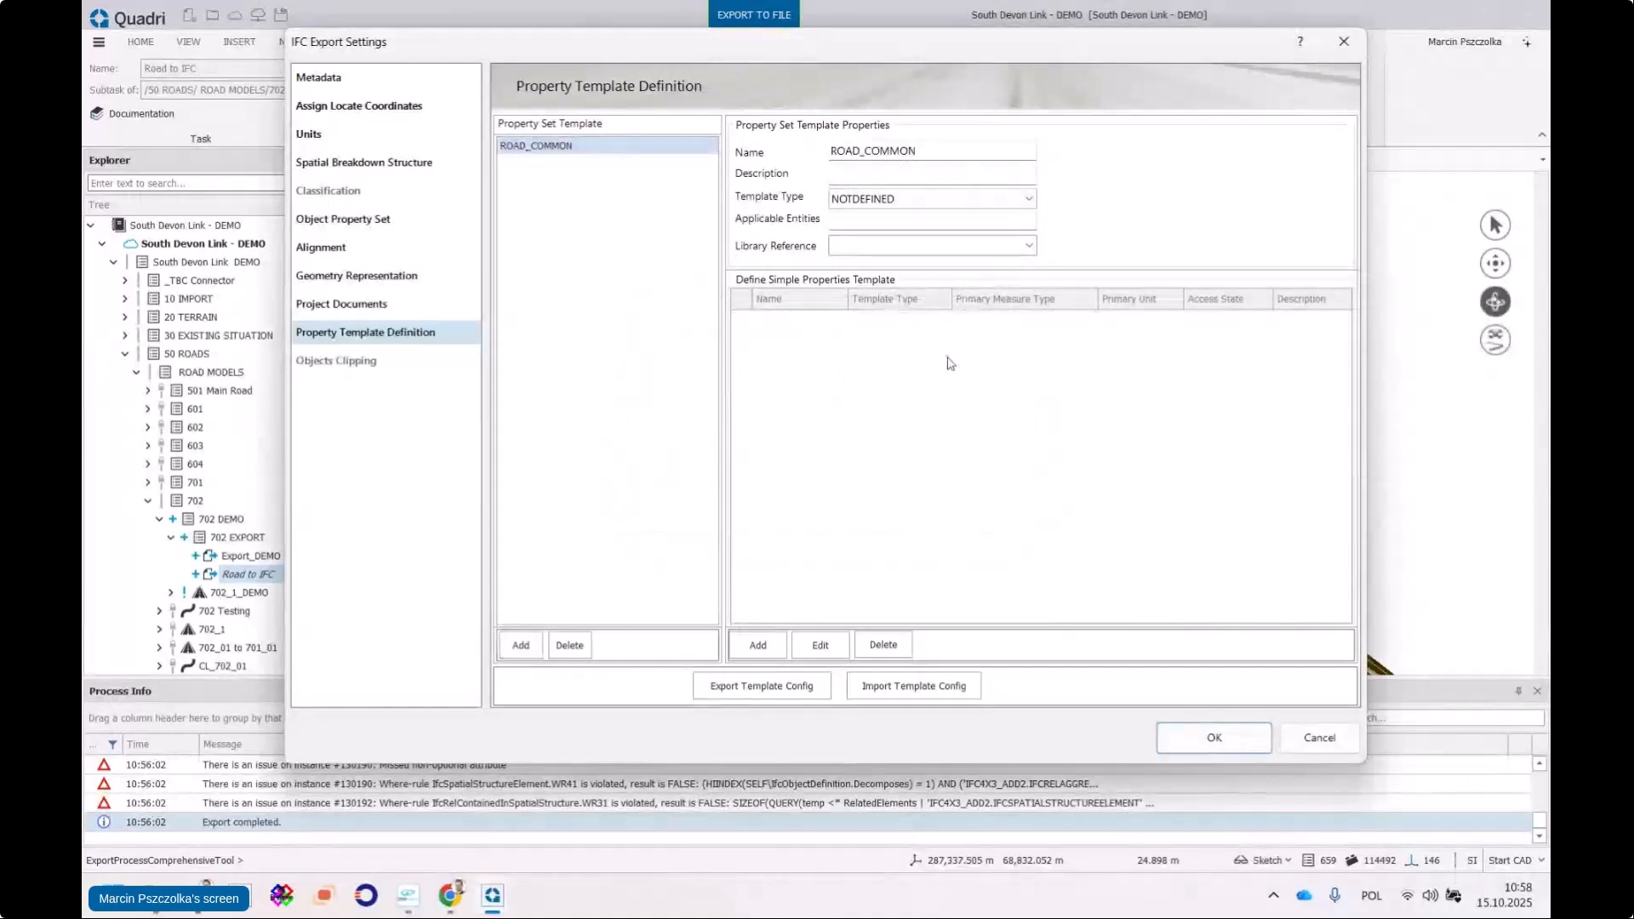
Add a P_SINGLEVALUE property named Status, with no unit, to ROAD_COMMON
click(759, 646)
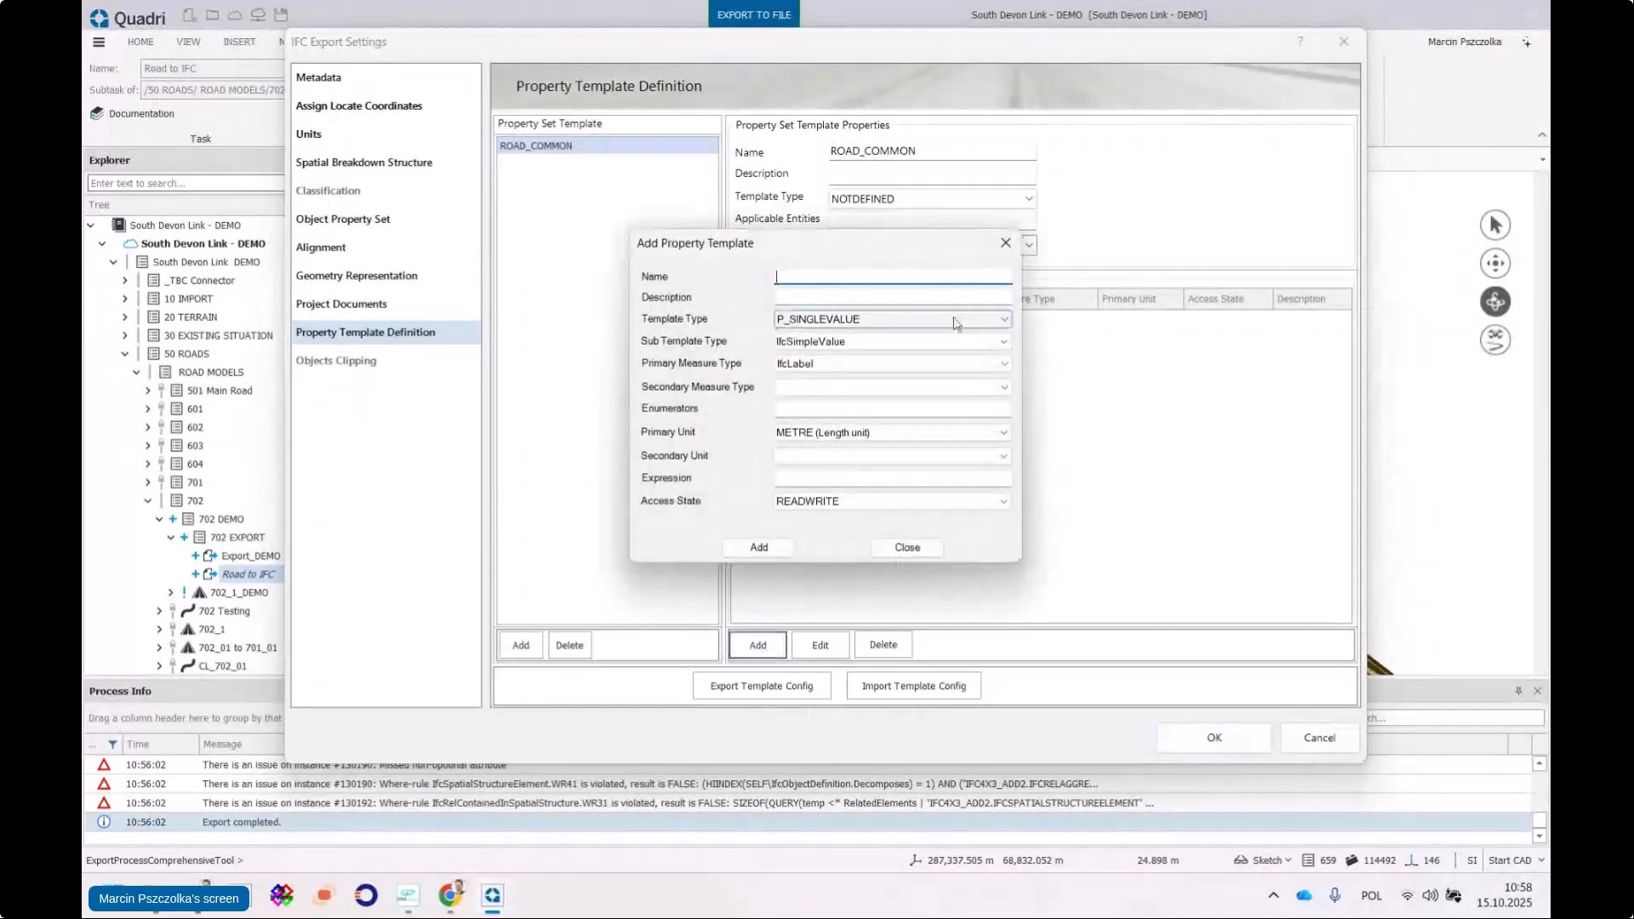
click(1000, 322)
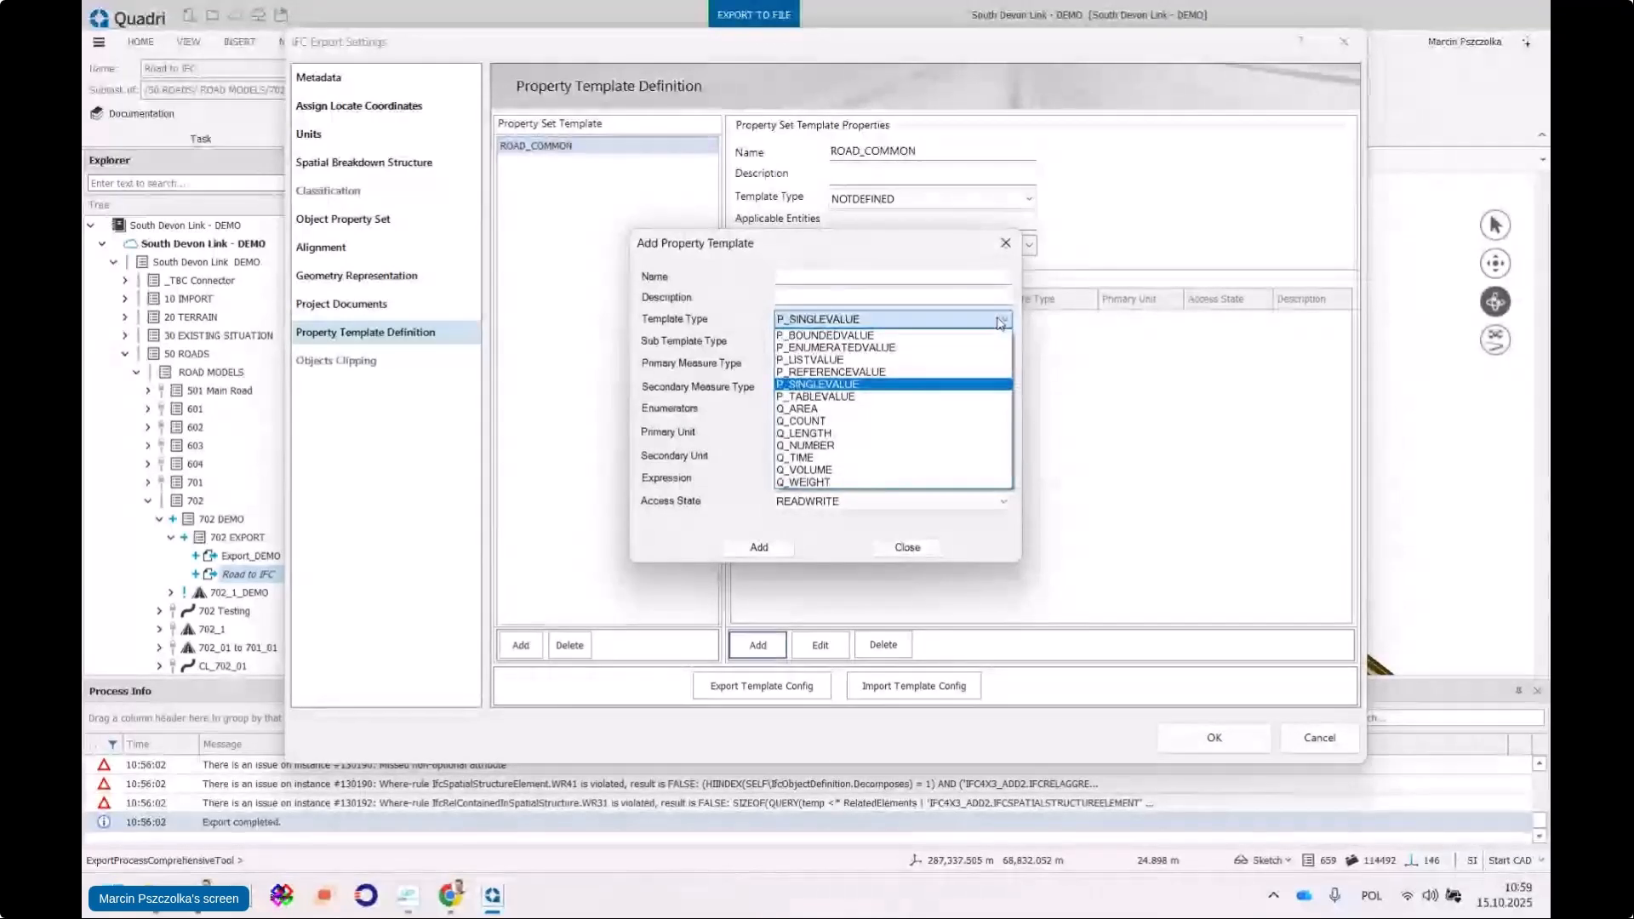
click(1000, 322)
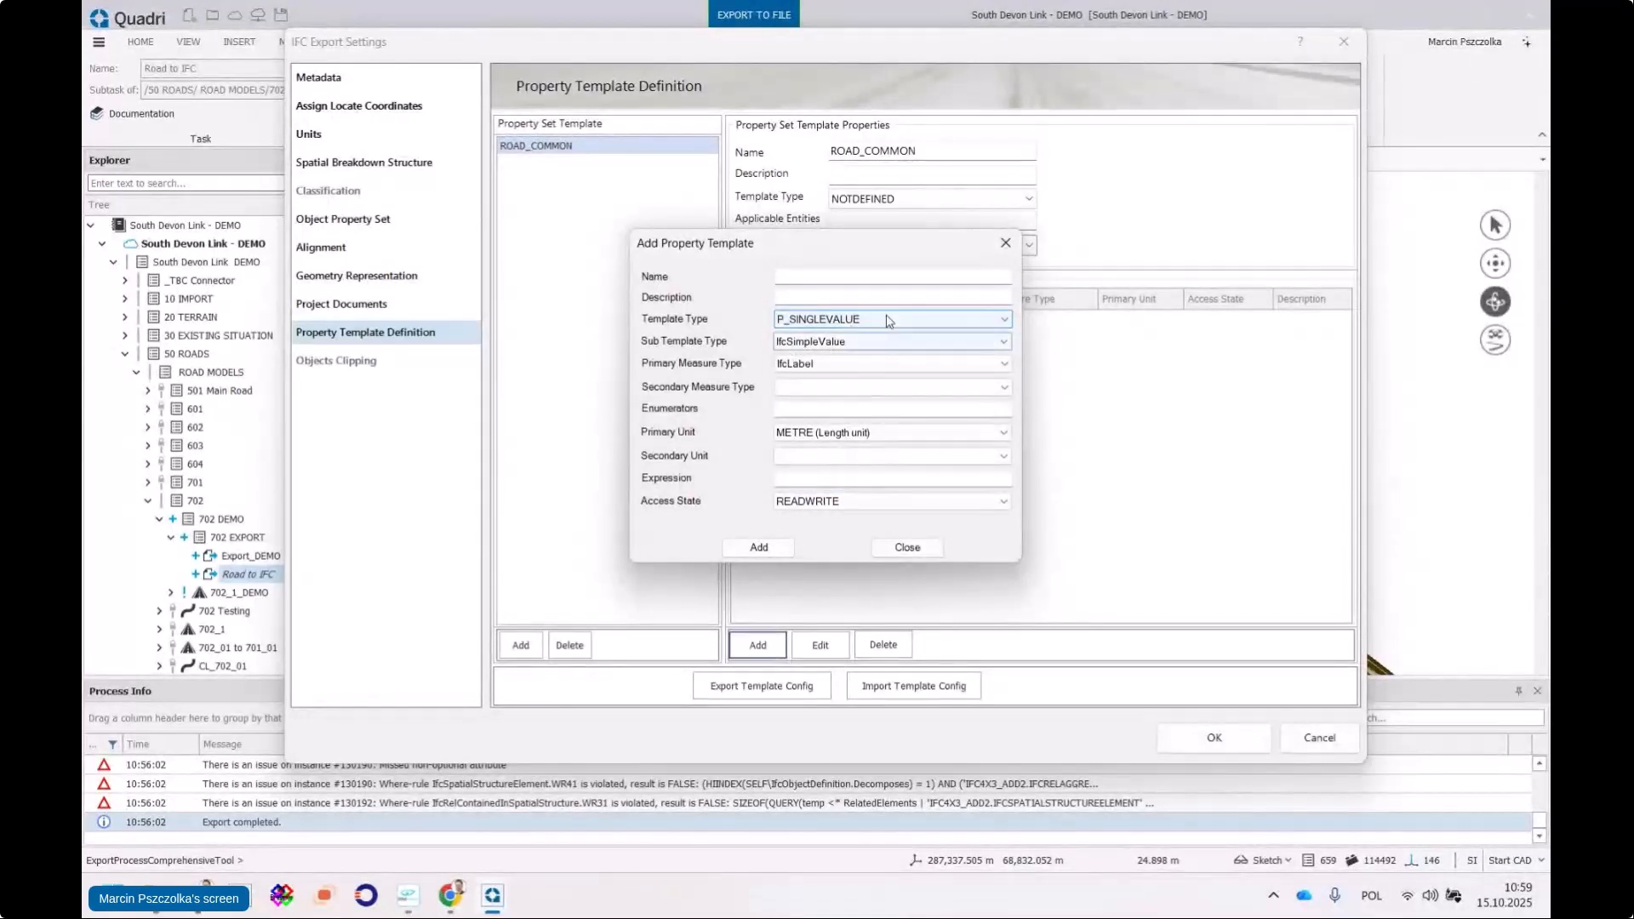
click(1000, 433)
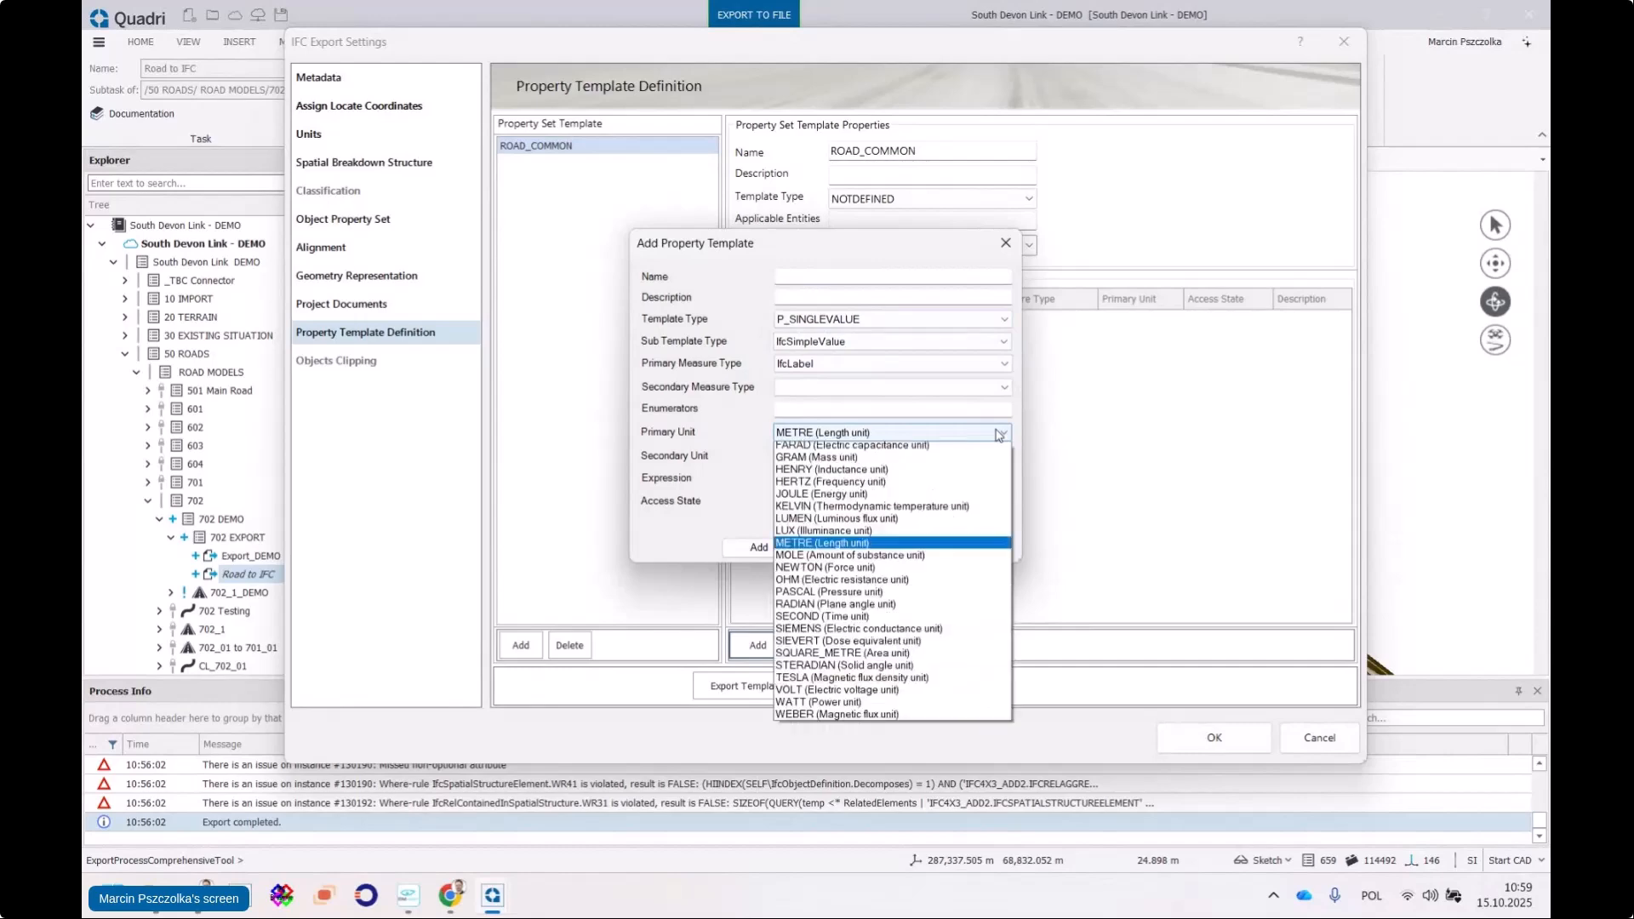
click(941, 450)
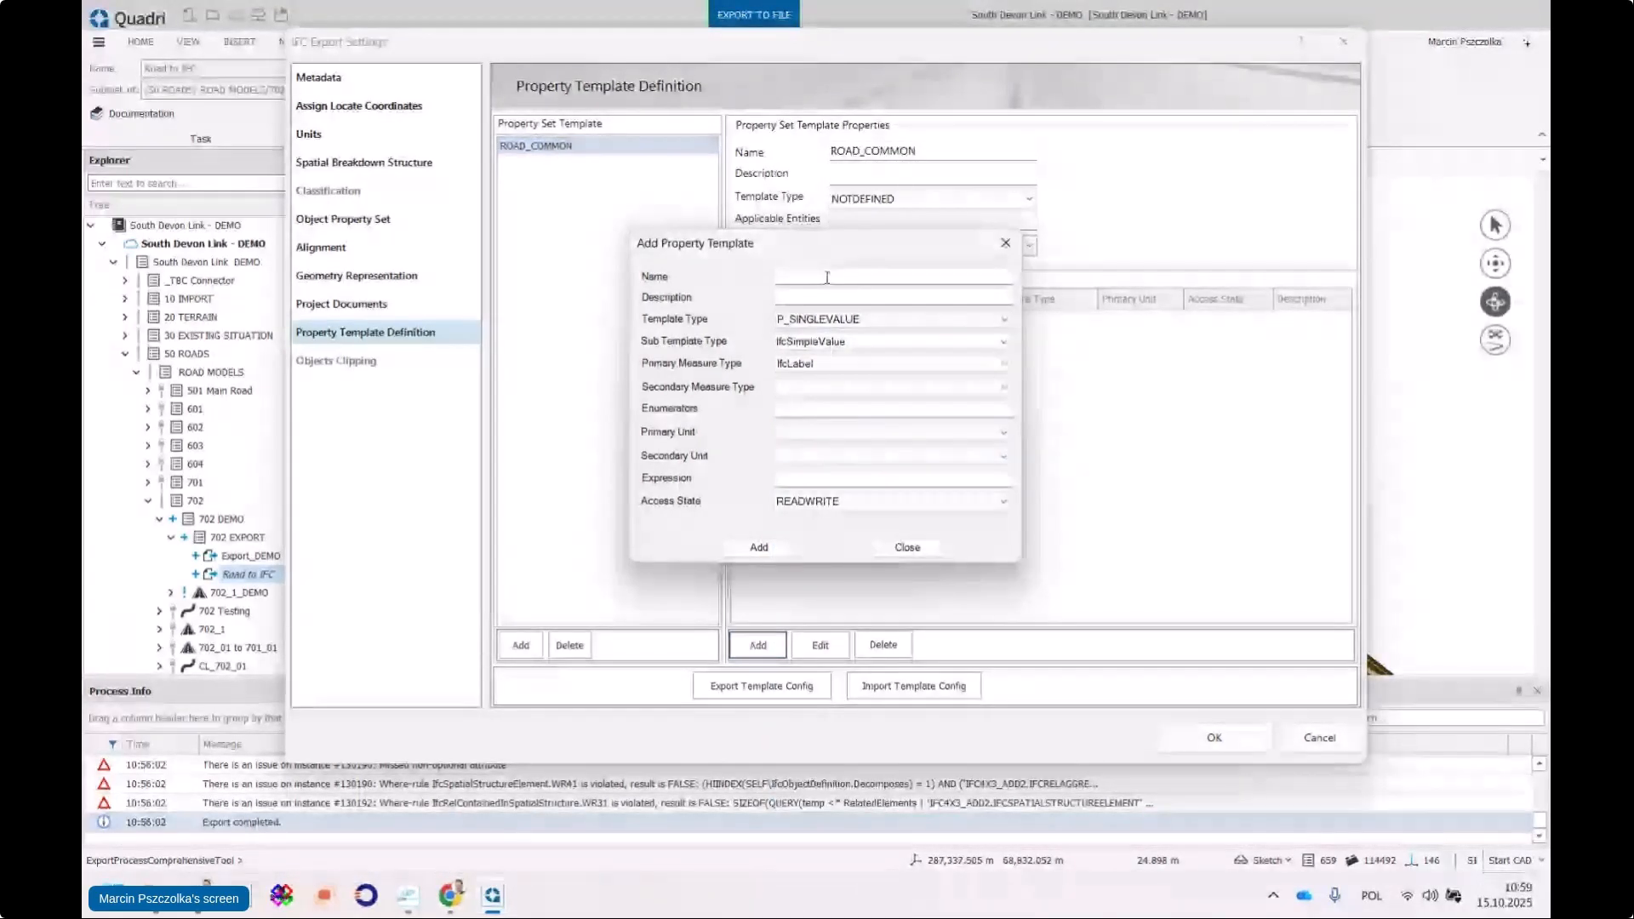
click(990, 434)
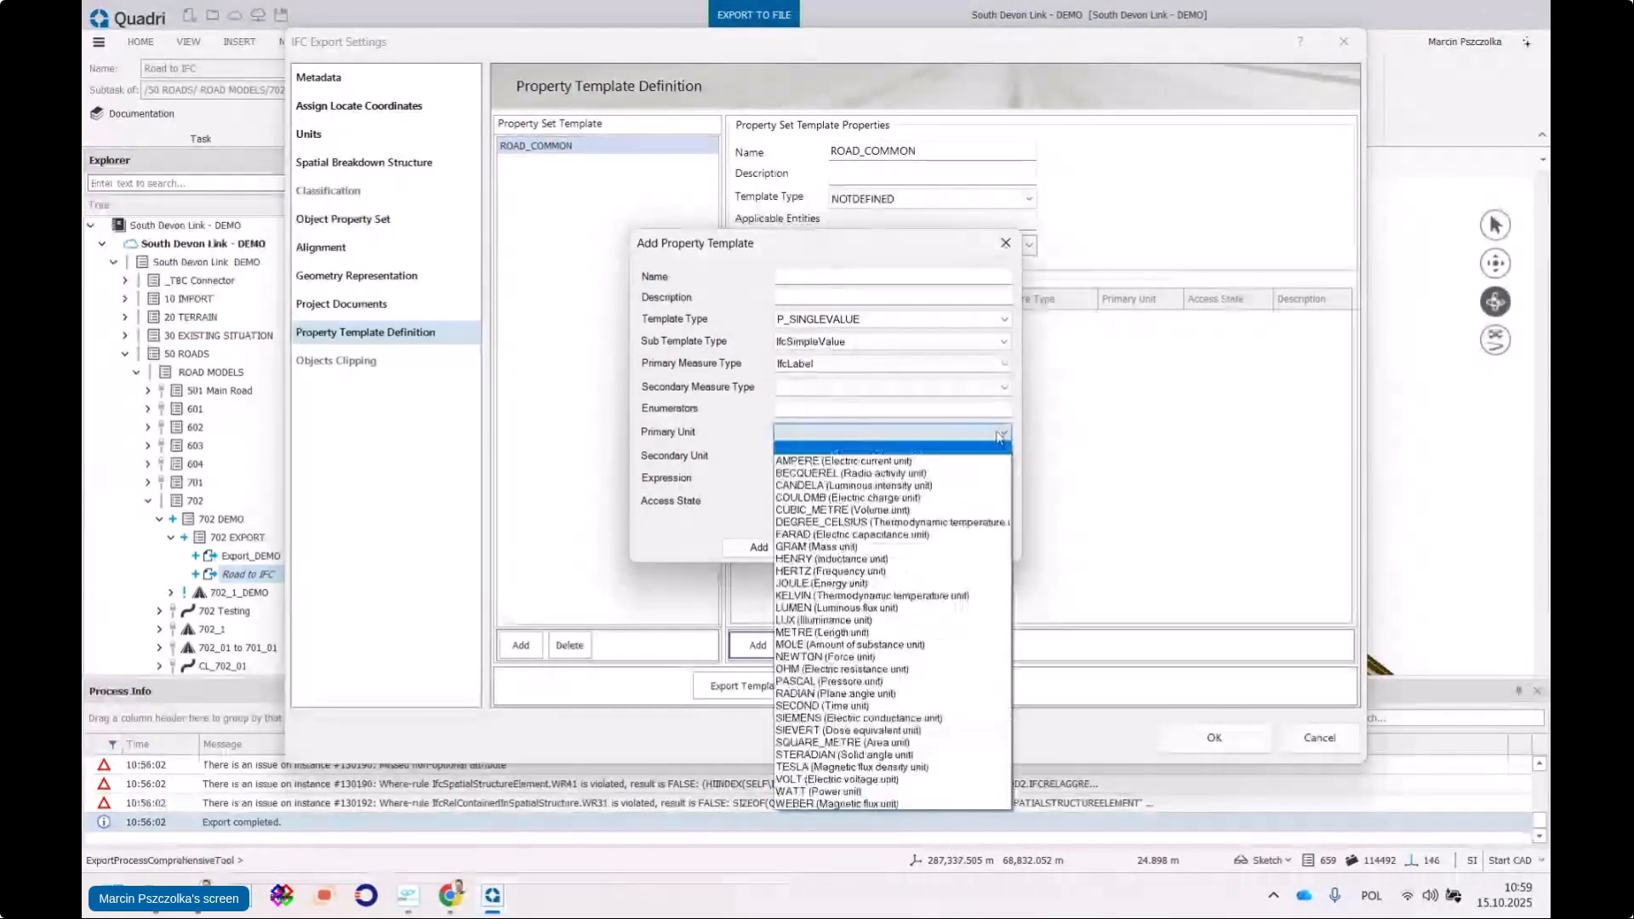
click(990, 436)
click(999, 436)
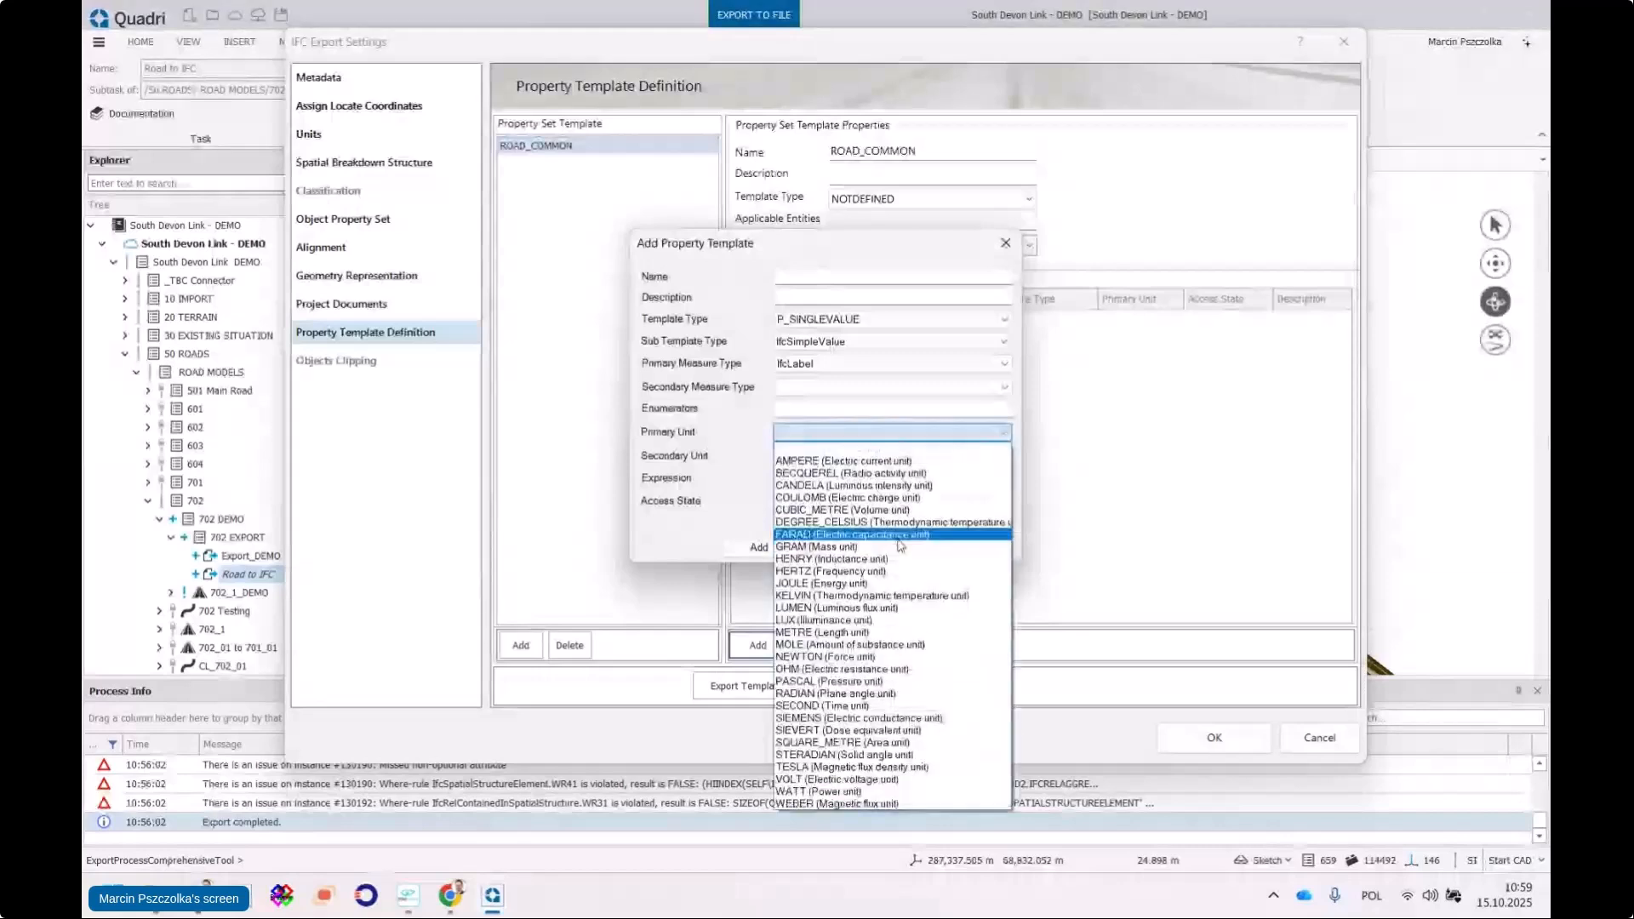
click(1003, 436)
click(813, 274)
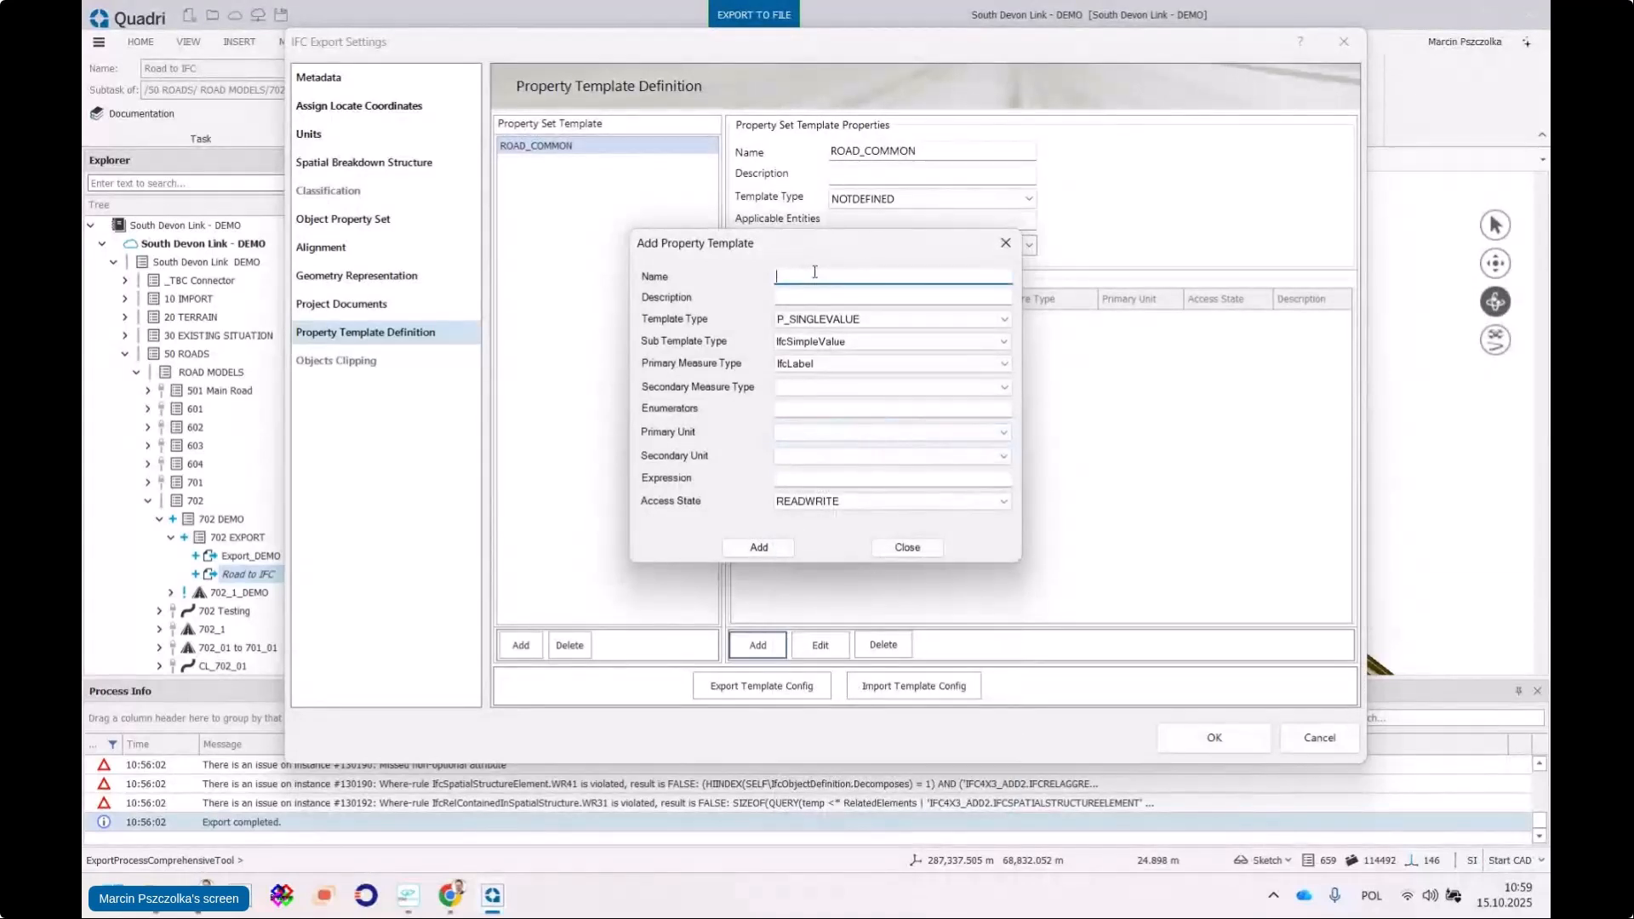
text(Status)
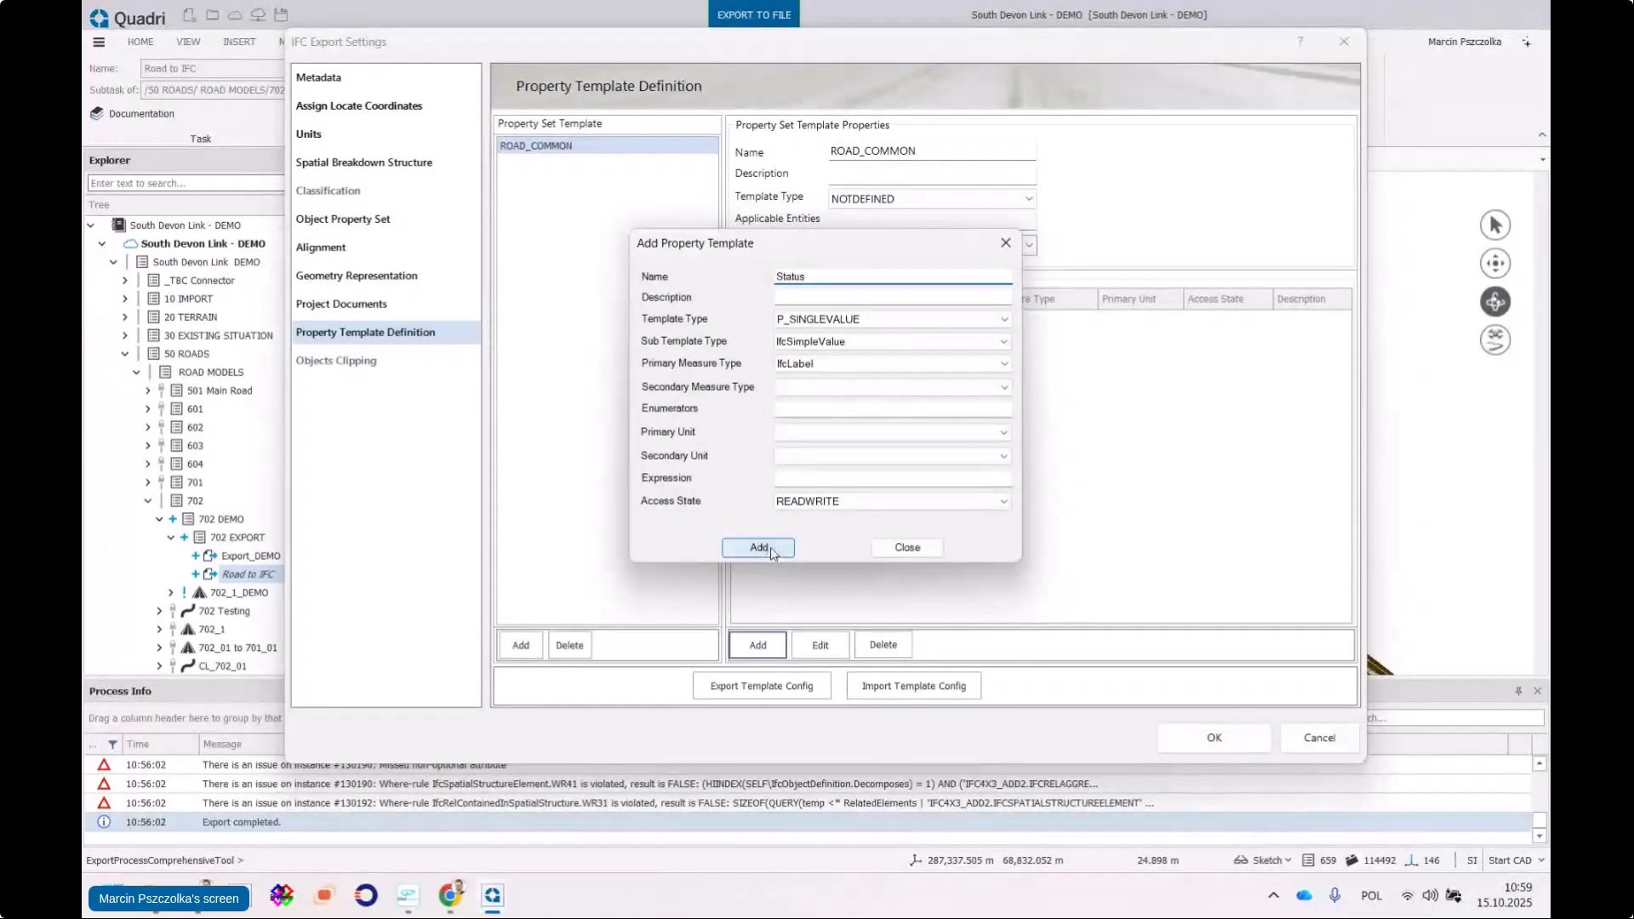
click(772, 552)
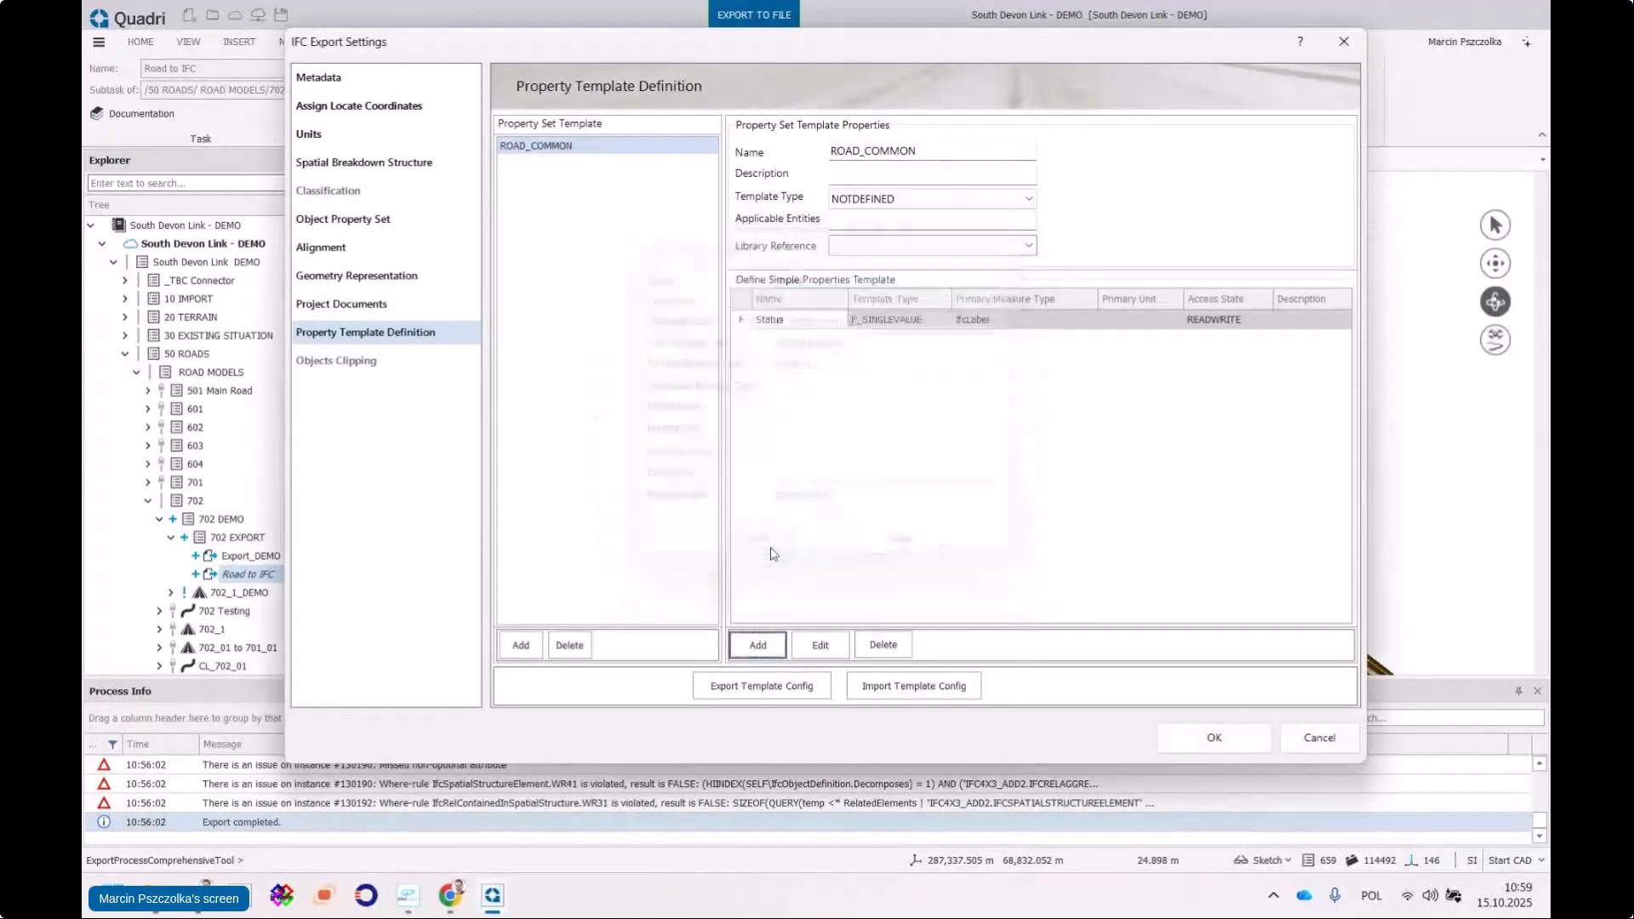
Add a second property, MMI, as an IfcInteger with no unit
click(758, 645)
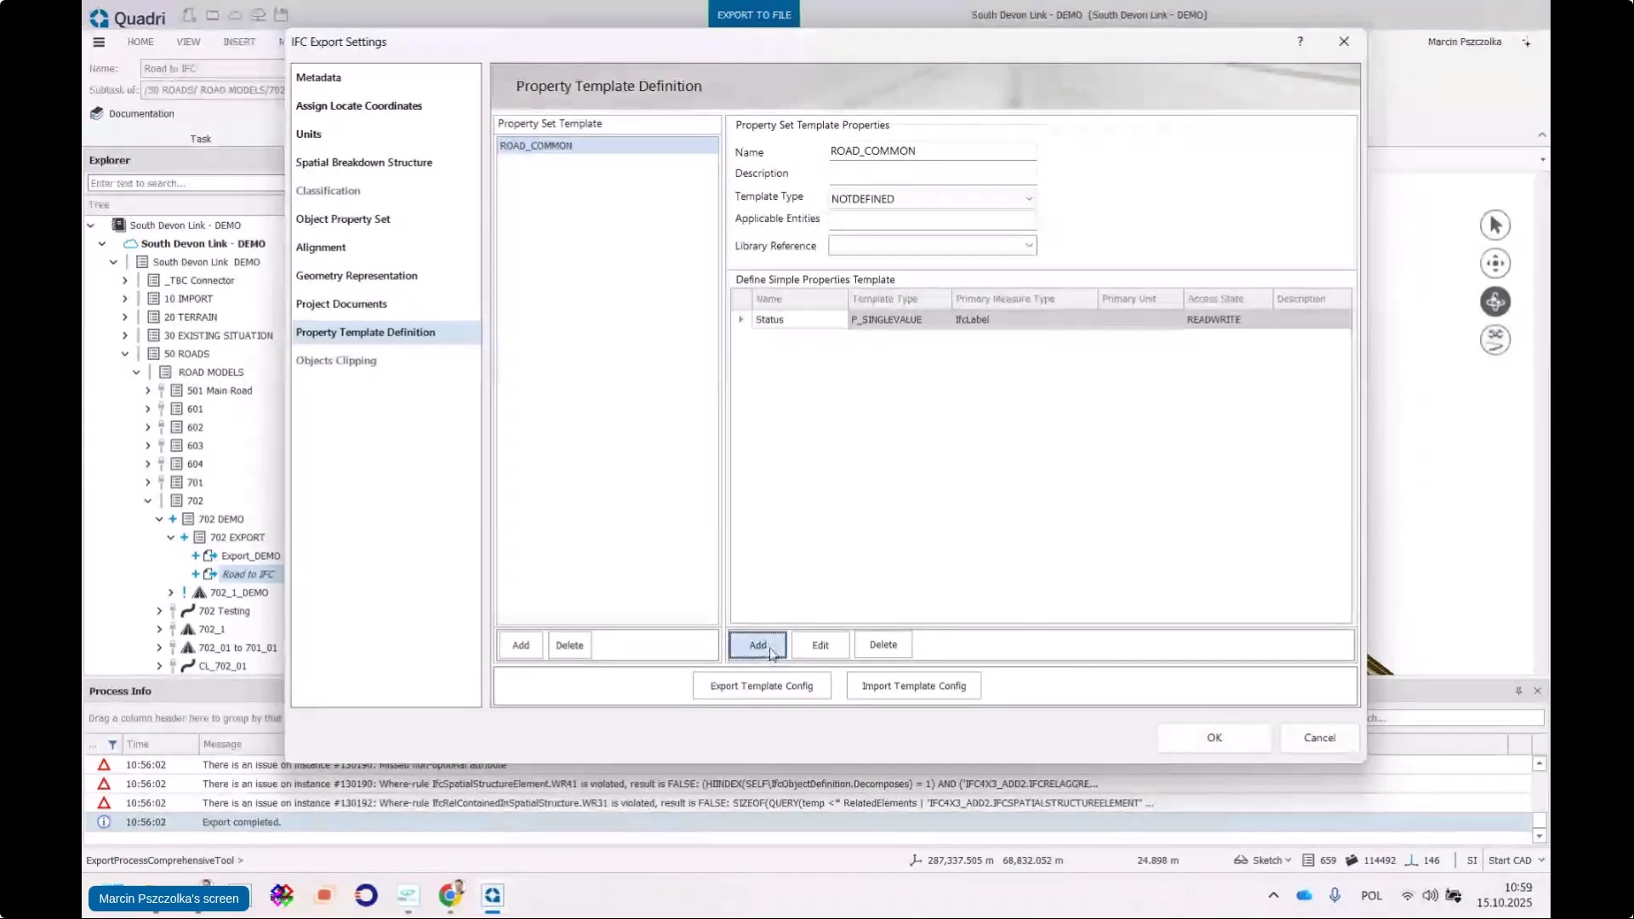
text(M)
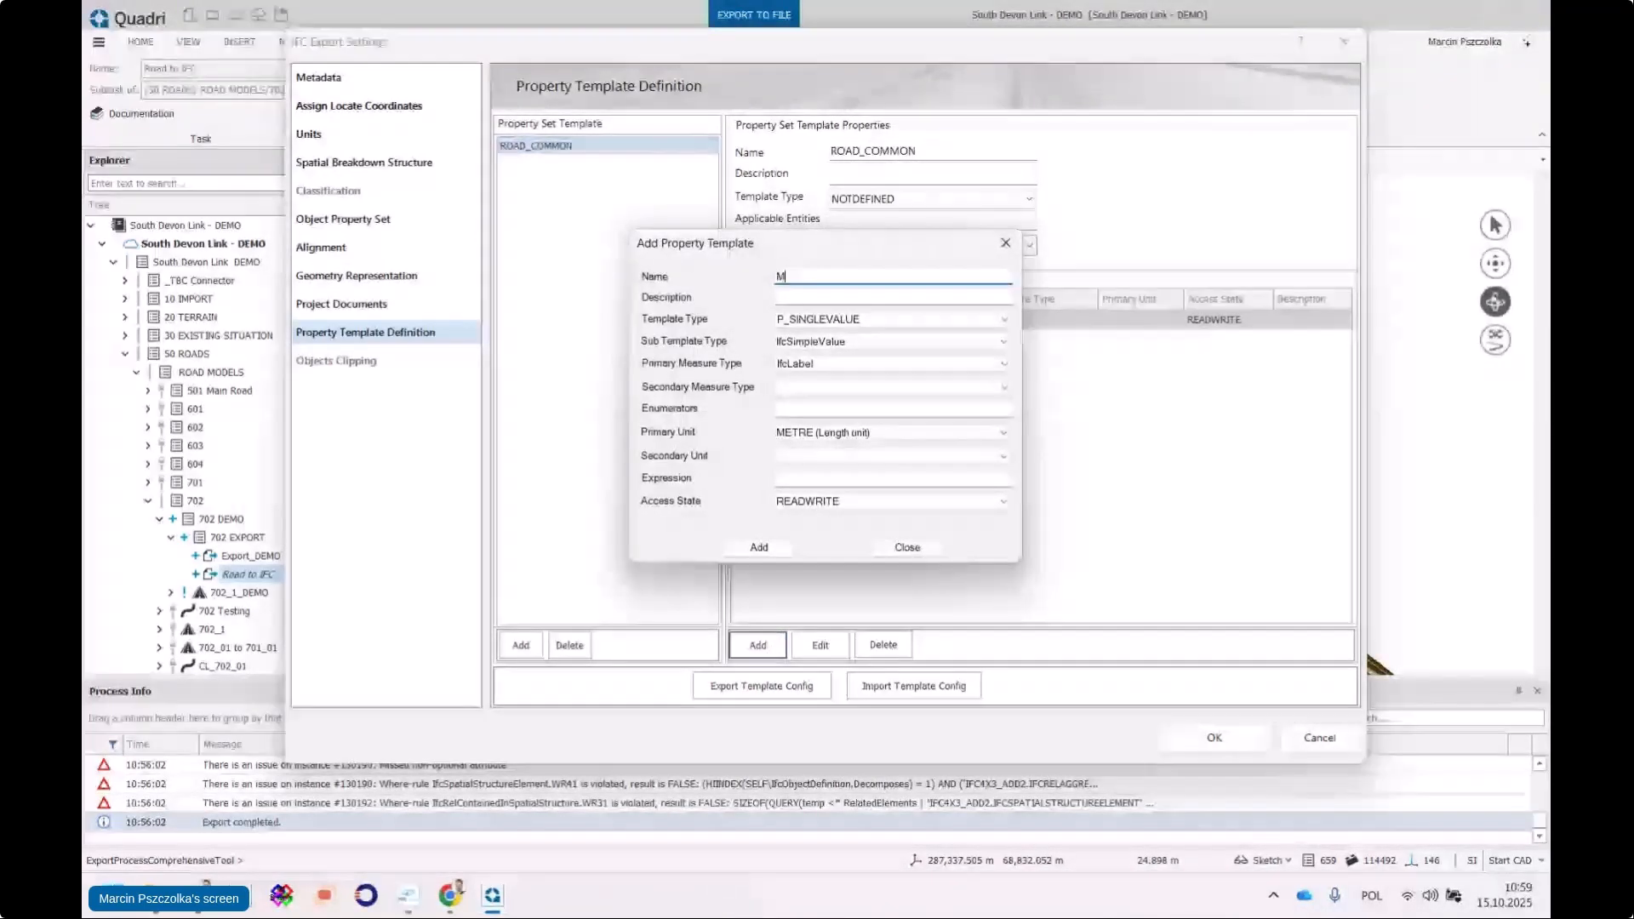
text(MI)
click(838, 365)
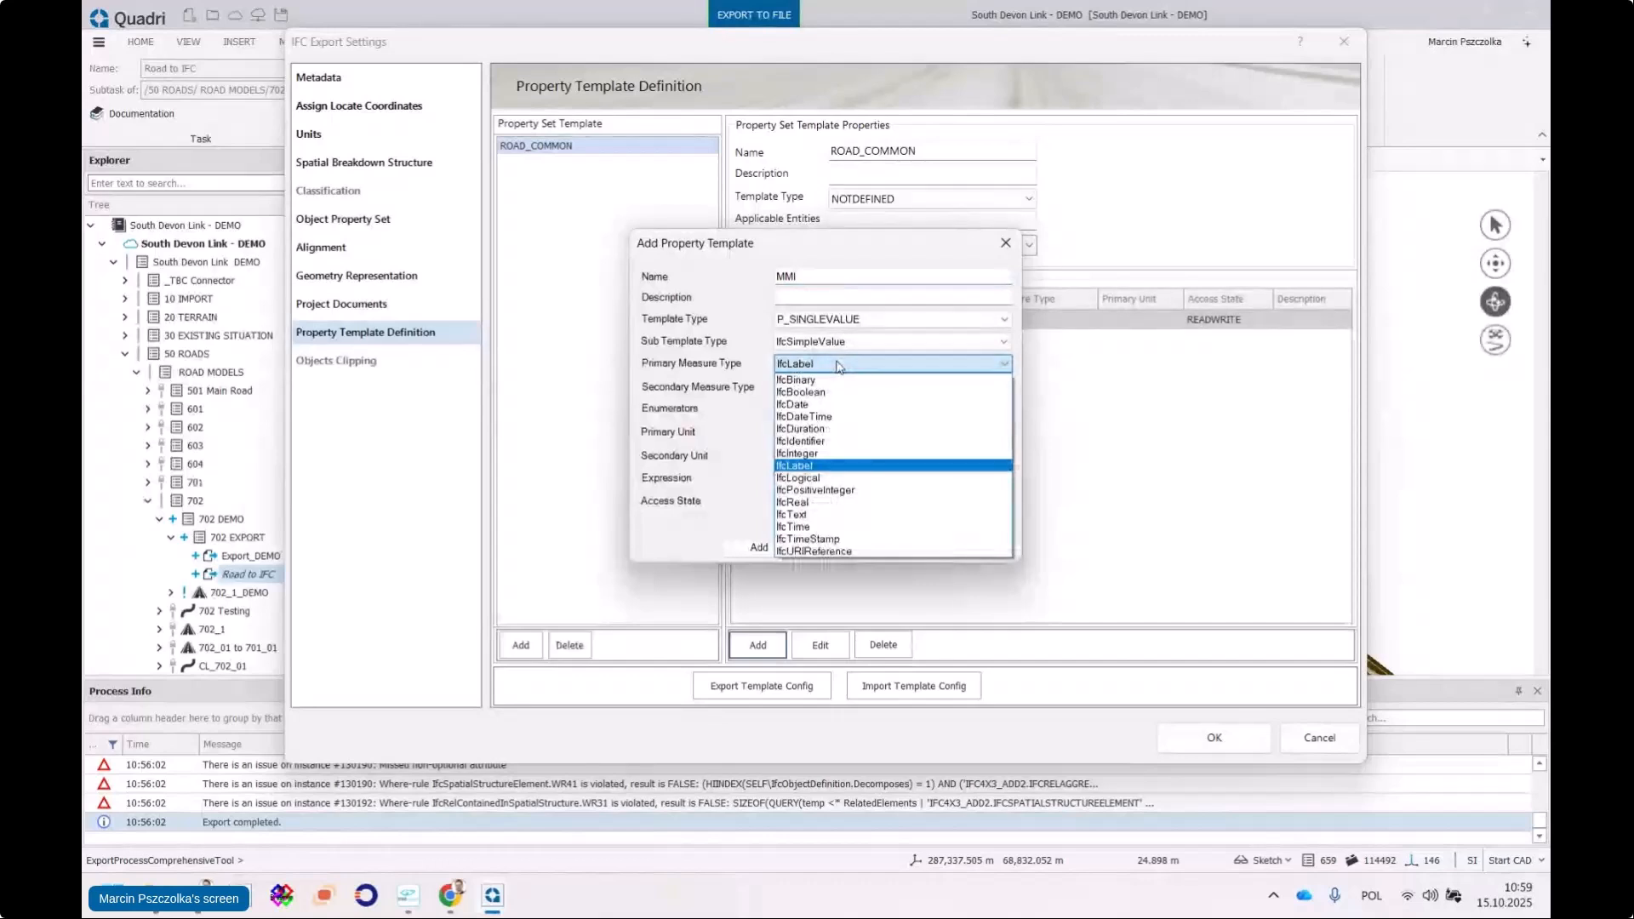
click(800, 453)
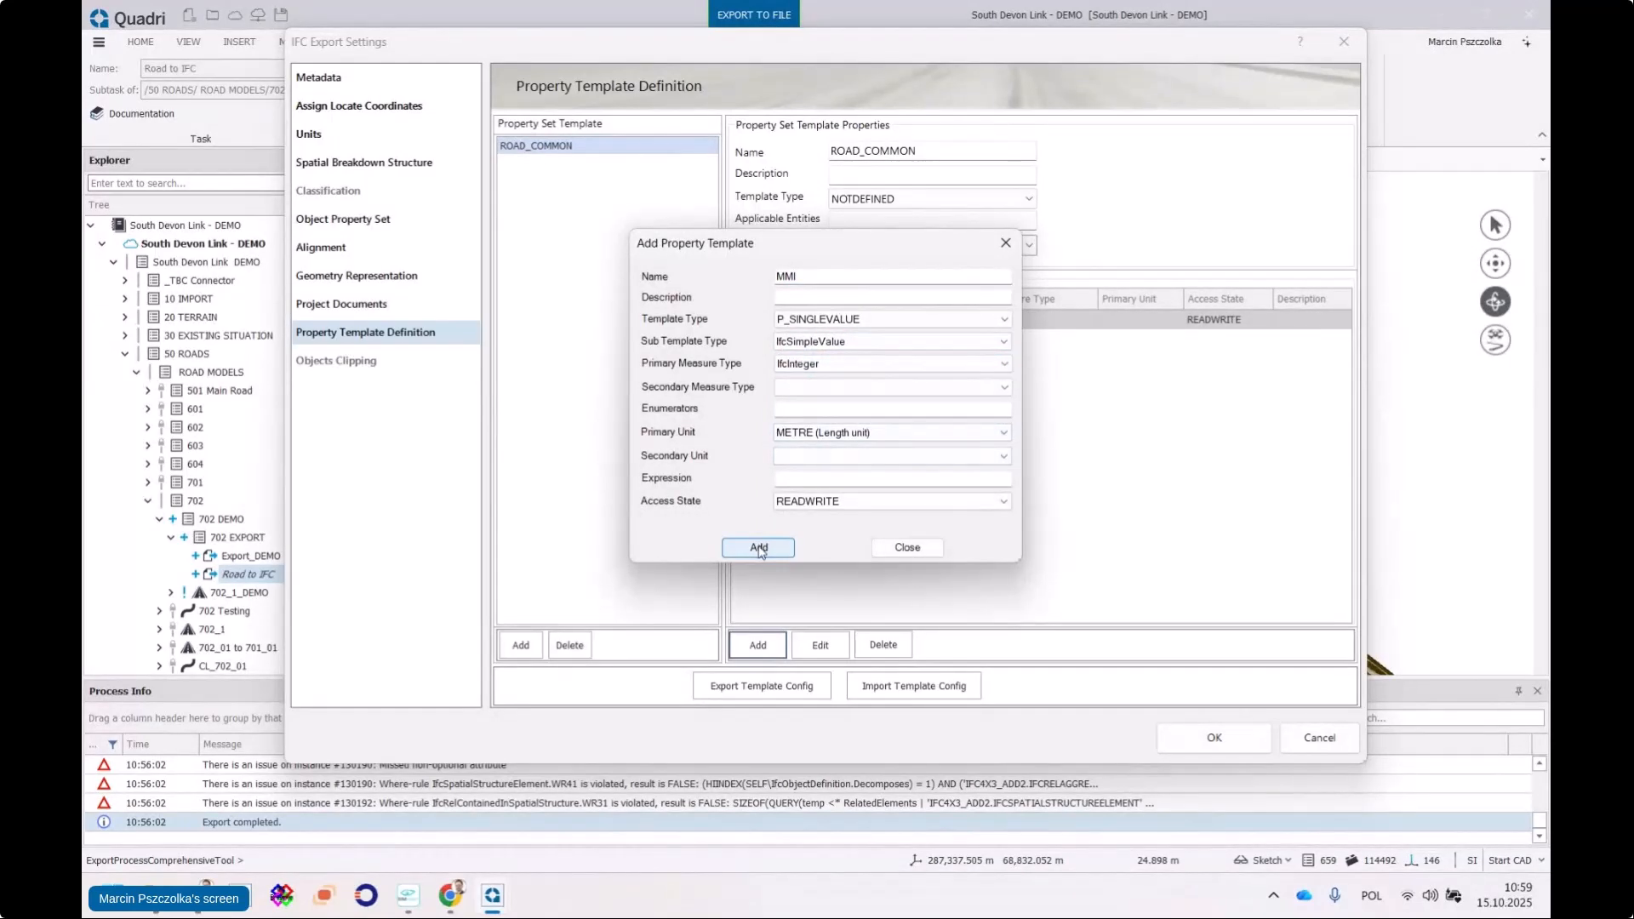
click(935, 435)
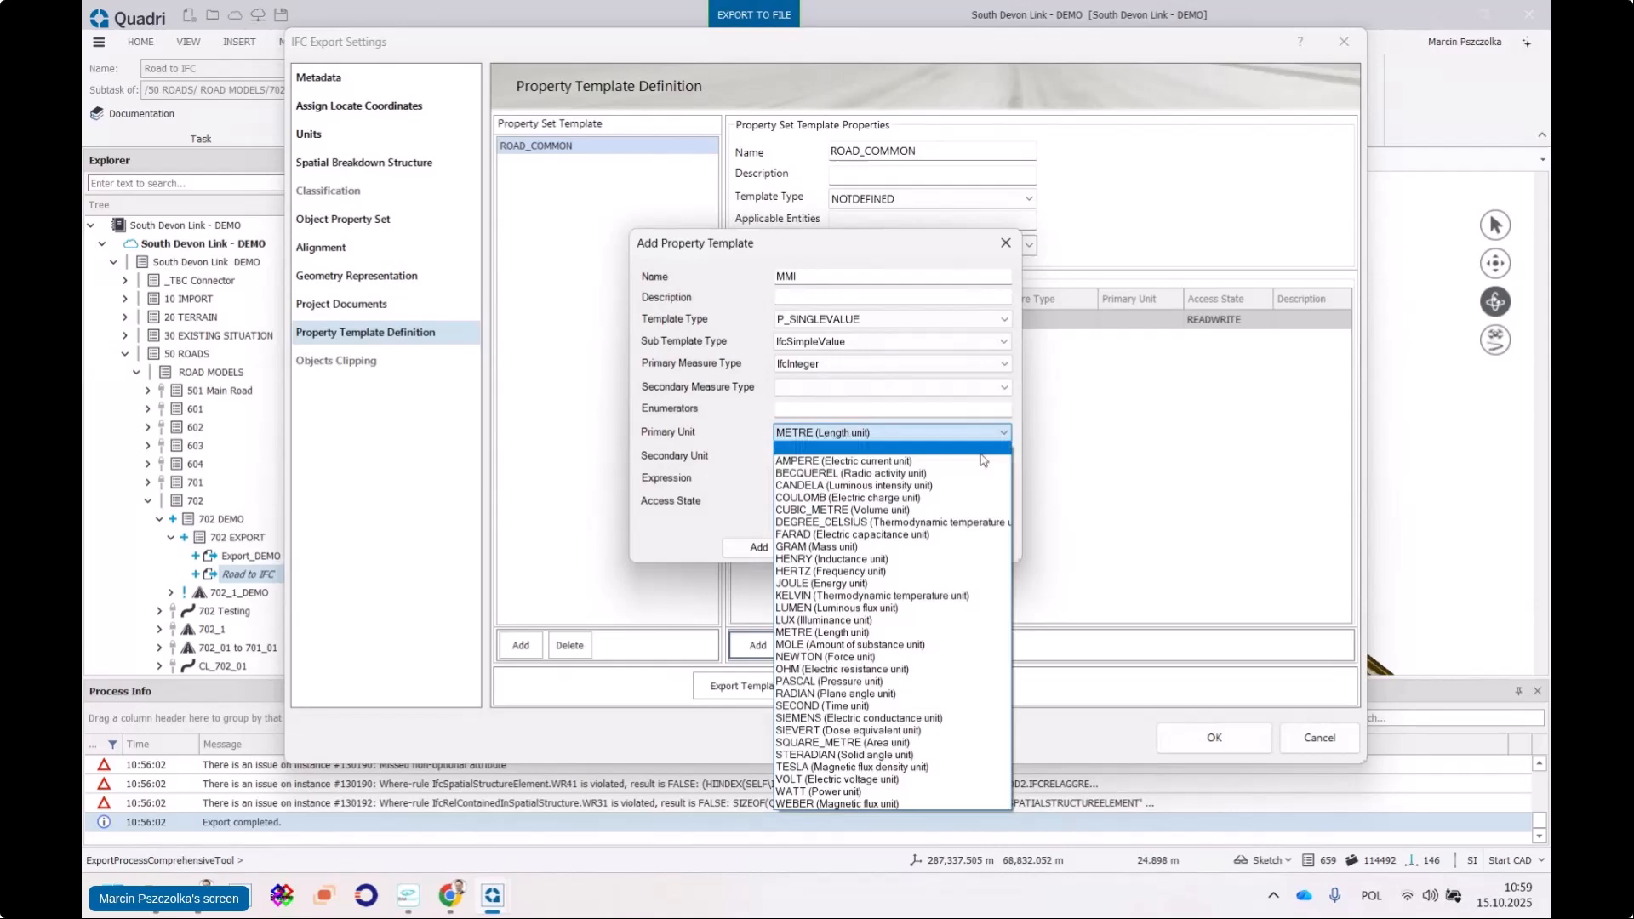
click(934, 450)
click(759, 547)
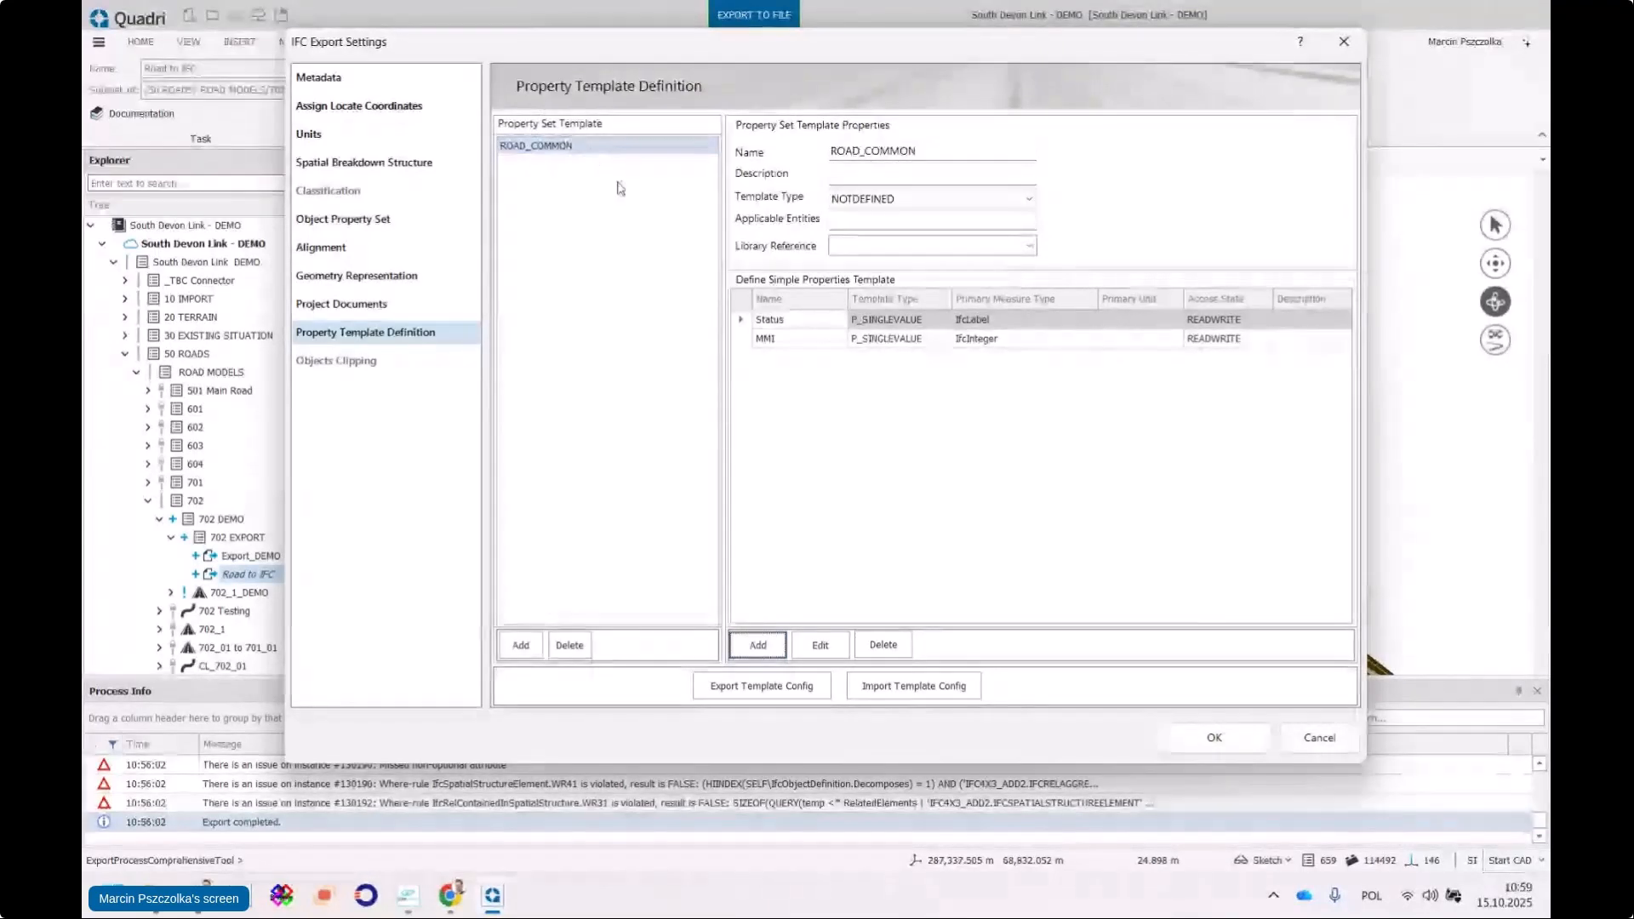
Assign ROAD_COMMON to IfcRoad with Status InProgress and MMI 200
click(353, 164)
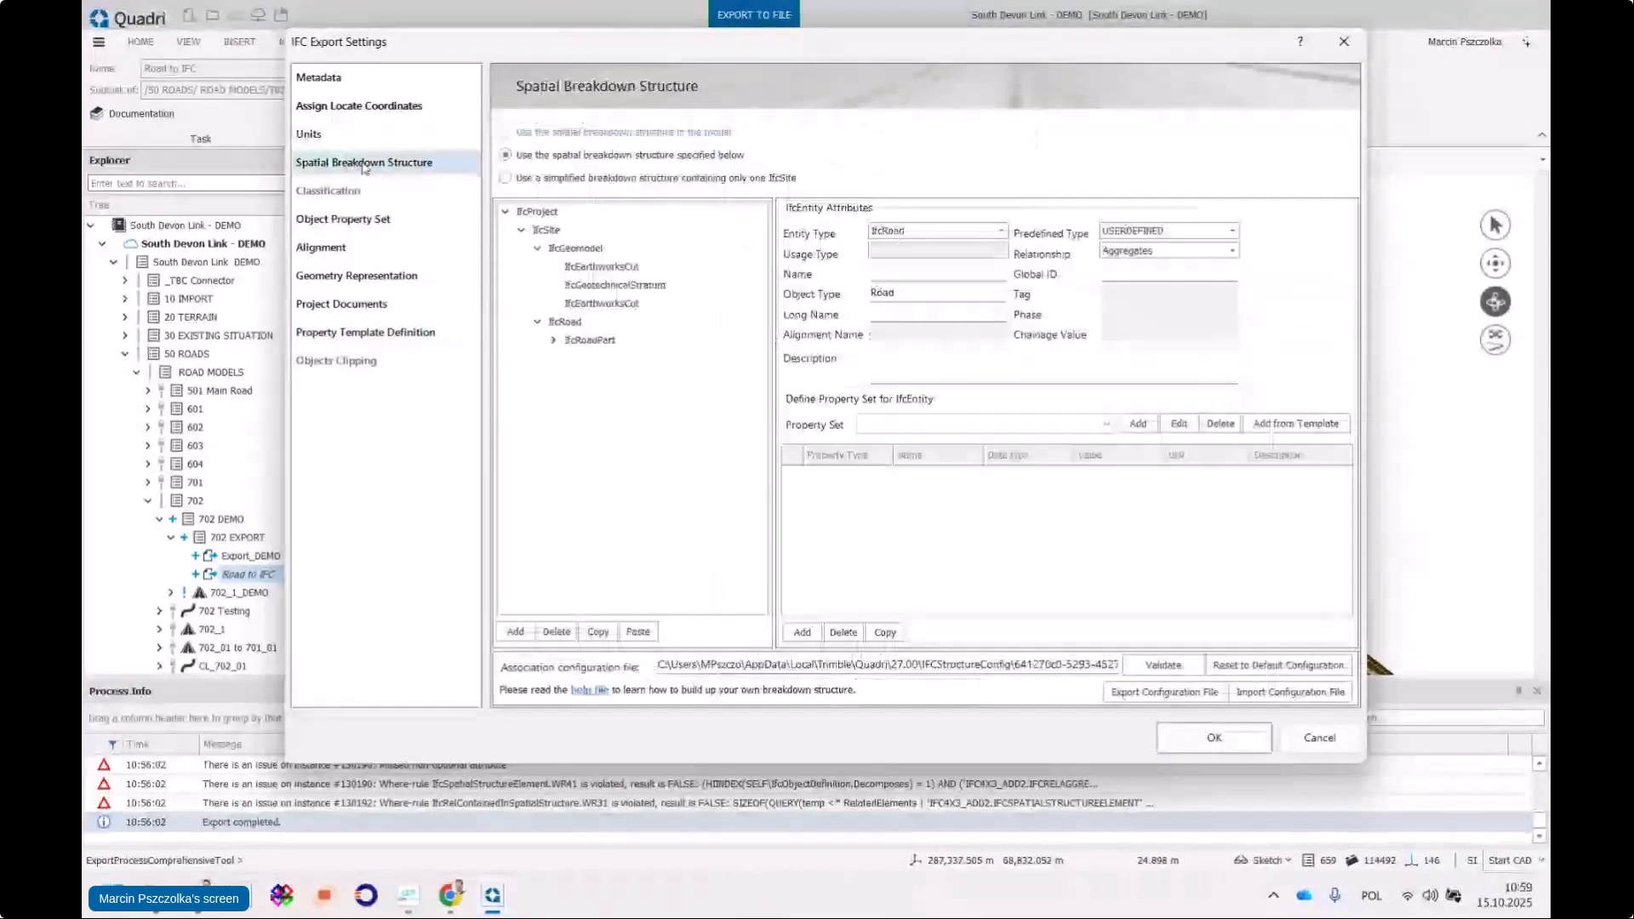
click(579, 325)
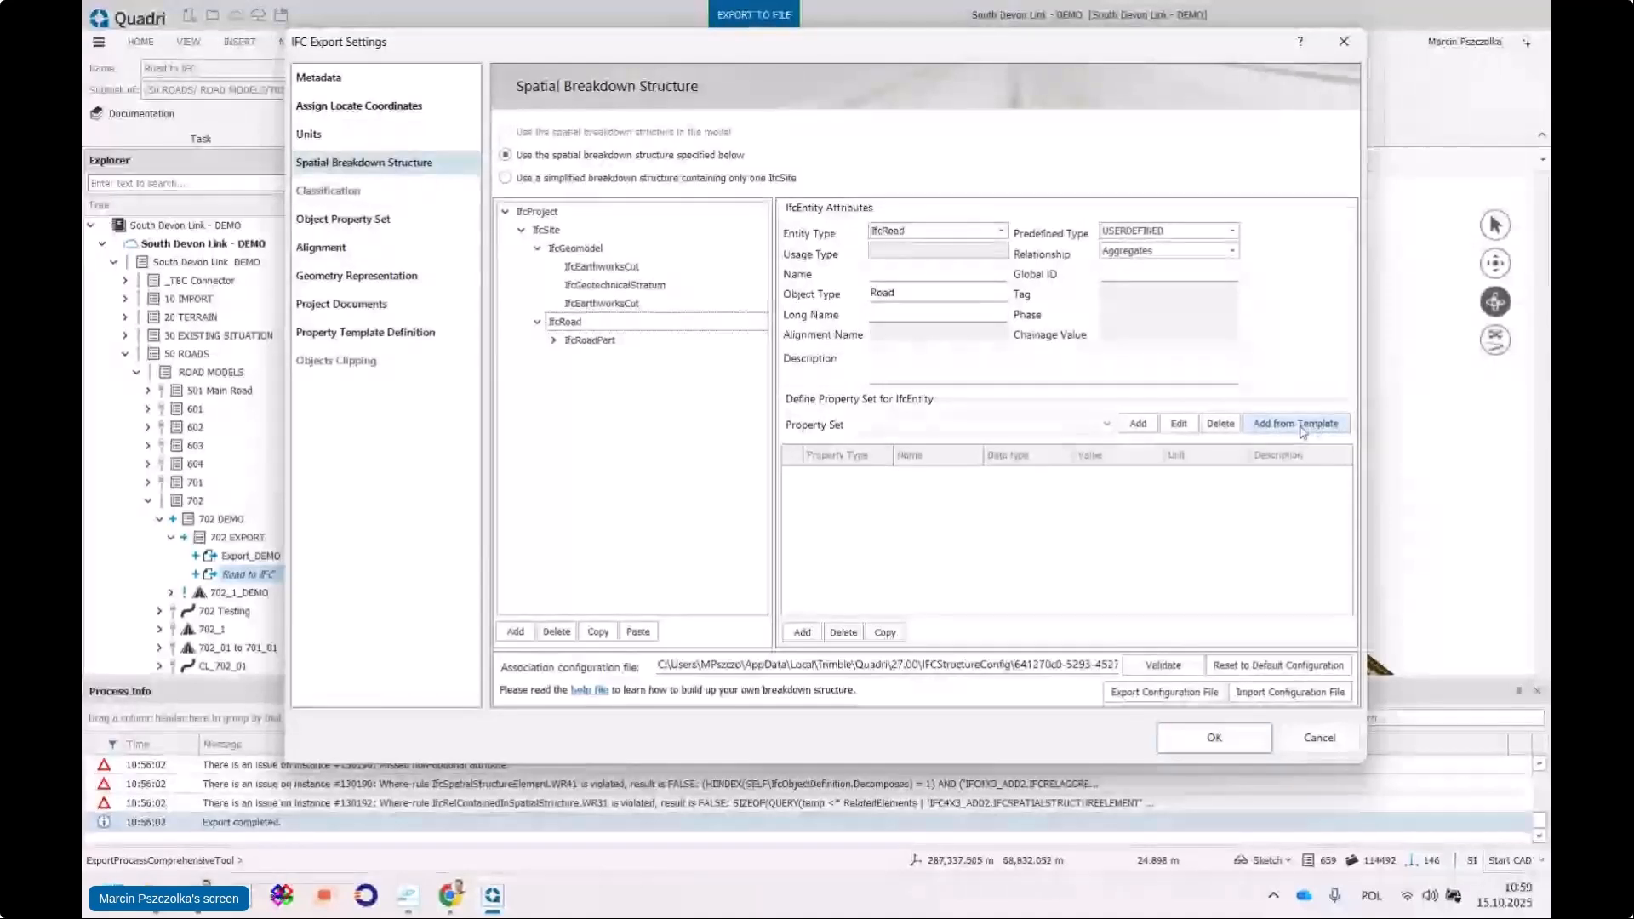
click(1314, 431)
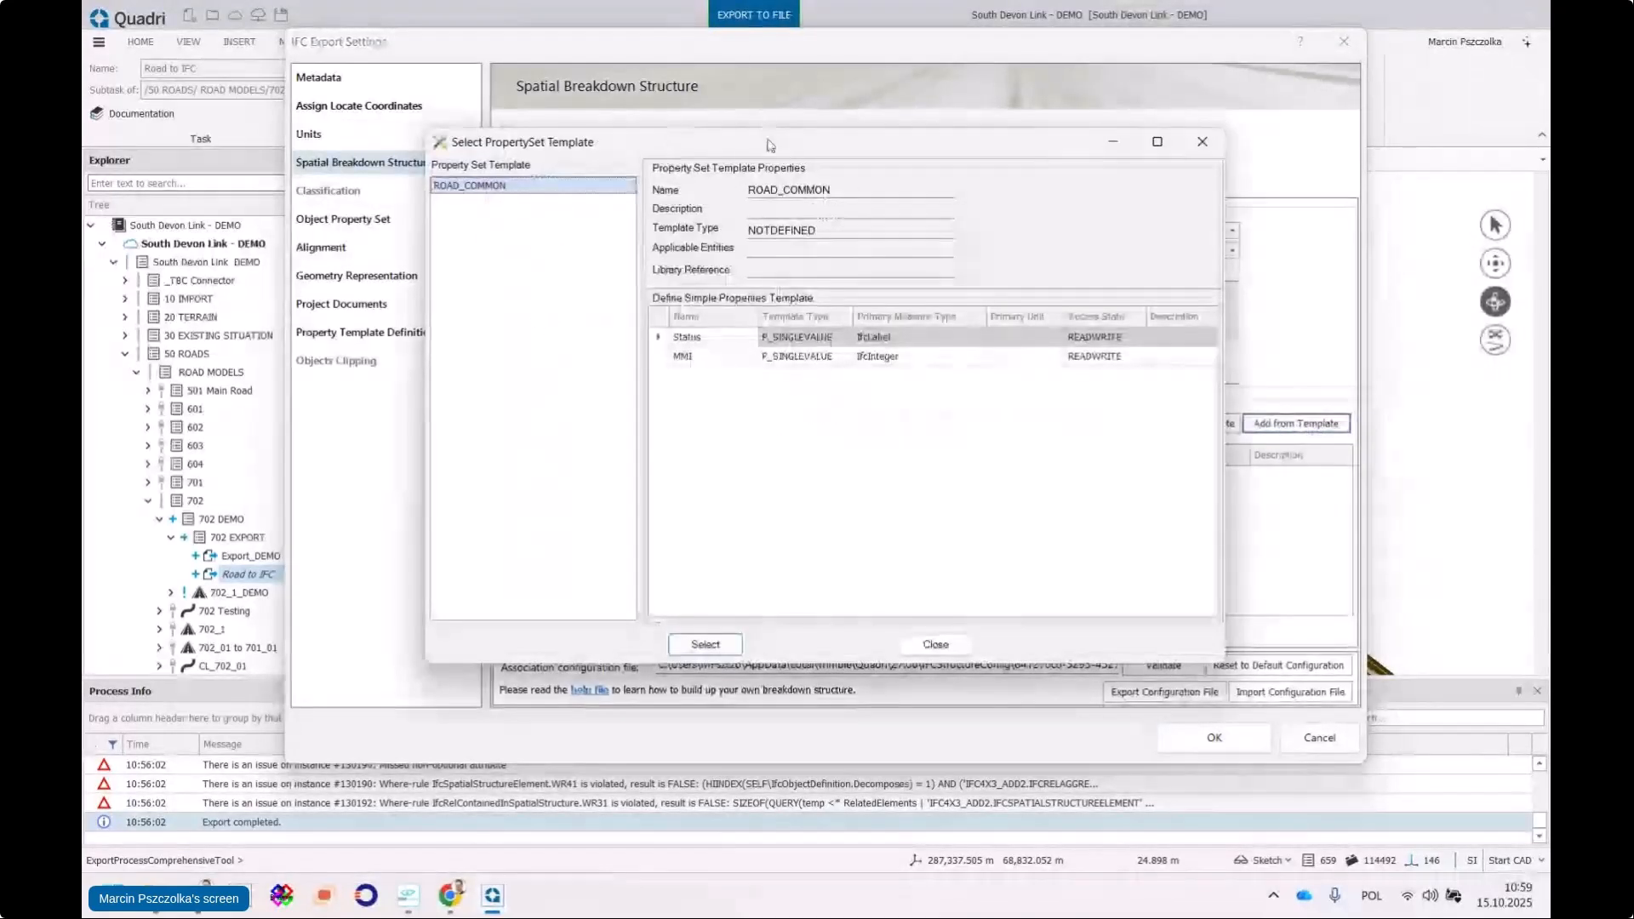
click(725, 646)
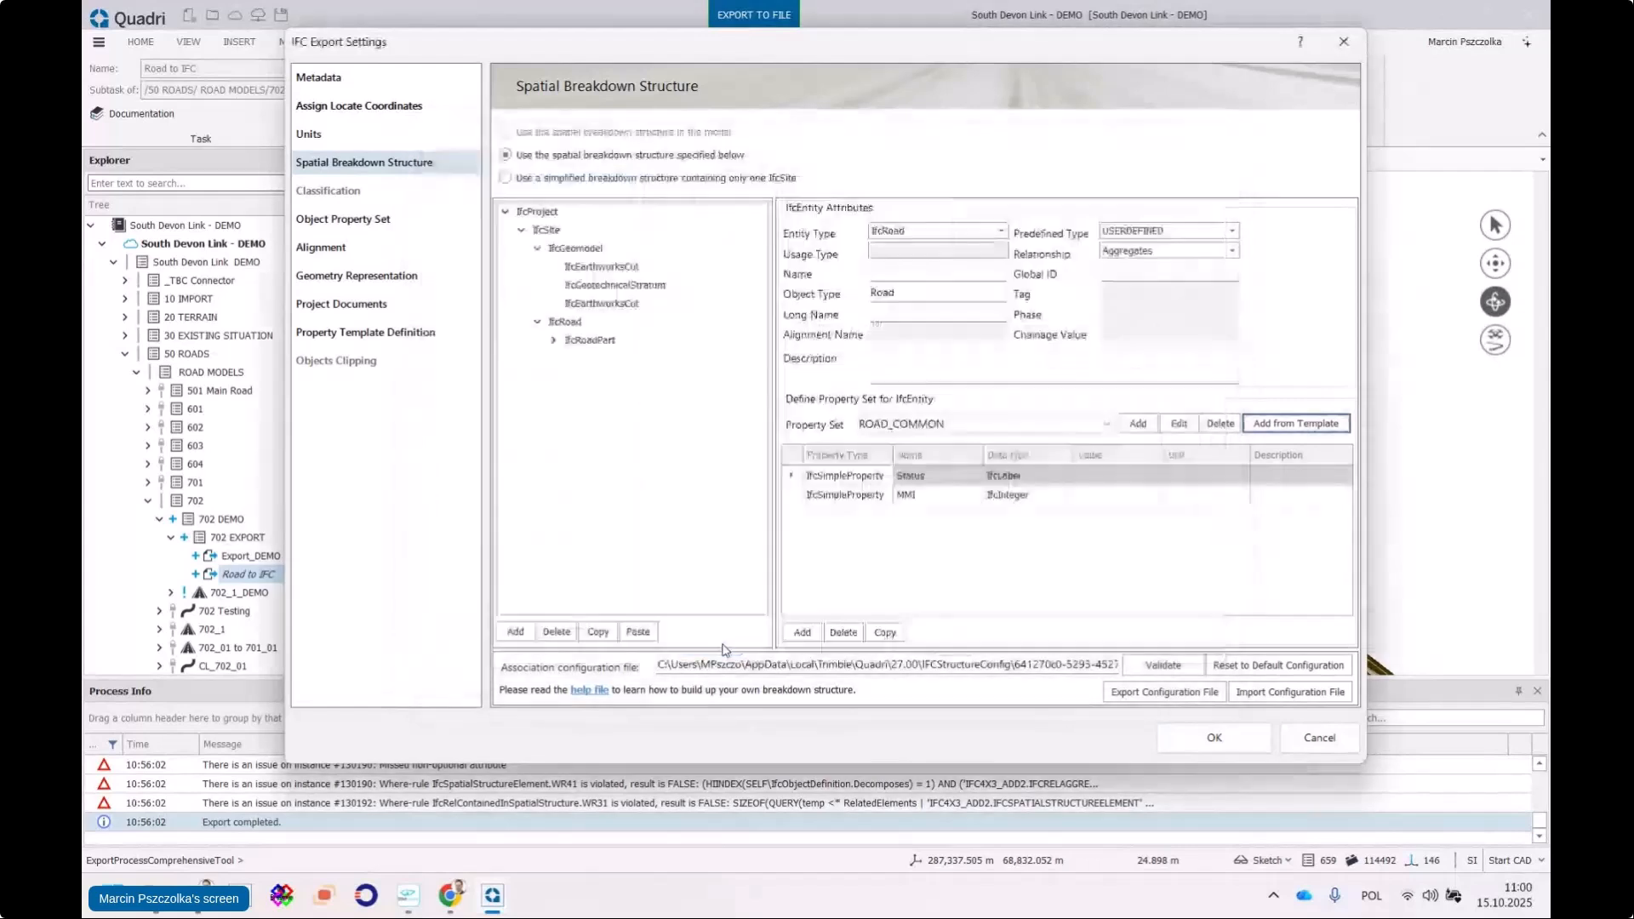
click(1118, 479)
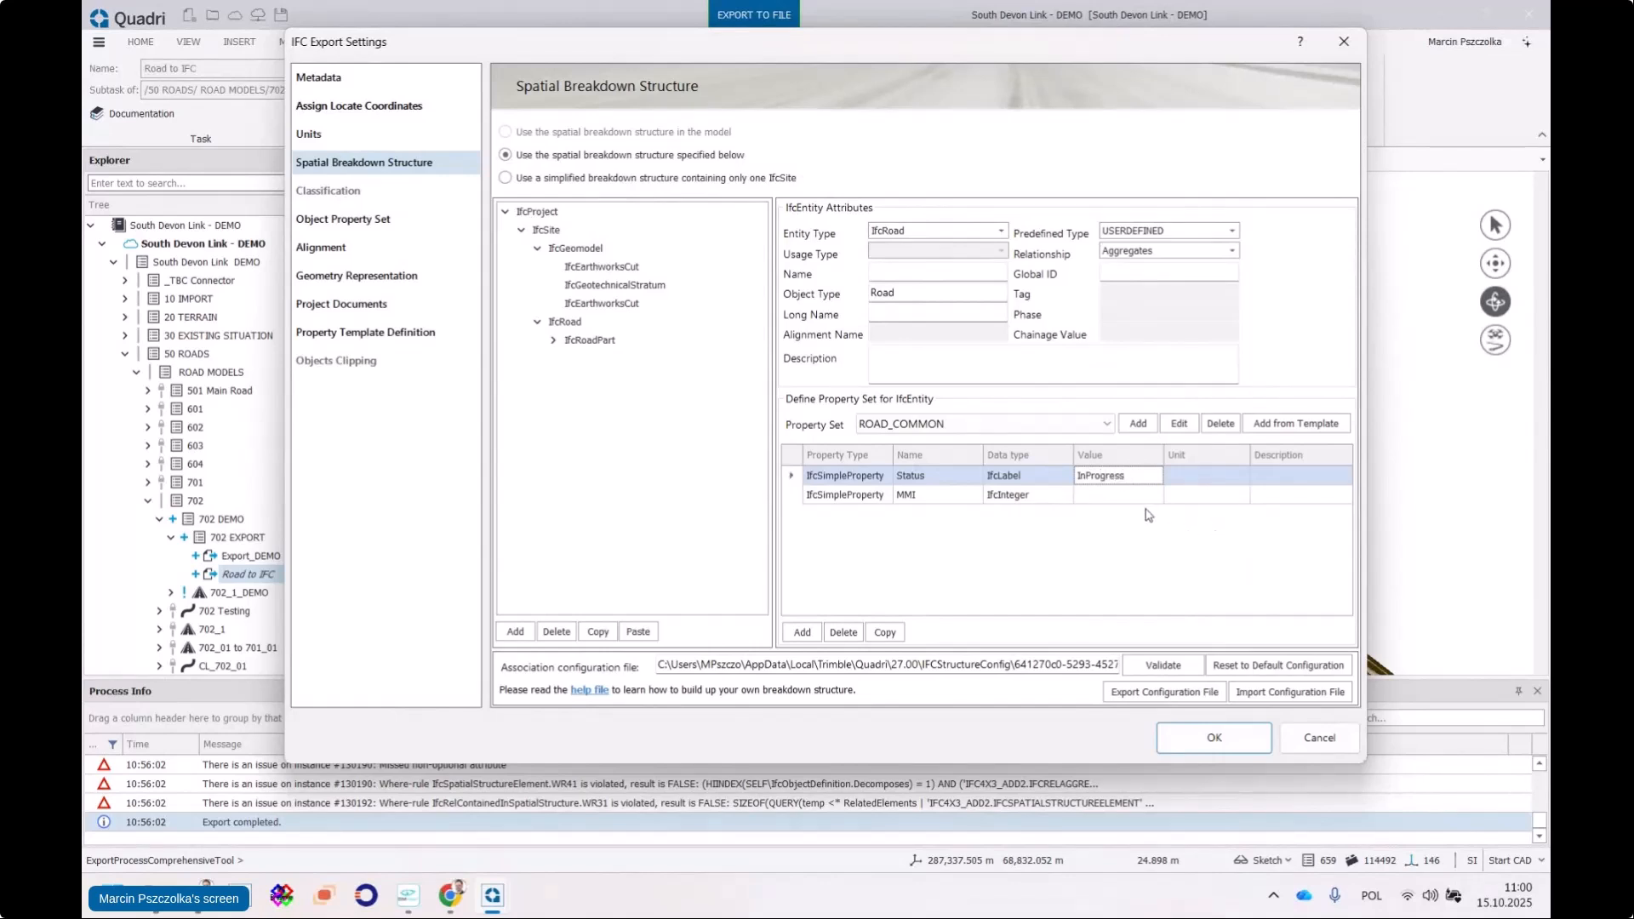
click(1132, 496)
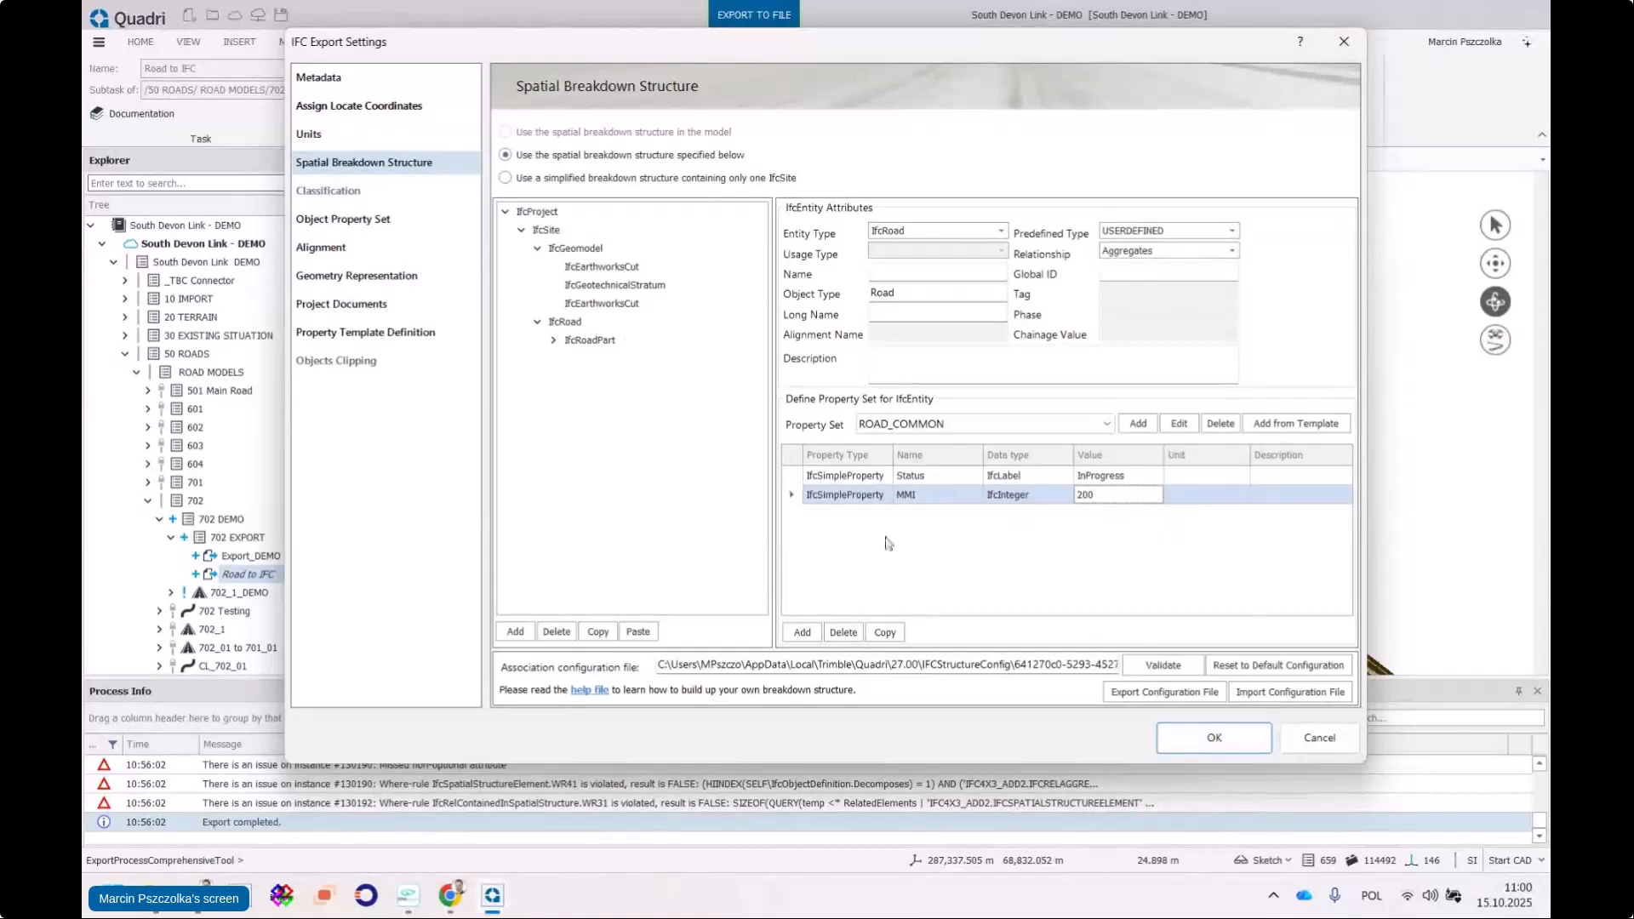
Review the IfcRoadPart nodes and IfcRoad's properties, then accept the export settings
click(555, 342)
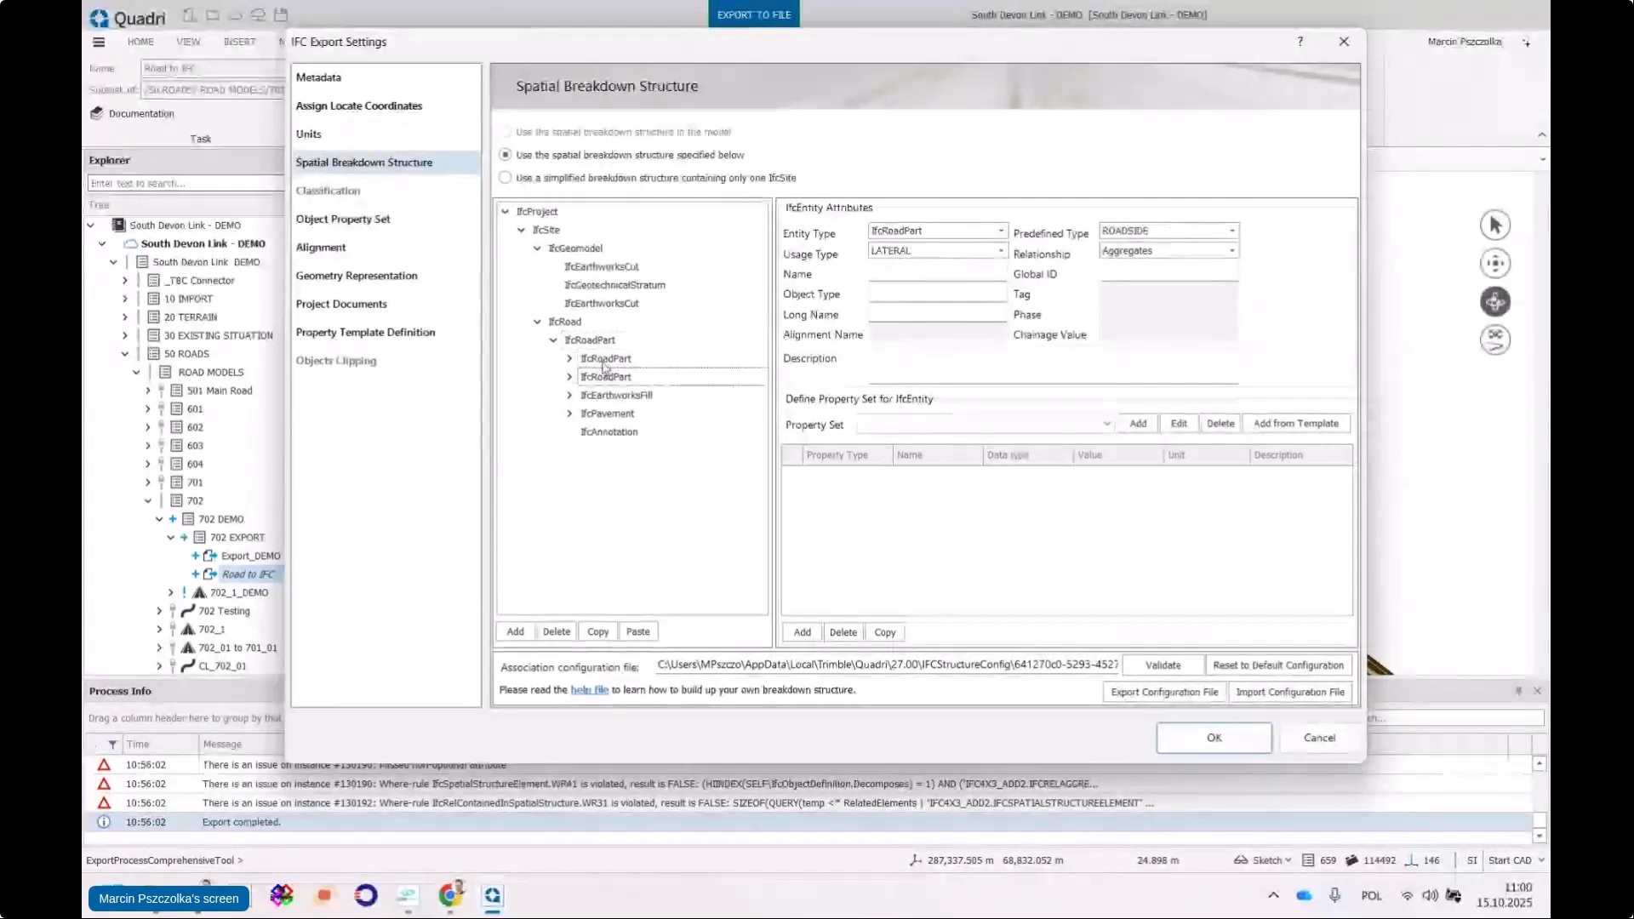
click(1303, 424)
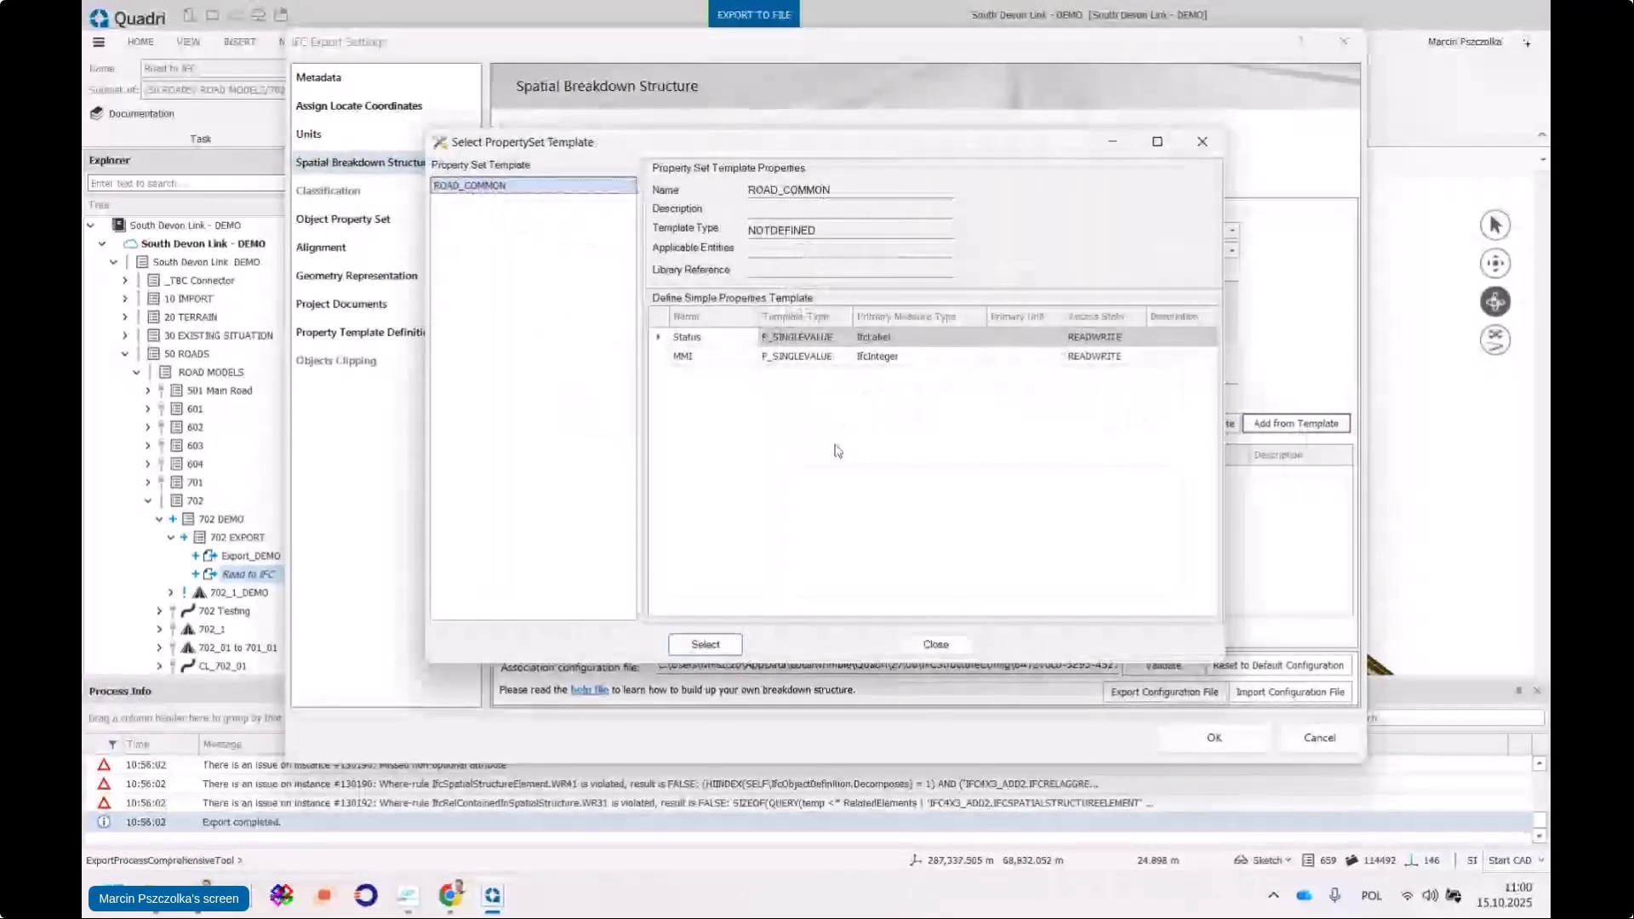
click(941, 644)
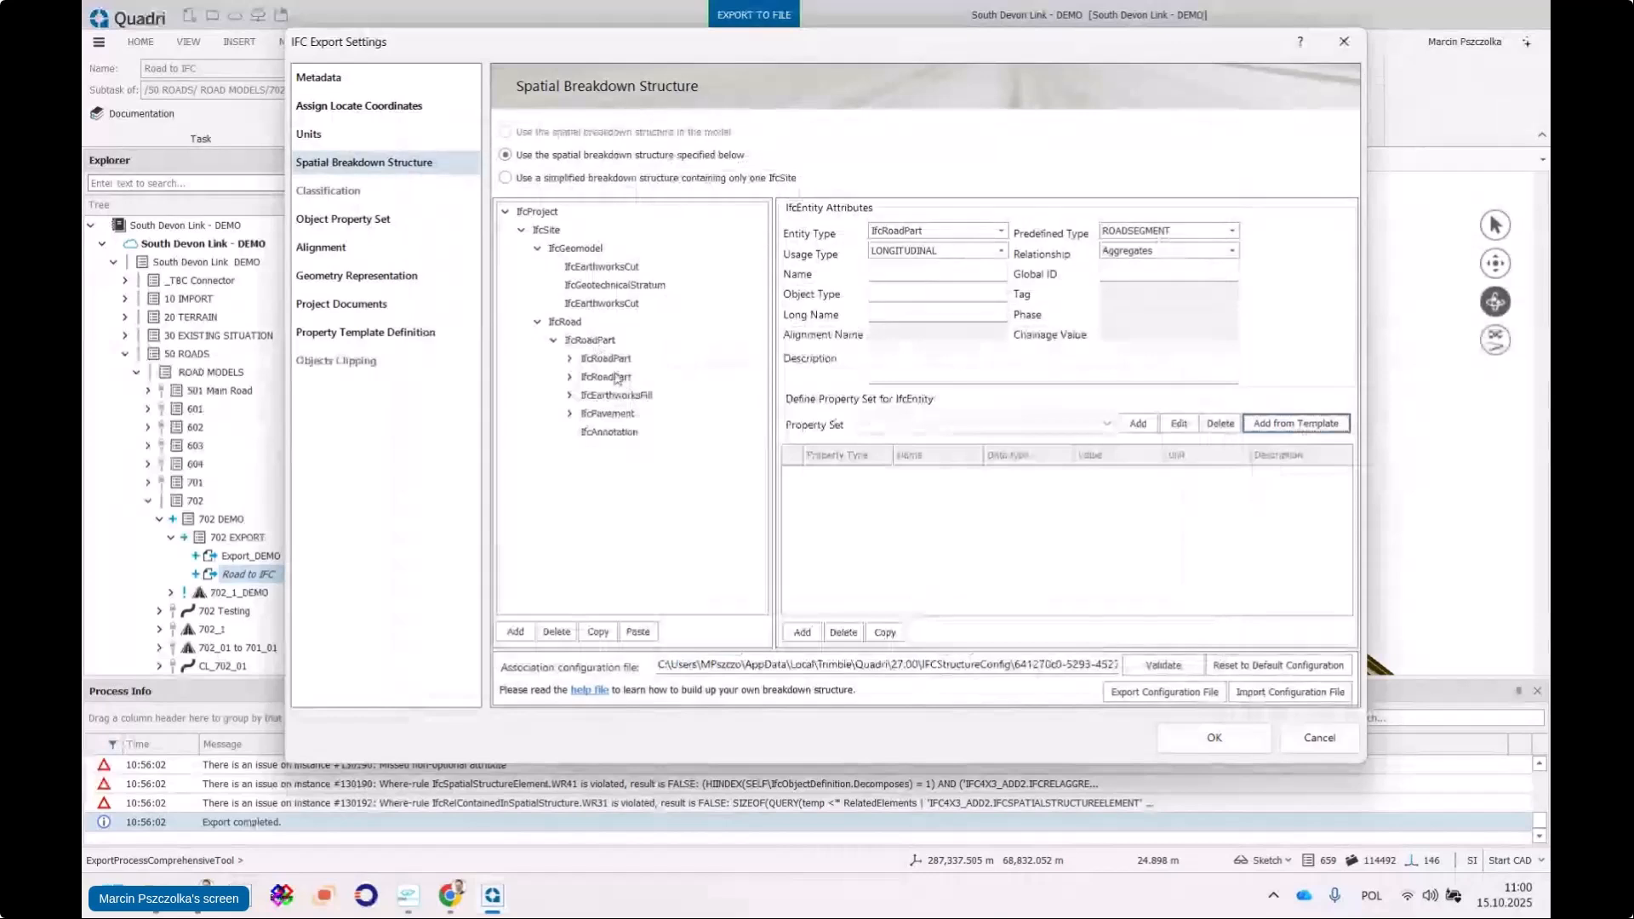
click(570, 376)
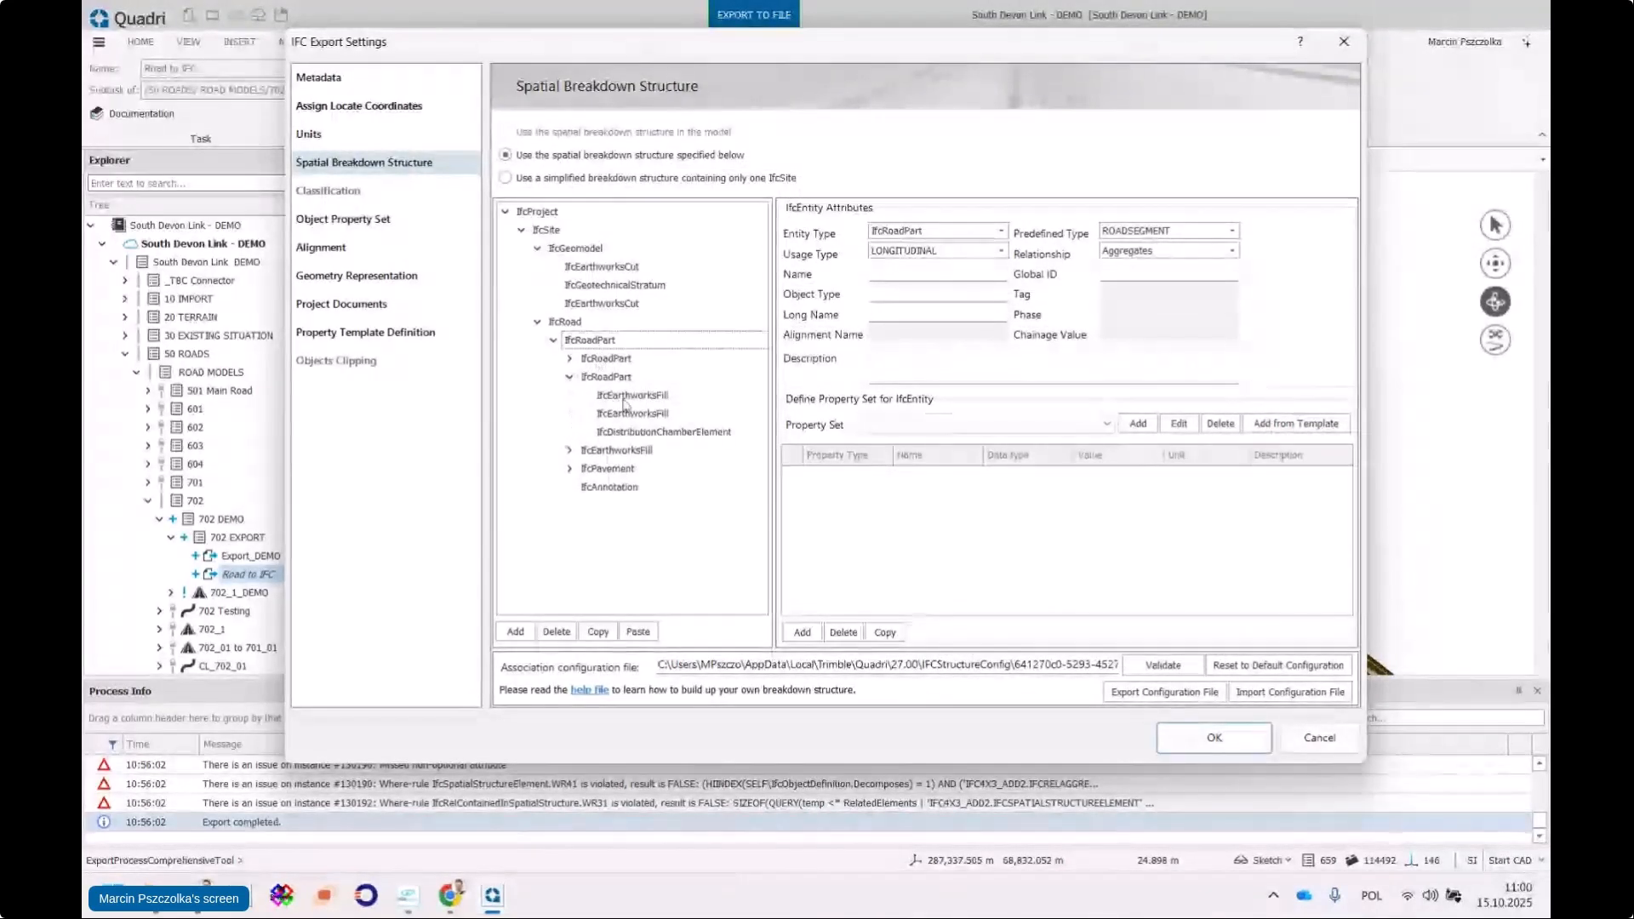
click(569, 378)
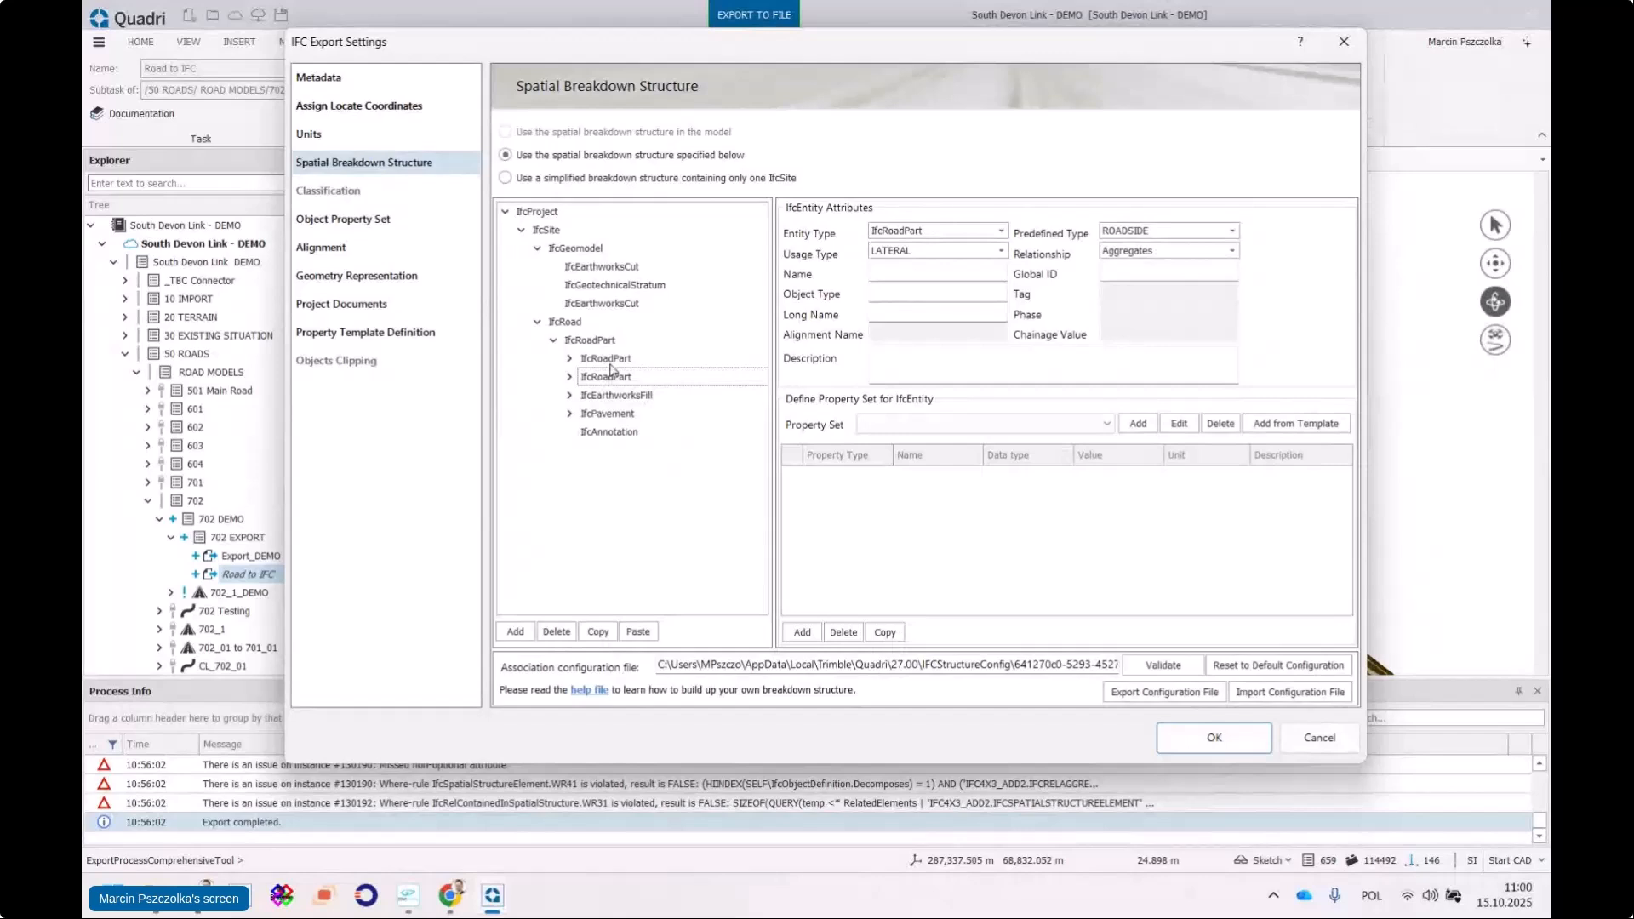
click(596, 341)
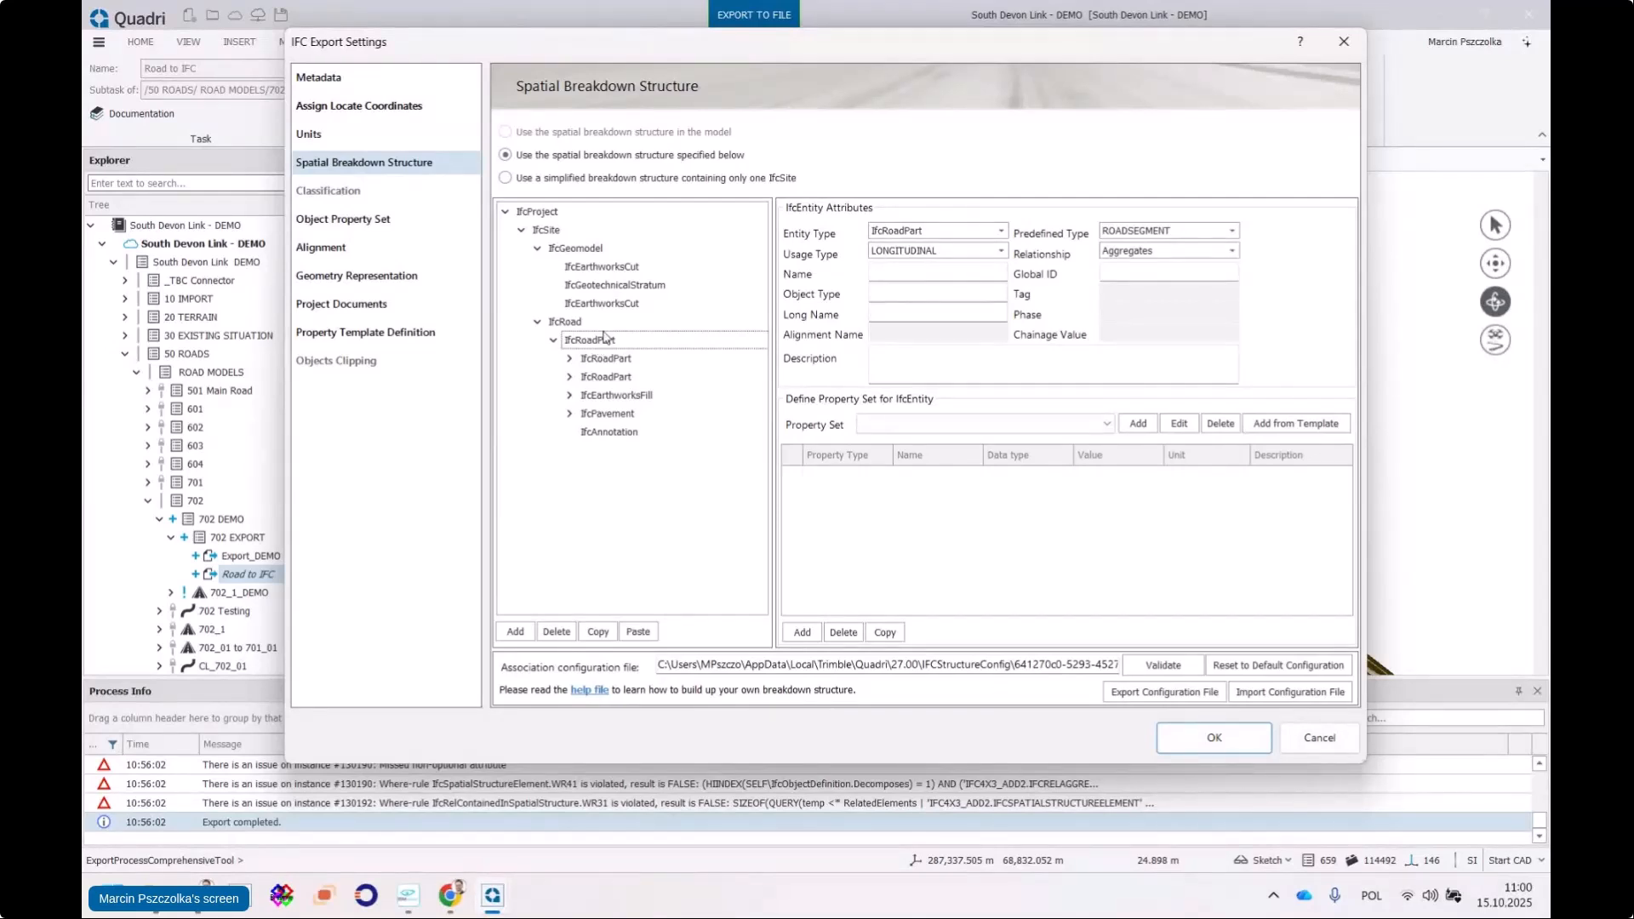
click(565, 323)
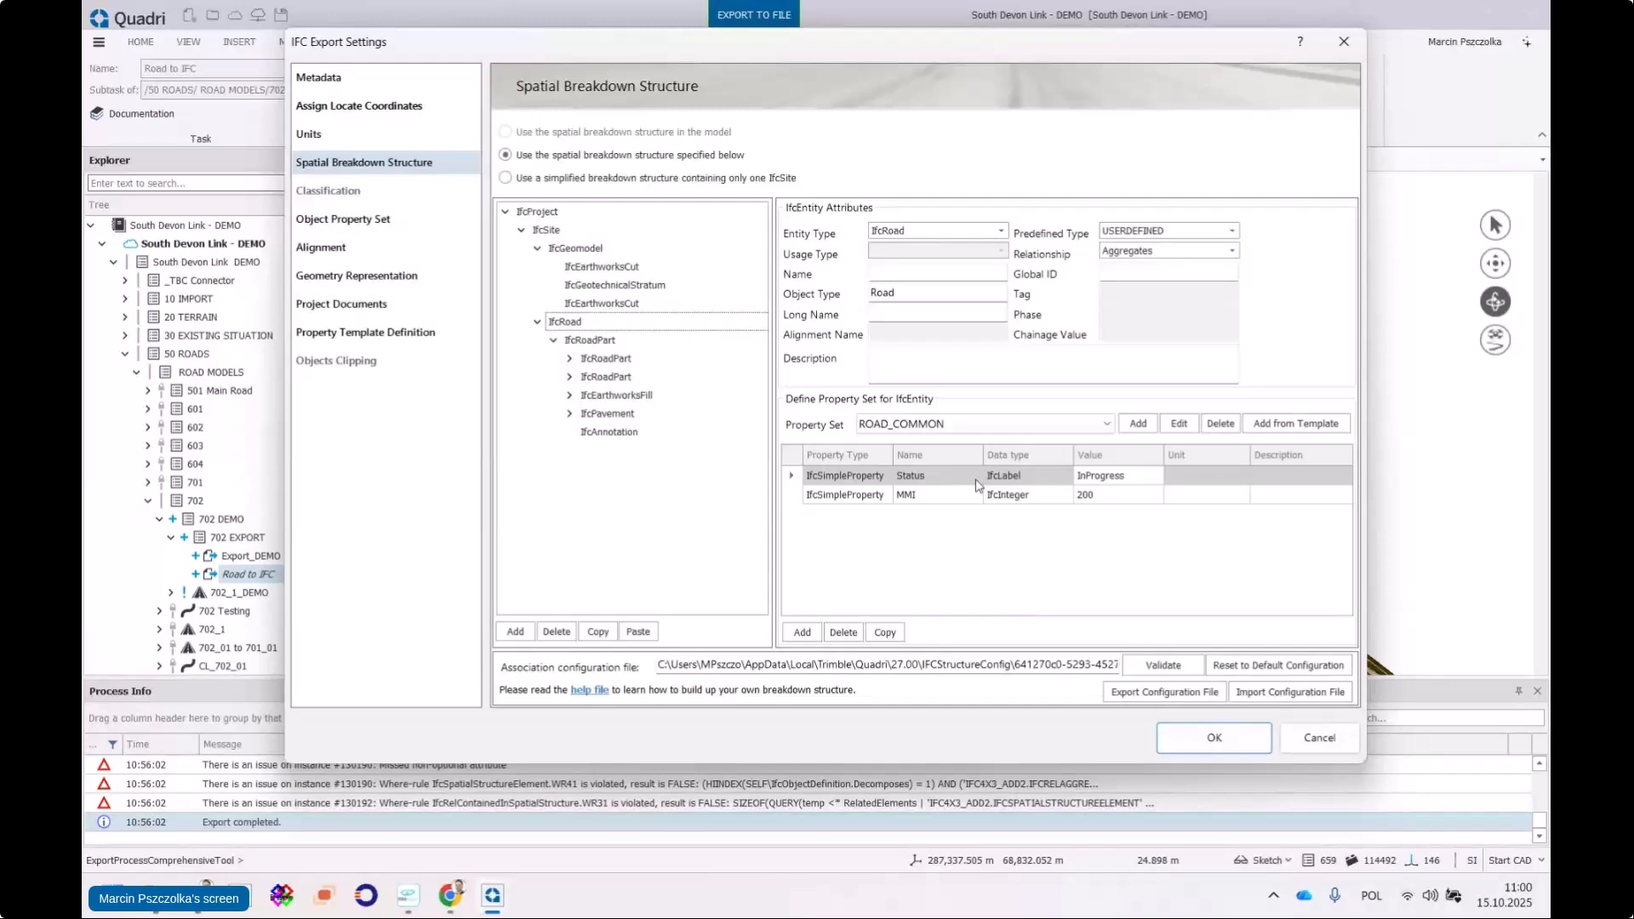
click(1215, 737)
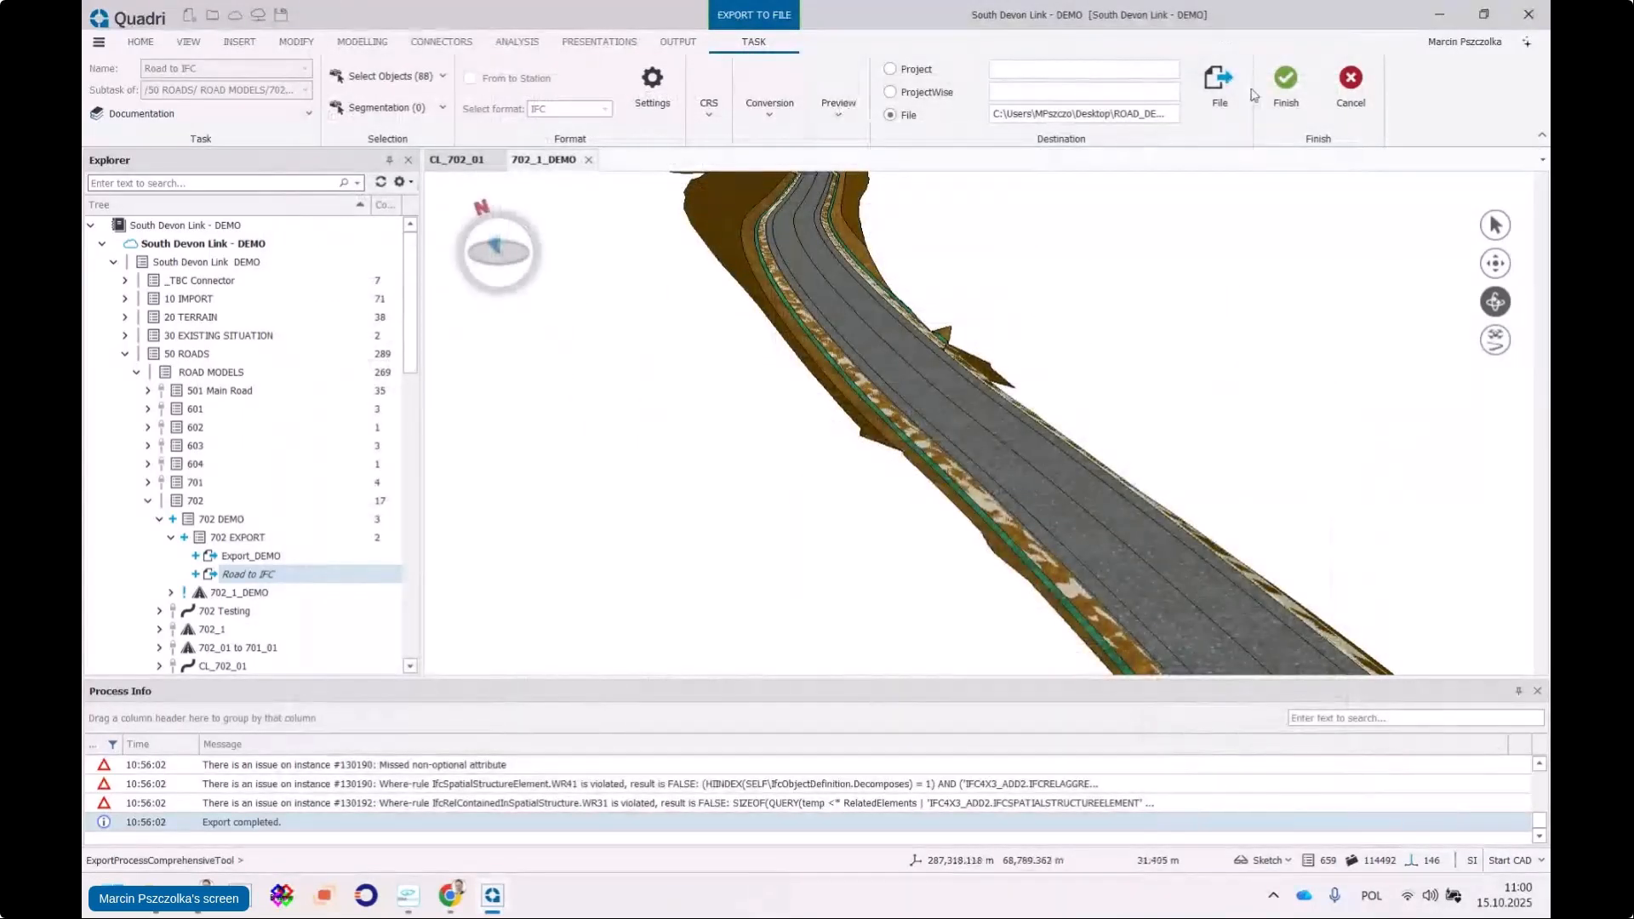
Run the export to ROAD_DEMO 1510.ifc and switch to BIMvision
click(1286, 86)
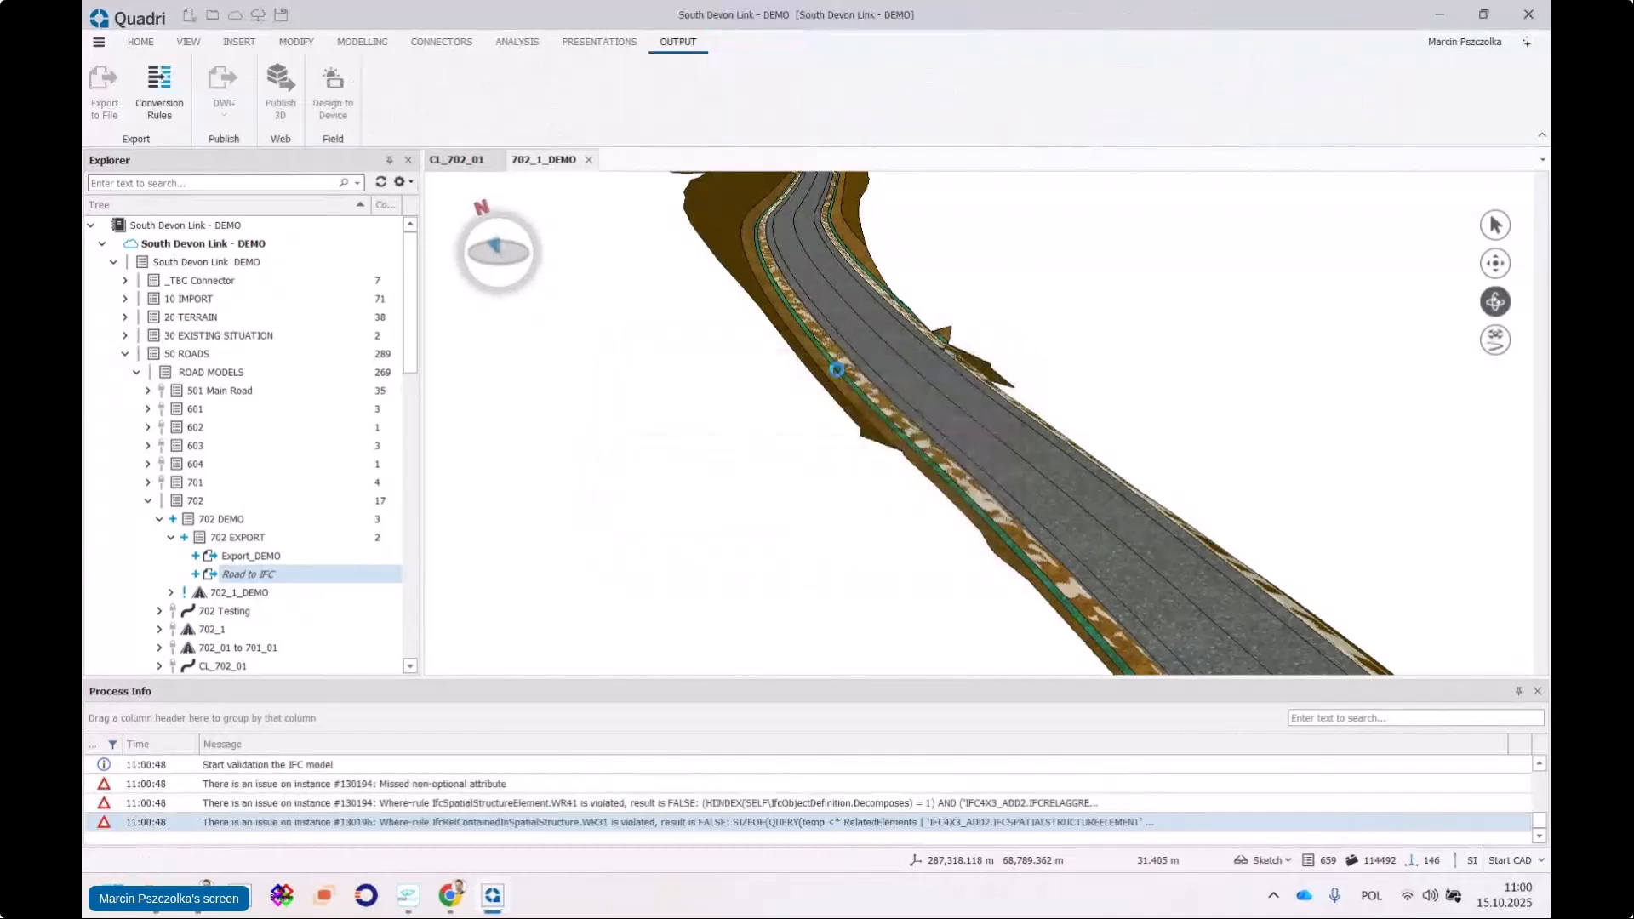
click(414, 892)
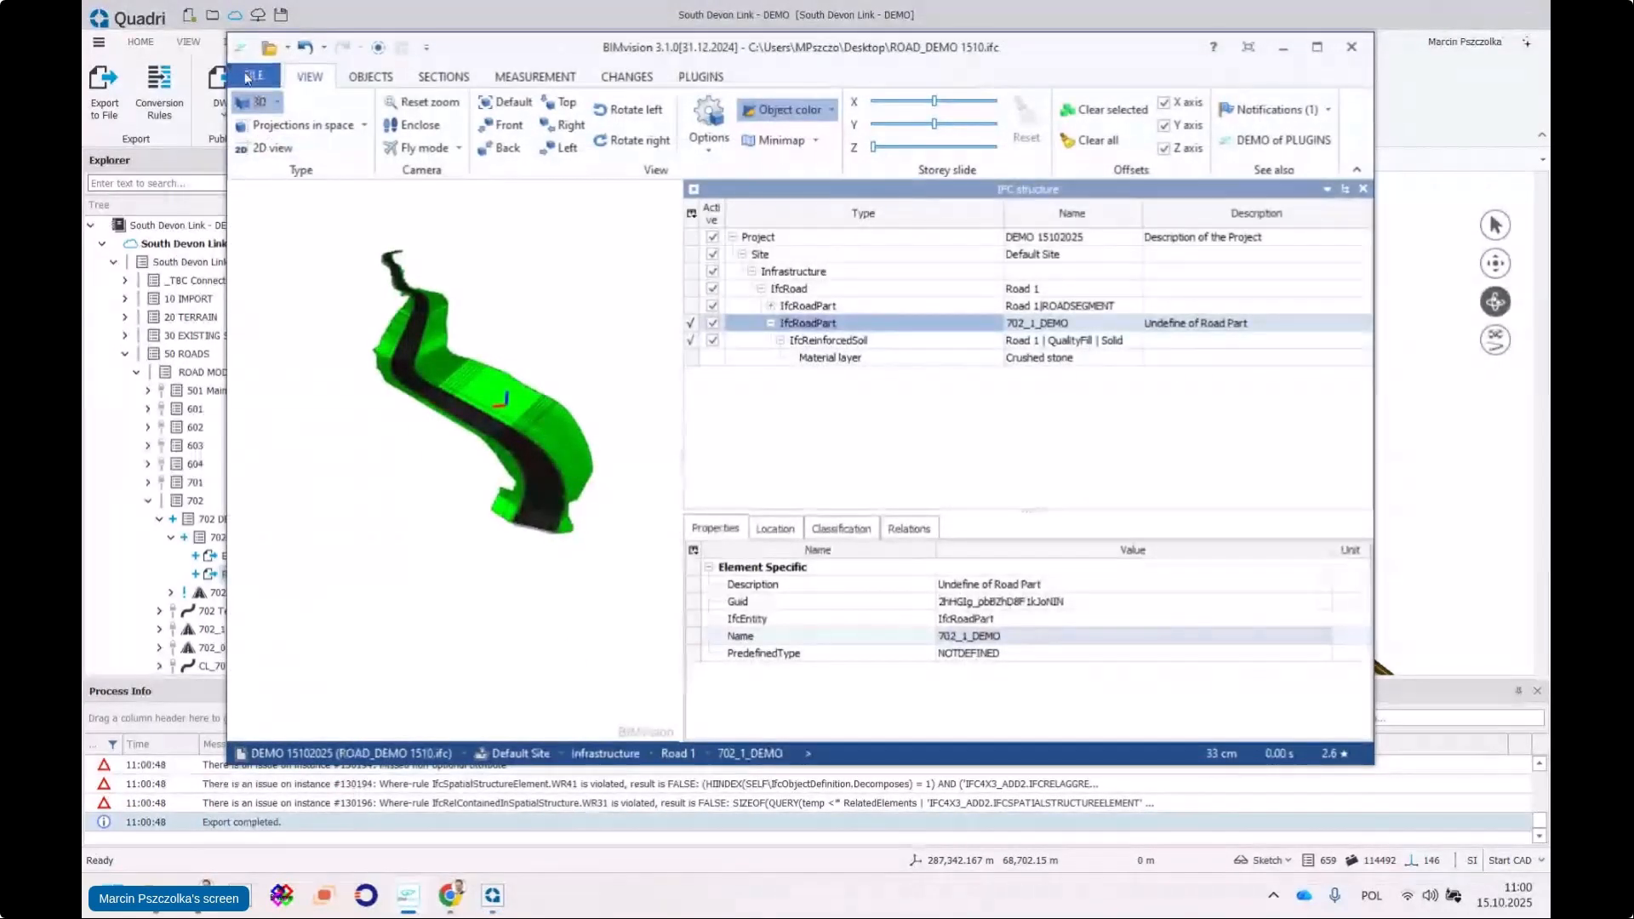
Reload ROAD_DEMO 1510.ifc in BIMvision
click(254, 75)
click(274, 101)
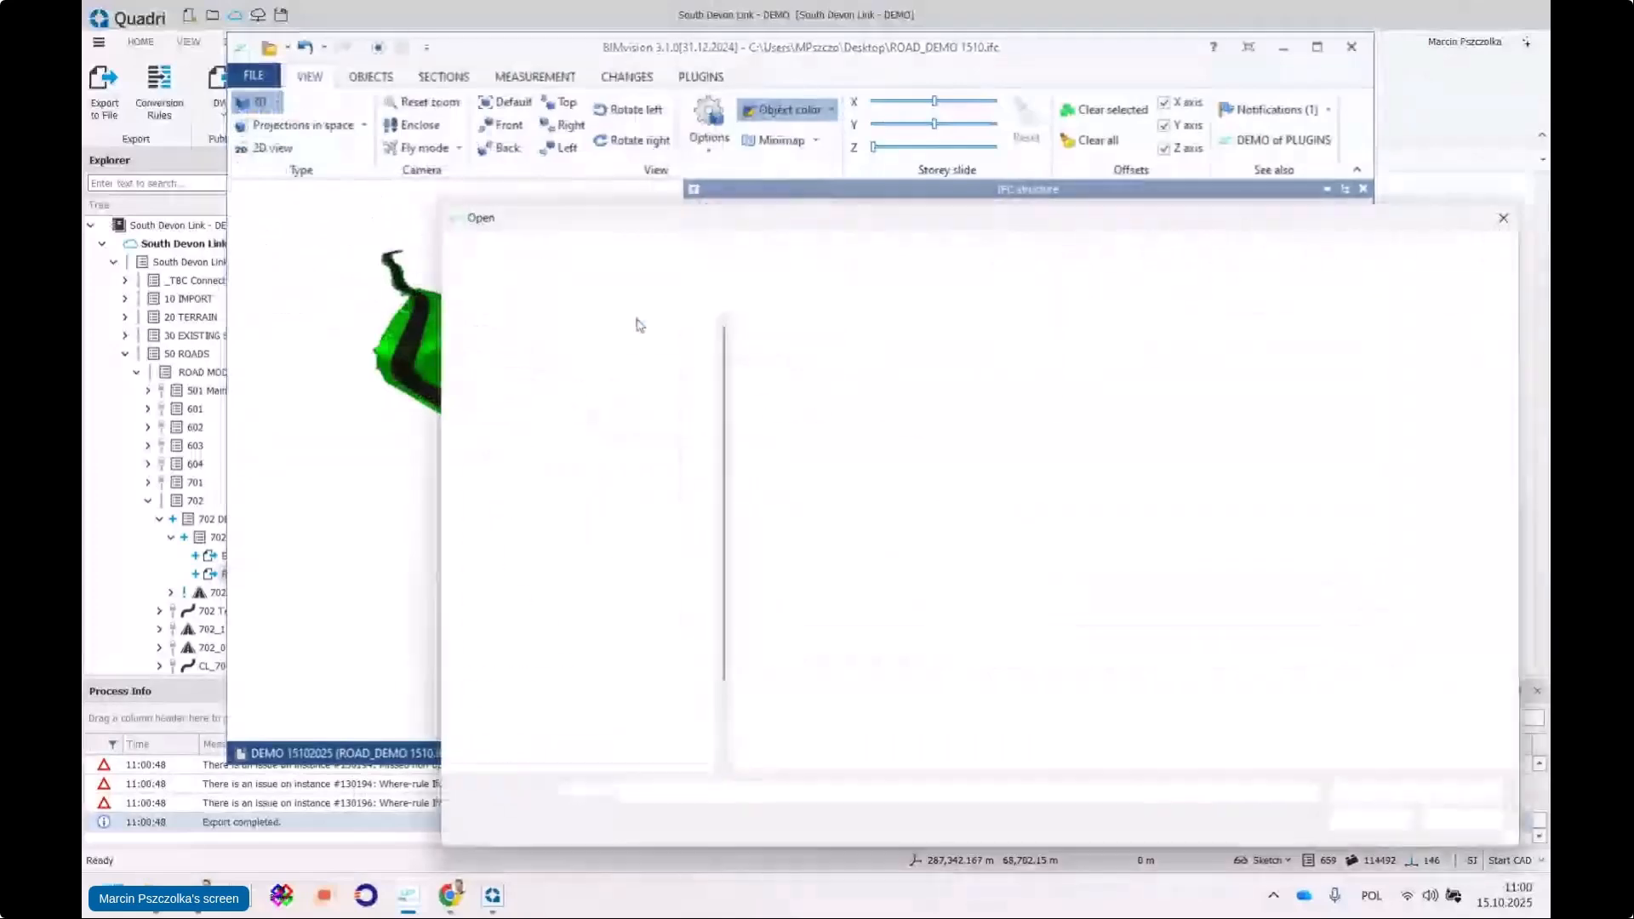
click(1390, 832)
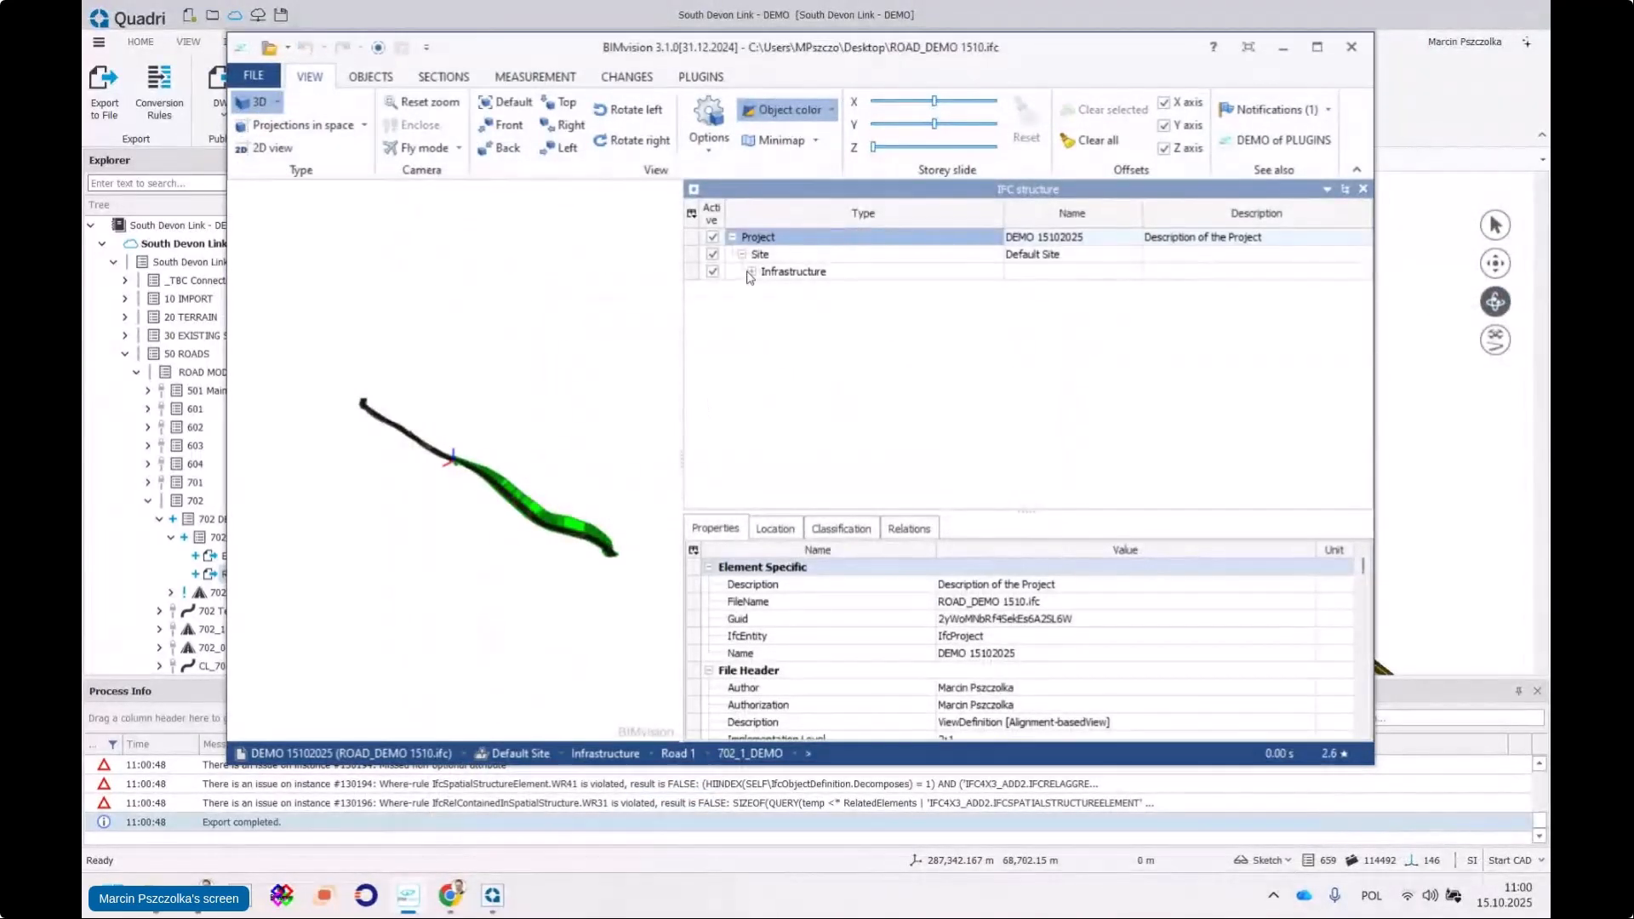
Check that IfcRoad Road 1 carries ROAD_COMMON with MMI 200 and Status InProgress
click(752, 272)
click(789, 289)
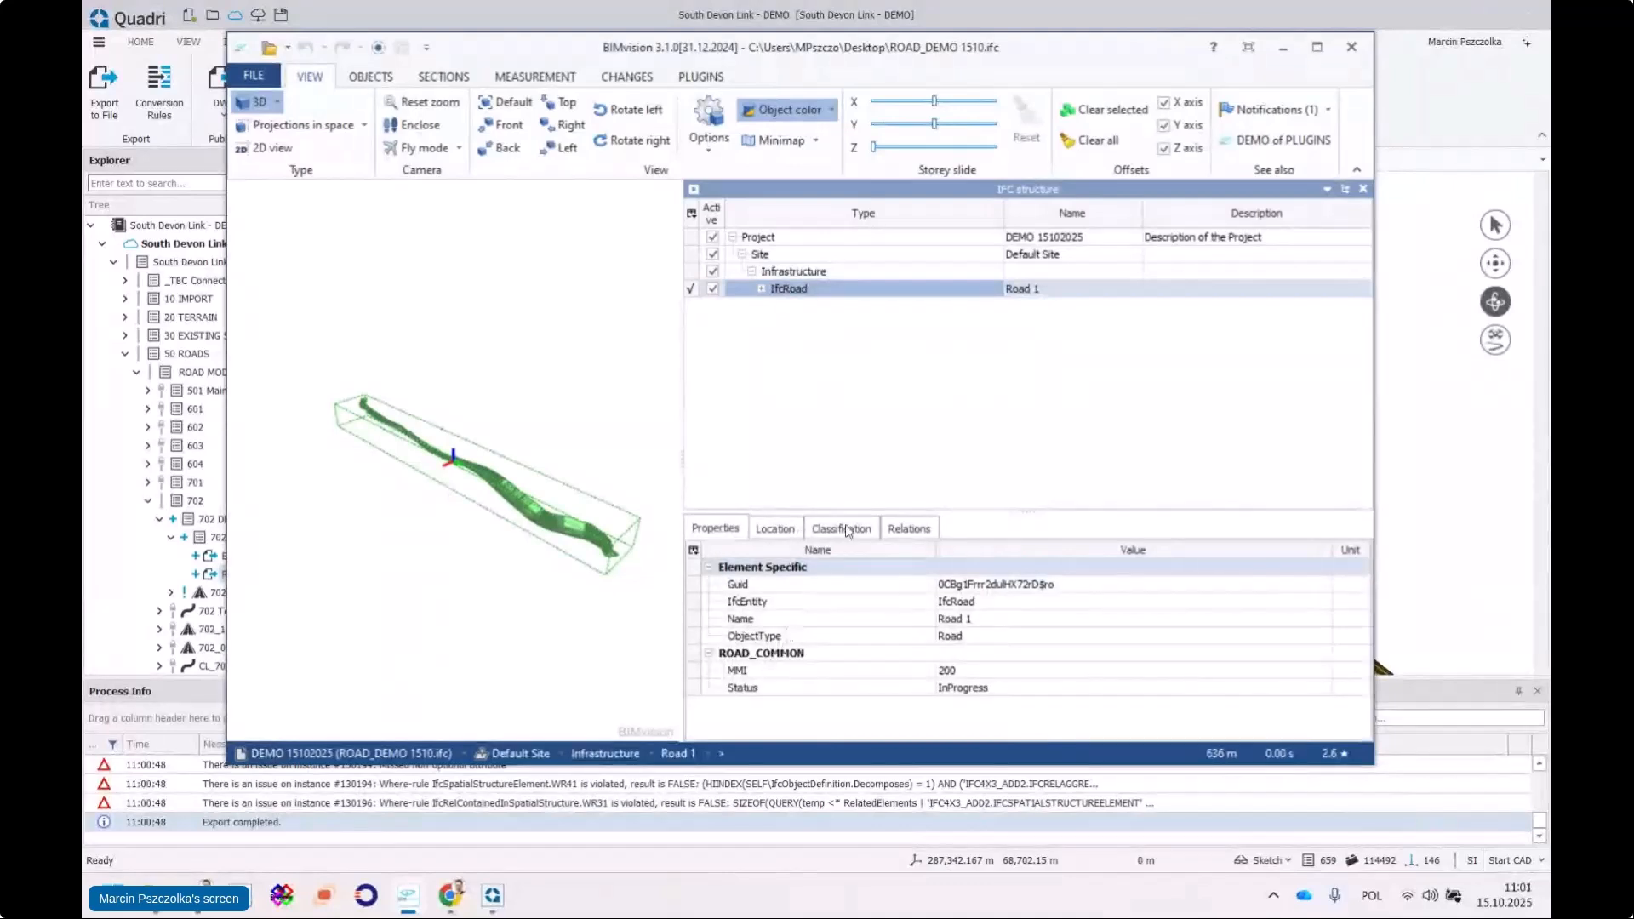
drag(865, 512, 861, 376)
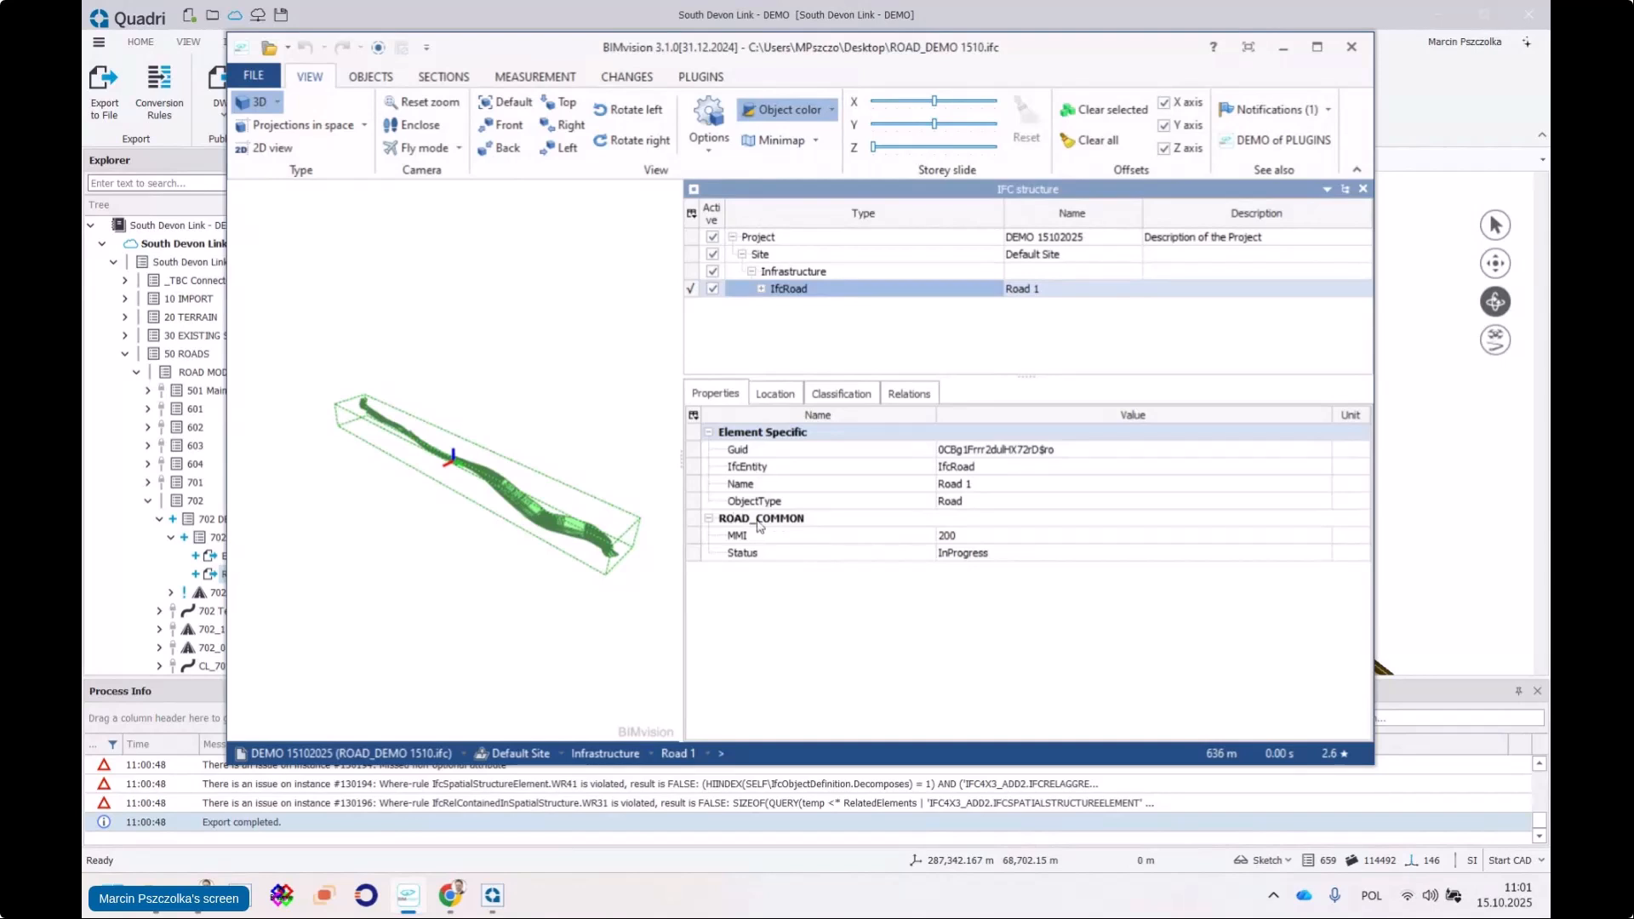
scroll(649, 516, up, 3)
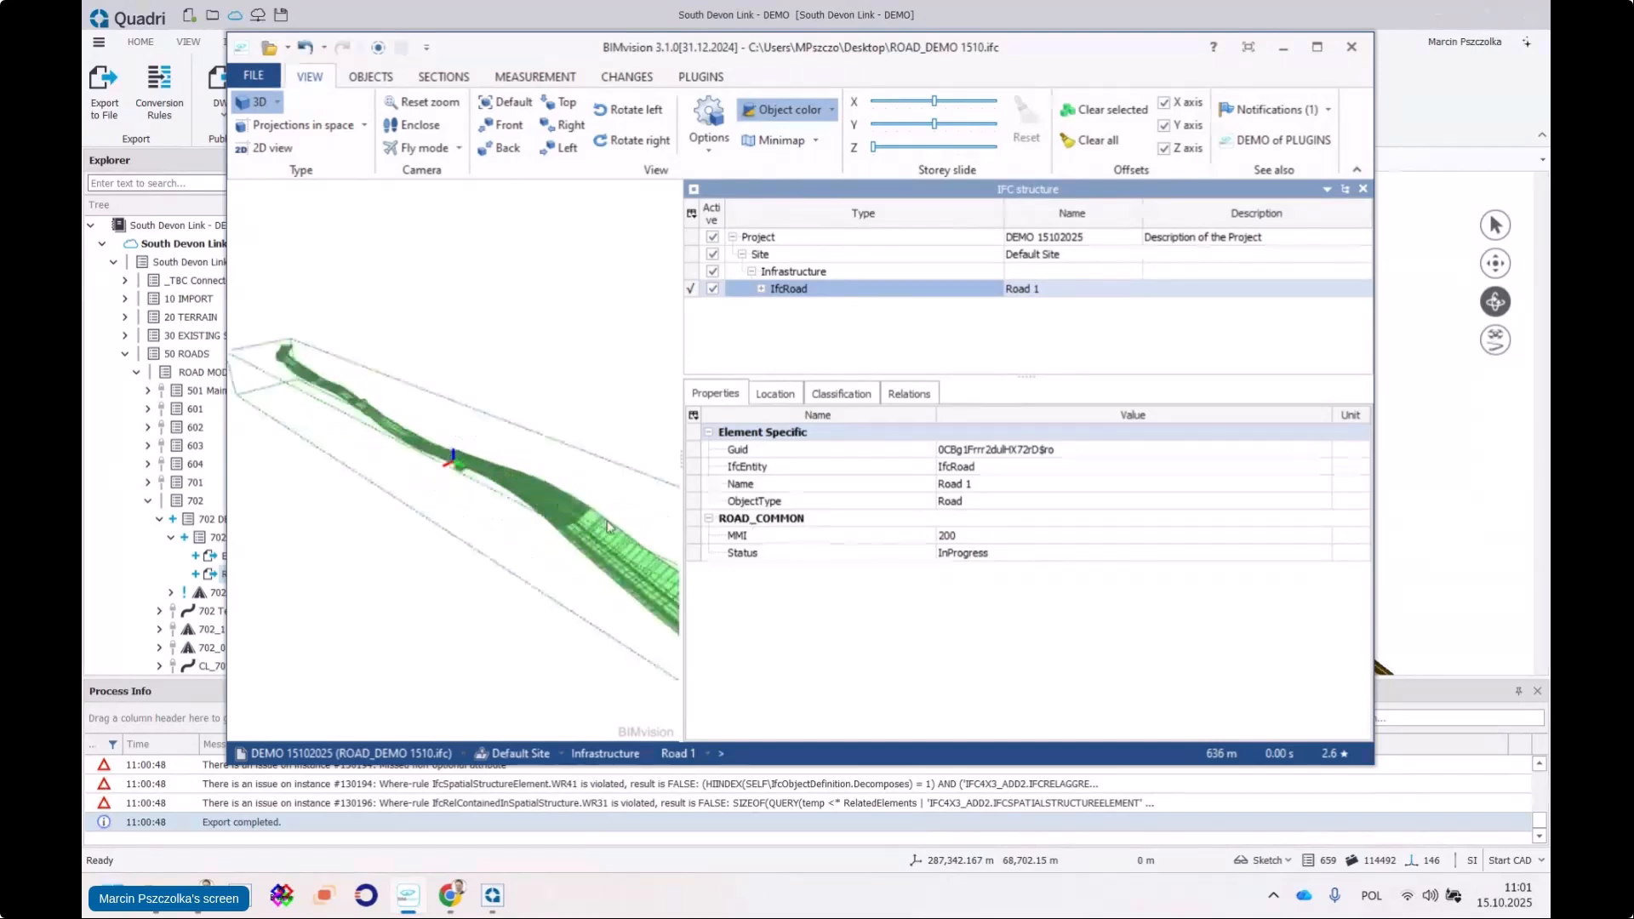
drag(647, 519, 504, 500)
click(634, 540)
drag(610, 466, 490, 398)
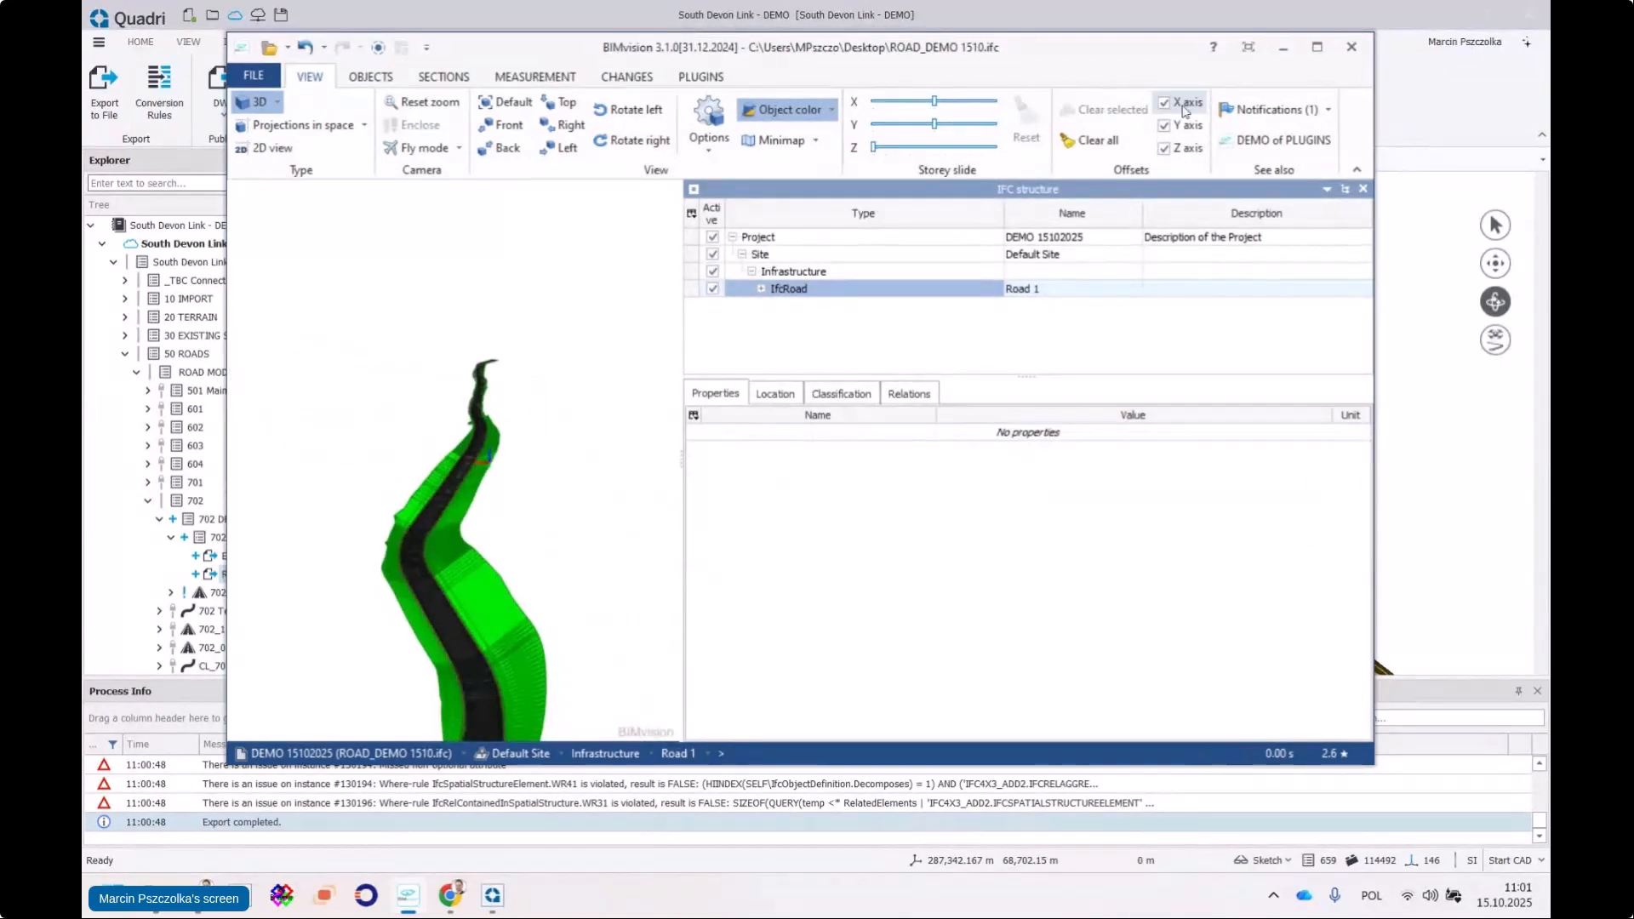
Minimize BIMvision and bring up the Road to IFC task's context menu in Quadri's Explorer
click(1283, 47)
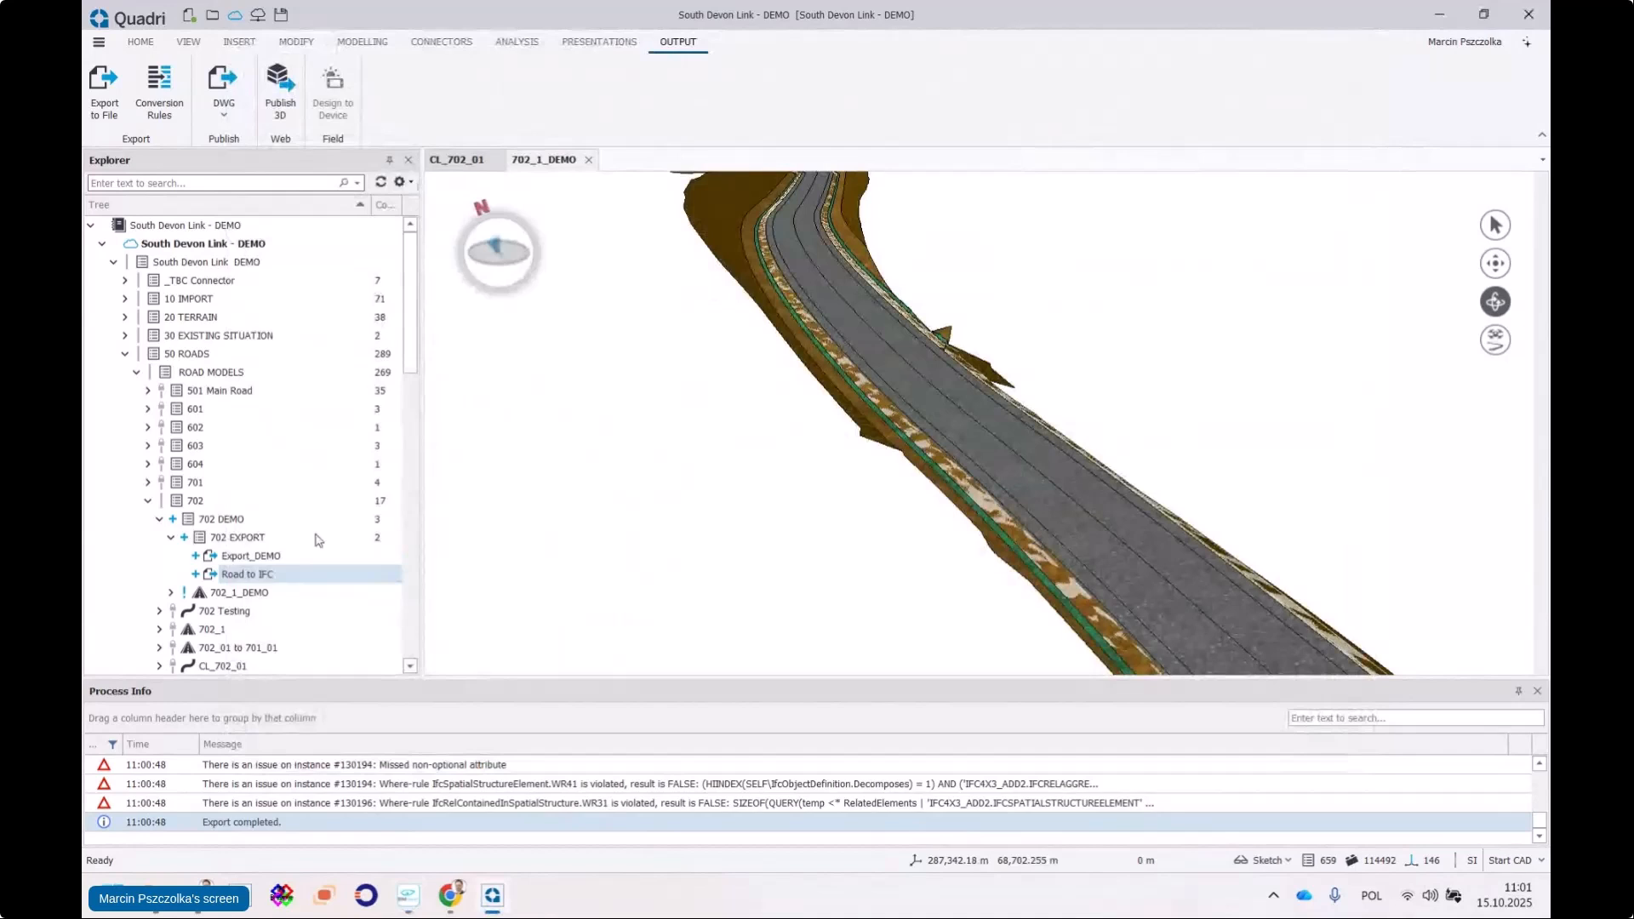
right_click(264, 576)
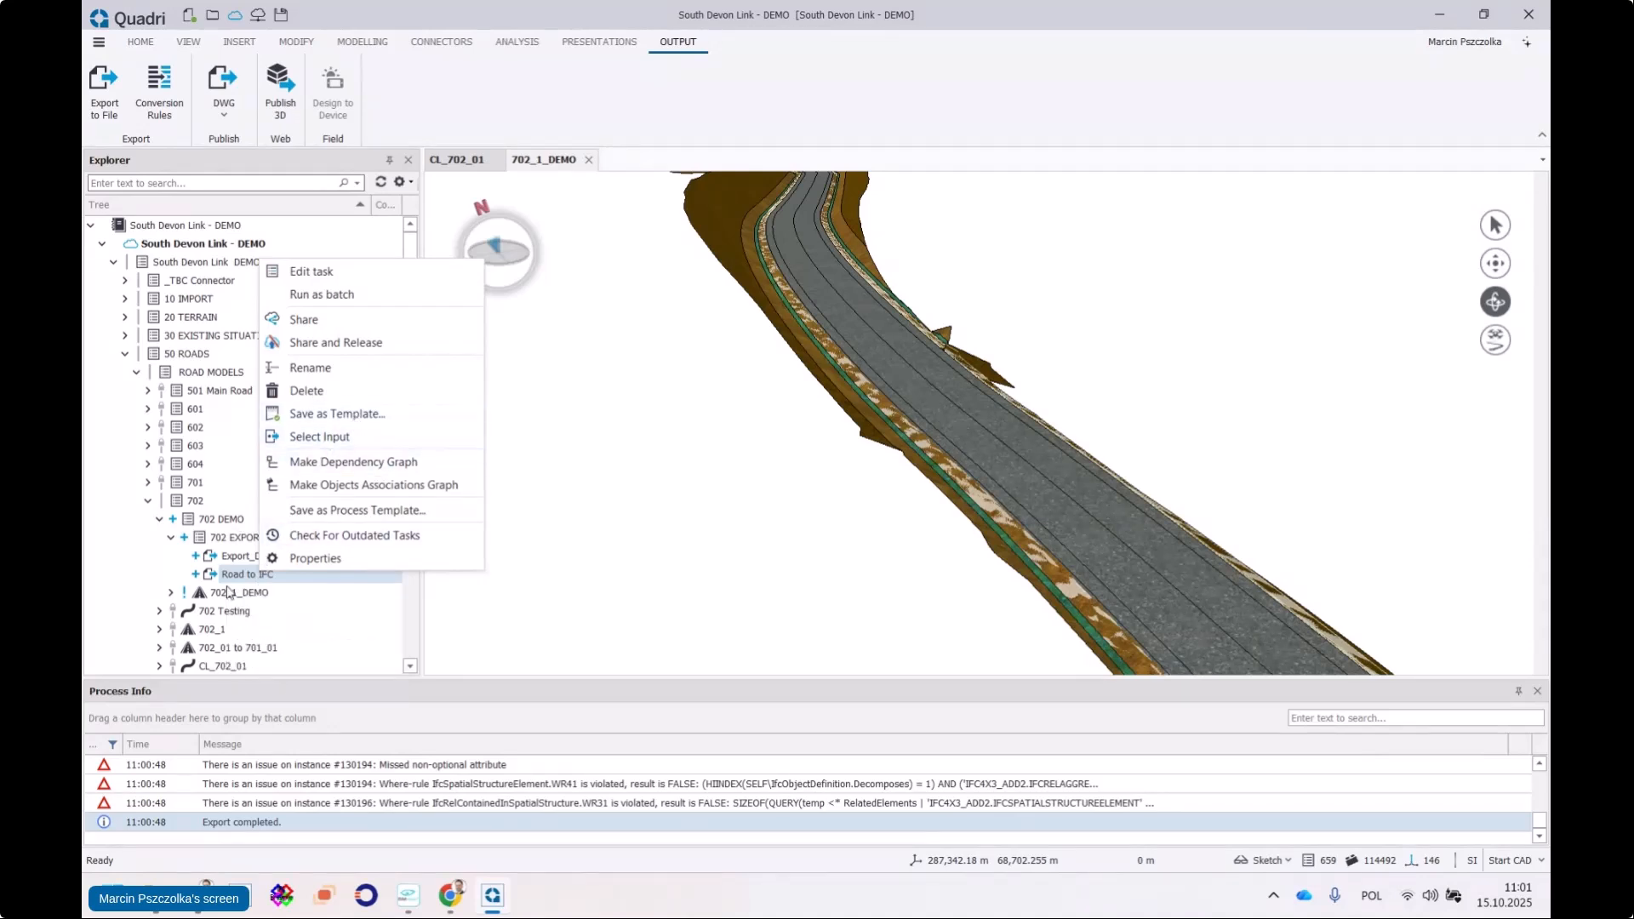
click(249, 539)
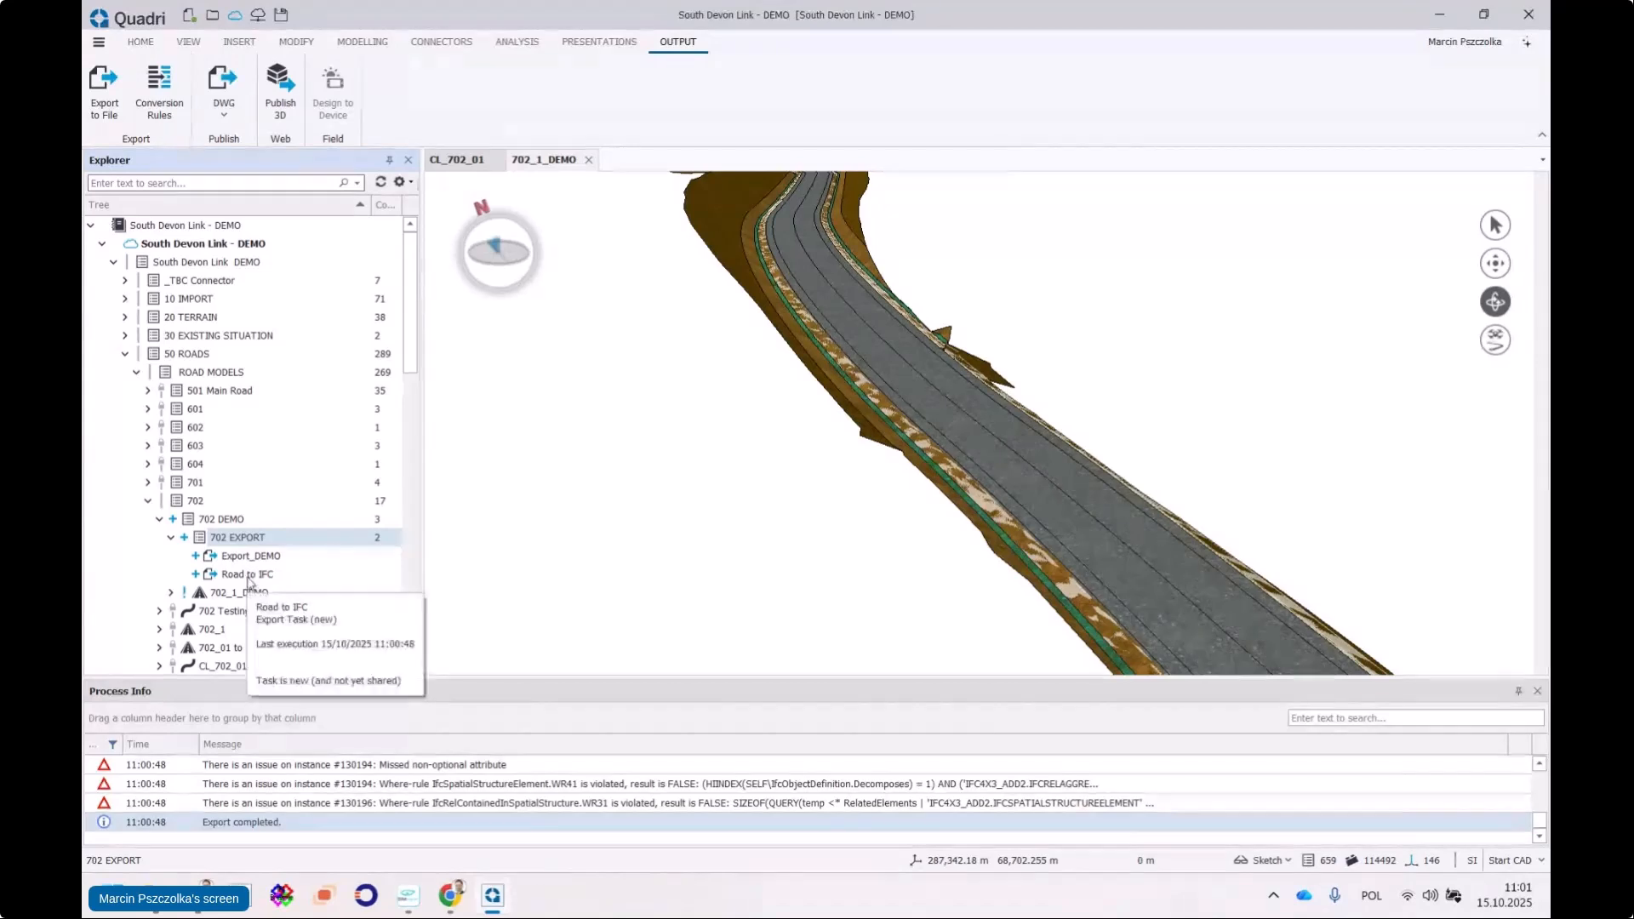
click(252, 574)
right_click(252, 574)
Edit Road to IFC, reload the newer file, view the Conversion rule, then close the task
click(300, 255)
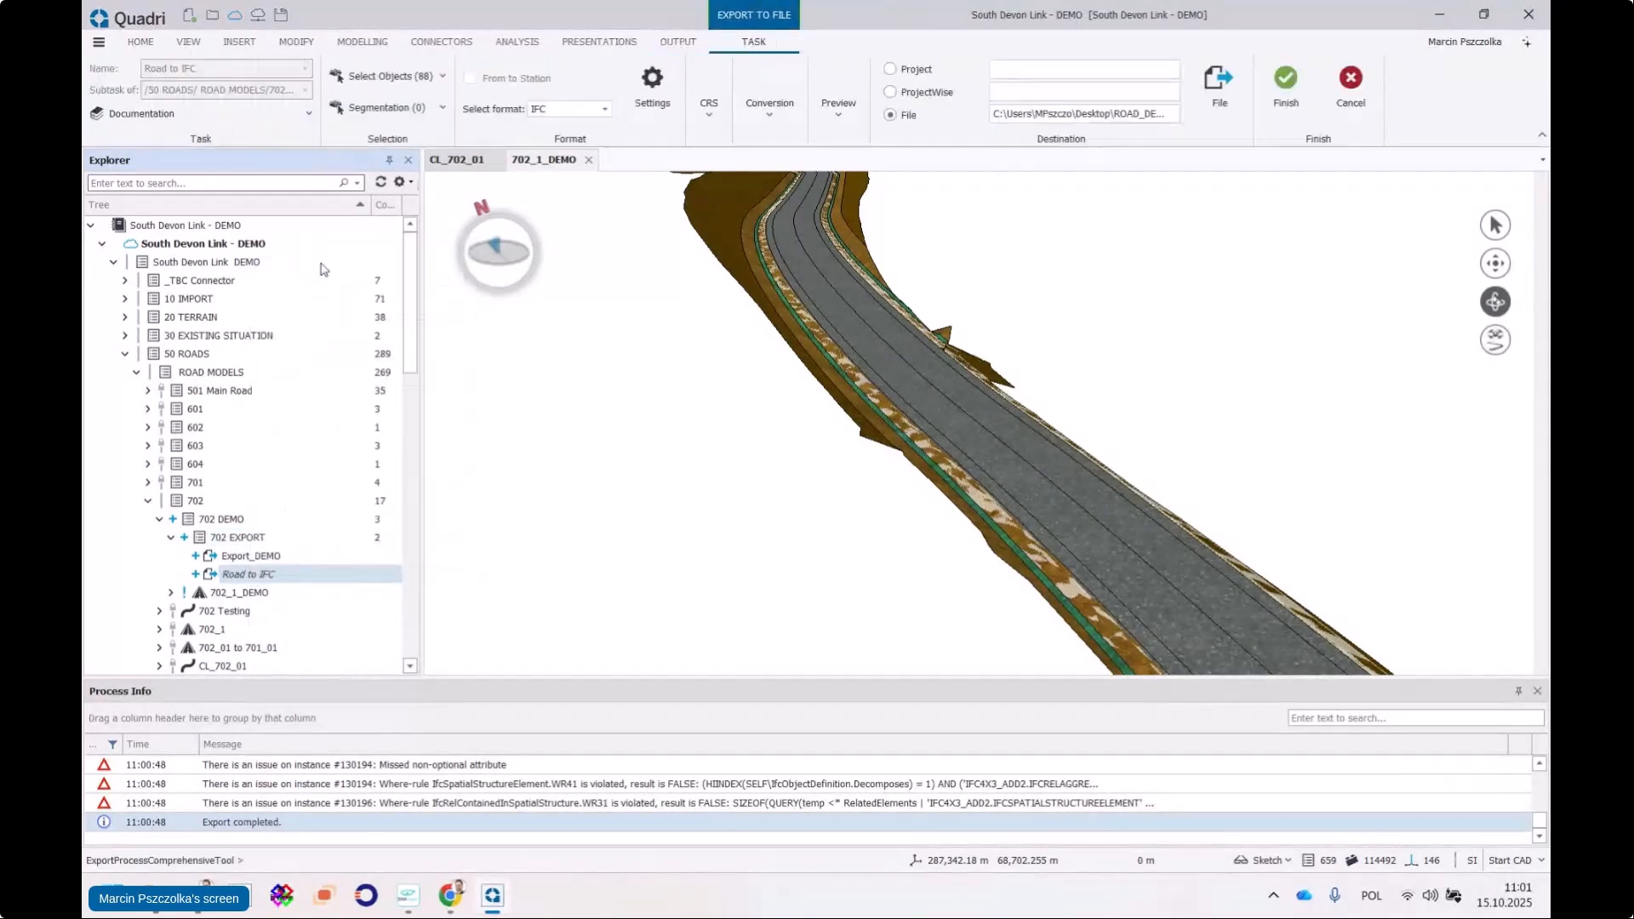
click(815, 490)
click(778, 118)
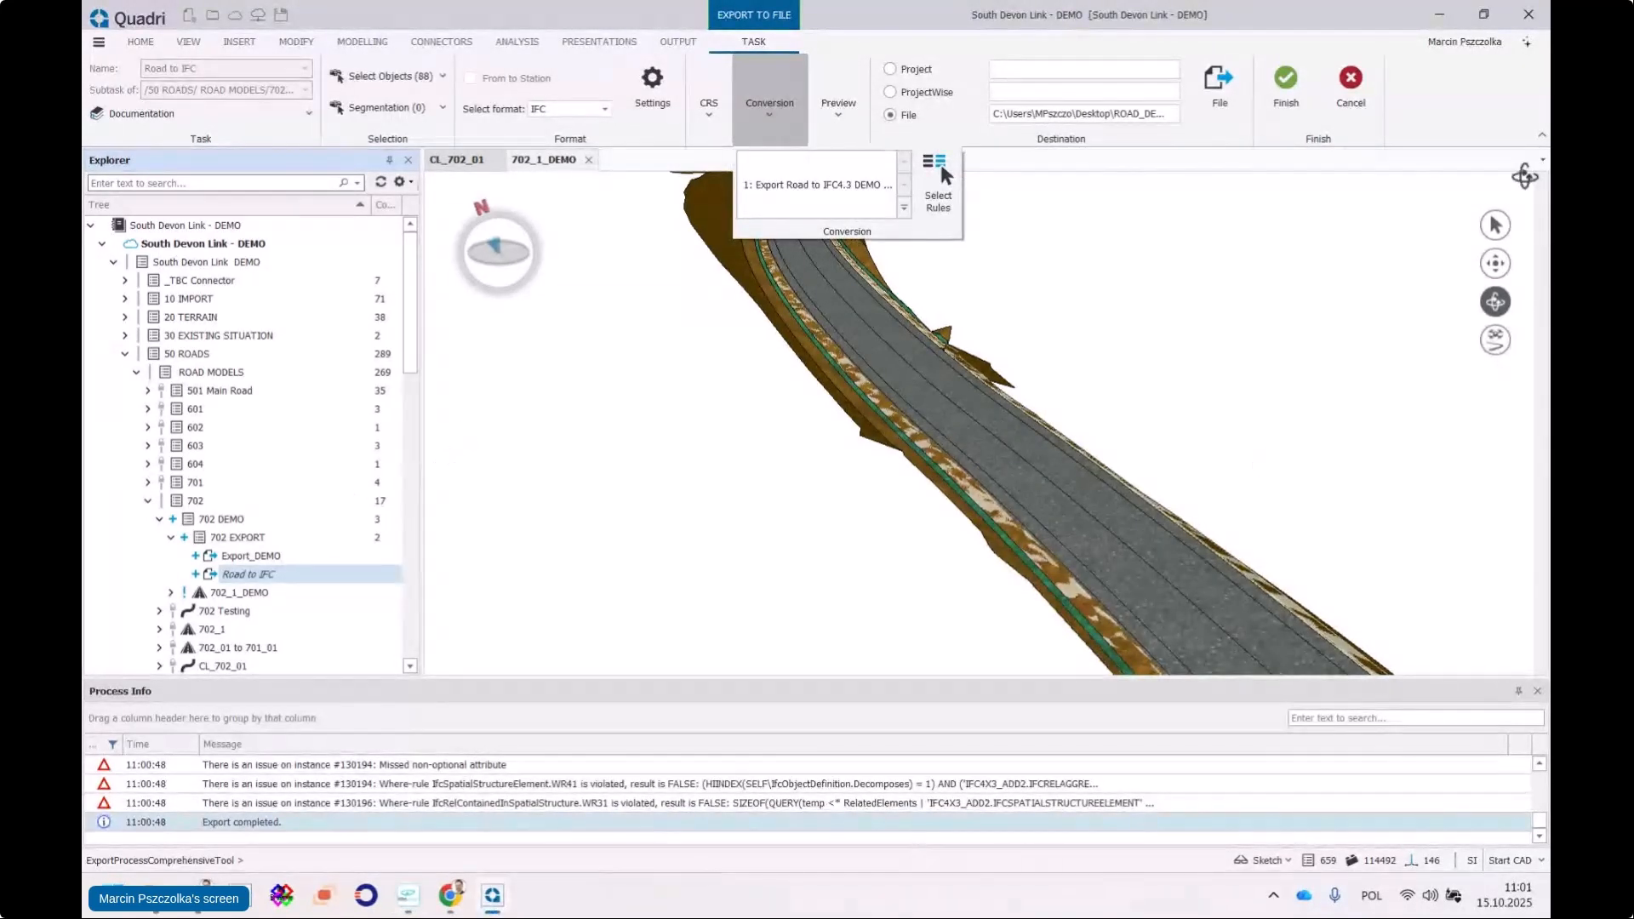
click(1361, 94)
Select the Base course 1 layer and show its properties, hiding empty attributes
click(1505, 228)
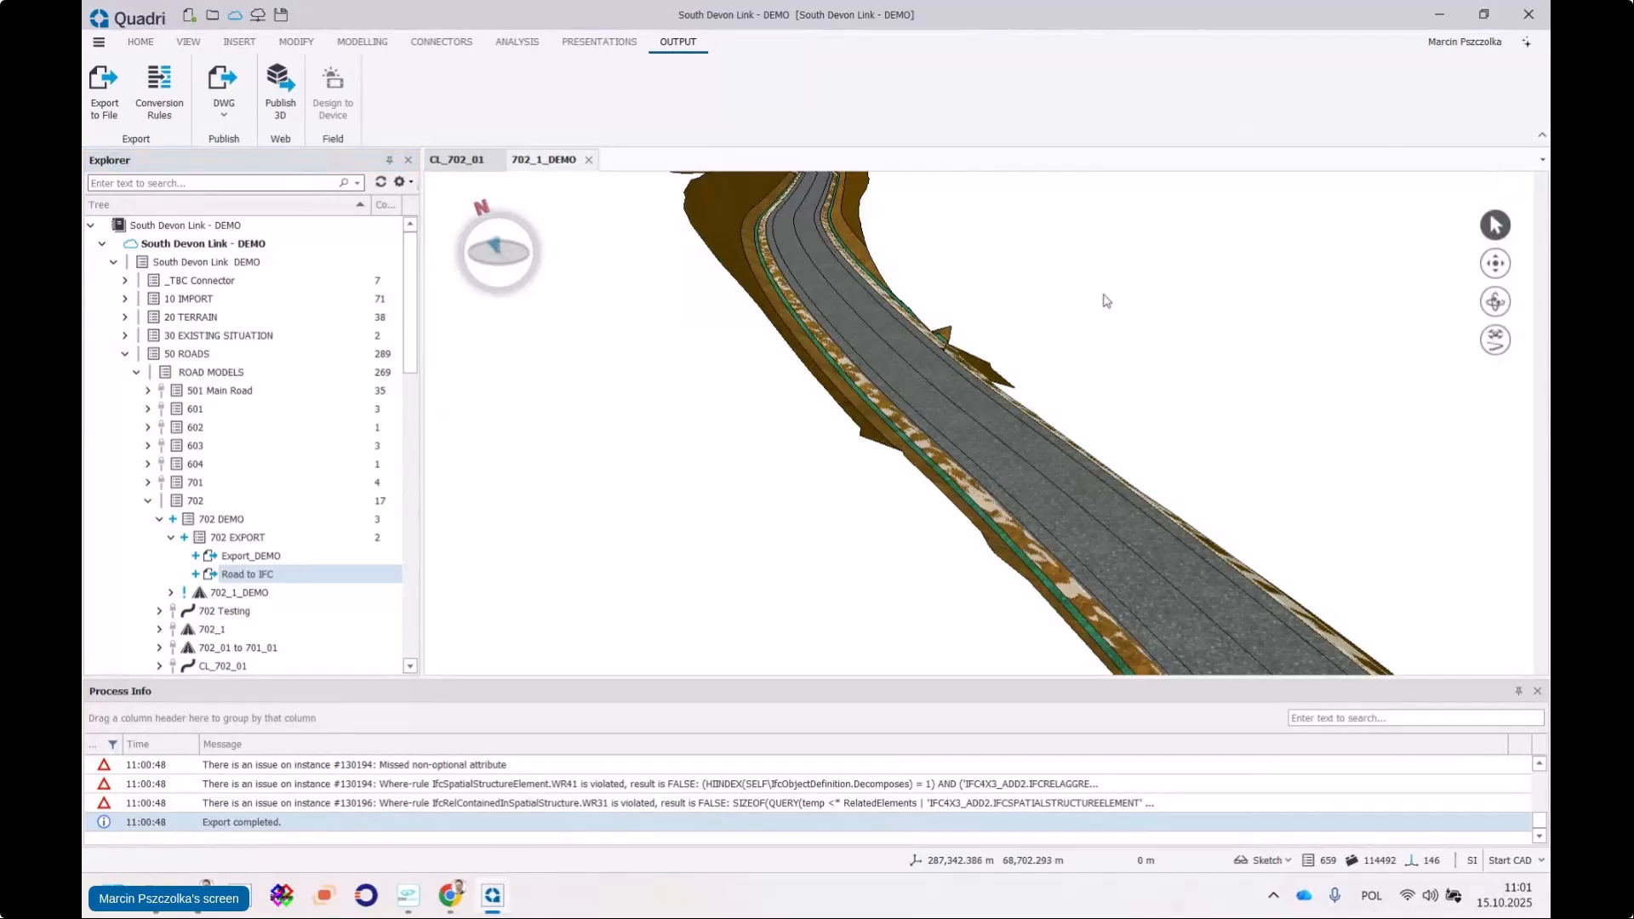
scroll(911, 390, up, 3)
click(919, 385)
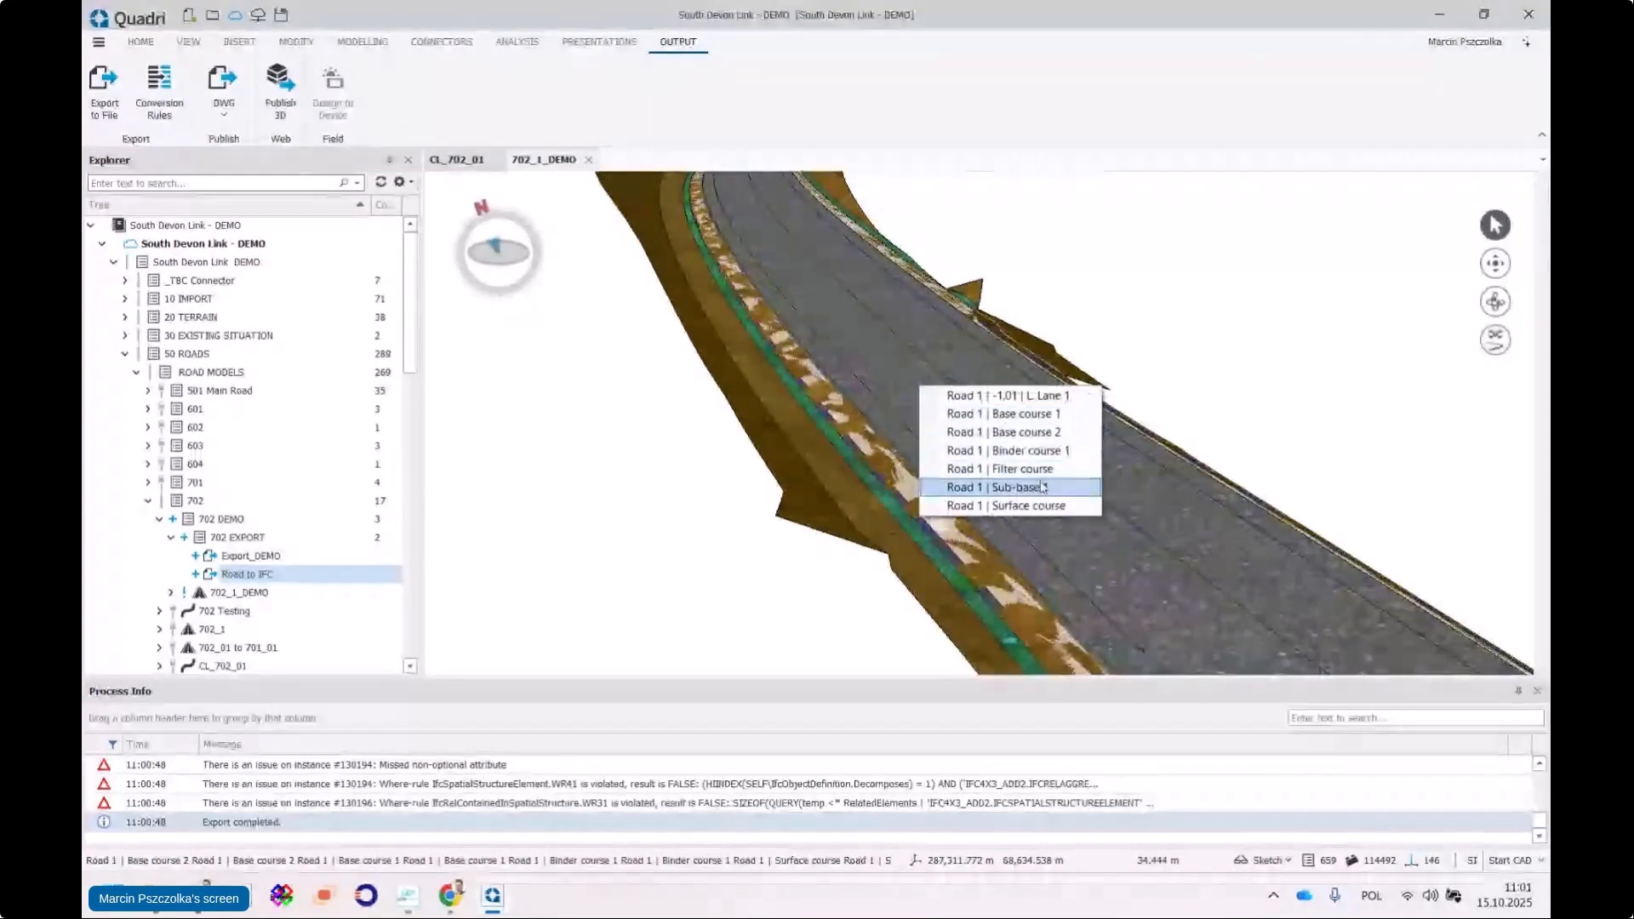
click(1026, 416)
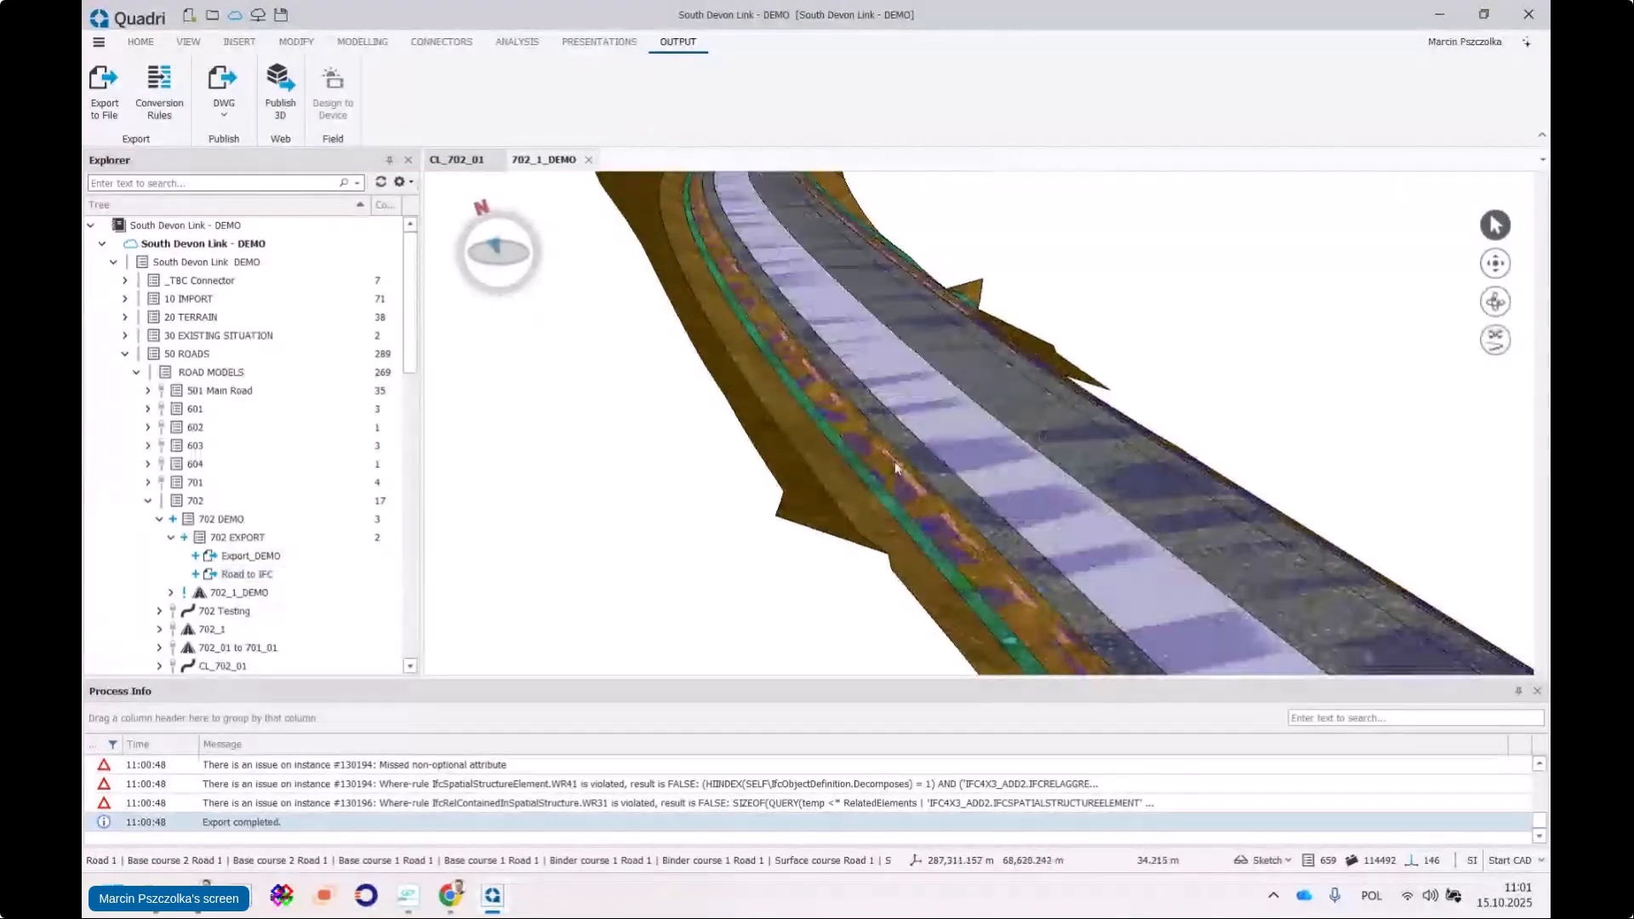
click(188, 41)
click(225, 86)
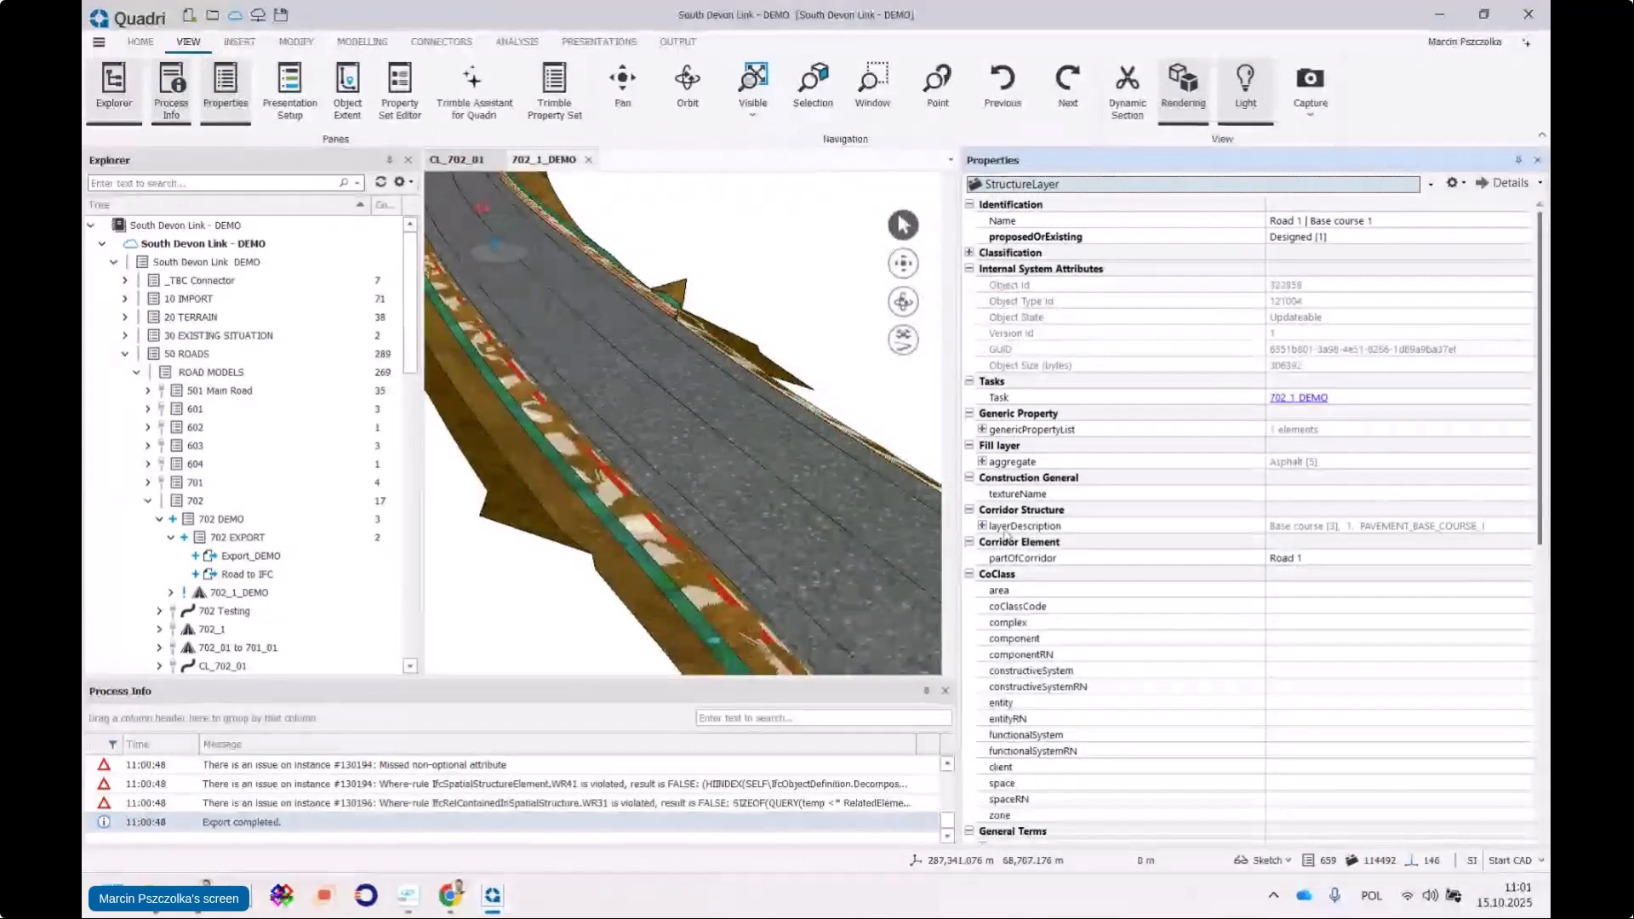
scroll(480, 258, down, 3)
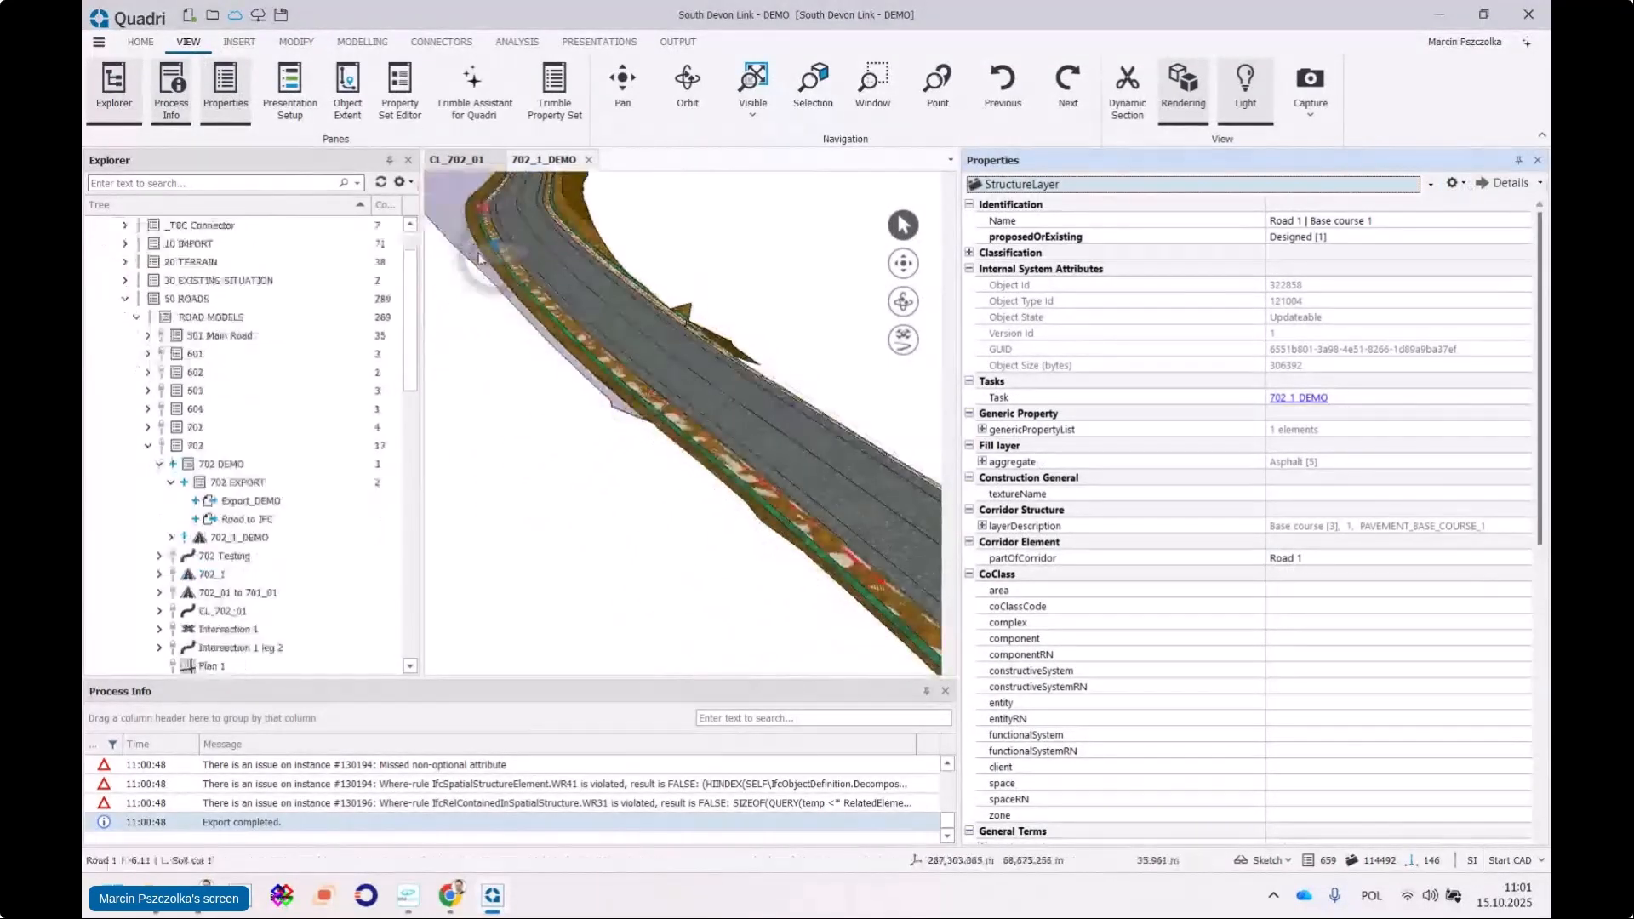
scroll(478, 258, up, 3)
click(1453, 183)
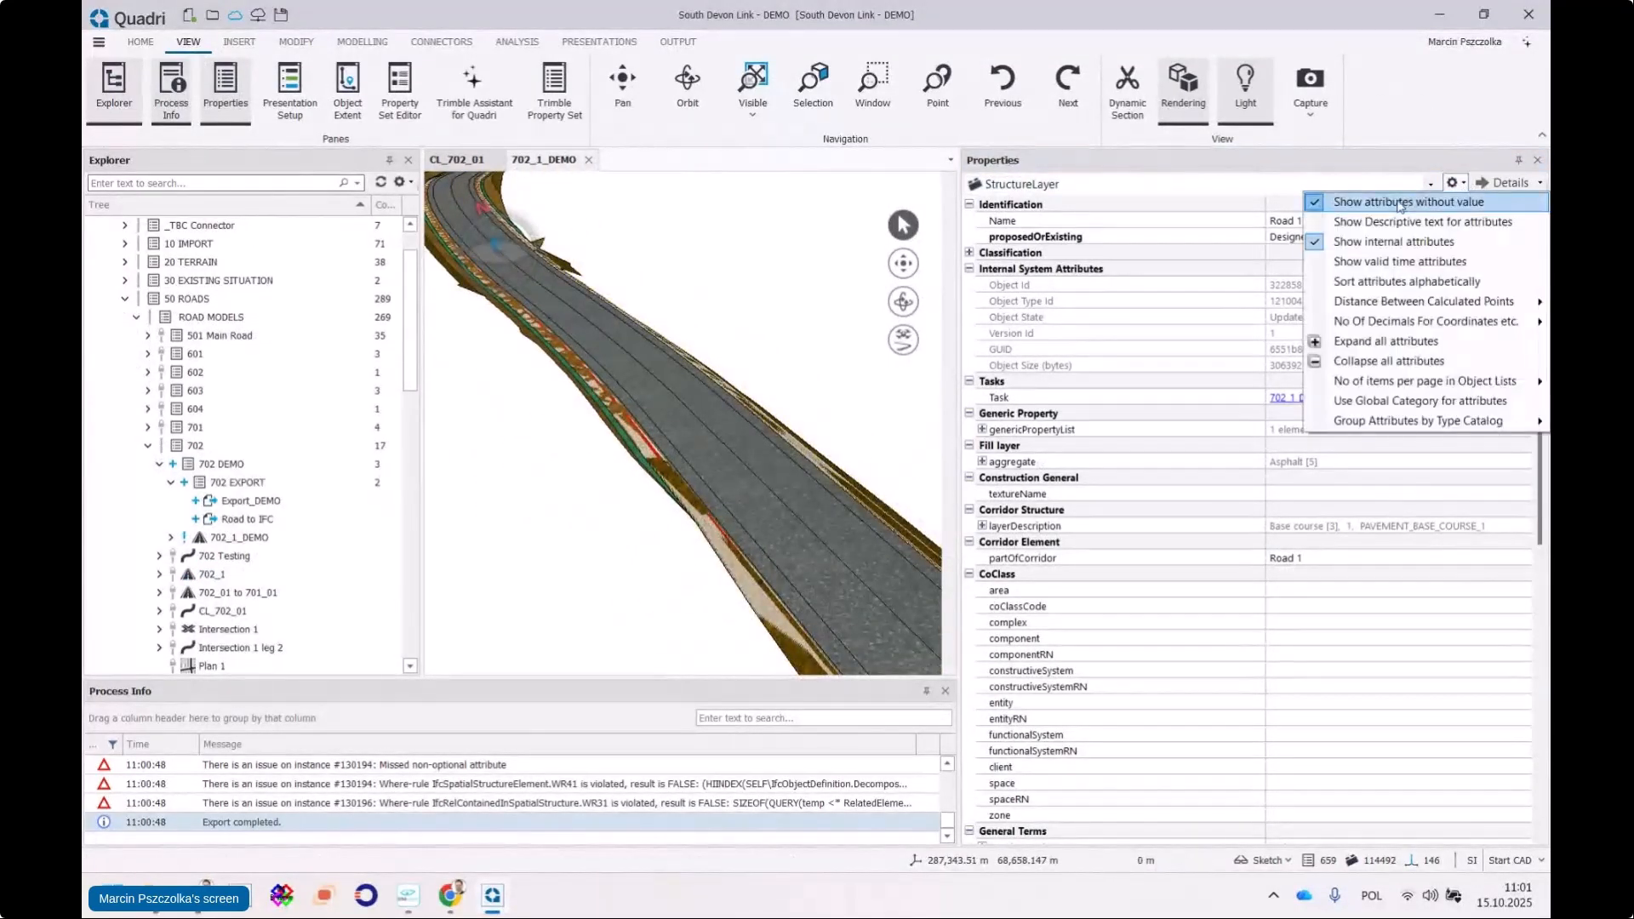
click(1400, 205)
Reselect Road 1 | Base course 1 and expand genericPropertyList to show Thickness 0.050
middle_drag(793, 377, 671, 351)
click(762, 416)
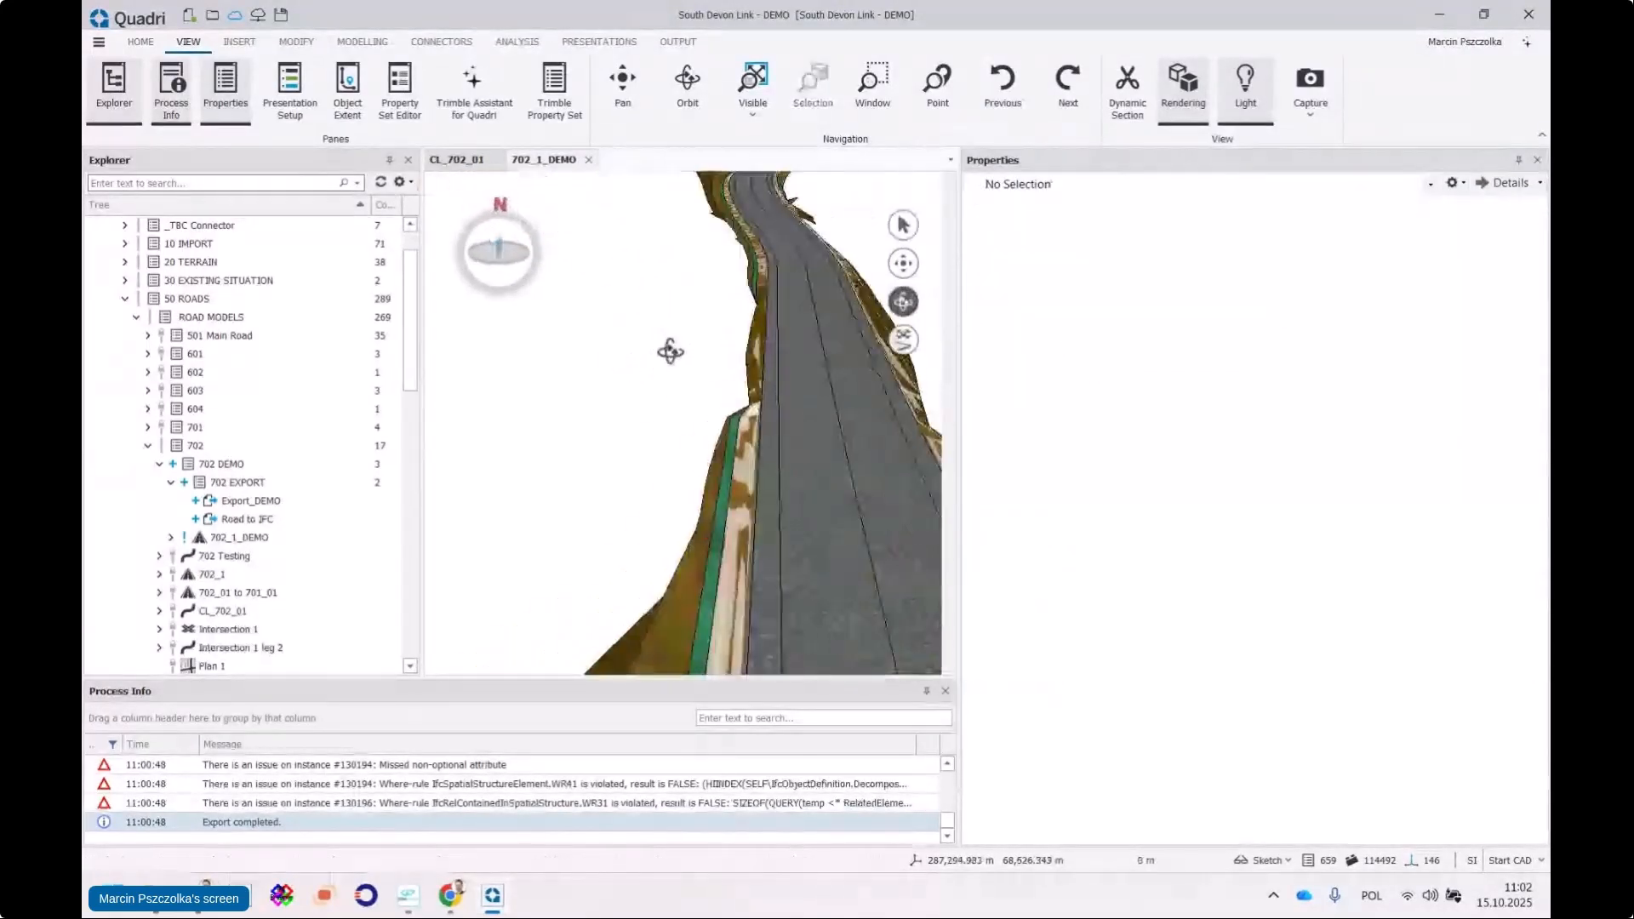
click(904, 225)
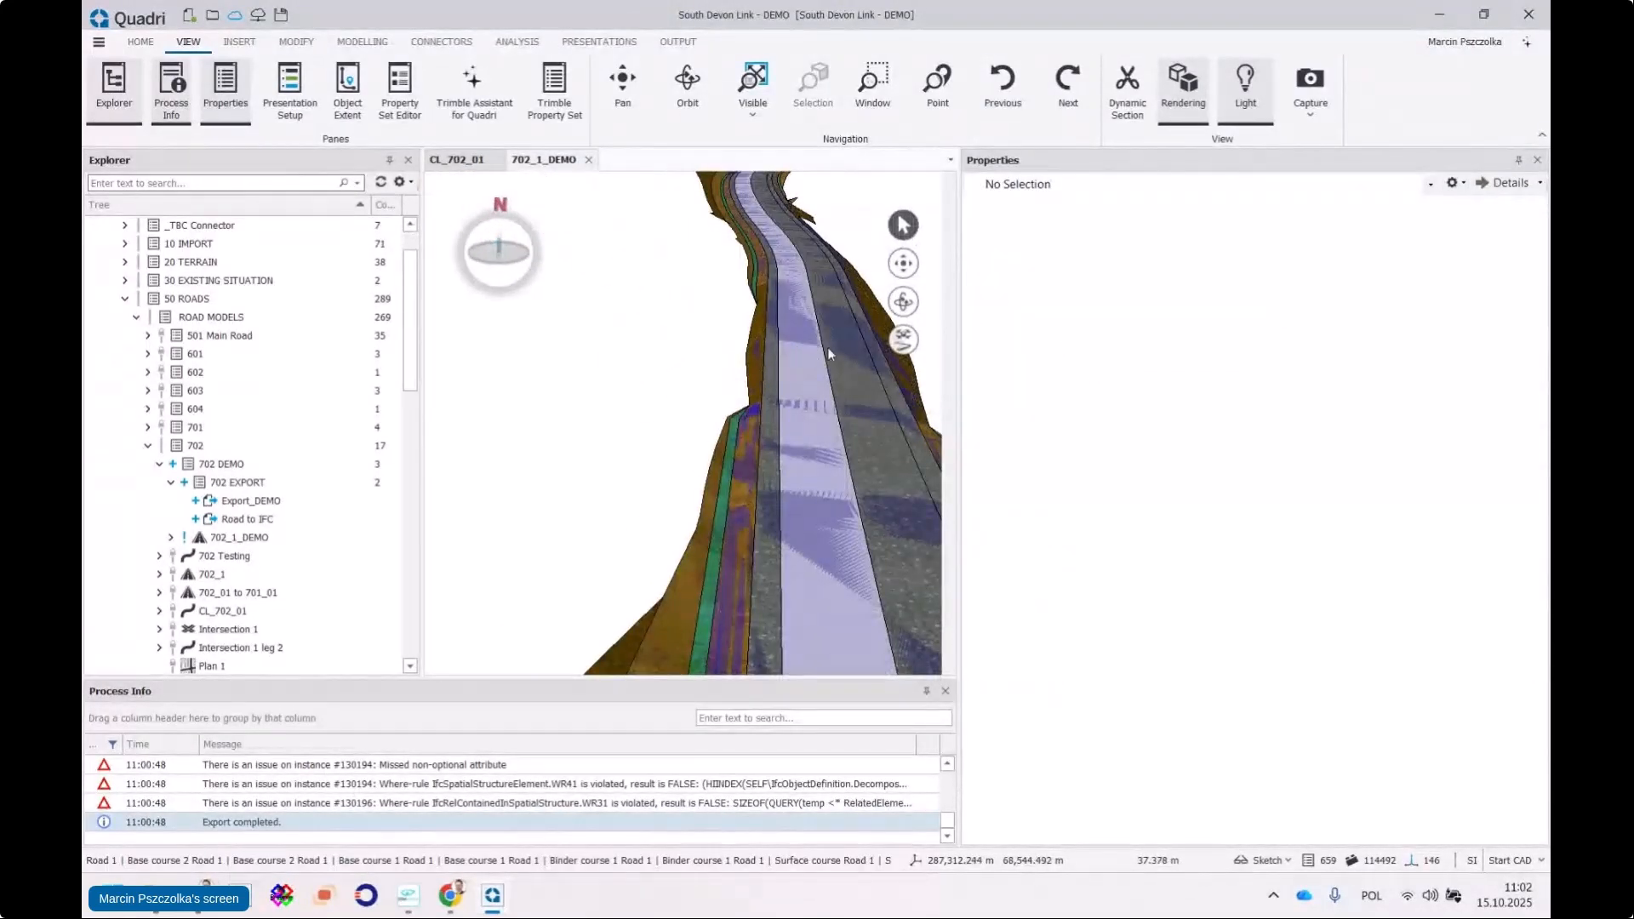
middle_drag(827, 347, 651, 320)
click(649, 322)
click(762, 354)
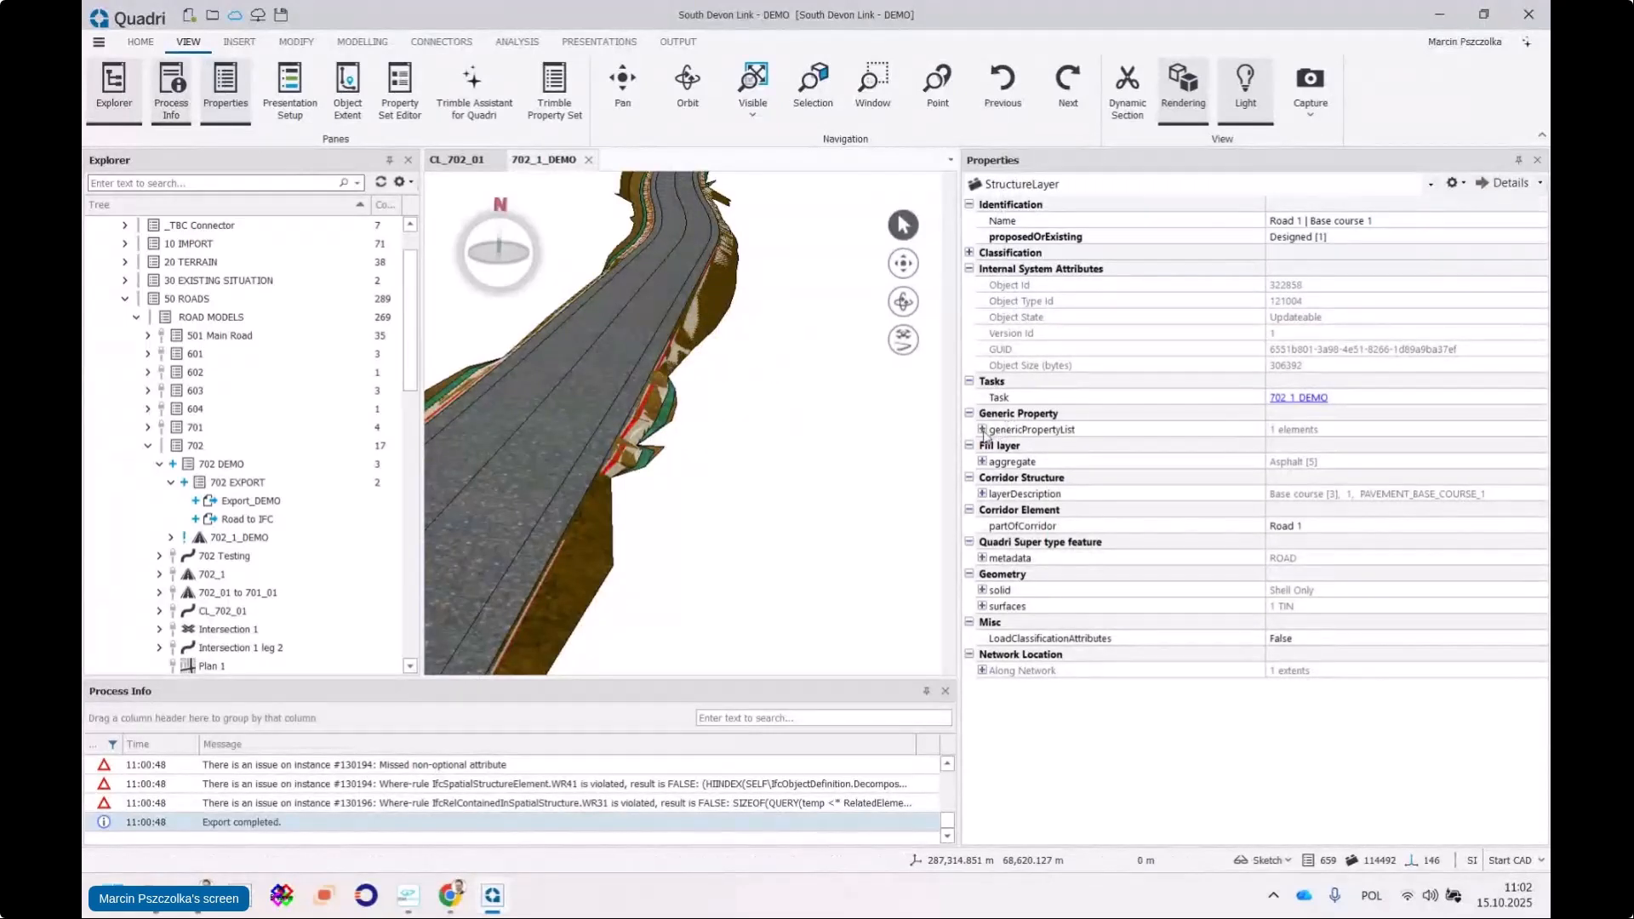
click(982, 430)
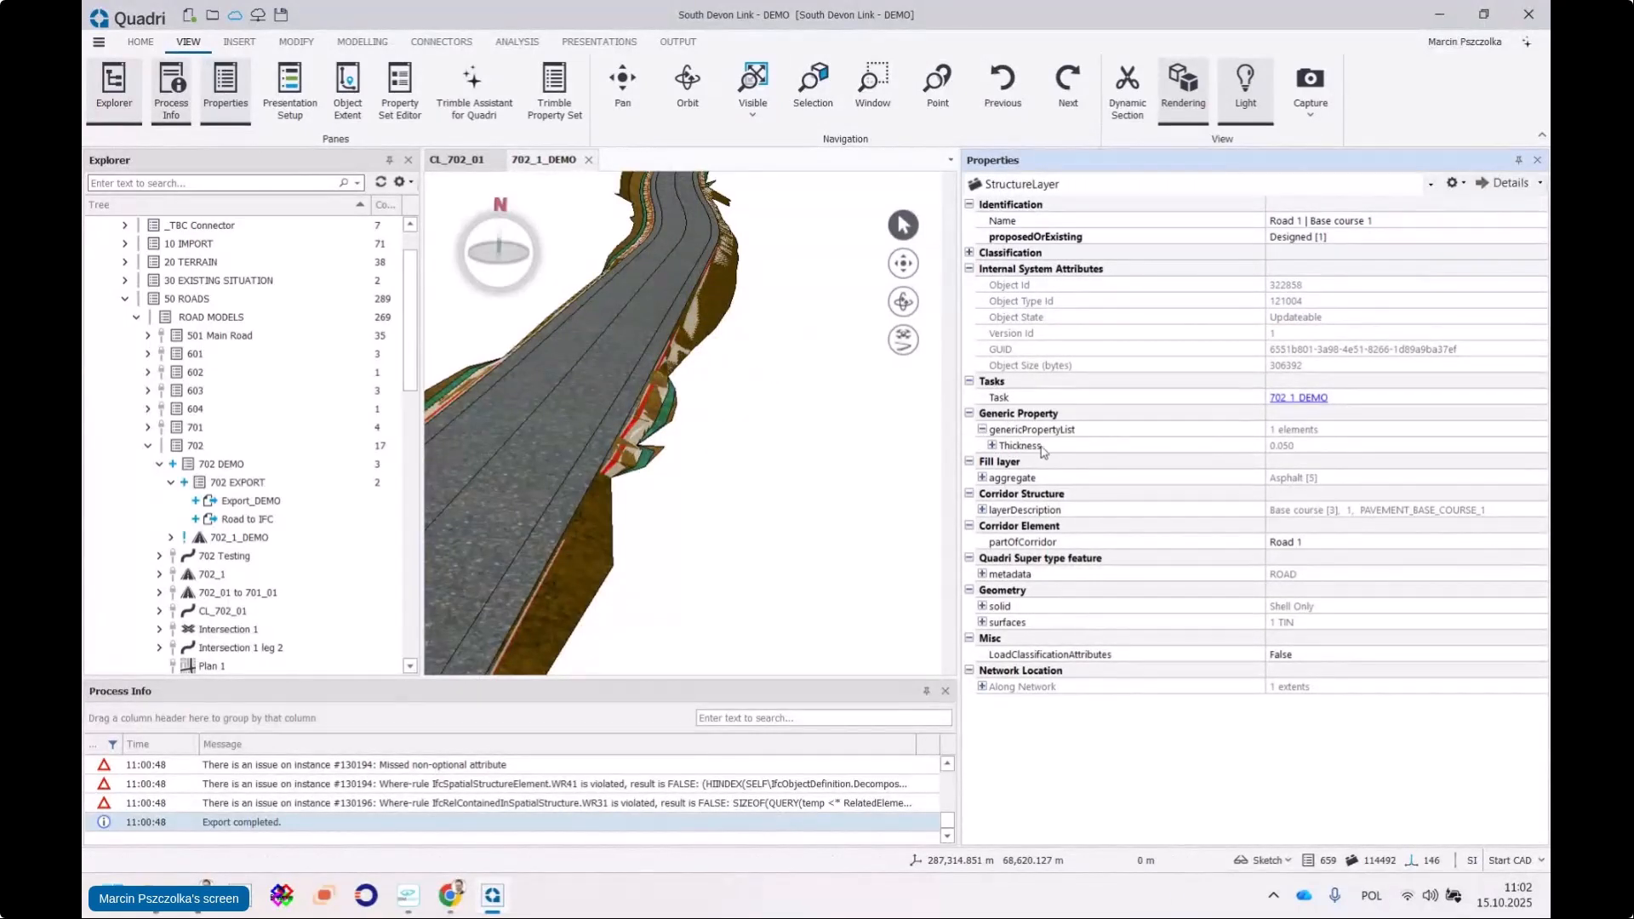
Add a new Integer generic property labelled Status|MMI under genericPropertyList
right_click(1038, 431)
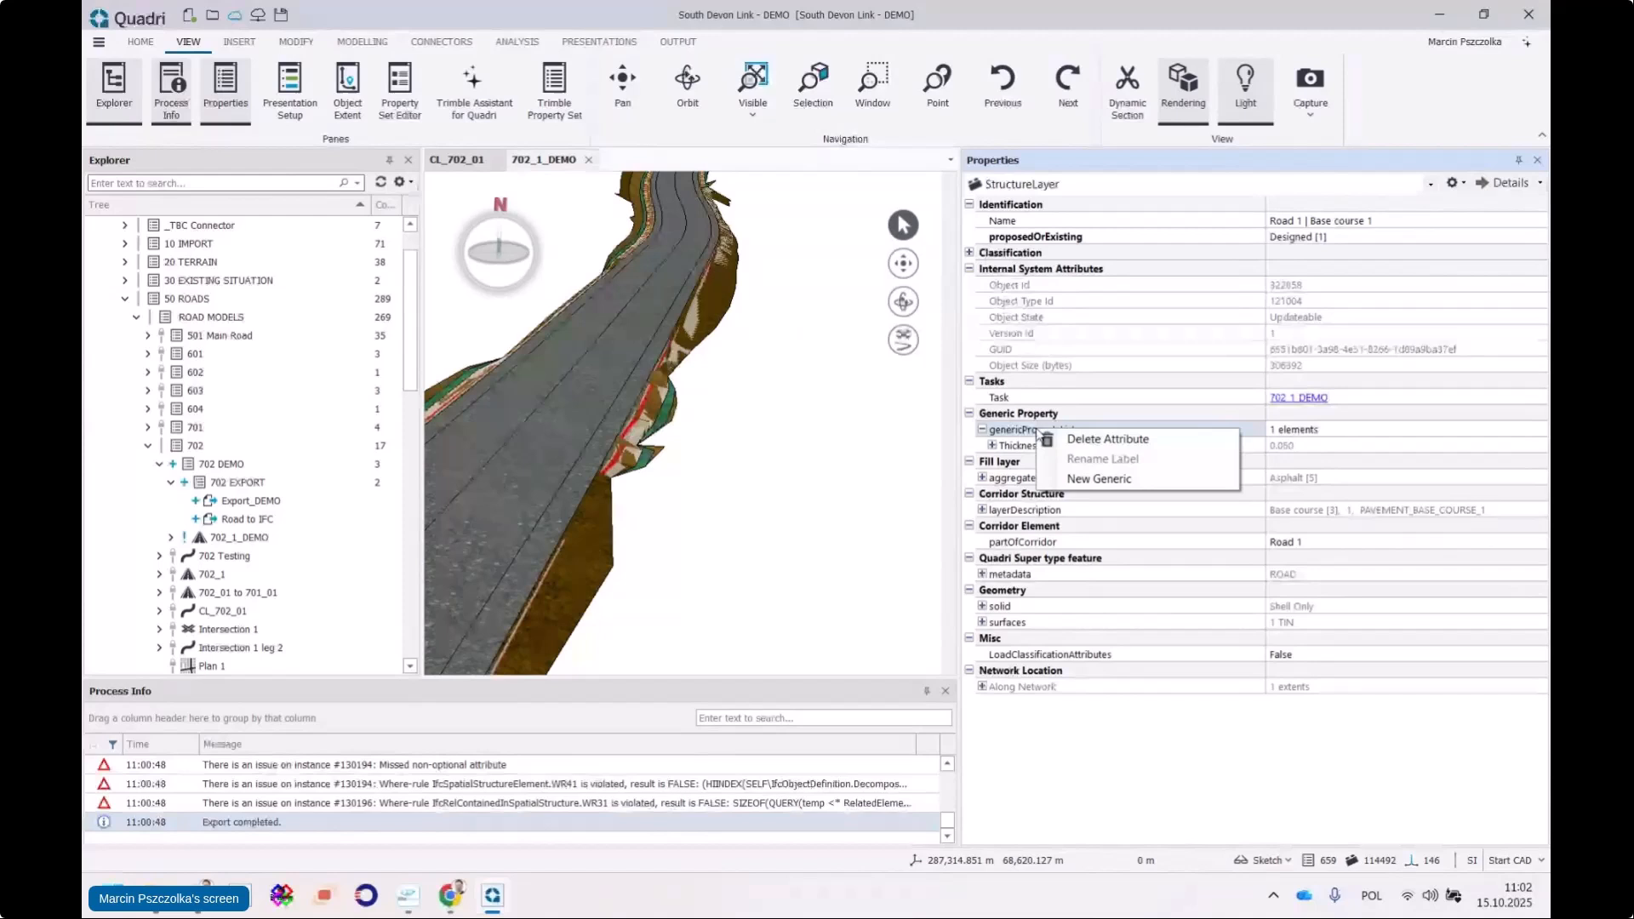
click(1092, 481)
drag(1186, 499, 920, 503)
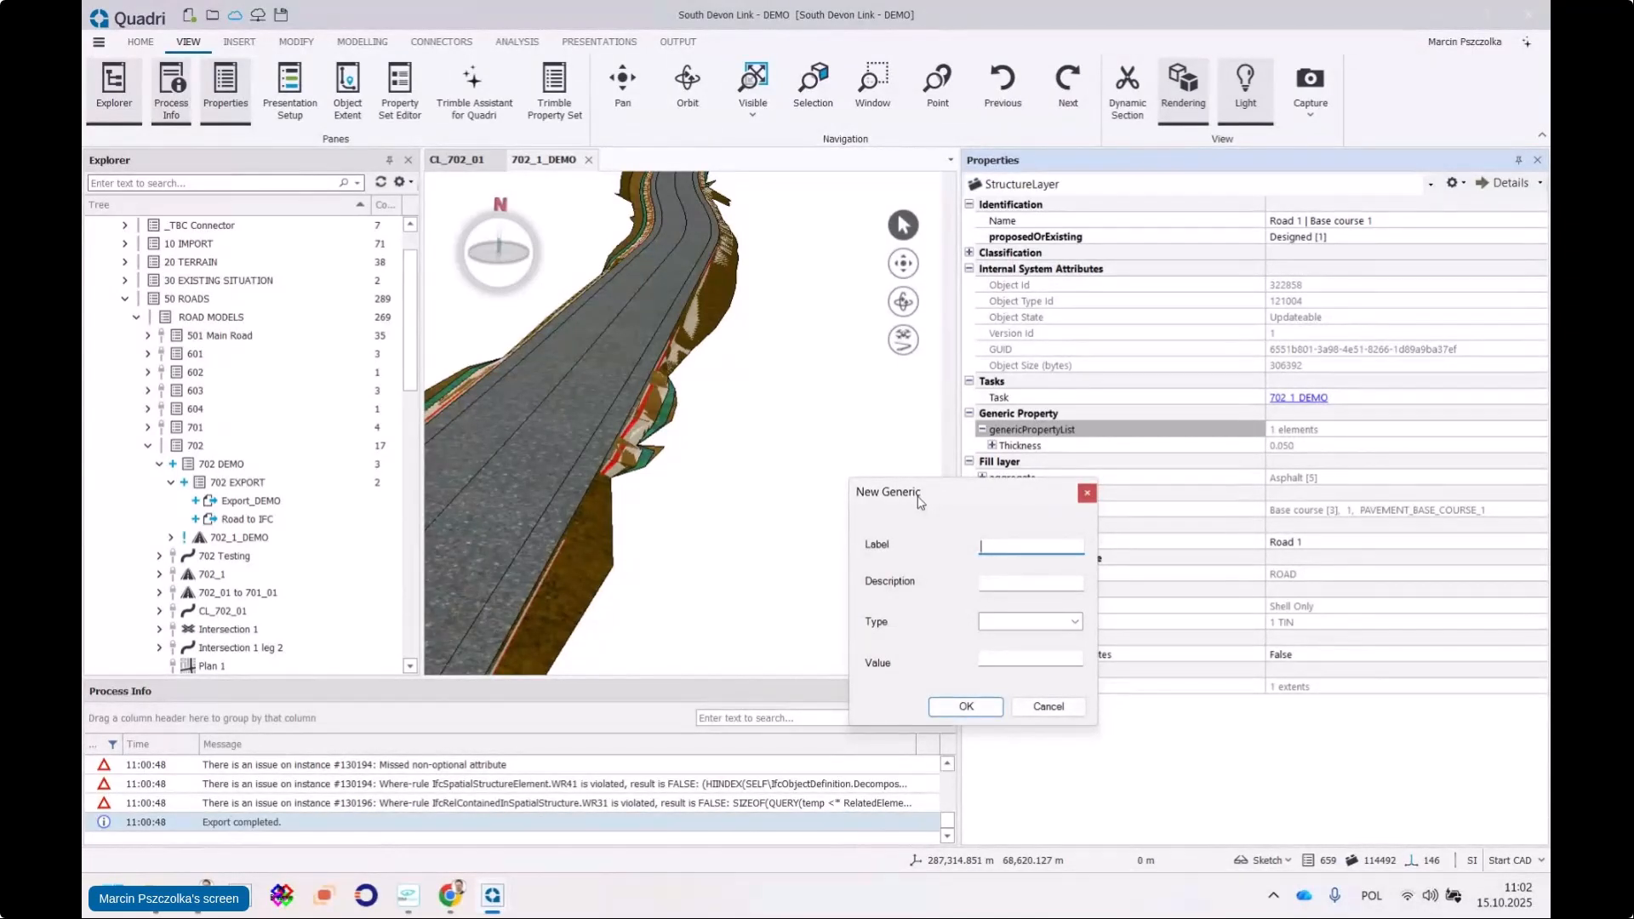
click(1075, 622)
click(1013, 652)
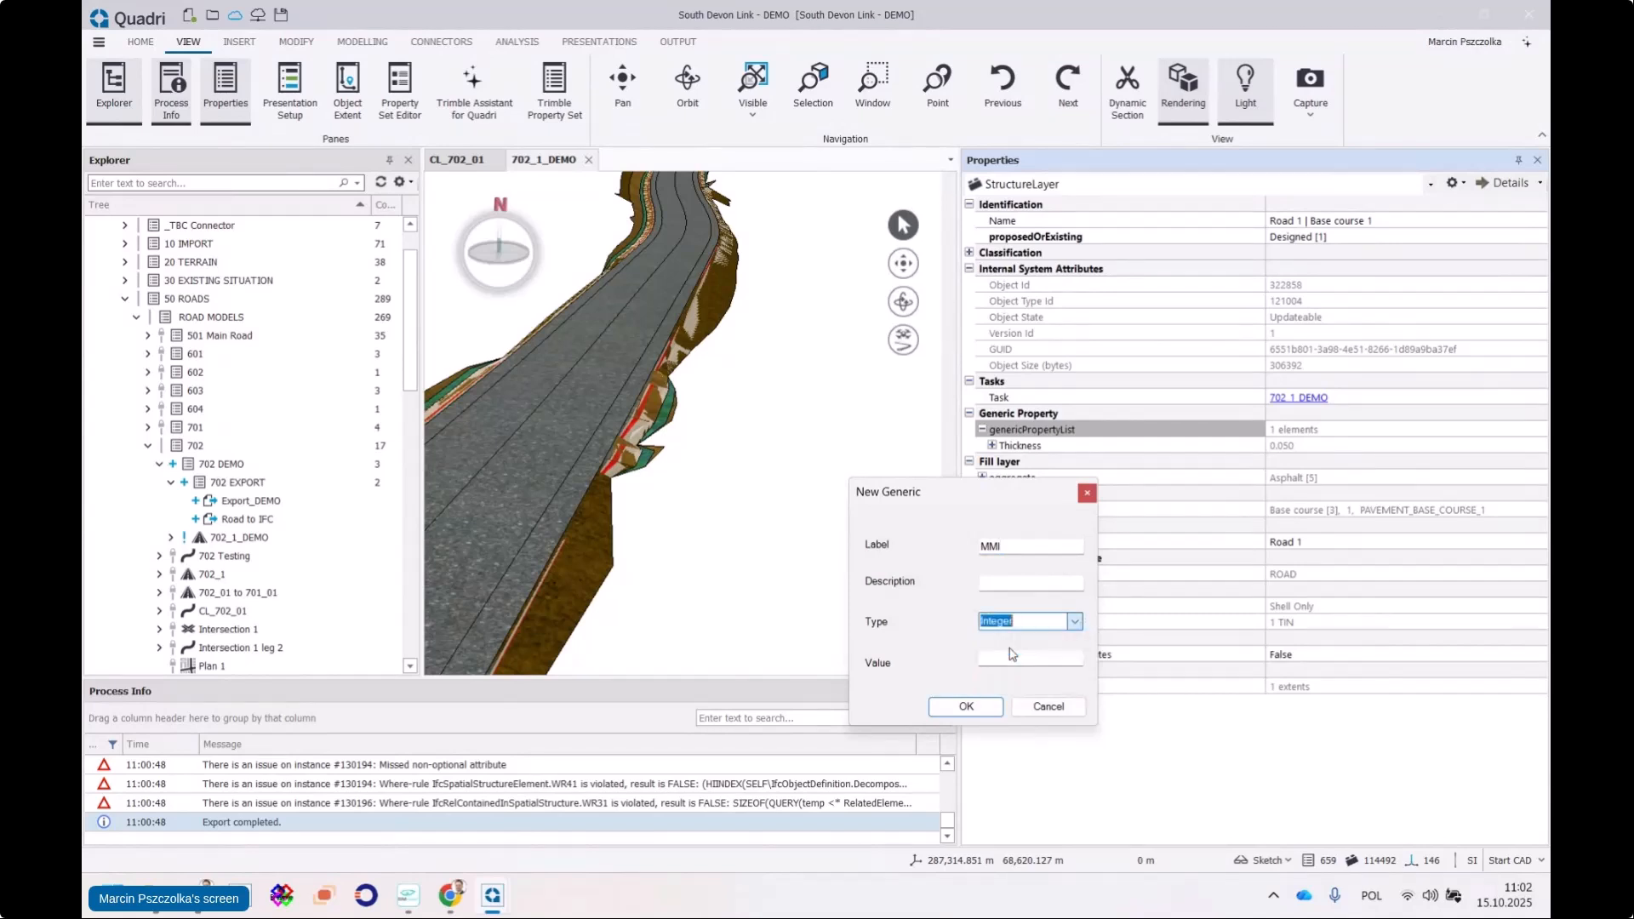
click(1034, 658)
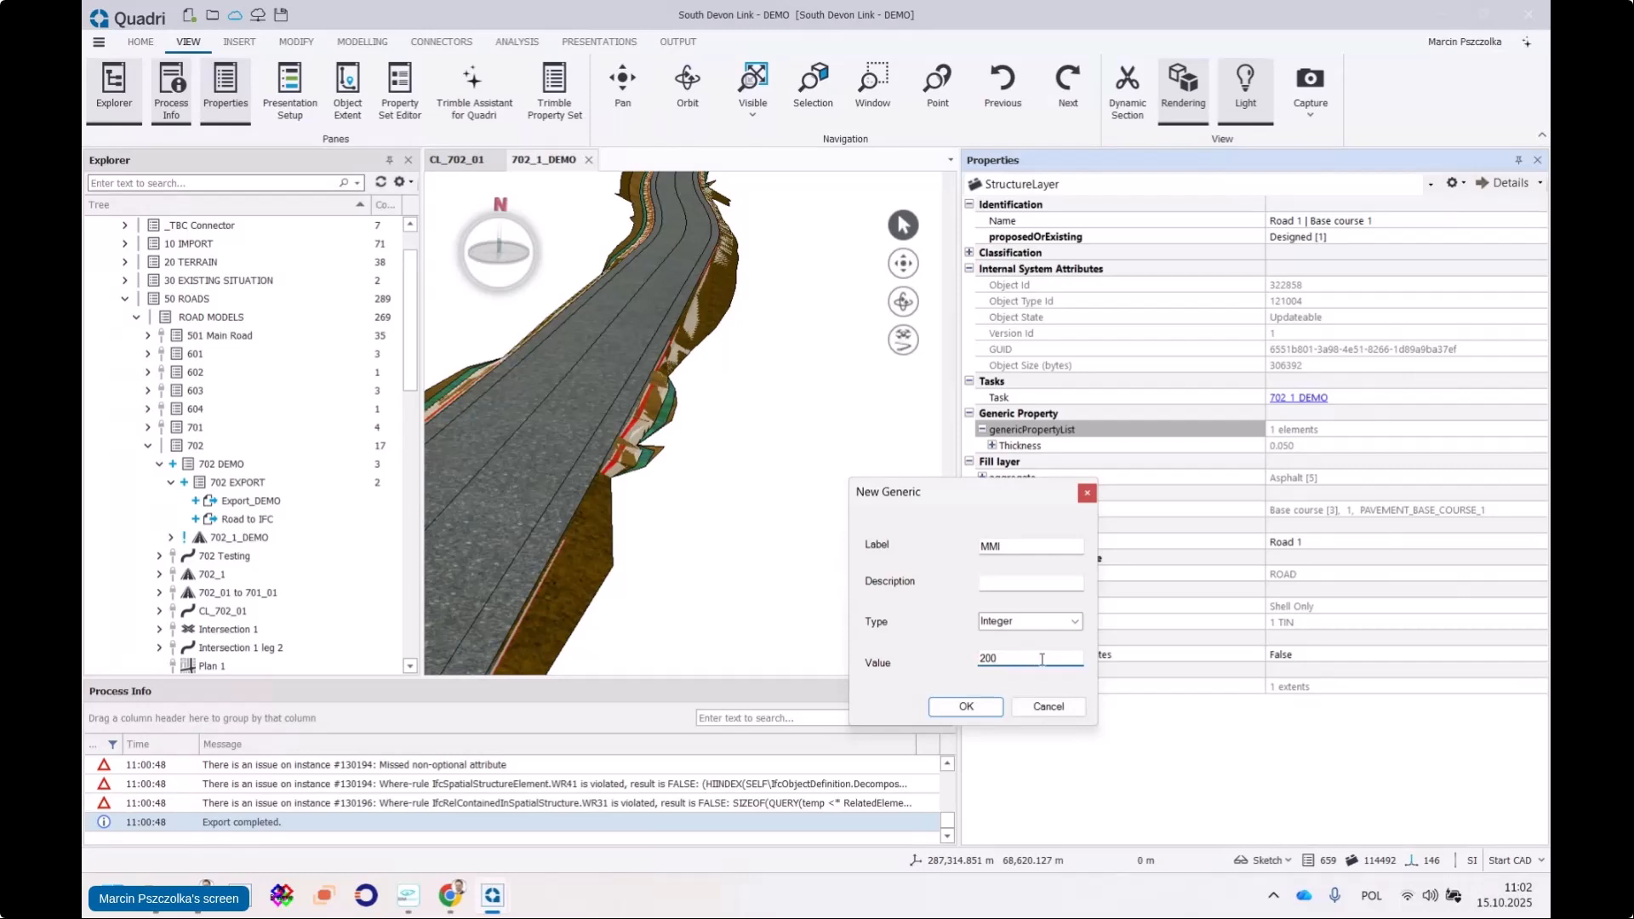
click(984, 546)
text(Status|)
double_click(1019, 549)
click(1015, 547)
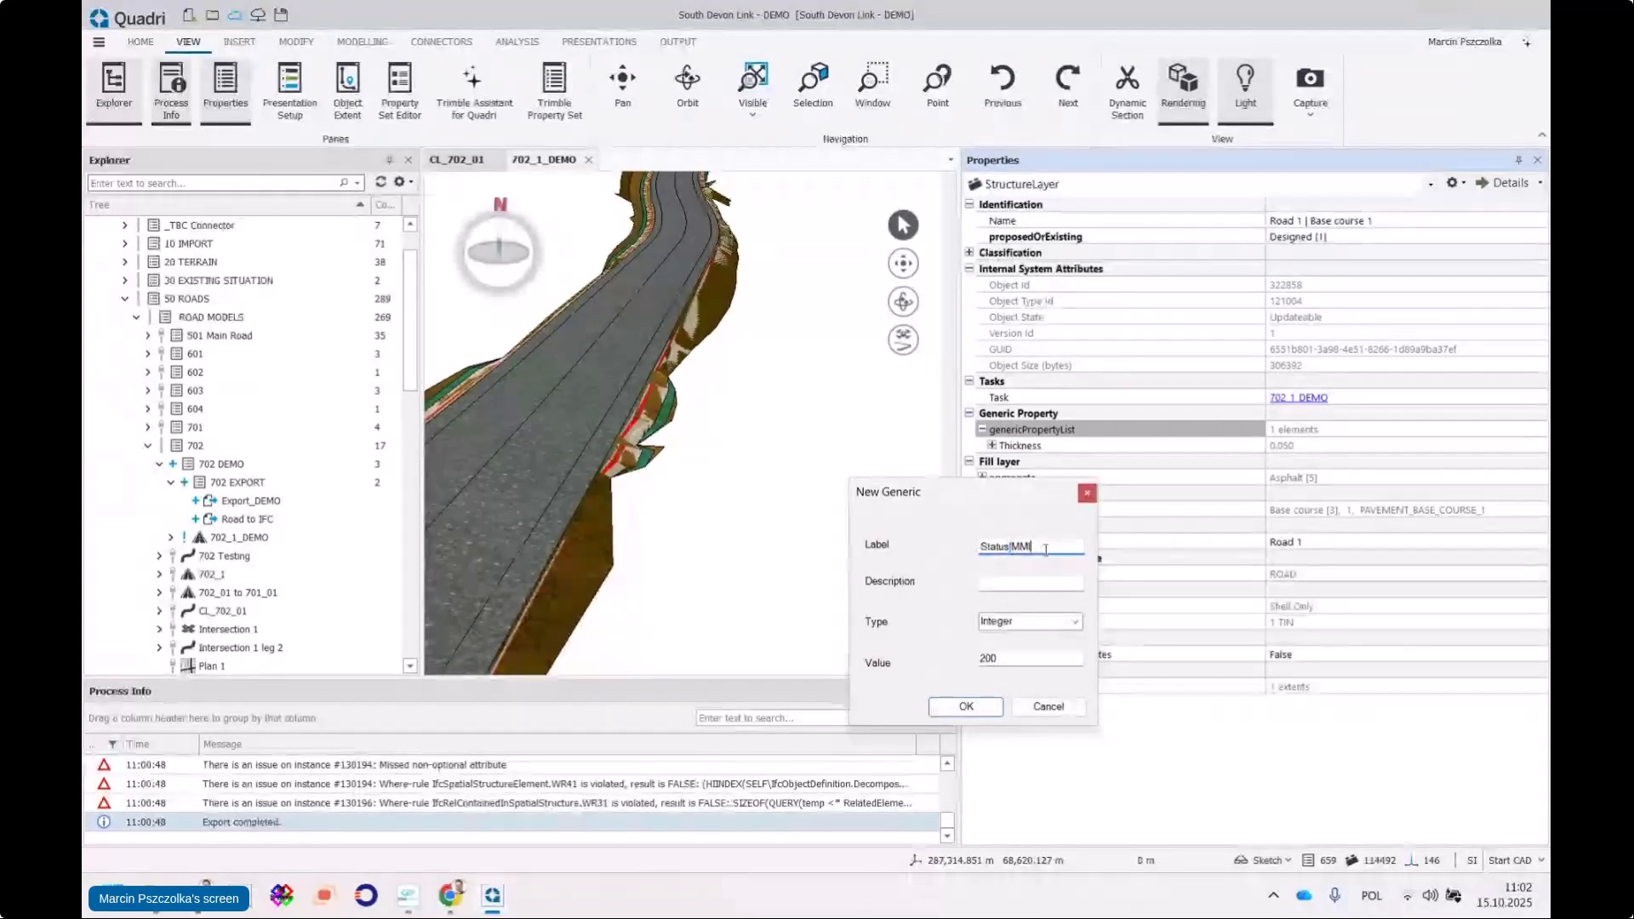
drag(1012, 547, 1033, 549)
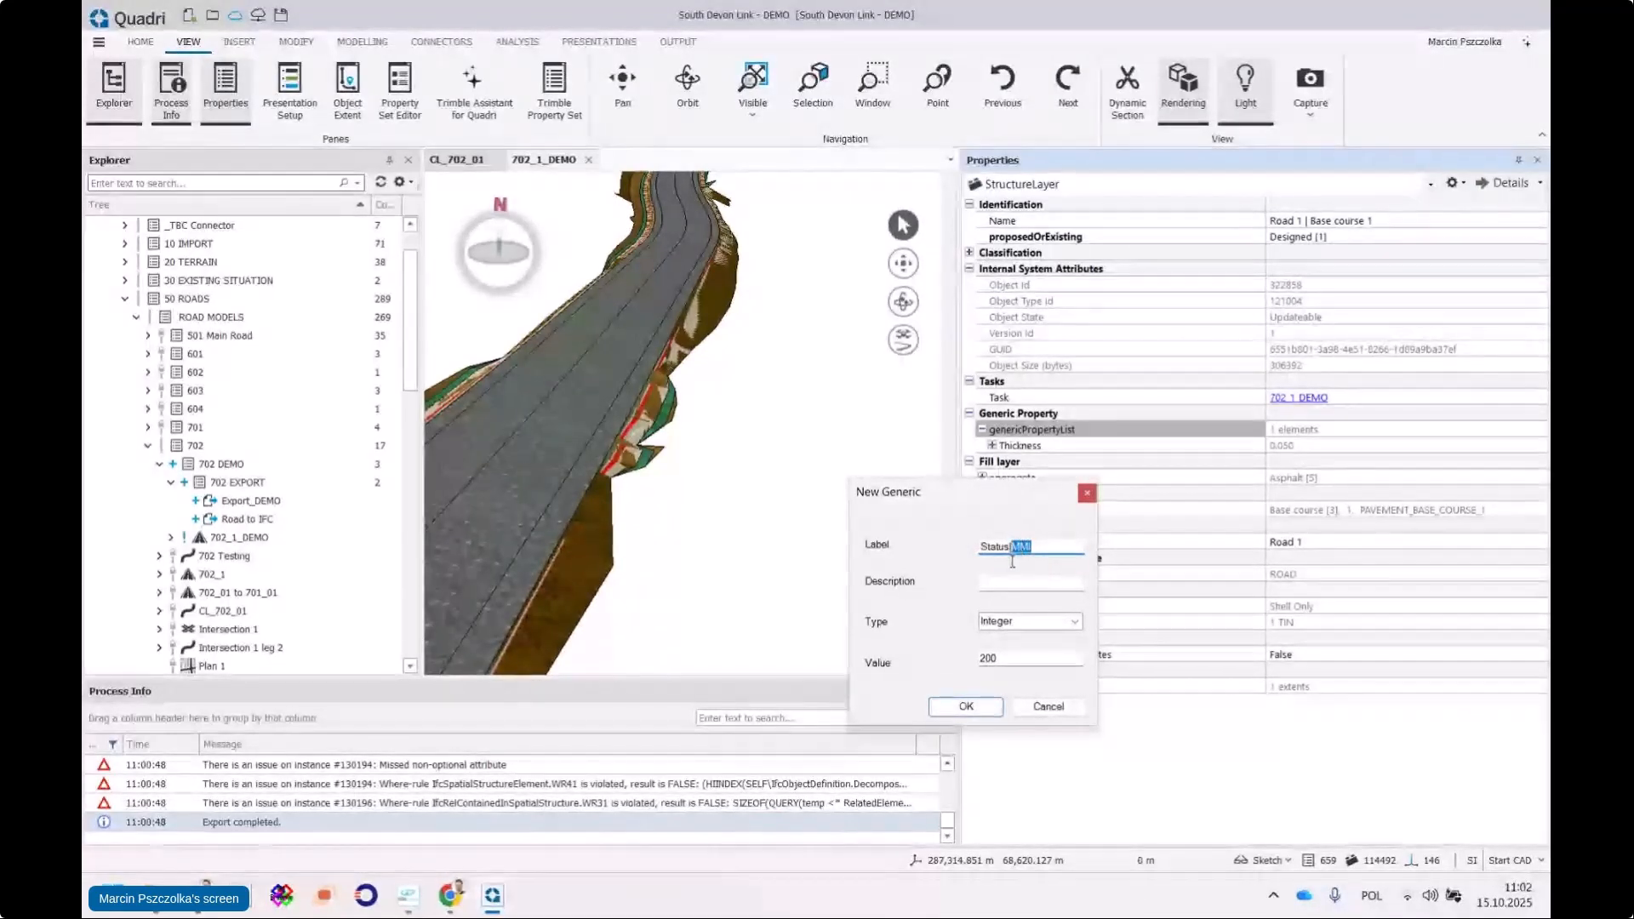
click(966, 707)
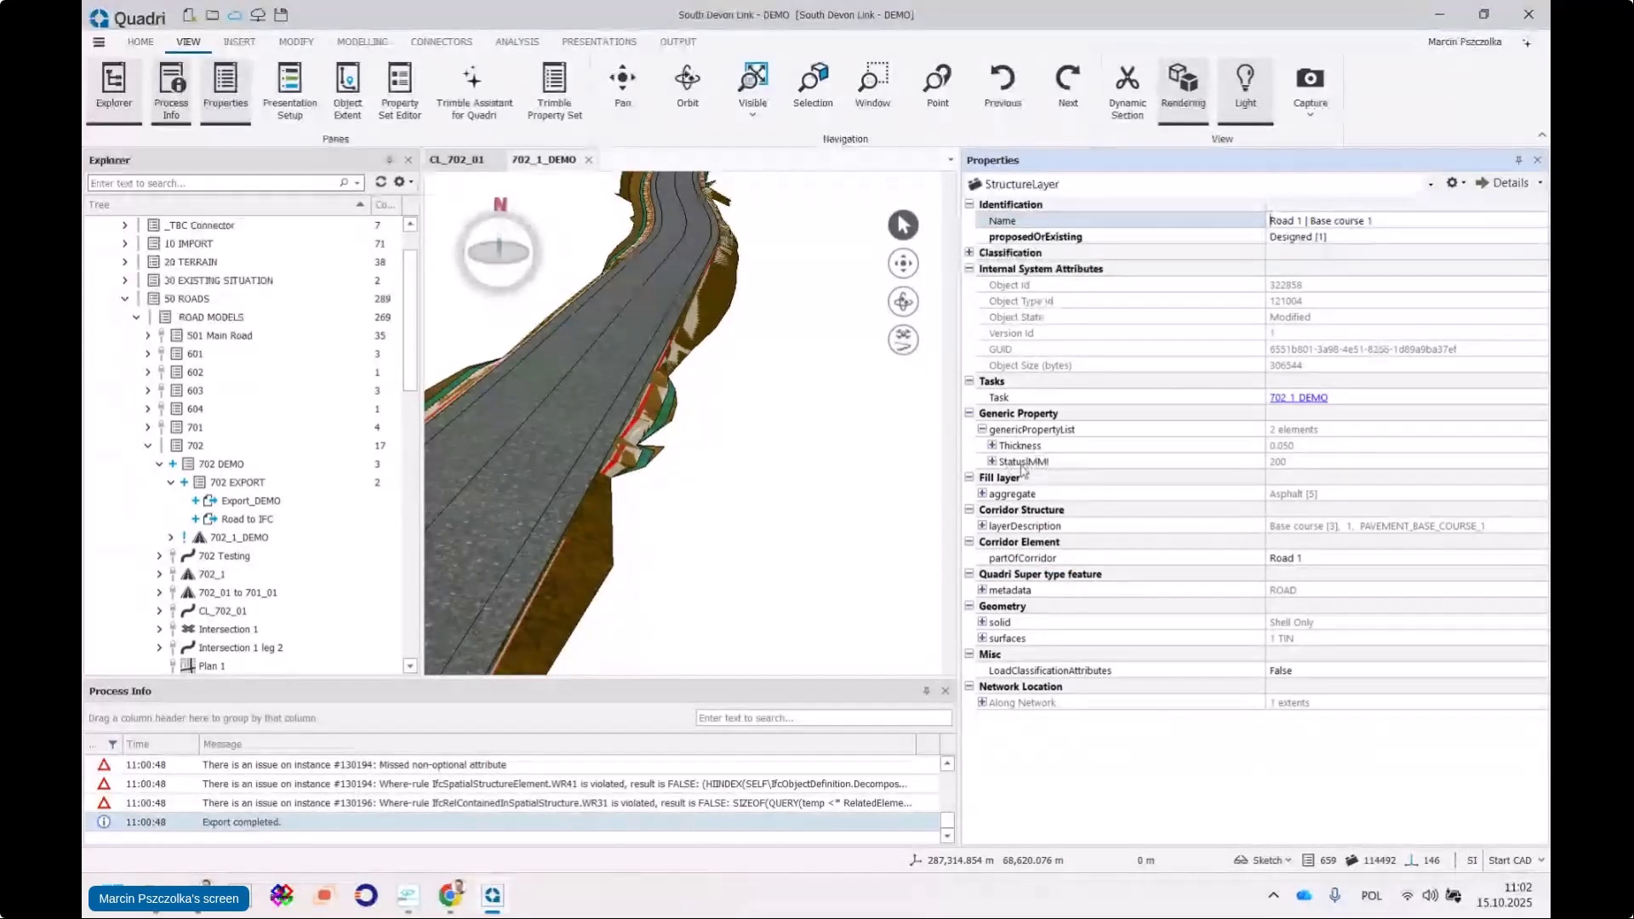
Set the Status|MMI generic property's value to 200
click(1037, 464)
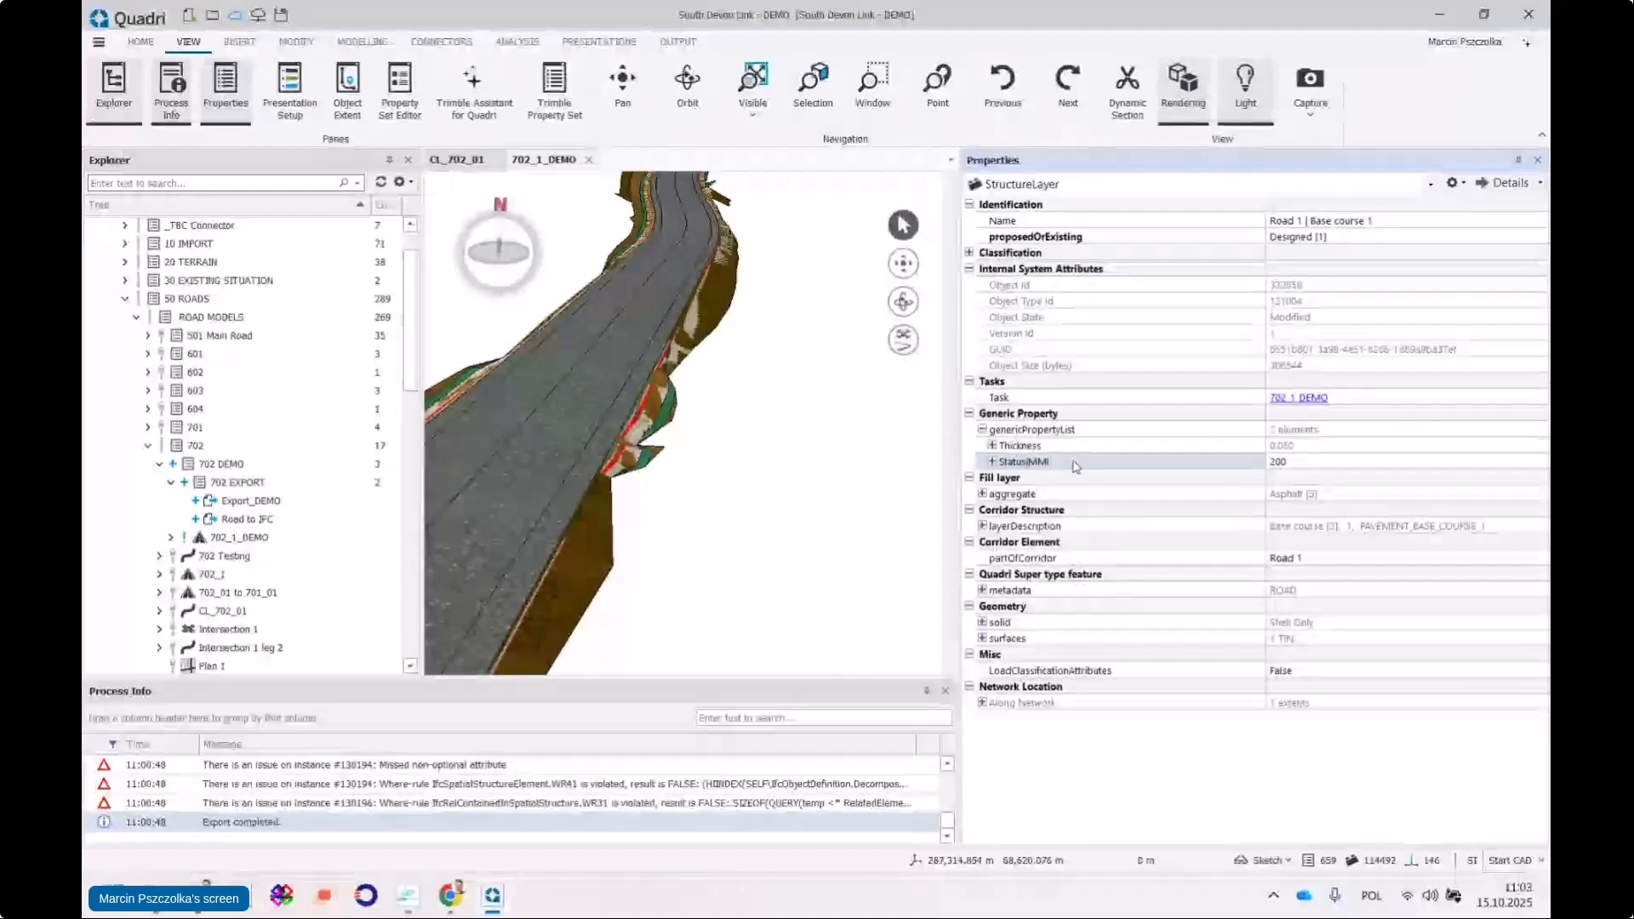
click(1282, 459)
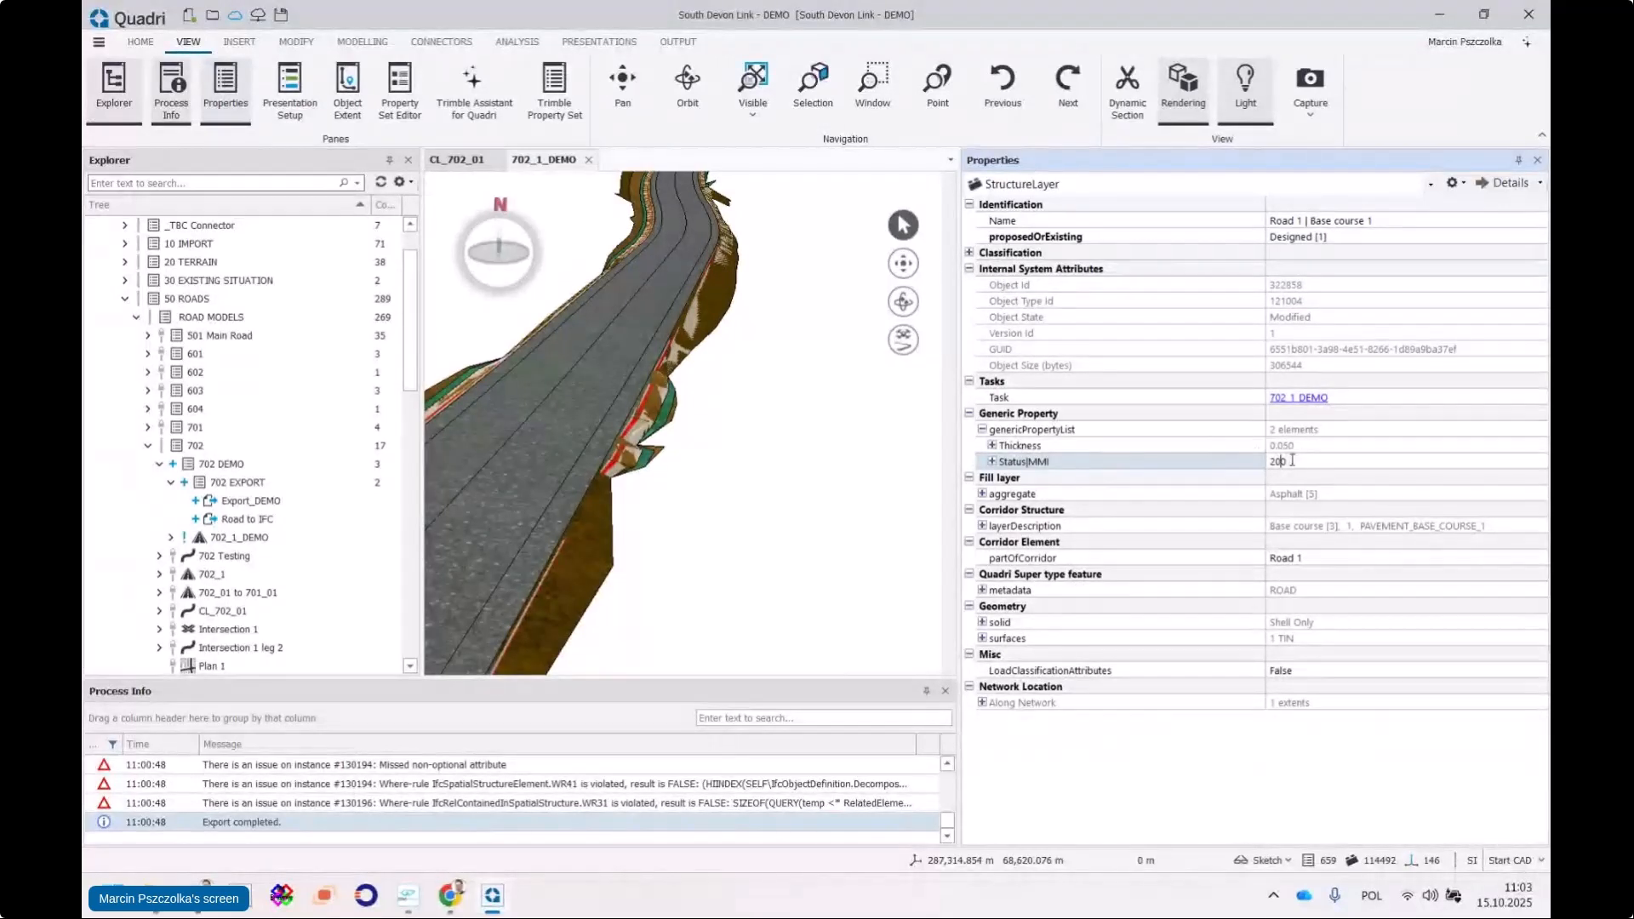
middle_drag(530, 477, 656, 438)
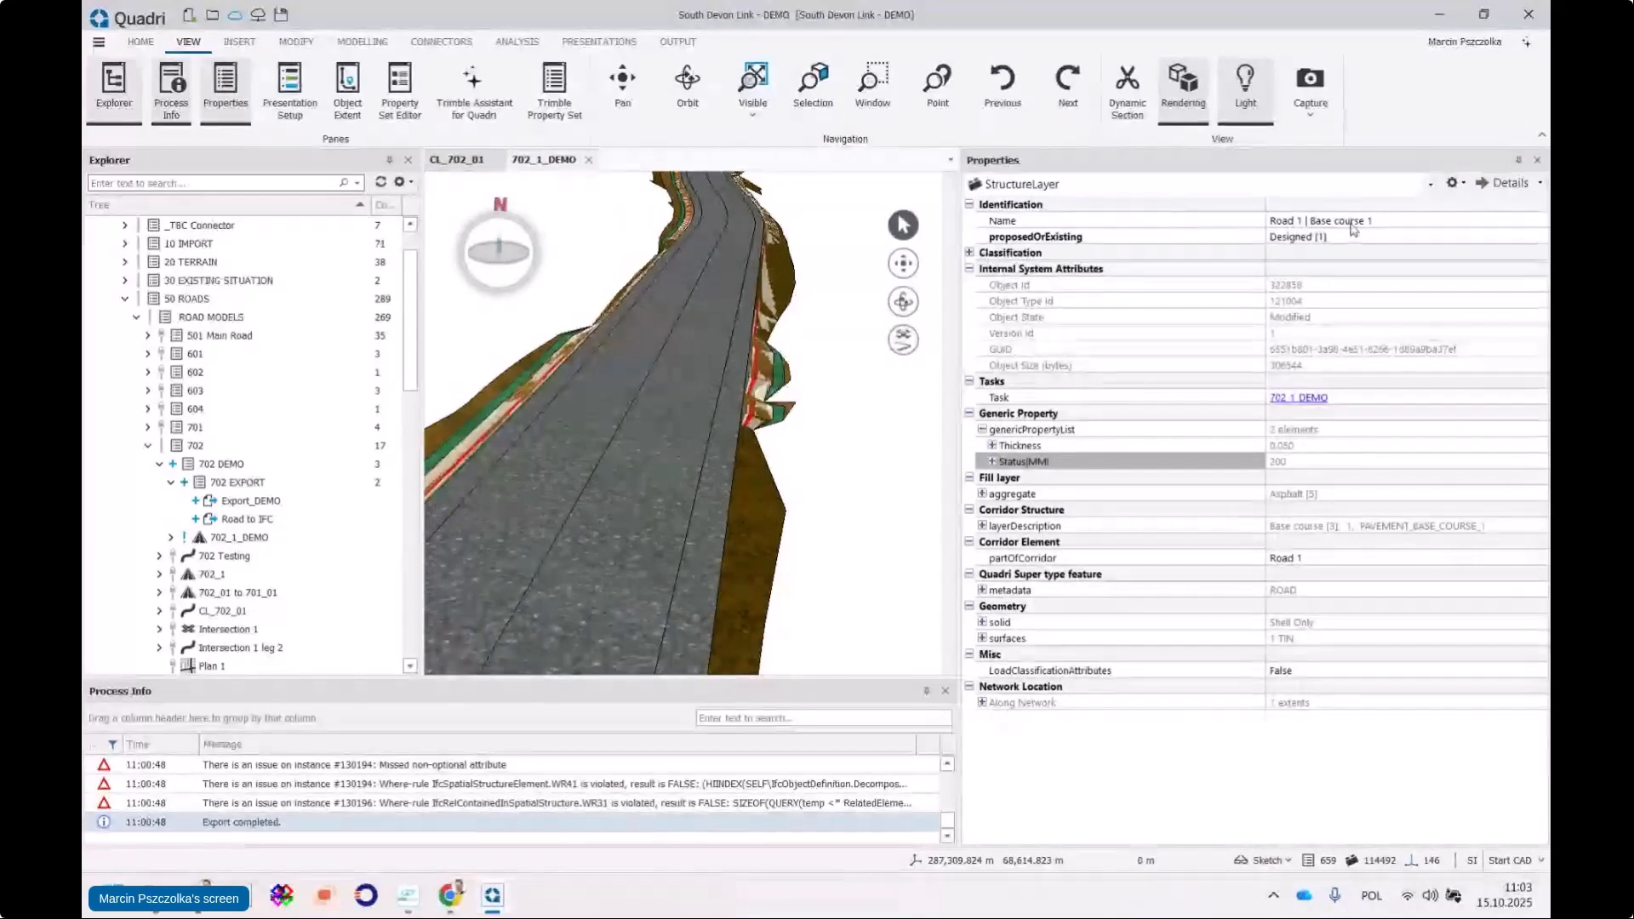
scroll(771, 400, down, 3)
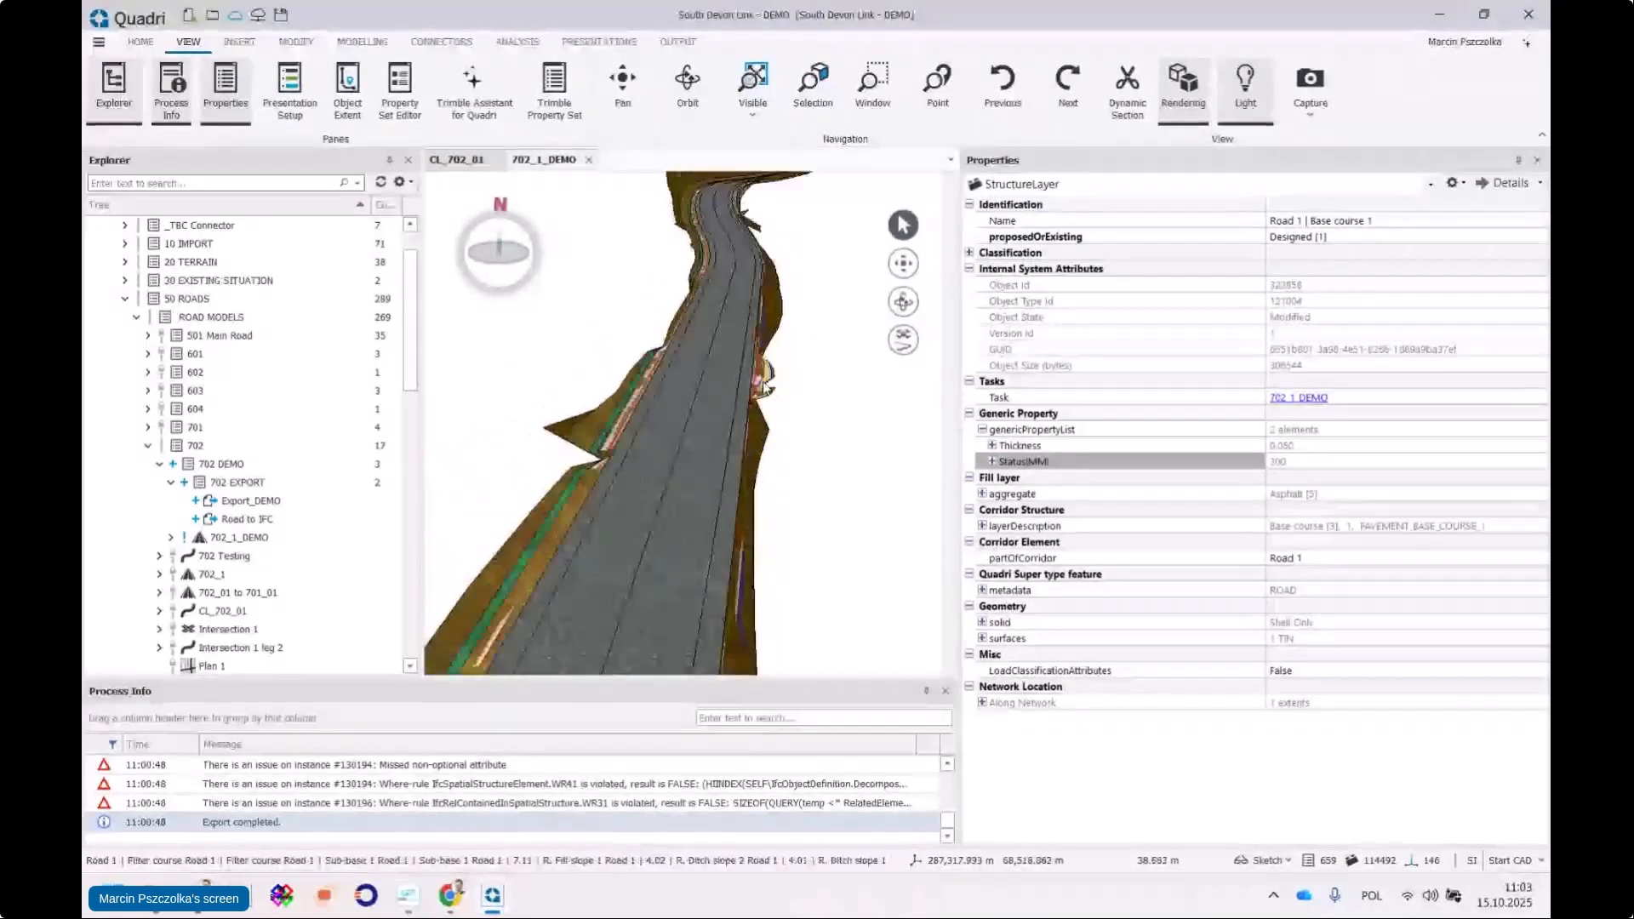
middle_drag(775, 409, 763, 381)
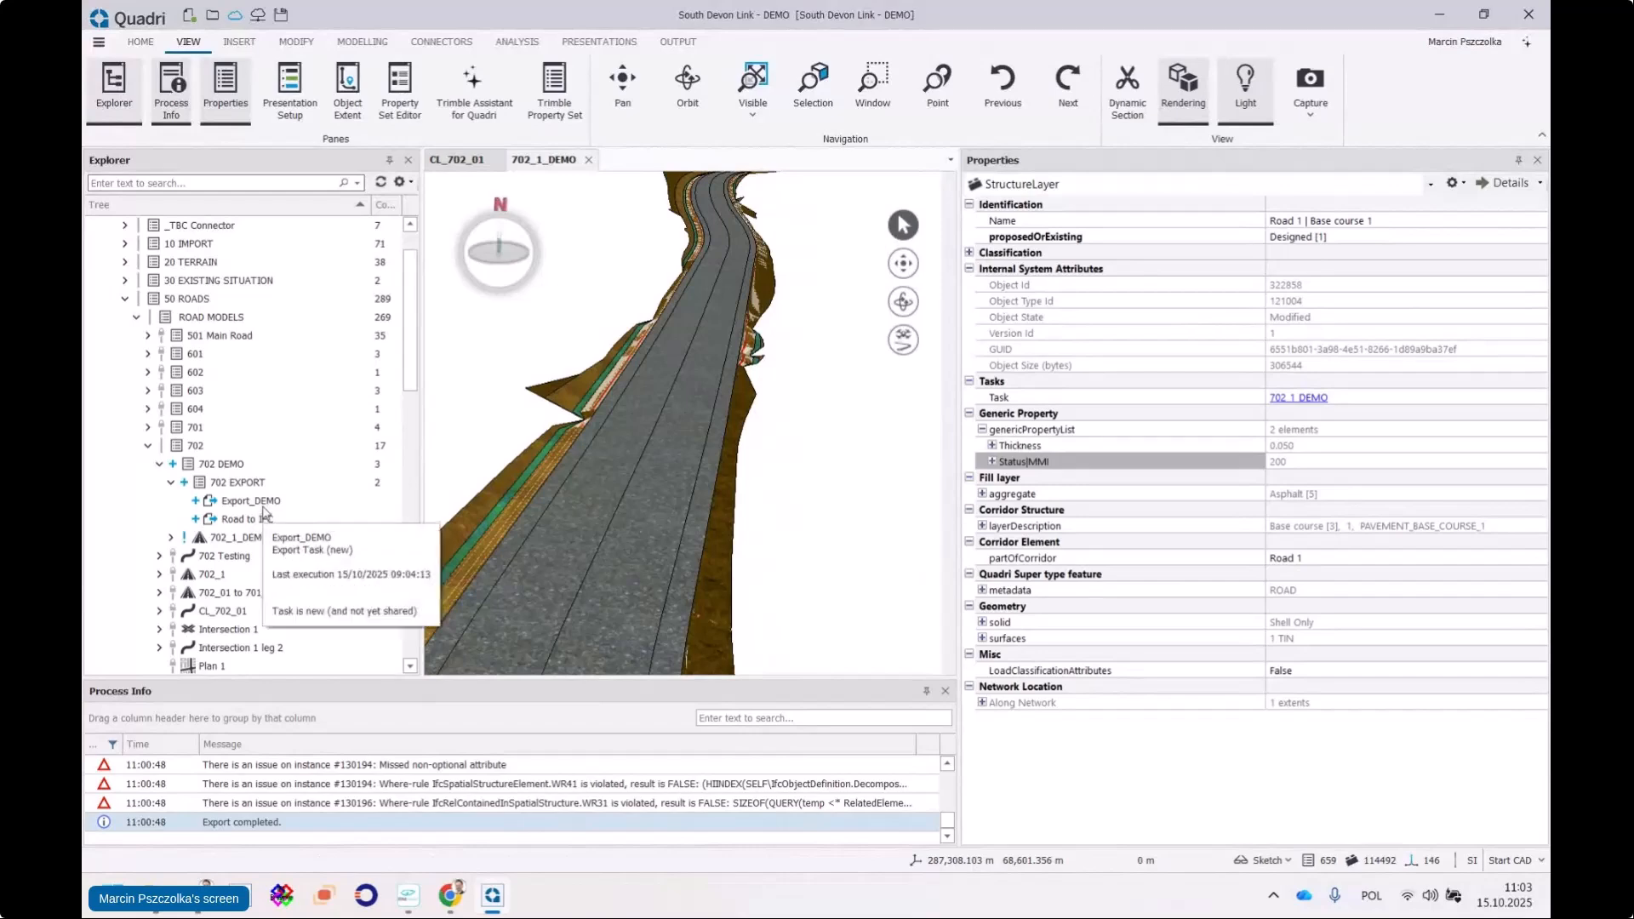
click(99, 42)
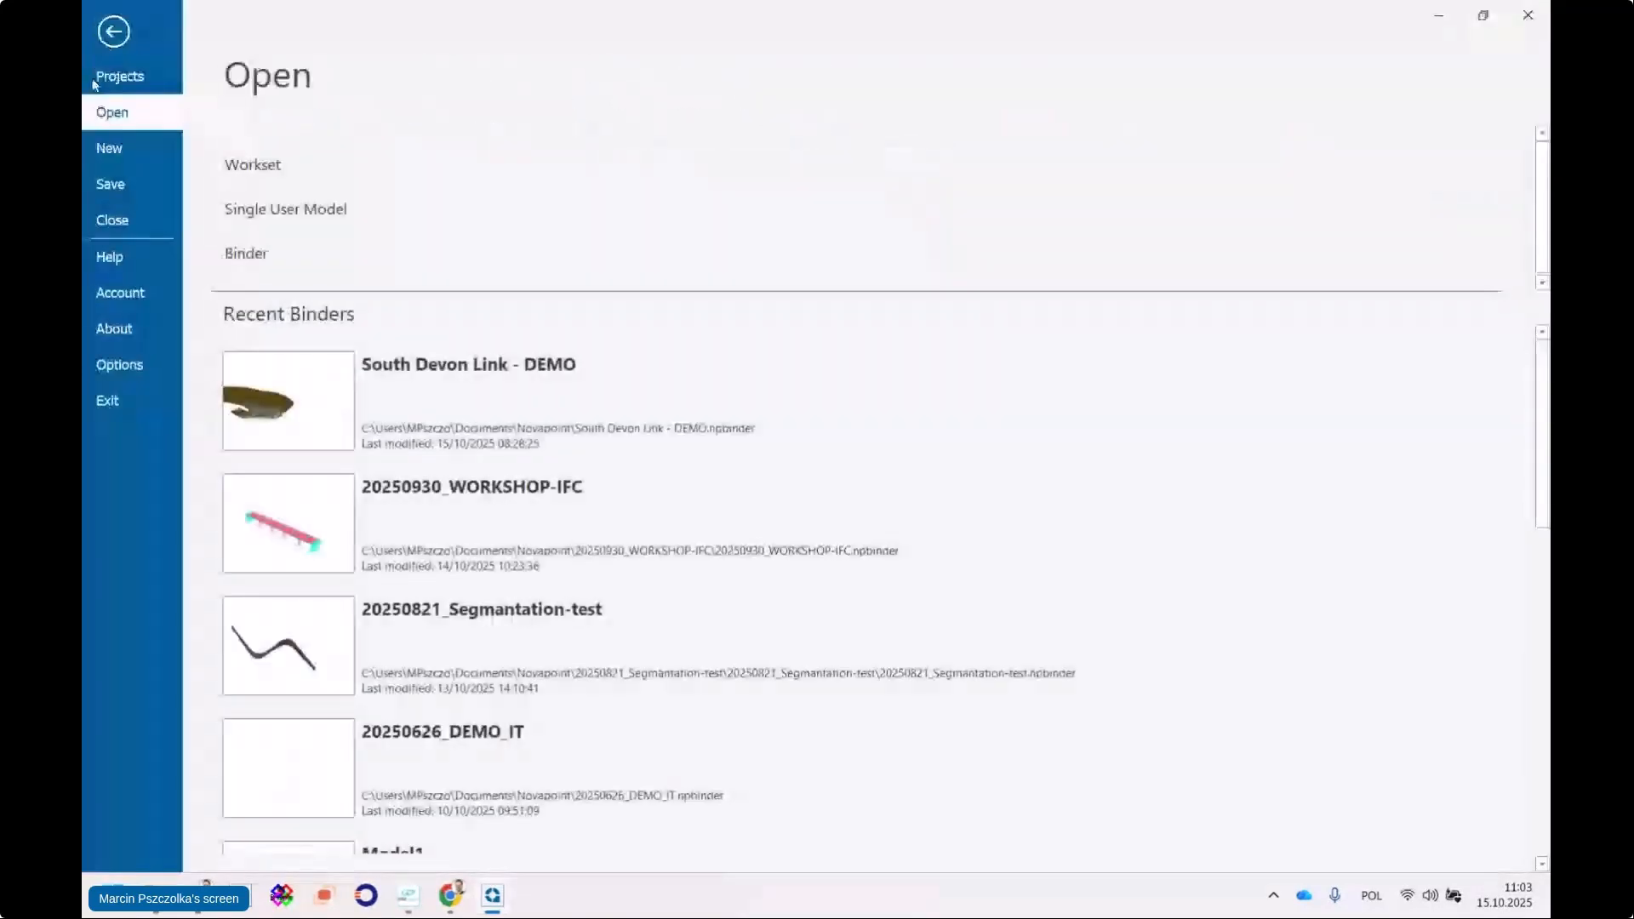
click(121, 326)
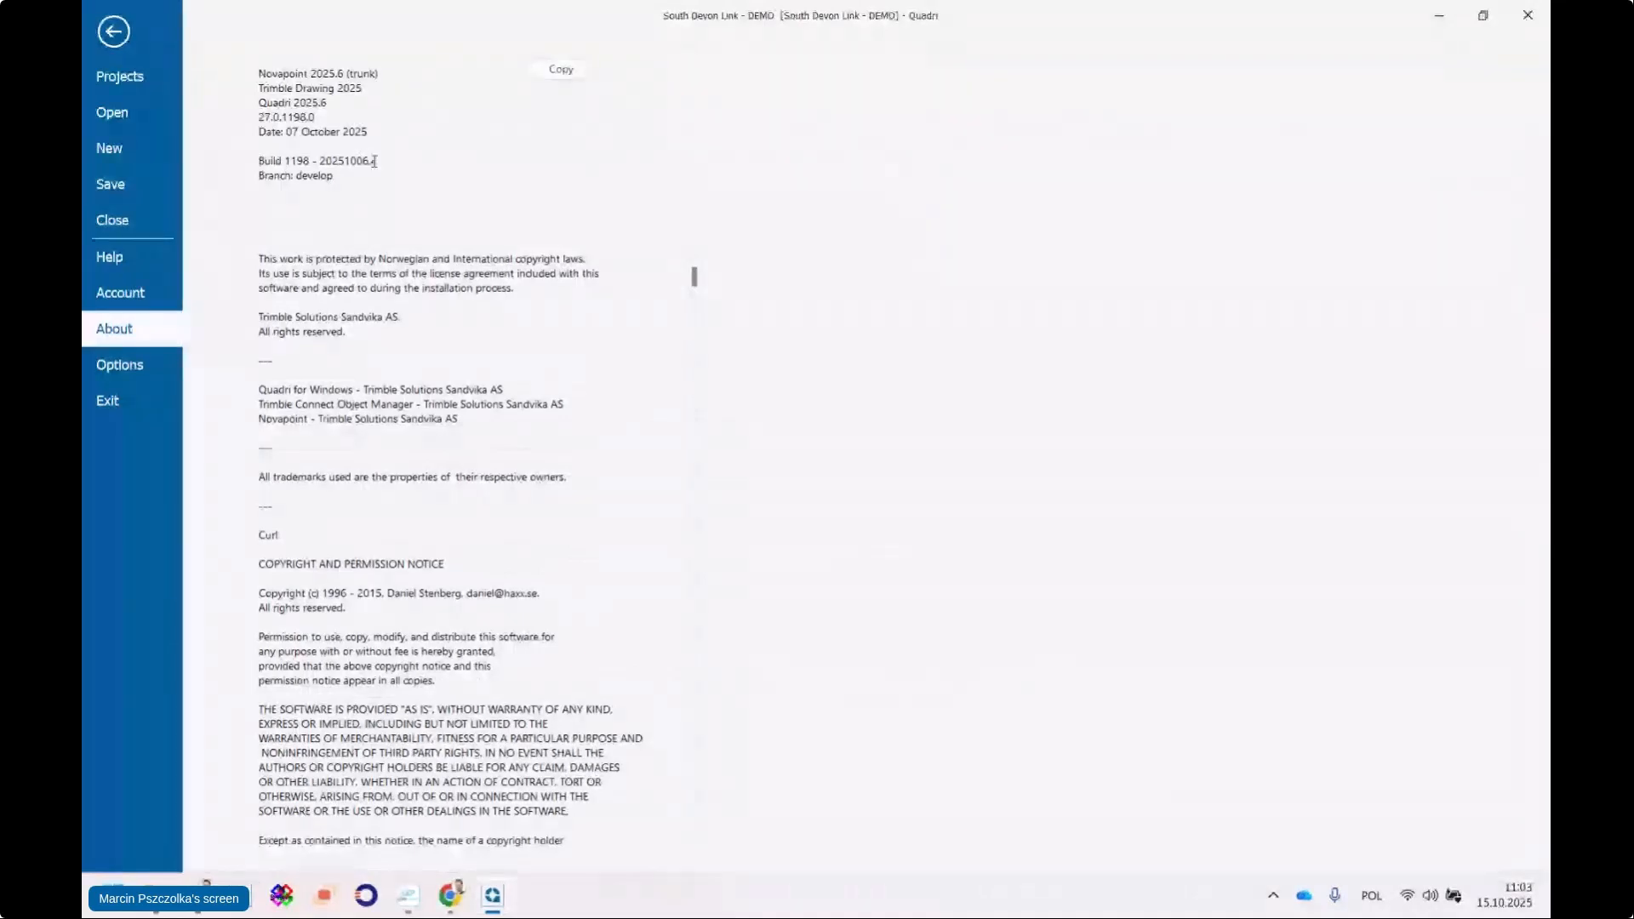
click(123, 36)
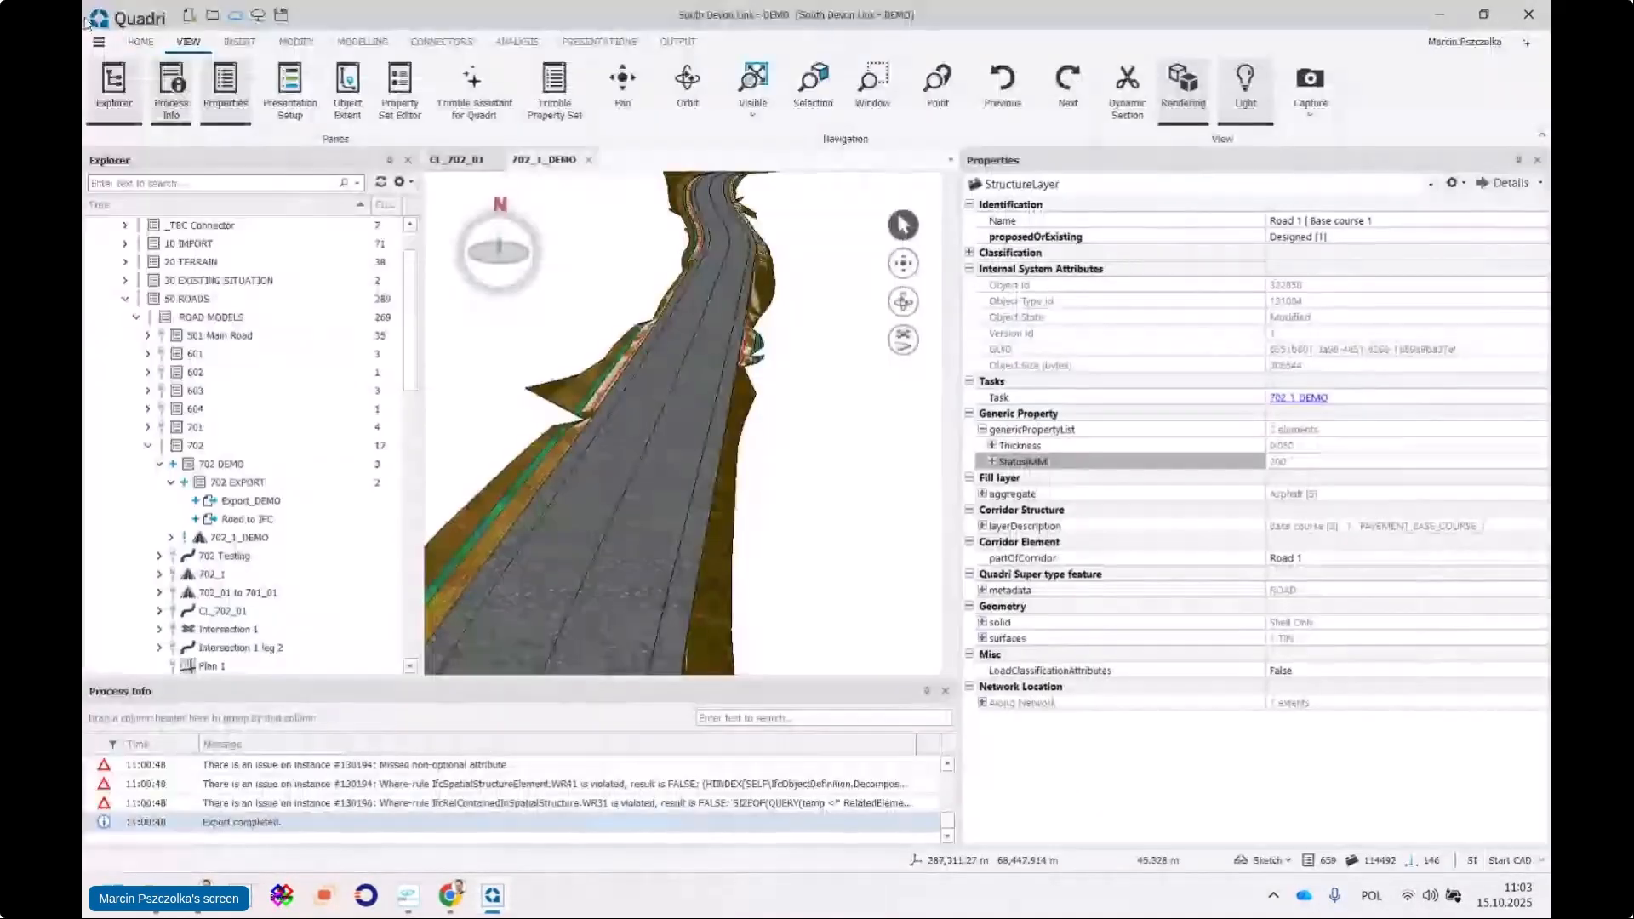
click(99, 39)
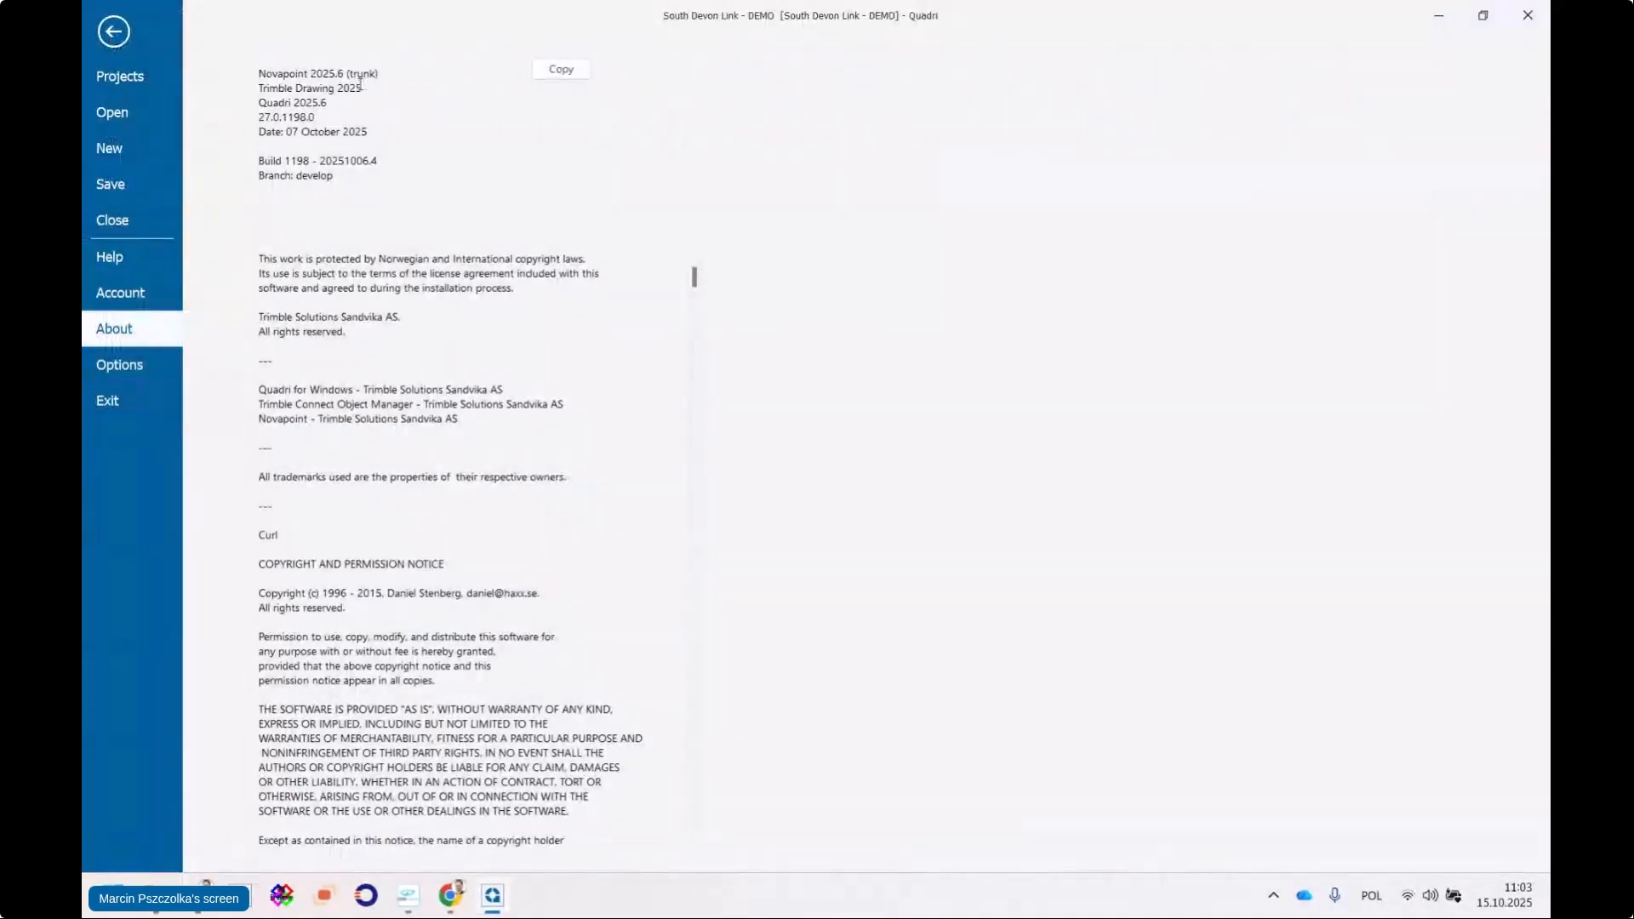
drag(311, 74, 344, 74)
click(339, 74)
click(115, 34)
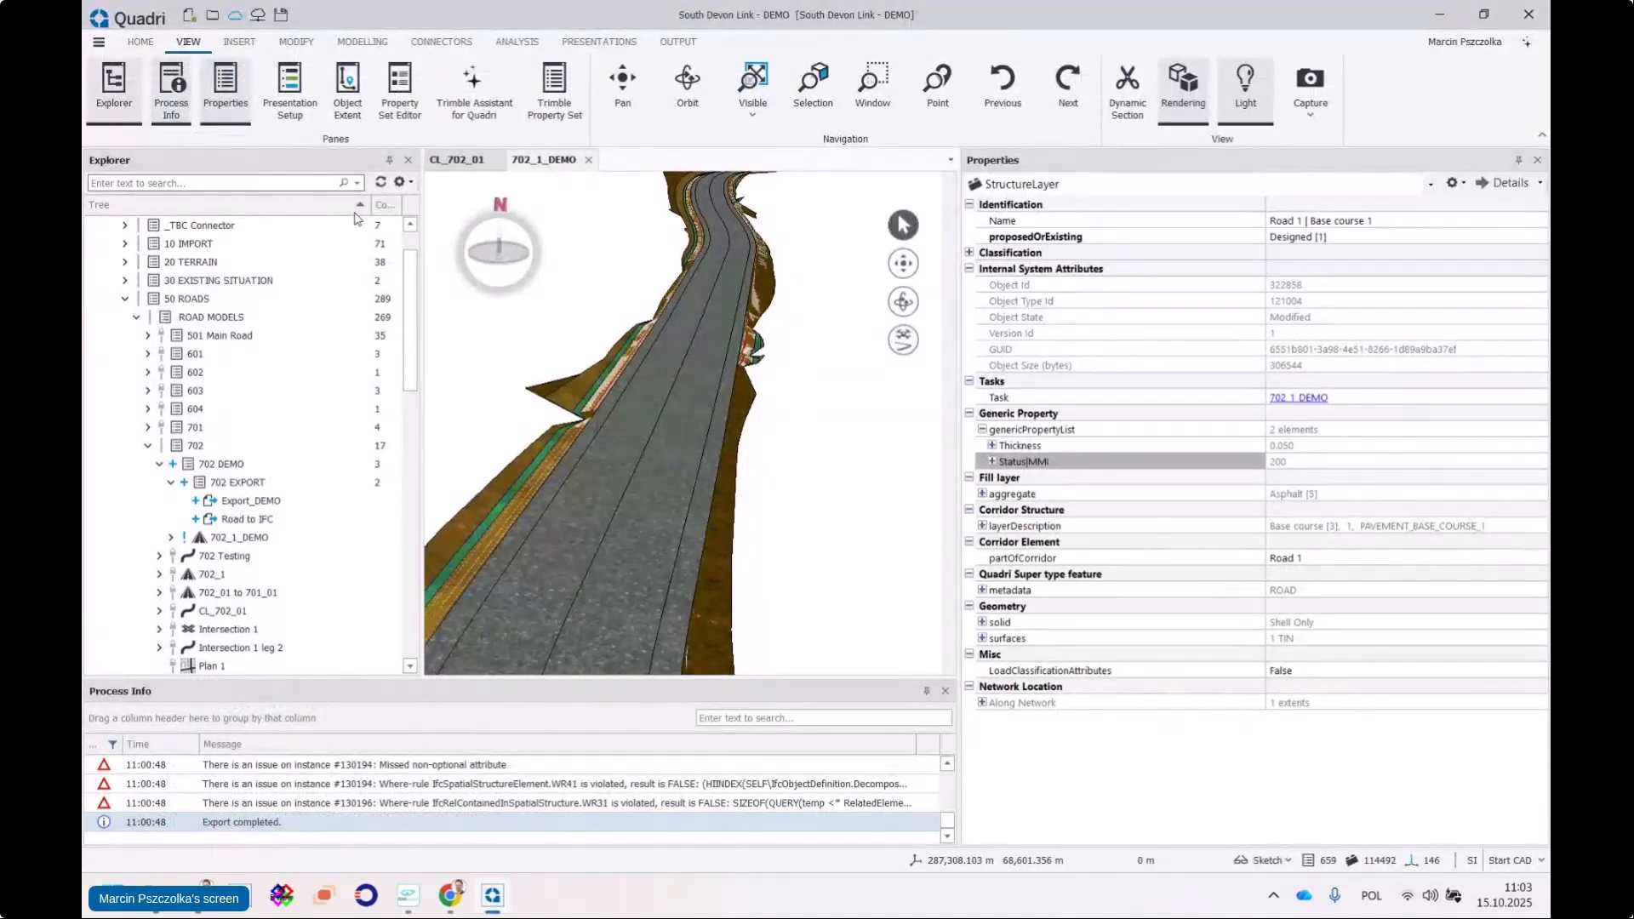
Show attributes without value for the base course, revealing the PSet_Network_Location and PSet_ADMM groups
scroll(645, 467, down, 5)
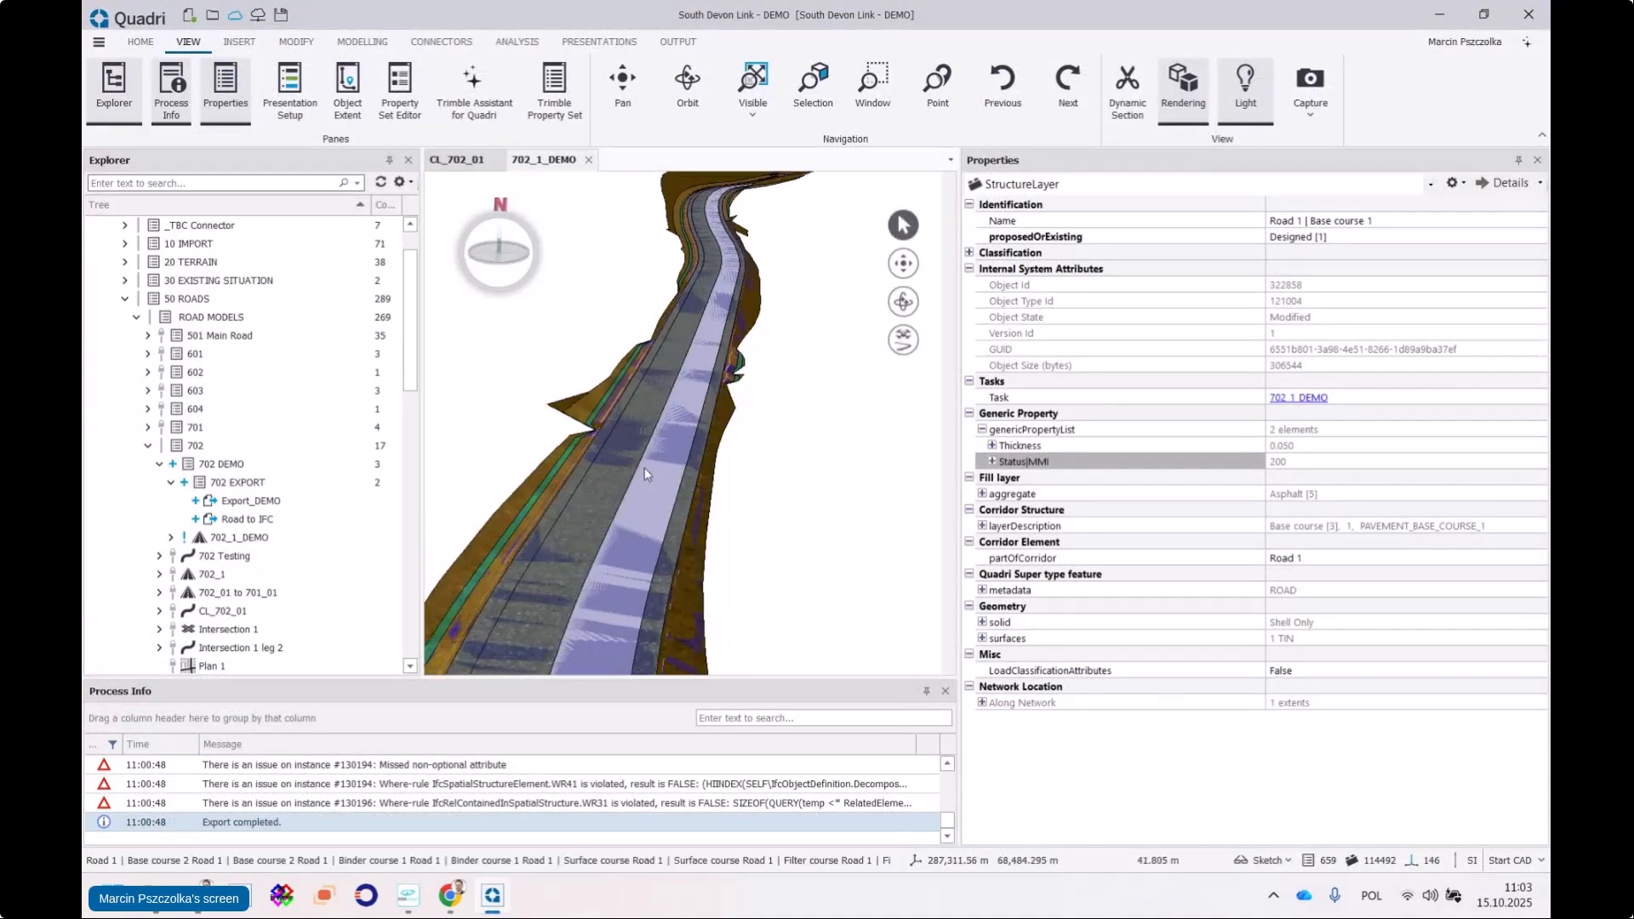
click(904, 303)
drag(822, 430, 883, 508)
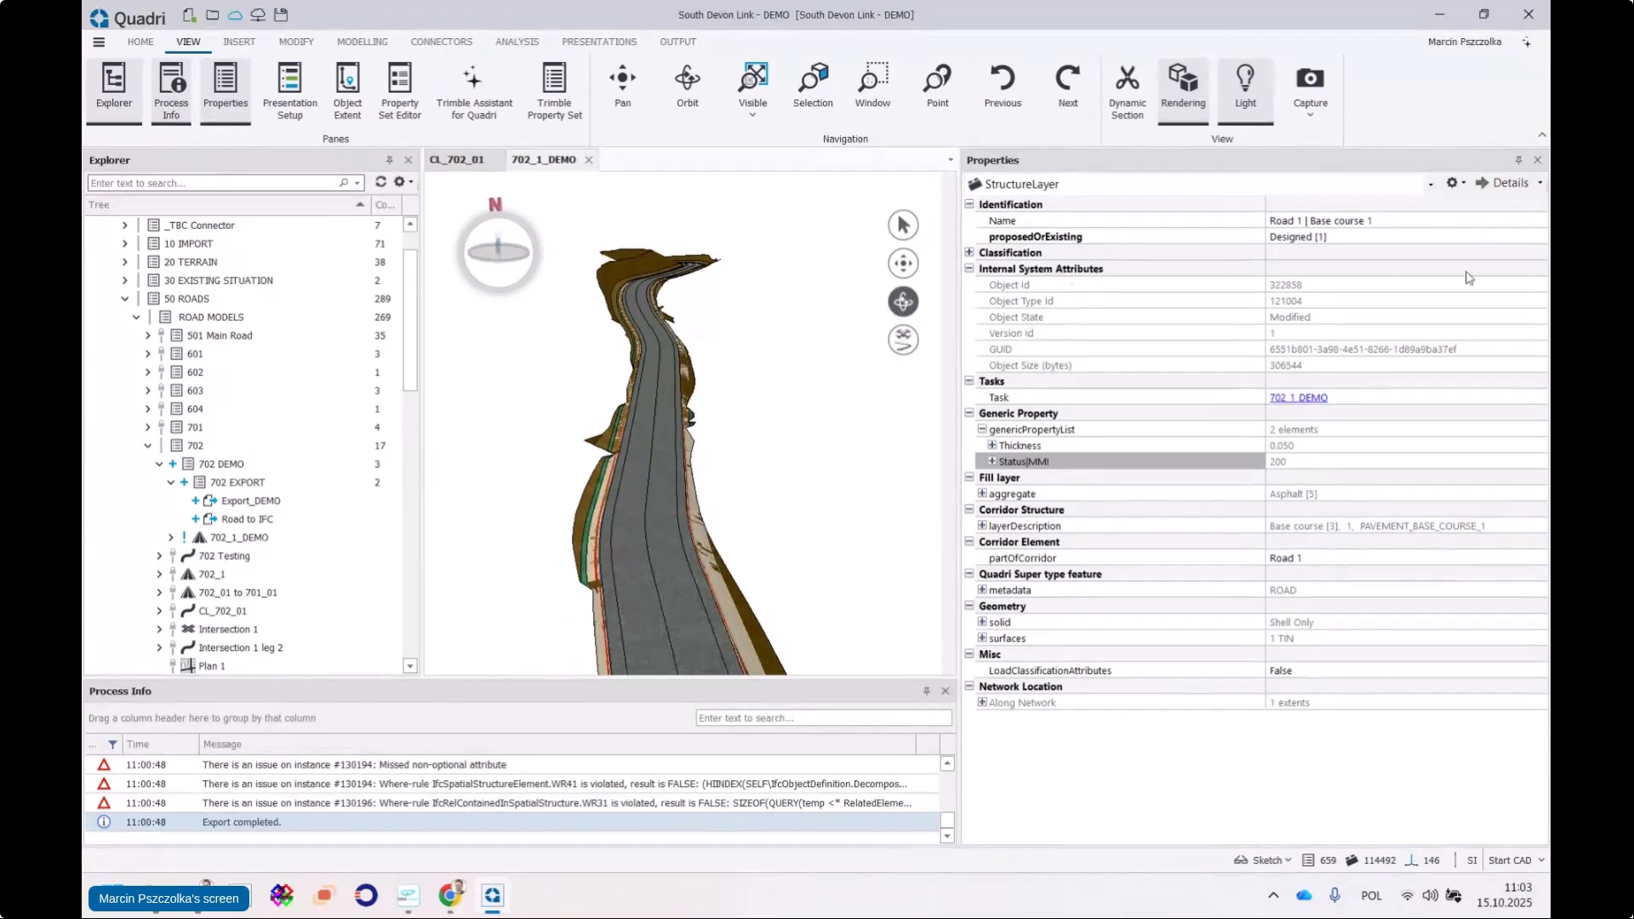
click(1464, 184)
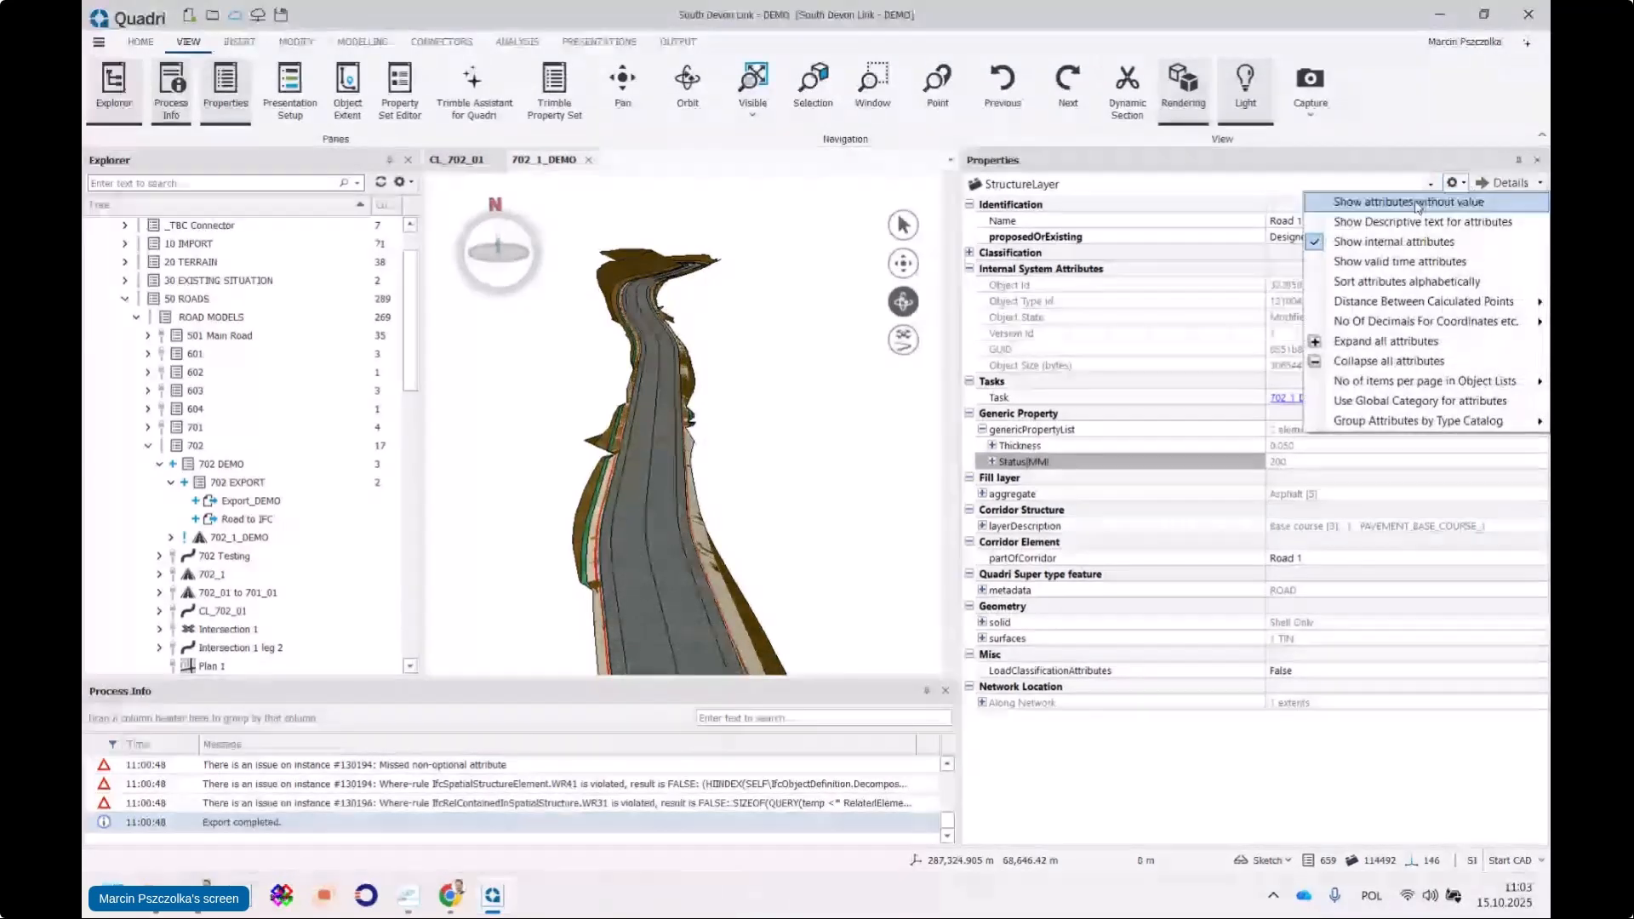
click(1430, 202)
scroll(1222, 376, down, 12)
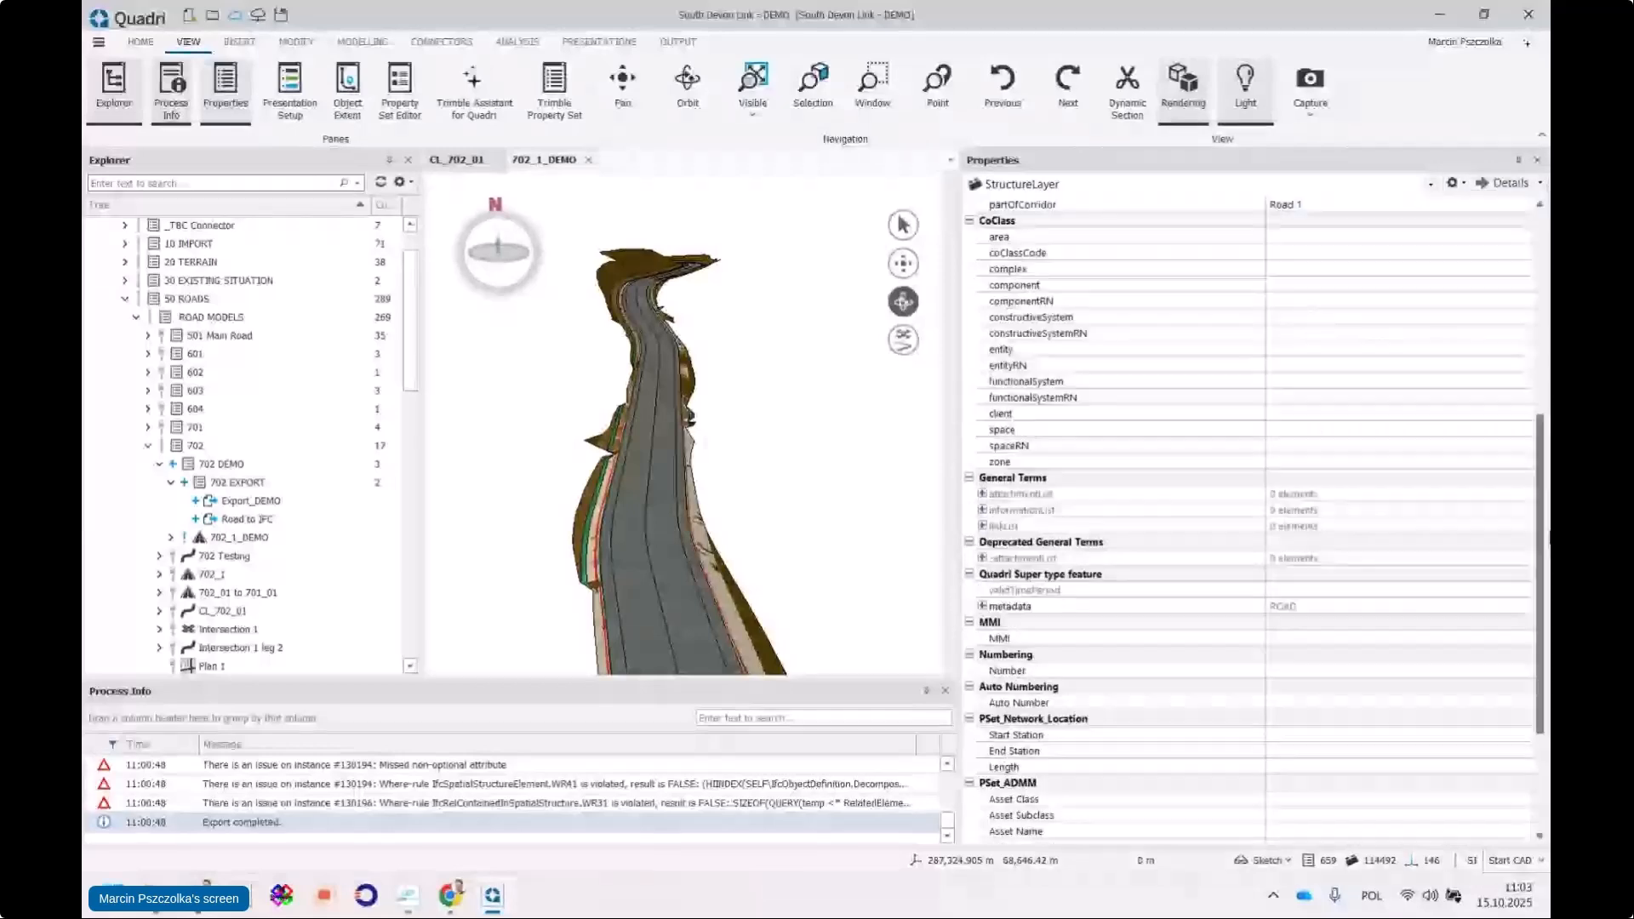
mouse_move(726, 481)
mouse_down()
mouse_move(710, 521)
mouse_move(703, 507)
mouse_up()
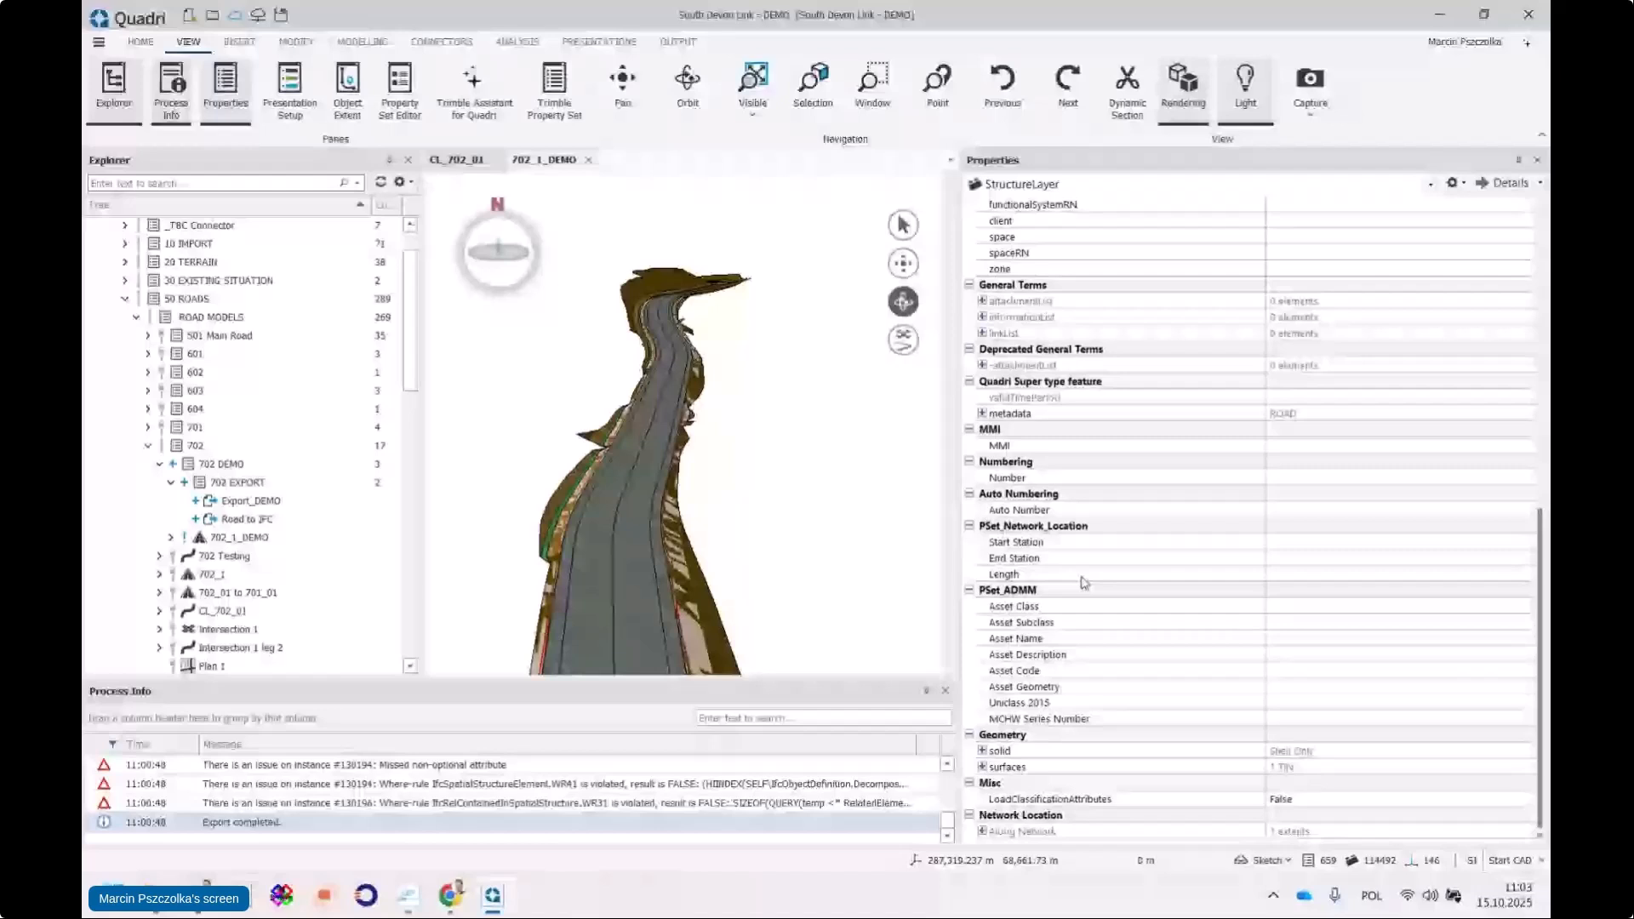
Enter base course PSet_ADMM values: Asset Class 123, Asset Subclass 4235, Asset Name fs
click(1290, 612)
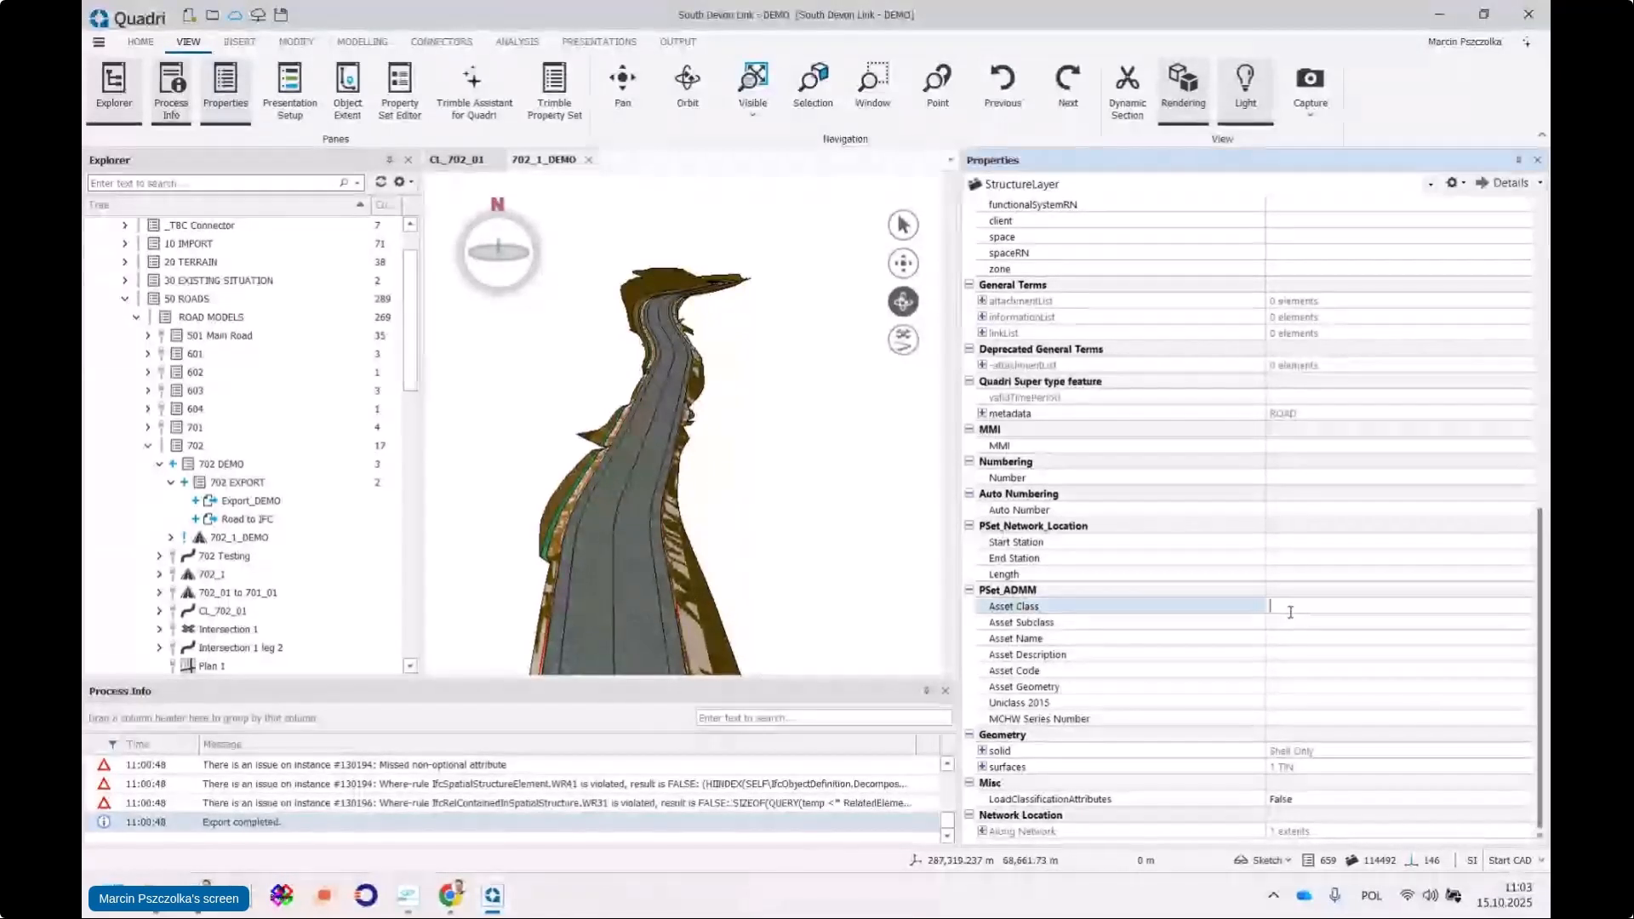
scroll(626, 558, up, 4)
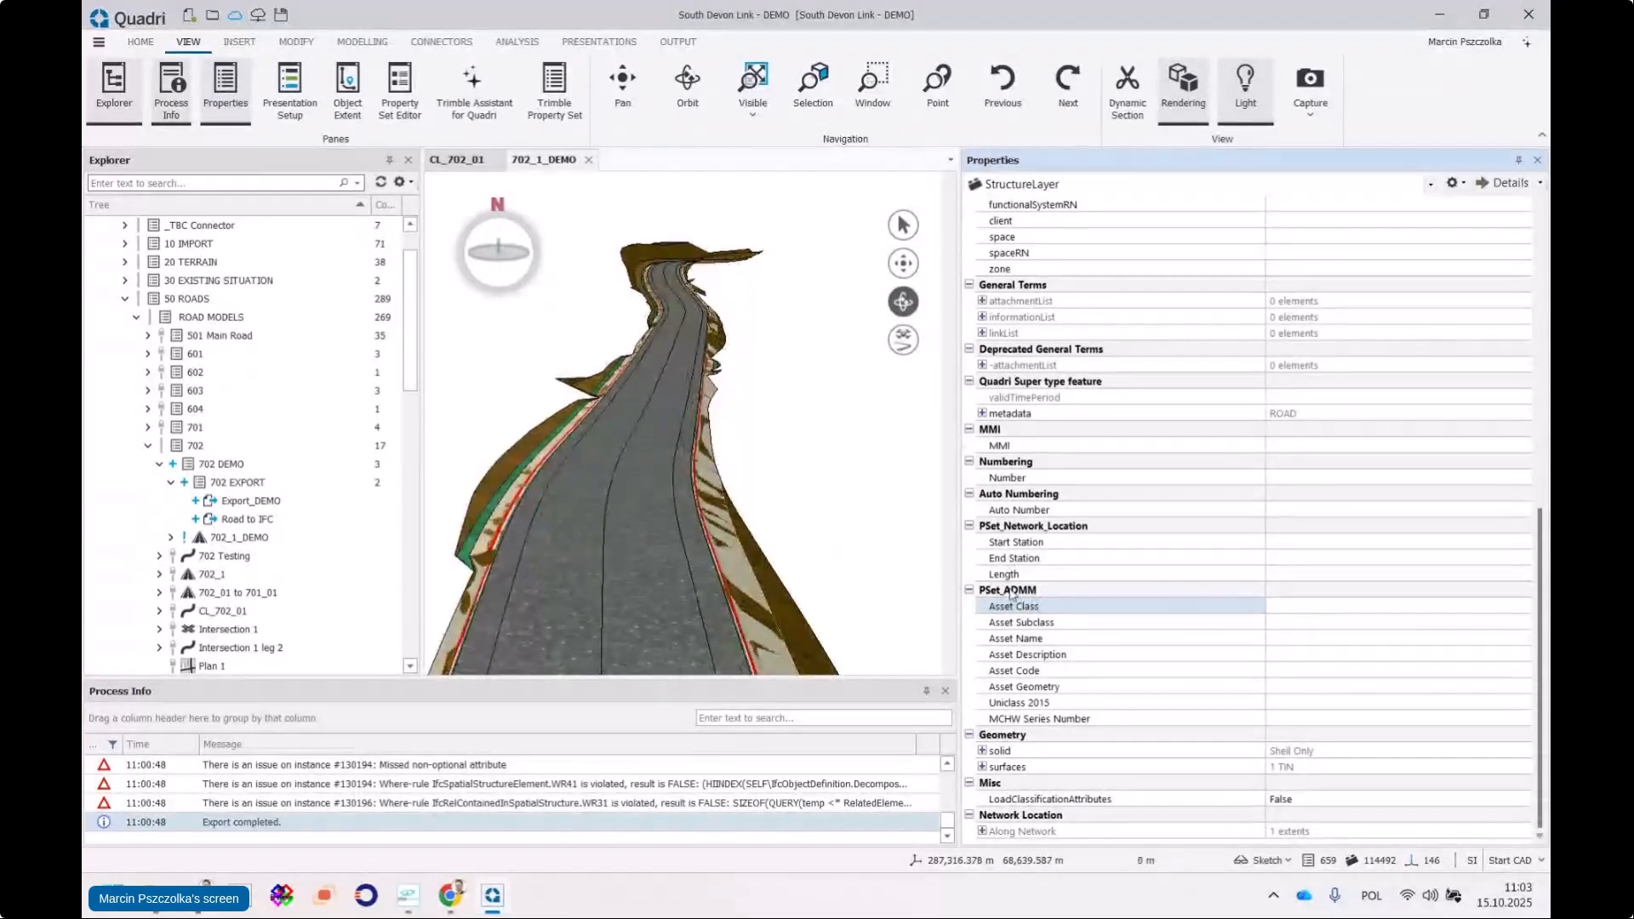
text(123)
click(1304, 629)
text(4235)
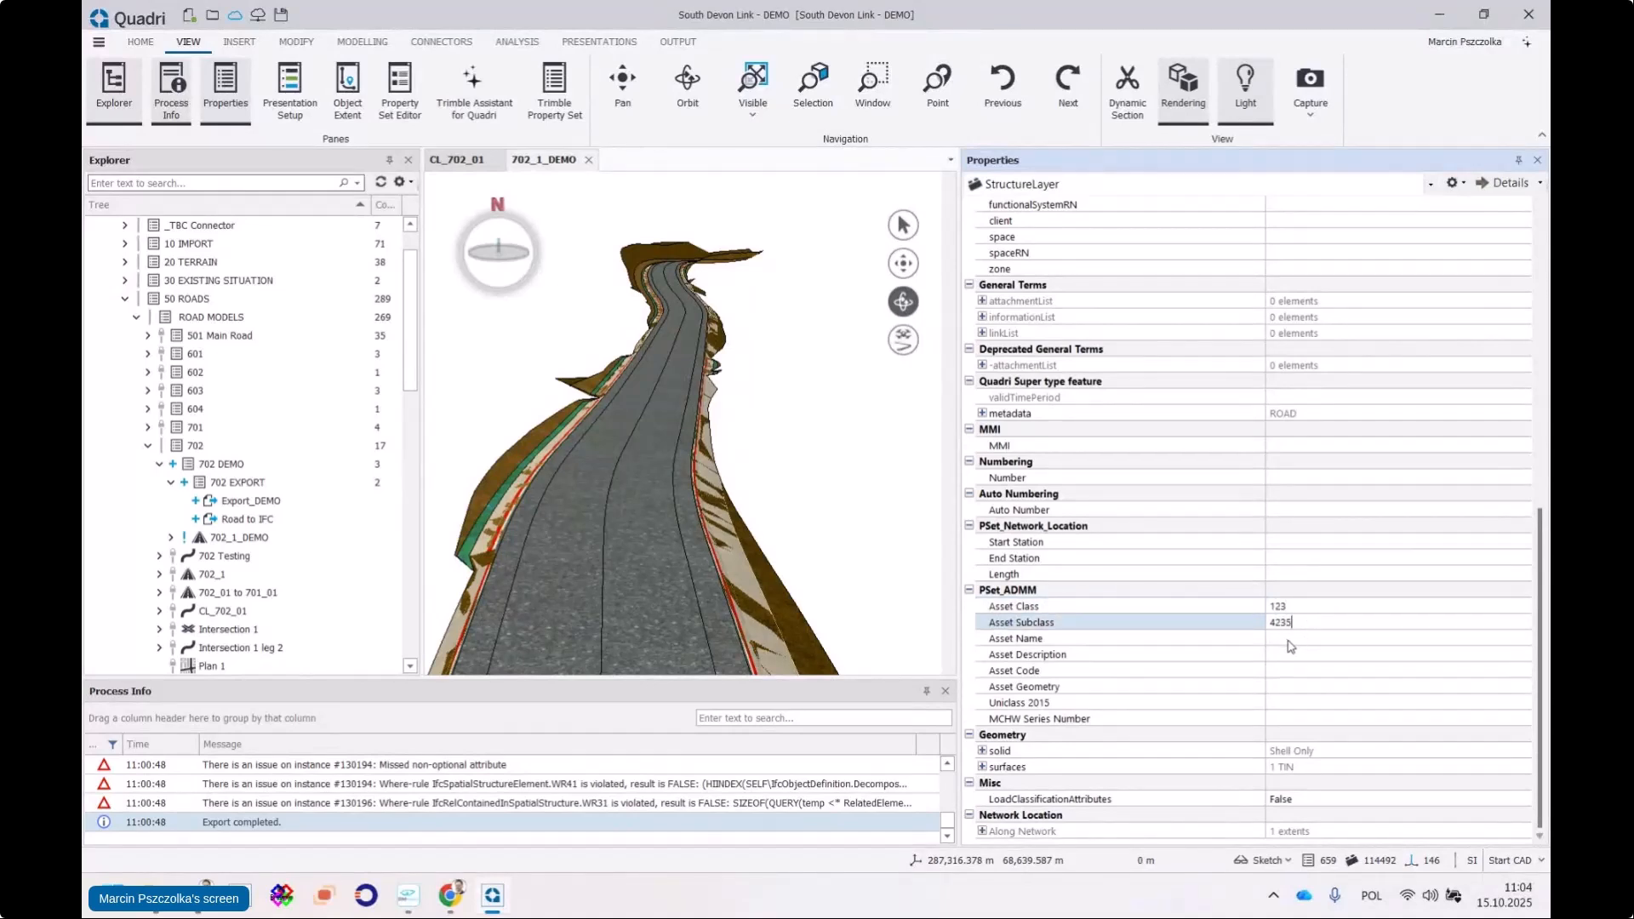
click(1301, 640)
text(fs)
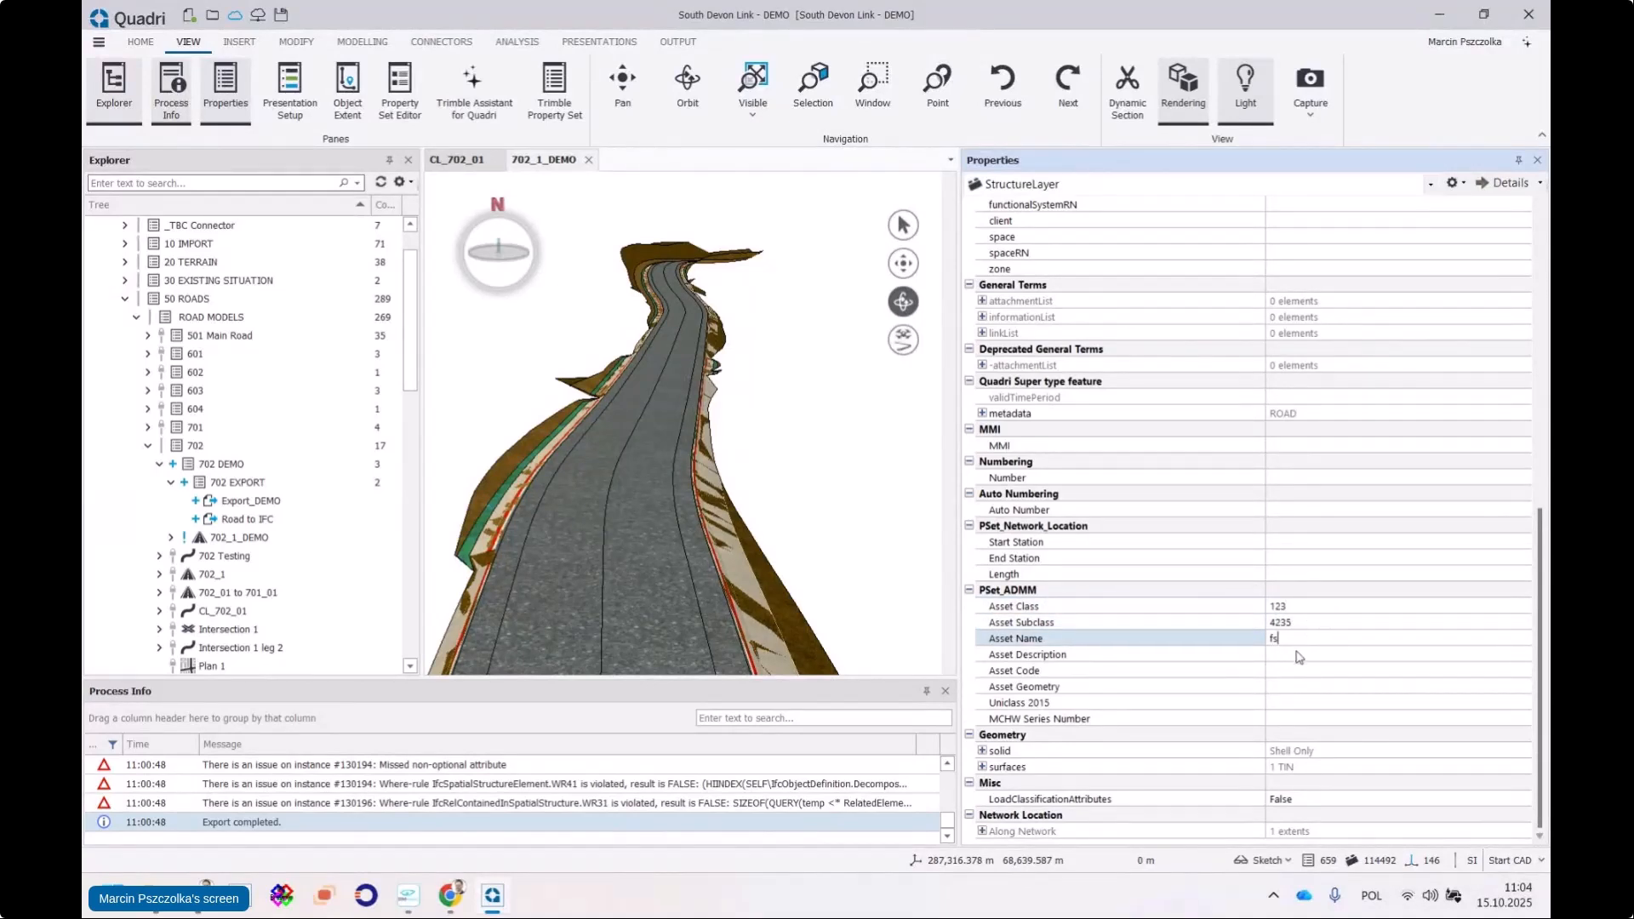
click(1300, 655)
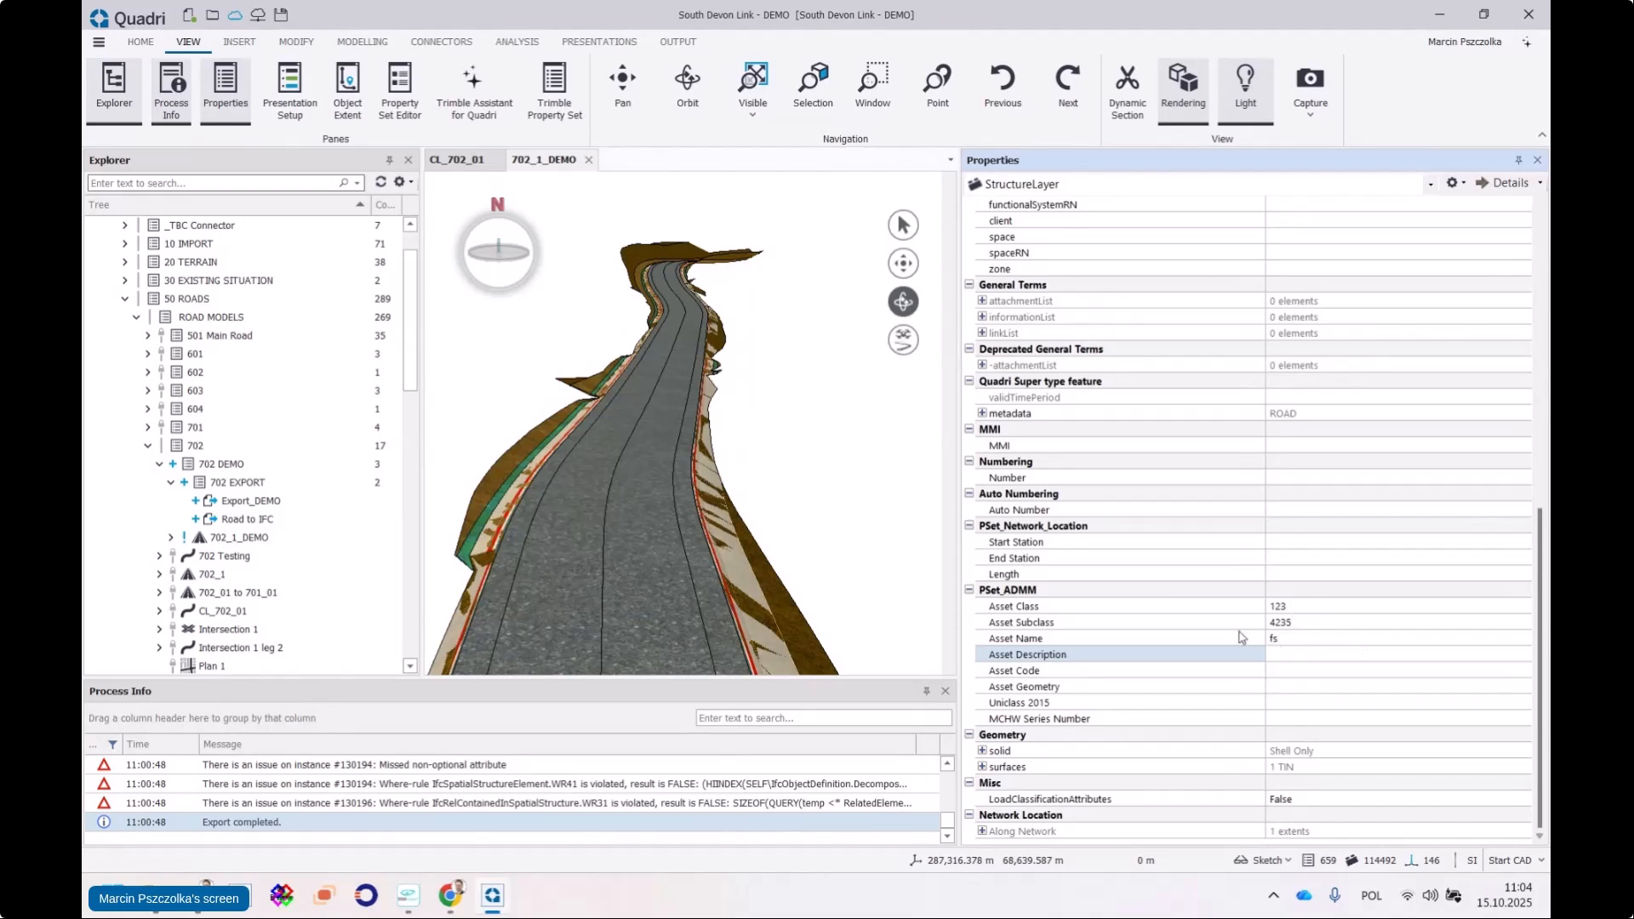
Reopen the Road to IFC export task for editing from the Explorer
drag(672, 452, 711, 460)
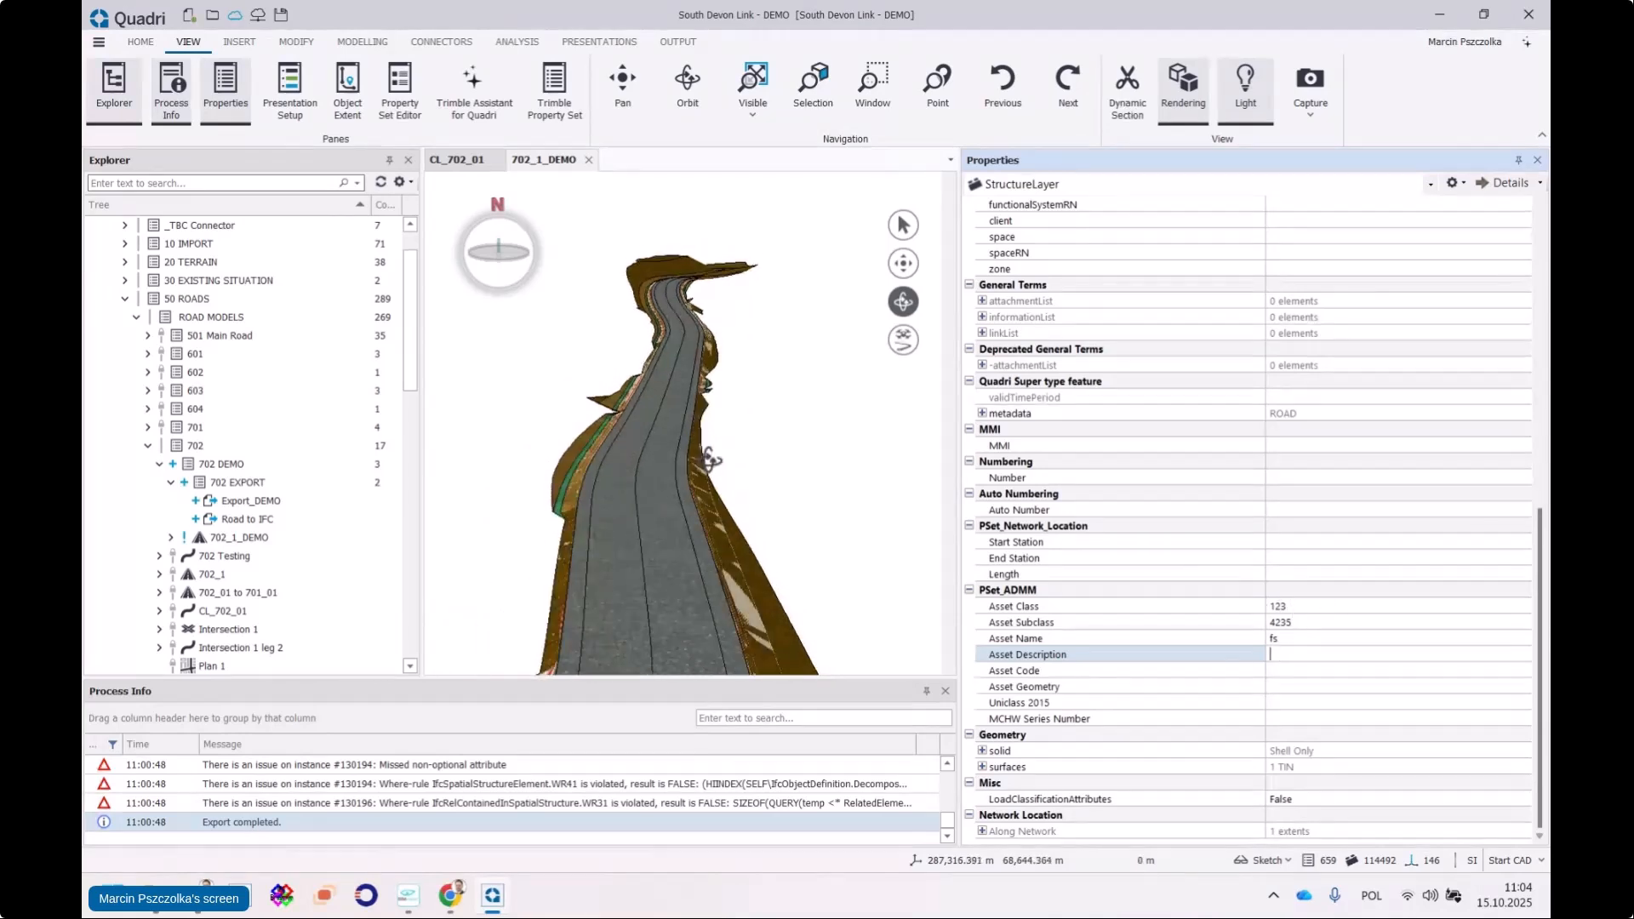
click(264, 521)
right_click(264, 522)
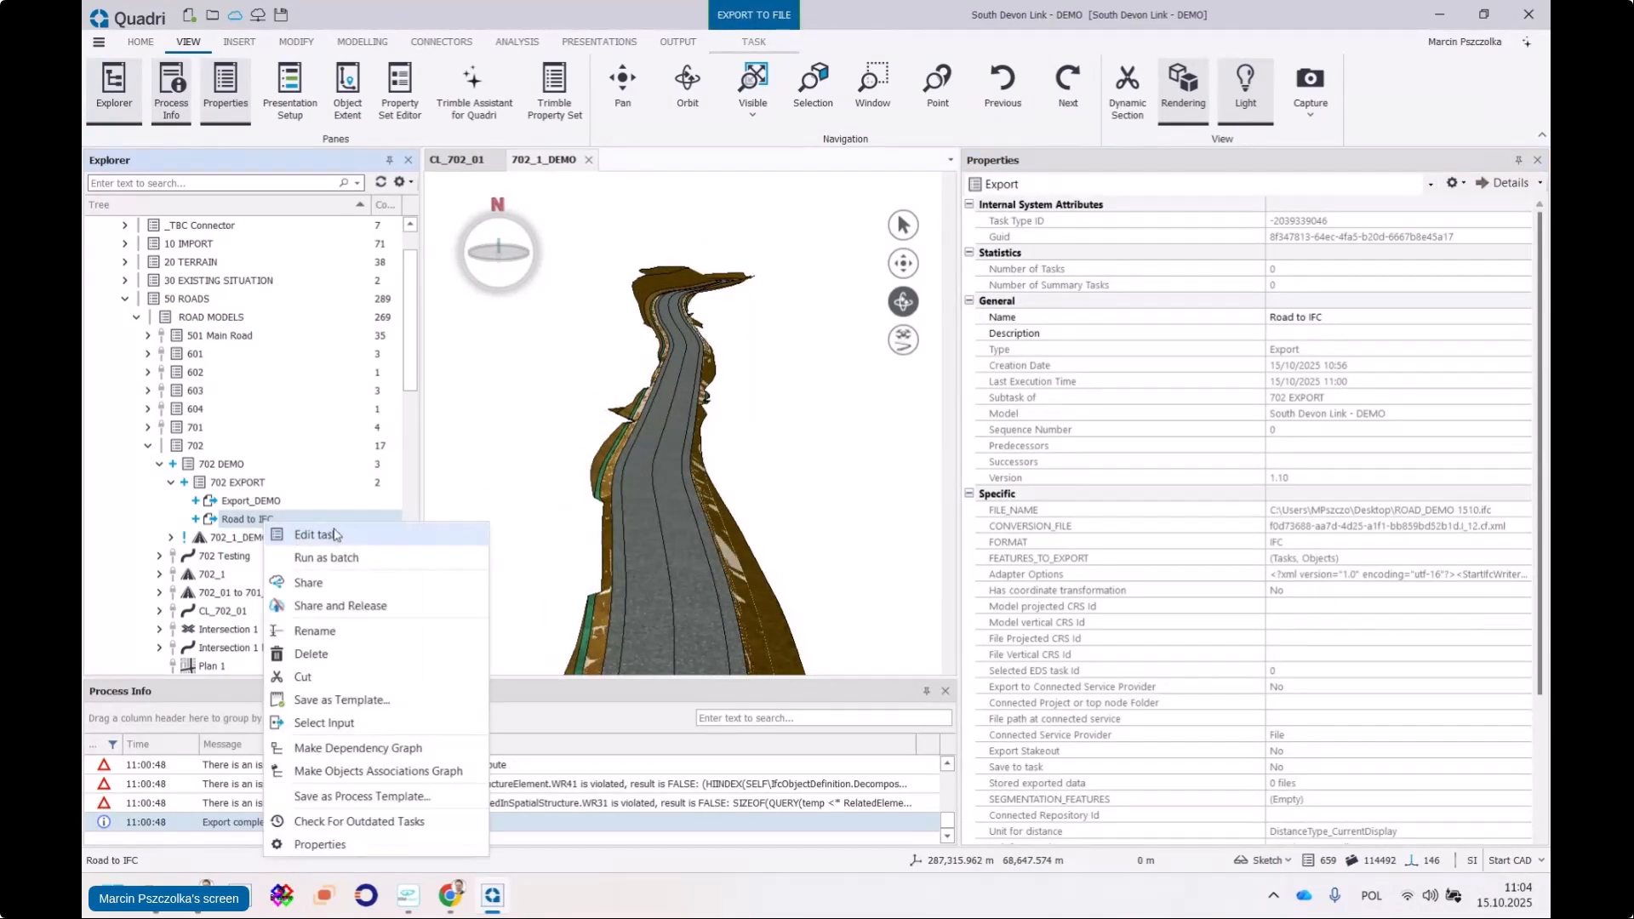
click(336, 536)
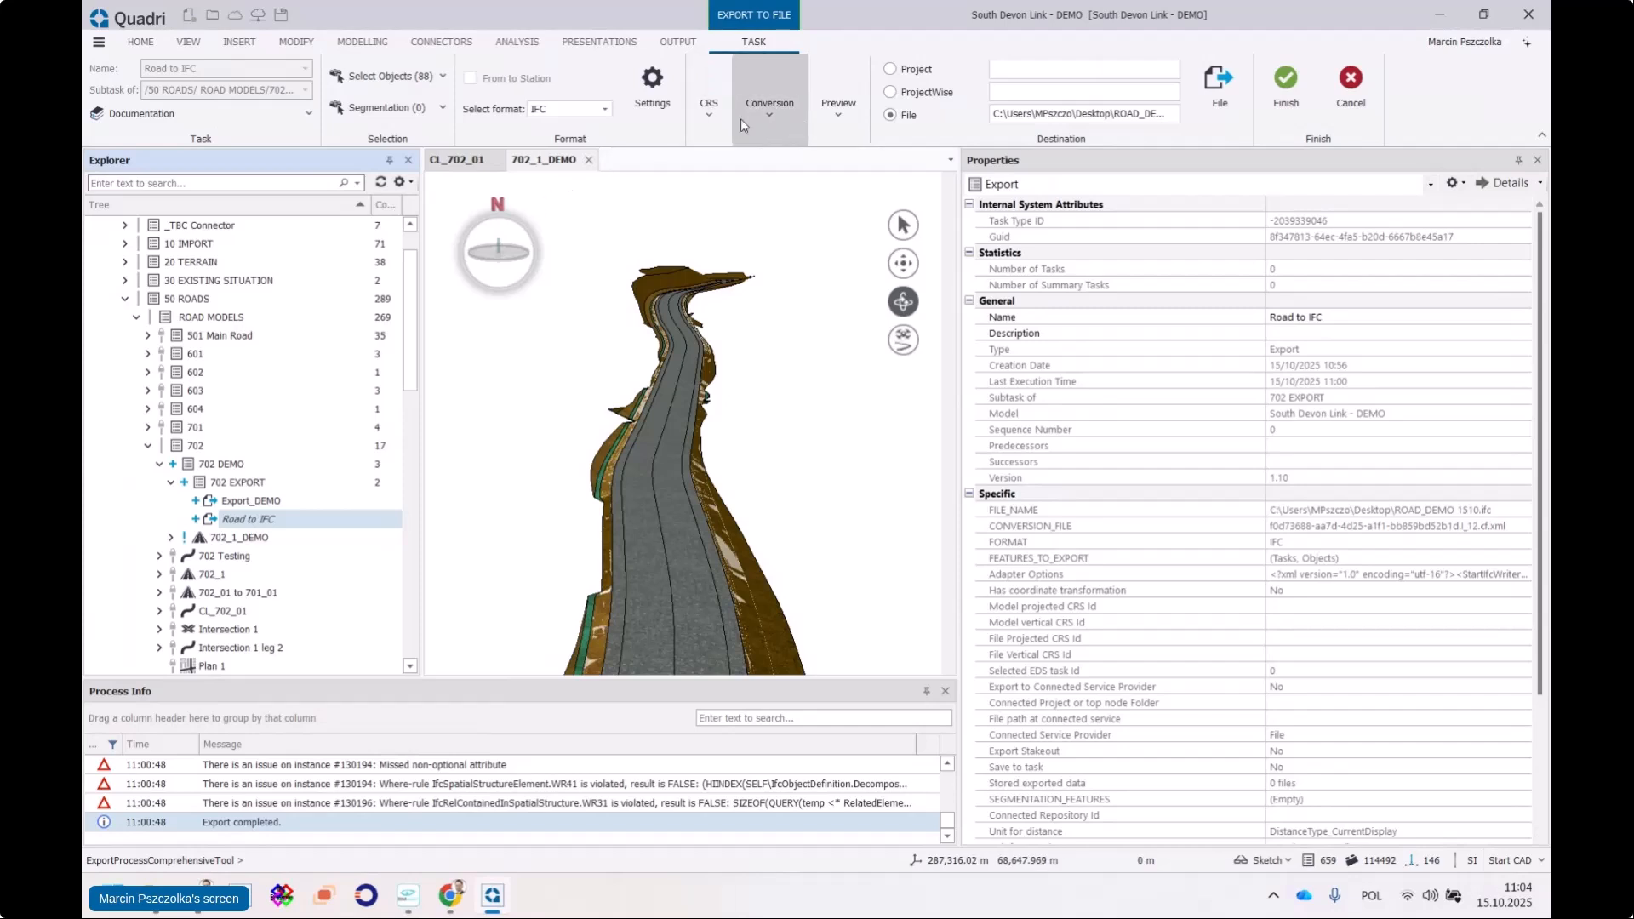
Open the Export Road to IFC4.3 DEMO 15102025 conversion rule for editing
click(763, 115)
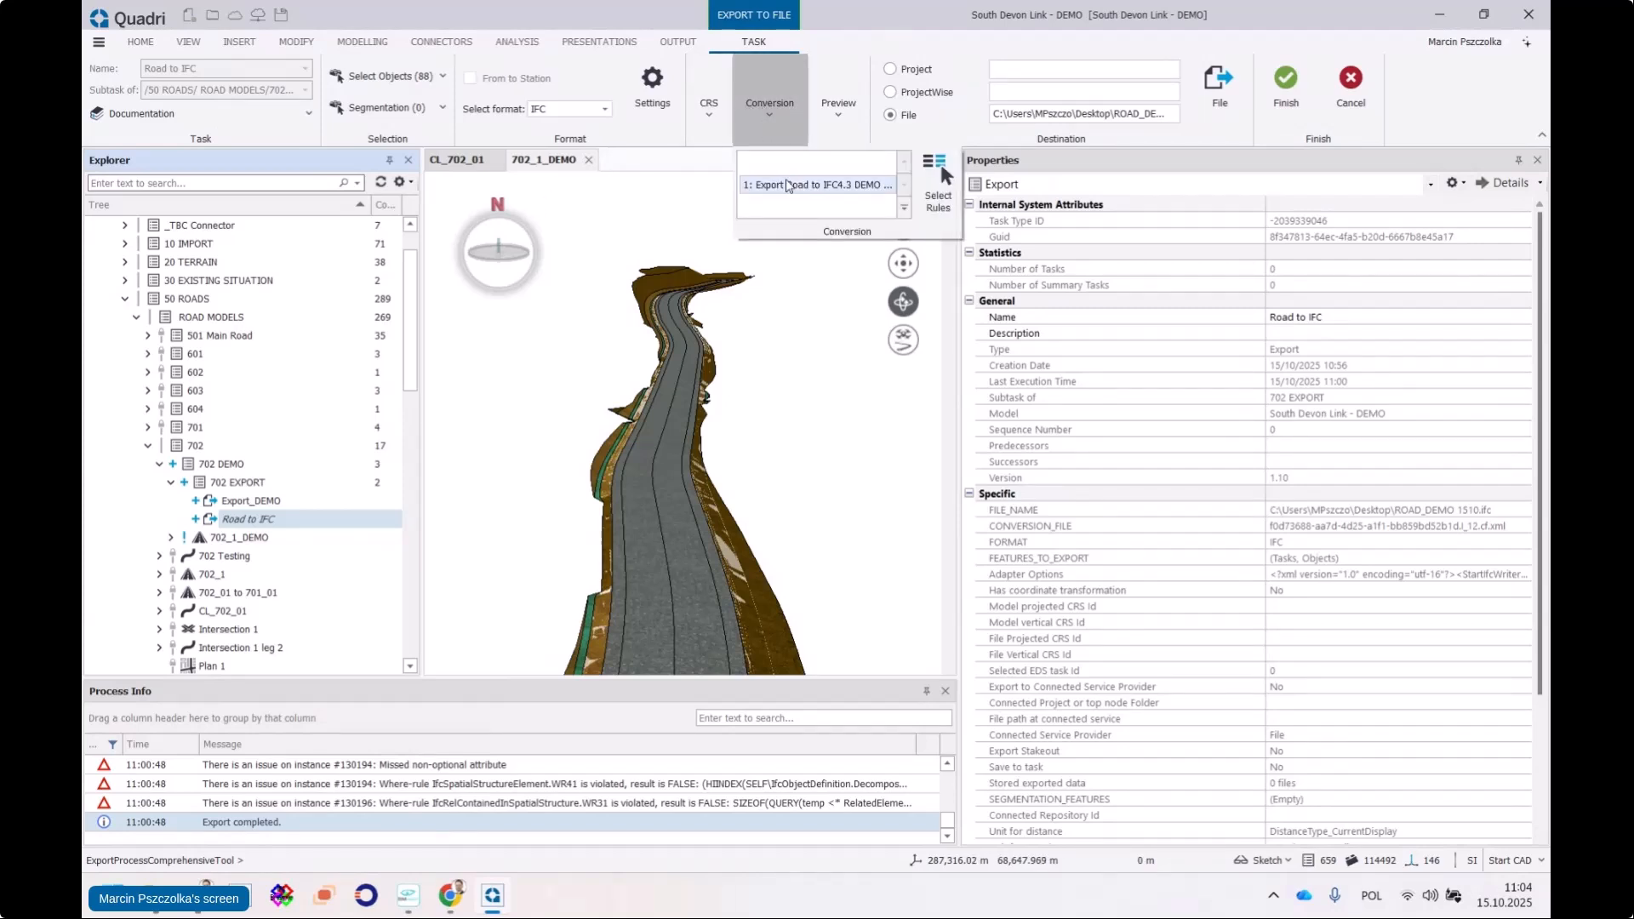
click(942, 166)
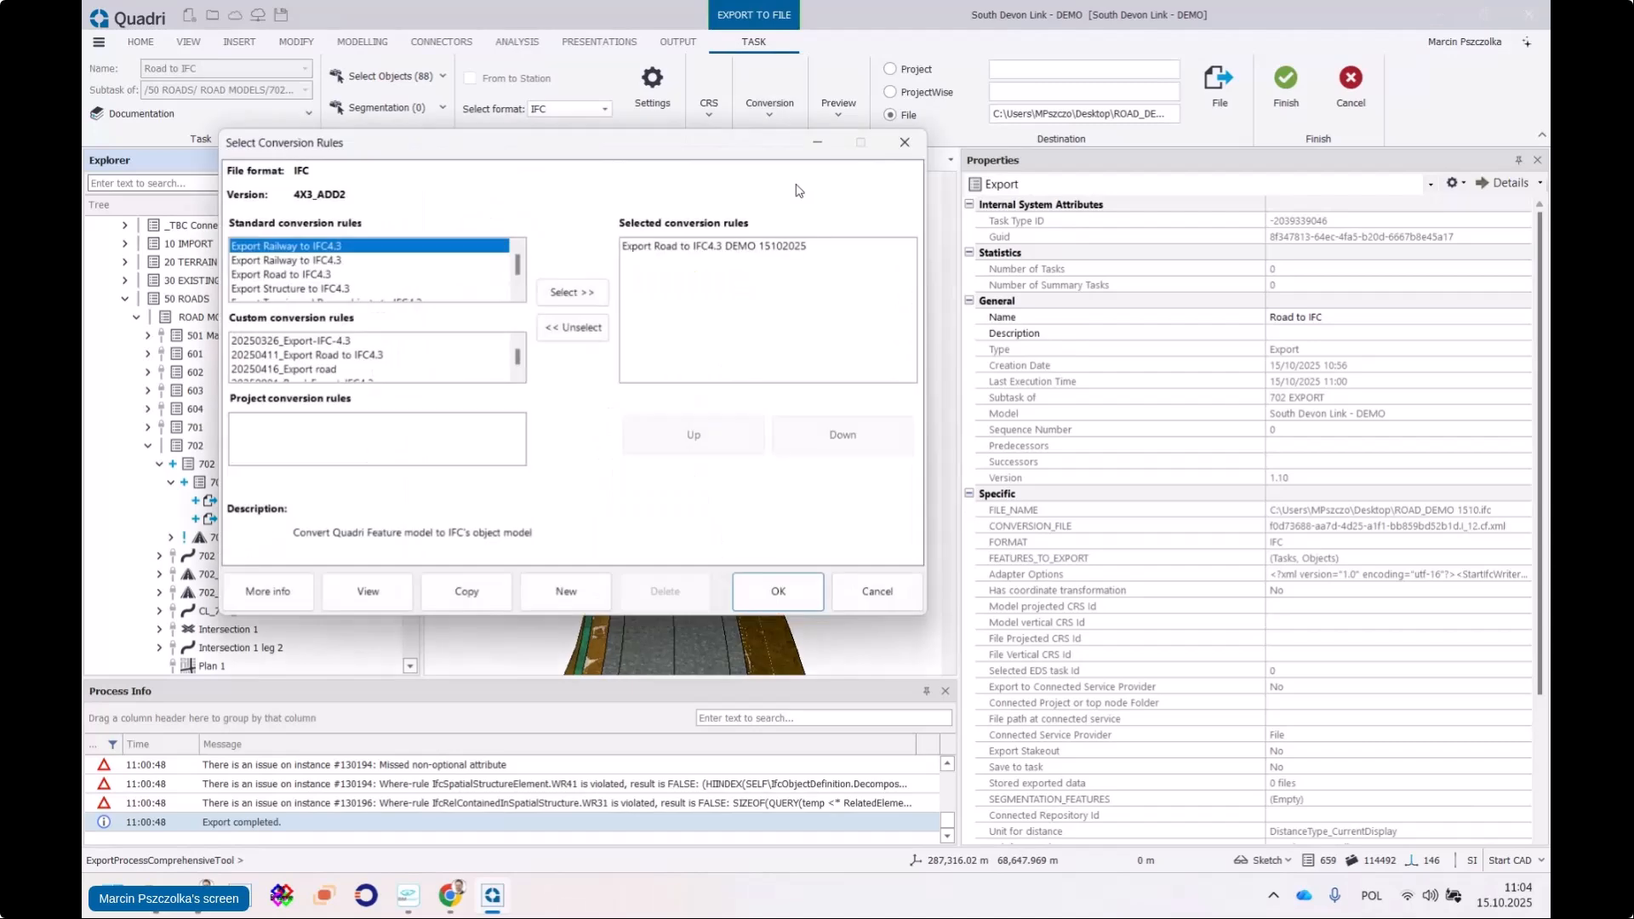
click(364, 598)
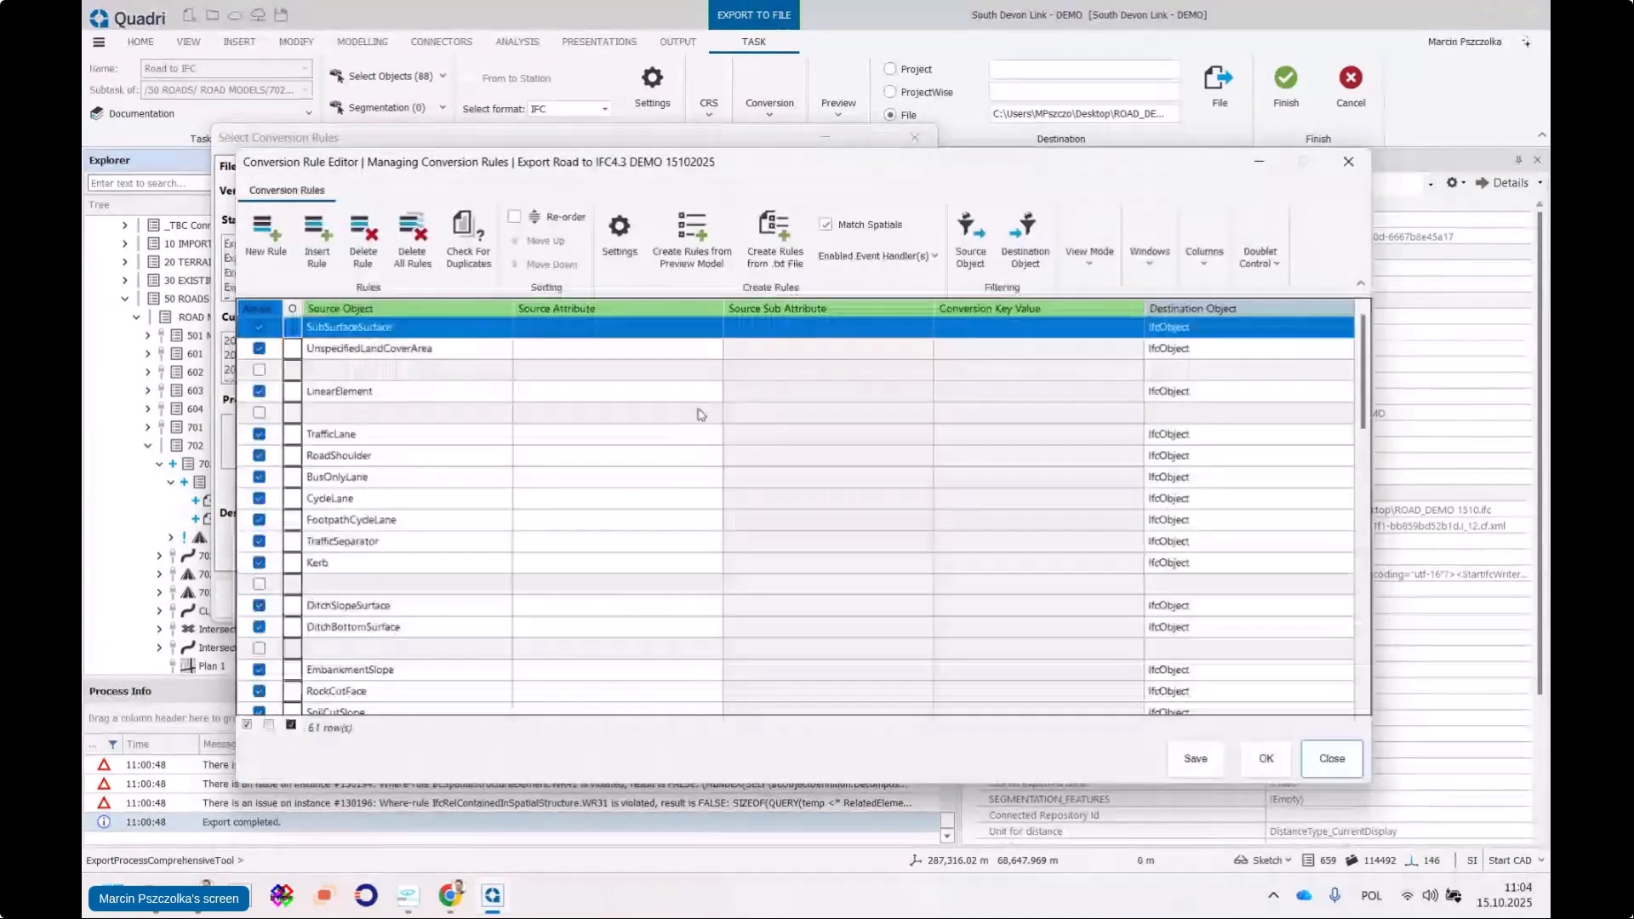
Enable the Auto-Convert PropertySet for IFC Export event handler, save the rule and confirm it
click(917, 259)
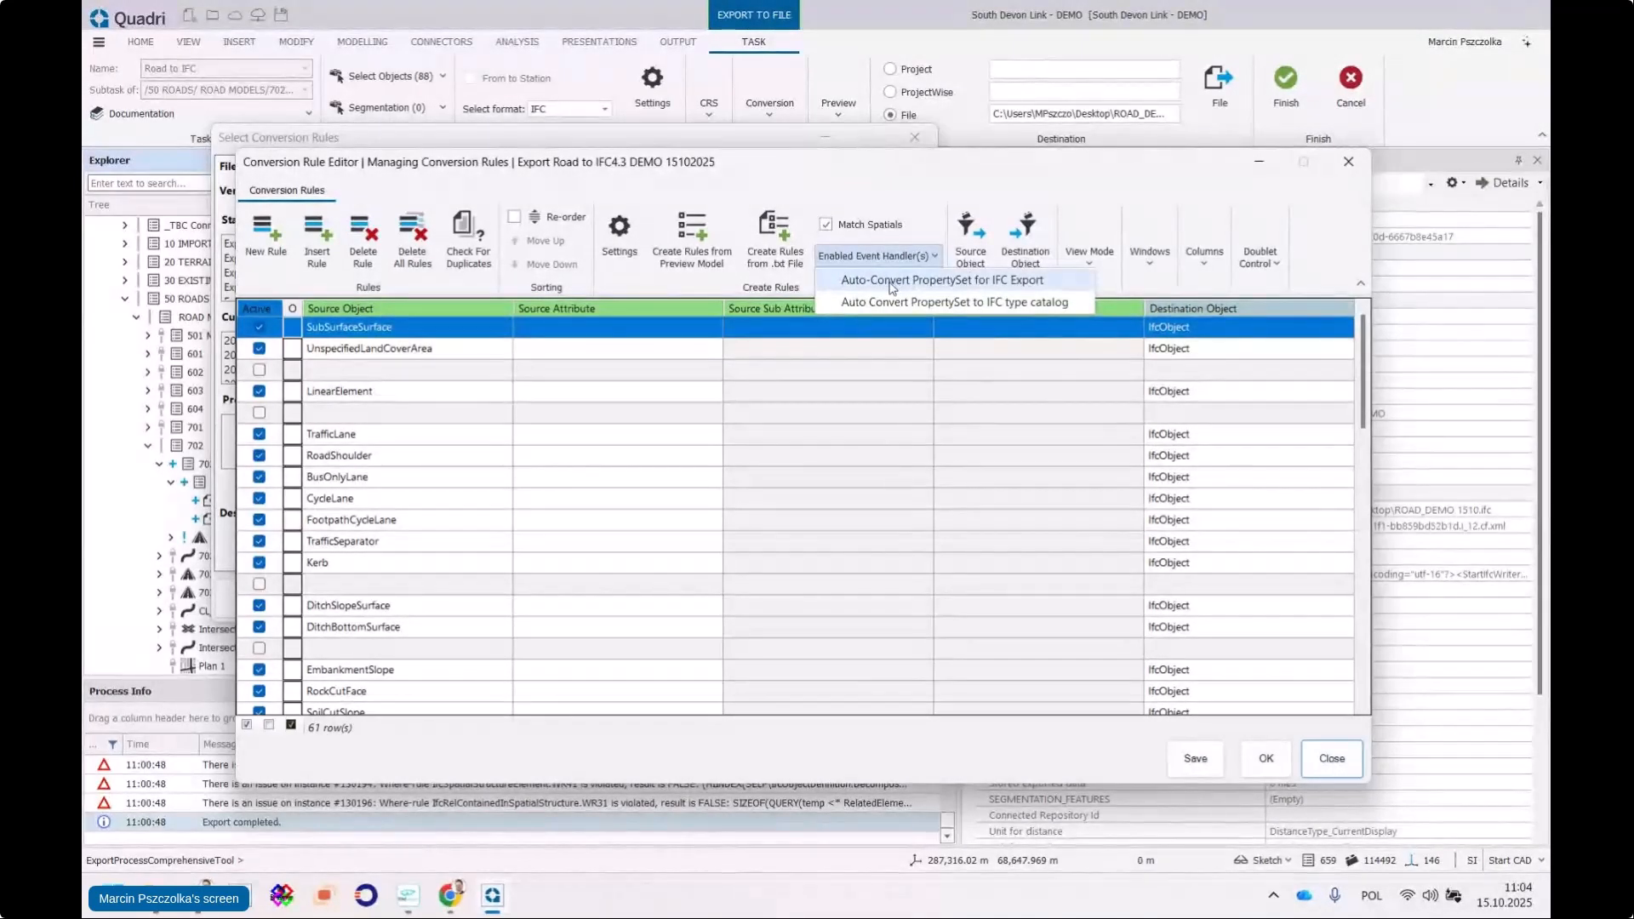
click(839, 286)
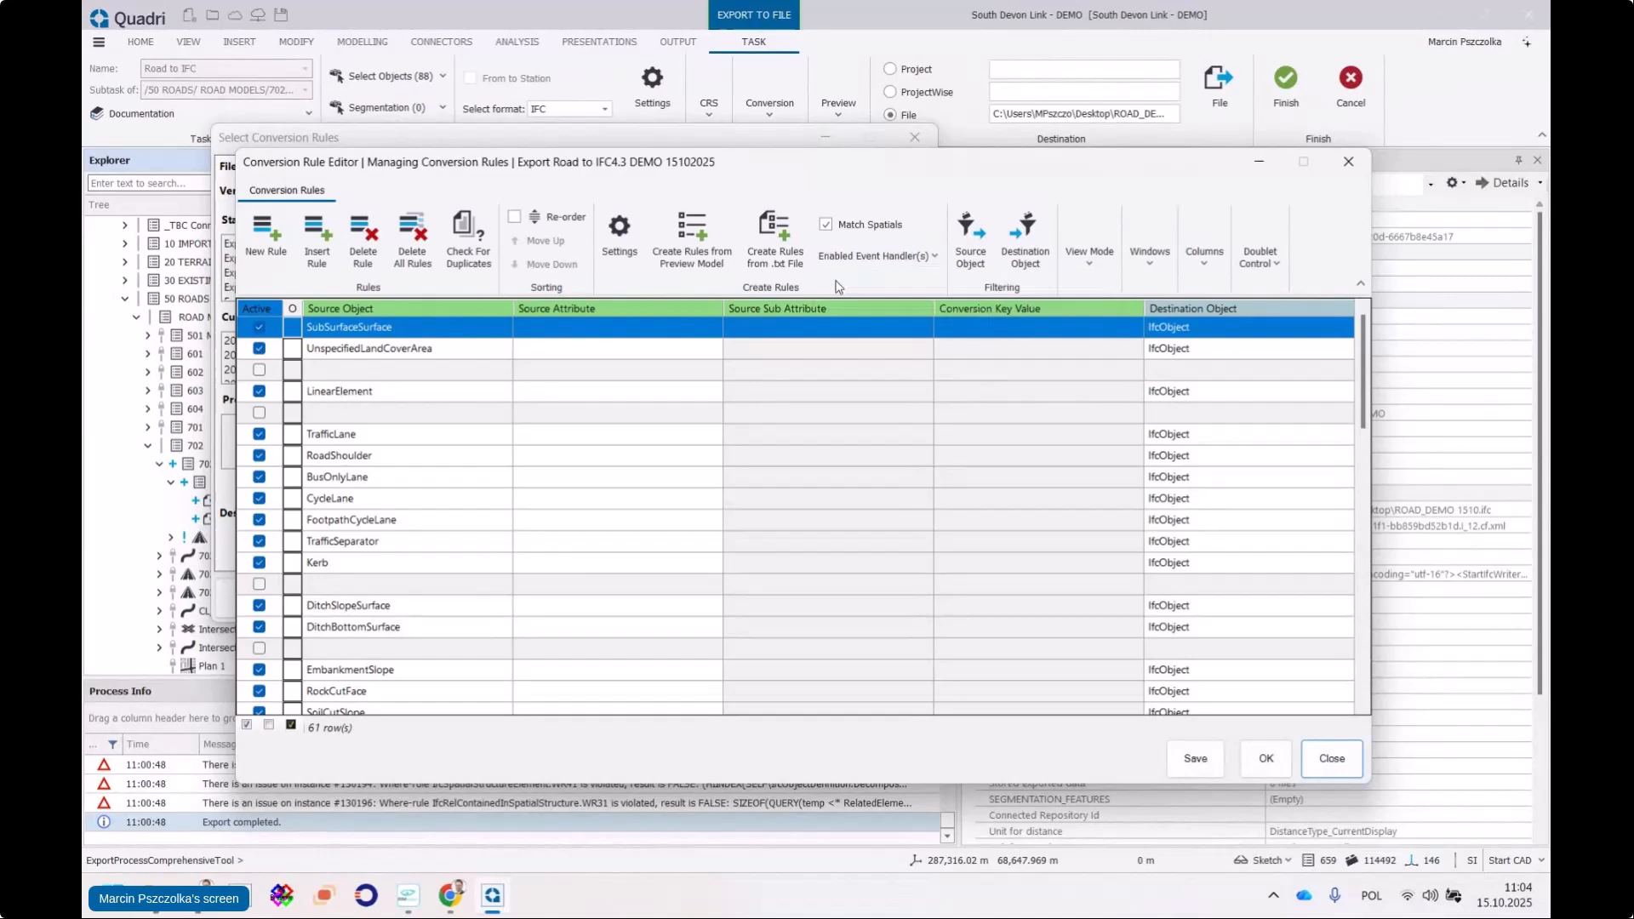
click(885, 257)
click(913, 257)
click(912, 257)
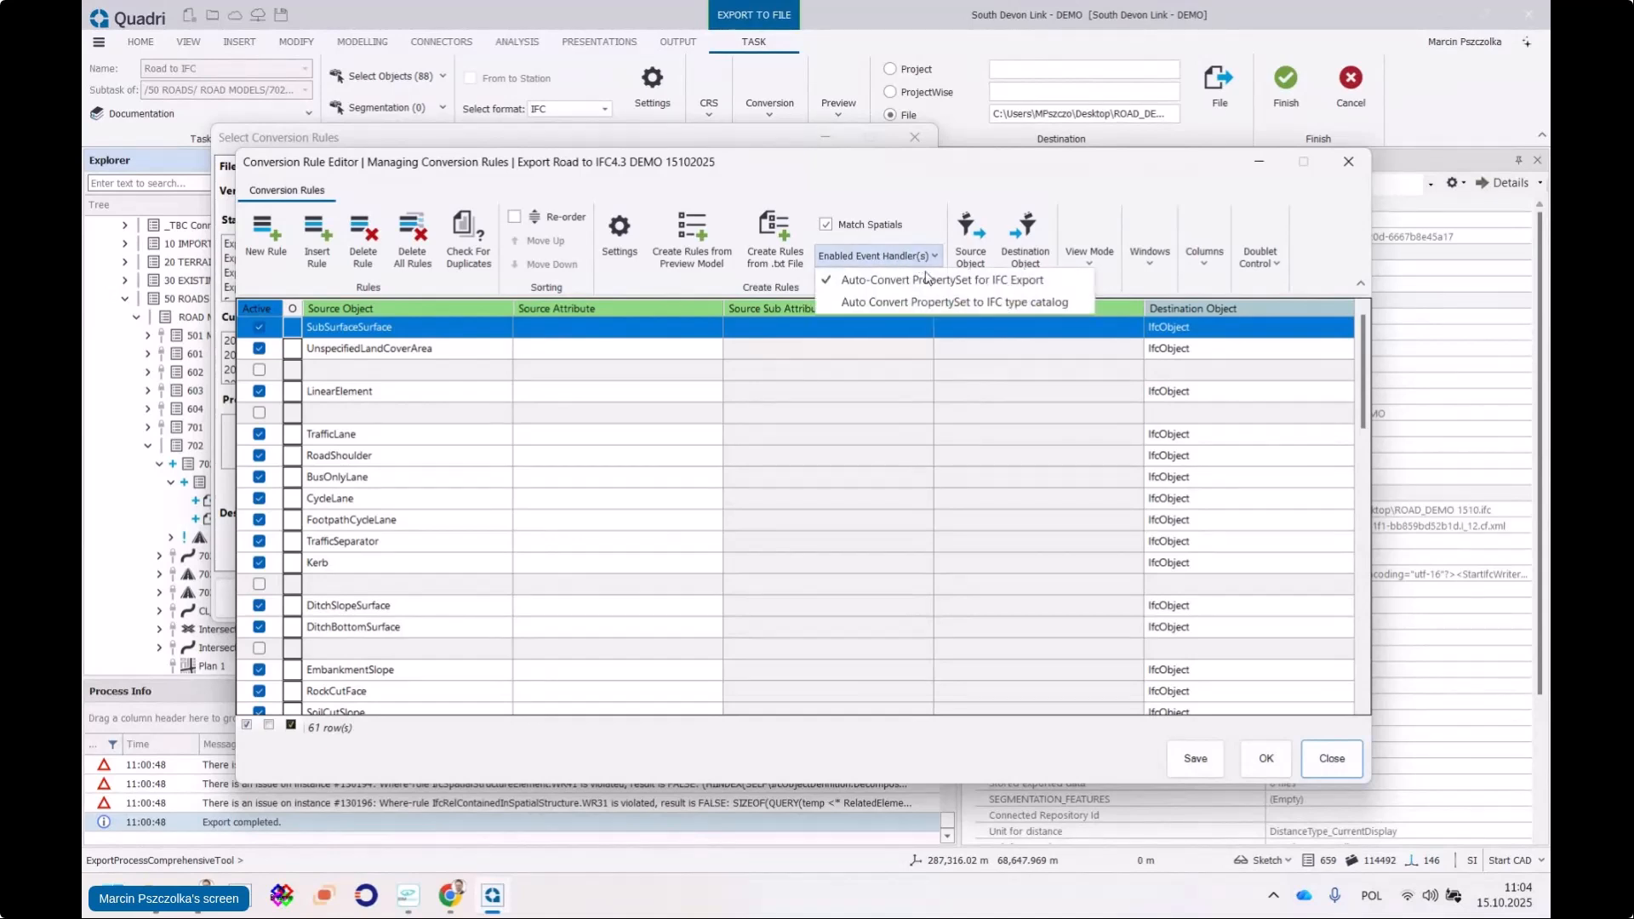
click(876, 287)
click(892, 259)
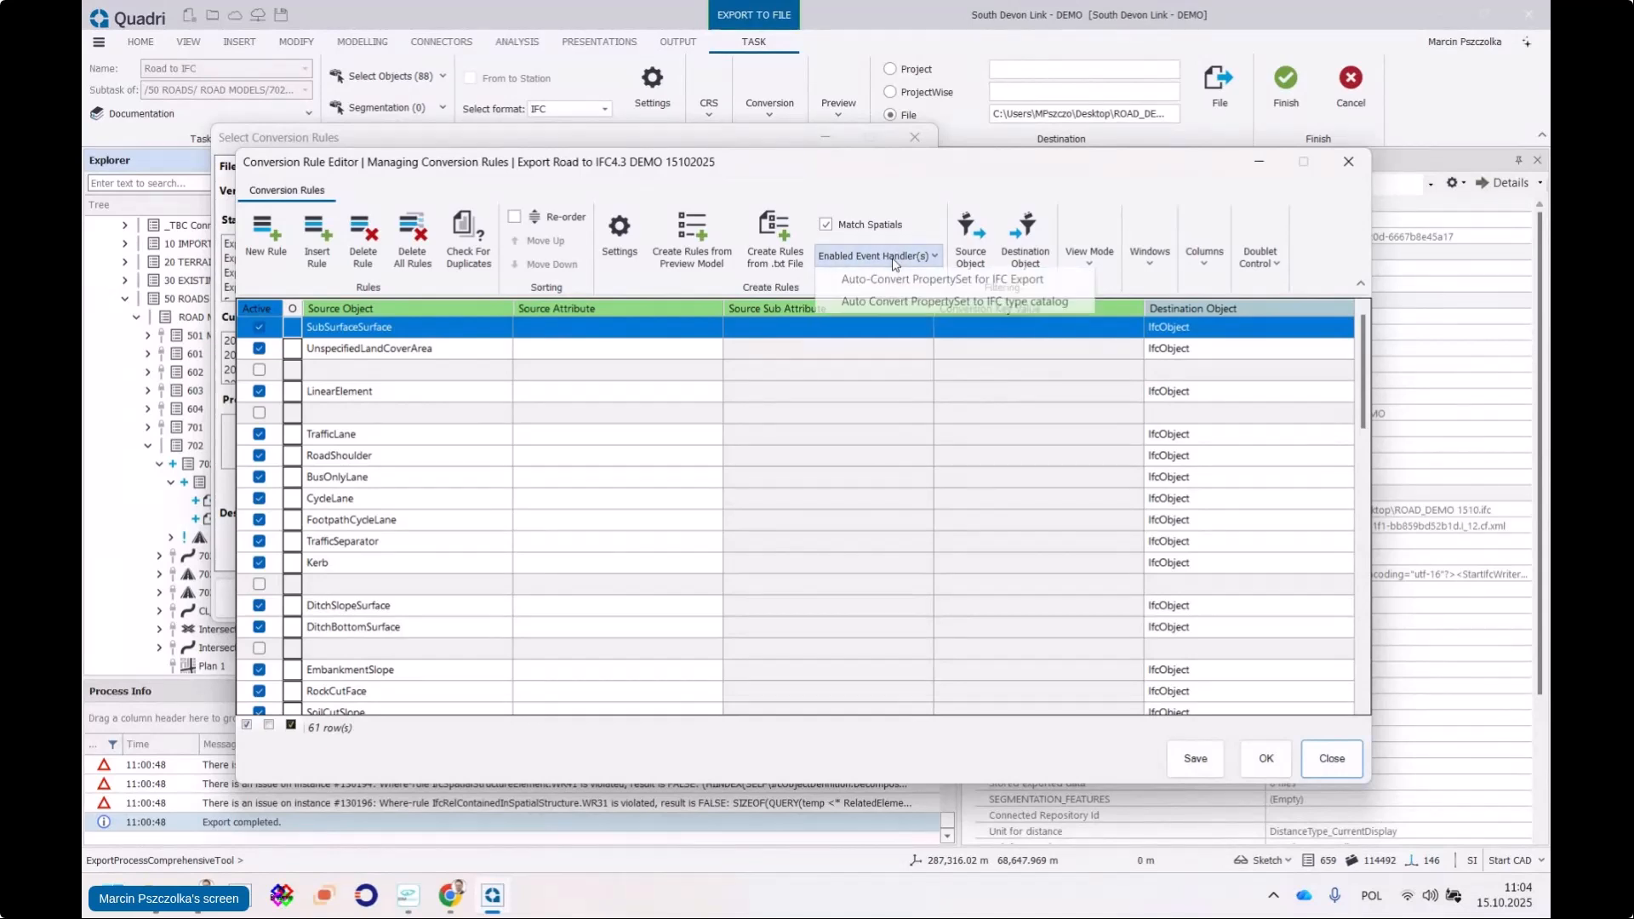
click(840, 286)
click(864, 258)
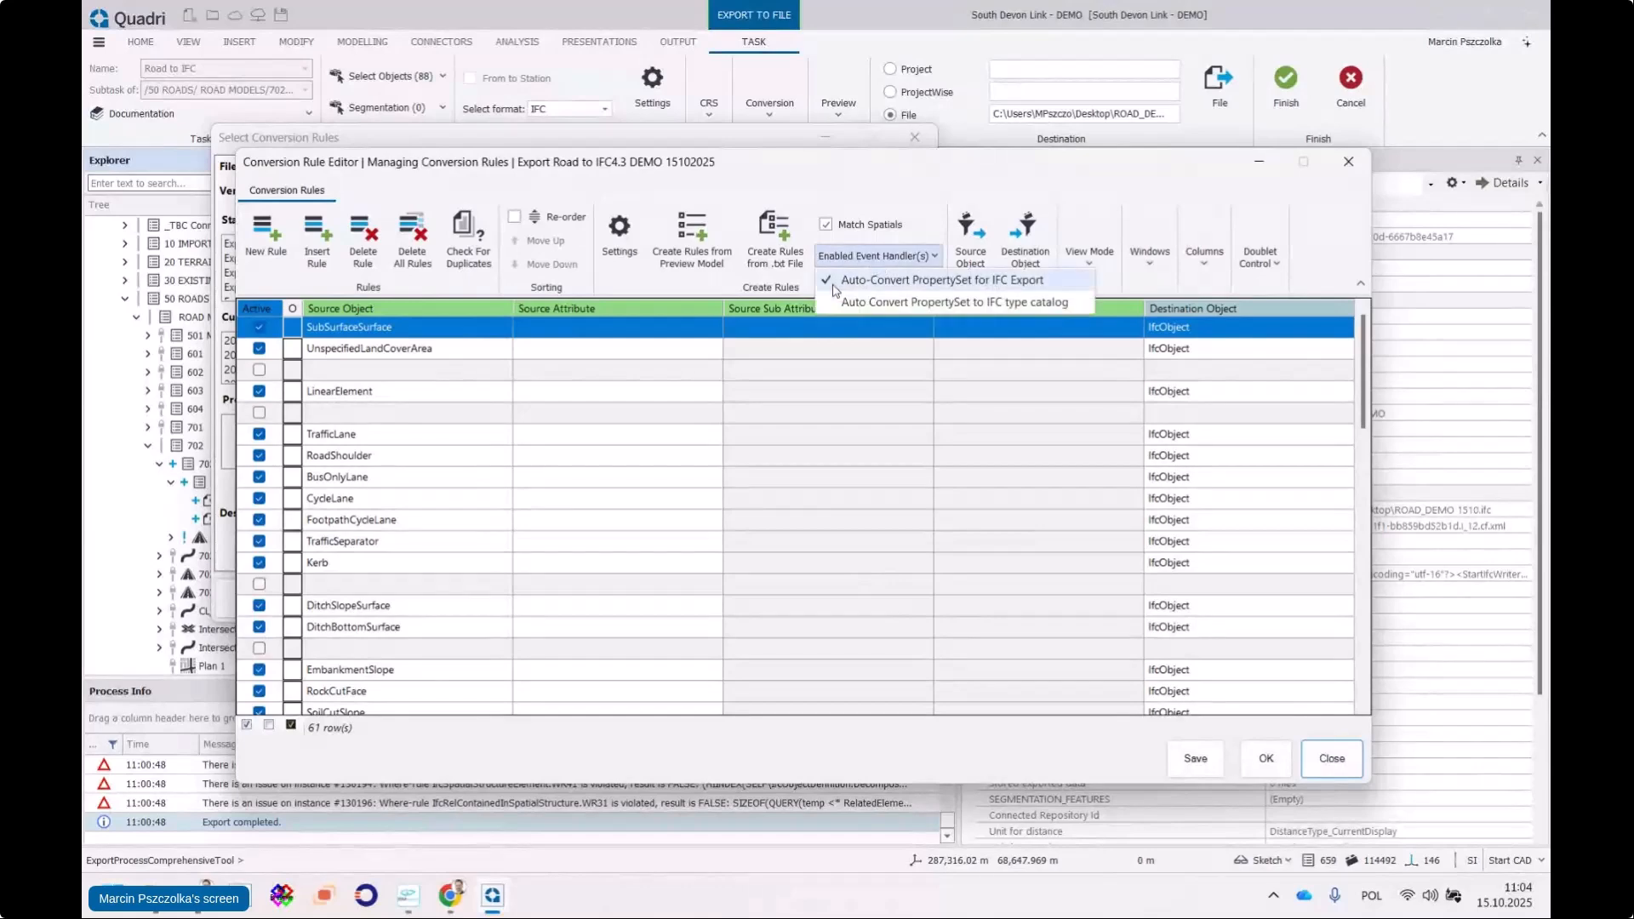
click(1196, 759)
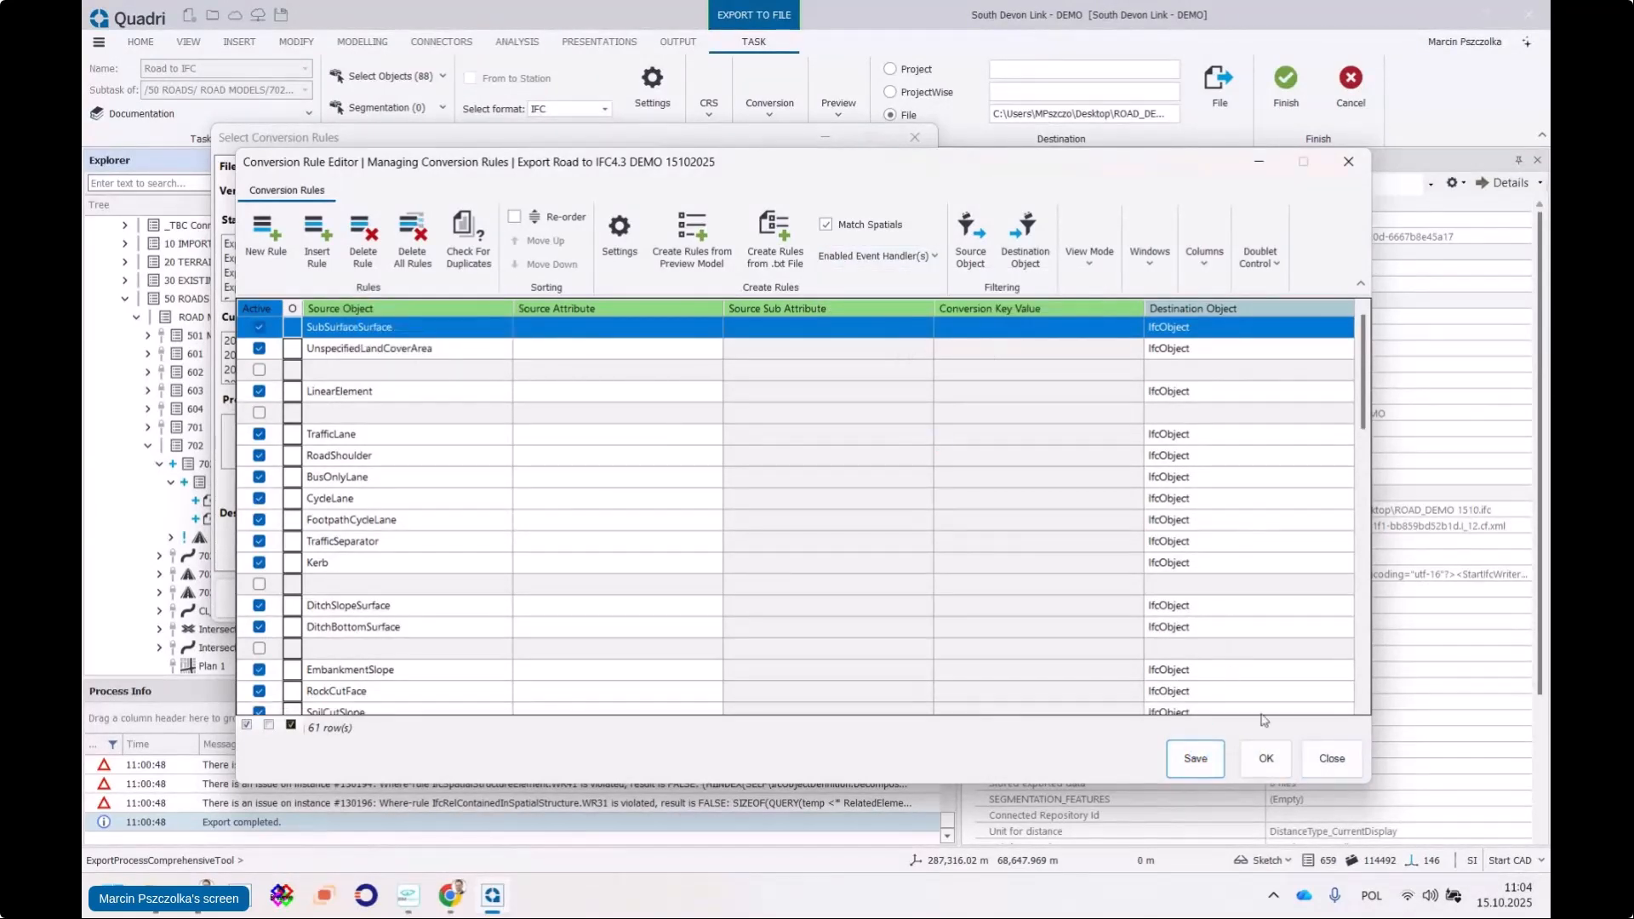
click(1266, 760)
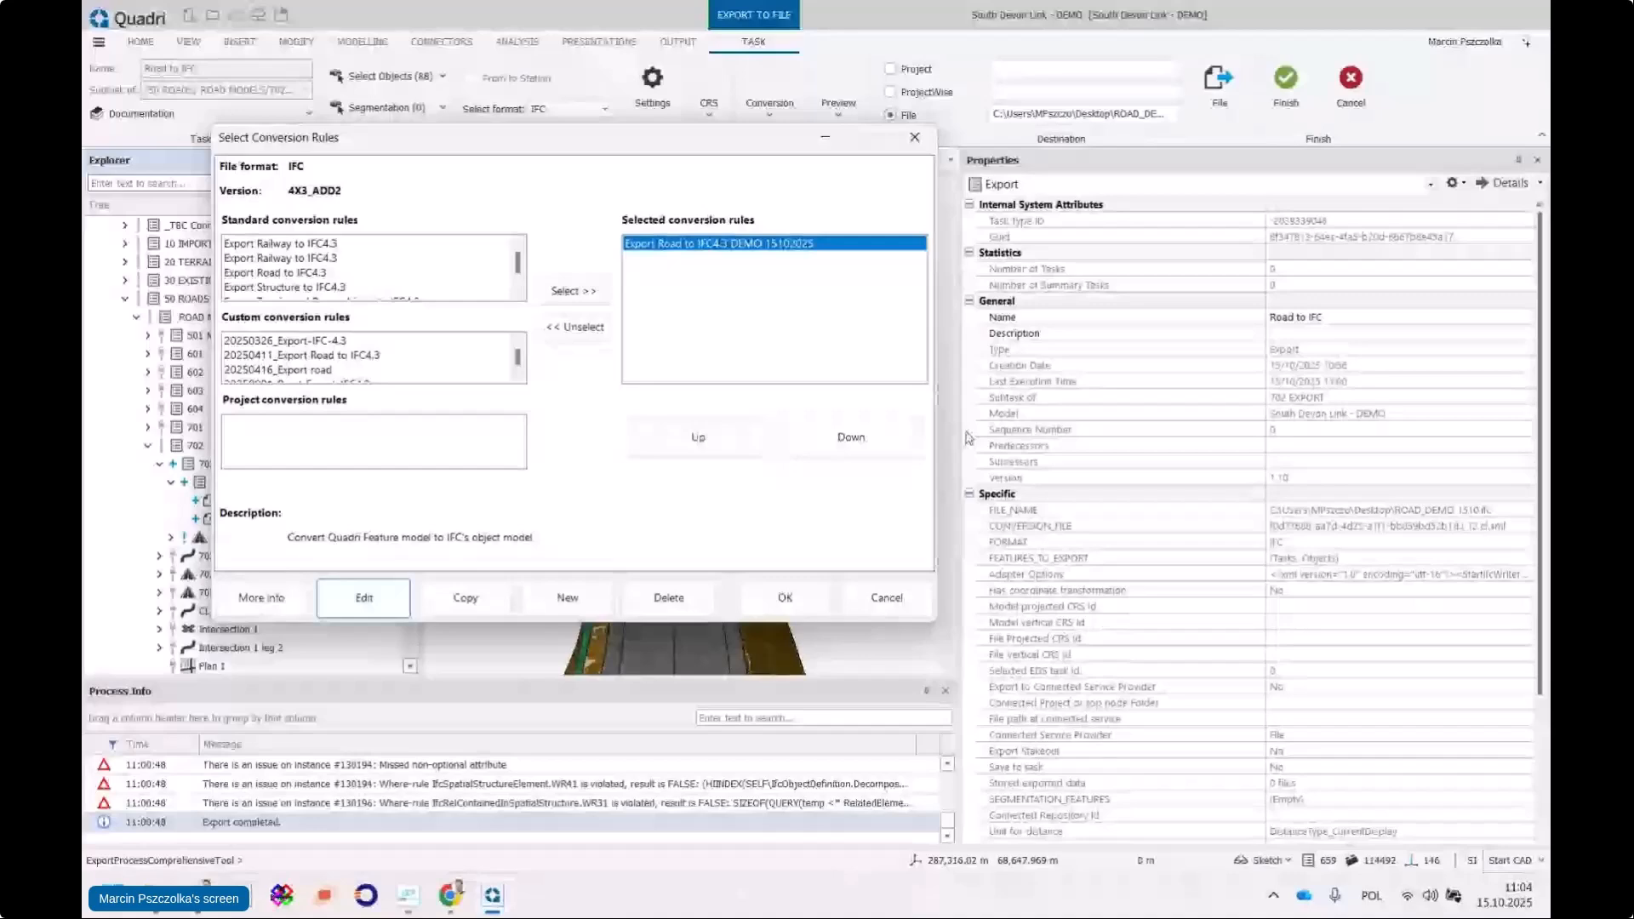
click(785, 598)
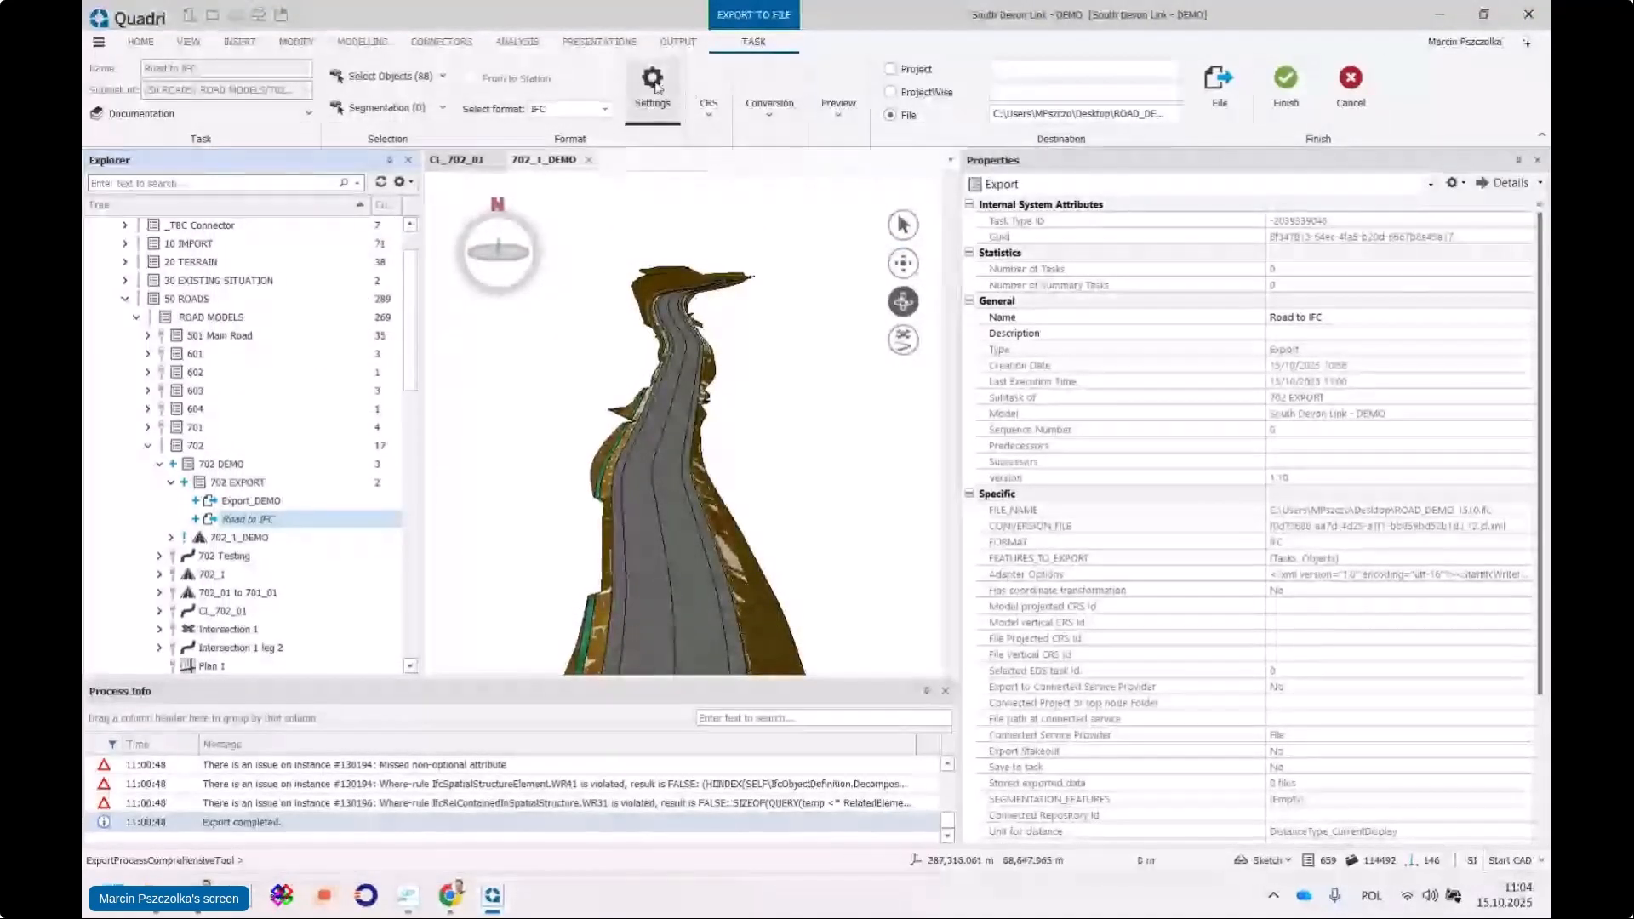
Show the Object Property Set page and expand MMI, Numbering, PSet_ADMM, PSet_Installation, PSet_Material, PSet_Network_Location
click(653, 86)
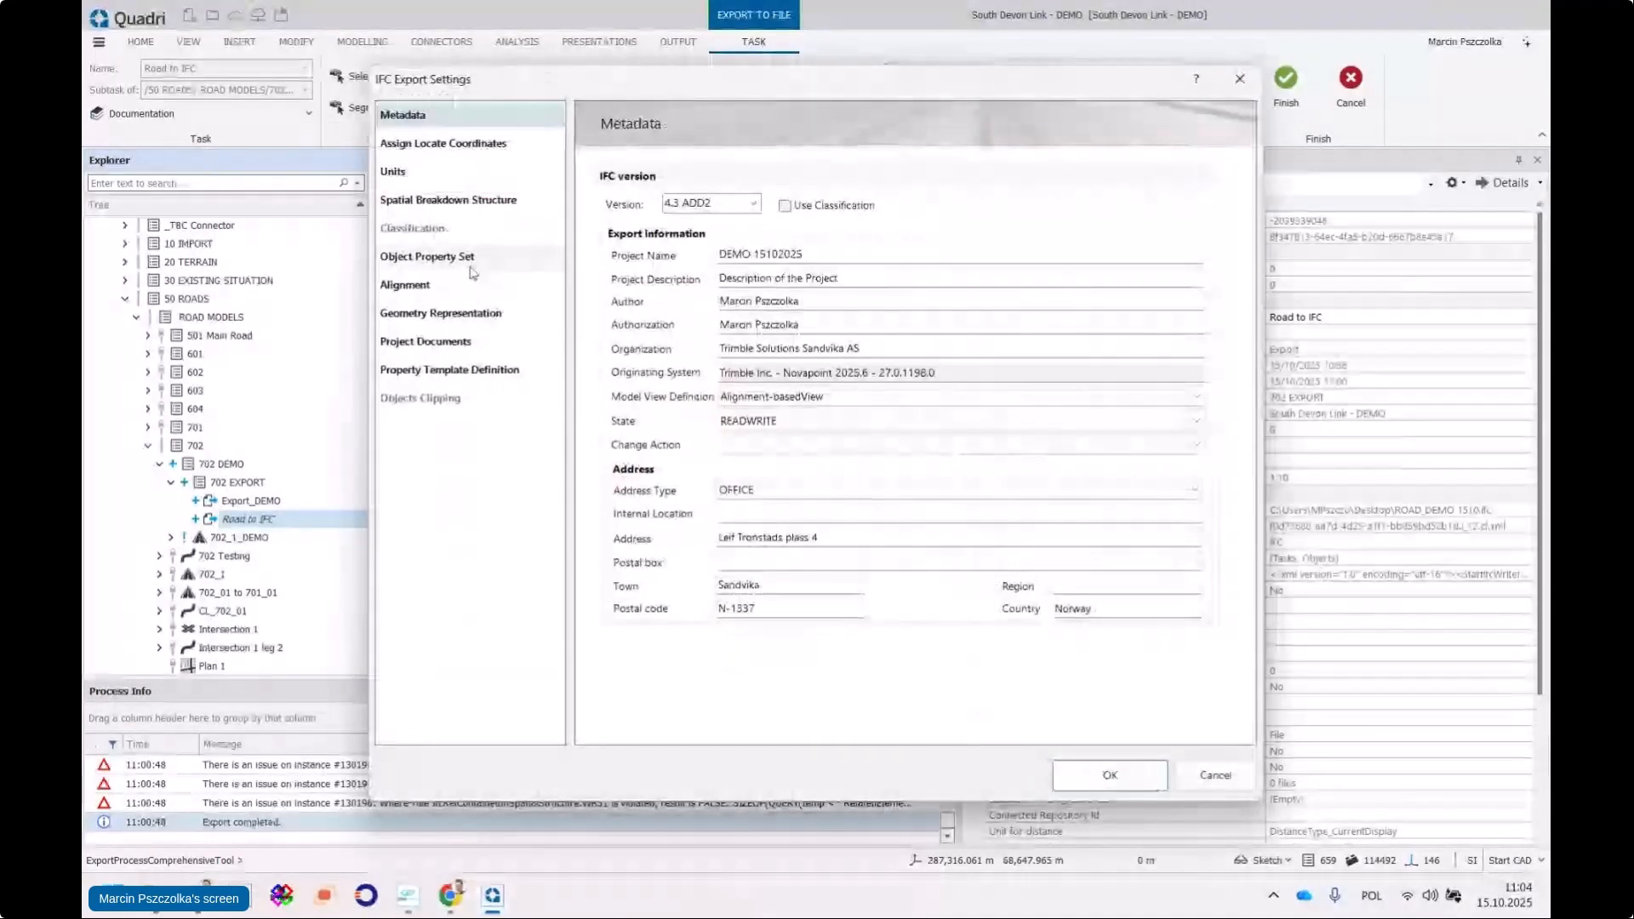
click(423, 260)
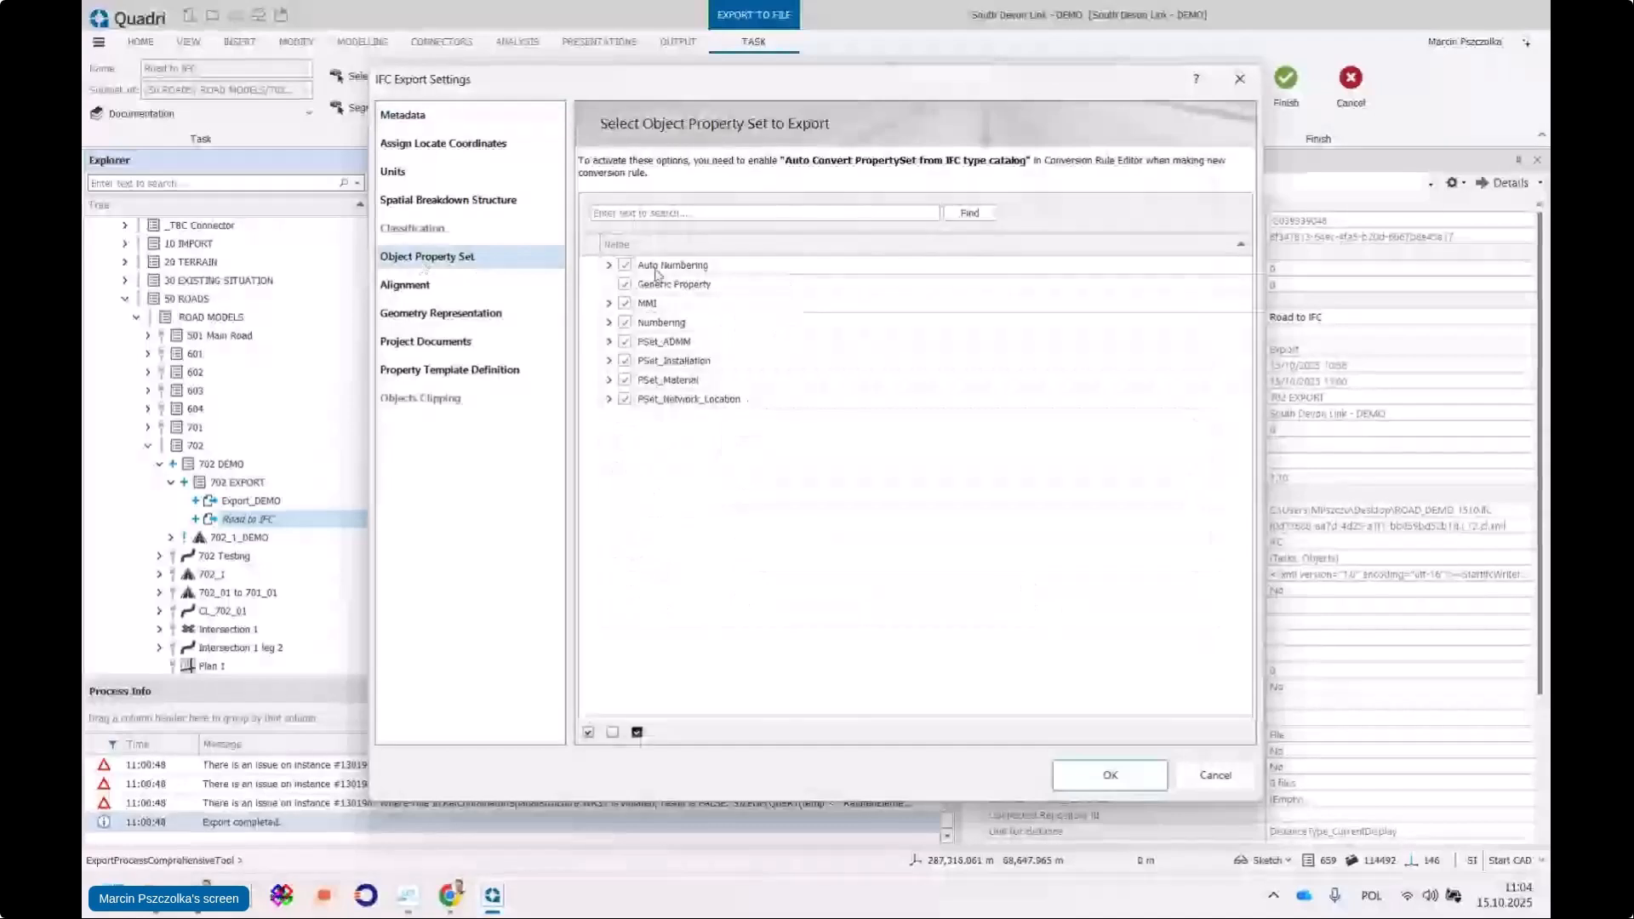
click(610, 303)
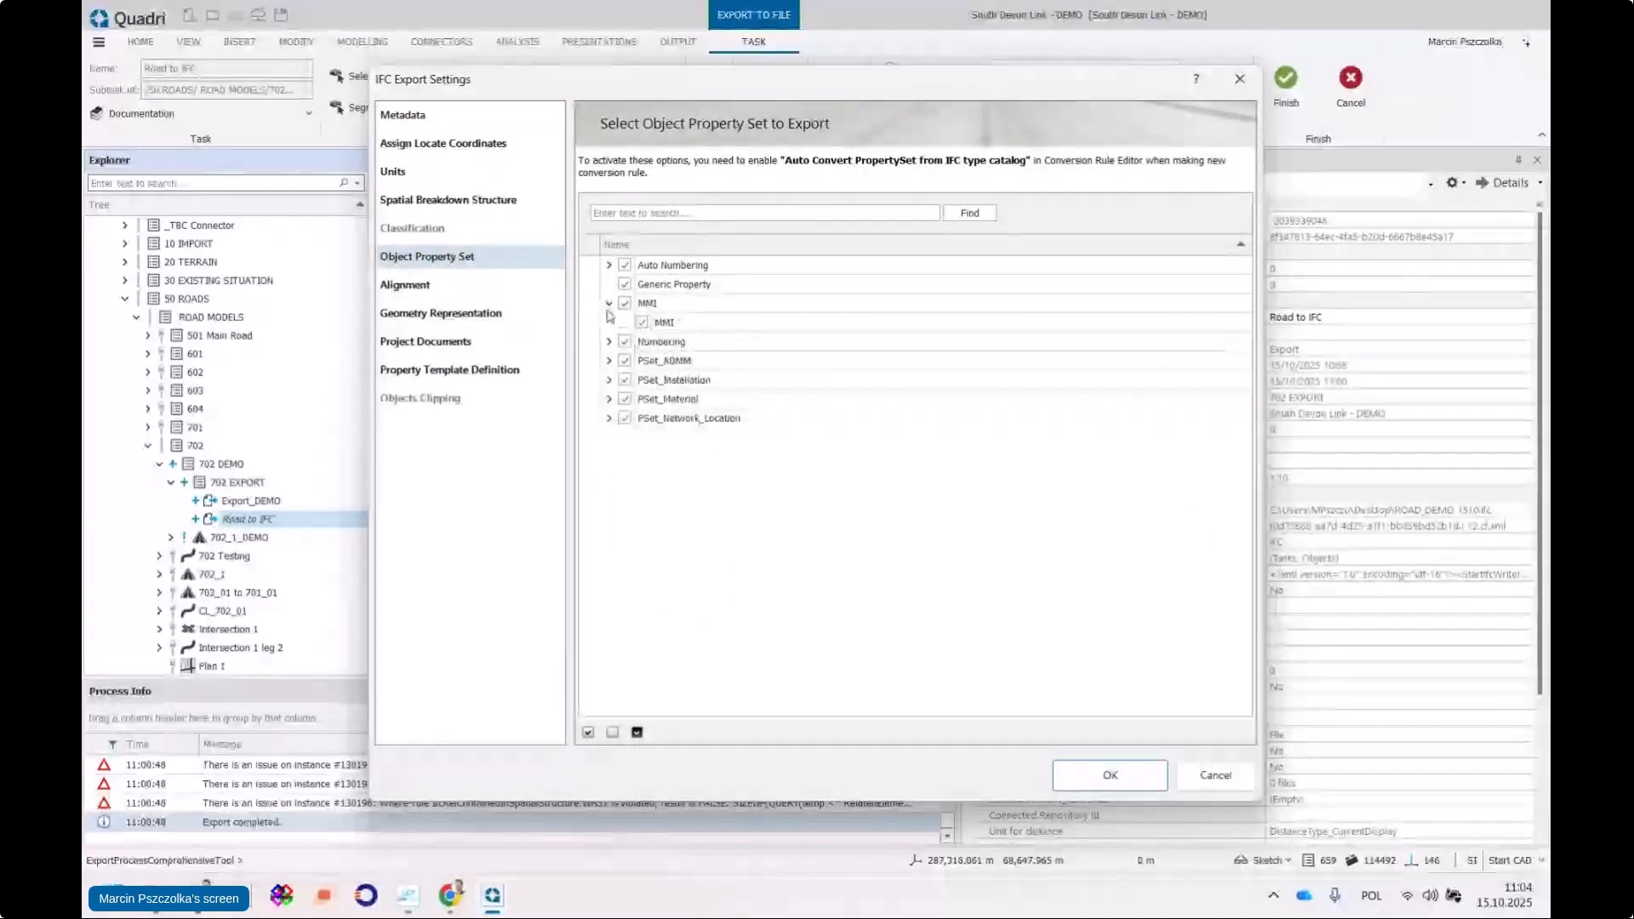
click(610, 341)
click(610, 379)
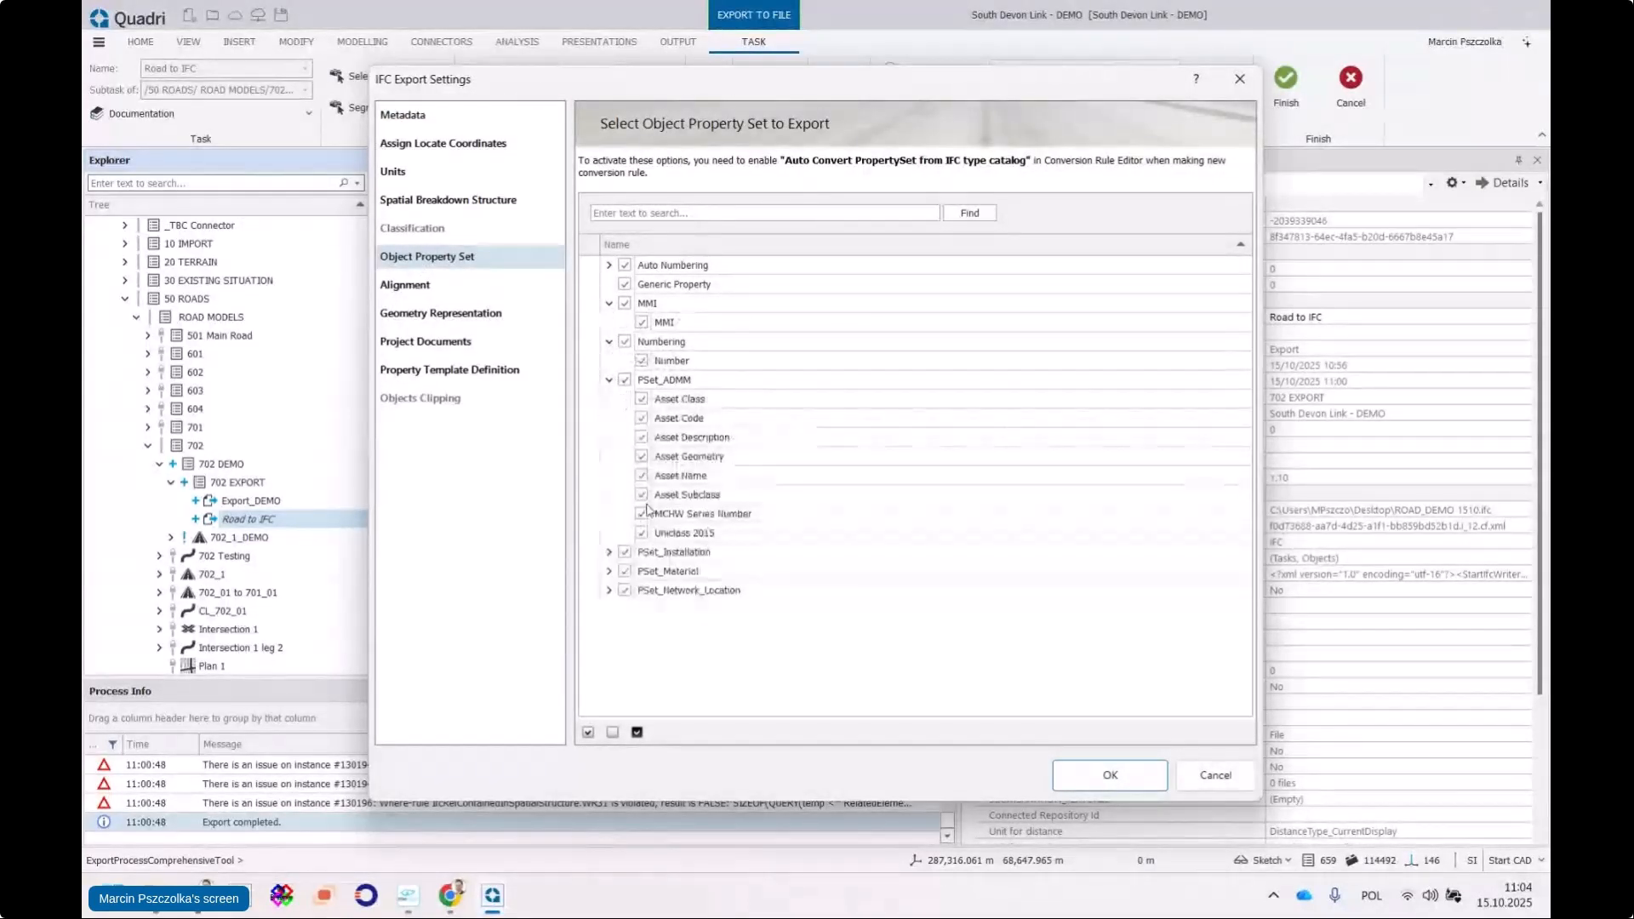
click(610, 551)
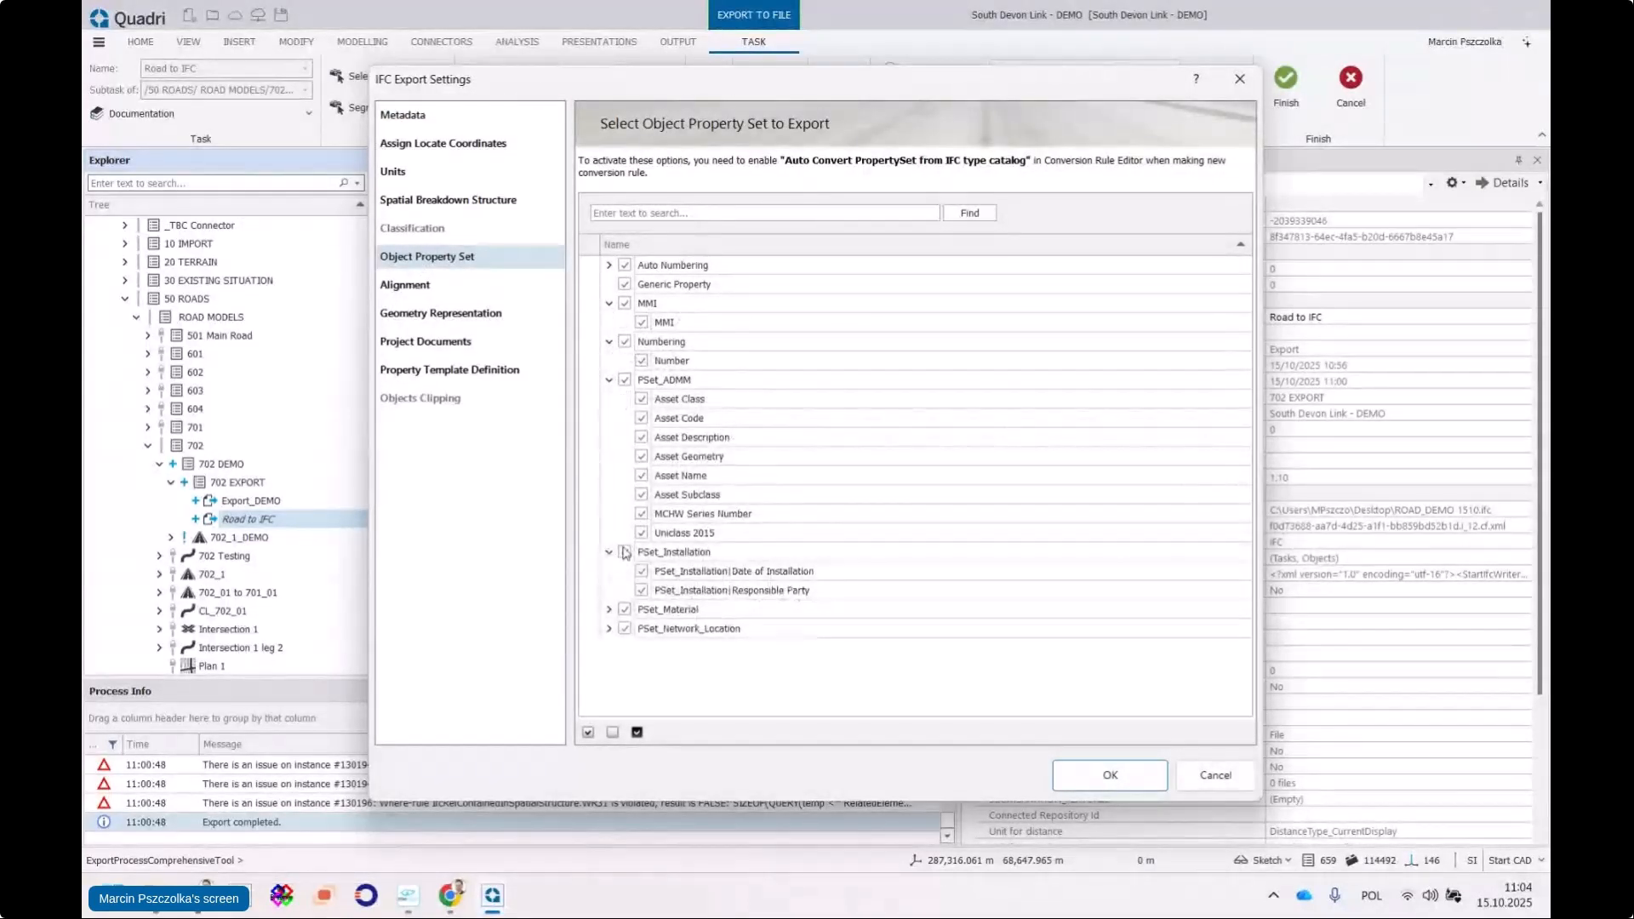
click(609, 609)
click(609, 686)
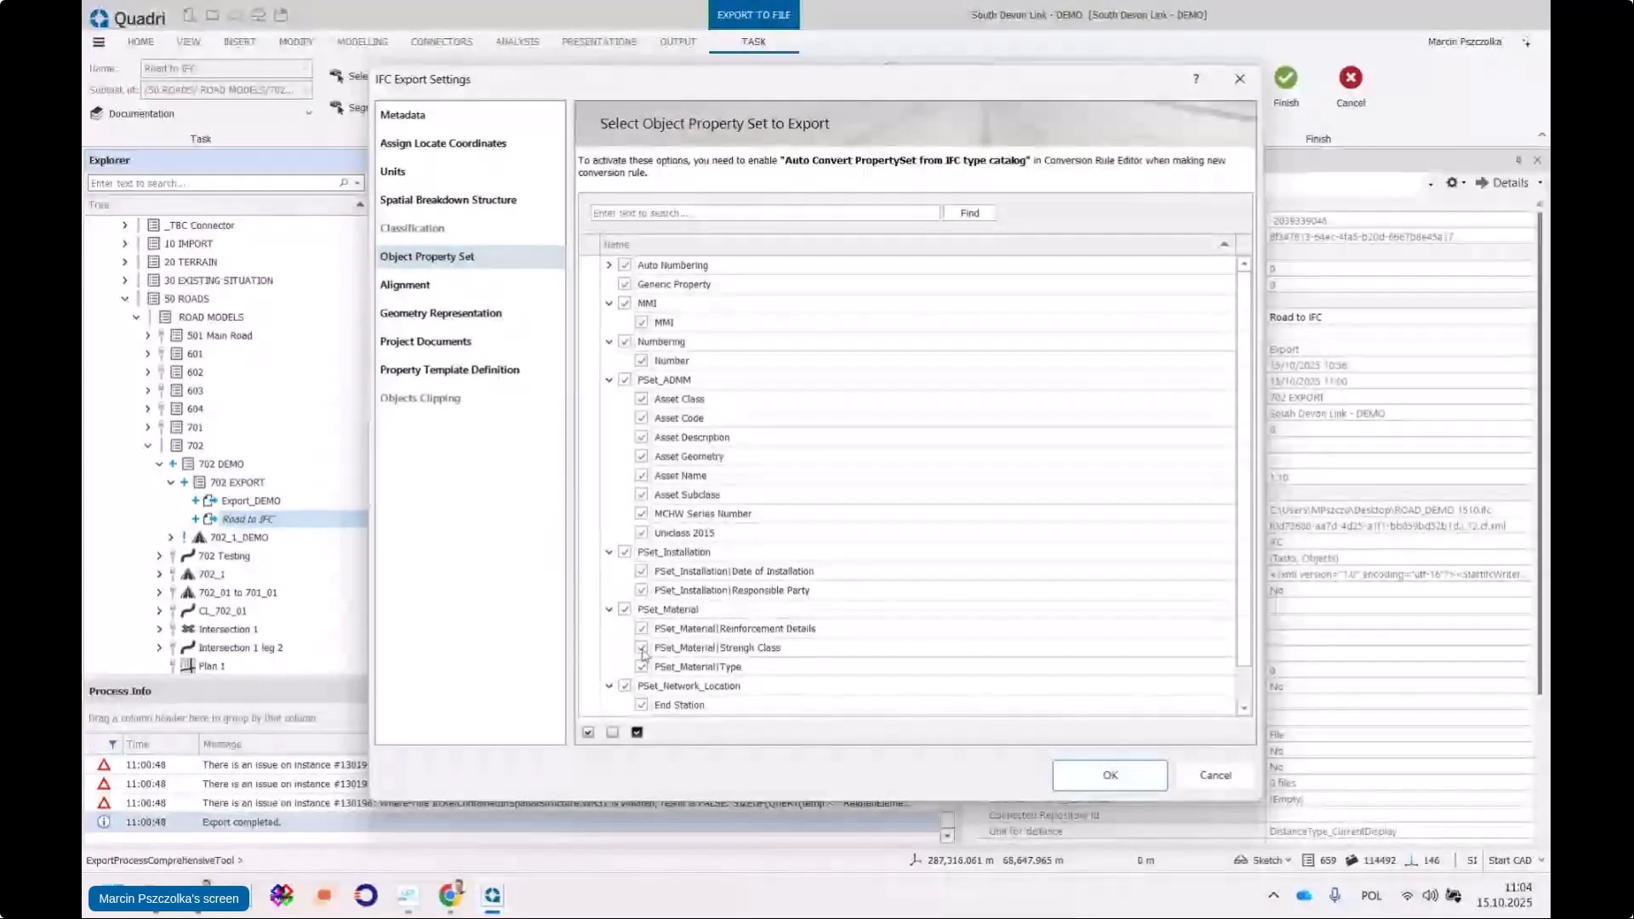
scroll(694, 549, down, 1)
scroll(698, 547, up, 1)
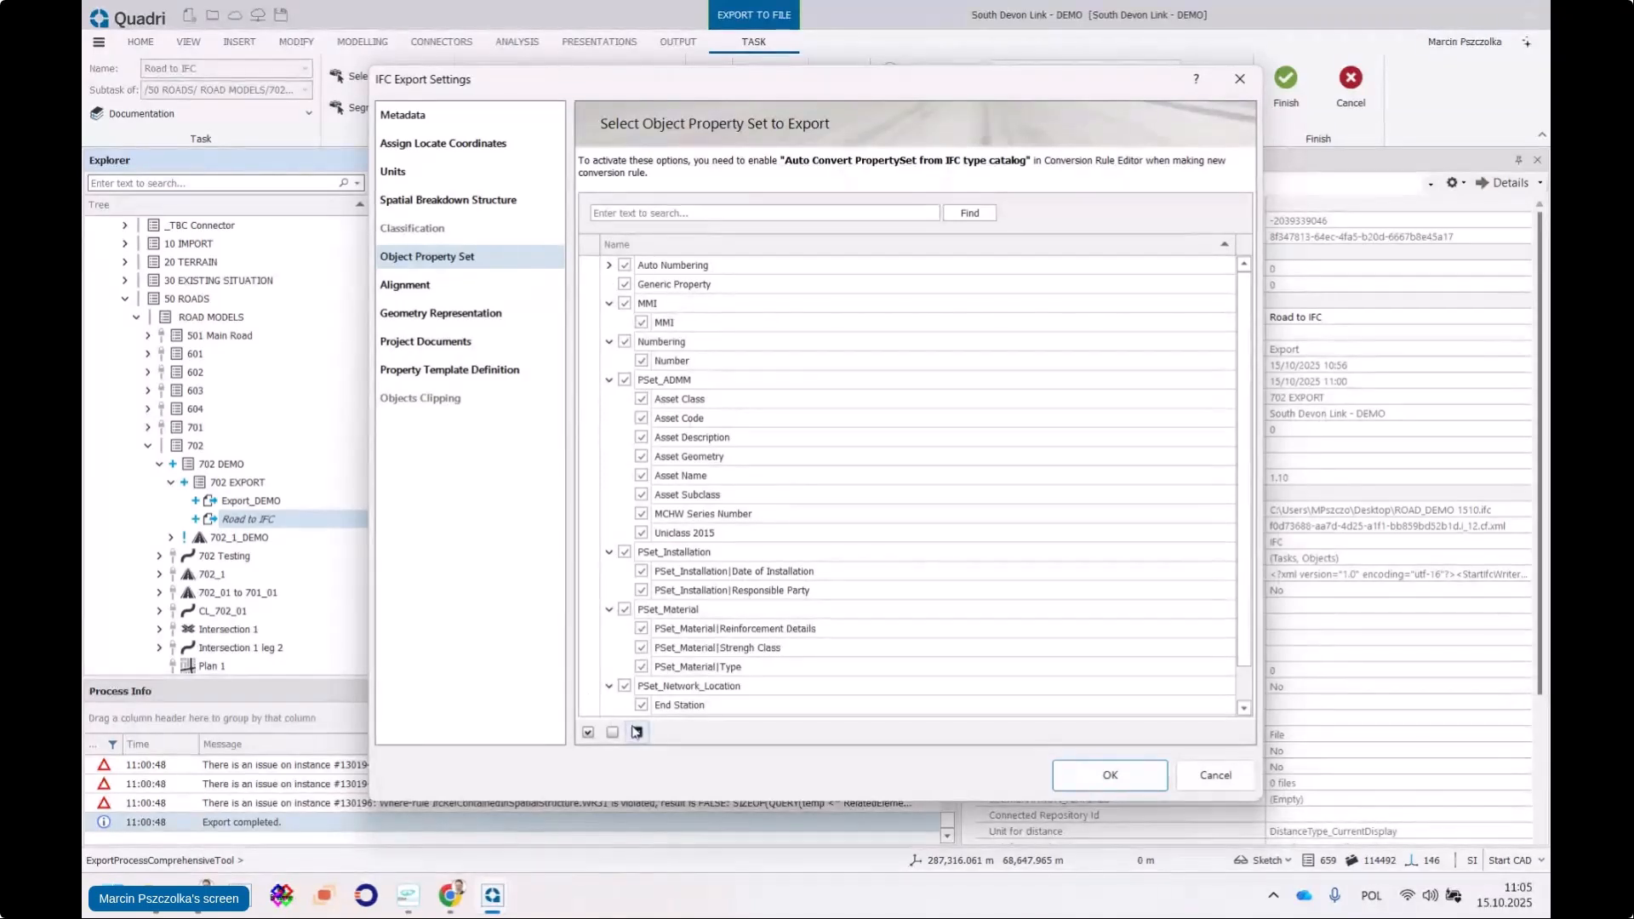
Collapse the six expanded property sets again and shift the settings window left
click(609, 303)
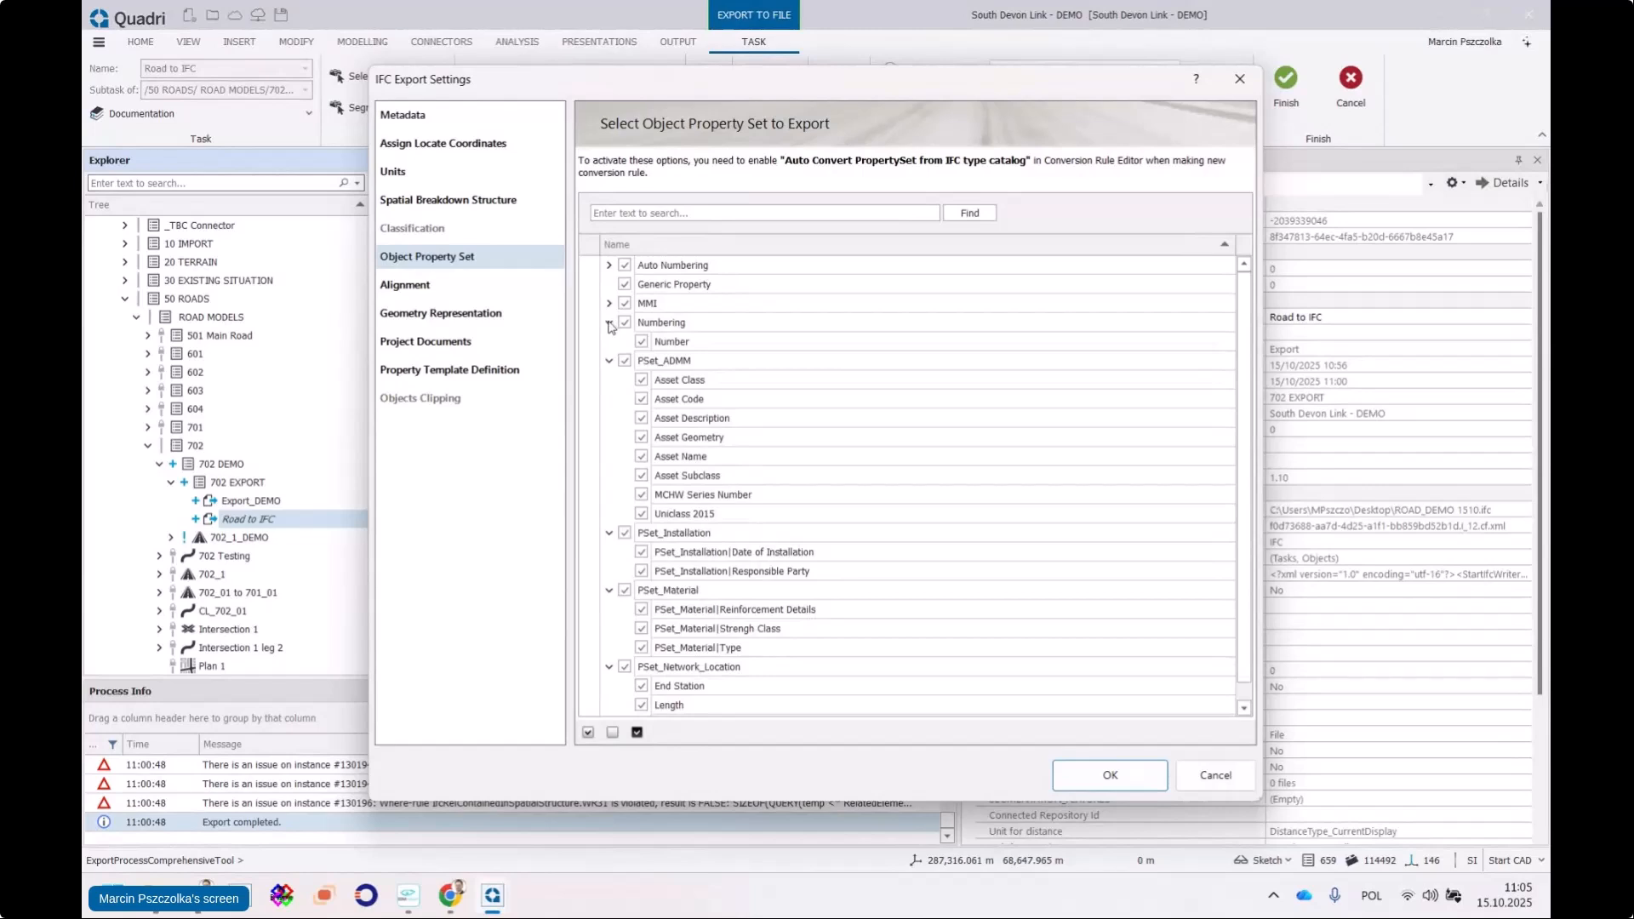
click(609, 322)
click(609, 341)
click(609, 360)
click(608, 380)
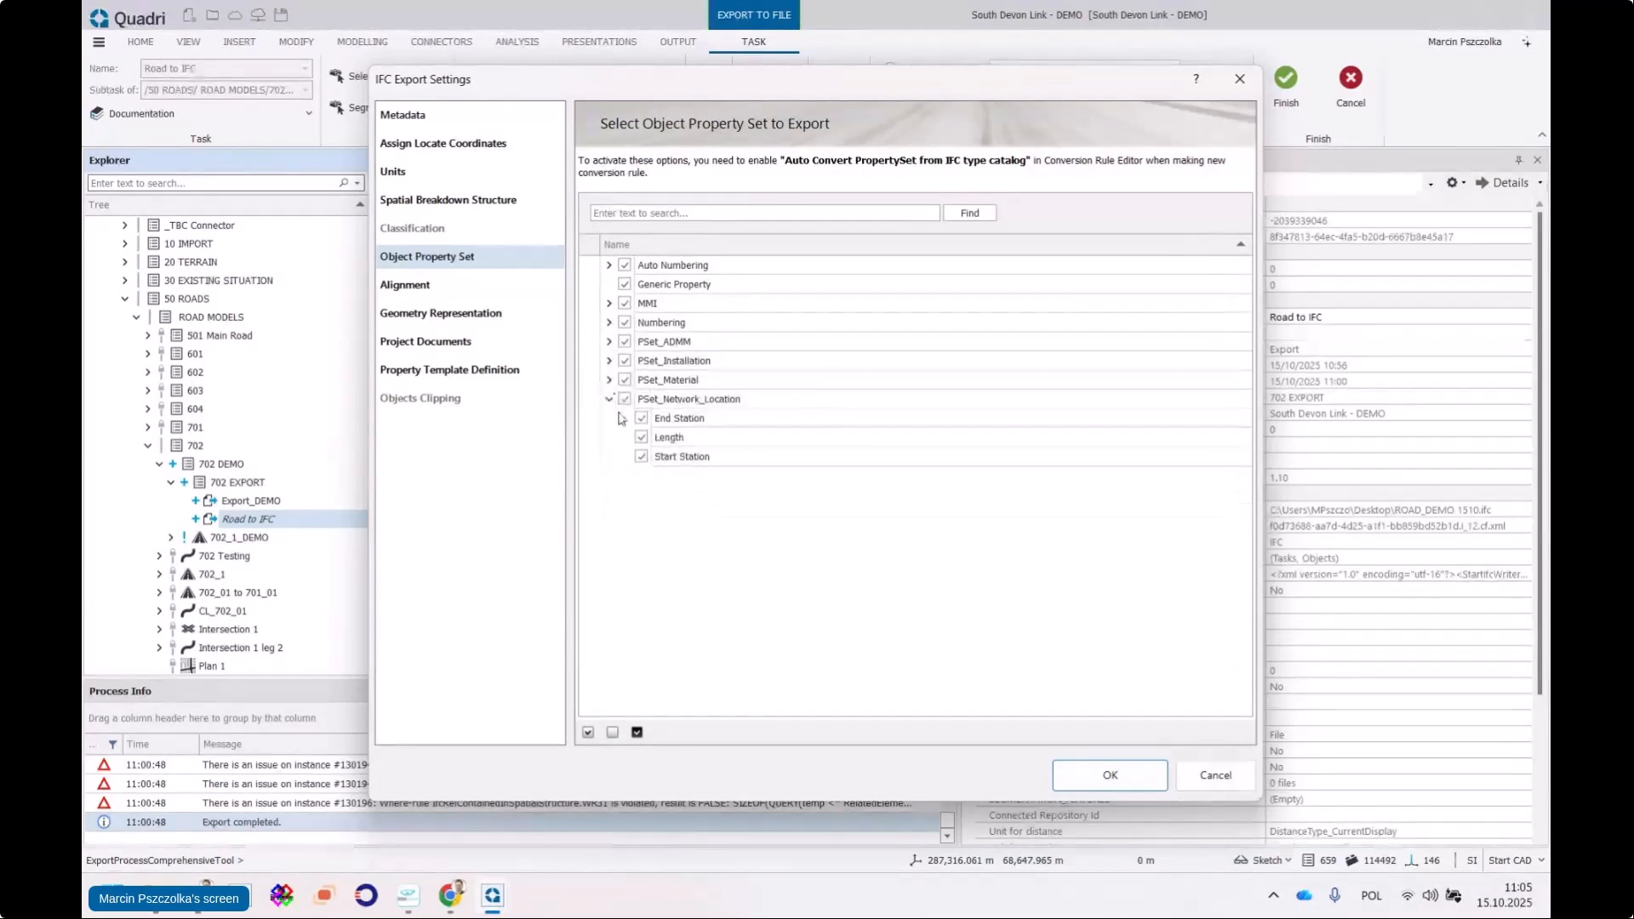
click(609, 398)
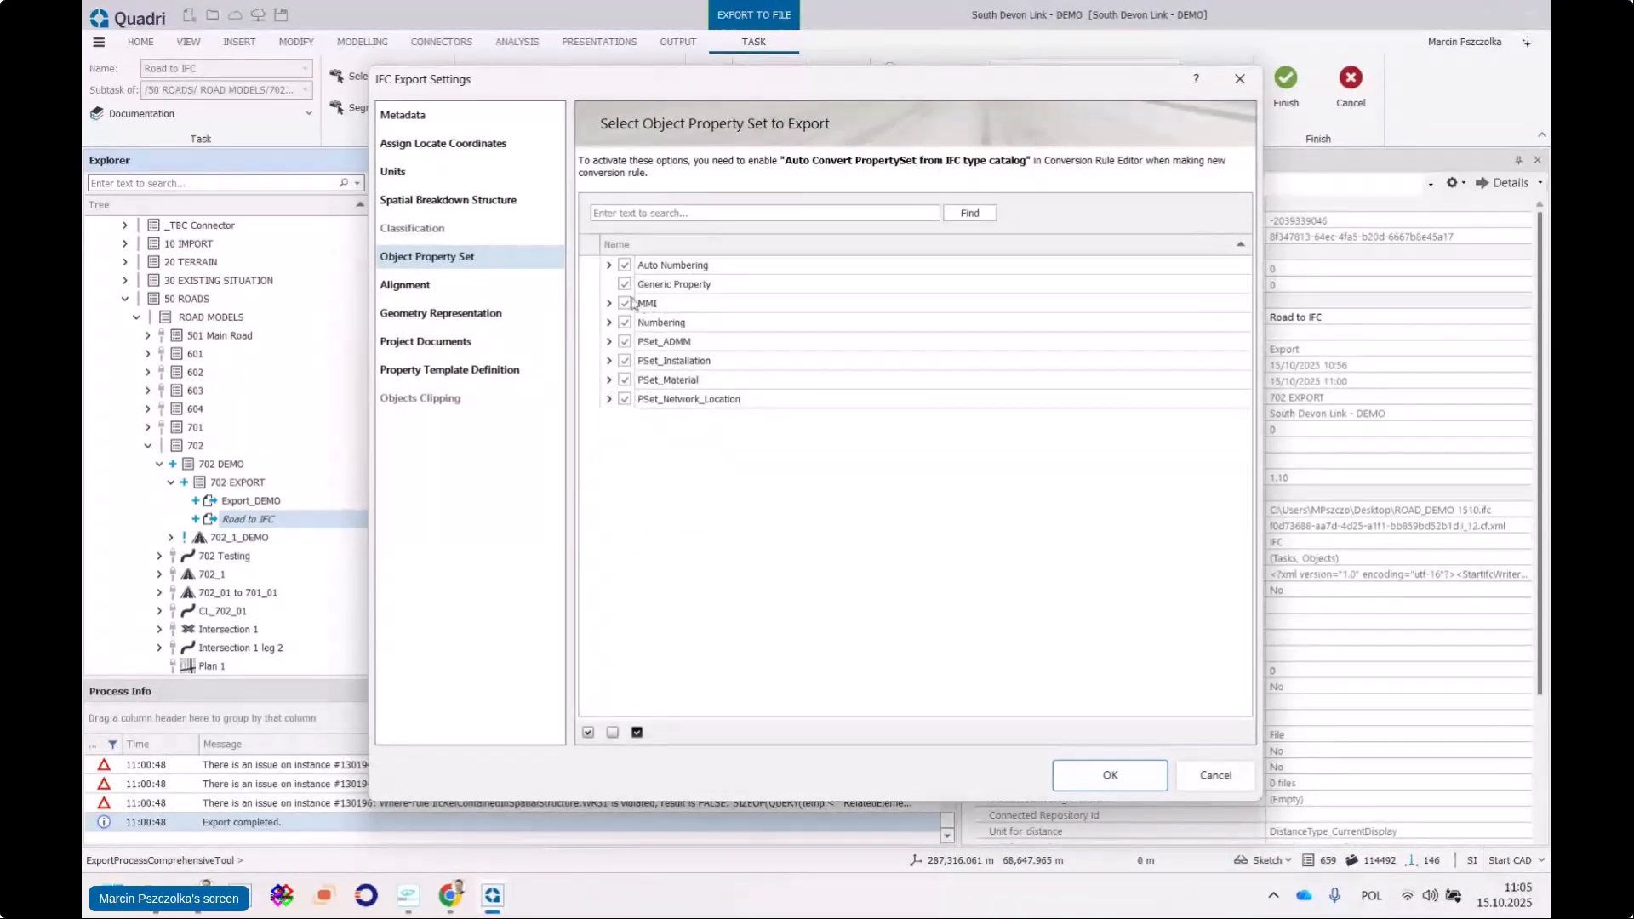
drag(737, 81, 552, 69)
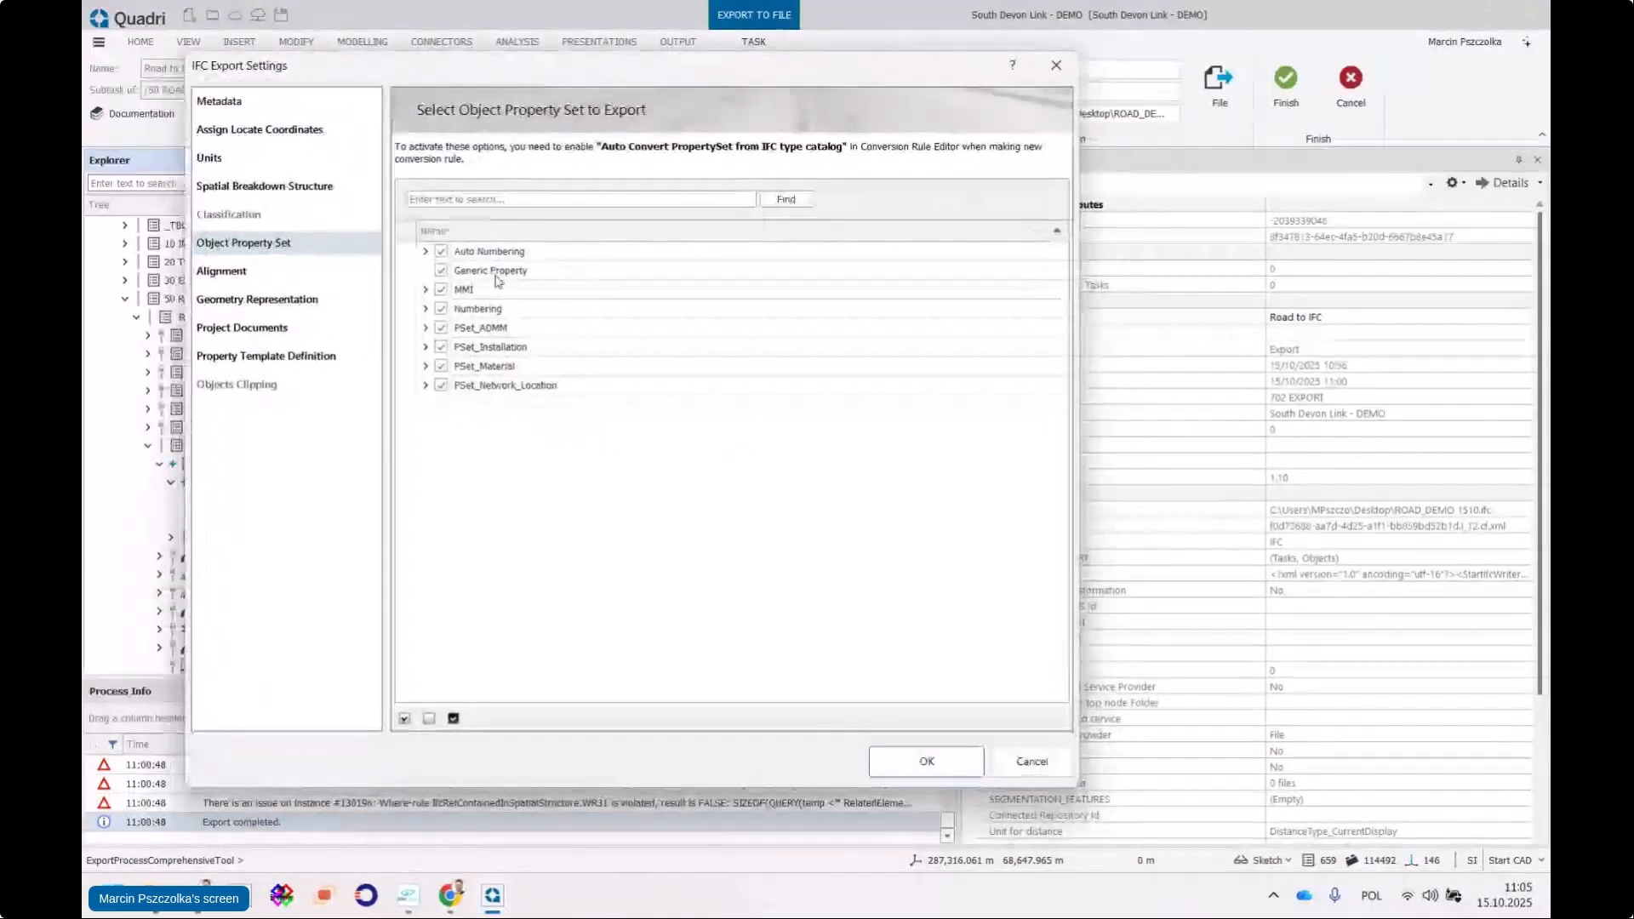
Keep Generic Property included and inspect the MMI, Numbering and PSet_ADMM property contents
click(442, 271)
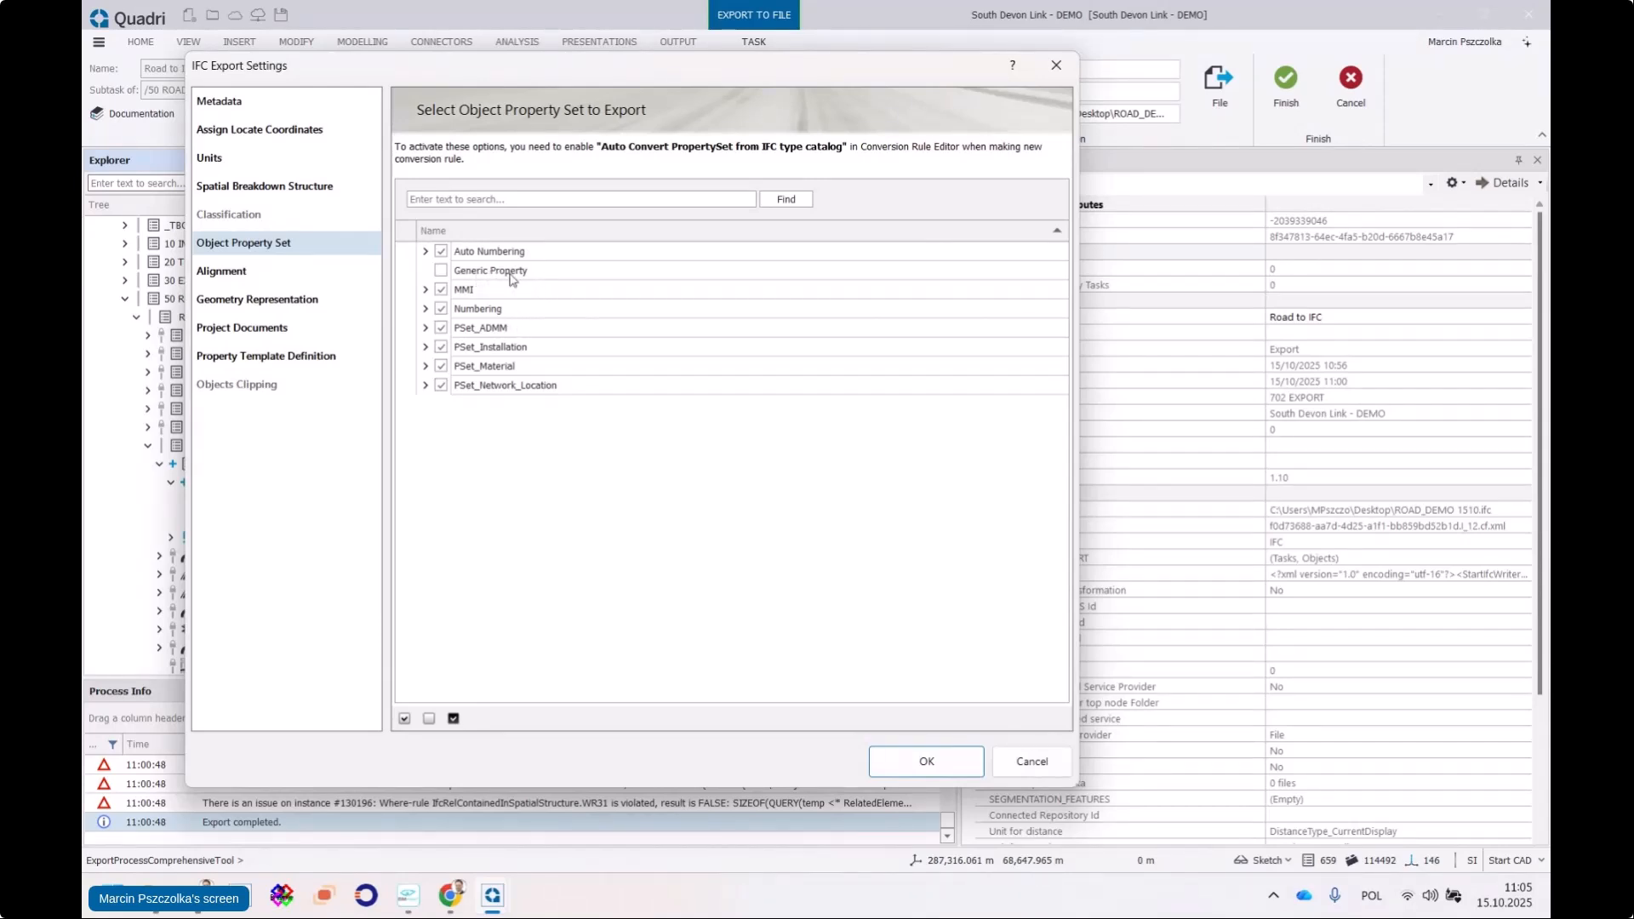
click(442, 271)
click(426, 290)
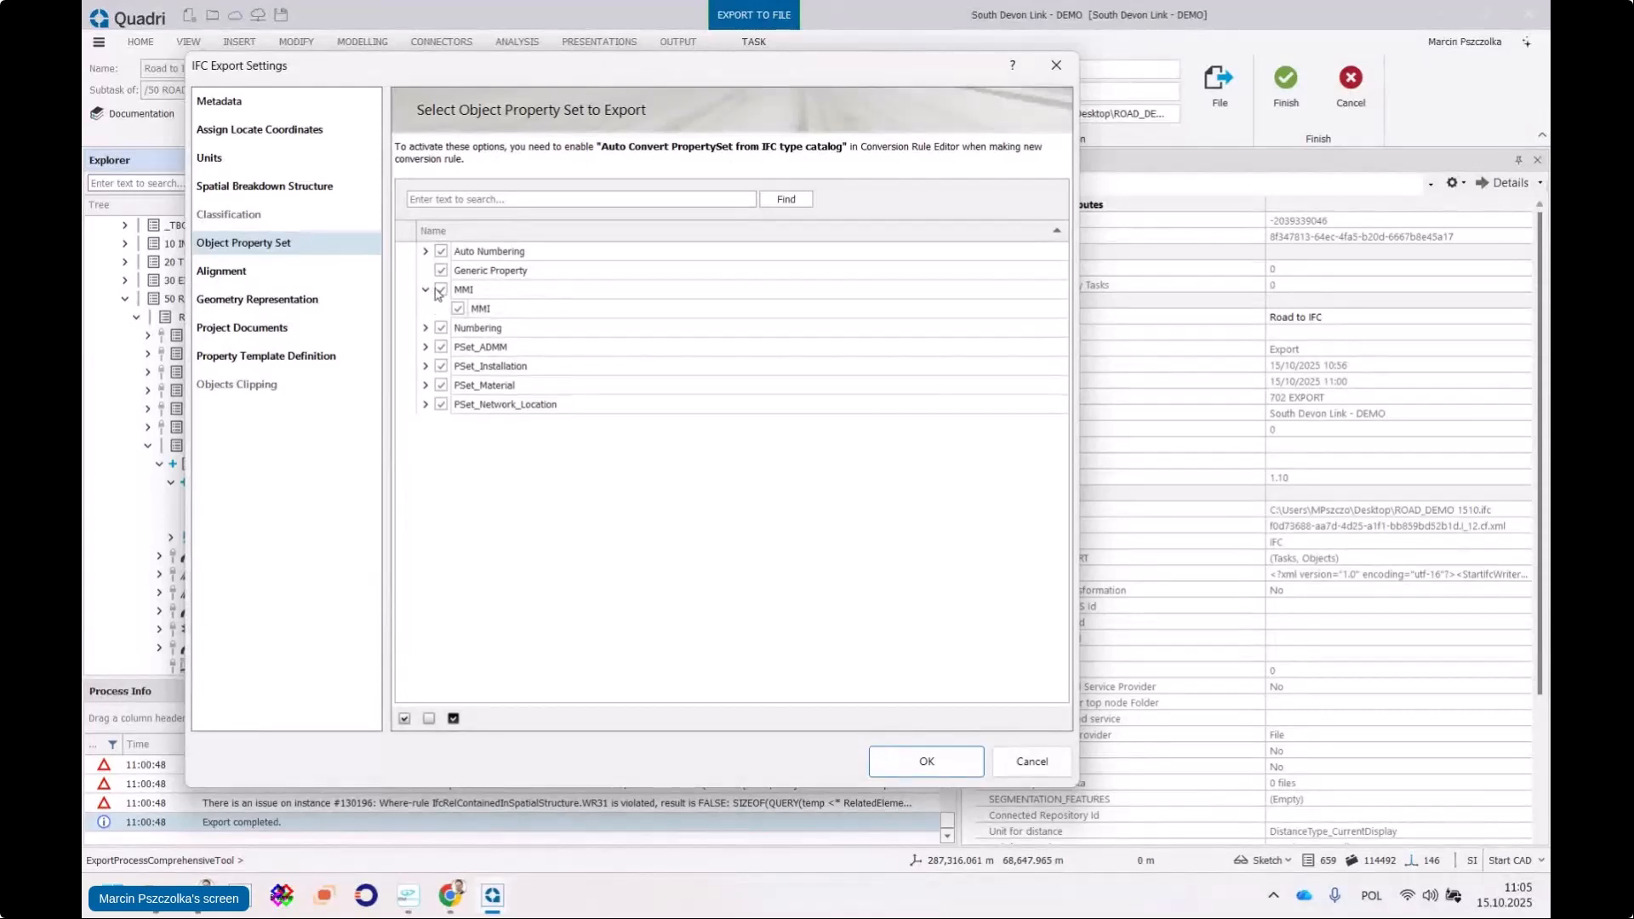
click(426, 290)
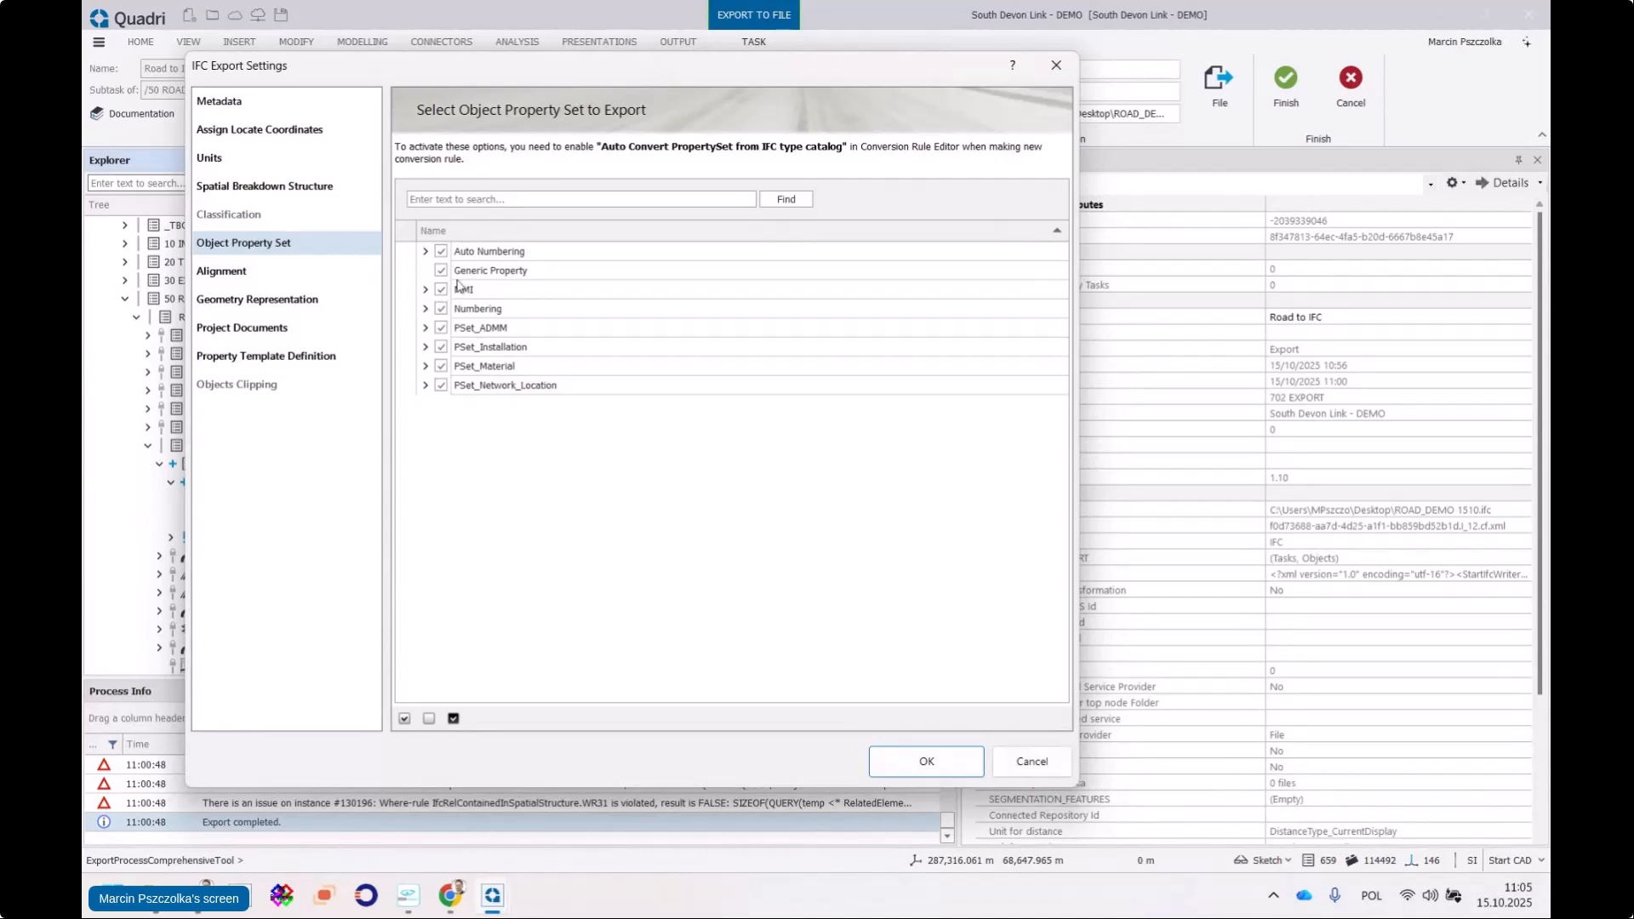
click(426, 309)
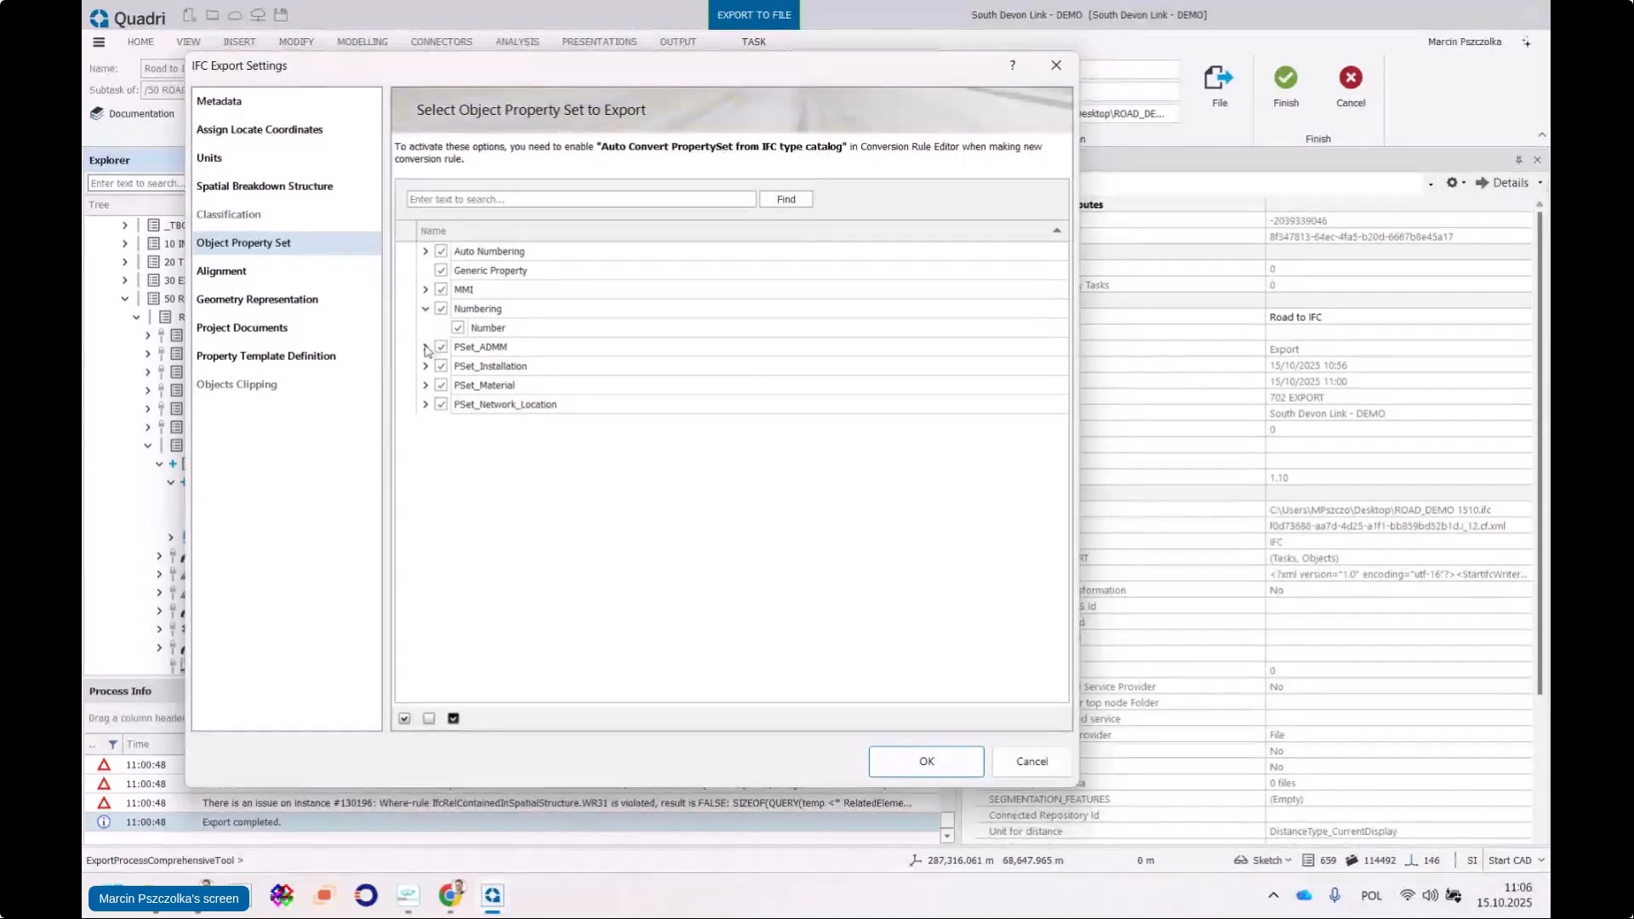
click(425, 347)
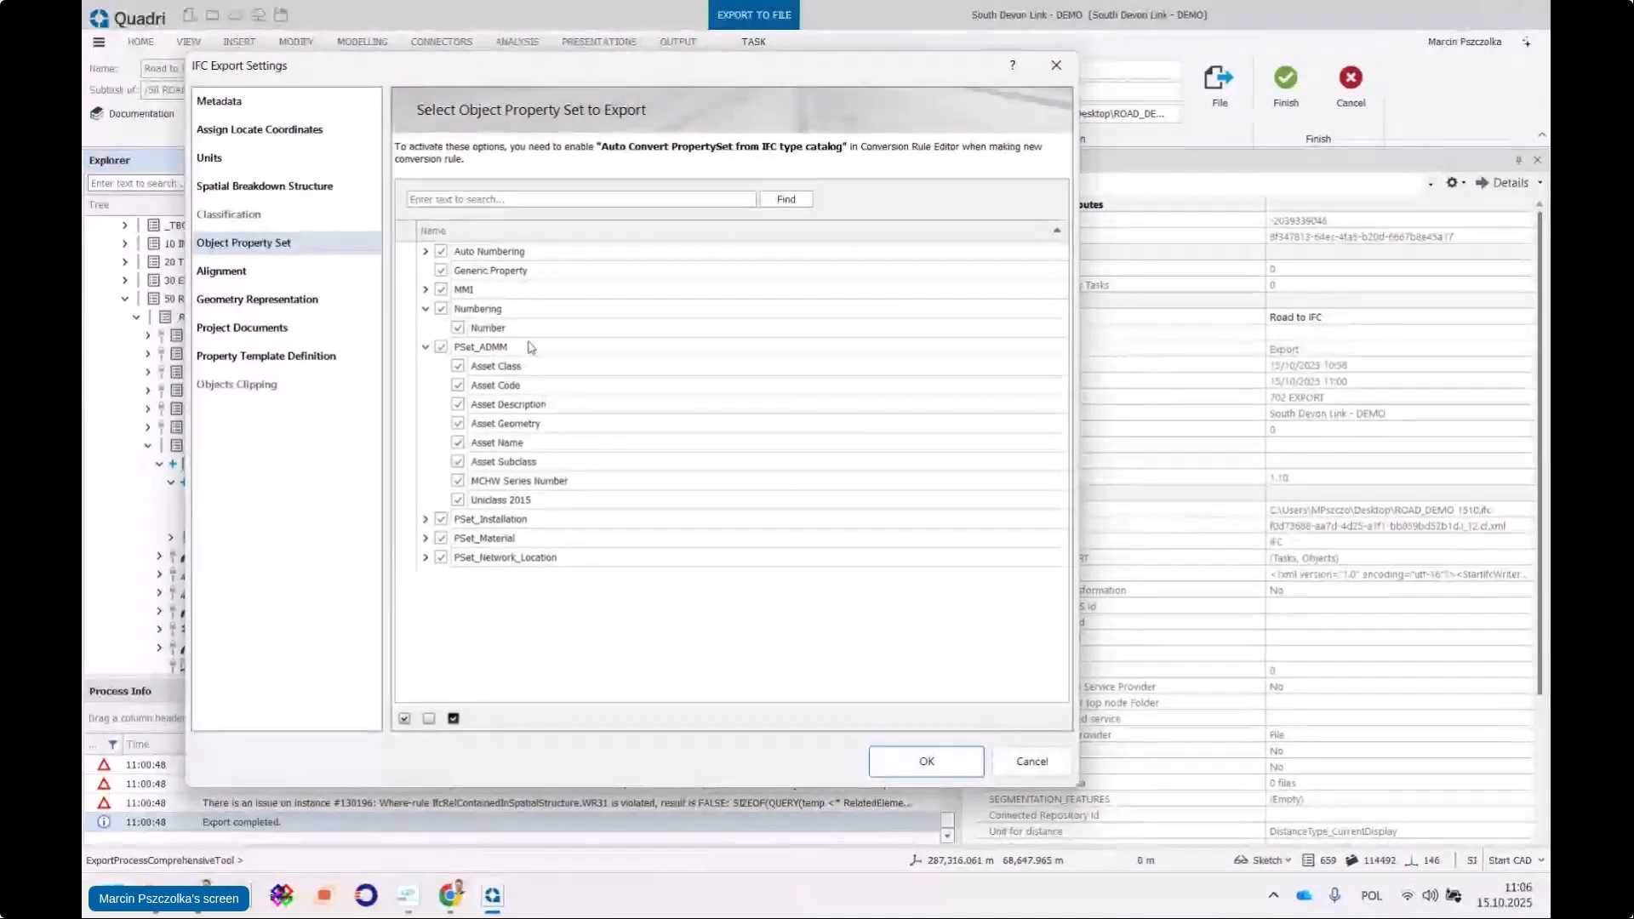
Leave every PSet_ADMM property ticked, accept the export settings and run the Road to IFC export
click(460, 367)
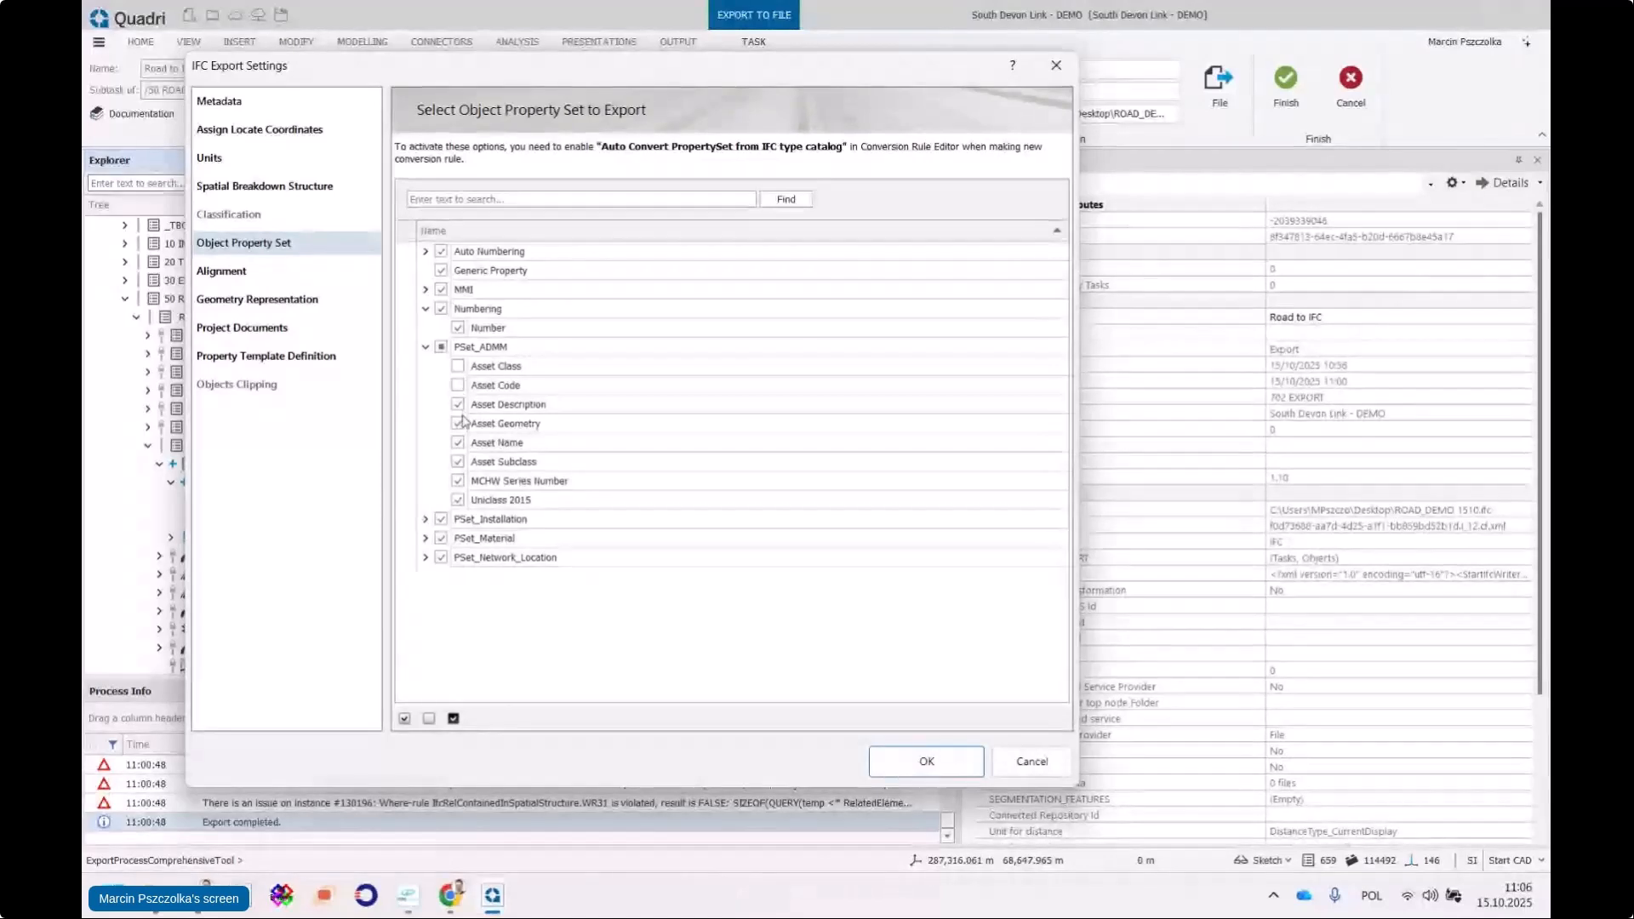
click(458, 423)
click(458, 405)
click(458, 424)
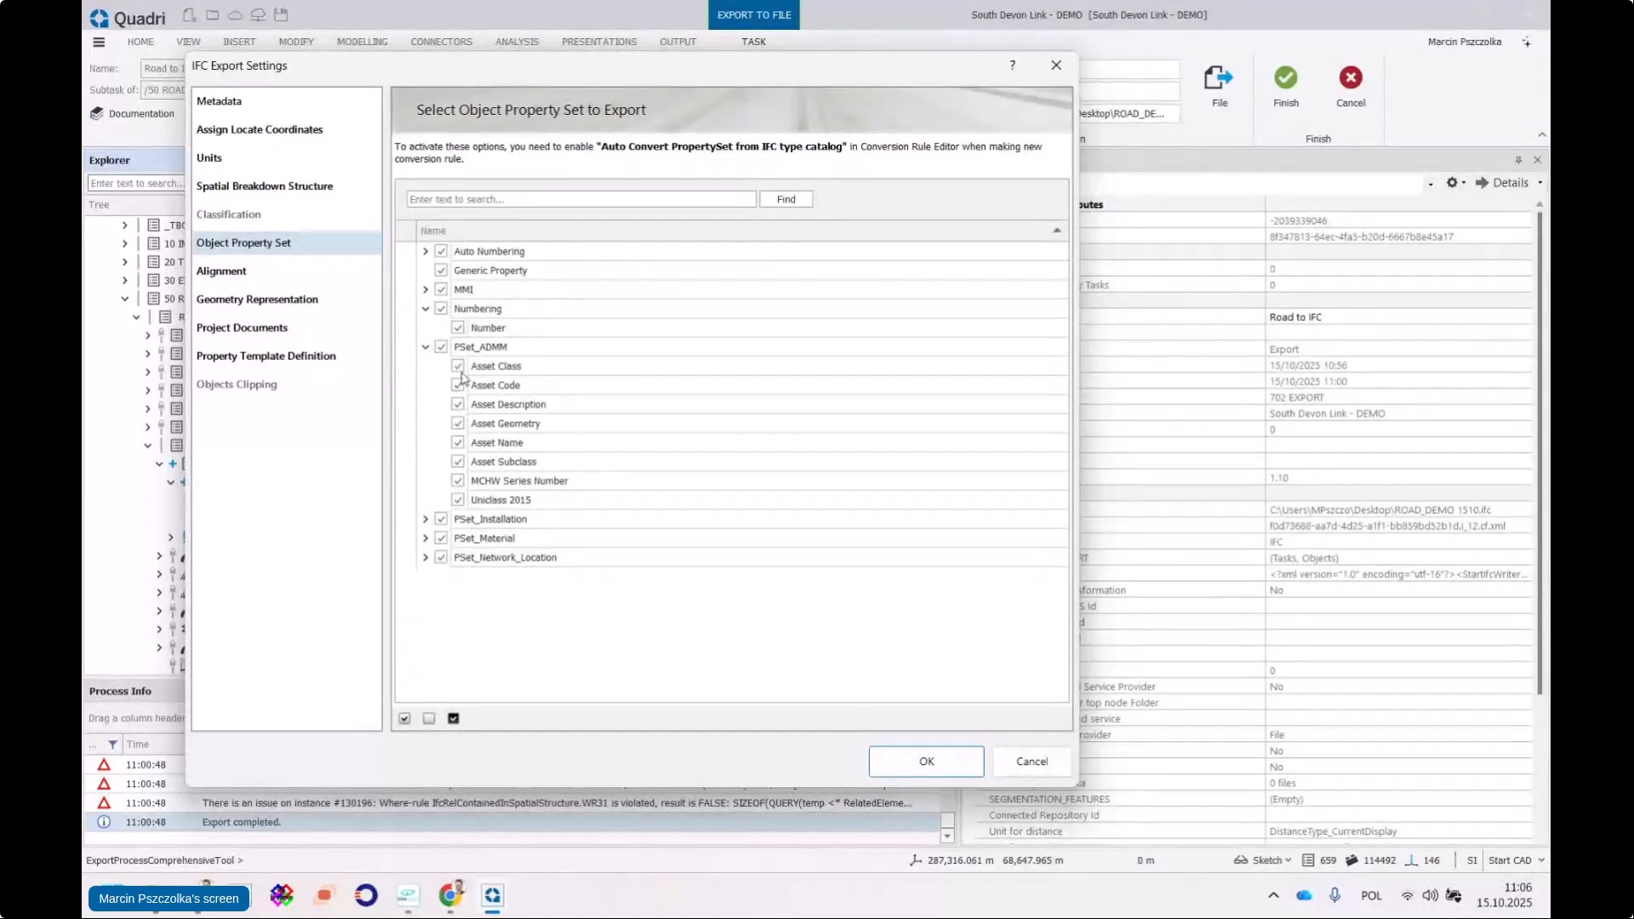
click(426, 347)
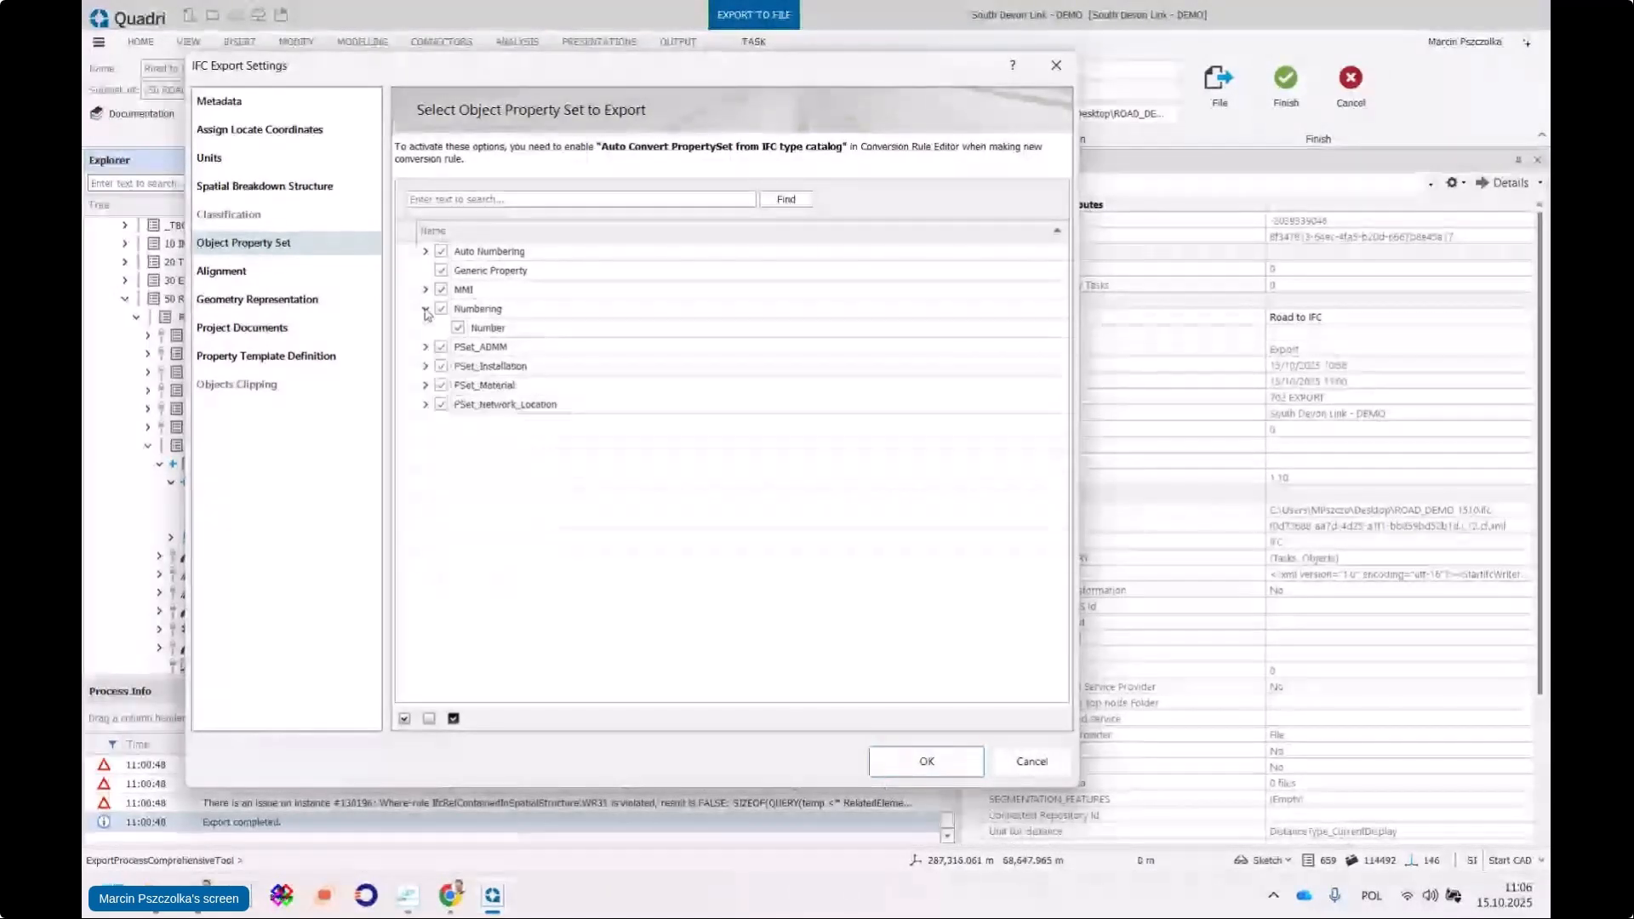
click(427, 309)
click(428, 309)
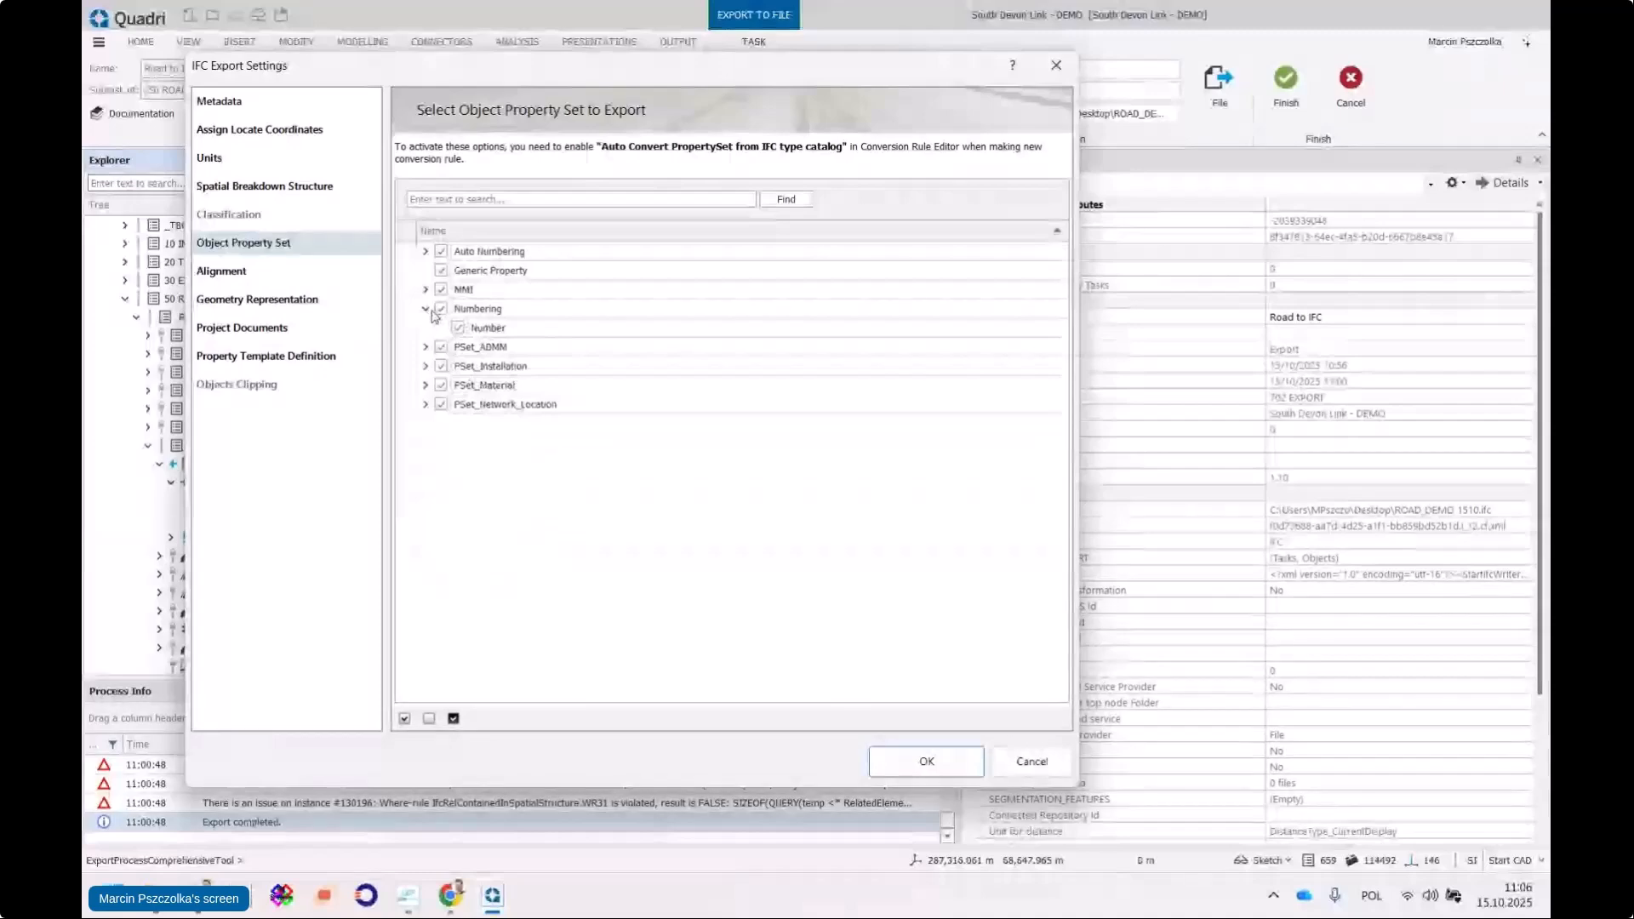
click(426, 309)
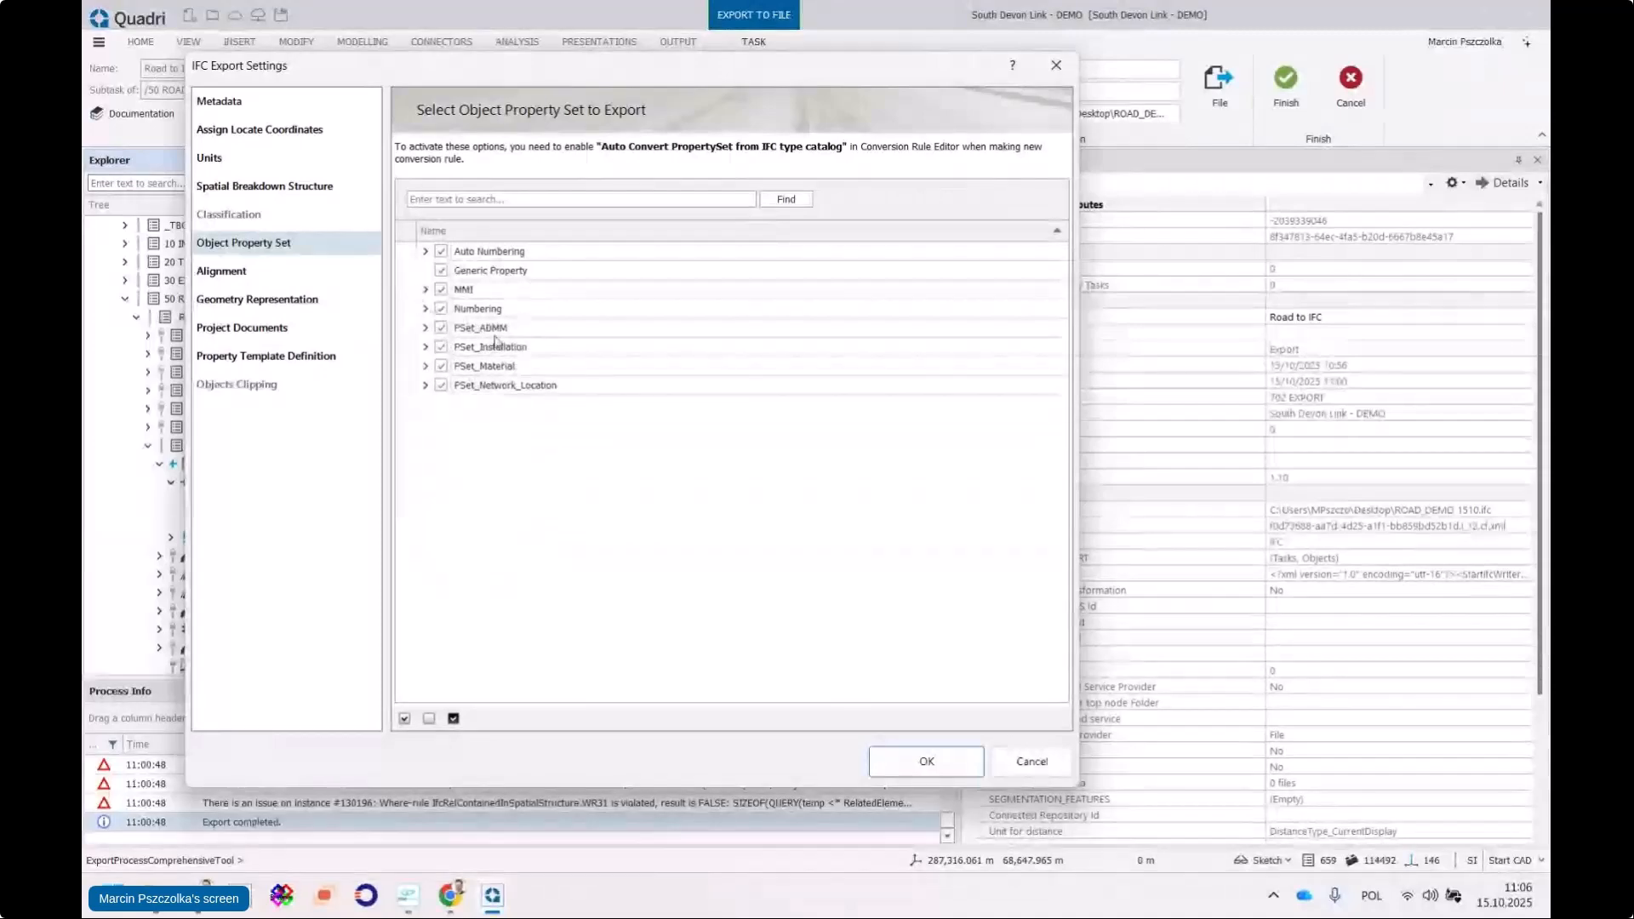
click(928, 762)
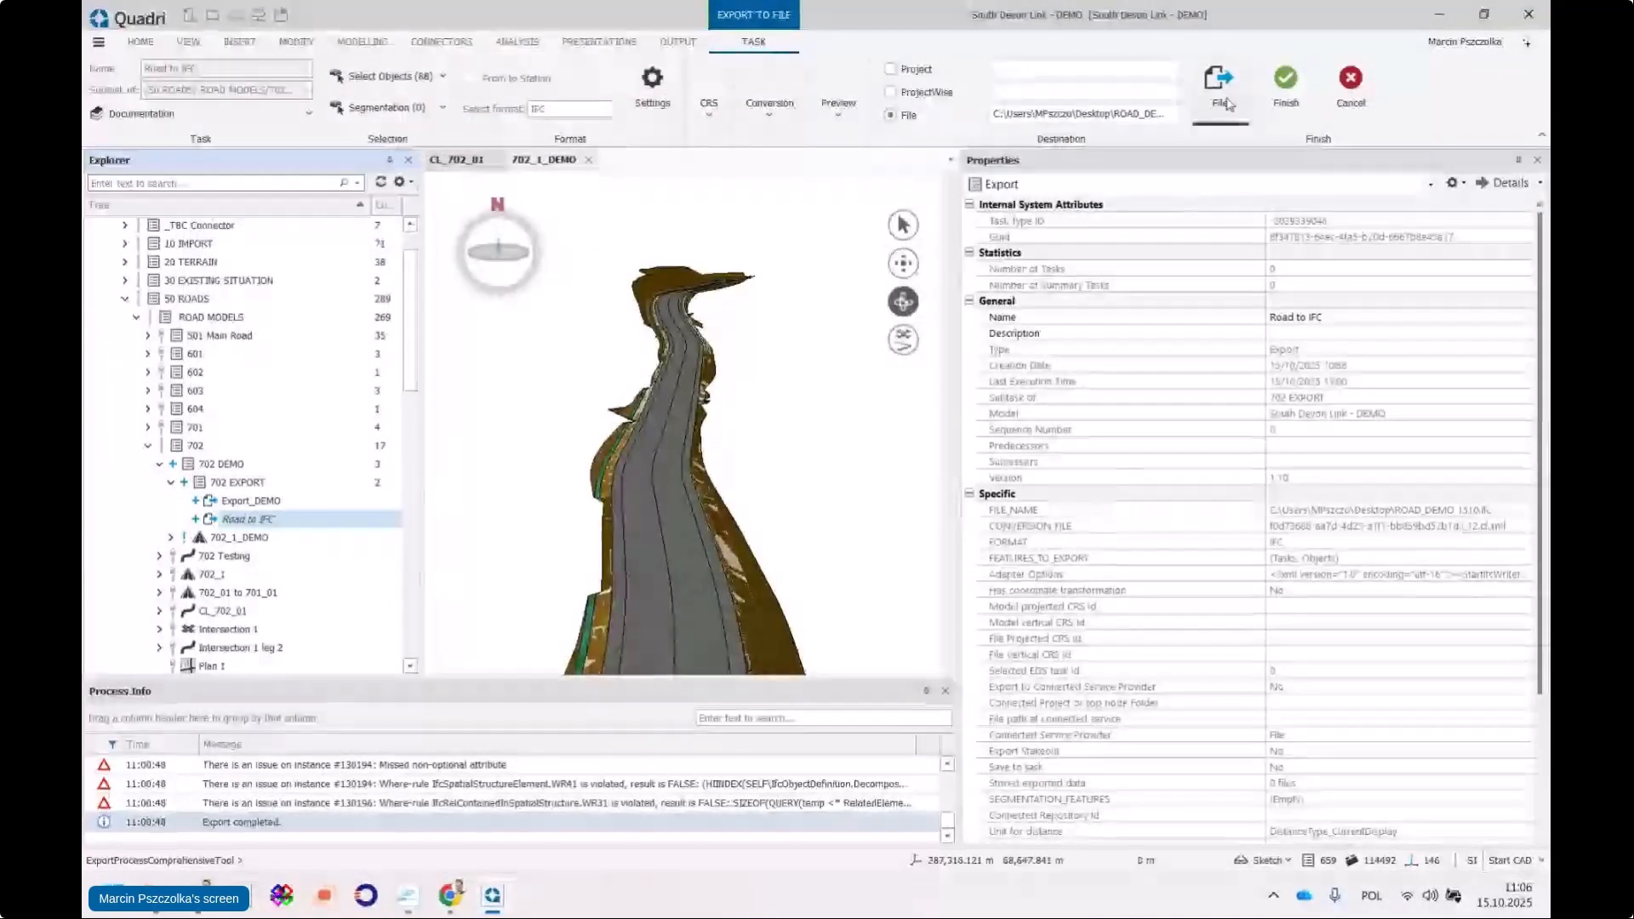
click(1289, 84)
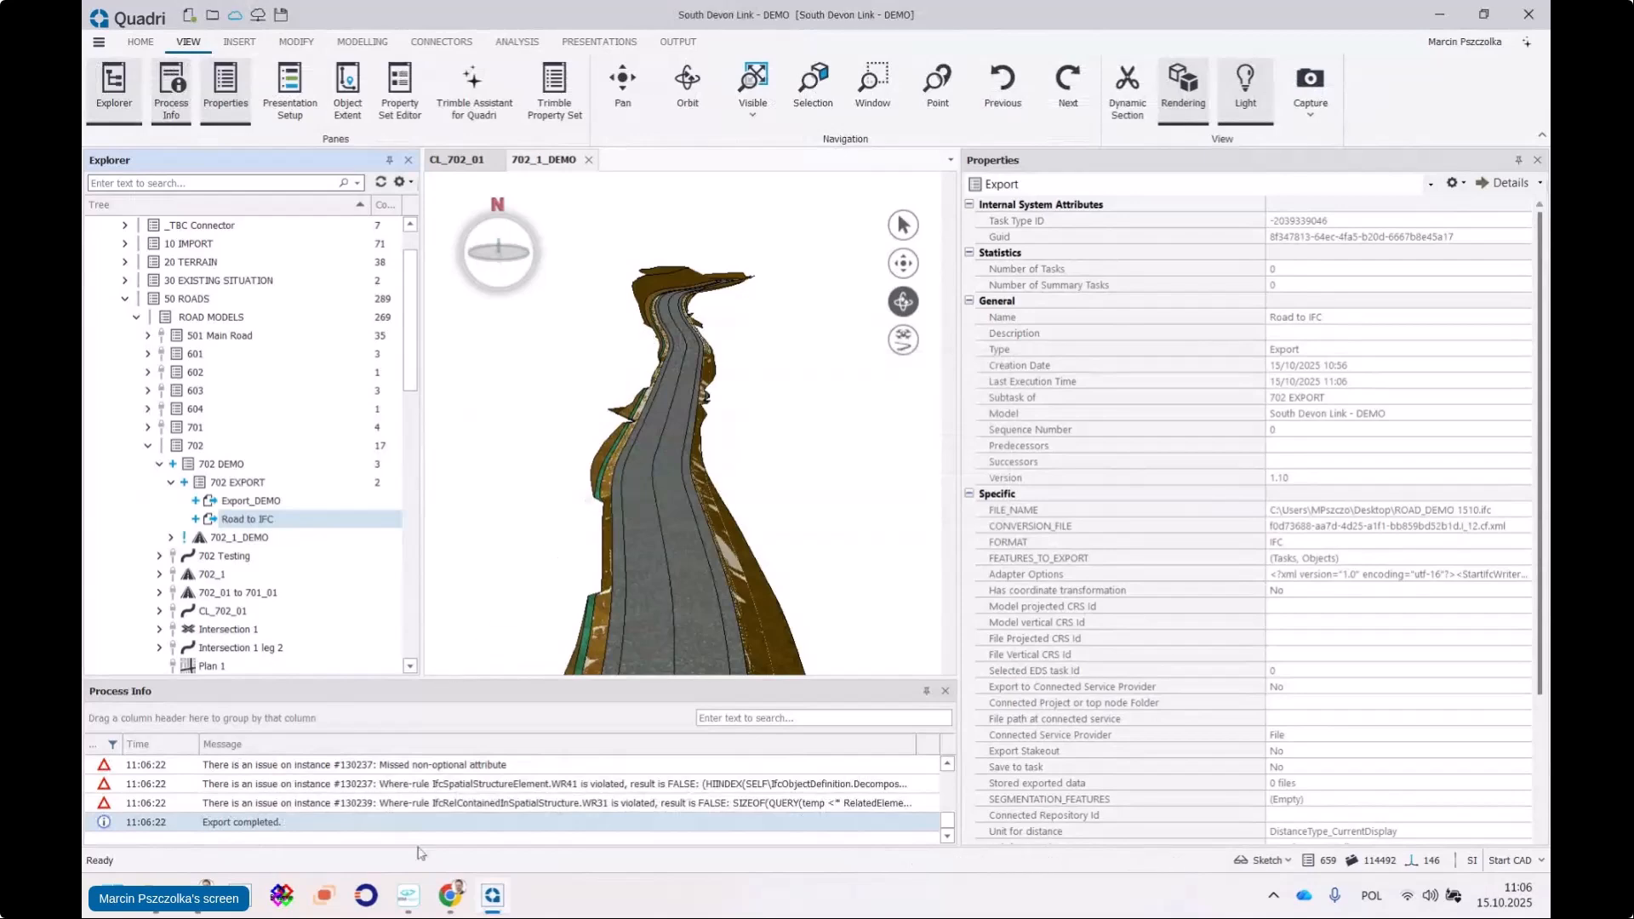
In BIMvision, reload the updated ROAD_DEMO 1510.ifc file
click(411, 897)
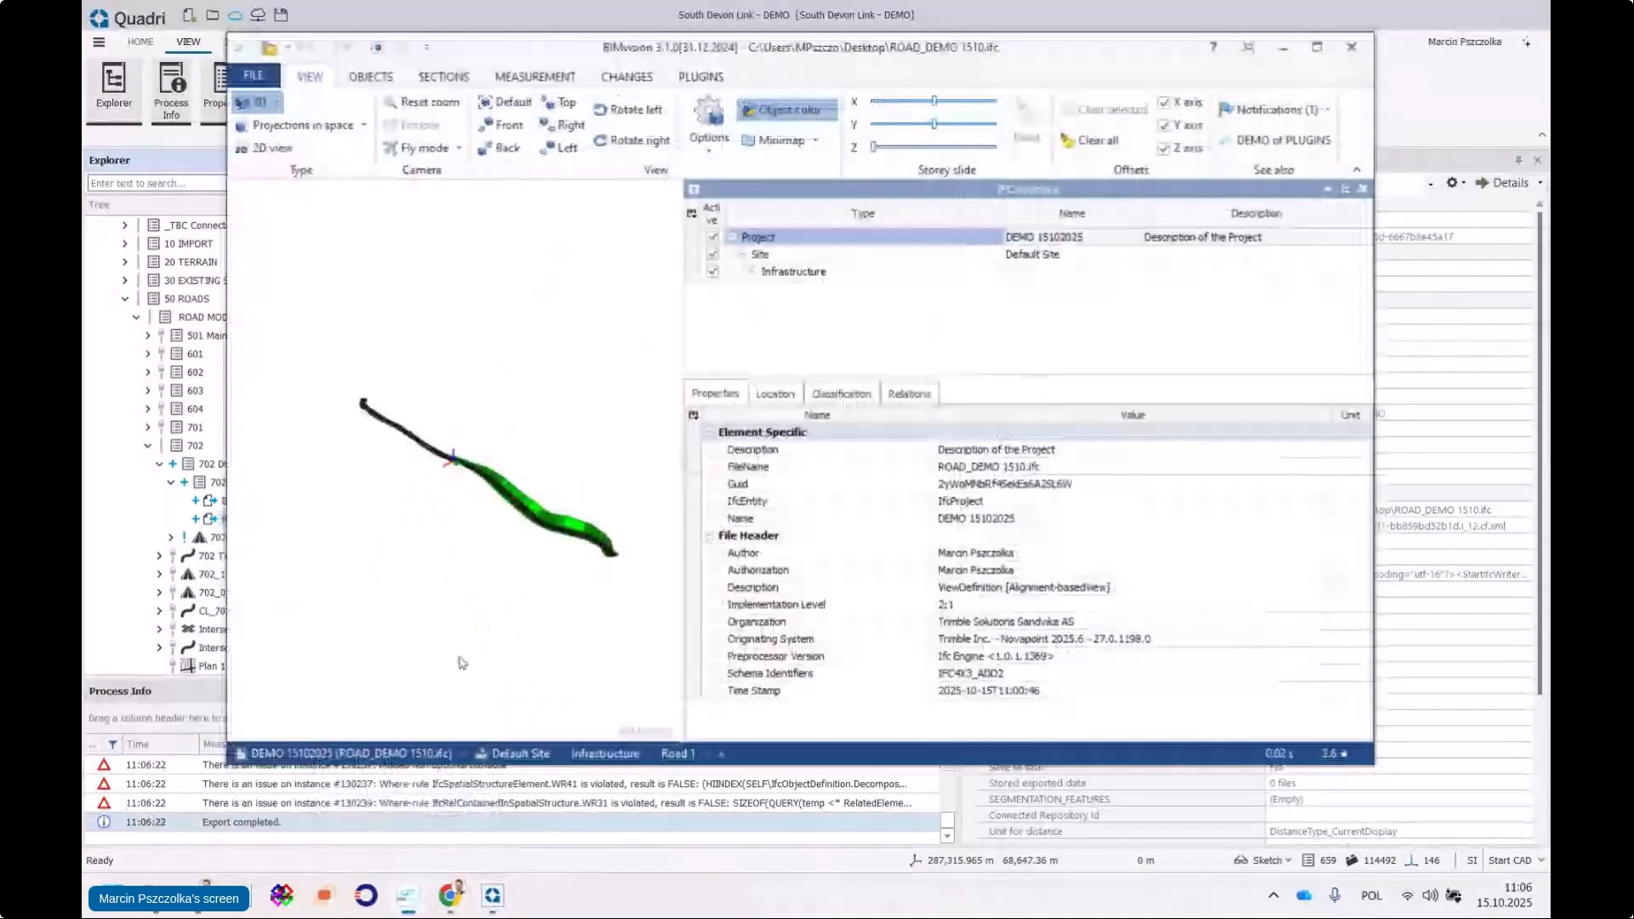
click(260, 79)
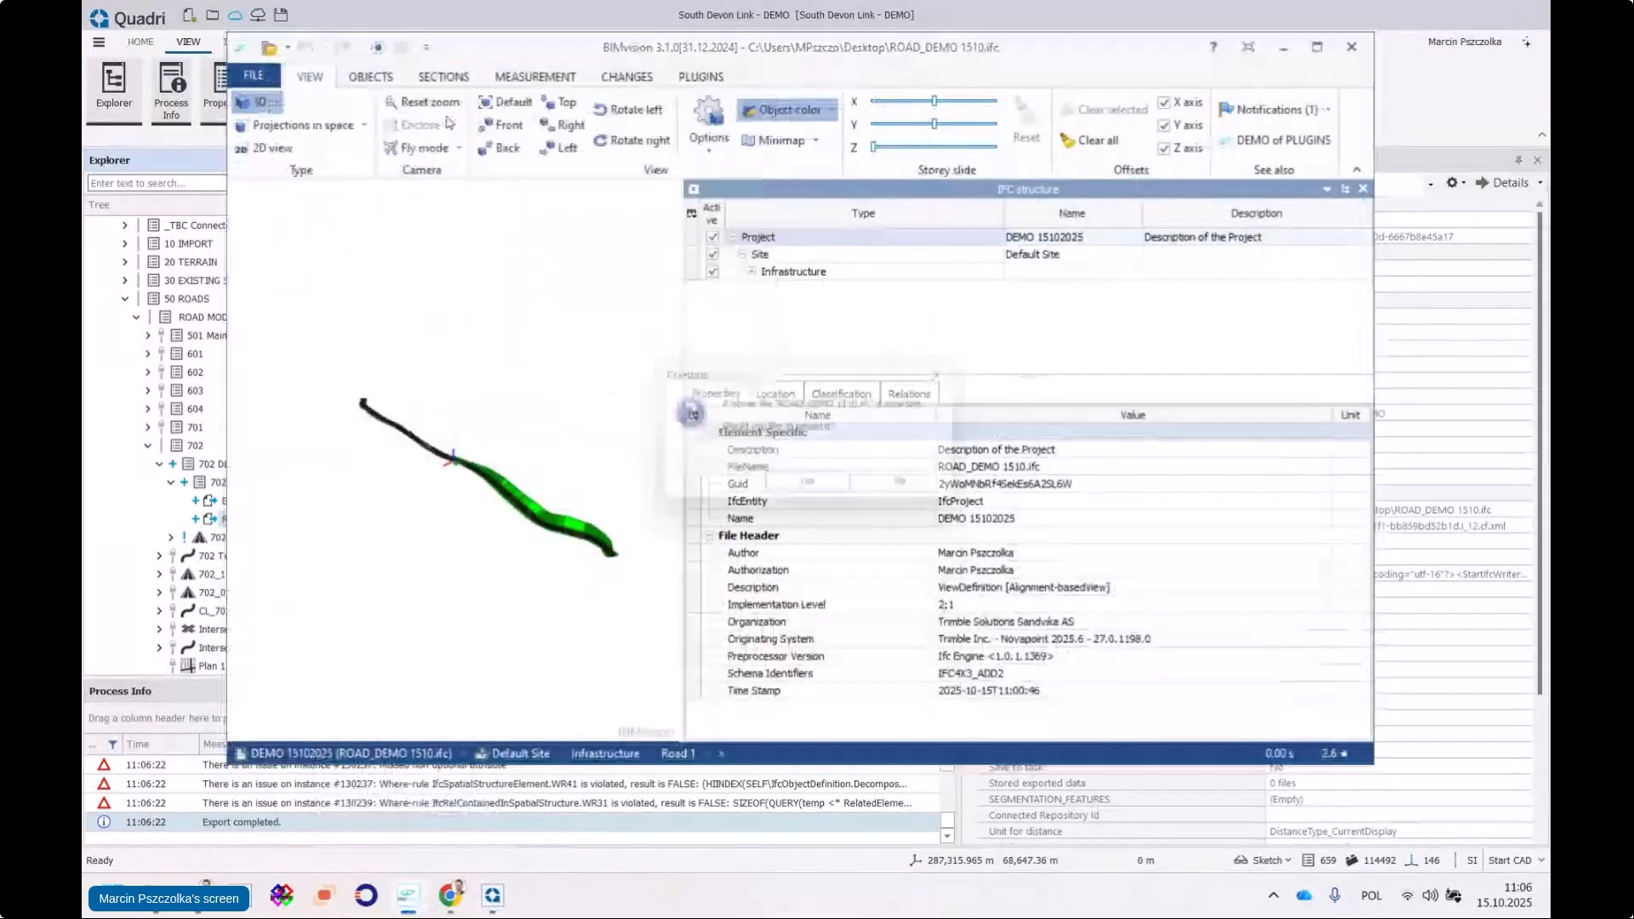
click(816, 490)
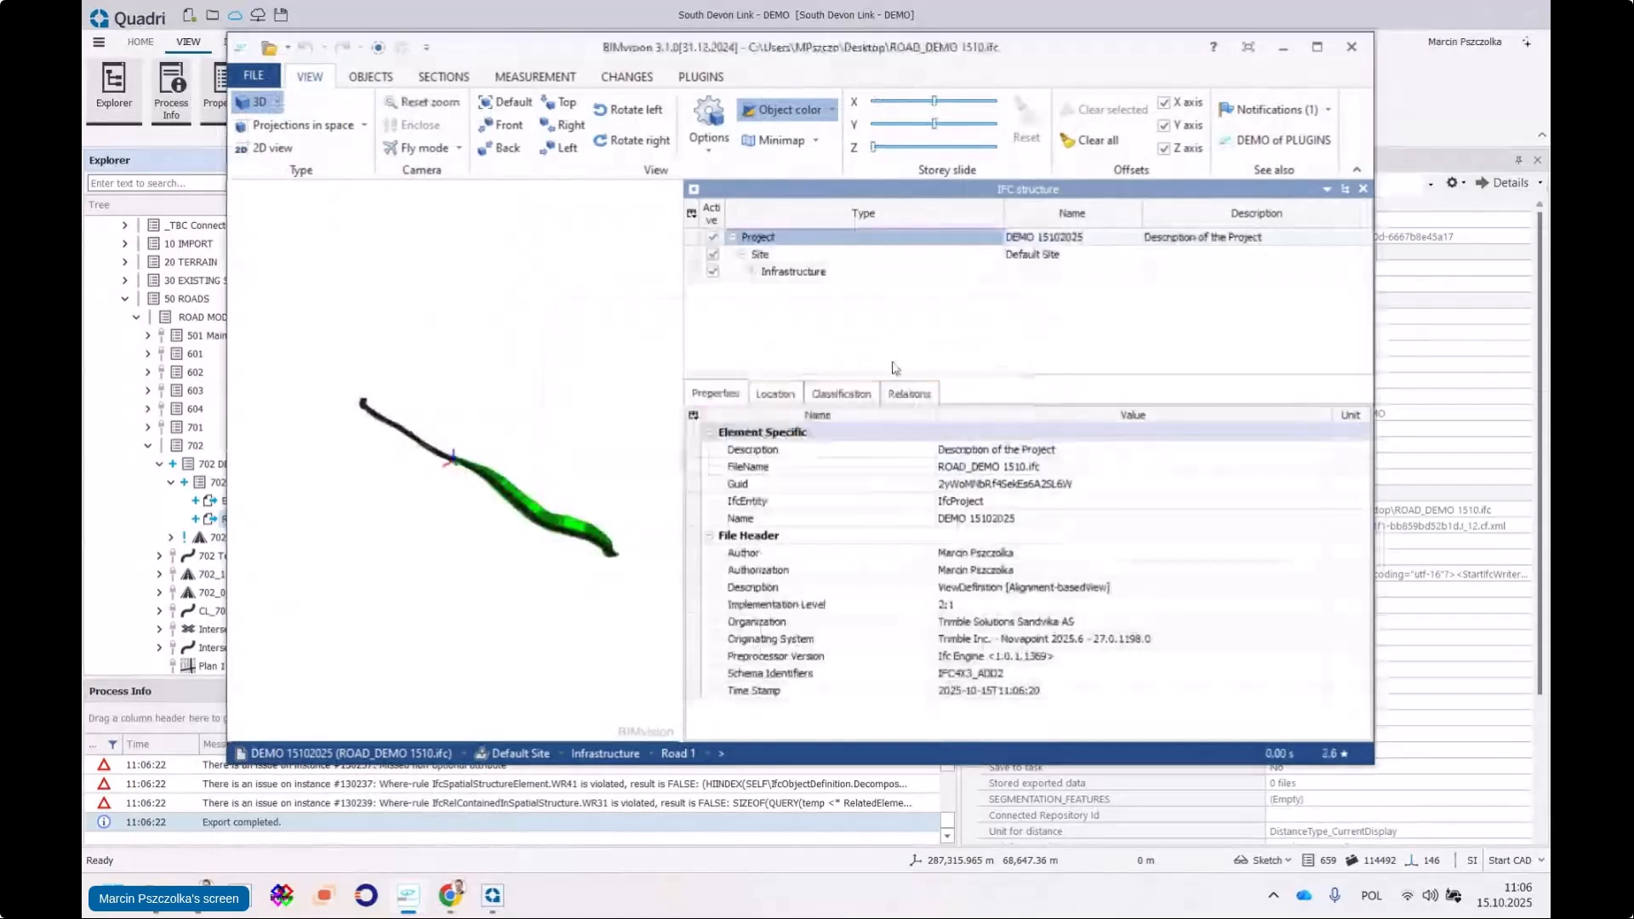
Expand Infrastructure > IfcRoad > ROADSEGMENT > IfcPavement, review Base course 1 properties, then minimize BIMvision
click(754, 273)
click(763, 290)
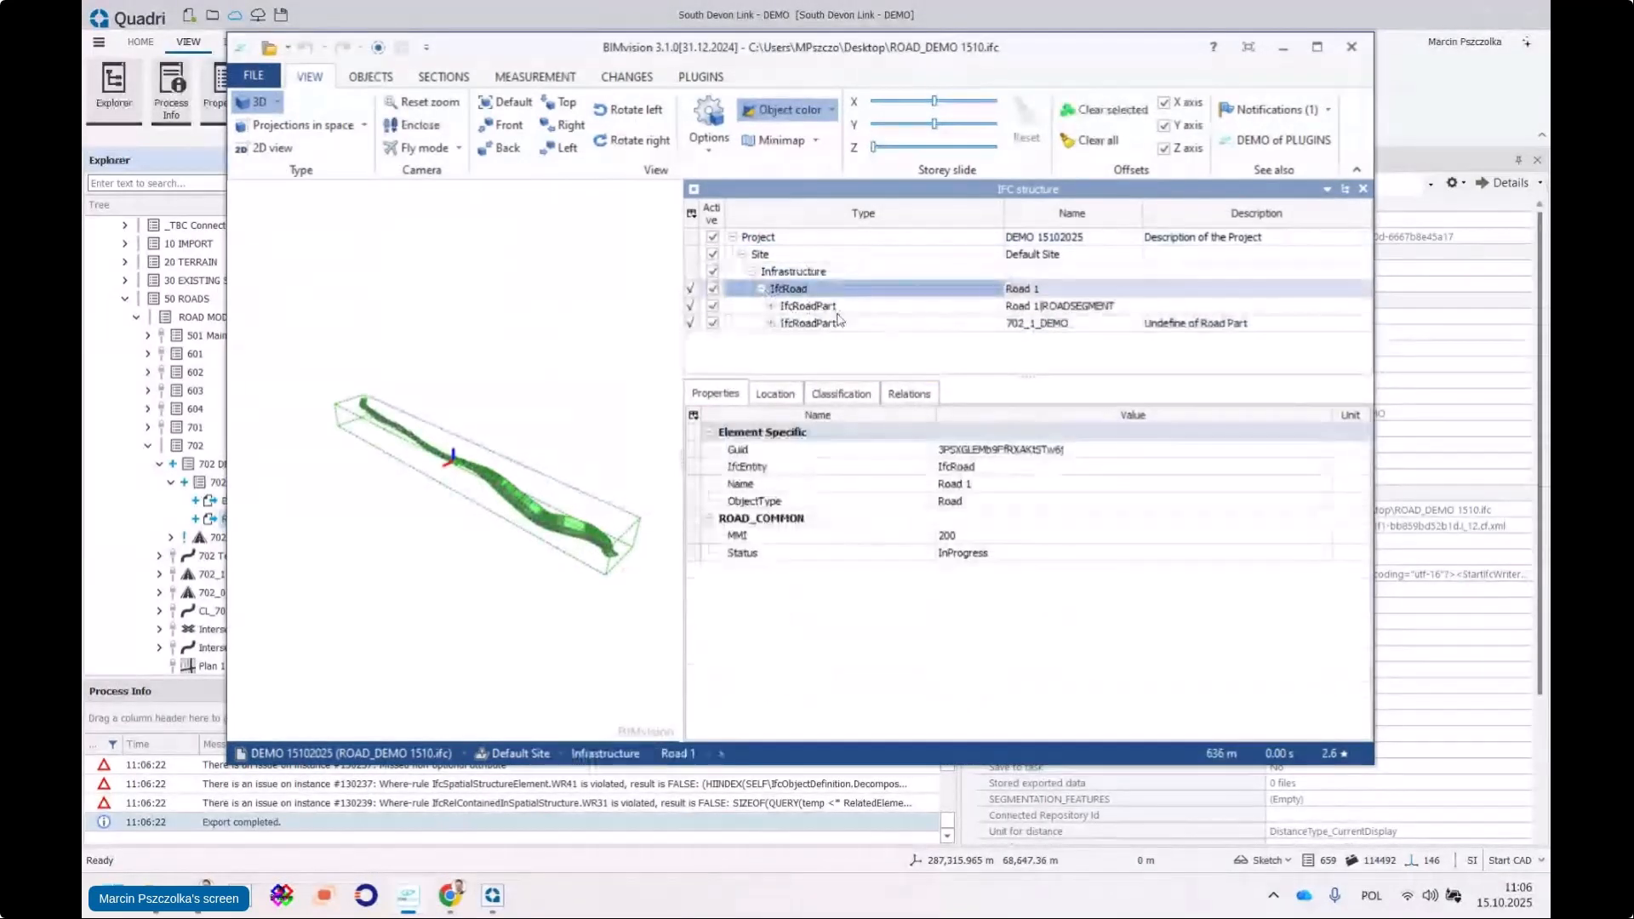
click(771, 307)
drag(971, 379, 971, 517)
click(783, 376)
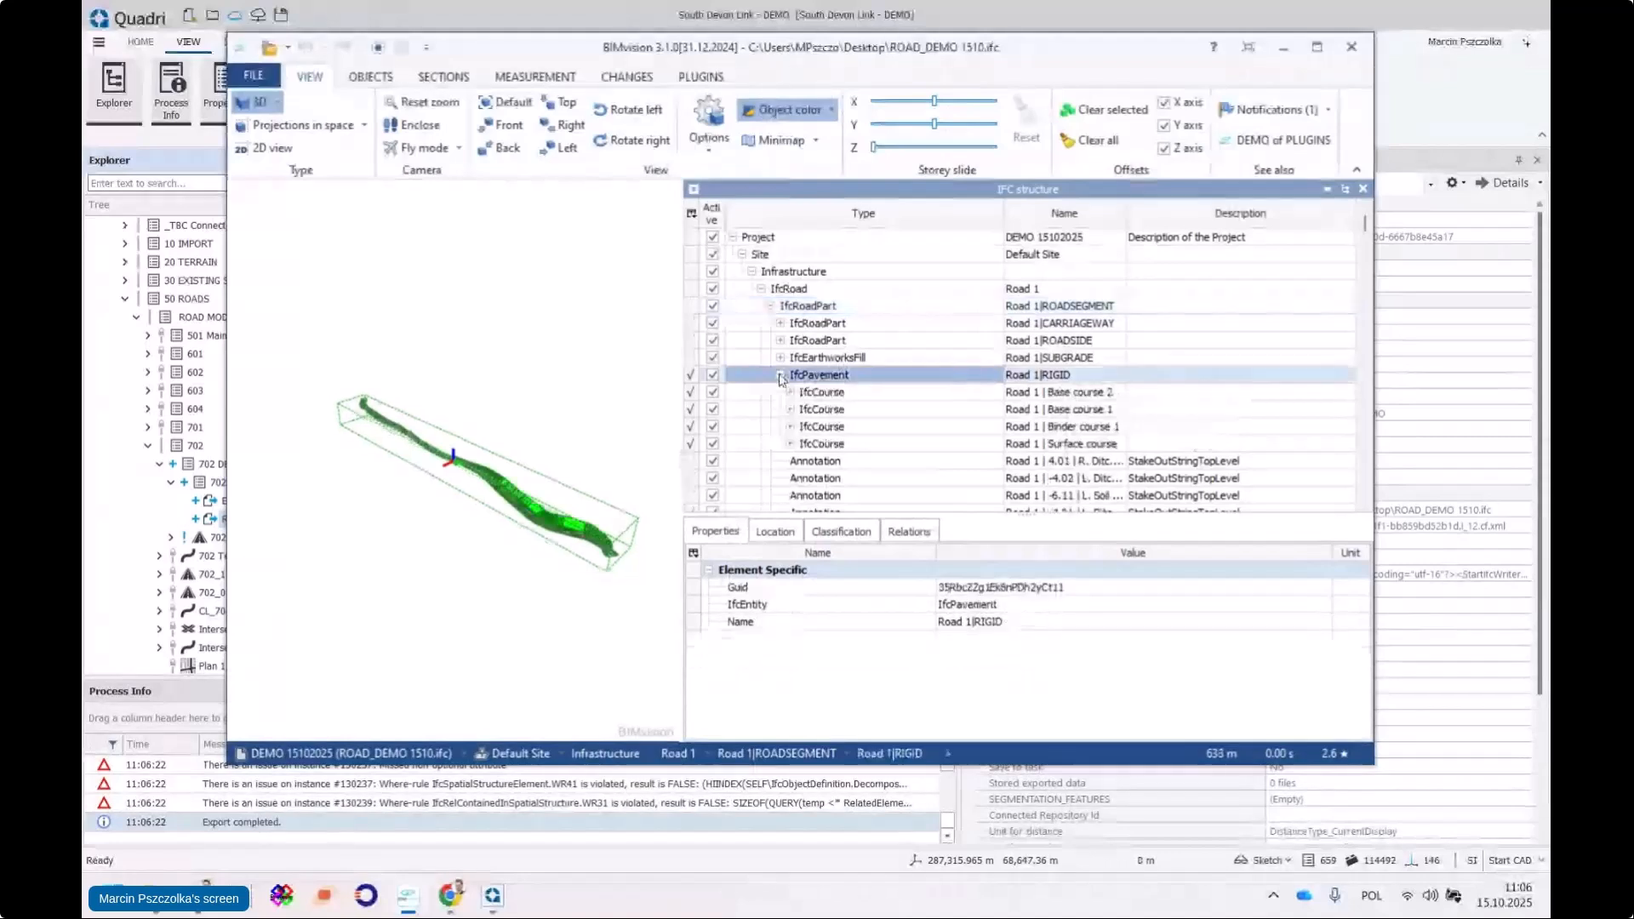
click(855, 411)
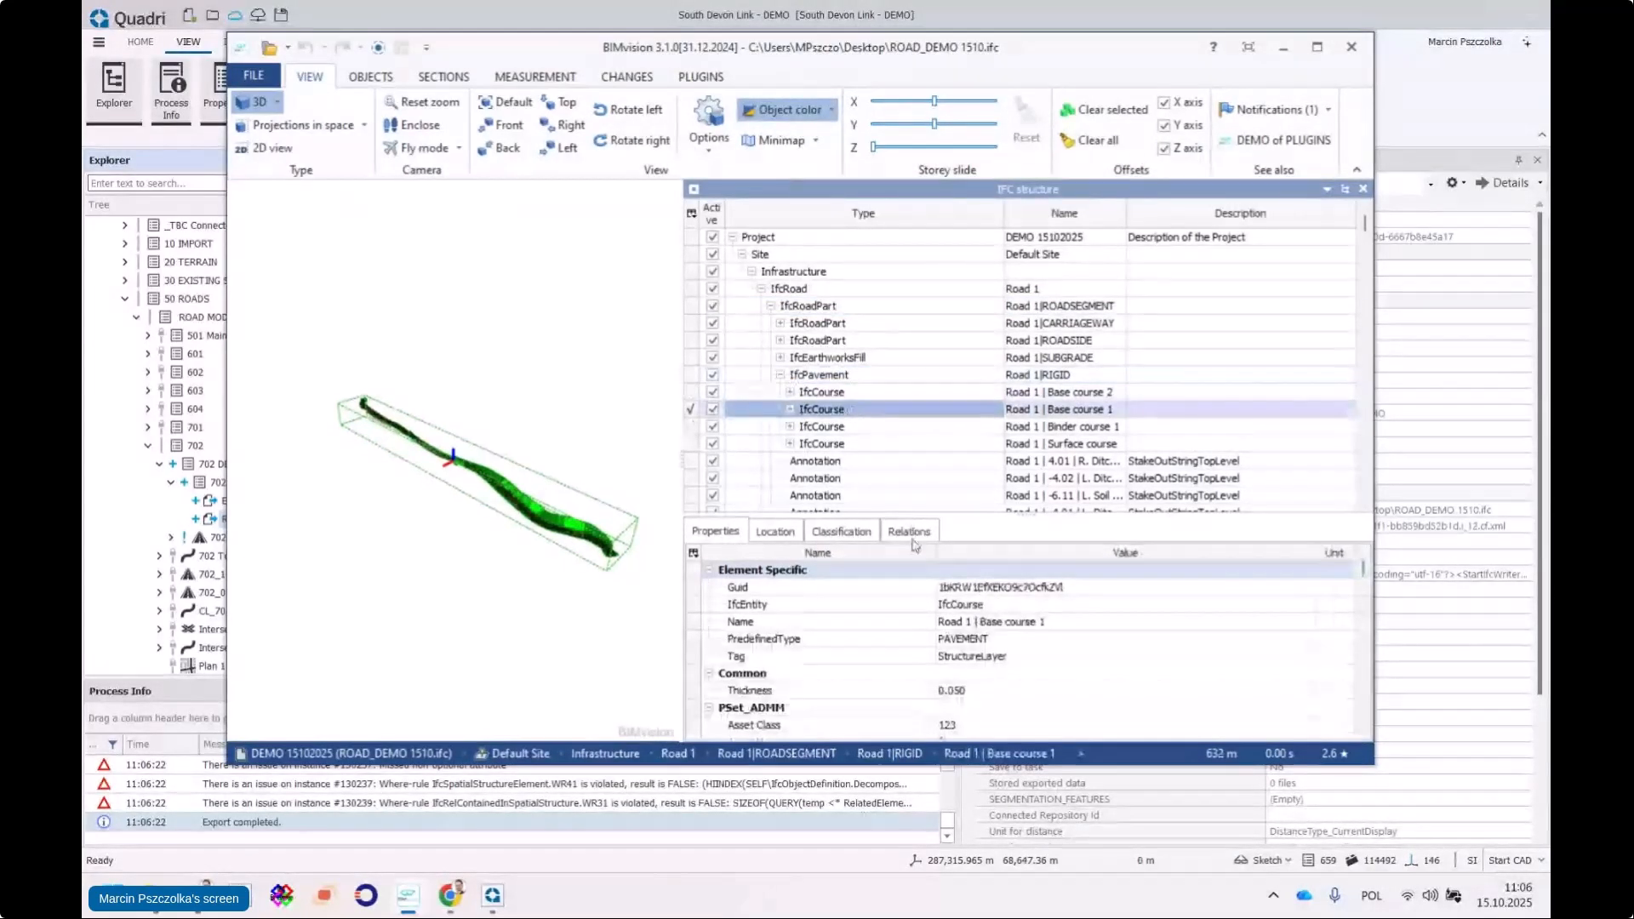
drag(979, 517, 983, 449)
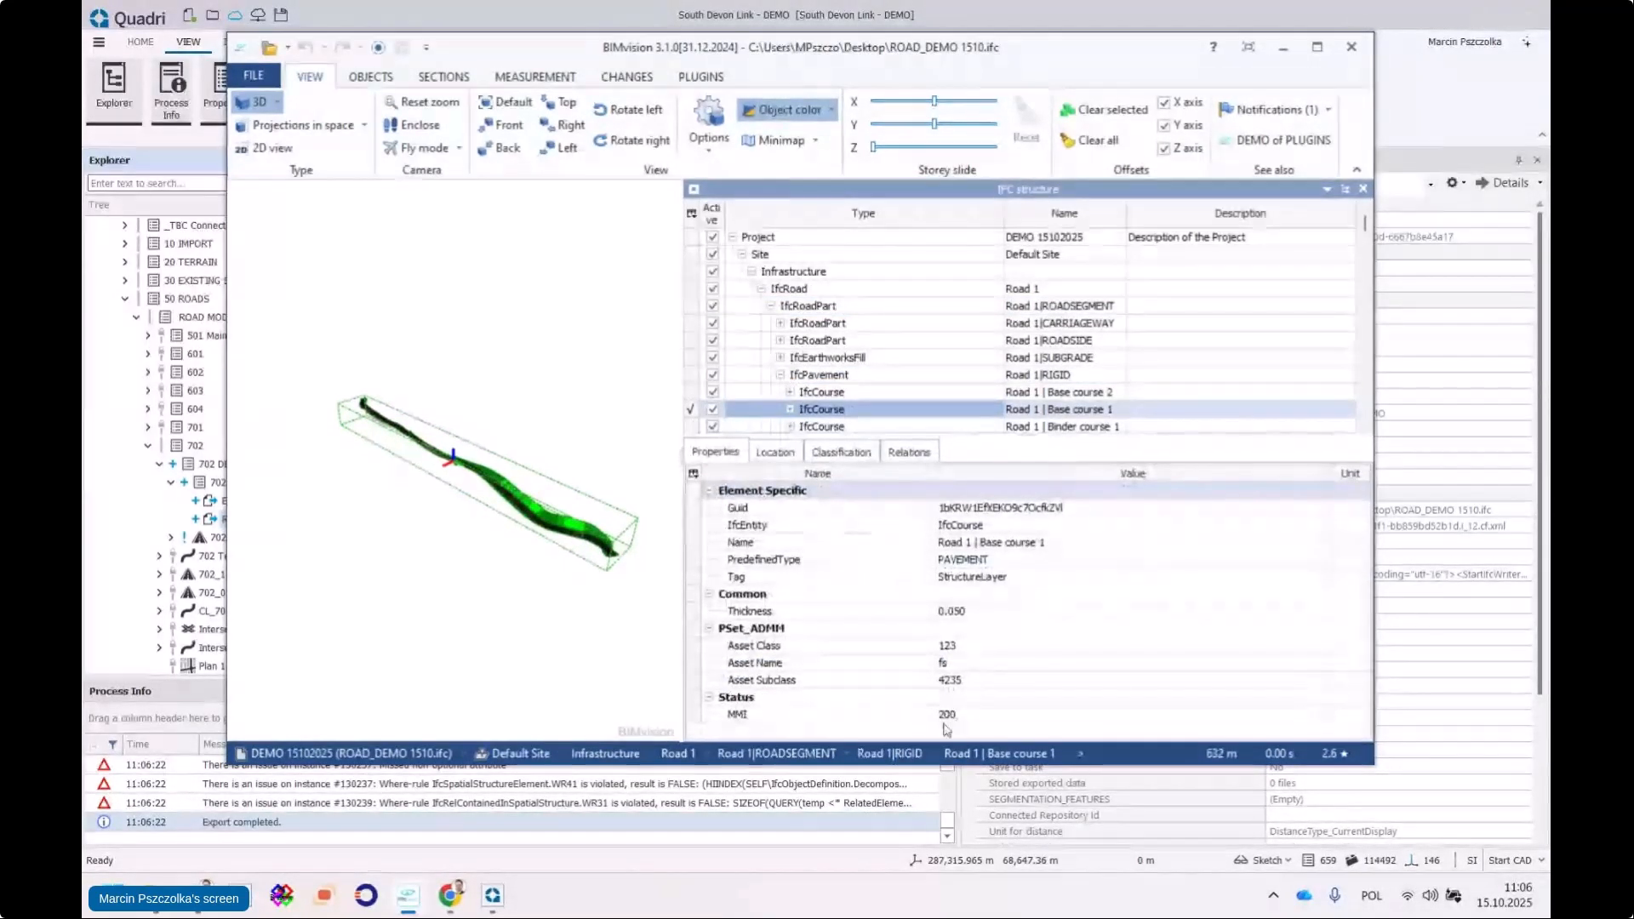
drag(947, 764, 946, 819)
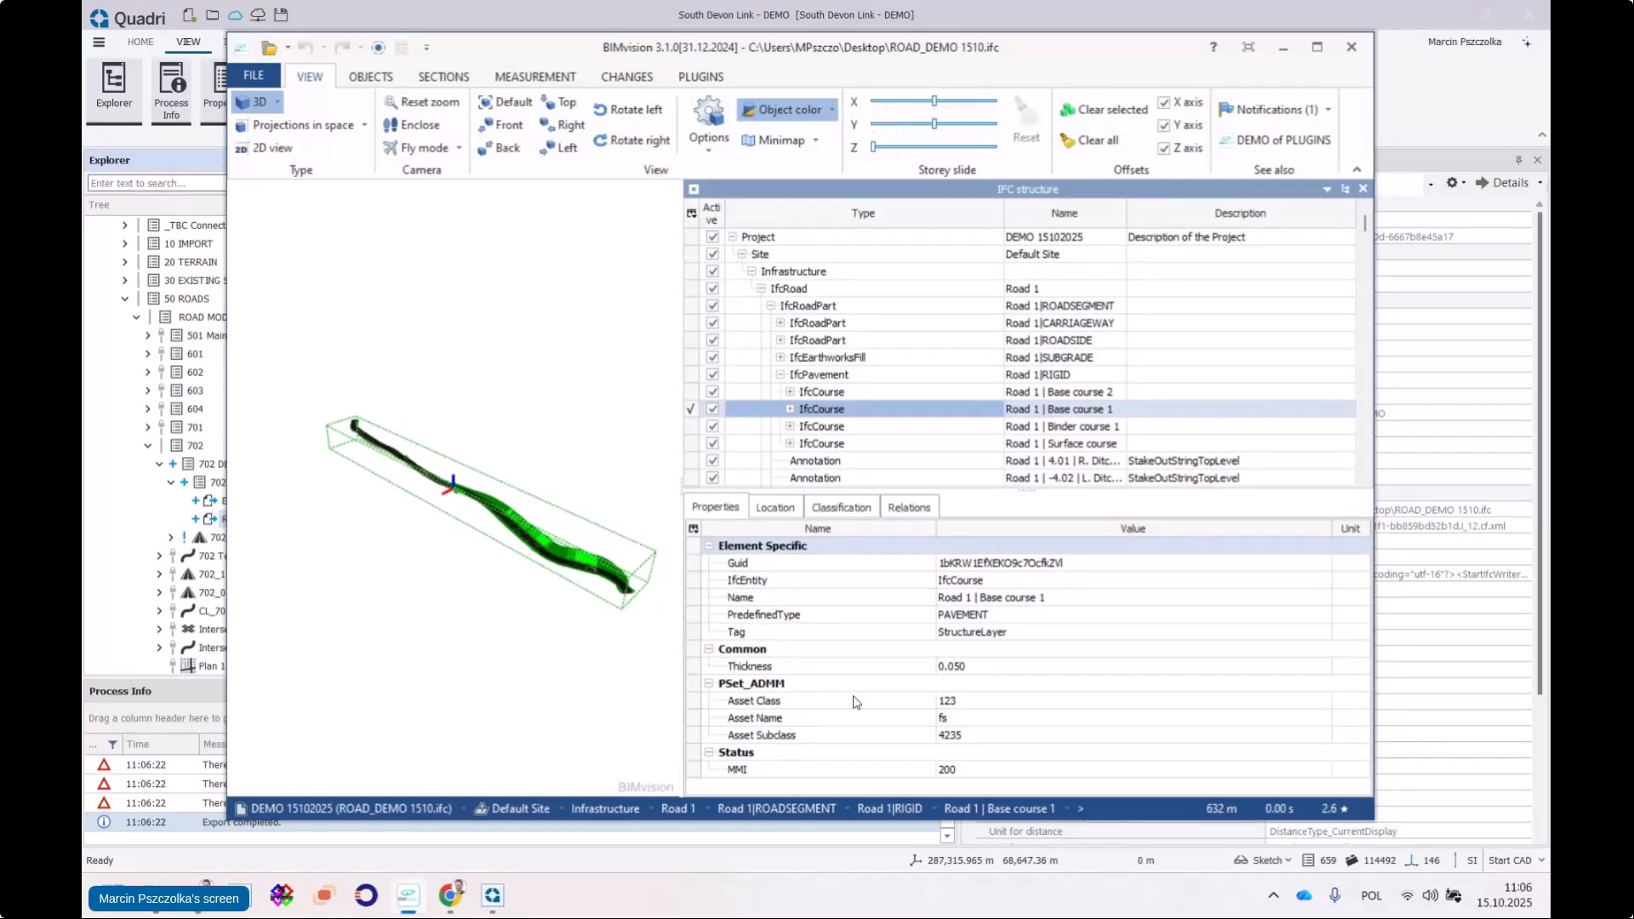
click(1286, 49)
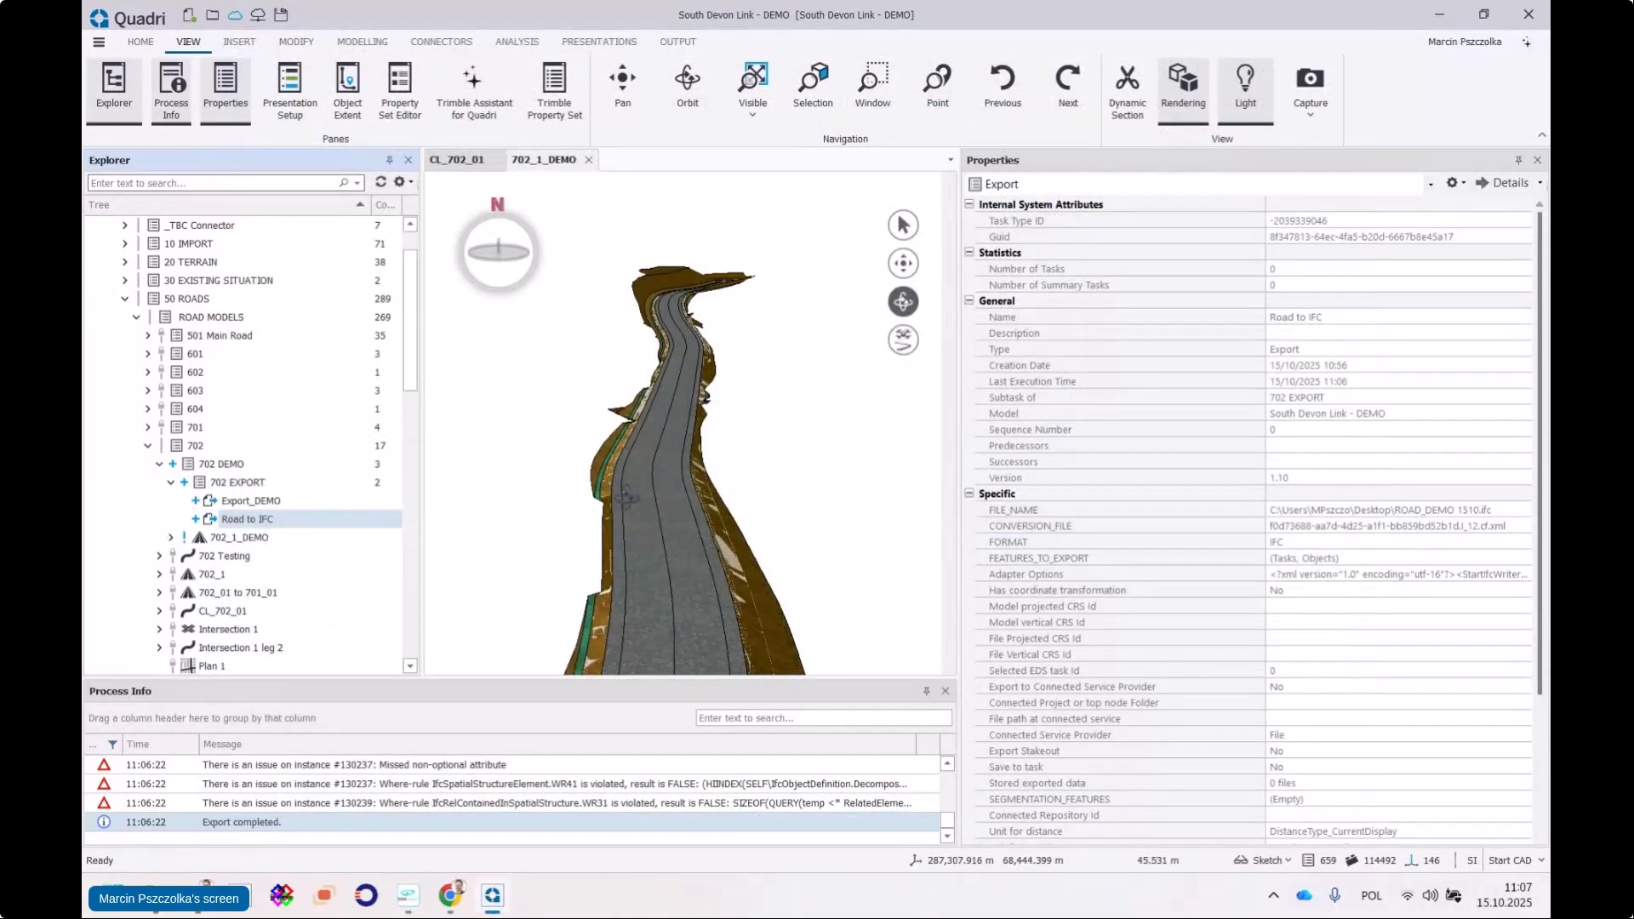
Edit the Road to IFC task again and show its Dynamic Query of 88 selected objects
drag(655, 444, 818, 311)
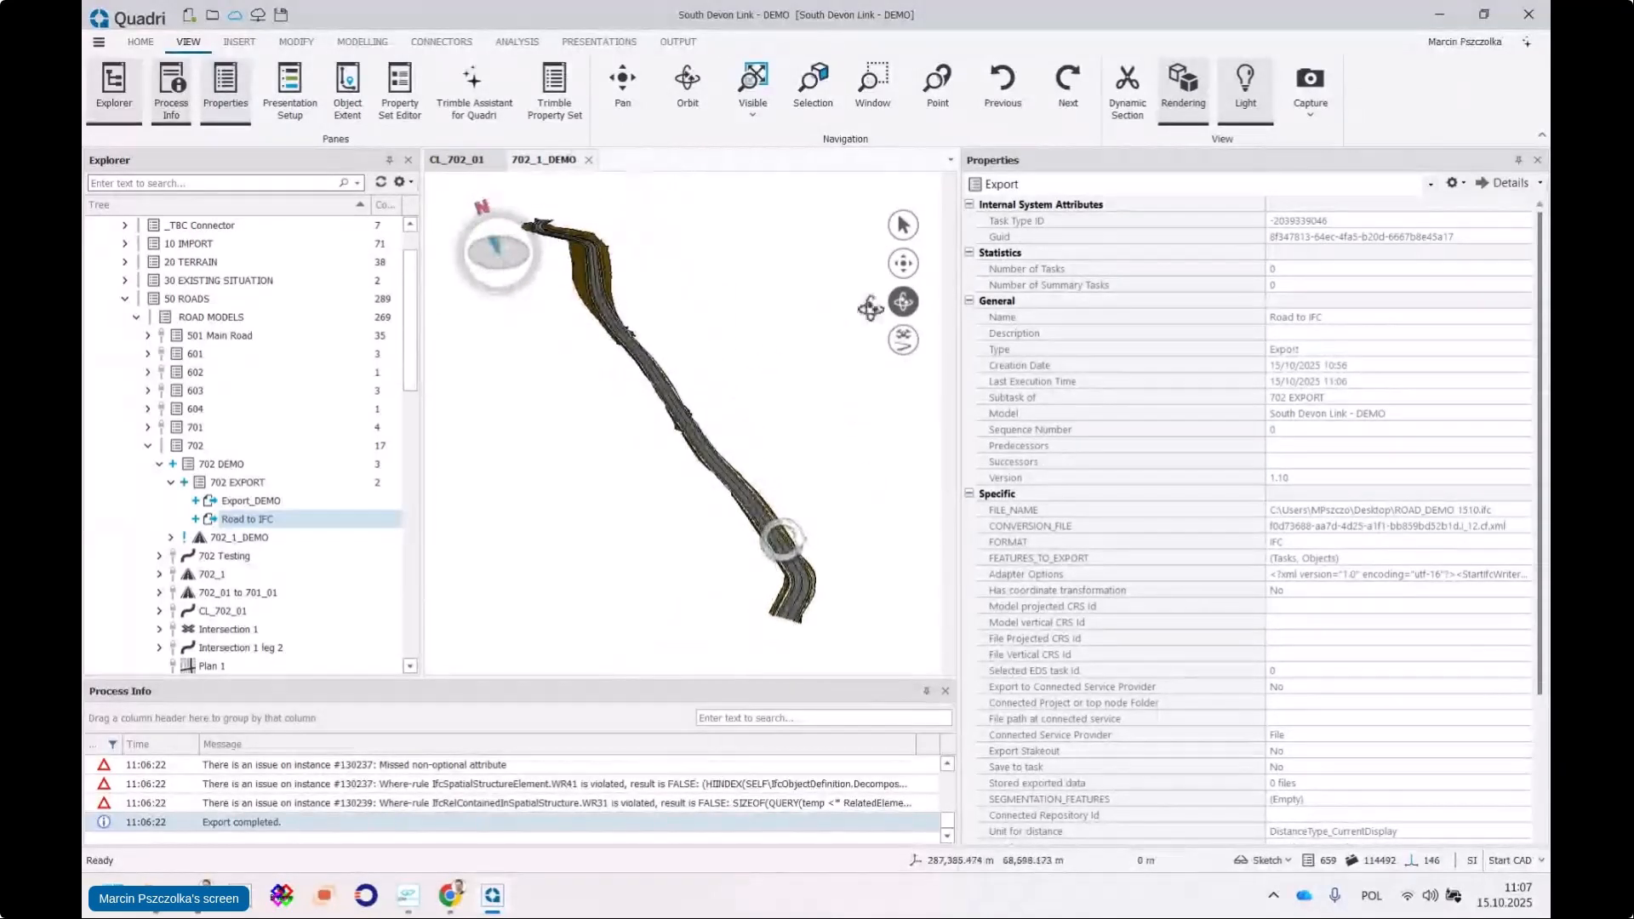
right_click(255, 519)
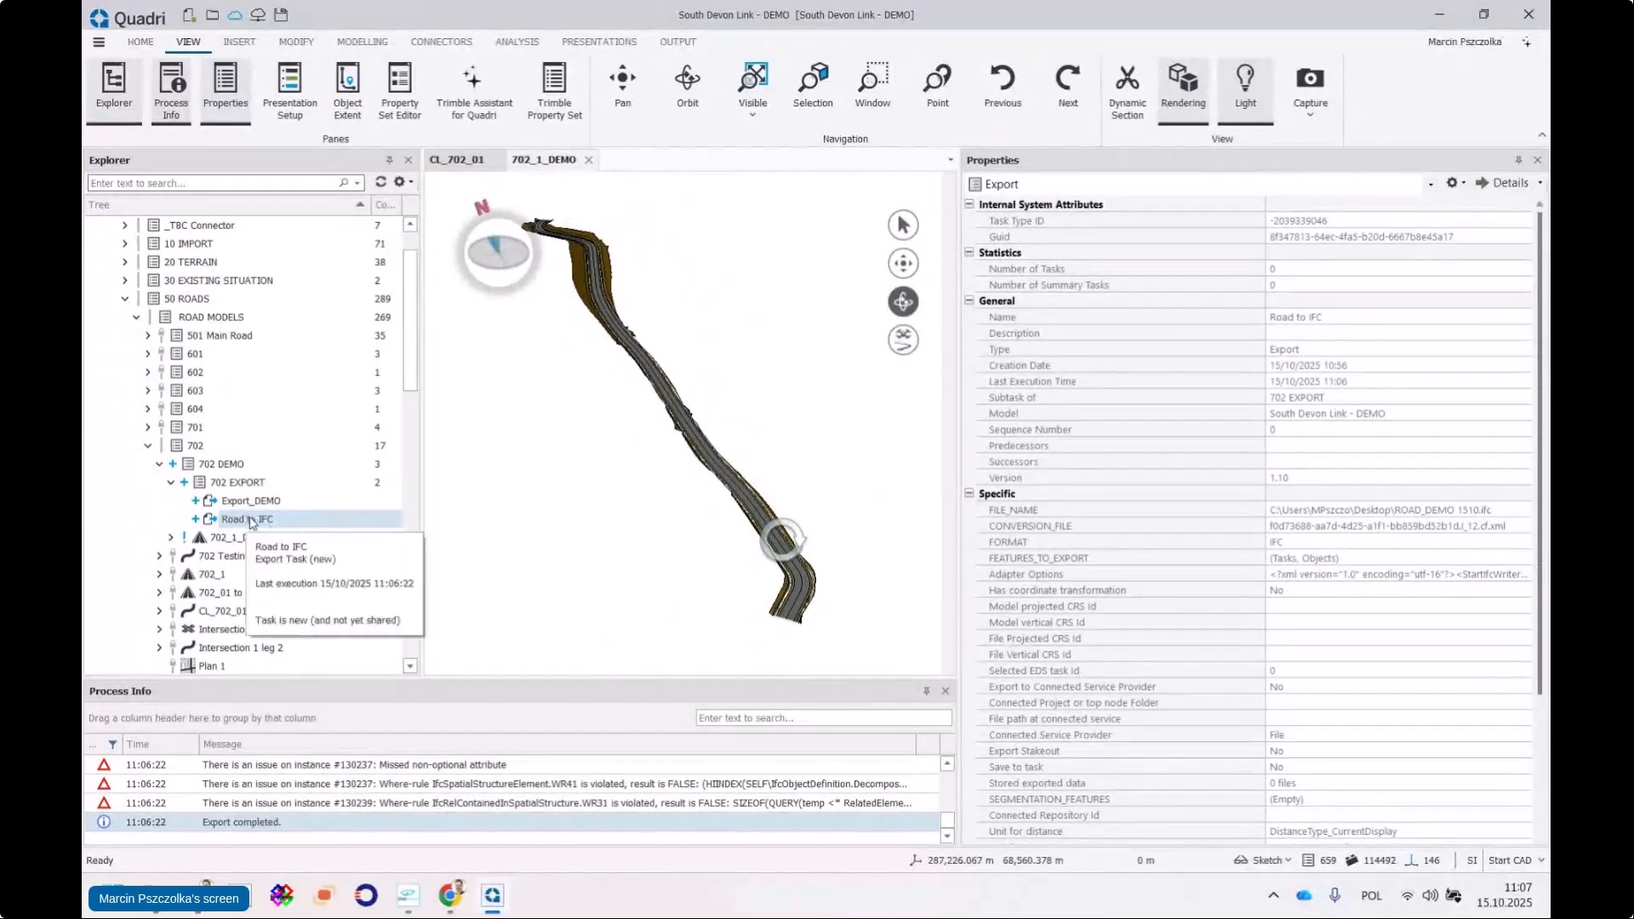
click(290, 533)
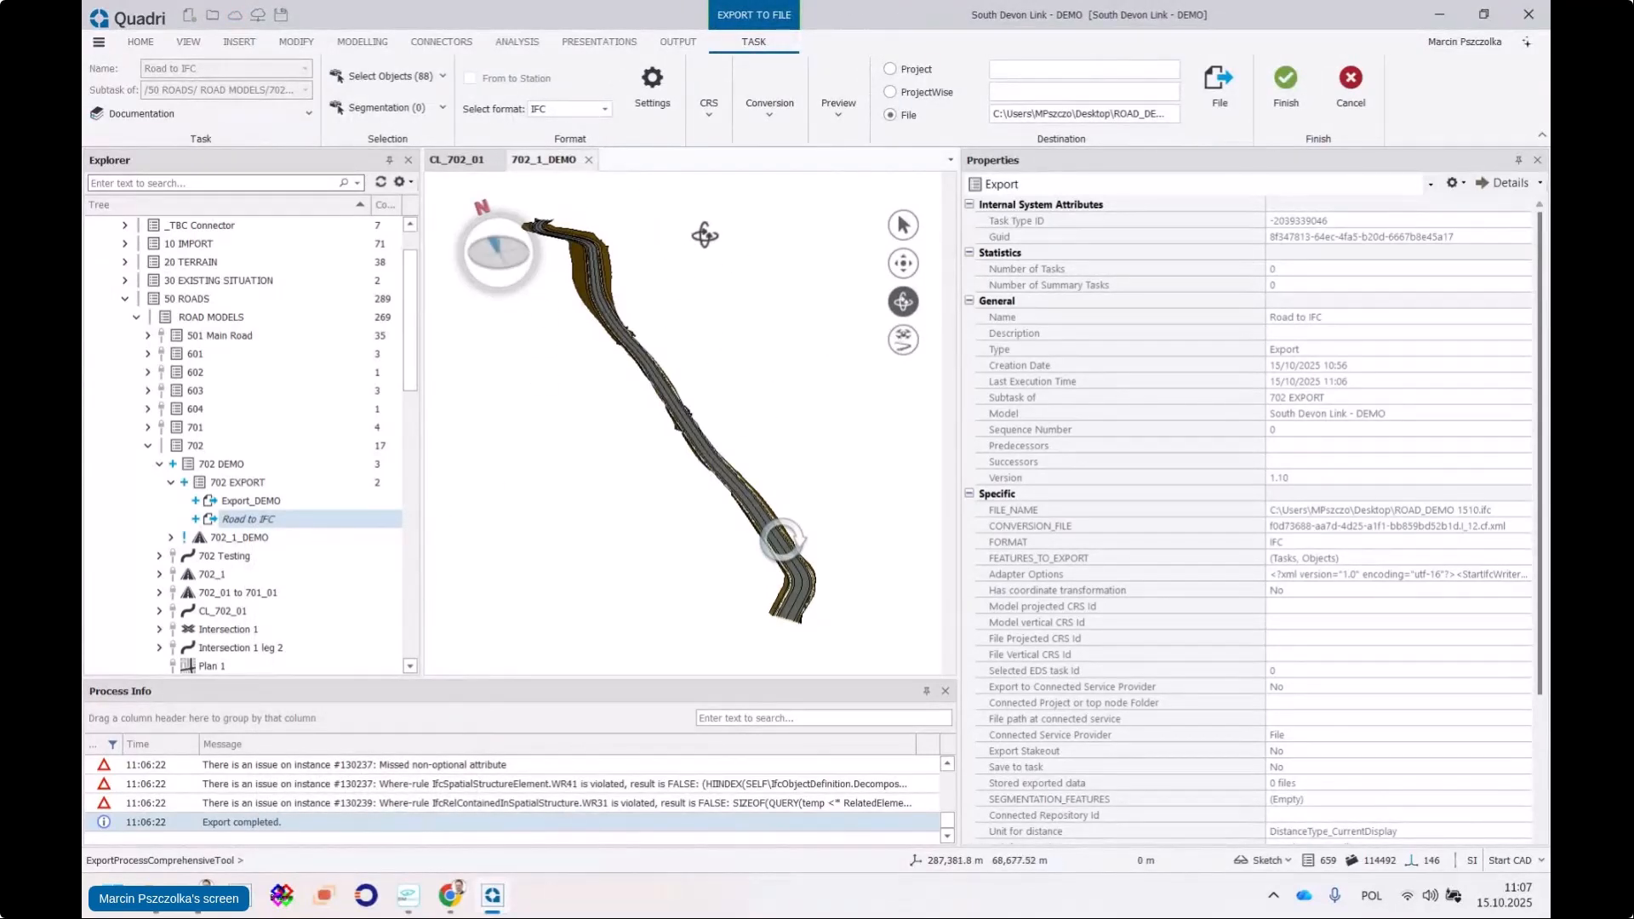
click(383, 83)
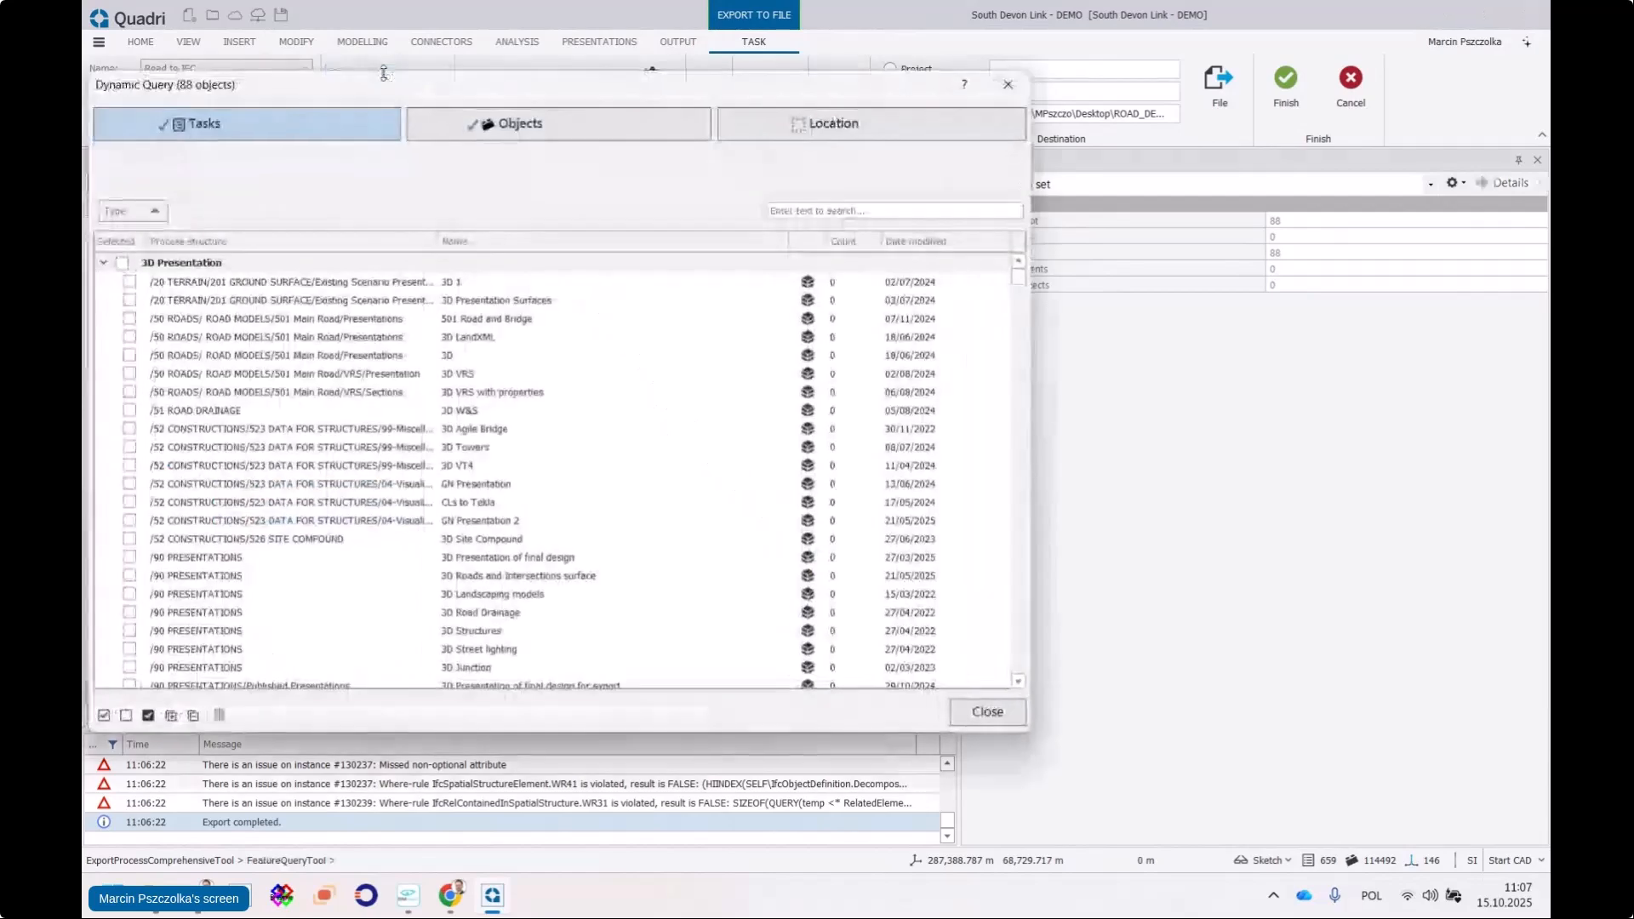
Add network alignment CL_702_1 as a location filter in the Dynamic Query
drag(531, 98, 645, 115)
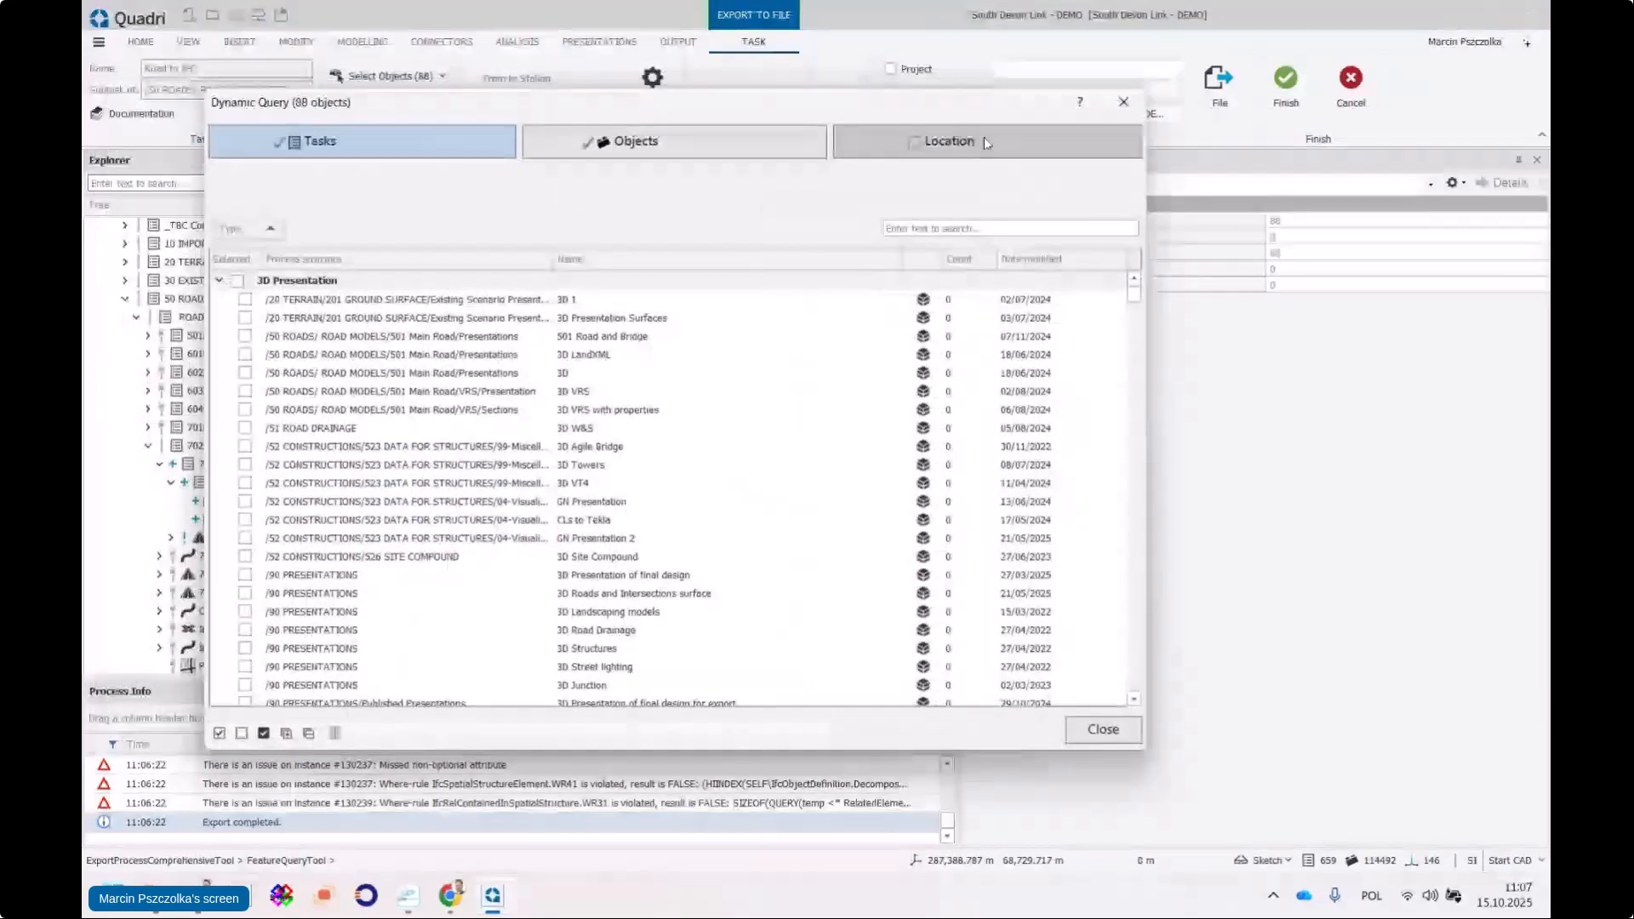
click(944, 147)
click(1131, 186)
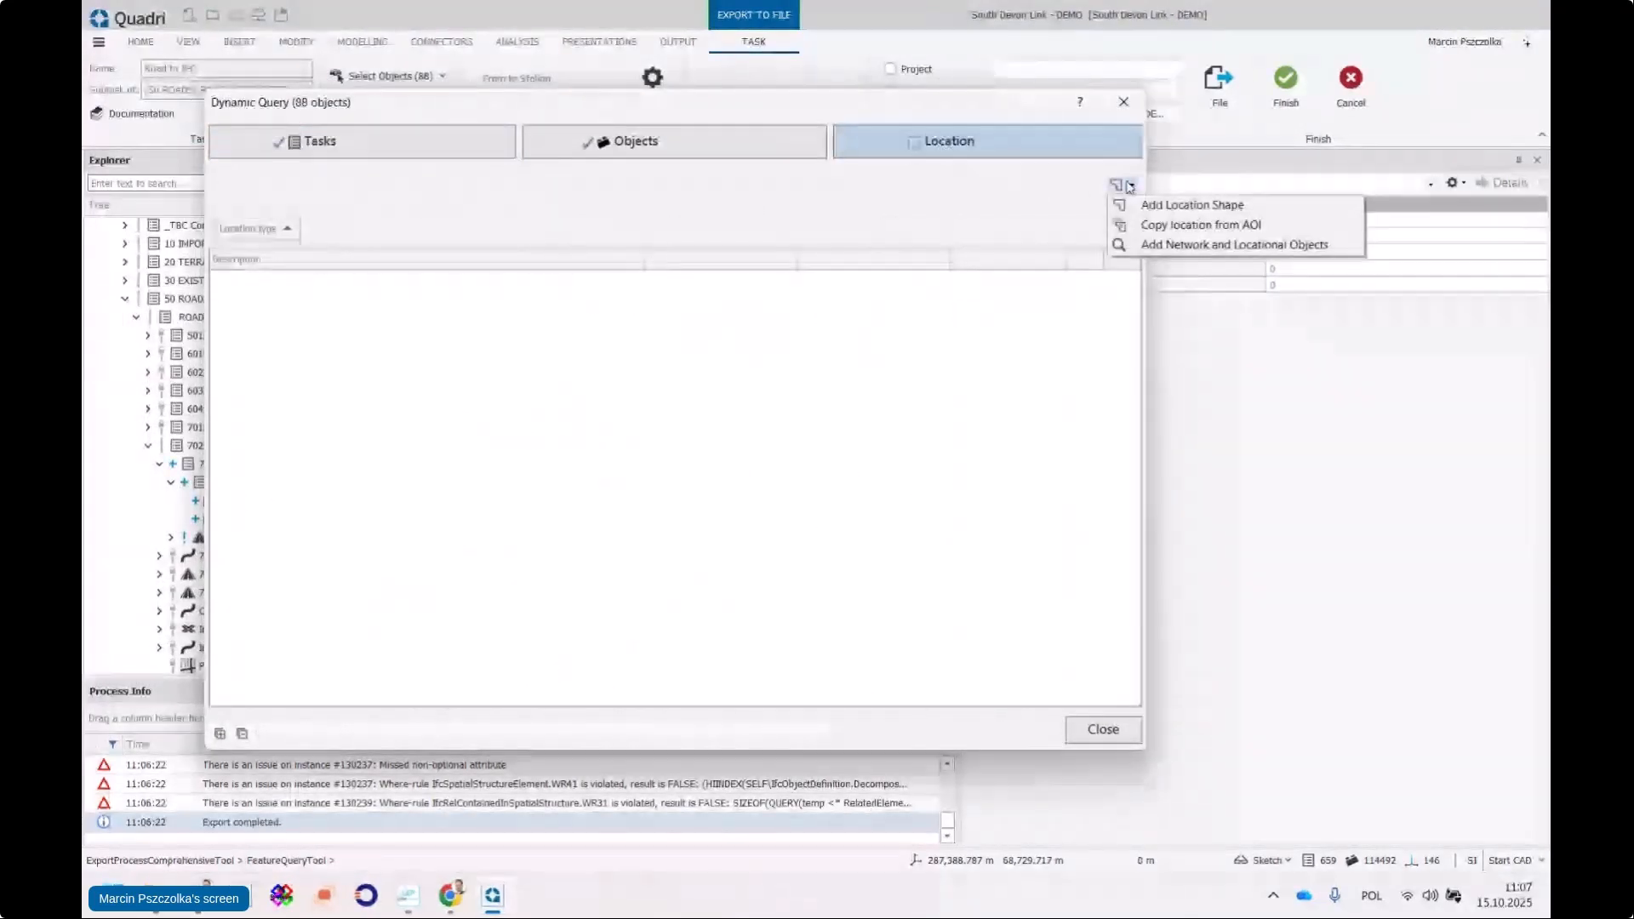
click(1203, 247)
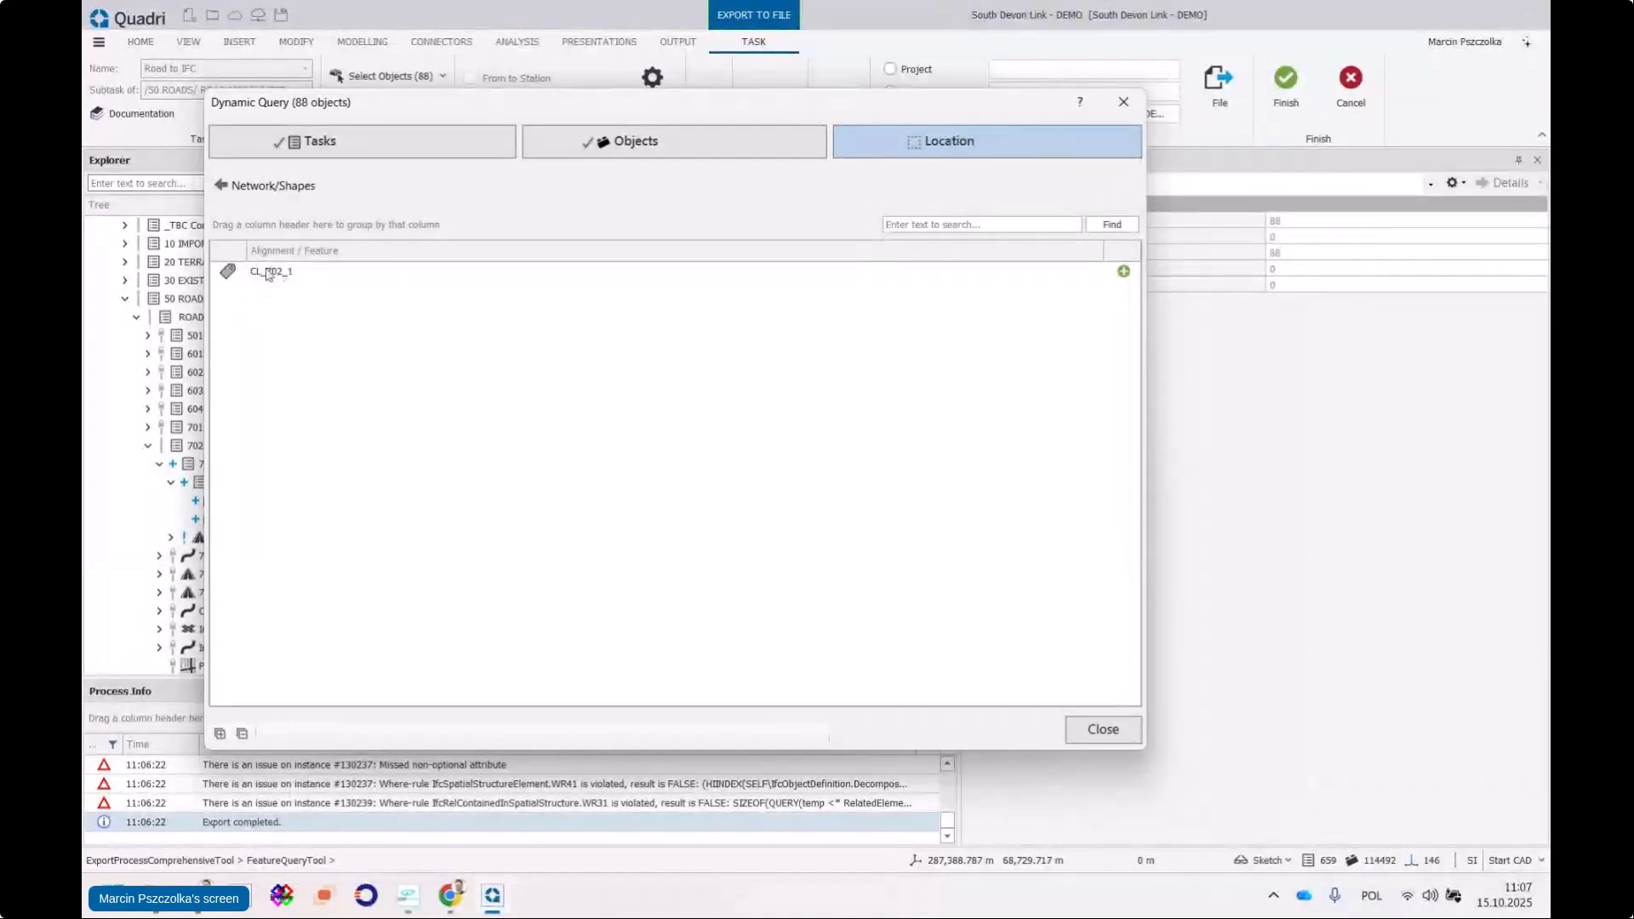
click(1125, 278)
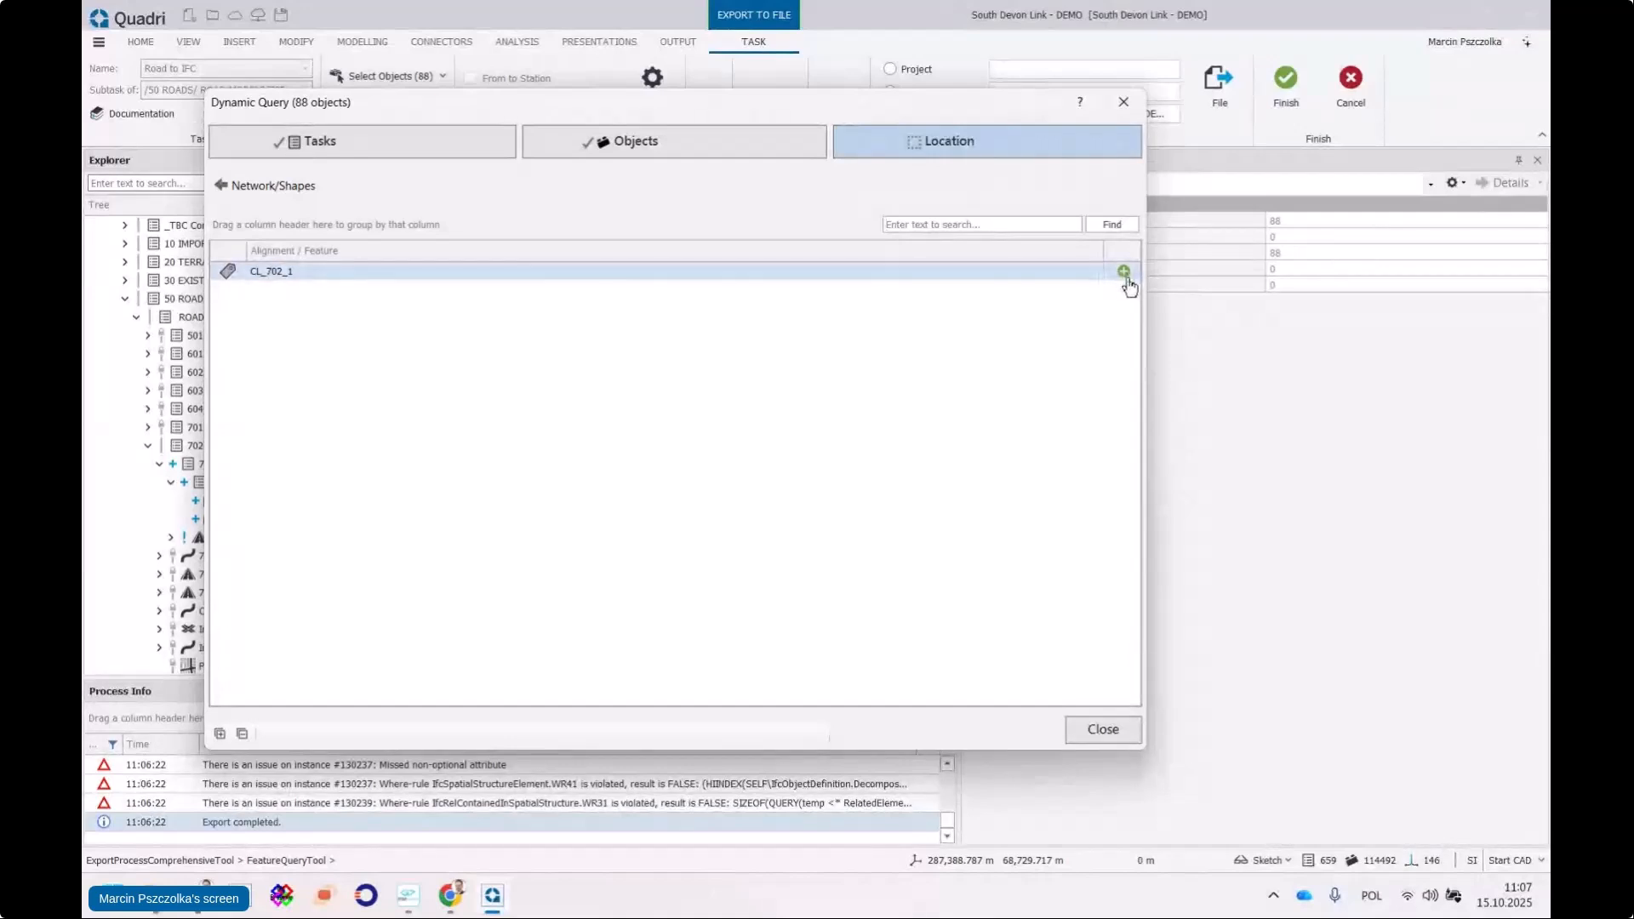
click(272, 184)
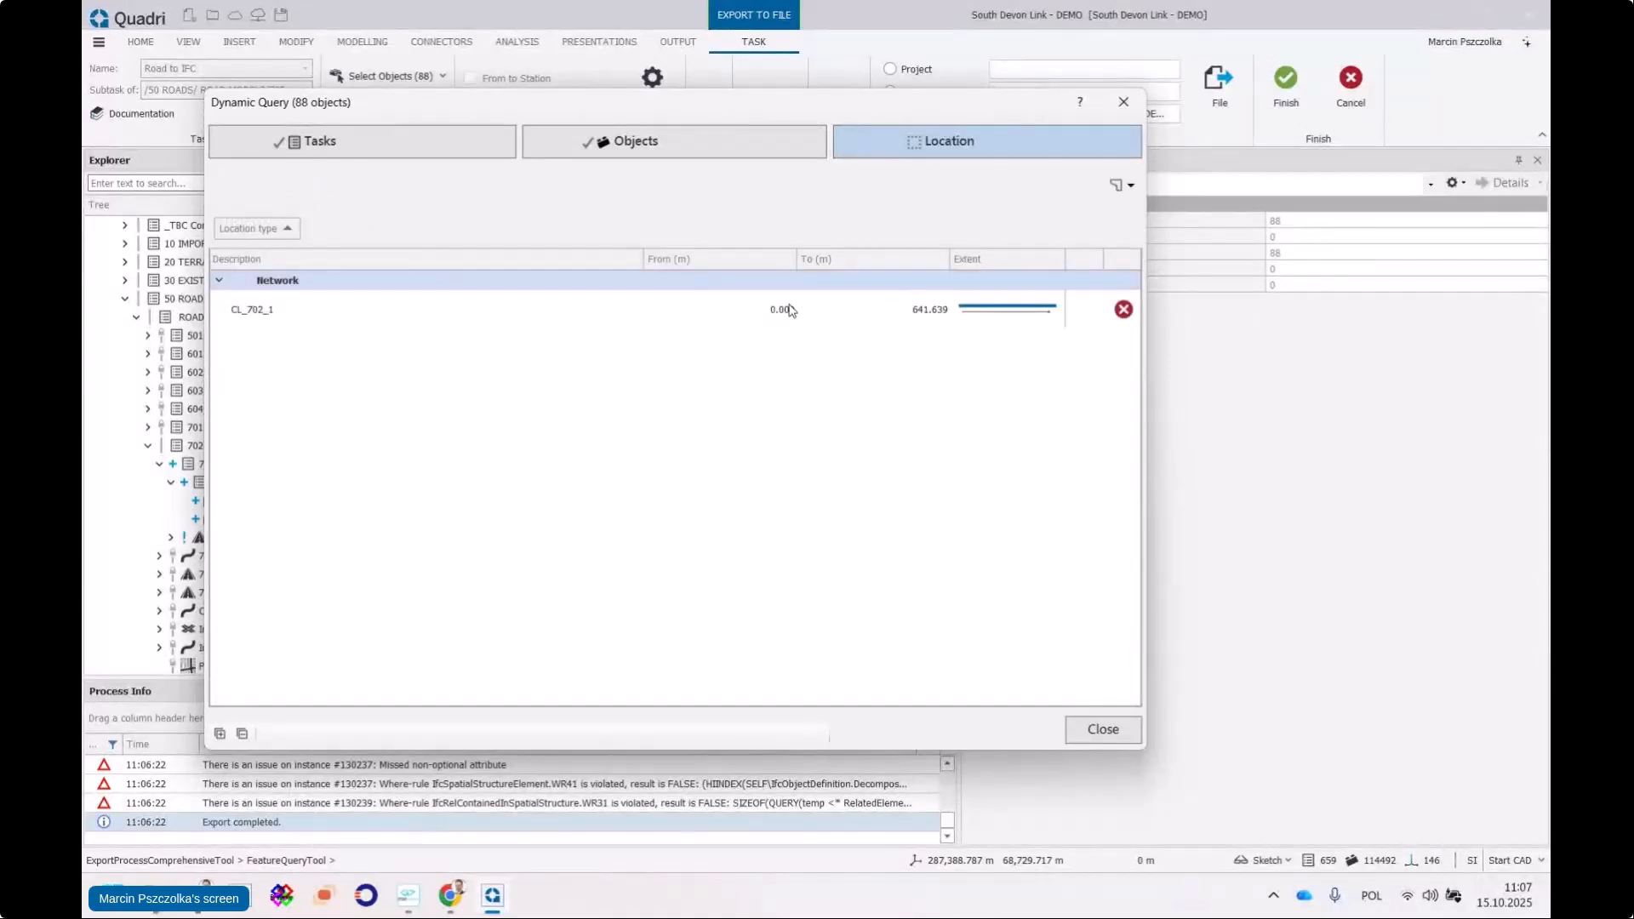
Set CL_702_1 chainage range from 100 to 200, reducing the selection to 46 objects
click(788, 310)
text(10)
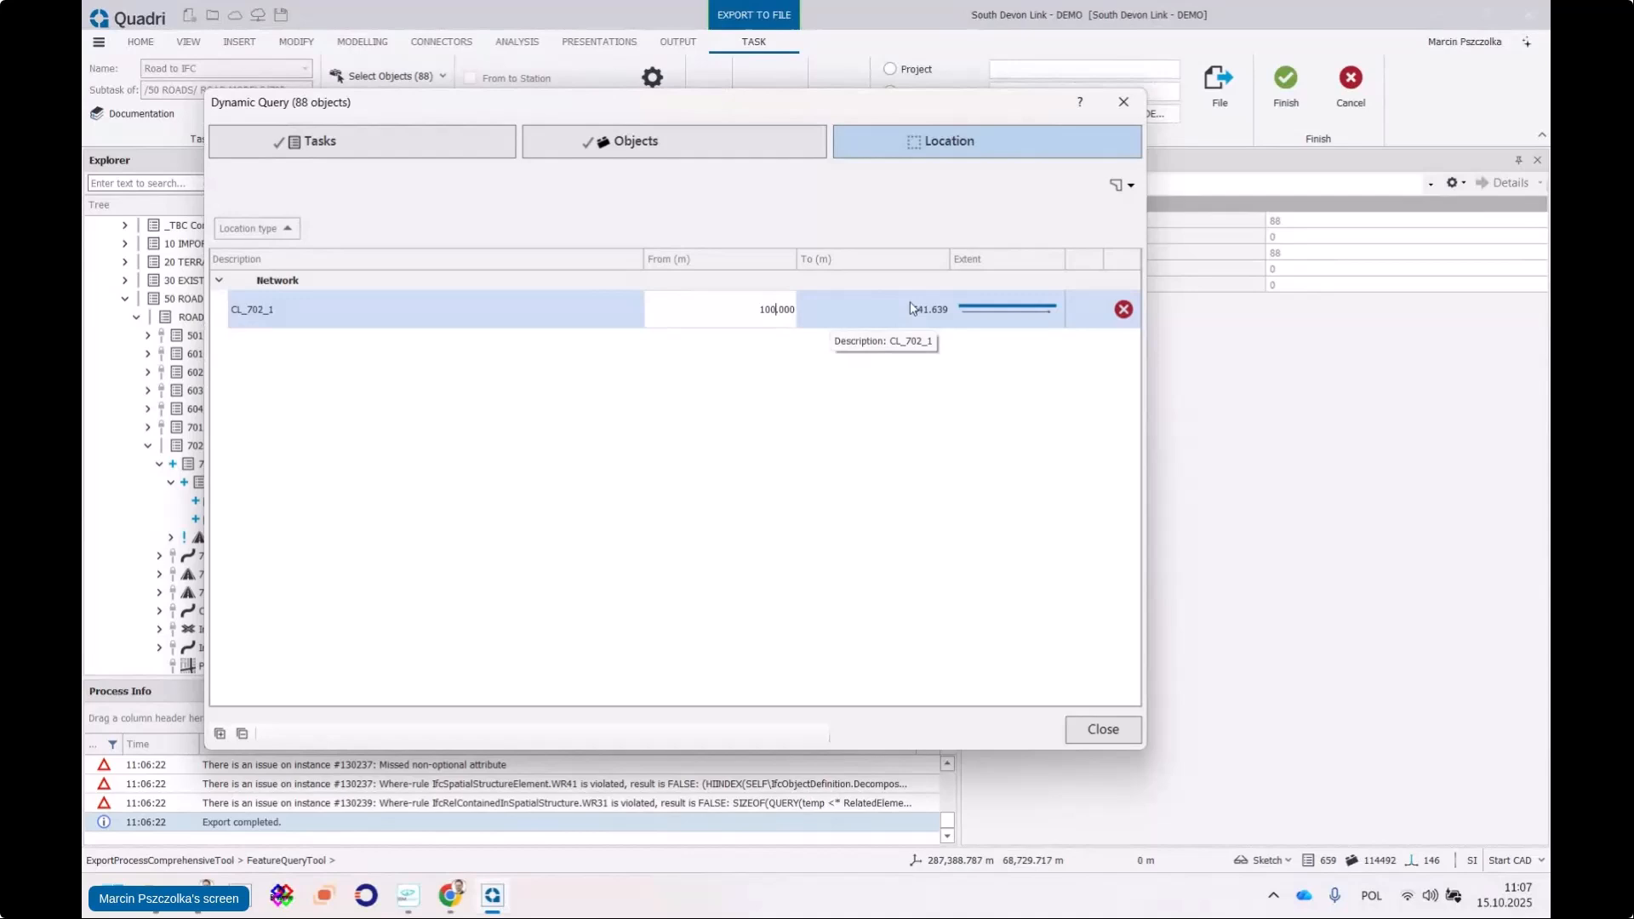
click(914, 309)
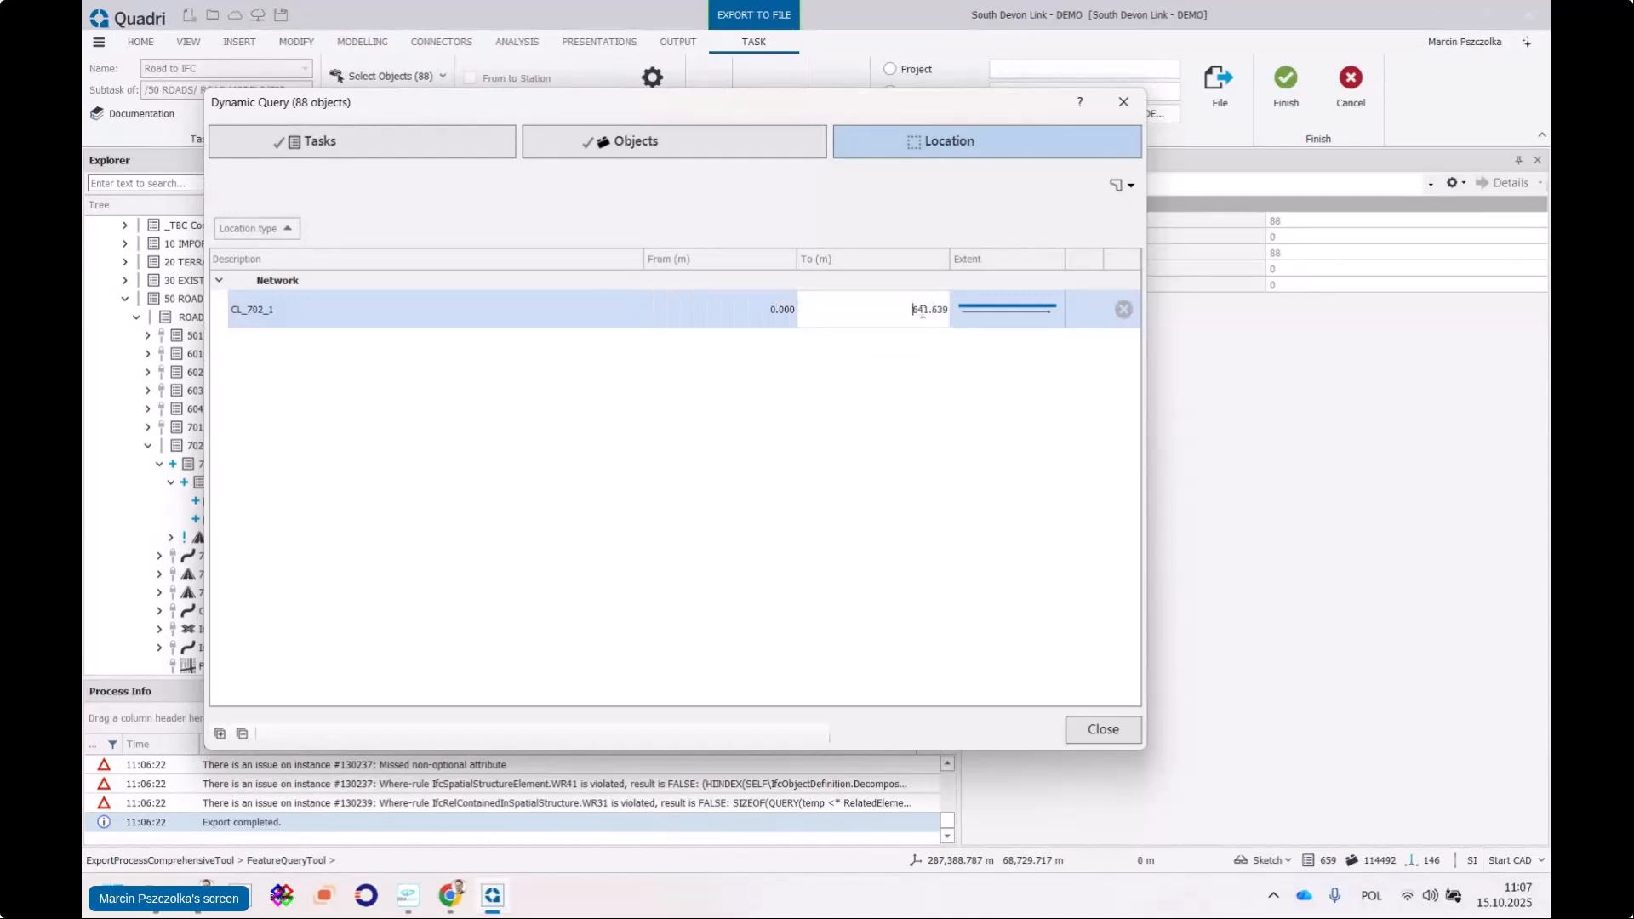
text(200.000)
key(Return)
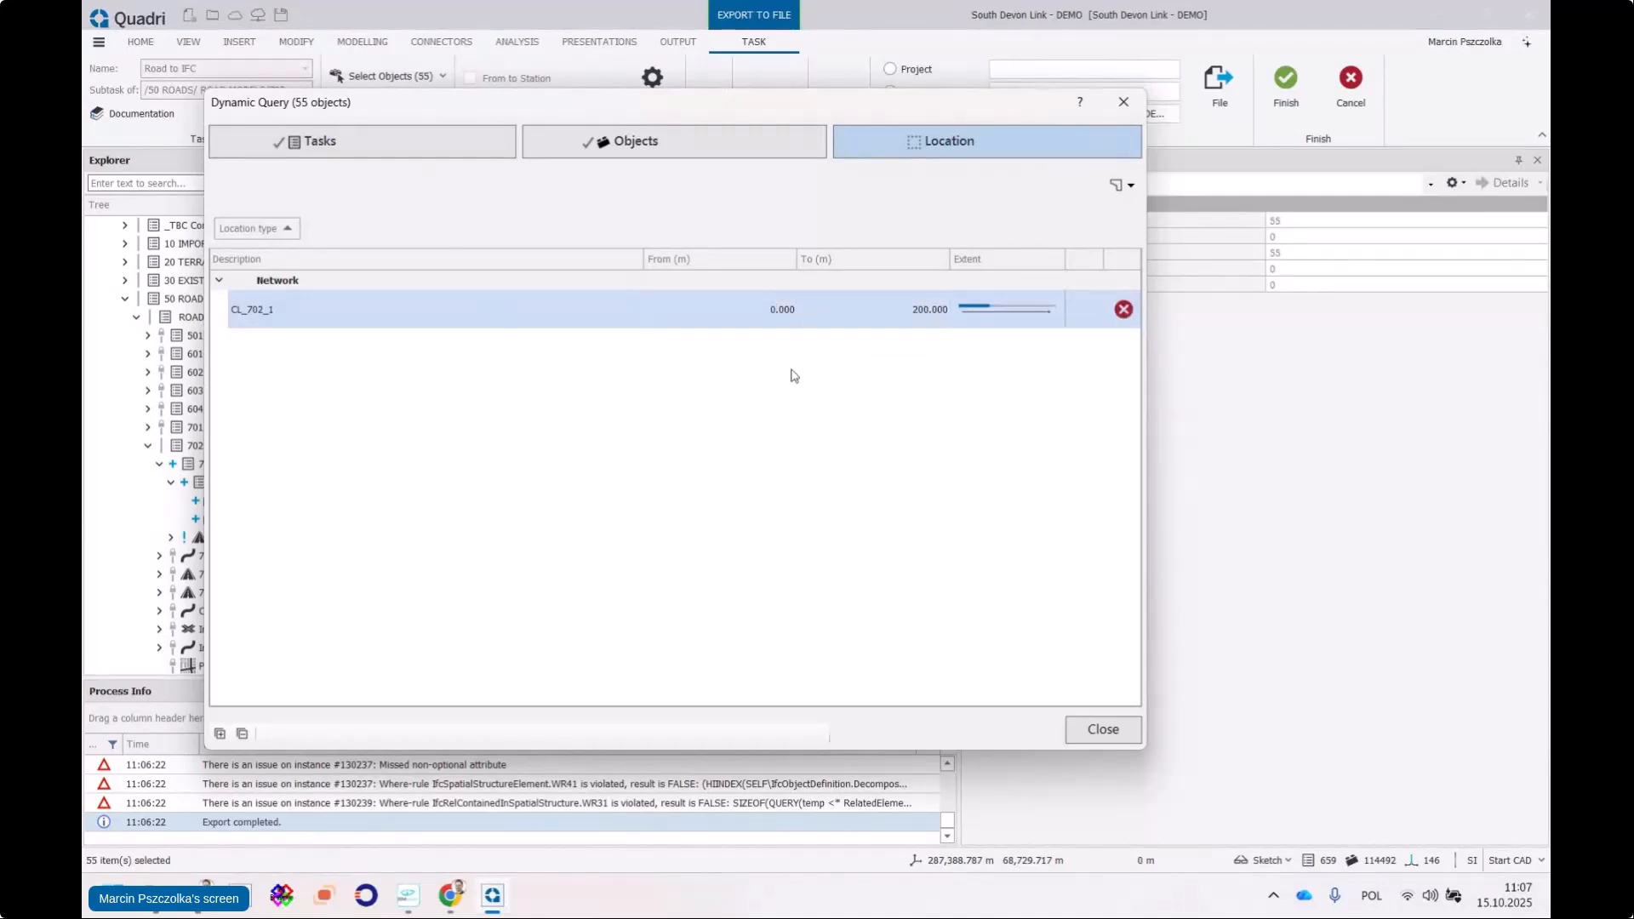
click(776, 312)
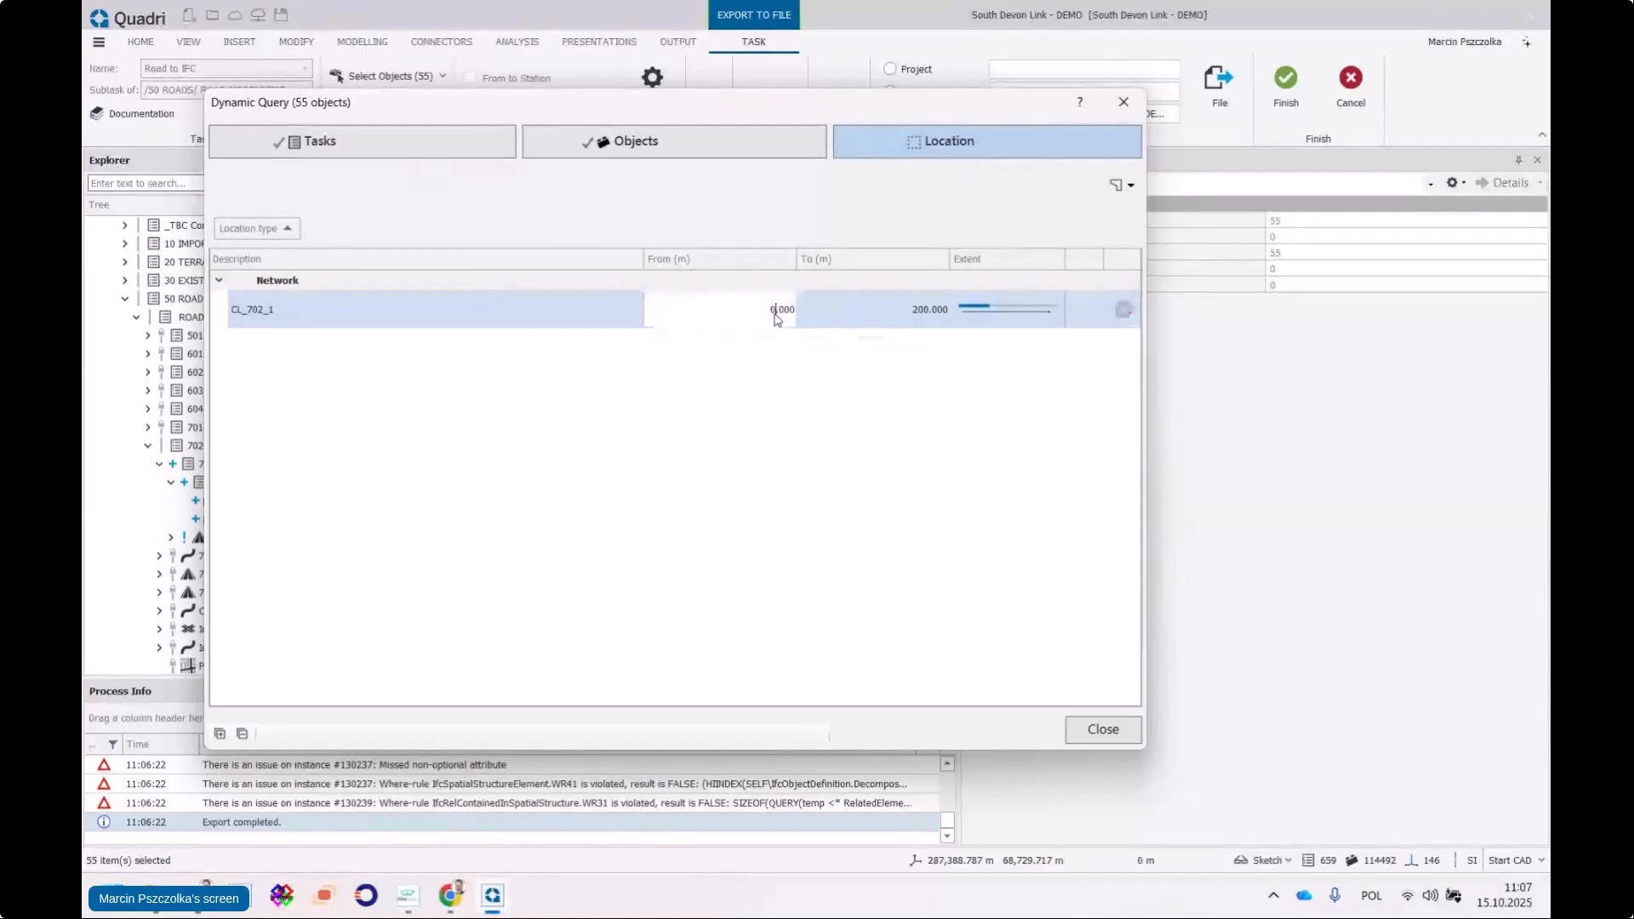
text(100)
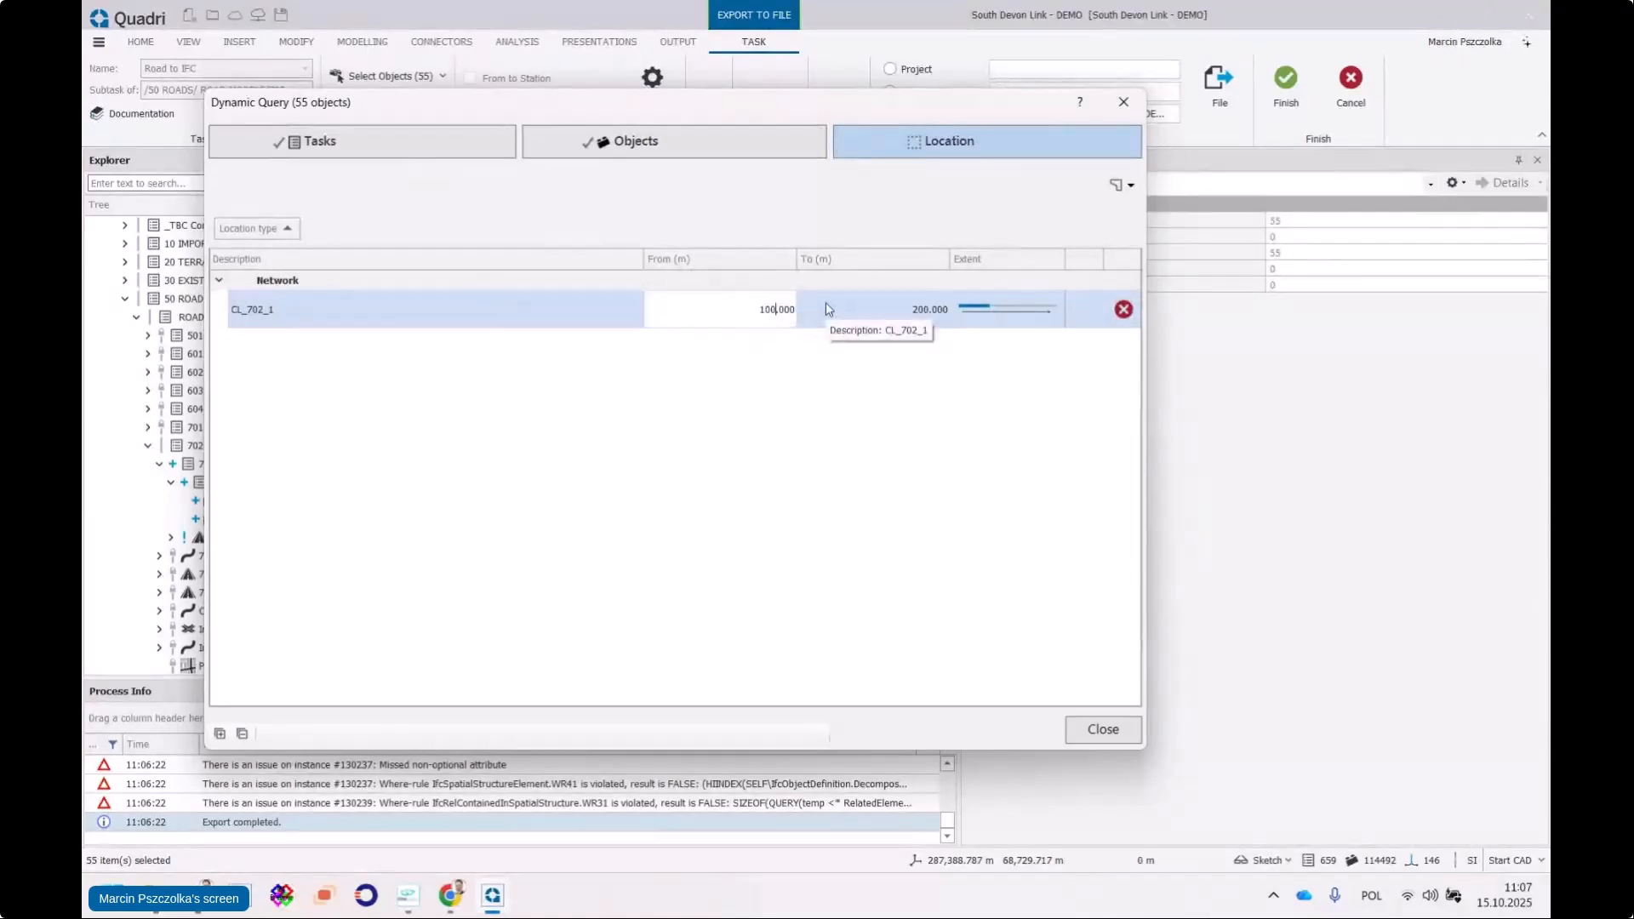
key(Return)
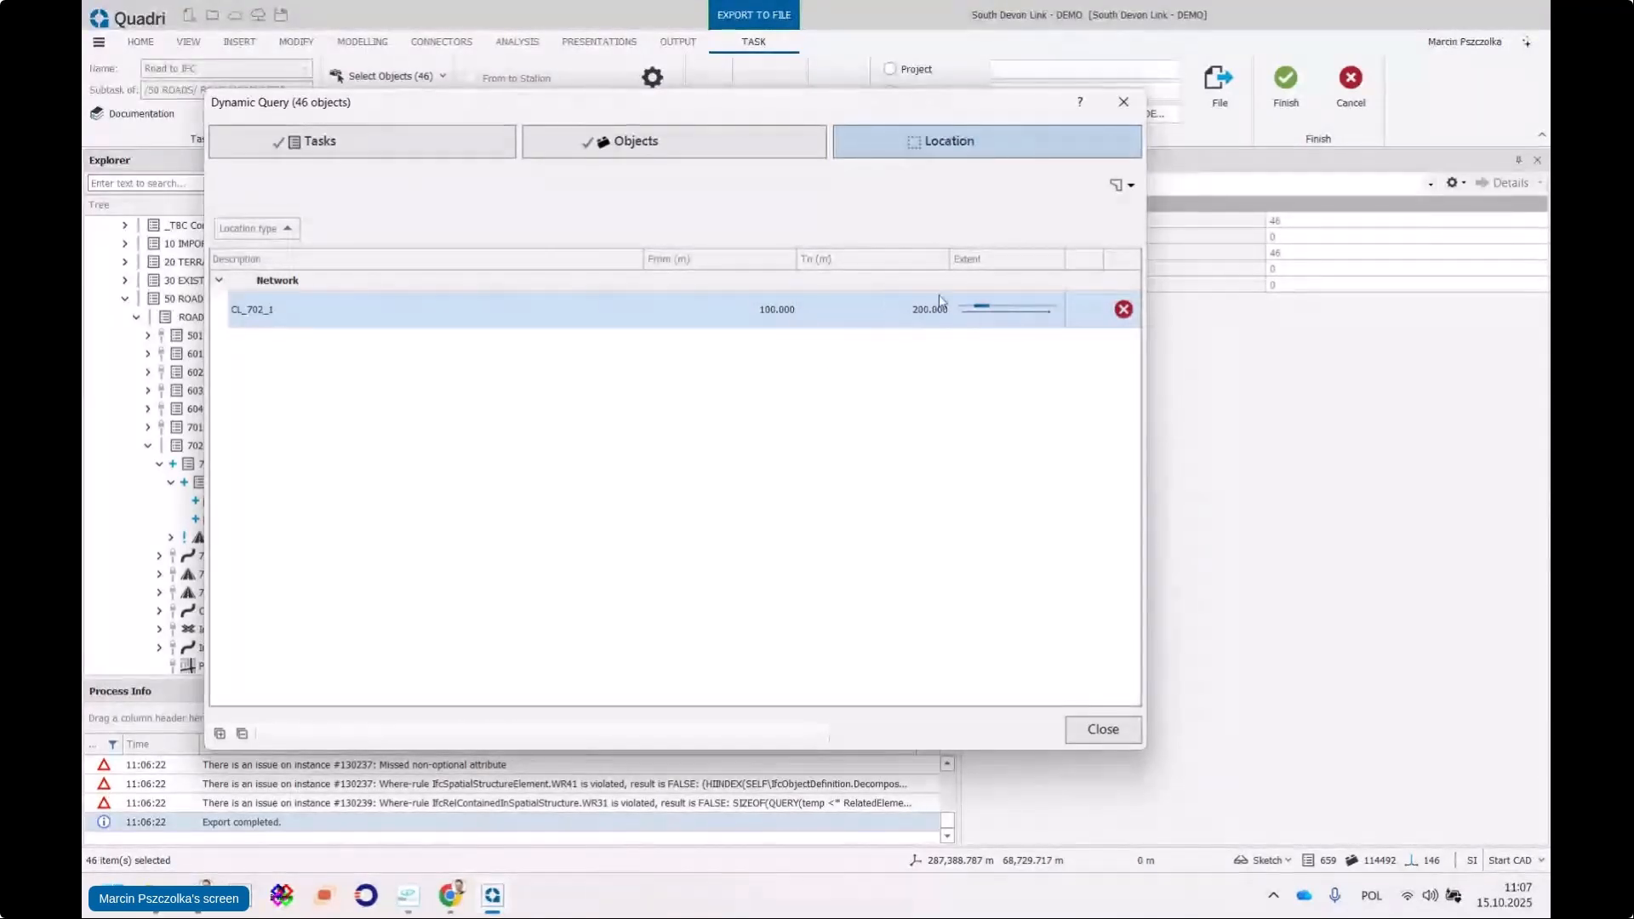
Keep the 46-object query and enable Clip on the Objects Clipping settings page
click(1103, 730)
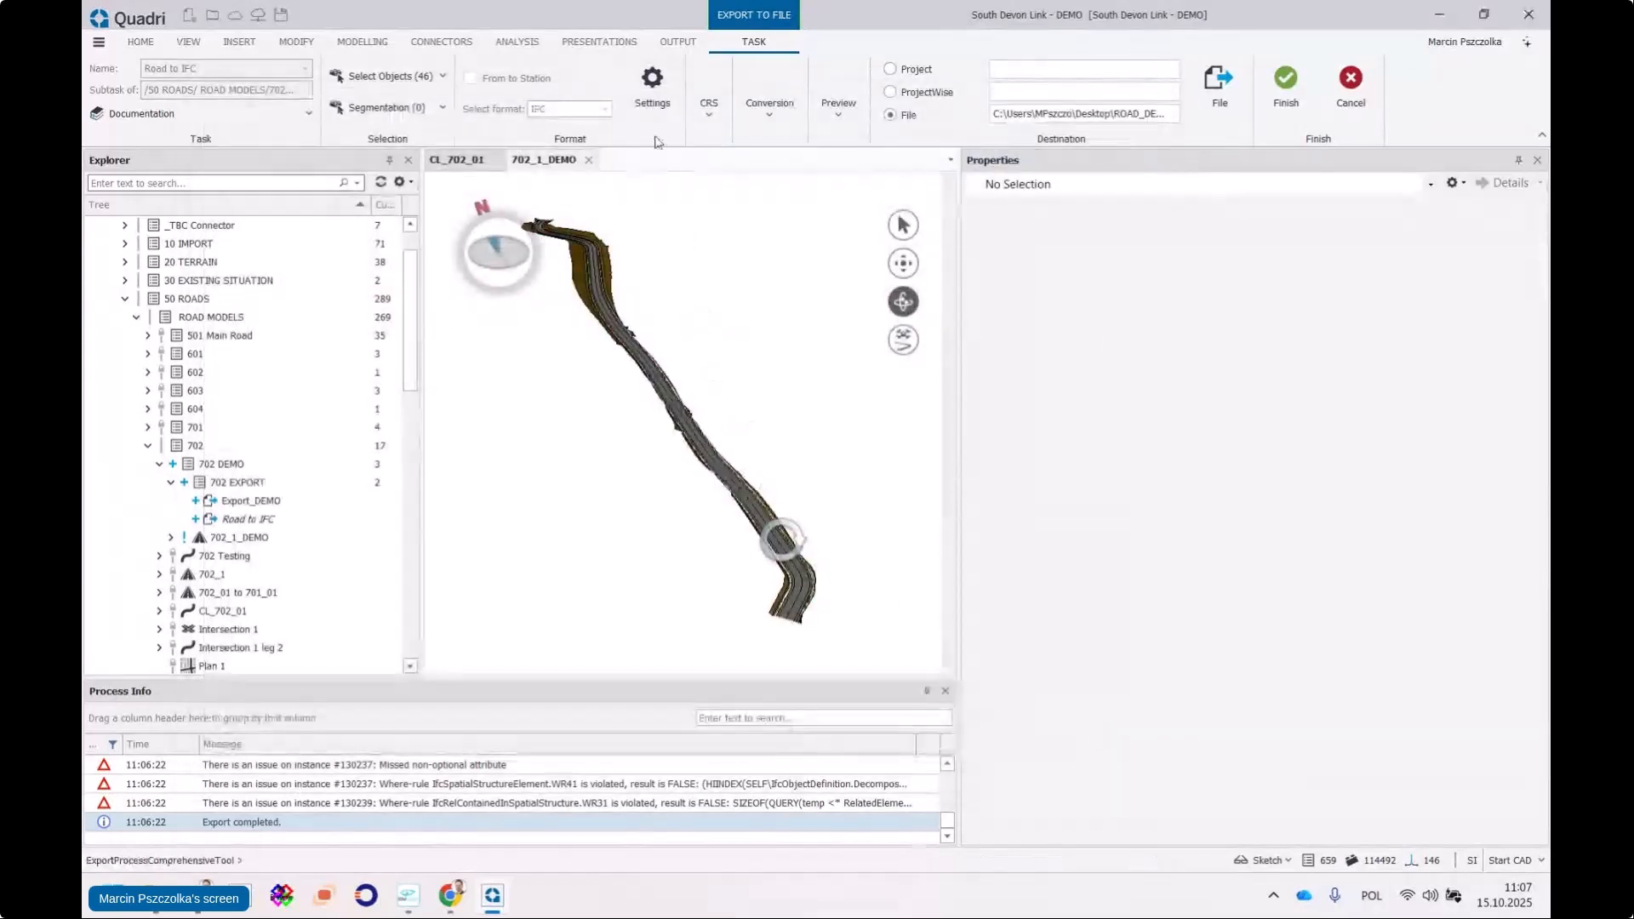
click(648, 85)
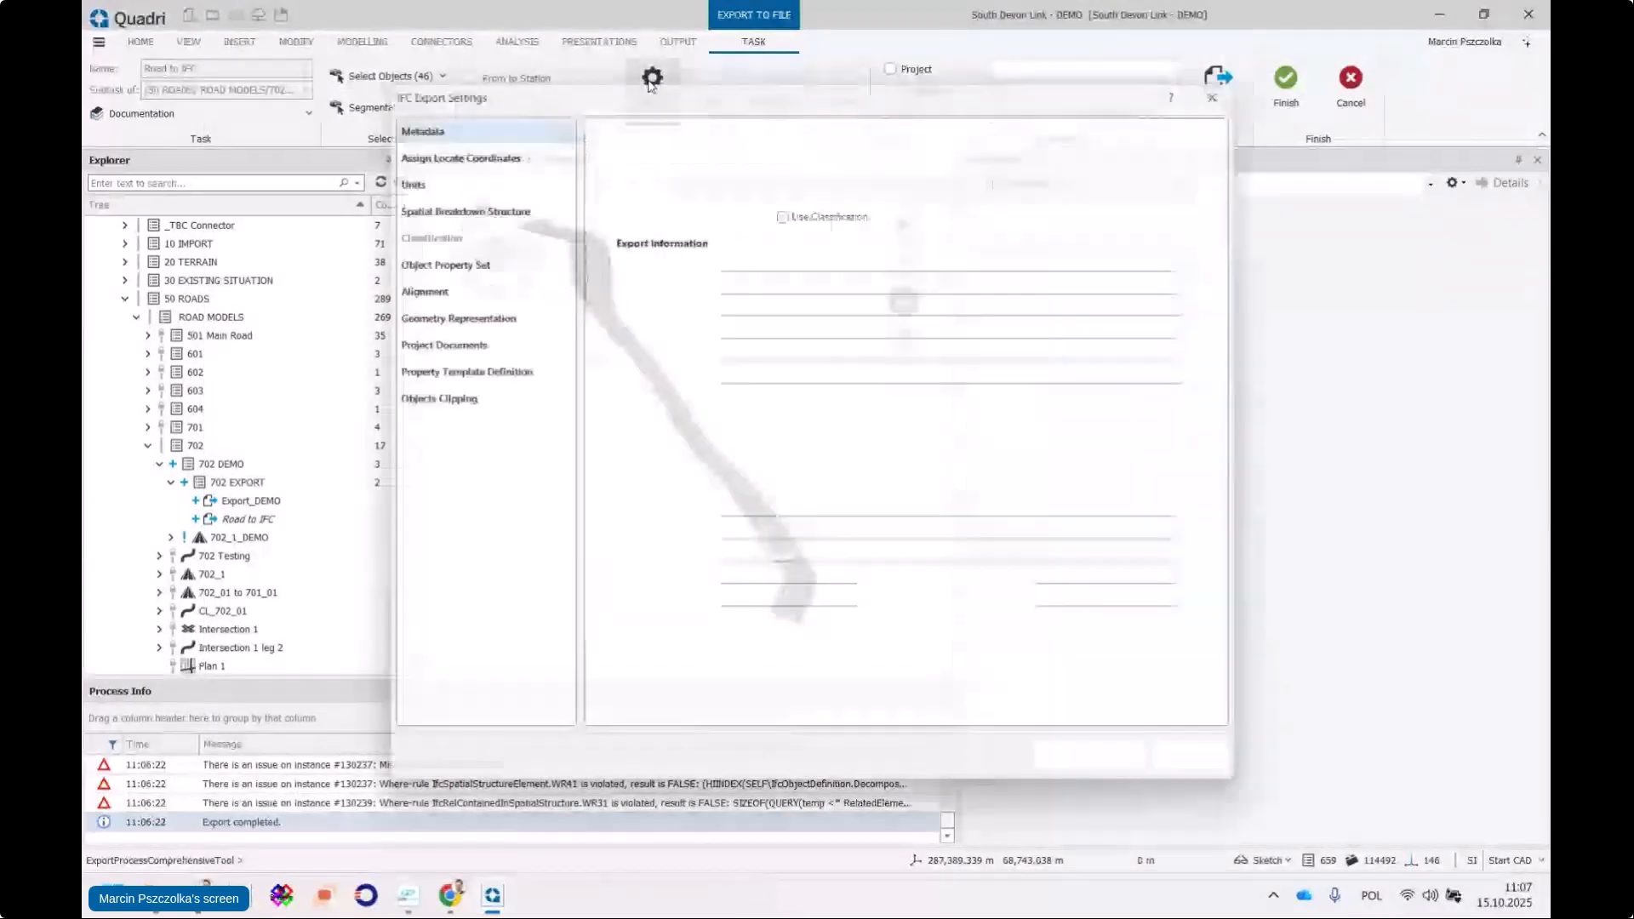
click(428, 402)
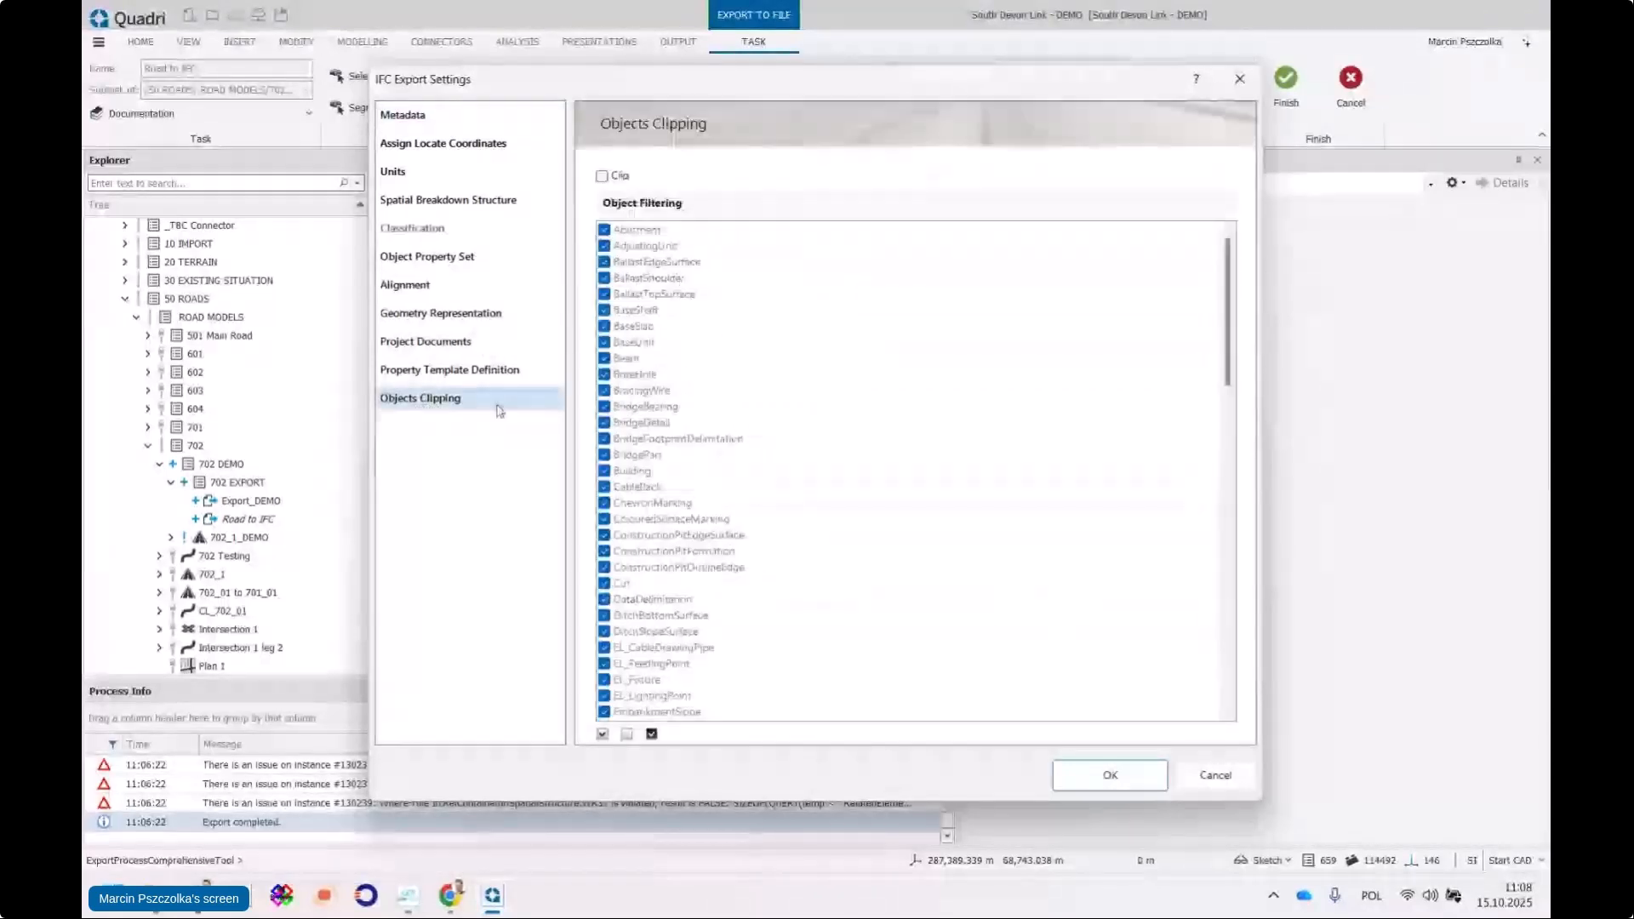
click(603, 176)
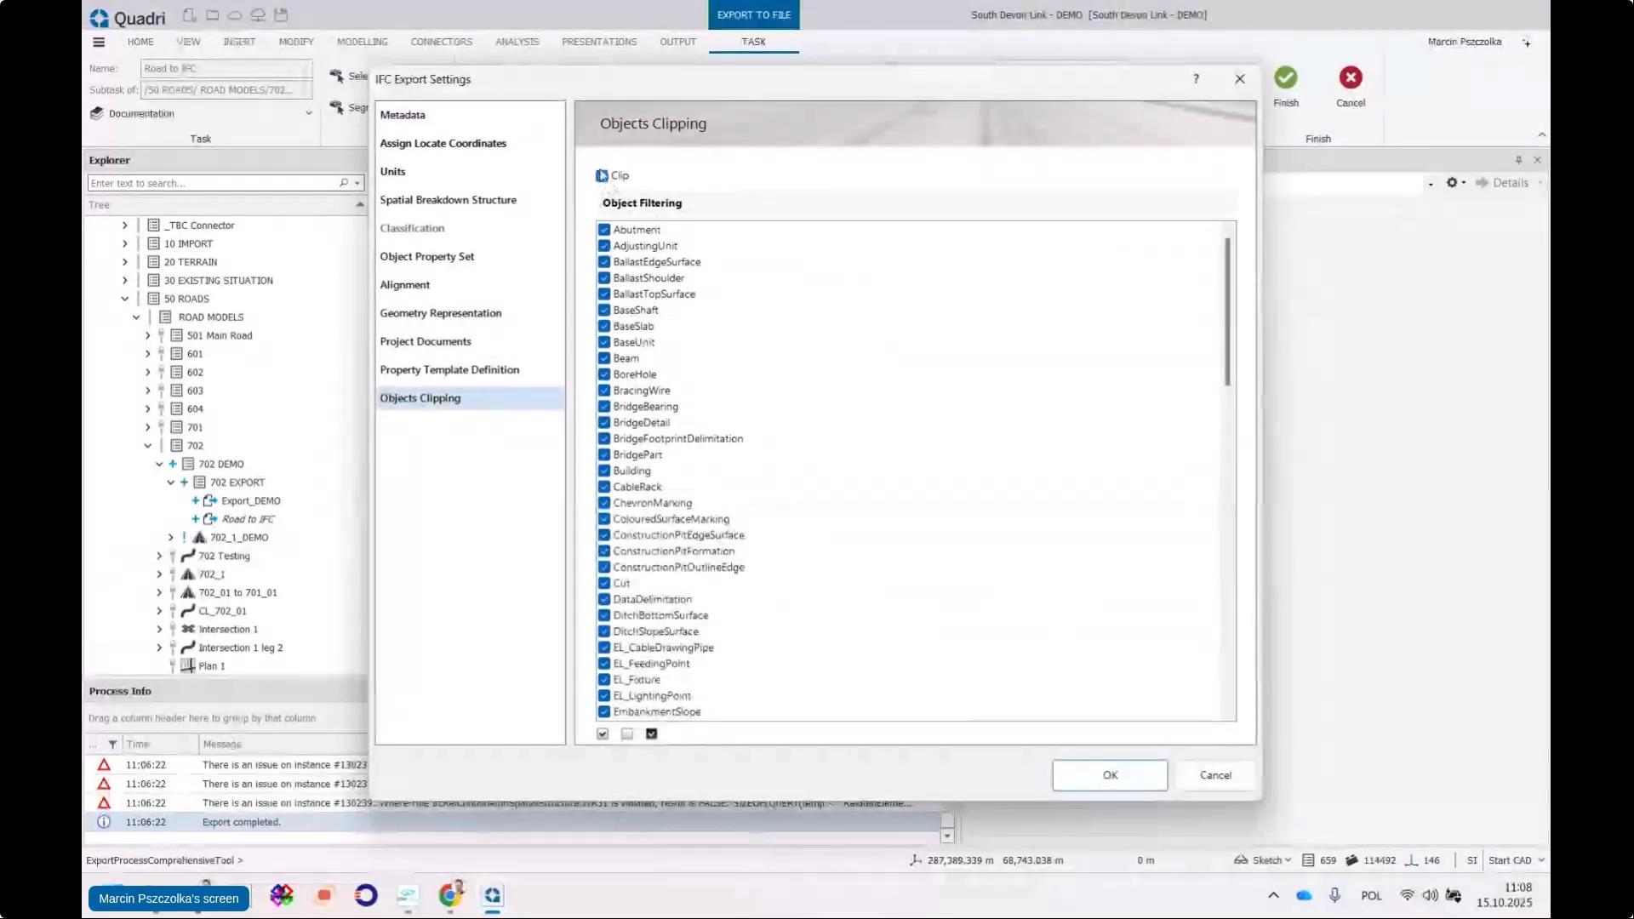
click(1110, 776)
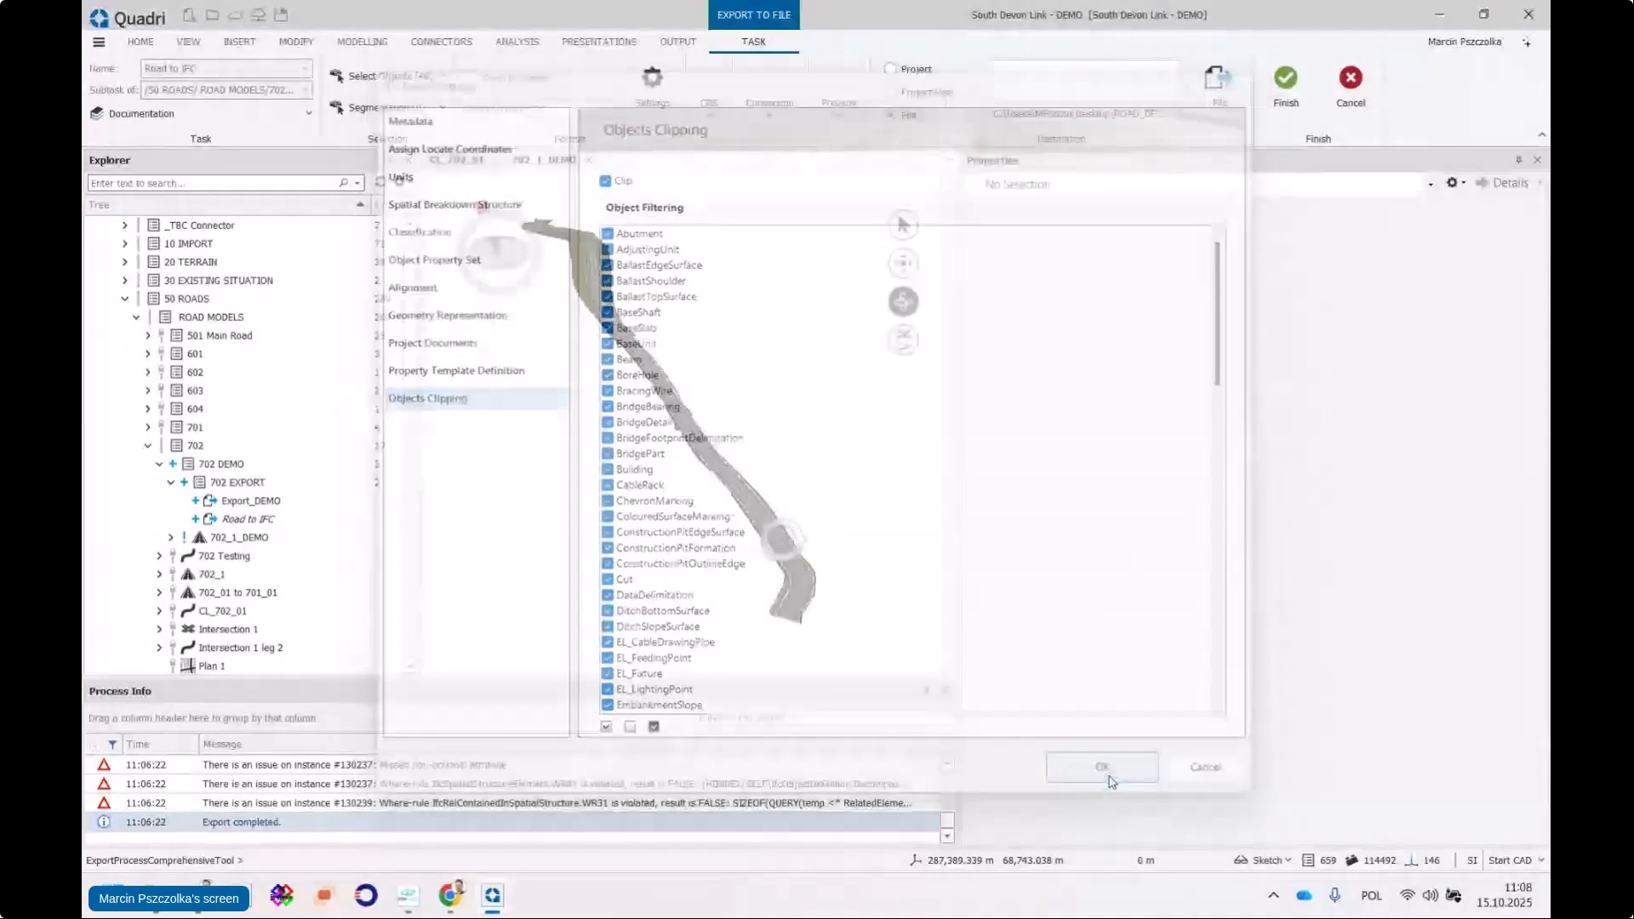
Preview the clipped converted road section, then finish the task to run the export
click(836, 117)
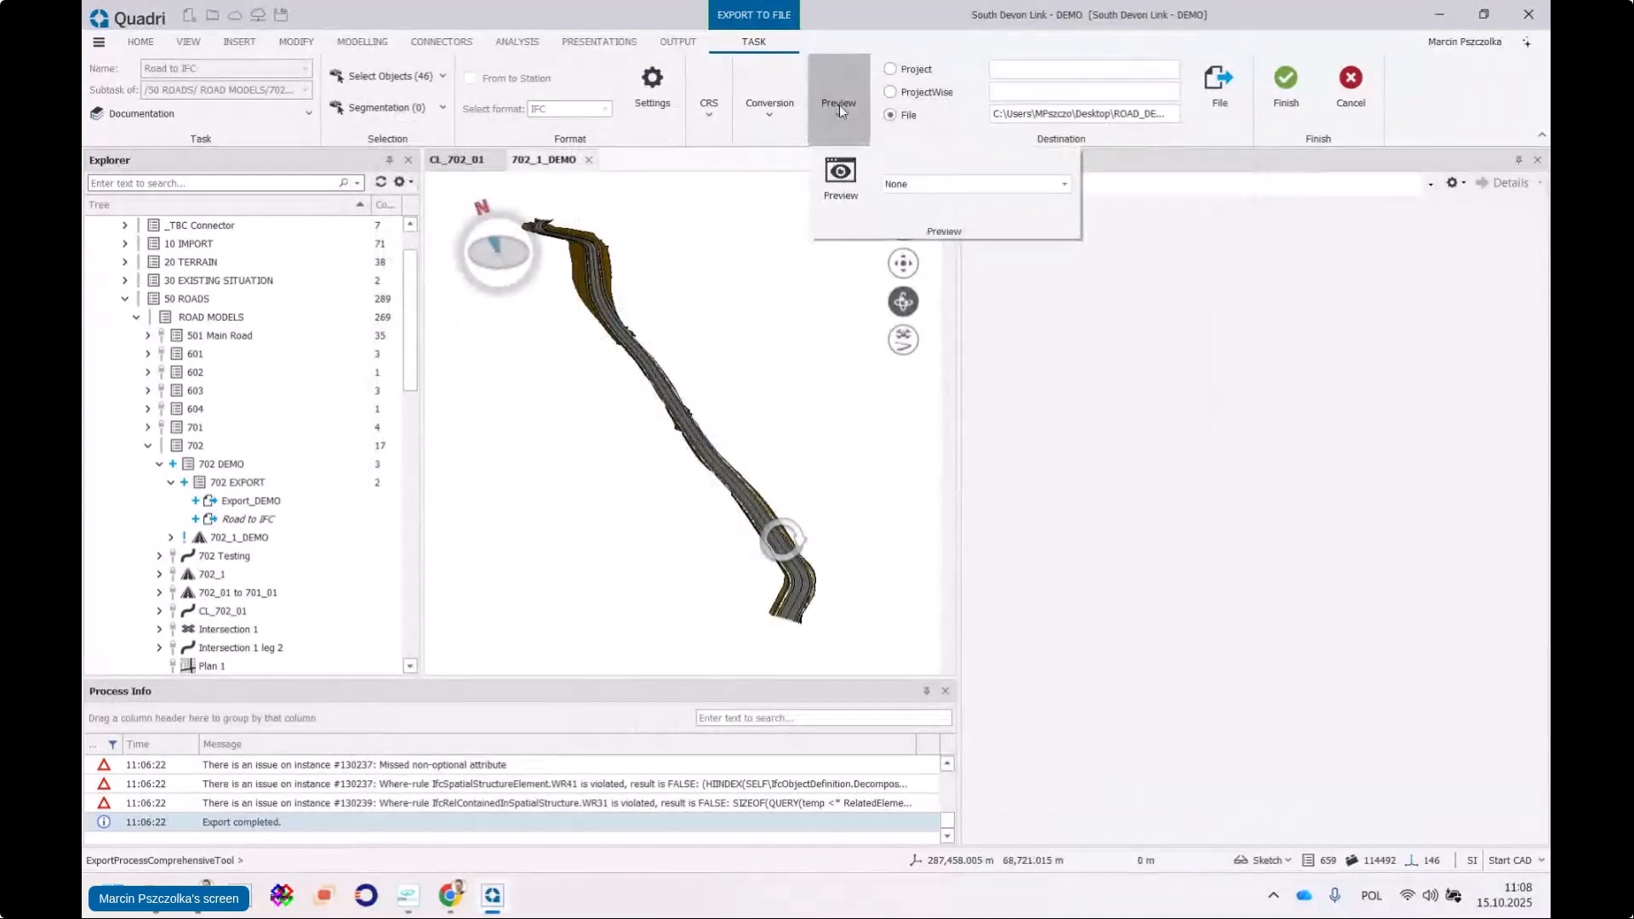
click(835, 176)
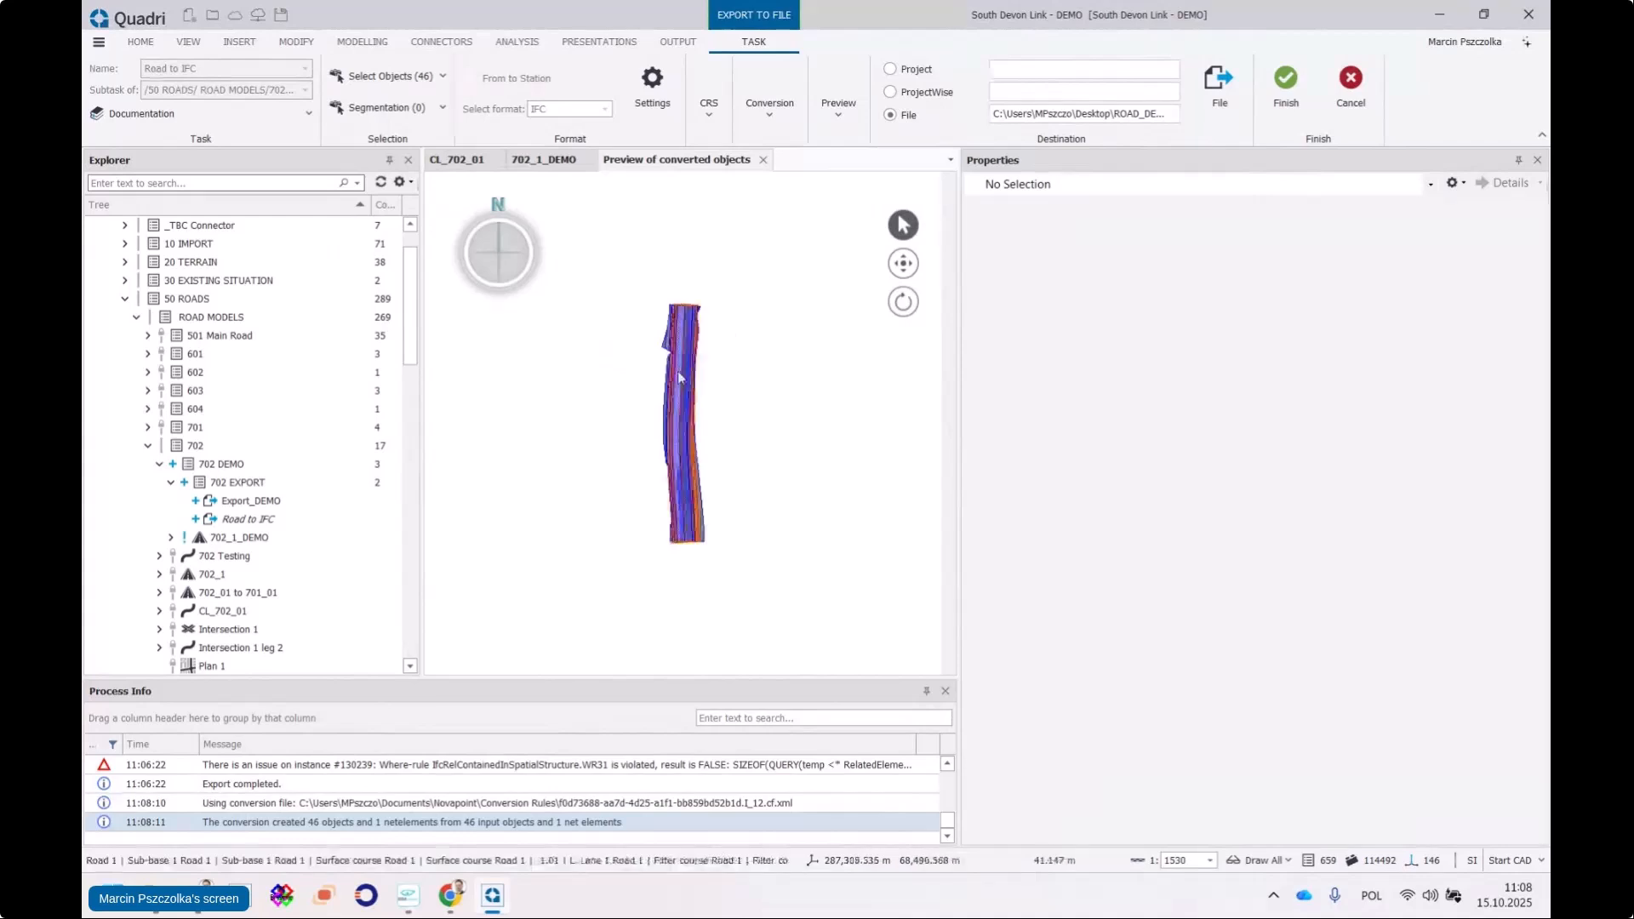
scroll(678, 374, up, 5)
middle_drag(717, 375, 673, 363)
scroll(700, 336, down, 6)
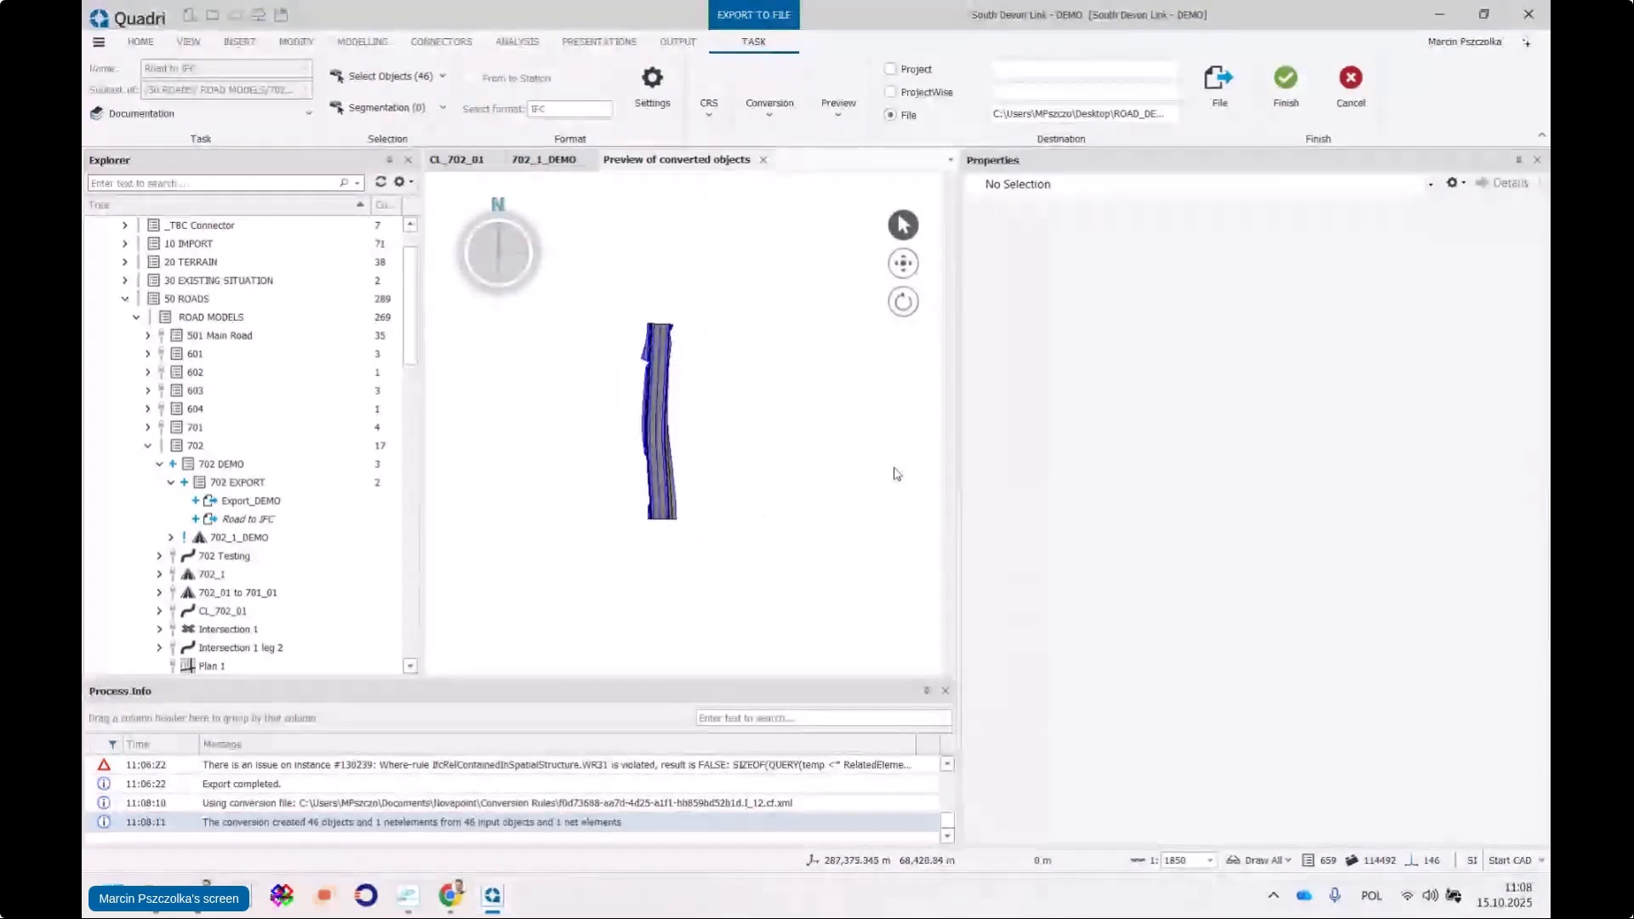
click(1287, 85)
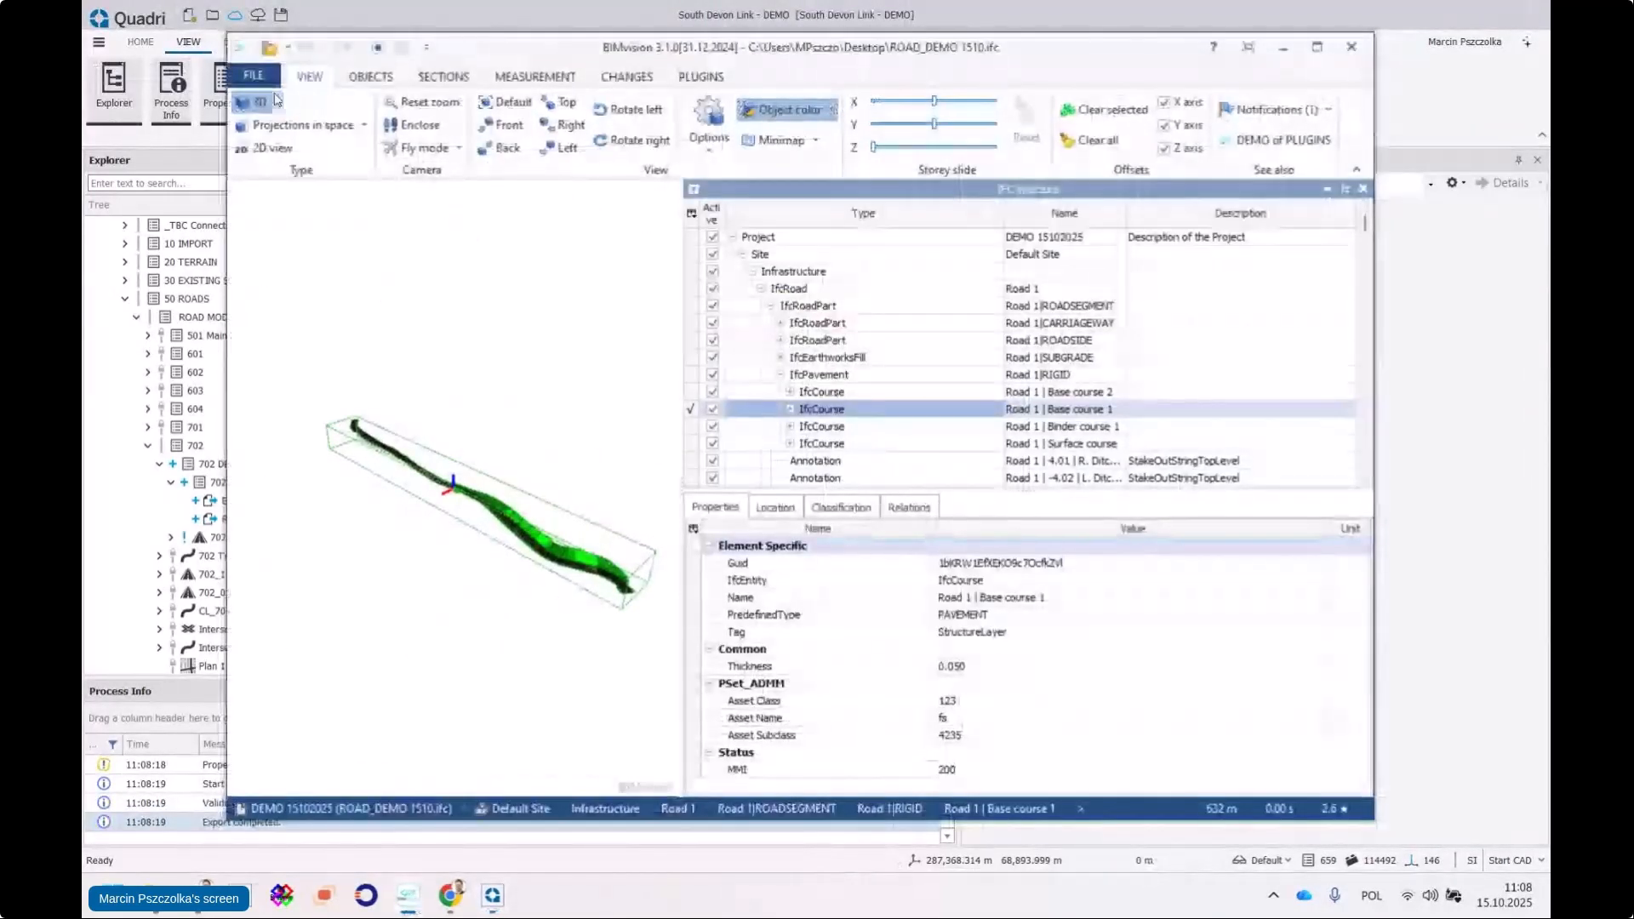
Open ROAD_DEMO 1510.ifc in BIMvision via File > Open
click(253, 75)
click(273, 104)
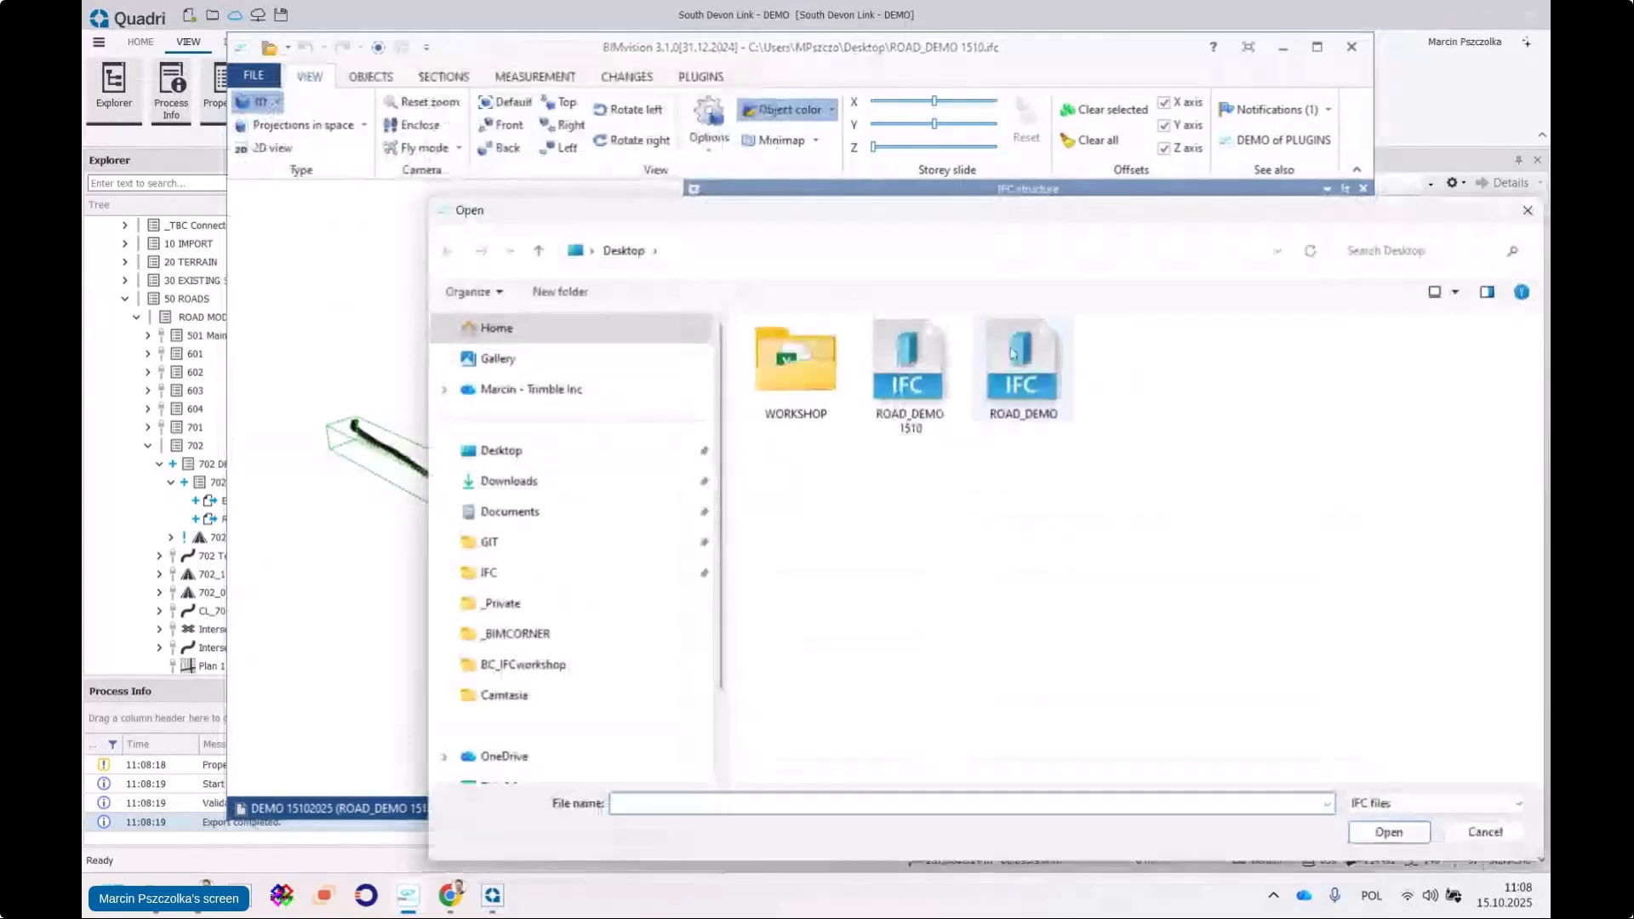
click(918, 372)
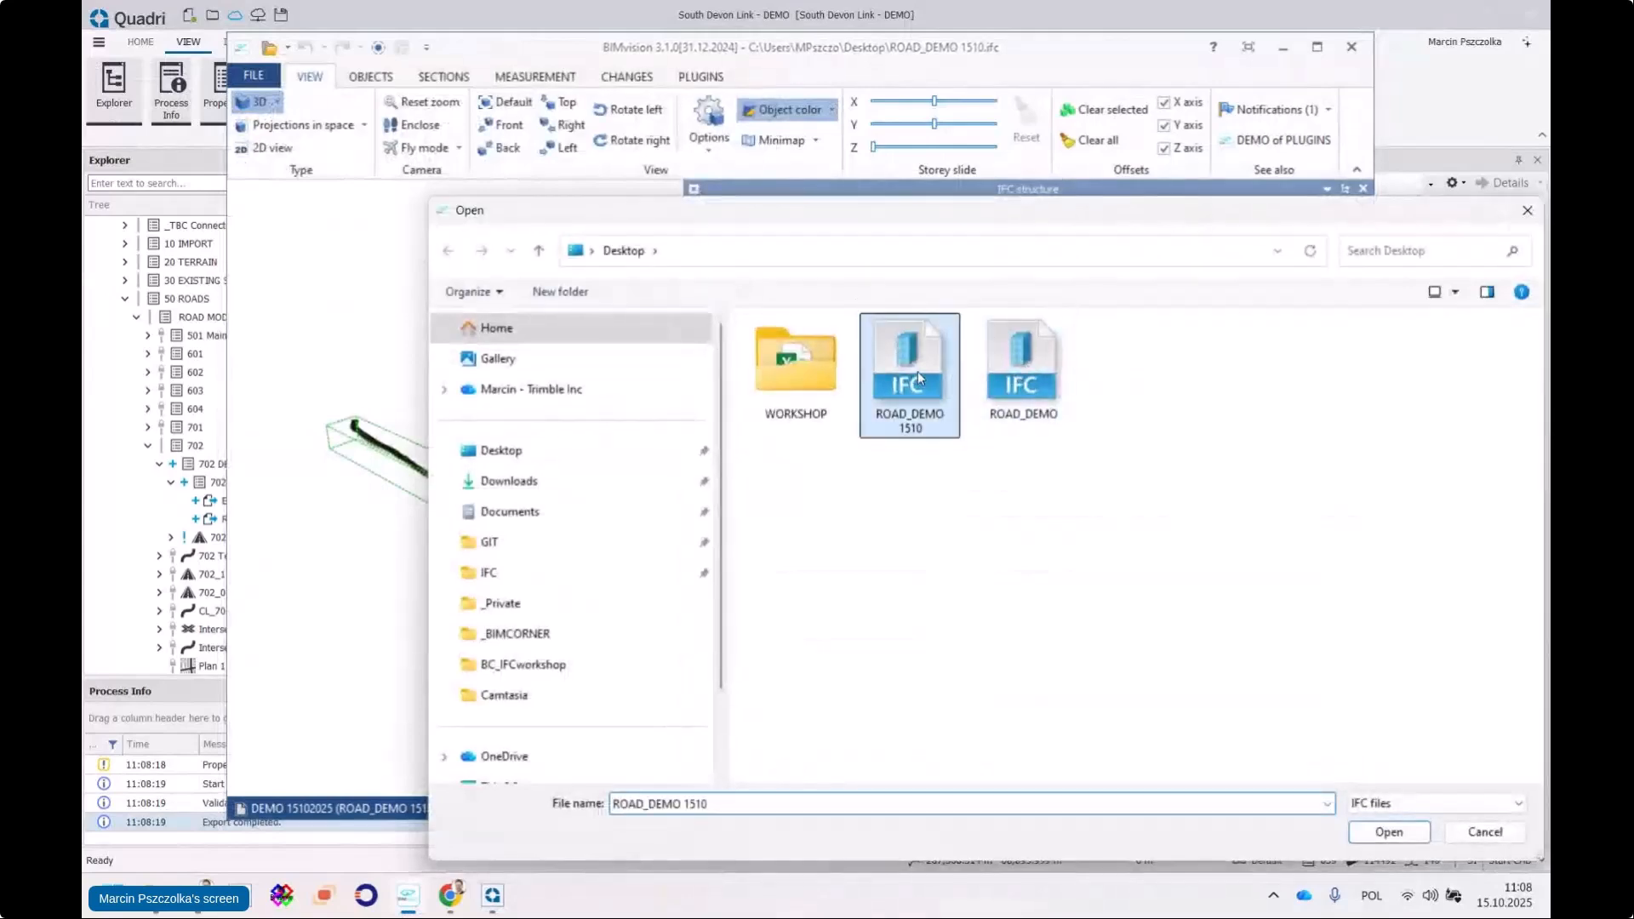
click(1386, 832)
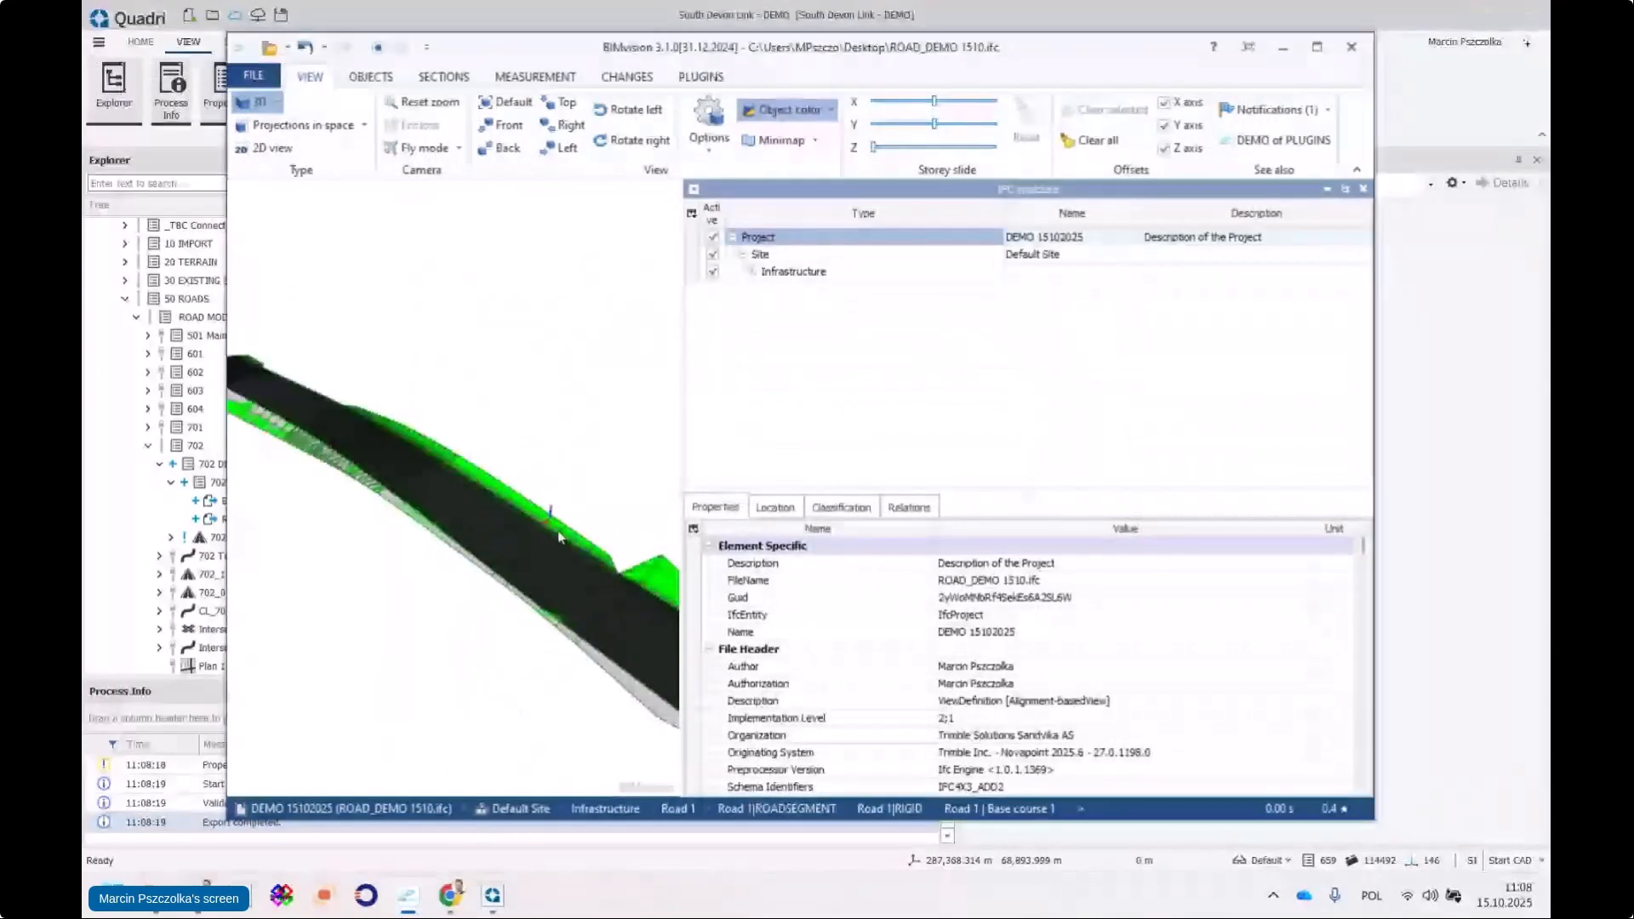
Expand Infrastructure > IfcRoad > IfcRoadPart, orbit the model, and accept reloading the newer file
click(752, 271)
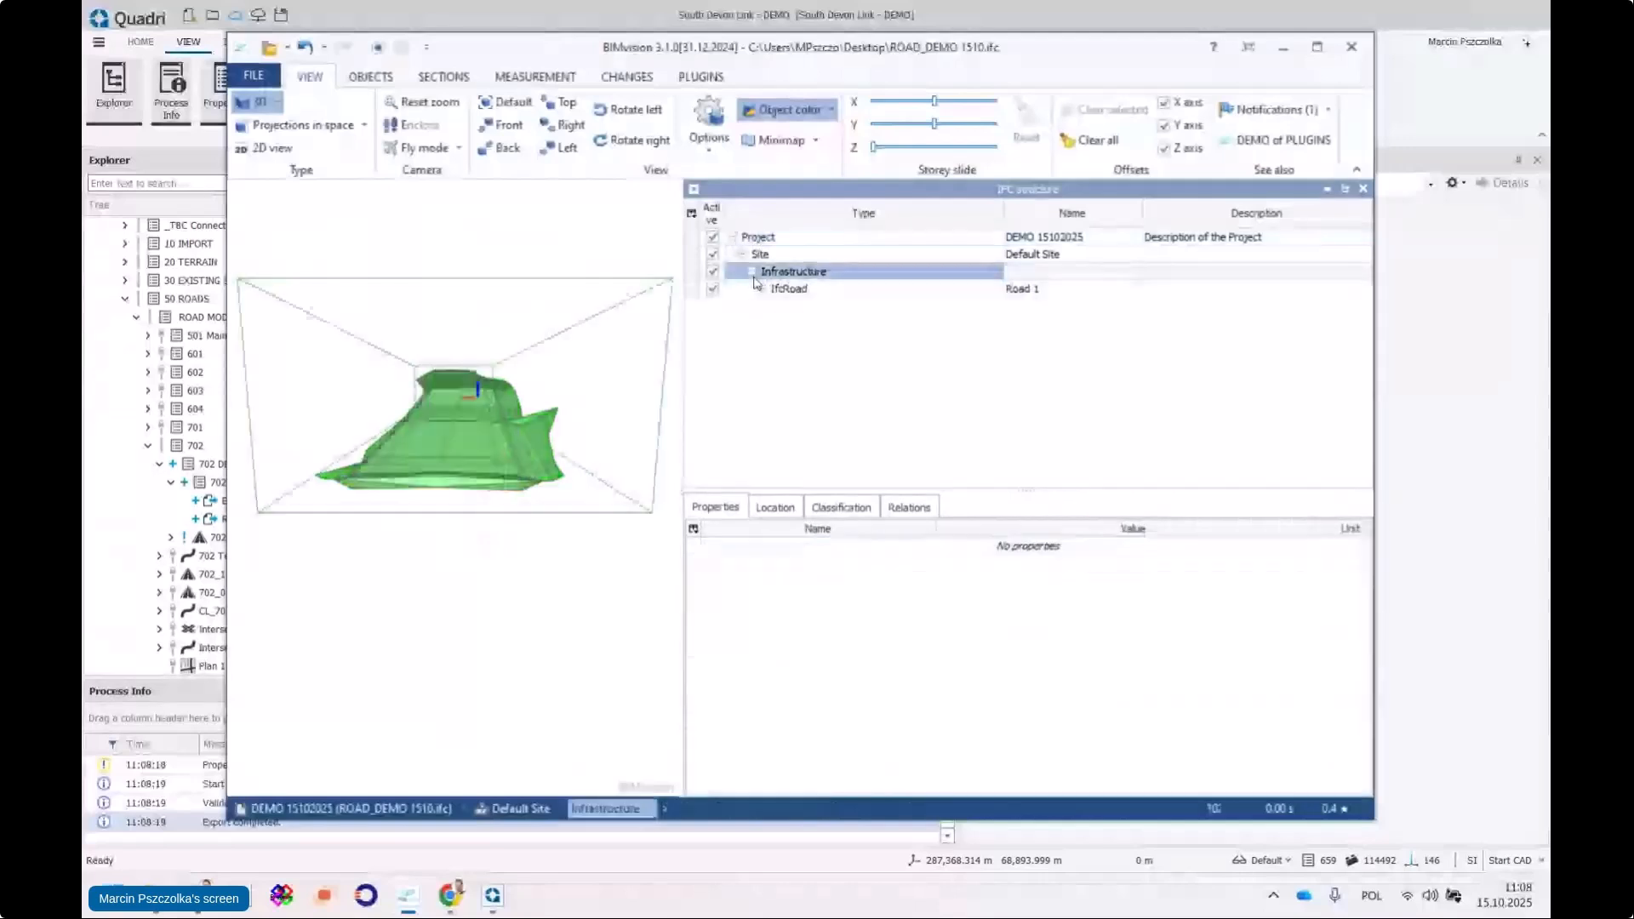
click(762, 288)
click(771, 305)
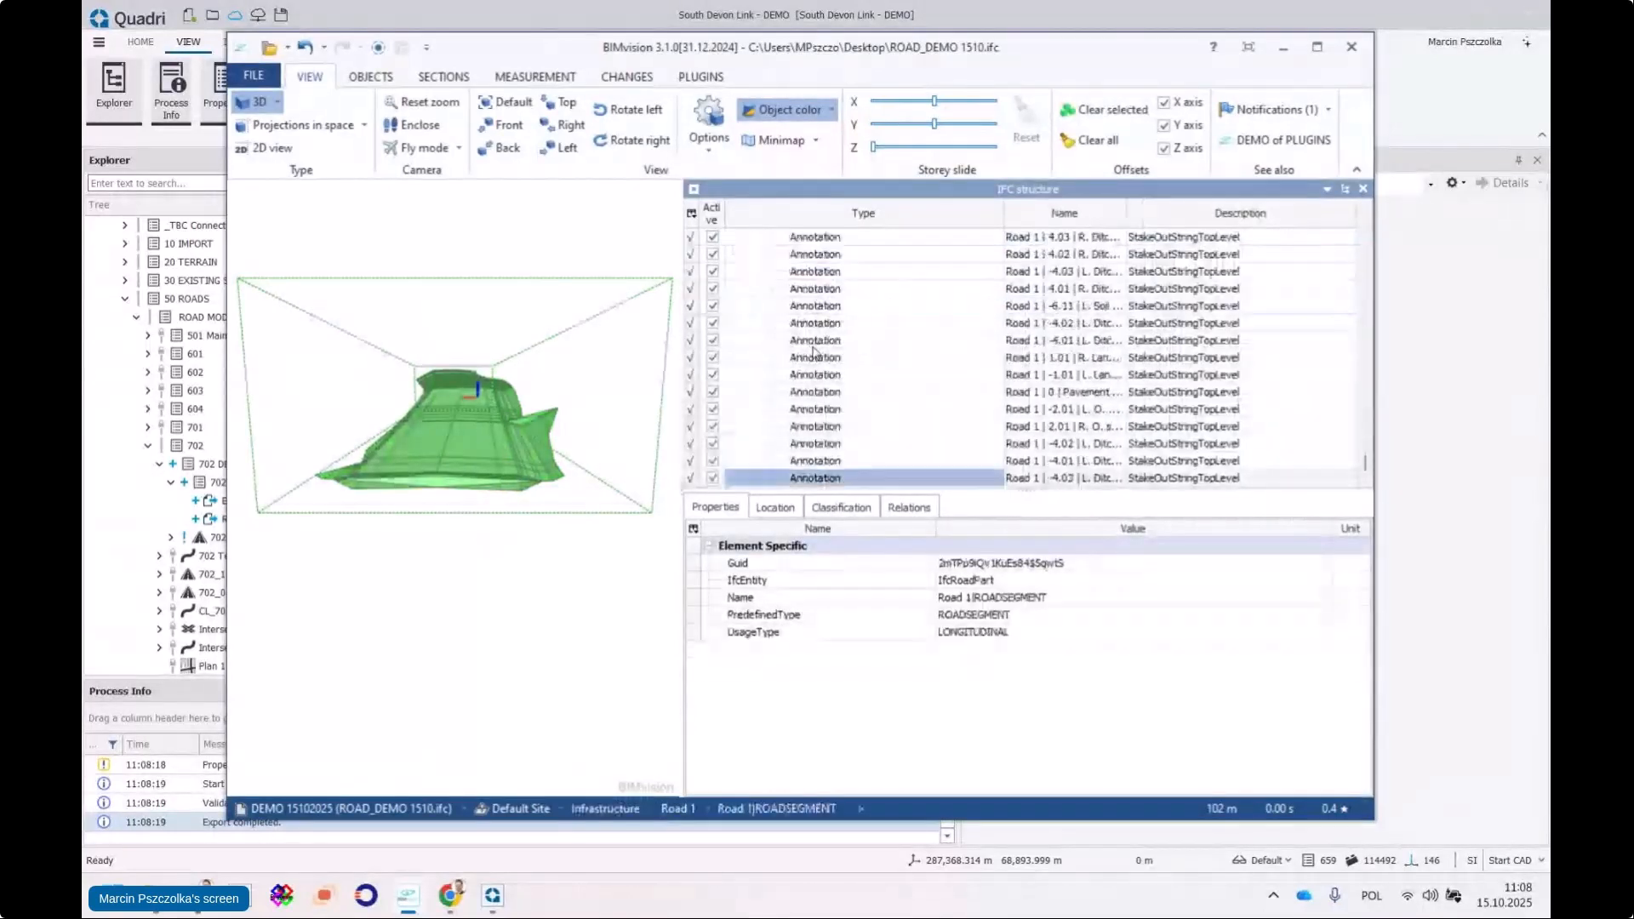
mouse_move(425, 464)
mouse_down()
mouse_move(419, 496)
mouse_move(547, 477)
mouse_up()
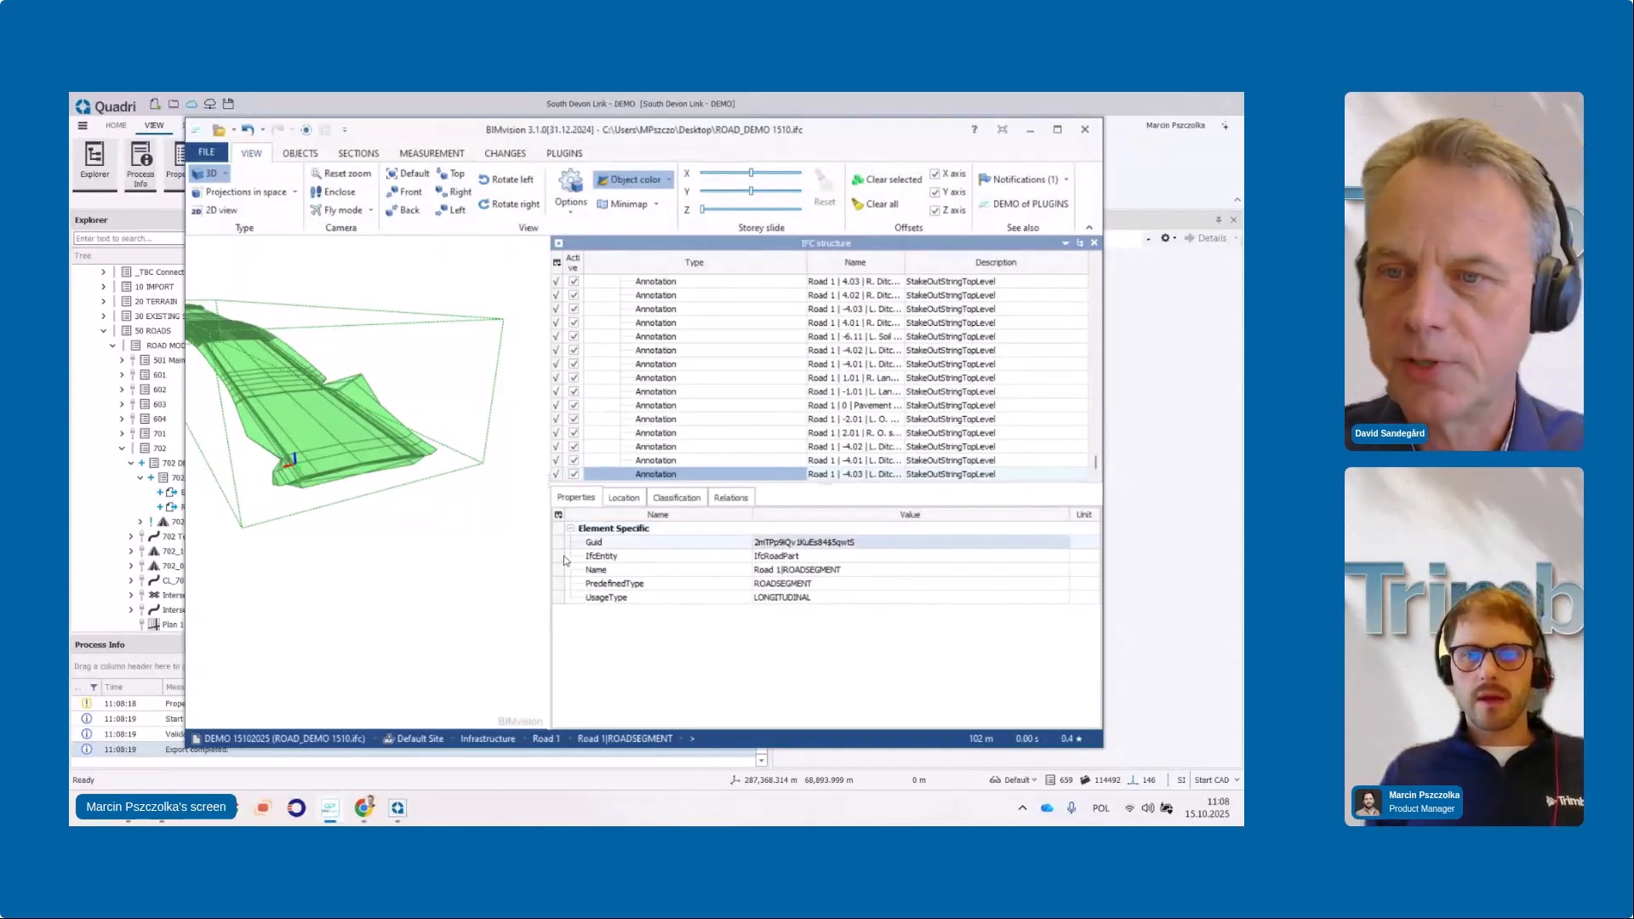
click(577, 496)
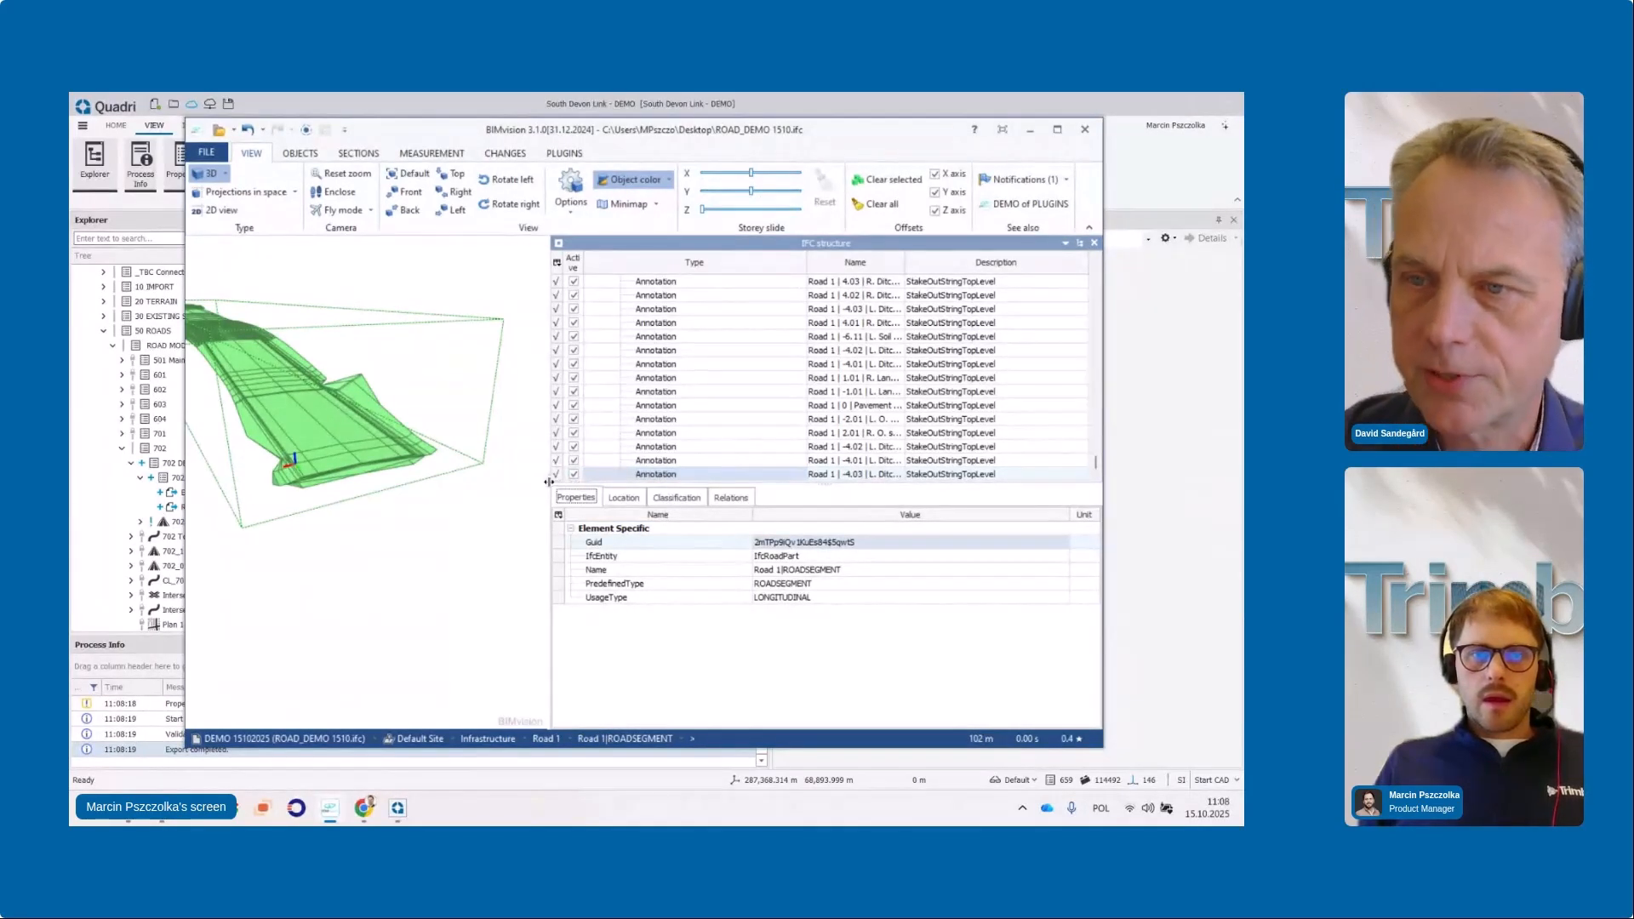
drag(550, 482, 597, 477)
drag(861, 256, 780, 259)
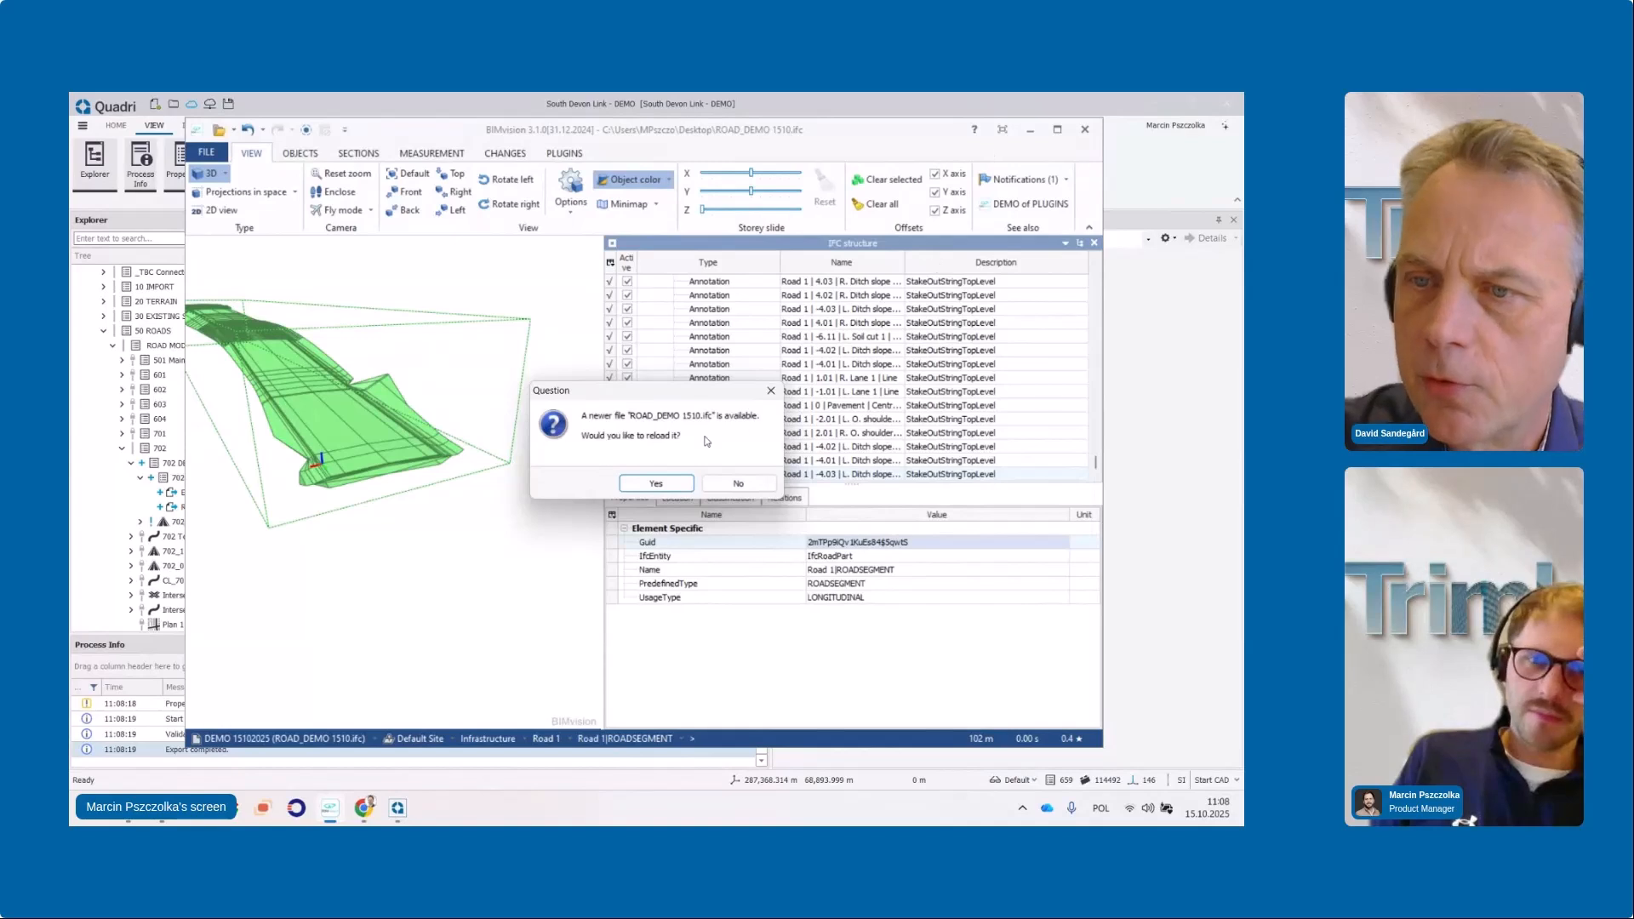
click(669, 483)
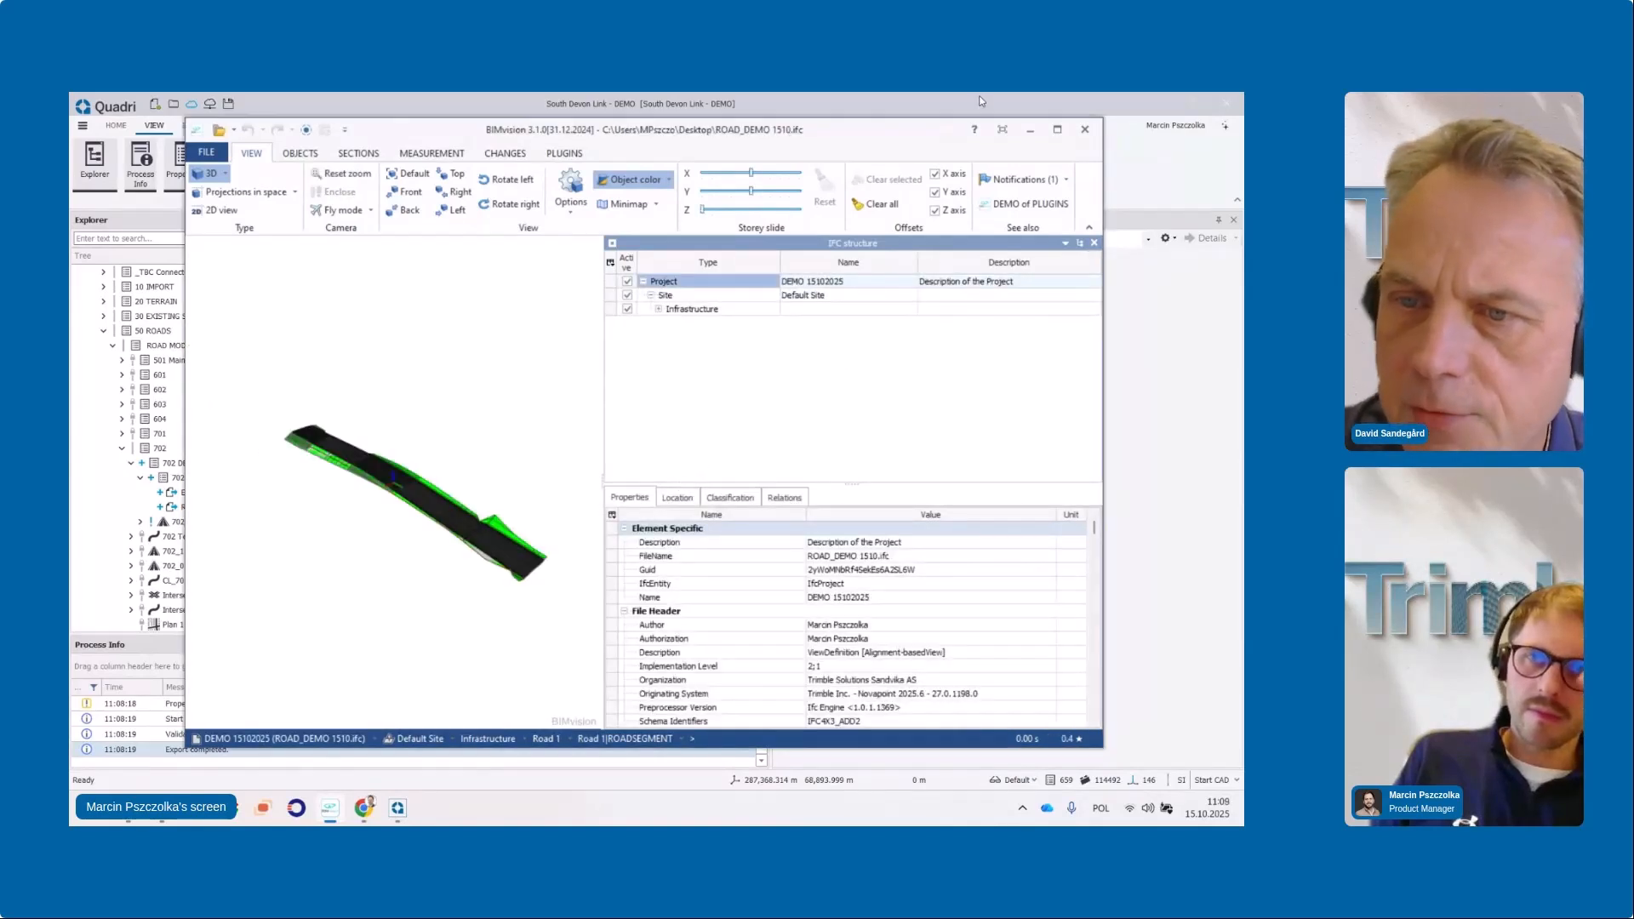
Minimize BIMvision and reopen the Road to IFC task for editing in Quadri
click(1027, 131)
click(200, 508)
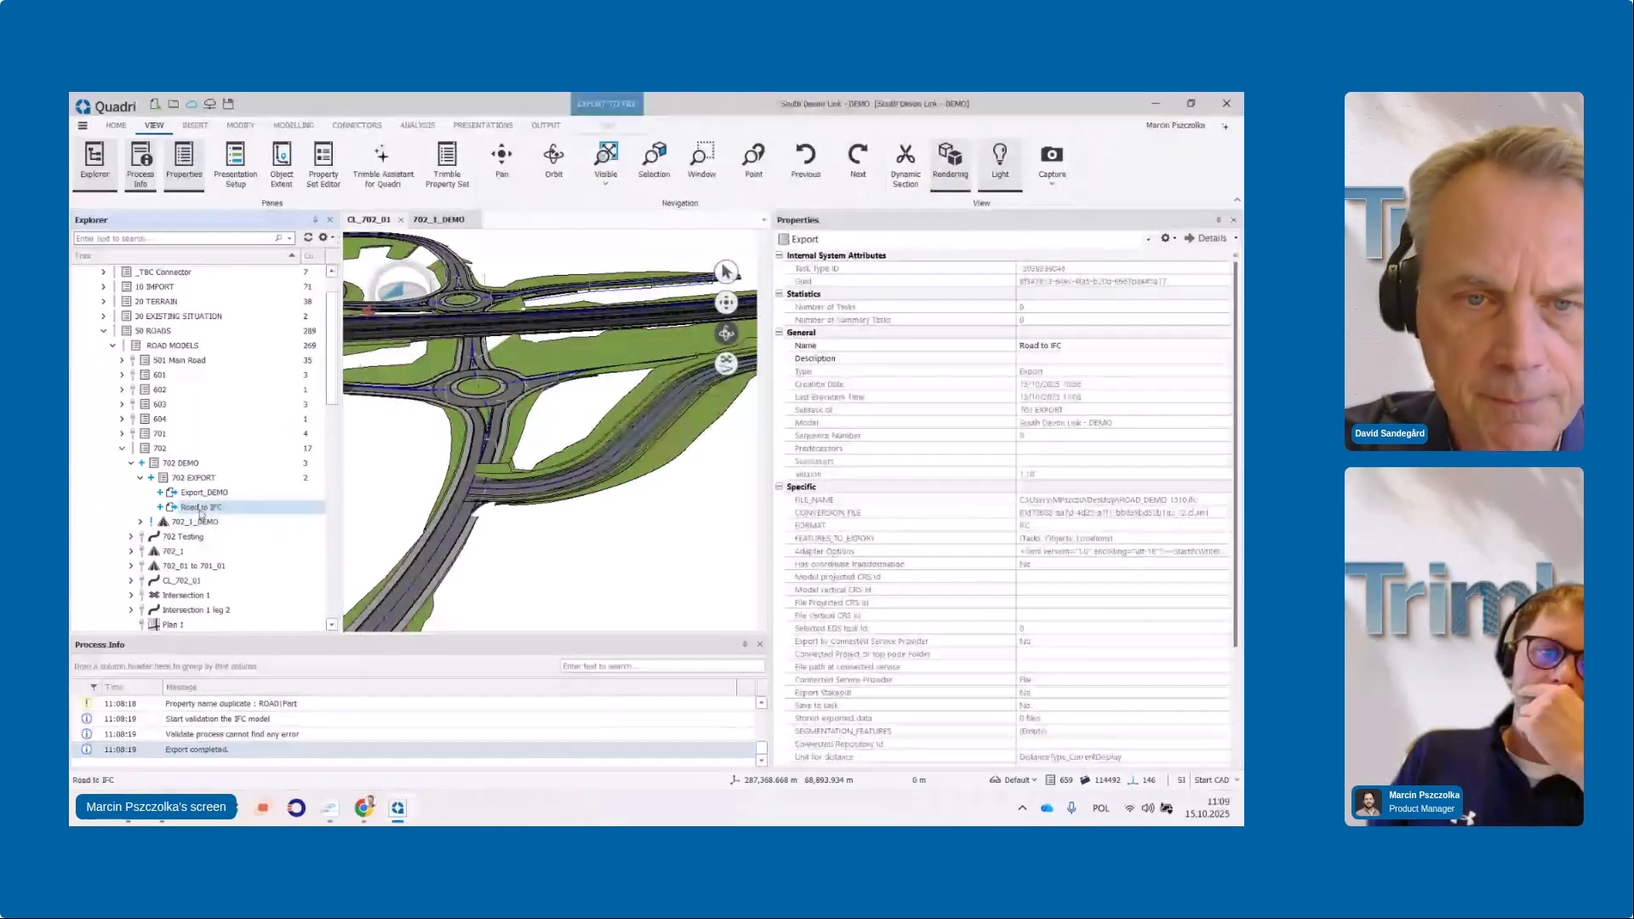
right_click(201, 509)
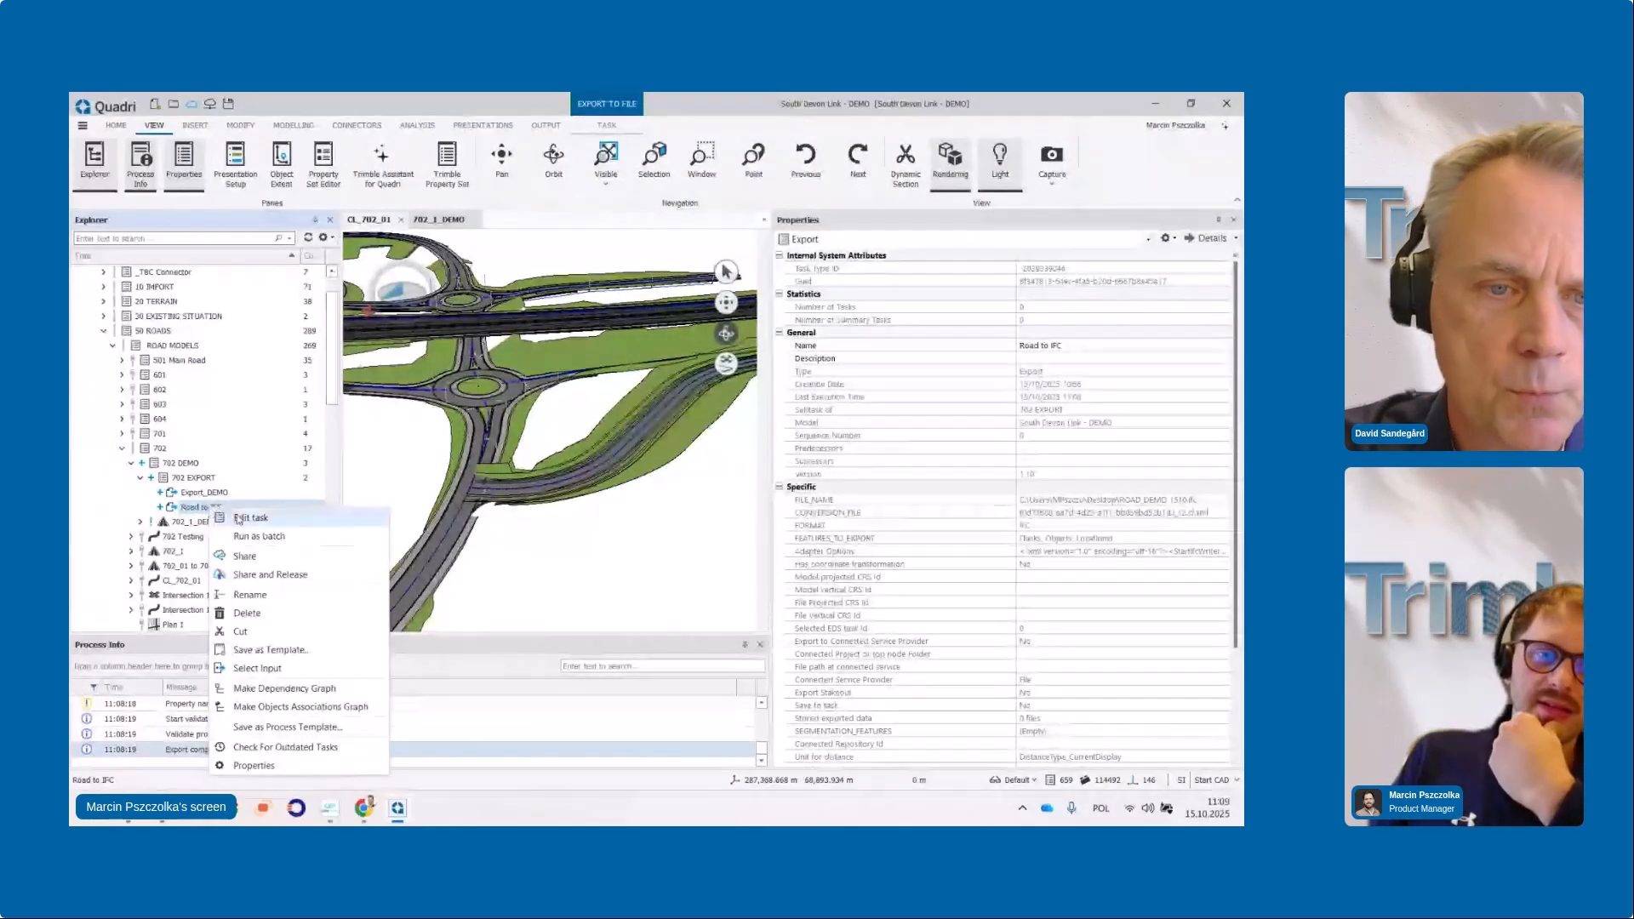
click(252, 518)
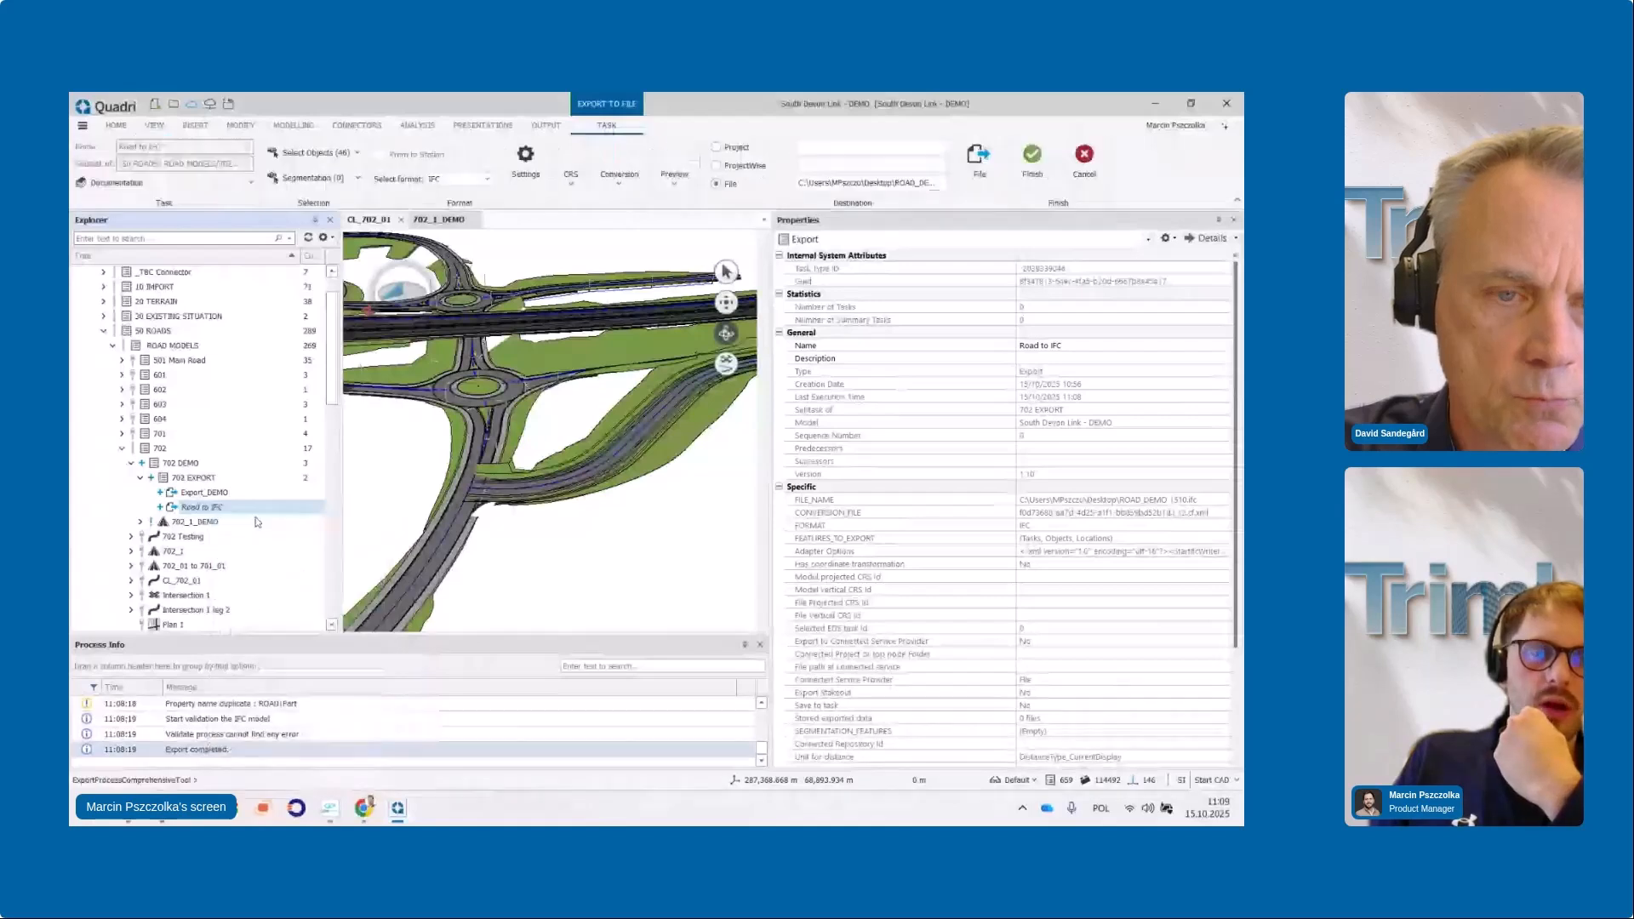
Check the conversion rule list, then bring up the IFC export settings showing IfcProject DEMO 15102025
click(619, 198)
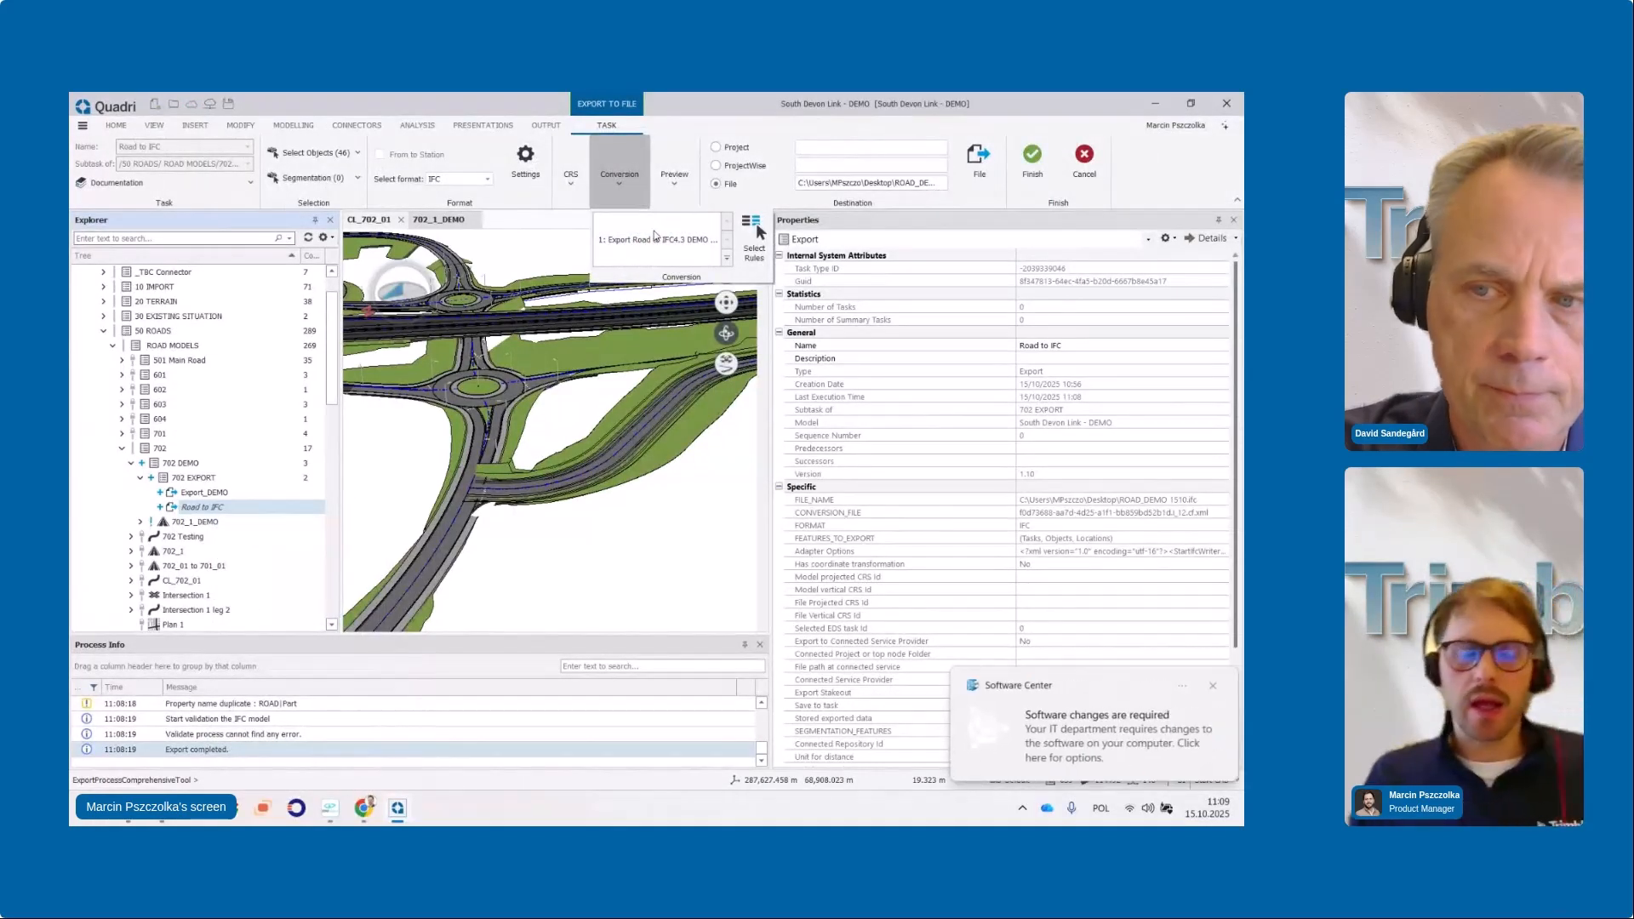
click(1213, 687)
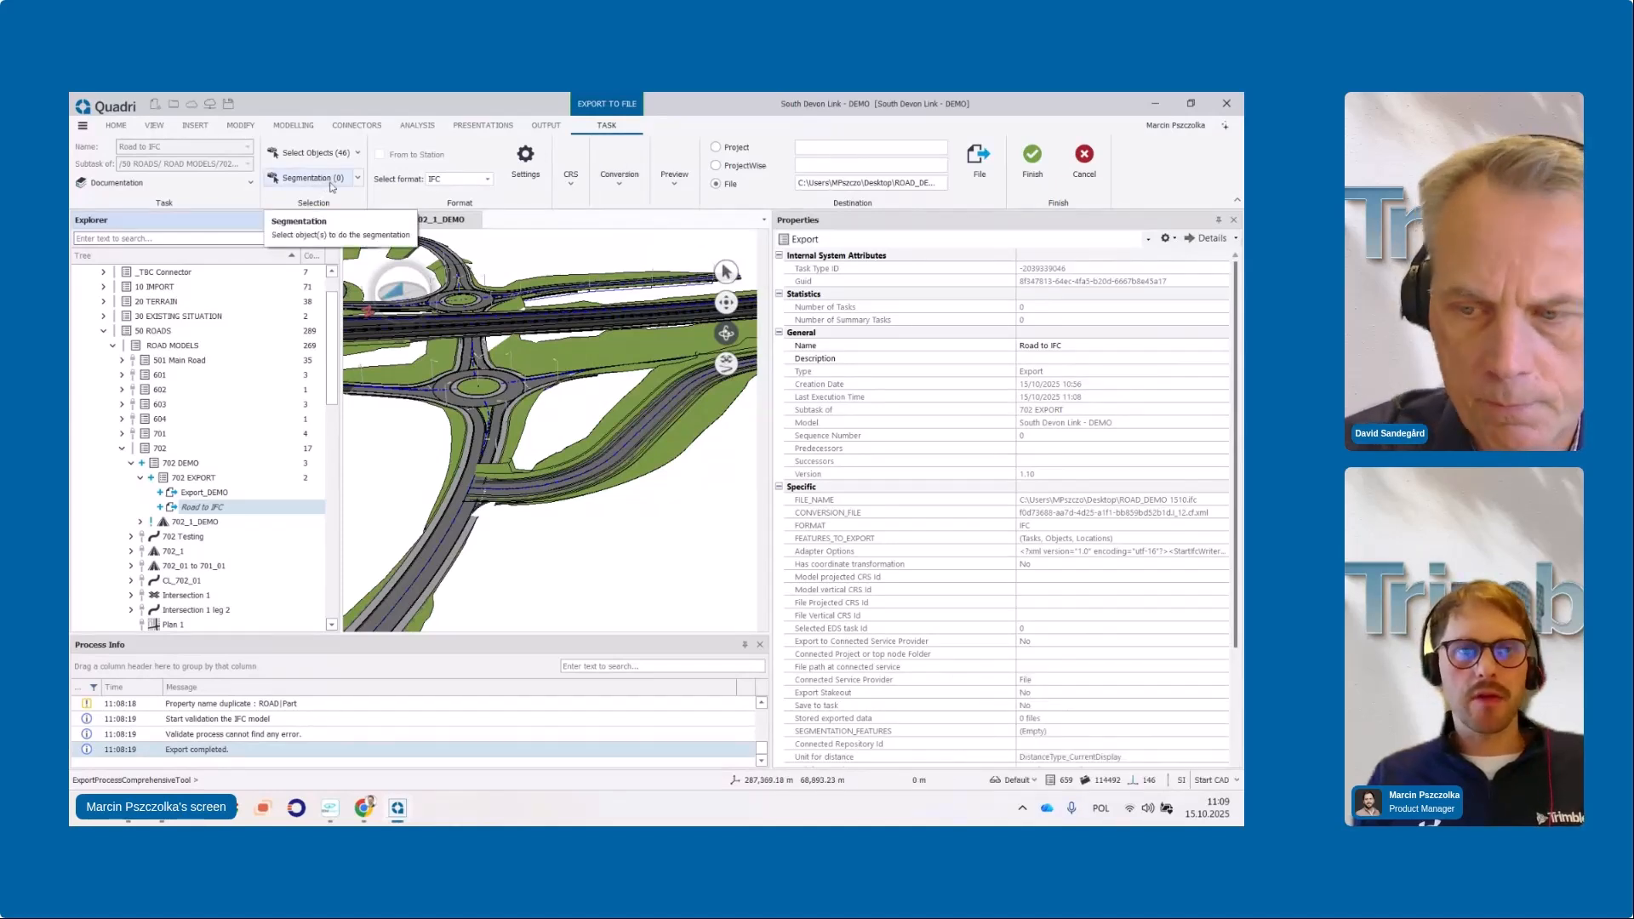
click(524, 161)
Inspect the Spatial Breakdown Structure's association configuration file path, then cancel the IFC Export Settings unchanged
click(400, 253)
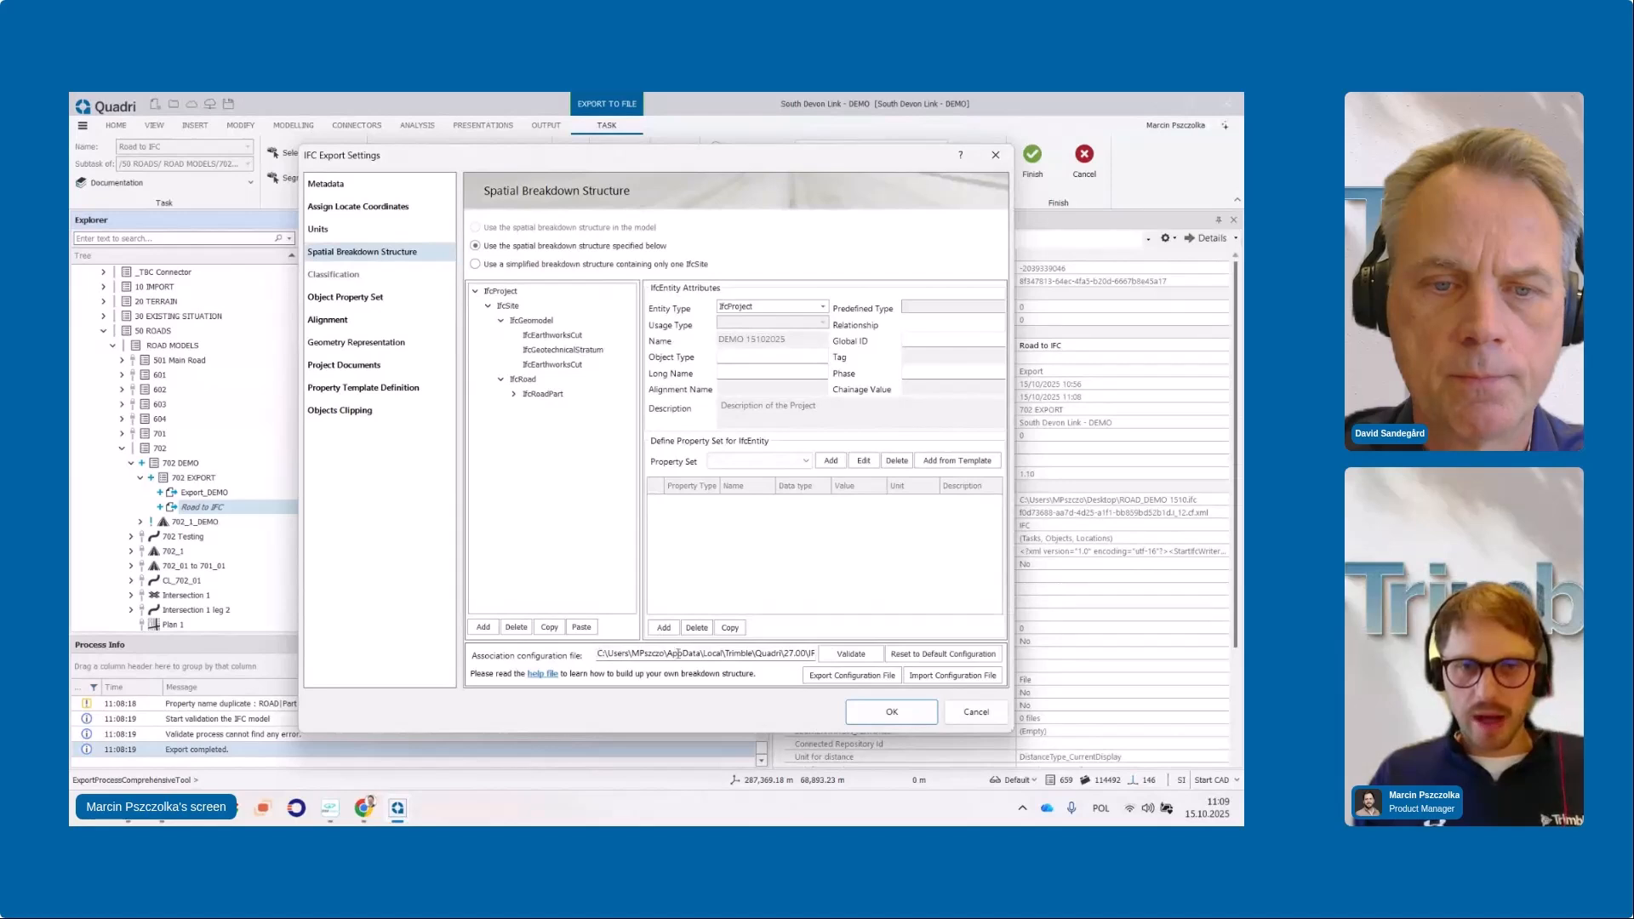
drag(598, 653, 840, 640)
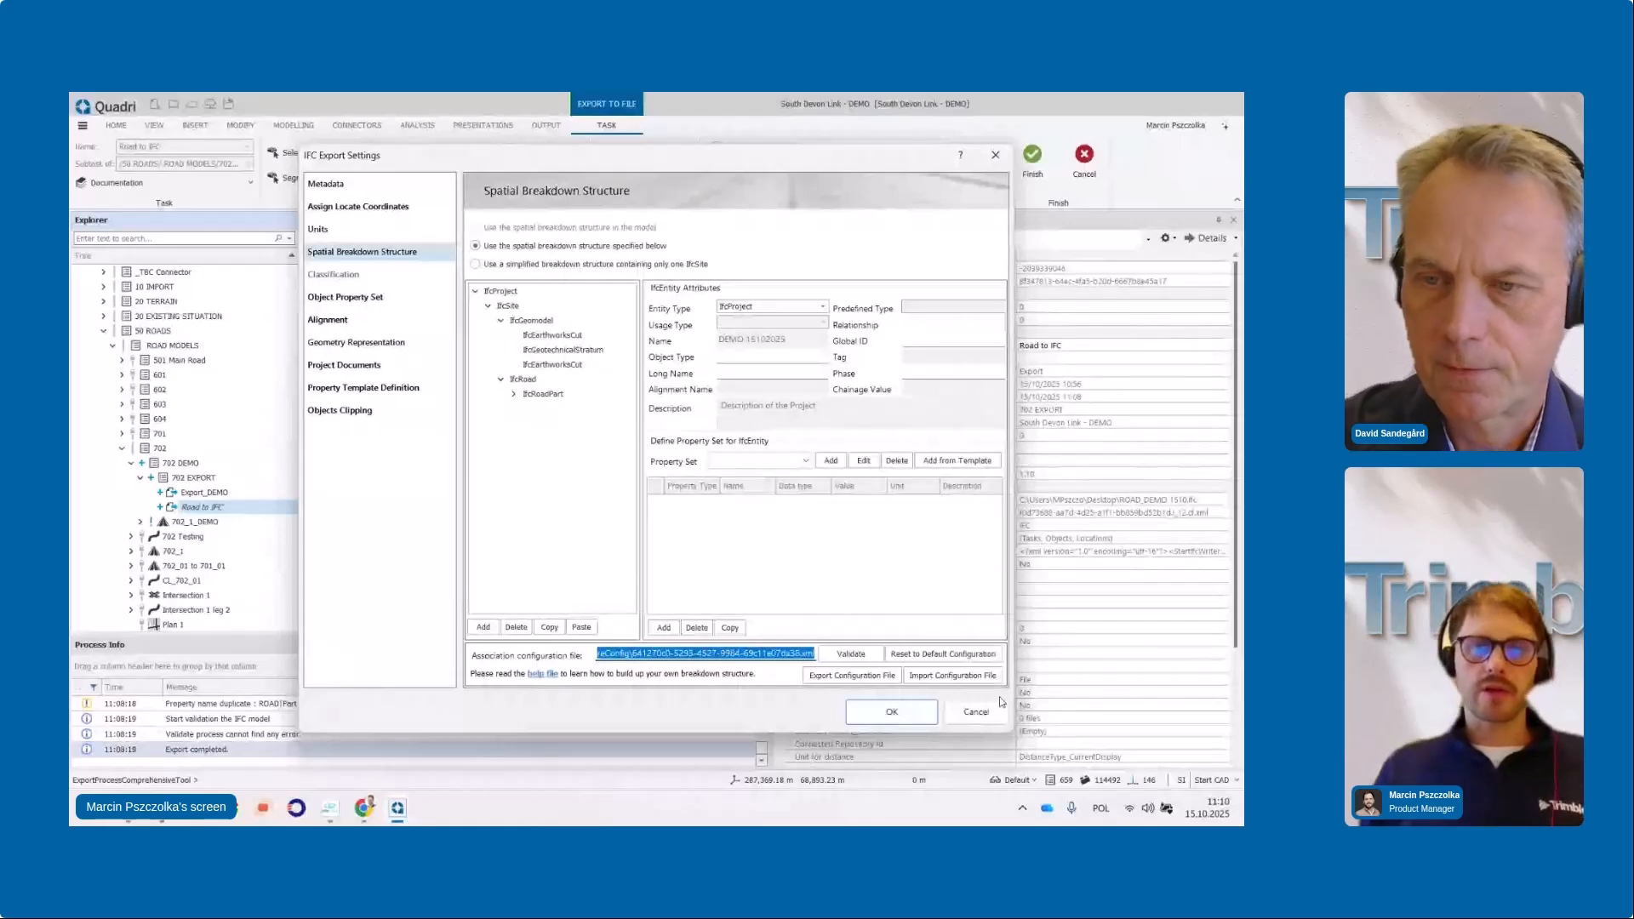
click(977, 711)
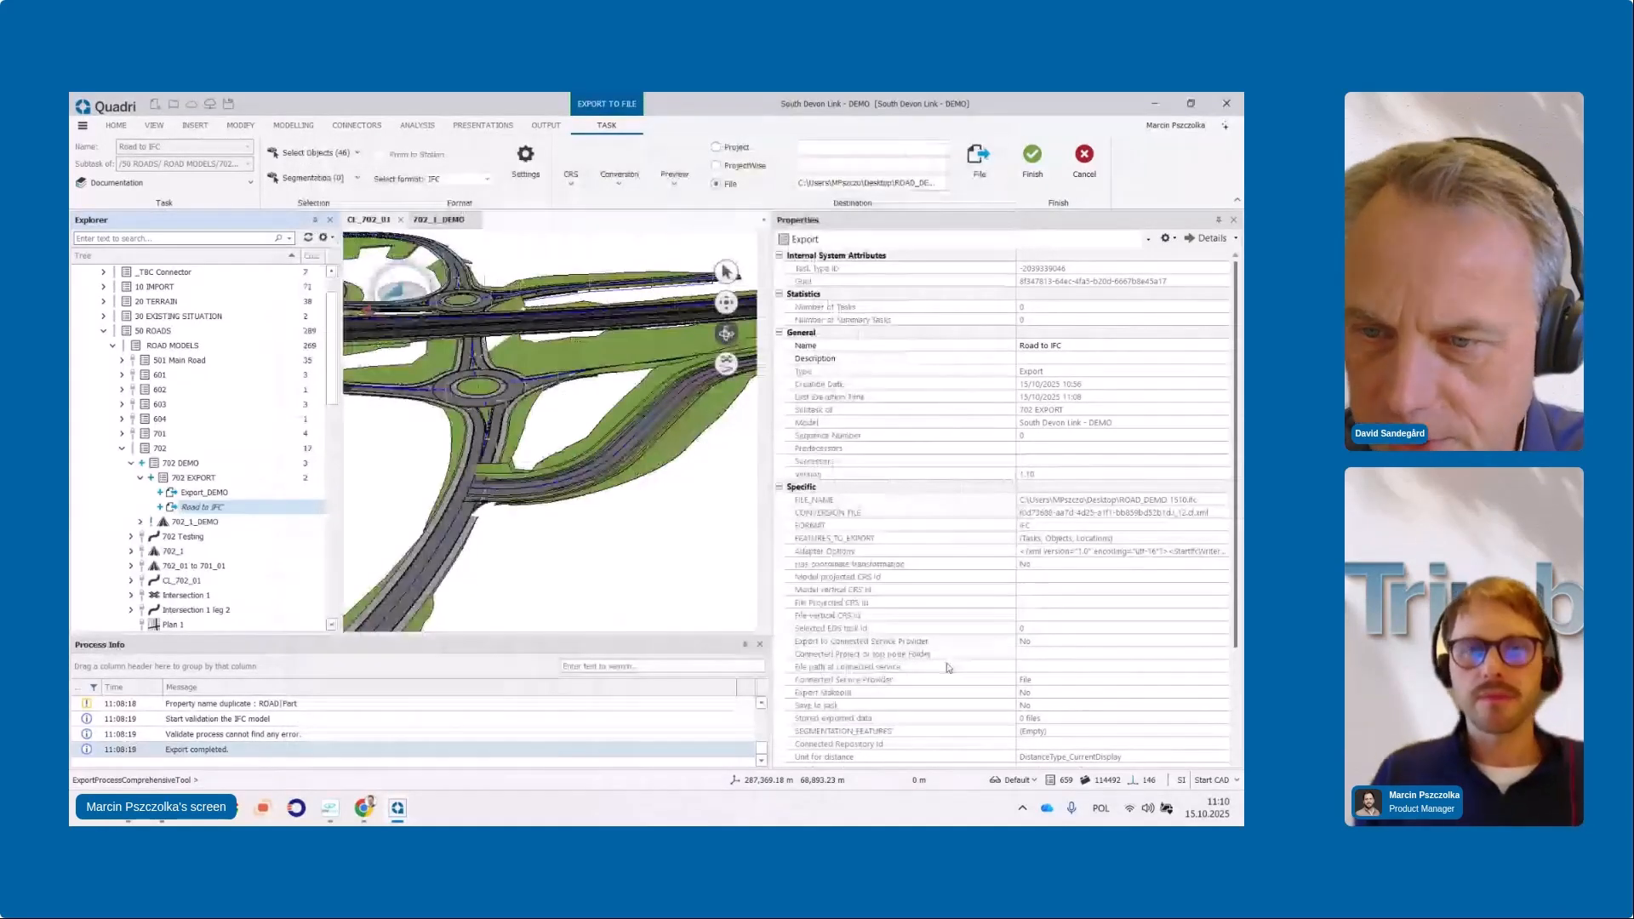
Widen the 3D view, then orbit and zoom to a low side-on view of the interchange roundabouts
drag(554, 417, 647, 417)
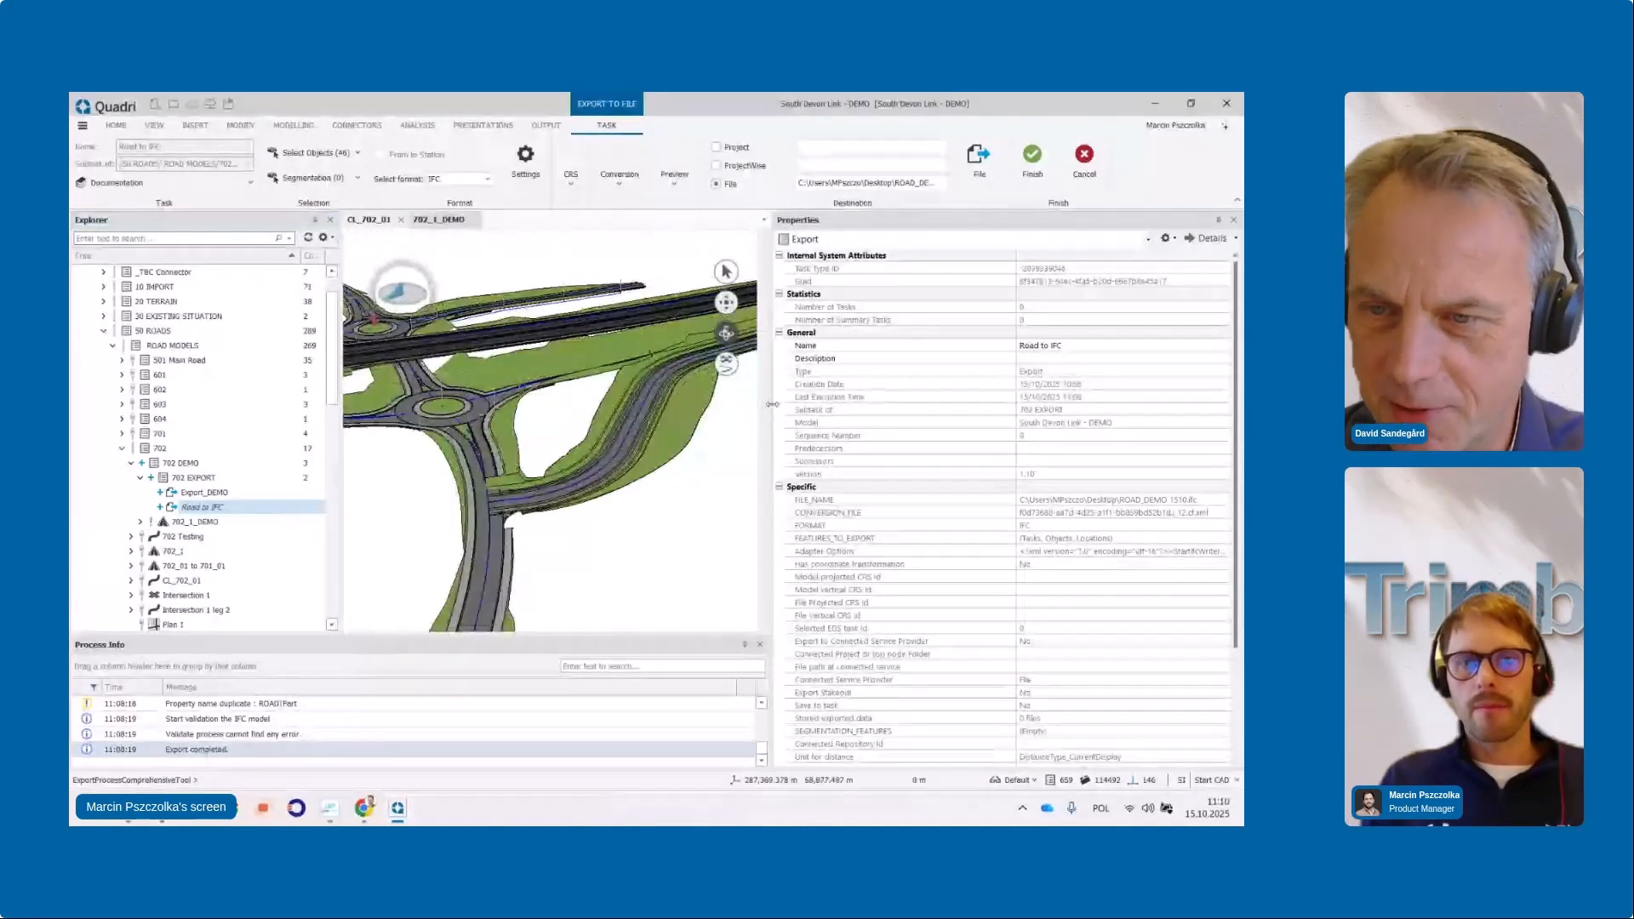
drag(771, 404, 894, 409)
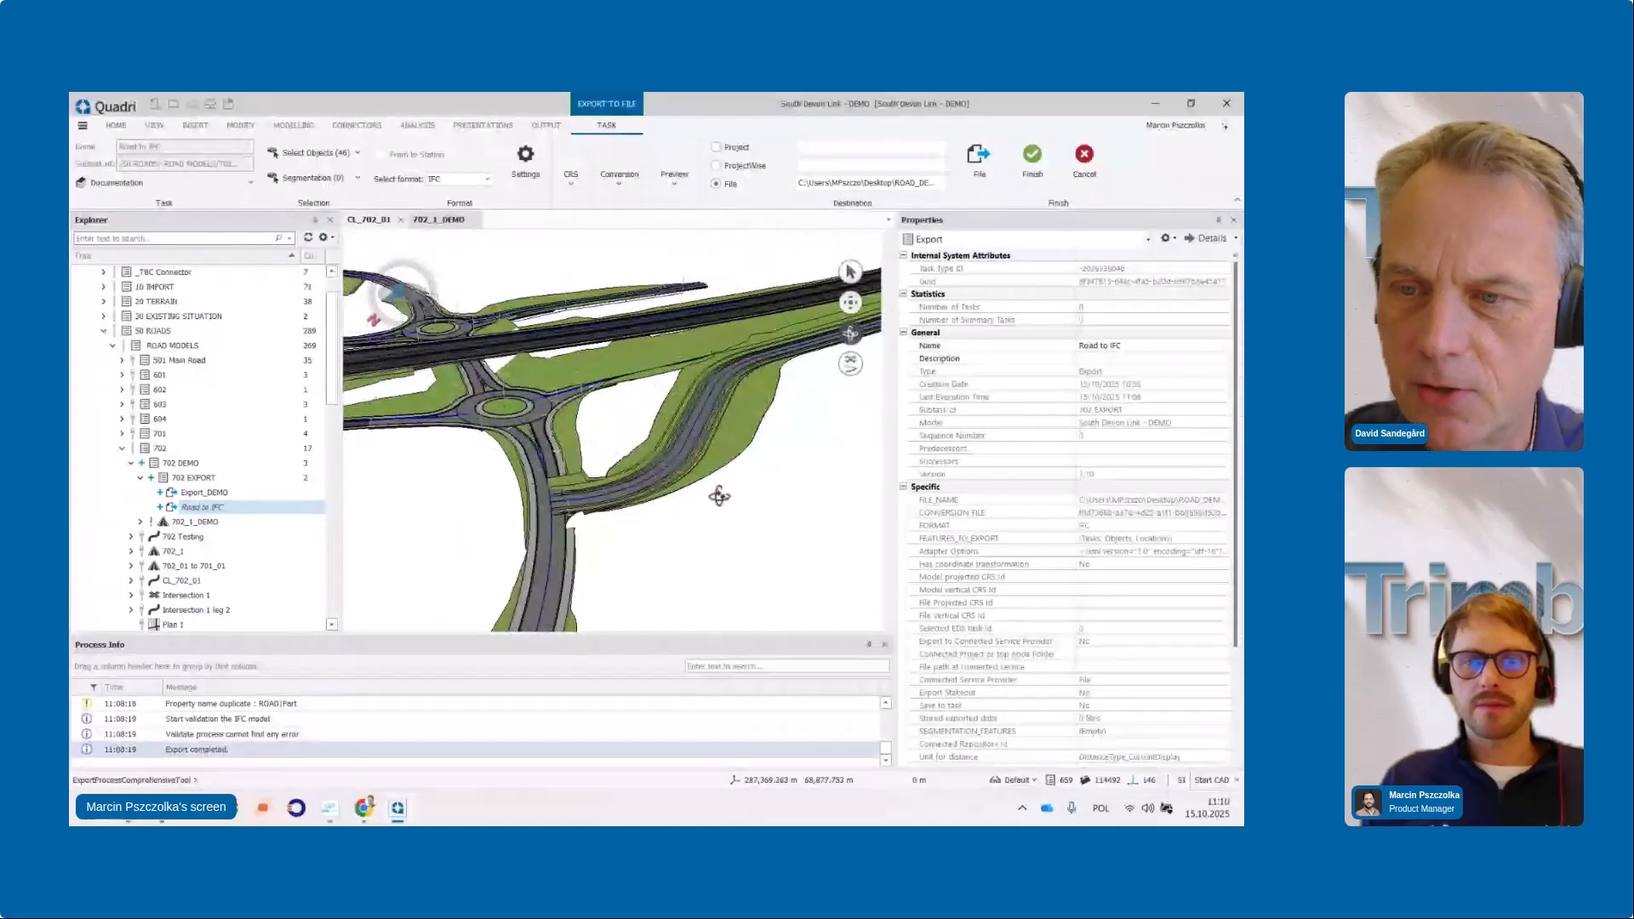
drag(719, 496, 584, 512)
scroll(636, 449, up, 4)
scroll(400, 289, down, 5)
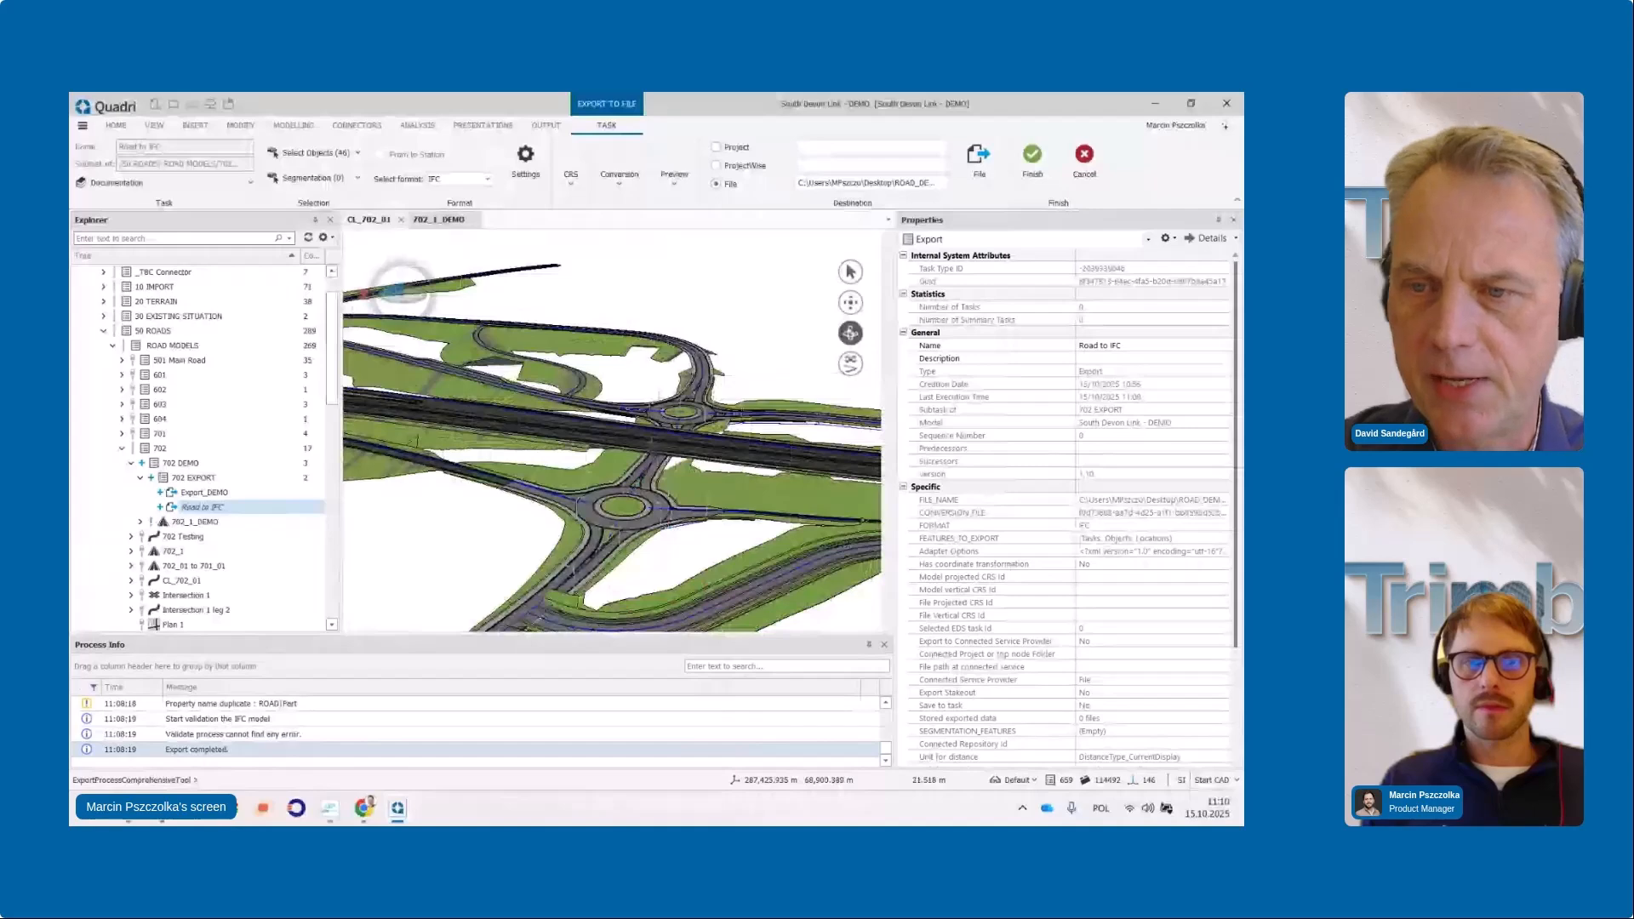
scroll(478, 445, up, 4)
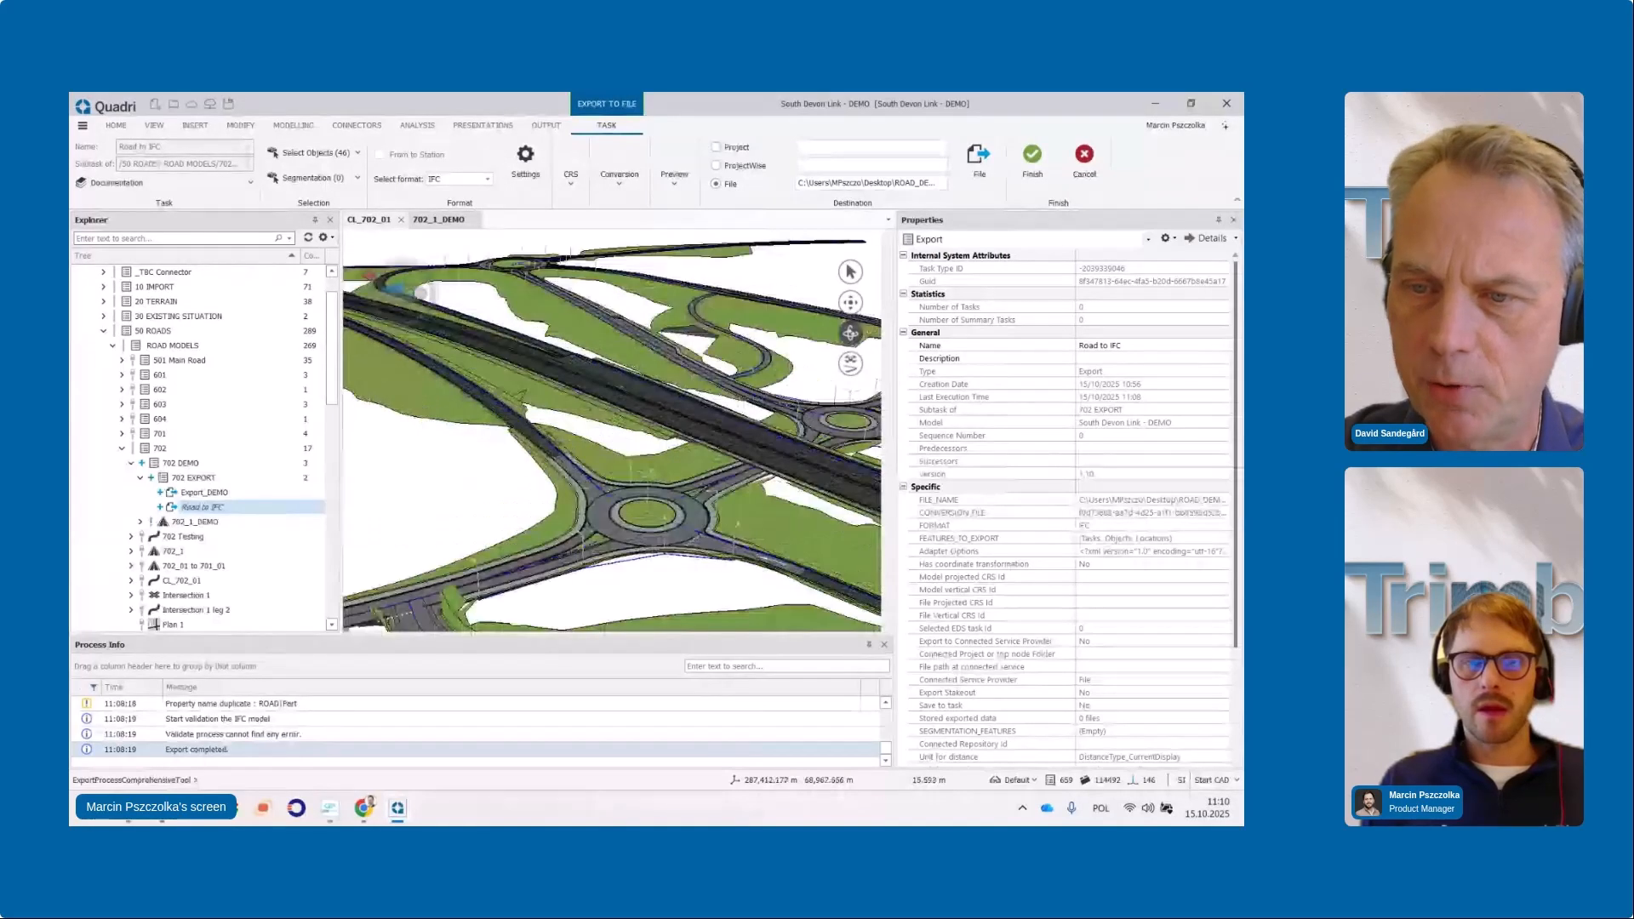
drag(479, 445, 462, 405)
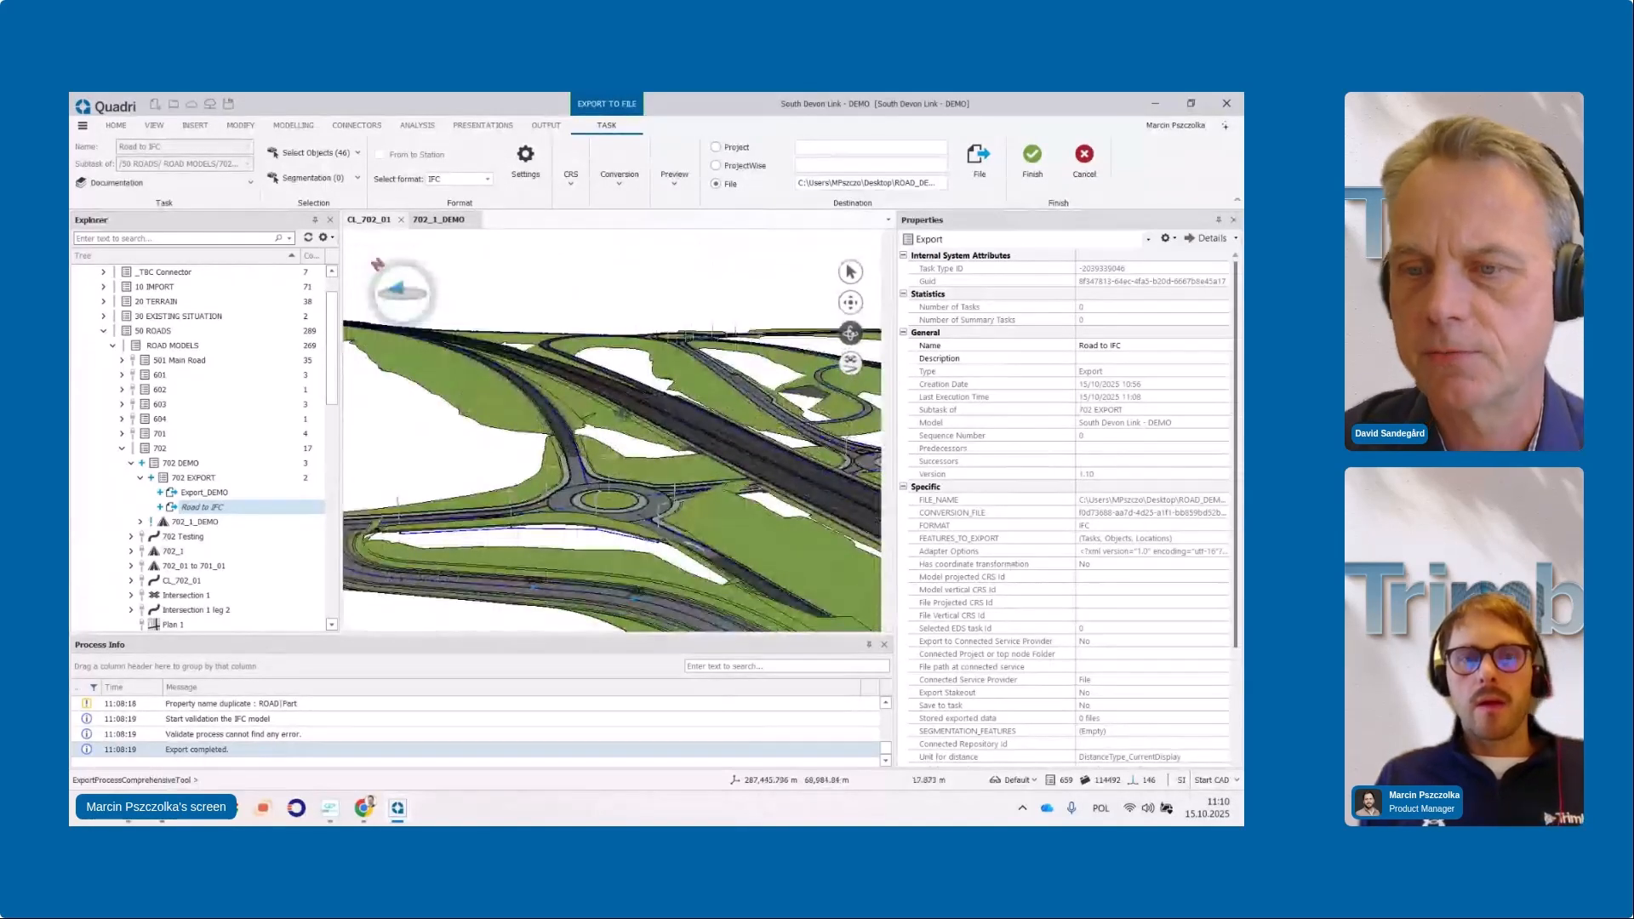